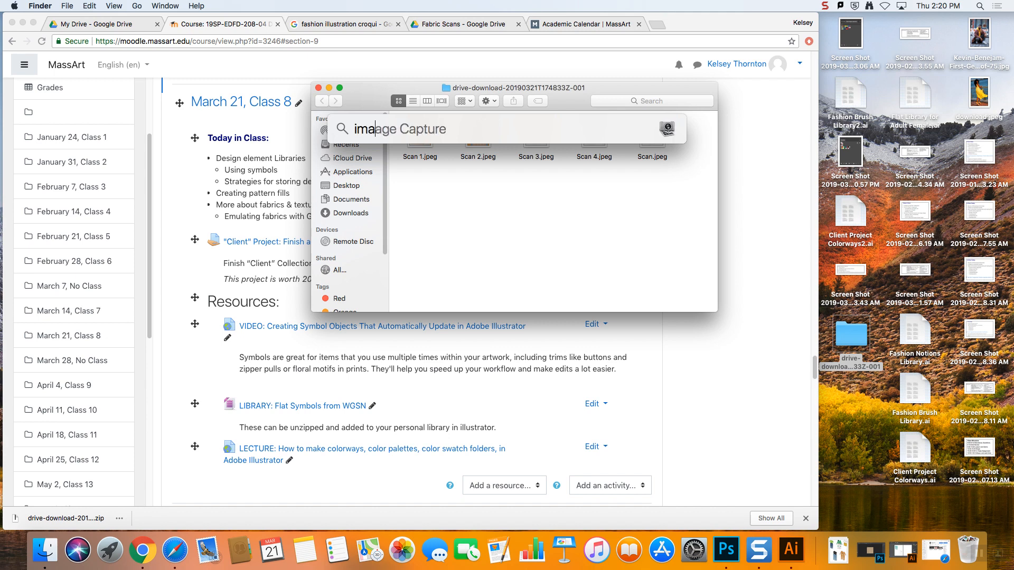
- Open Image Capture to check for a connected scanner, close it, and reposition the folder window of downloaded scans
text(a)
key(Return)
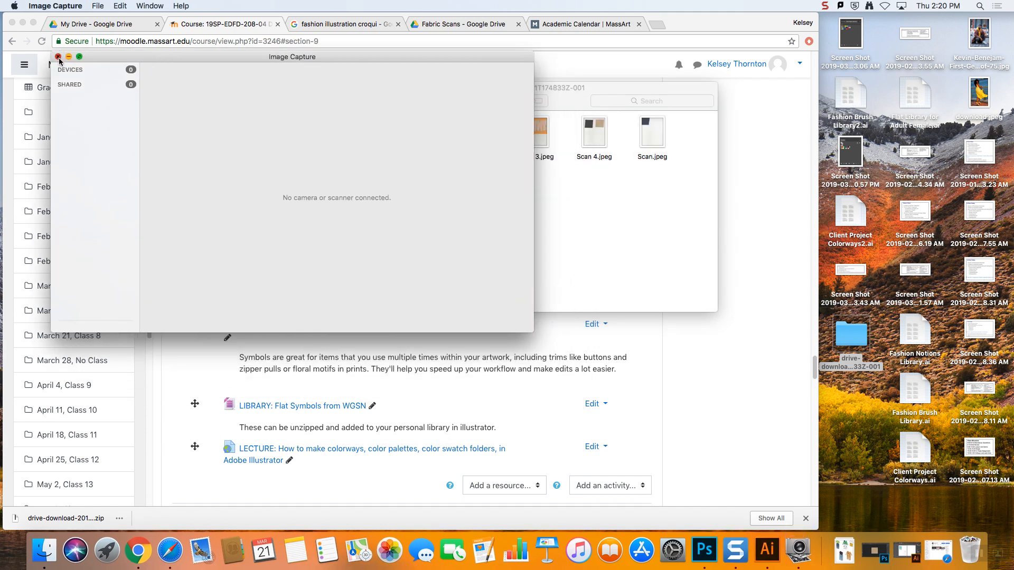
click(58, 57)
drag(396, 90, 289, 58)
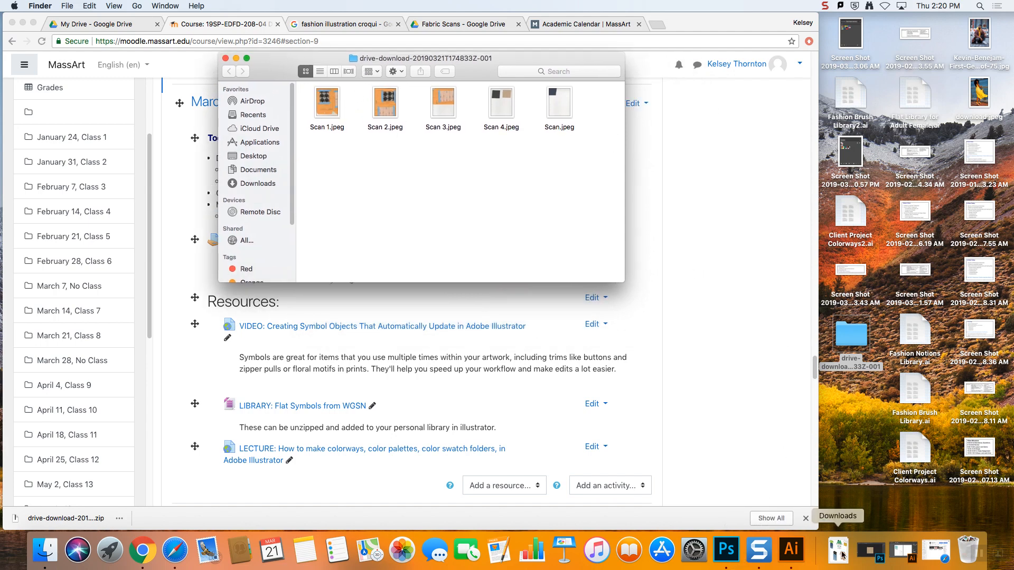
- Switch to Photoshop and close all four open documents, discarding unsaved changes in Untitled-1 and Untitled-2
click(869, 551)
click(85, 53)
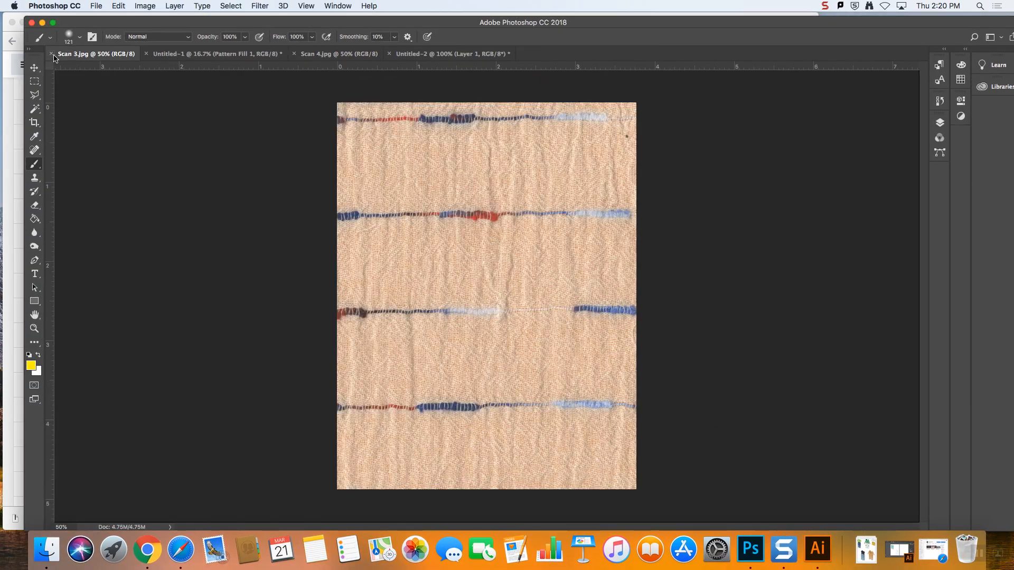
click(51, 53)
click(52, 55)
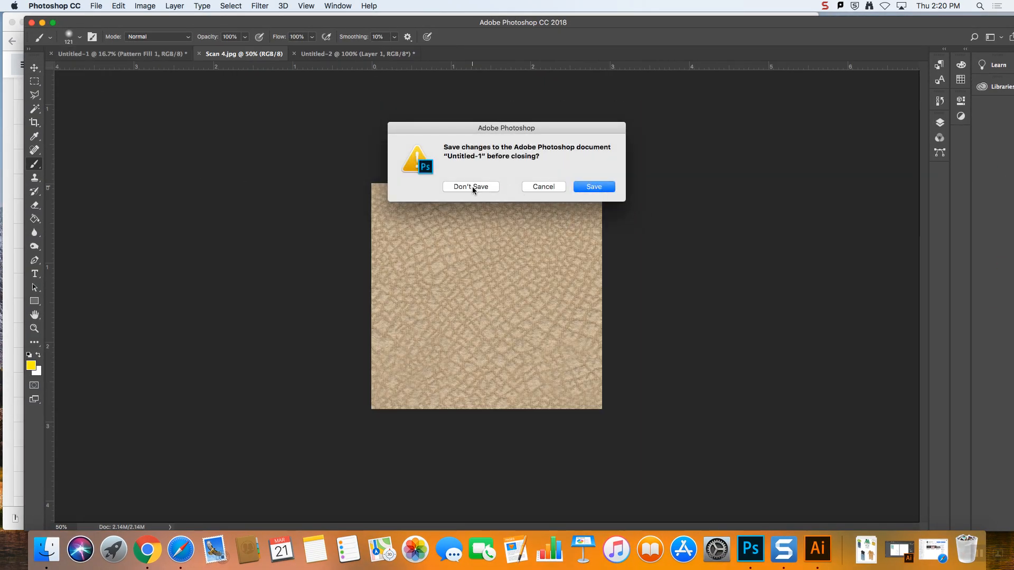
click(472, 189)
click(51, 55)
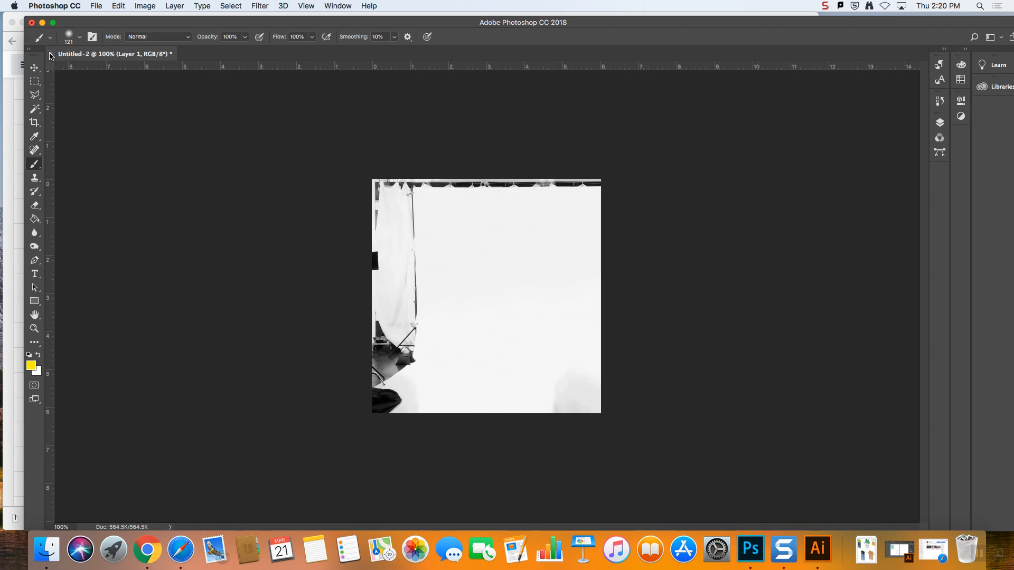
click(51, 54)
click(471, 187)
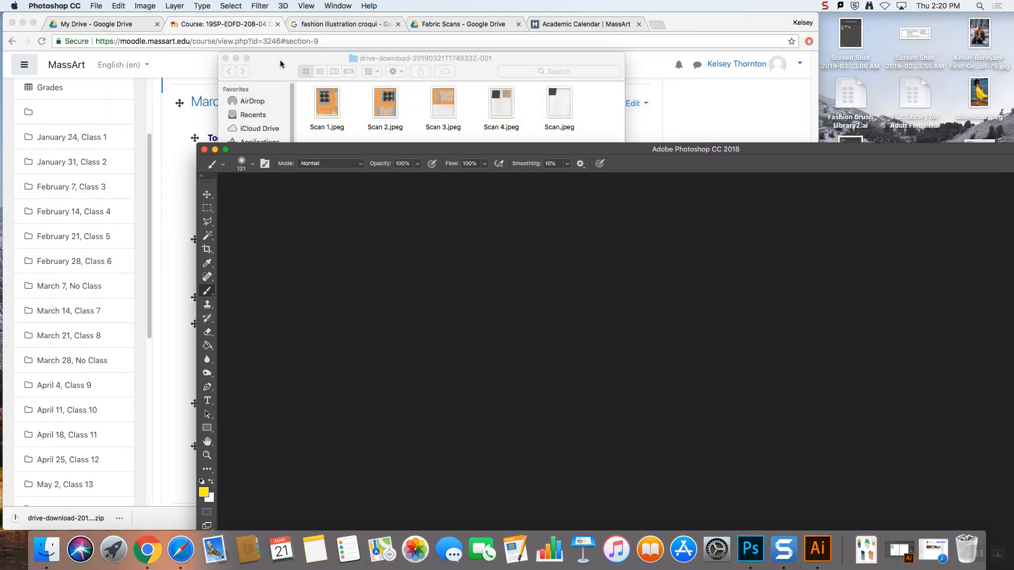
- Open Scan.jpeg from the drive-download folder in Photoshop and arrange the window so the whole scan is visible
click(280, 64)
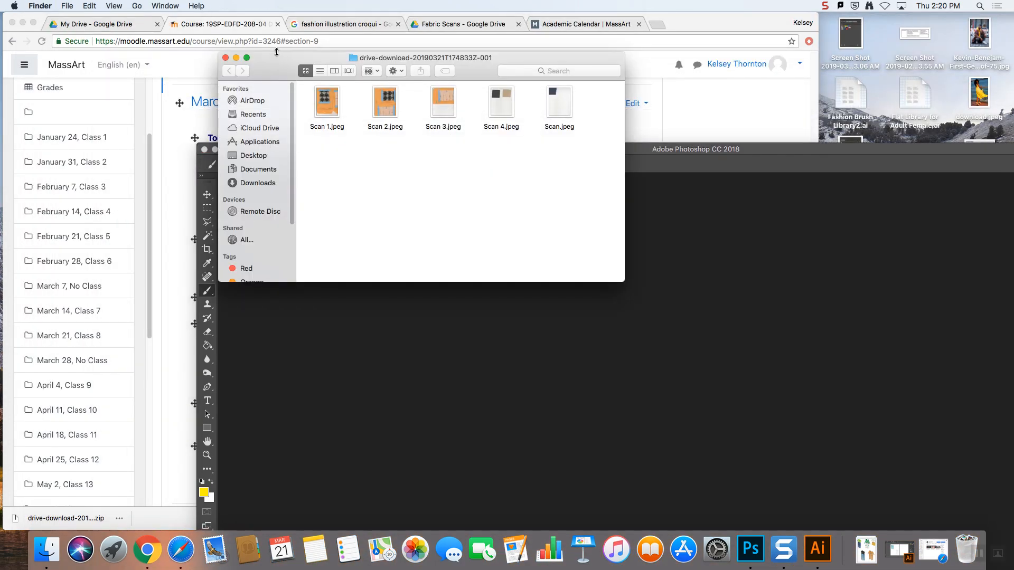
drag(531, 61, 337, 46)
drag(373, 77, 554, 351)
mouse_move(436, 151)
mouse_down()
mouse_move(331, 45)
mouse_move(306, 43)
mouse_up()
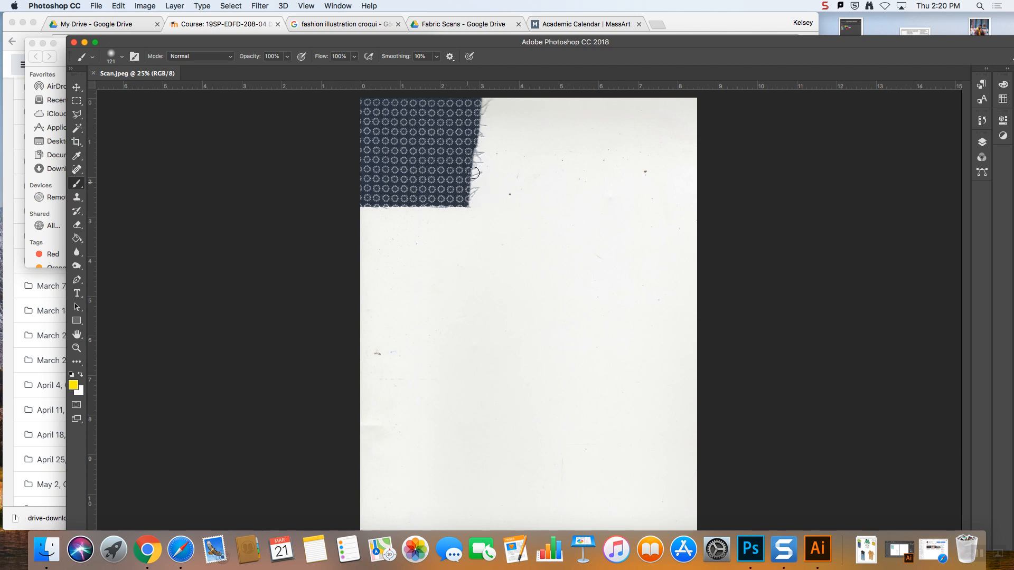
double_click(354, 36)
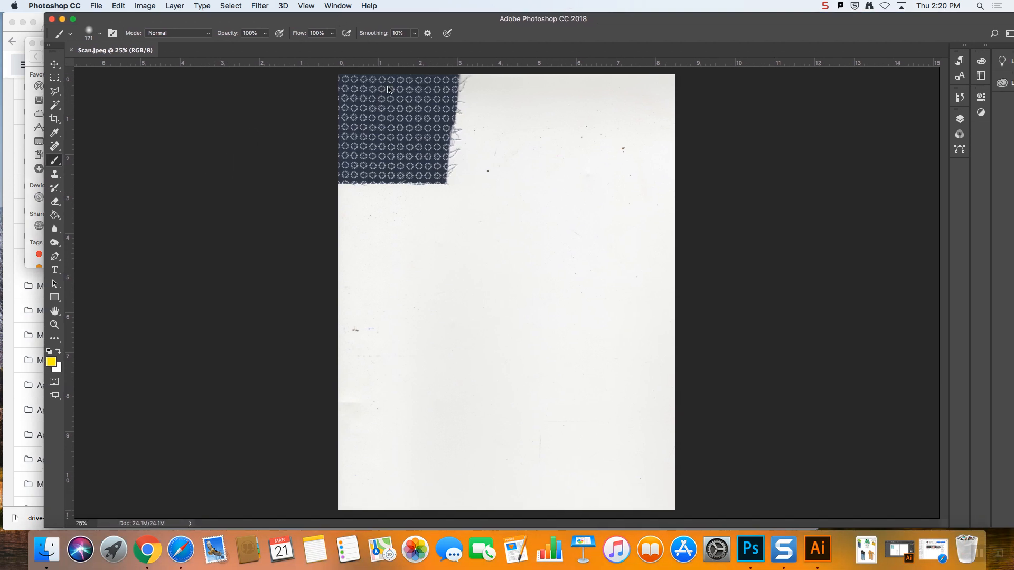
click(55, 119)
drag(670, 511, 555, 344)
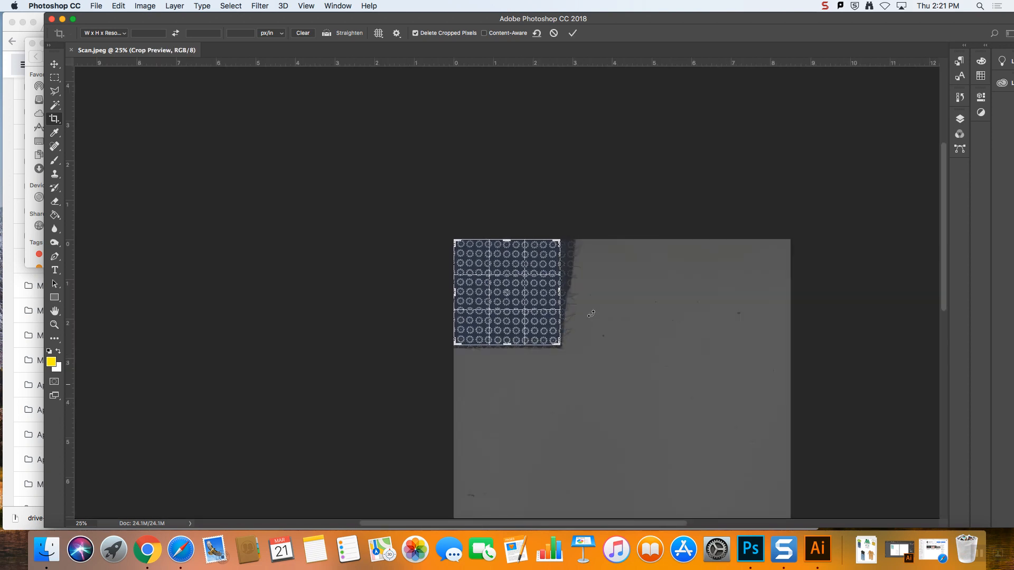
key(super+equal)
key(super+equal)
key(super+equal)
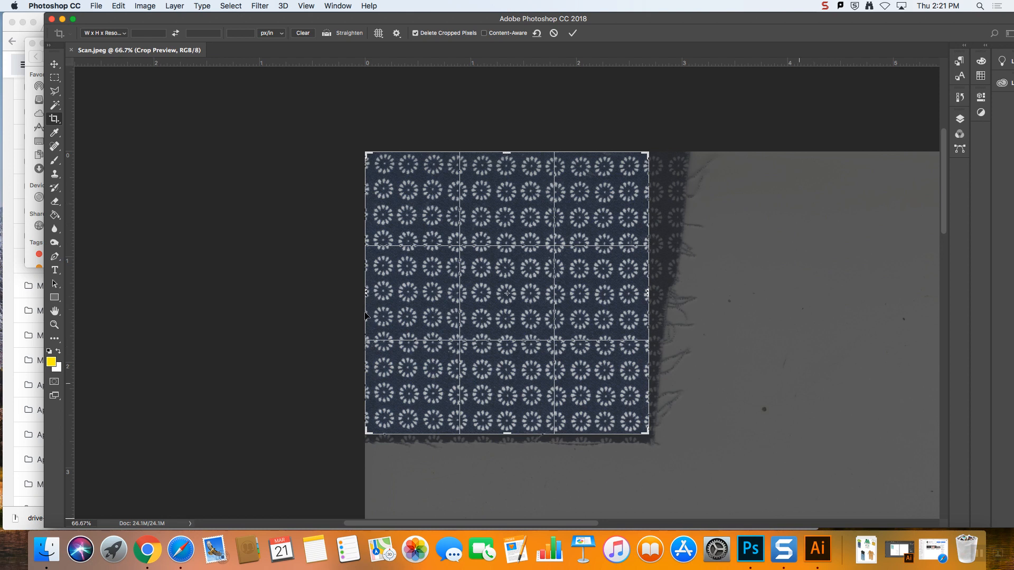
drag(363, 294, 368, 293)
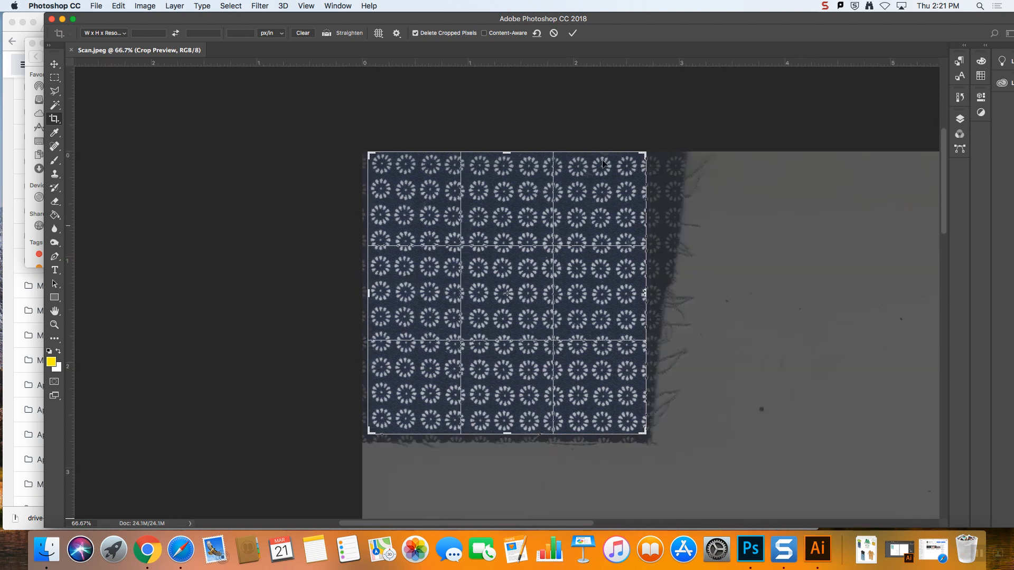
drag(646, 297, 644, 294)
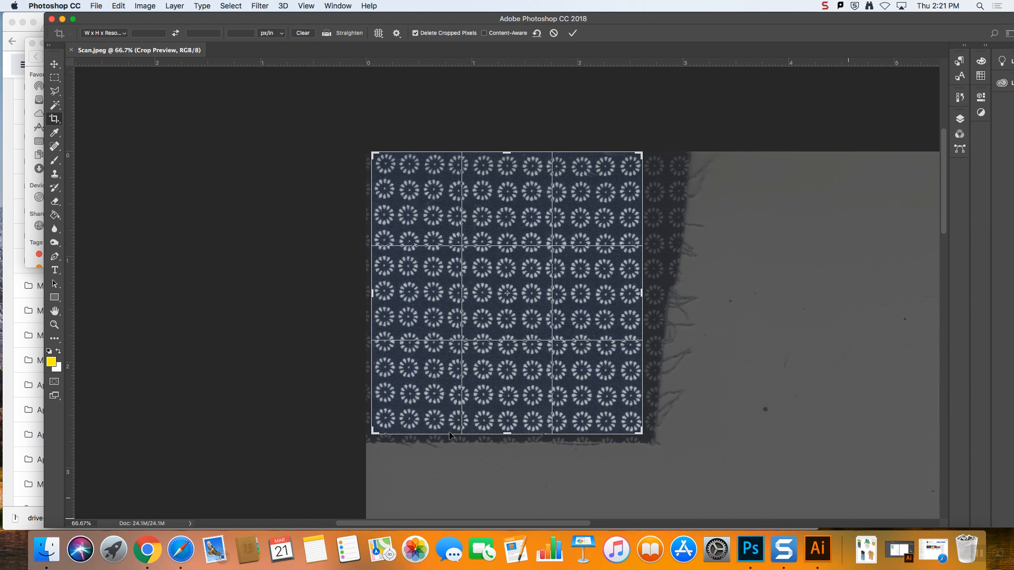
drag(508, 434, 508, 434)
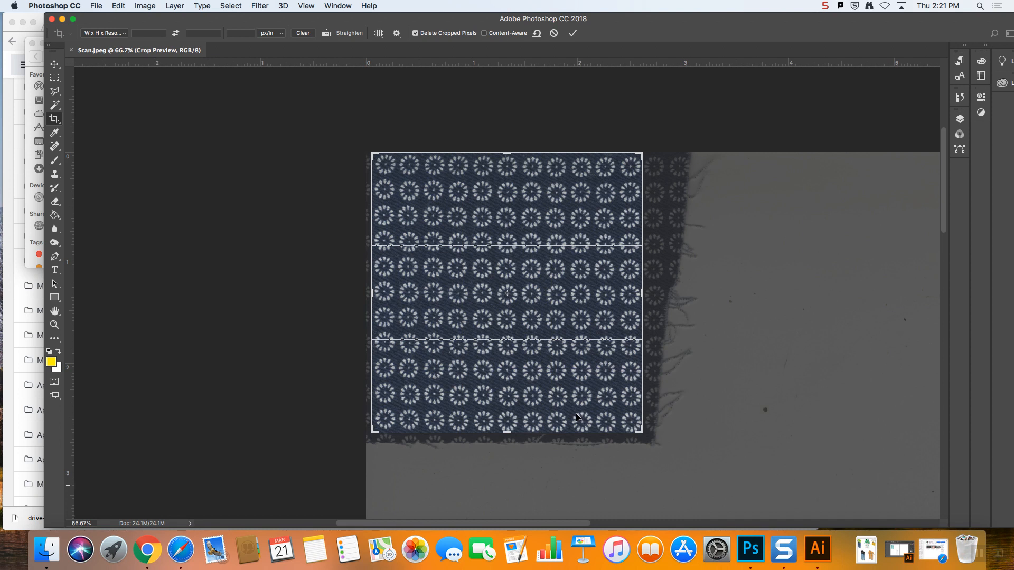
key(Escape)
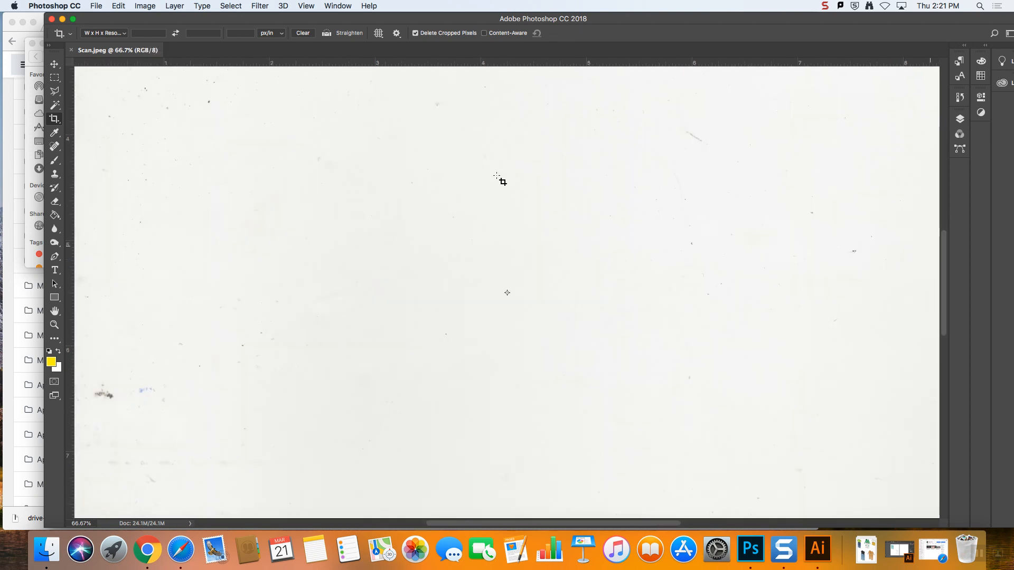
- Place a horizontal guide across the fabric swatch, about 0.7 in below the scan's upper edge, along a motif row
key(super+minus)
key(super+minus)
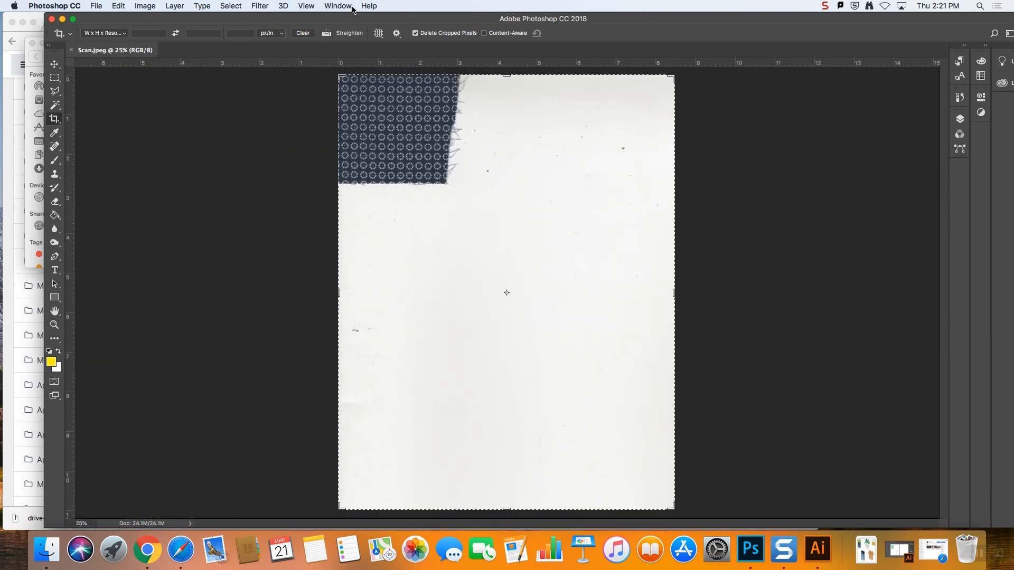
drag(399, 65, 407, 104)
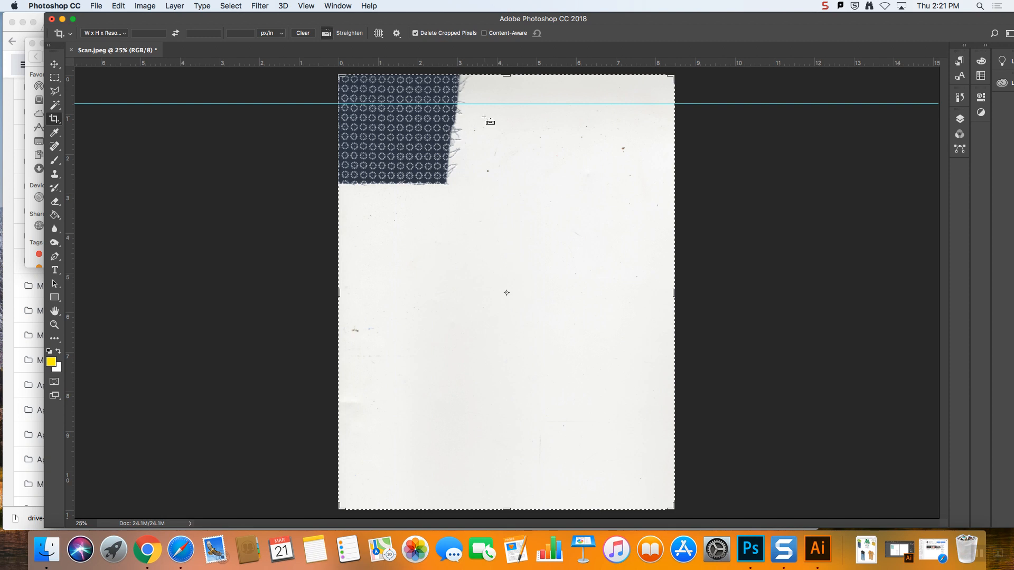
key(super+plus)
key(super+plus)
scroll(497, 207, up, 5)
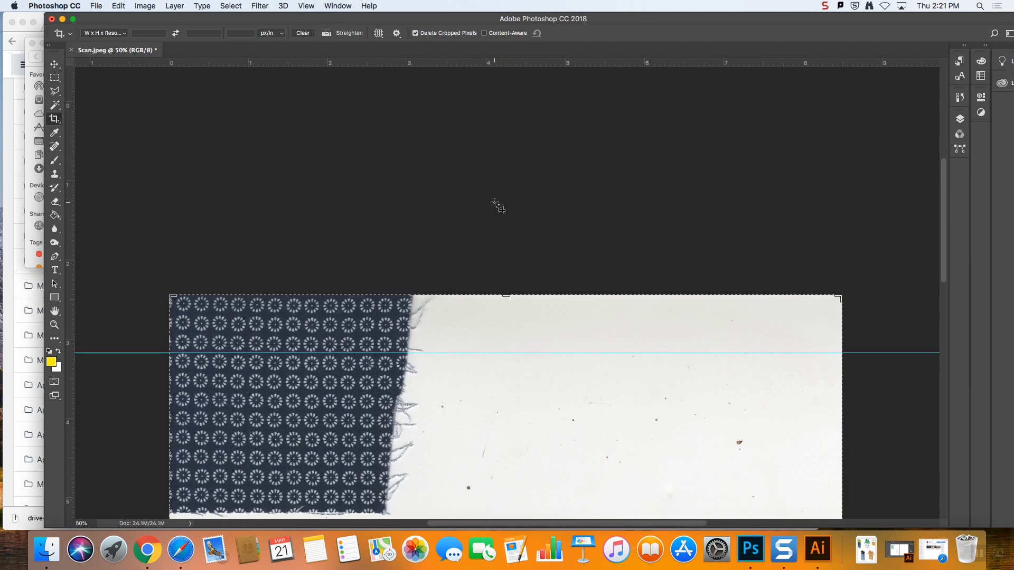
scroll(497, 207, down, 3)
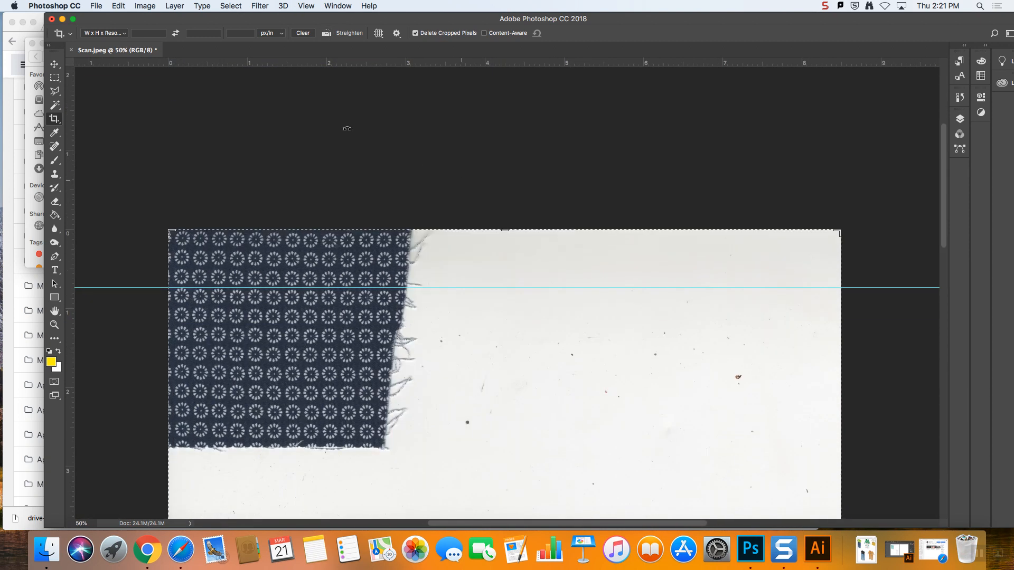
- Crop the scan roughly around the fabric swatch to about 3.7 by 3.2 in
key(super+minus)
key(super+minus)
key(super+minus)
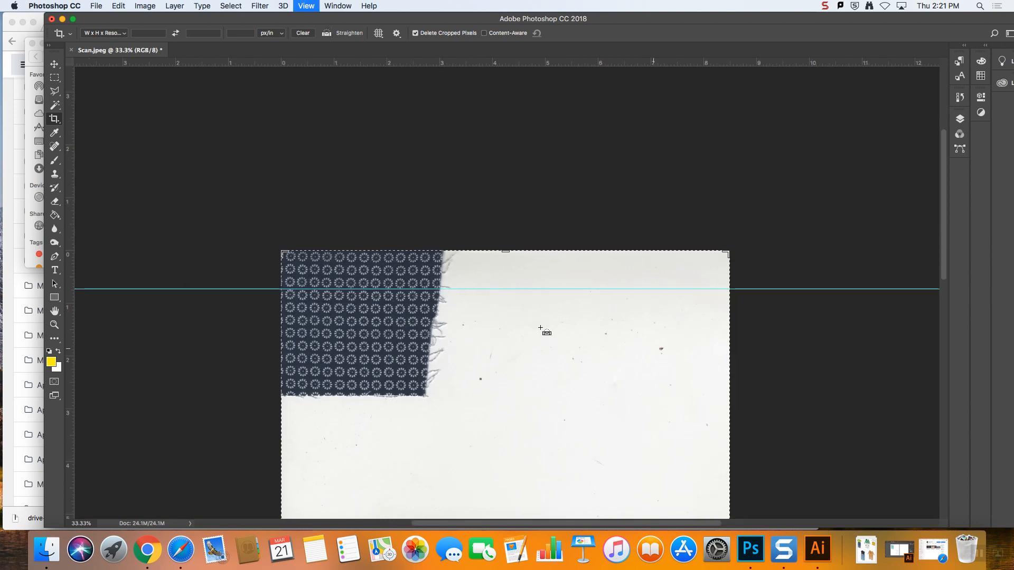
drag(622, 436, 557, 336)
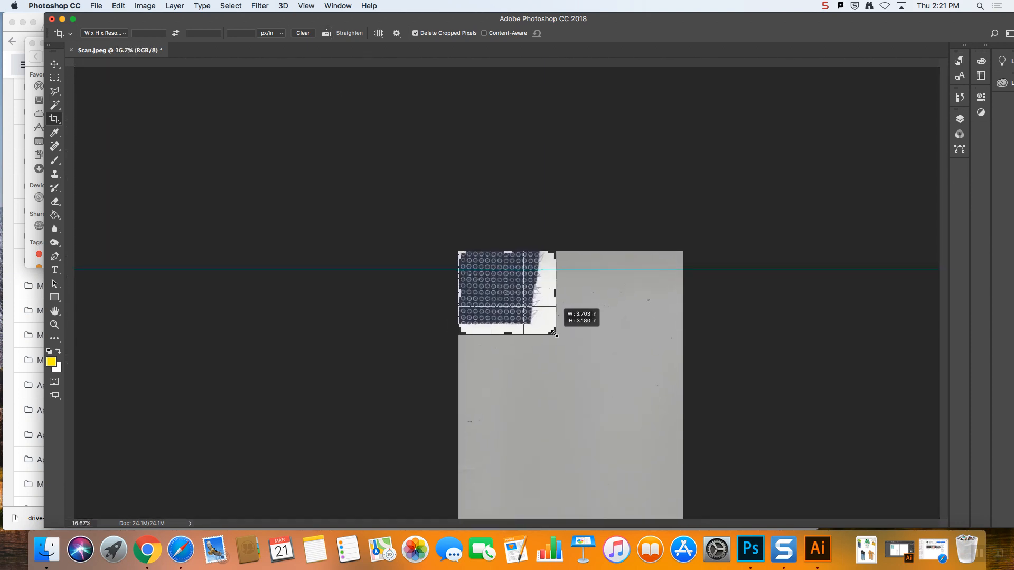
key(Return)
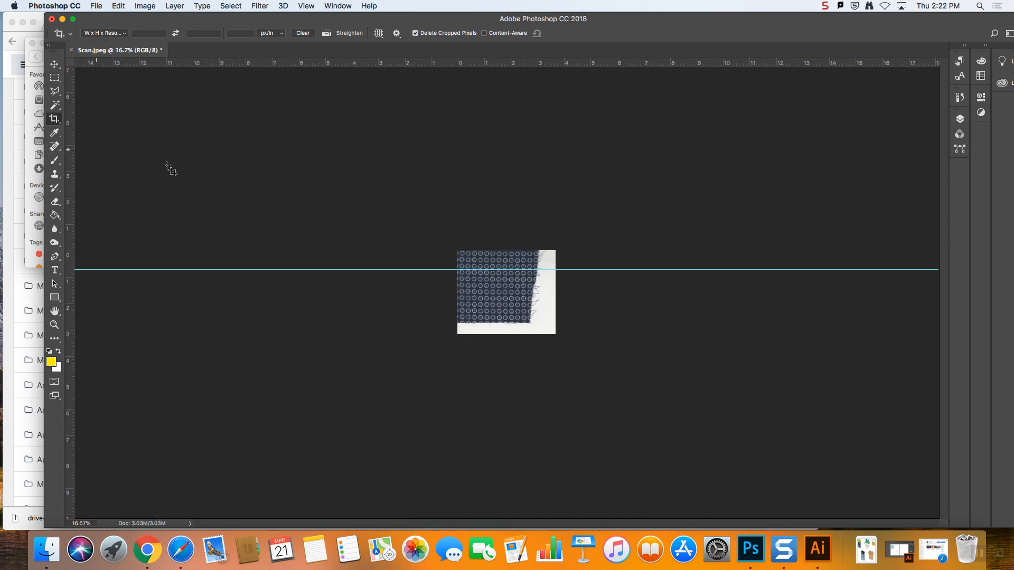
- Convert the locked Background into a regular editable layer
key(super+plus)
key(super+plus)
key(super+plus)
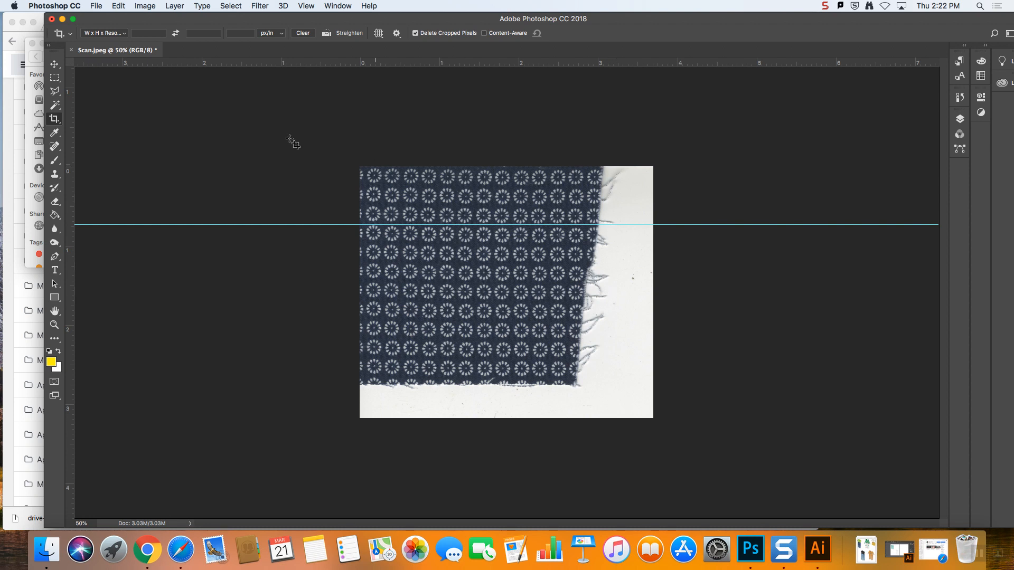
click(55, 64)
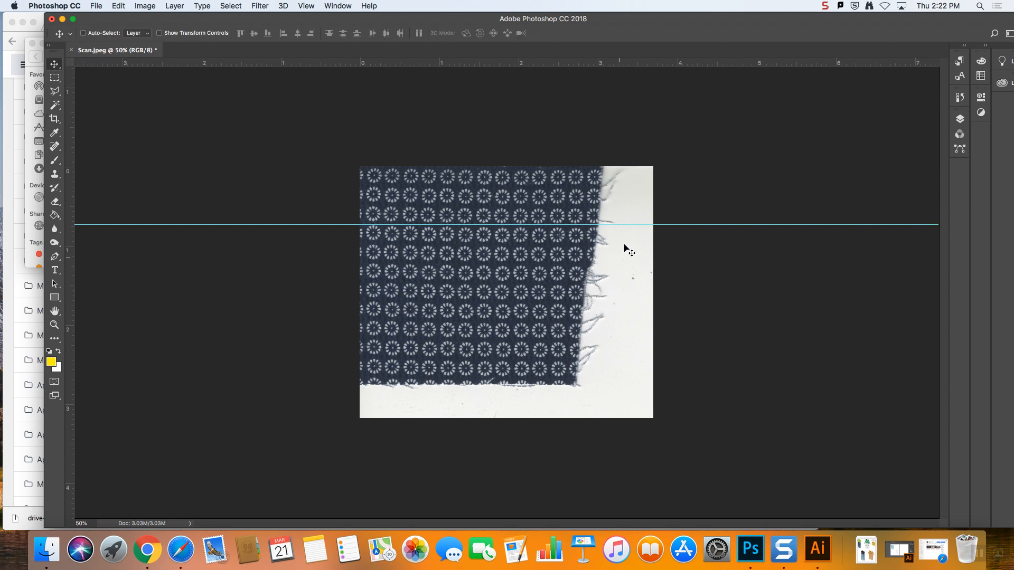
key(super)
click(960, 118)
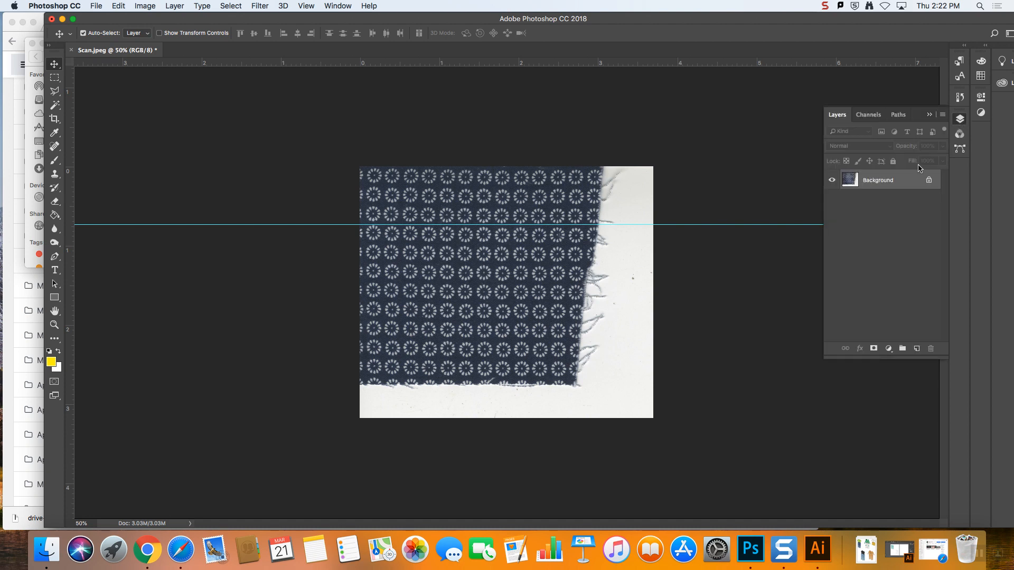
double_click(896, 186)
click(596, 241)
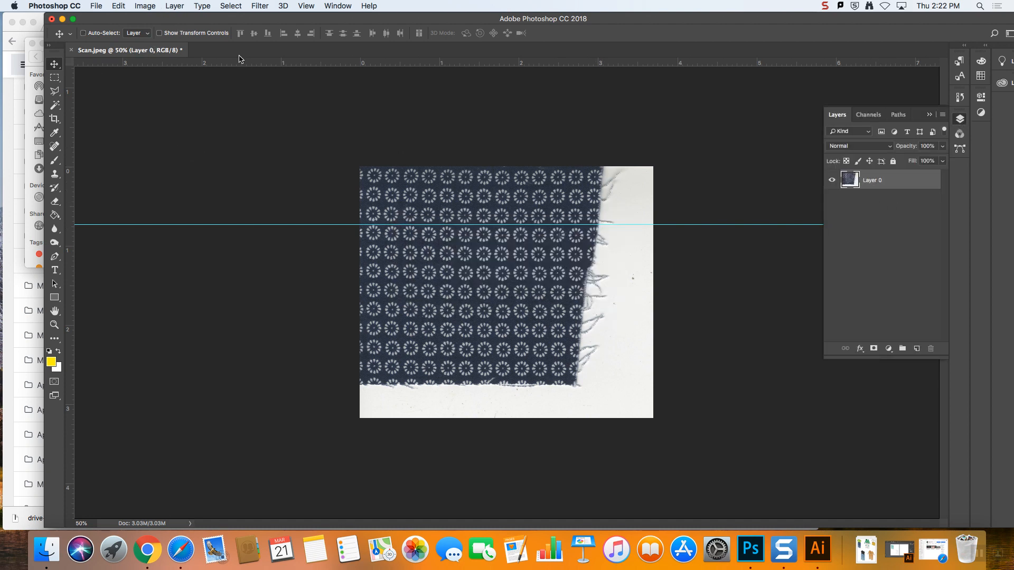
- Rotate the swatch layer by about -0.63° to line up the motif rows with the horizontal guide
key(super+t)
drag(663, 165, 665, 161)
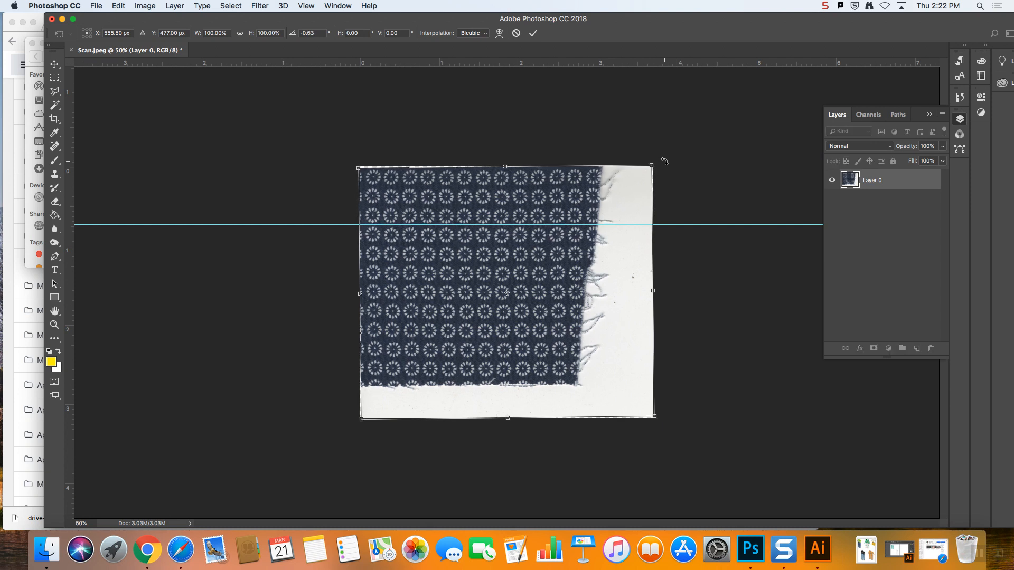
key(Return)
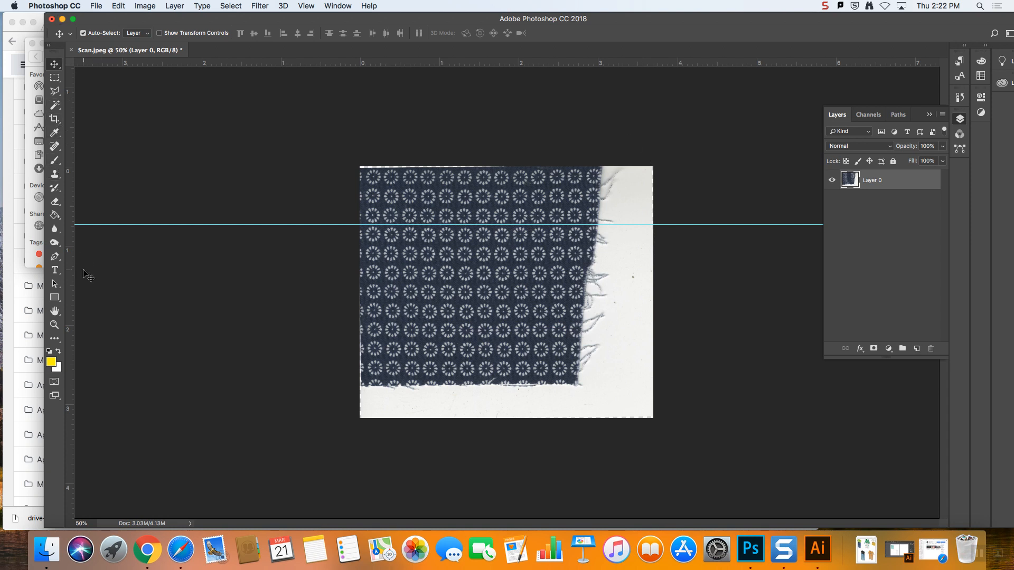
- Crop the image inside the swatch's frayed edges to ten by ten whole motifs, about 2.3 by 2.4 in
click(54, 118)
drag(360, 291, 362, 291)
drag(506, 171, 507, 179)
drag(657, 300, 598, 294)
drag(507, 408, 501, 390)
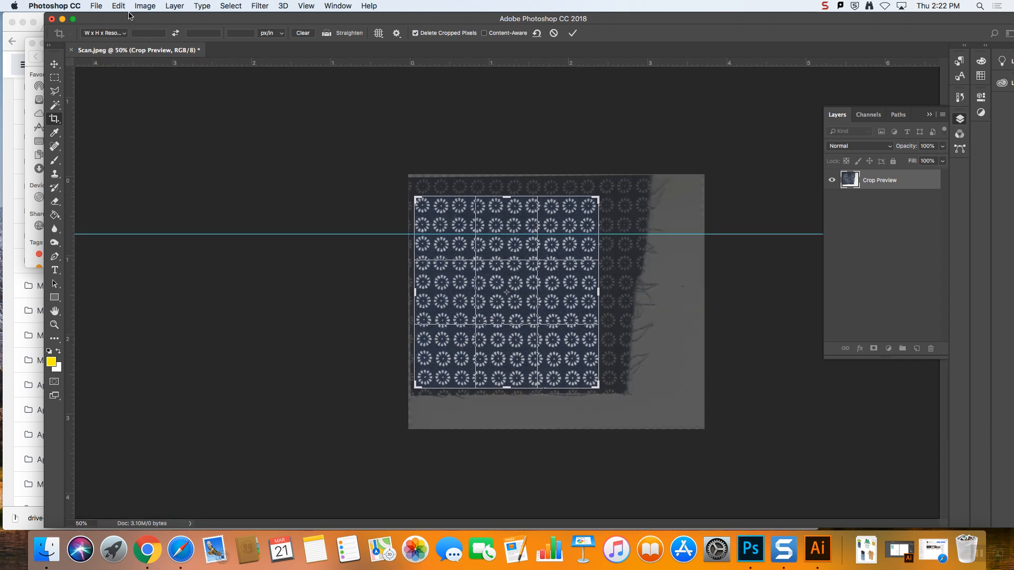
key(Return)
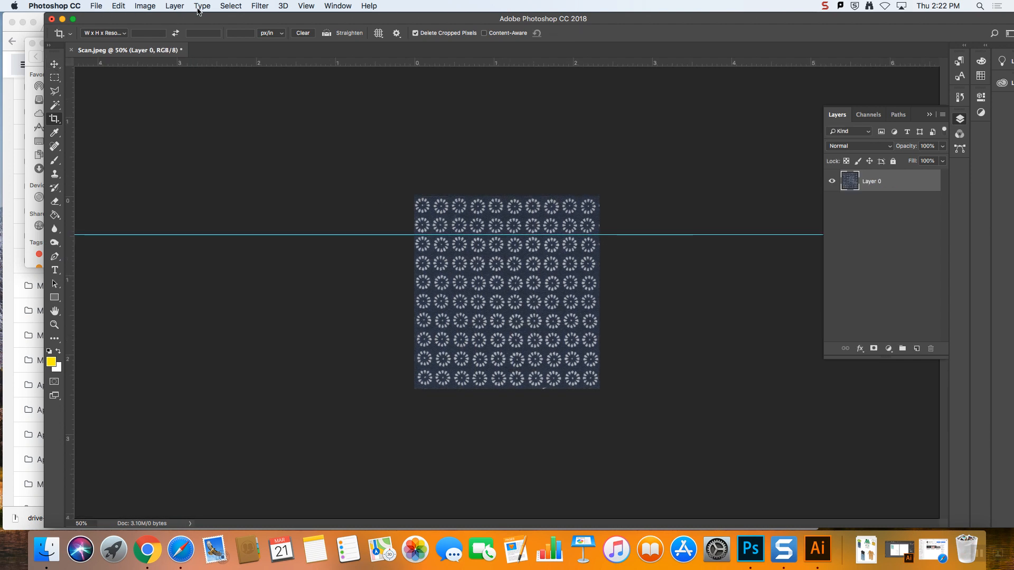
- Save the cropped swatch as a JPEG copy named Scan.jpg in the drive-download folder
click(95, 6)
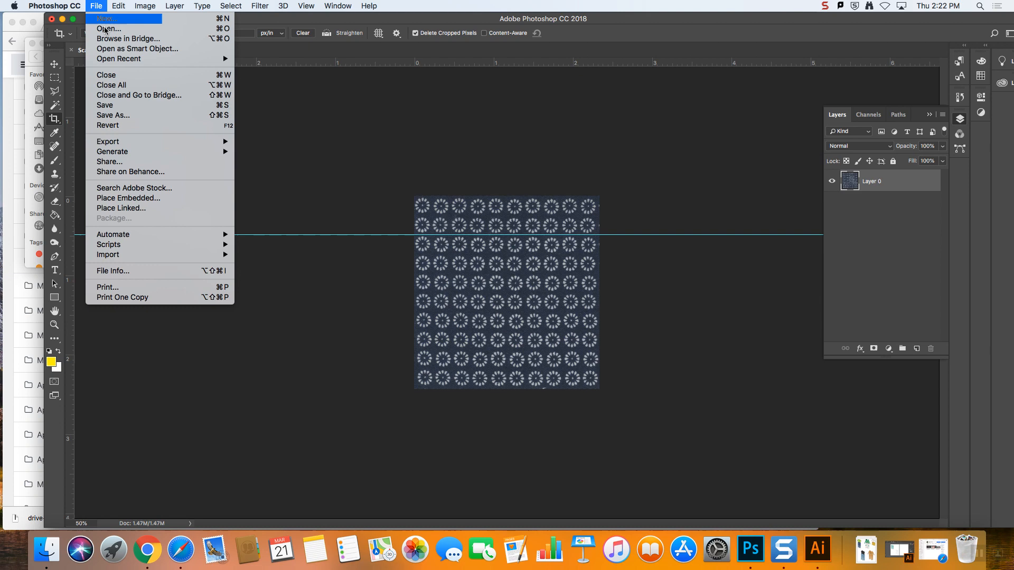
click(114, 109)
click(469, 174)
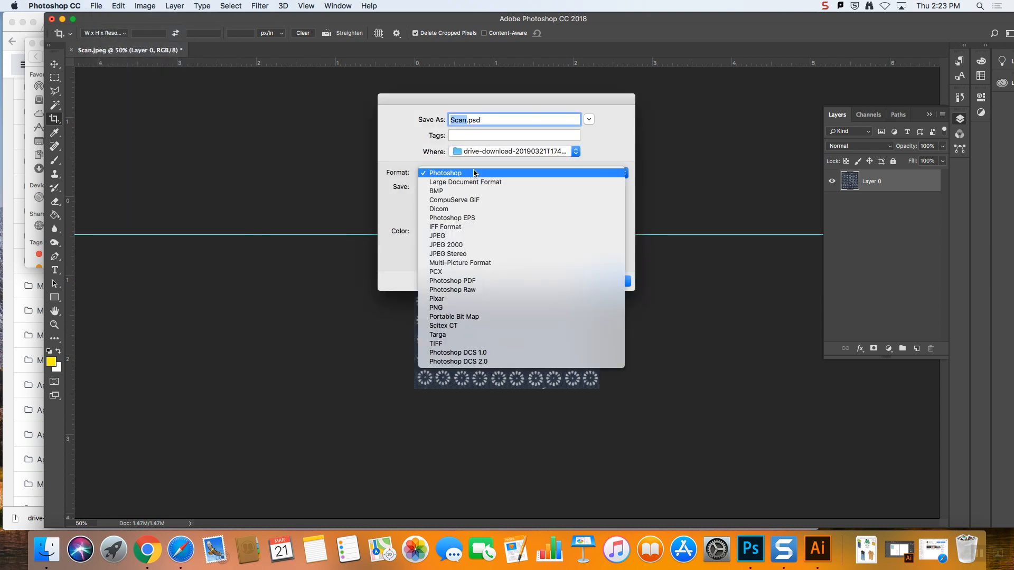
click(464, 235)
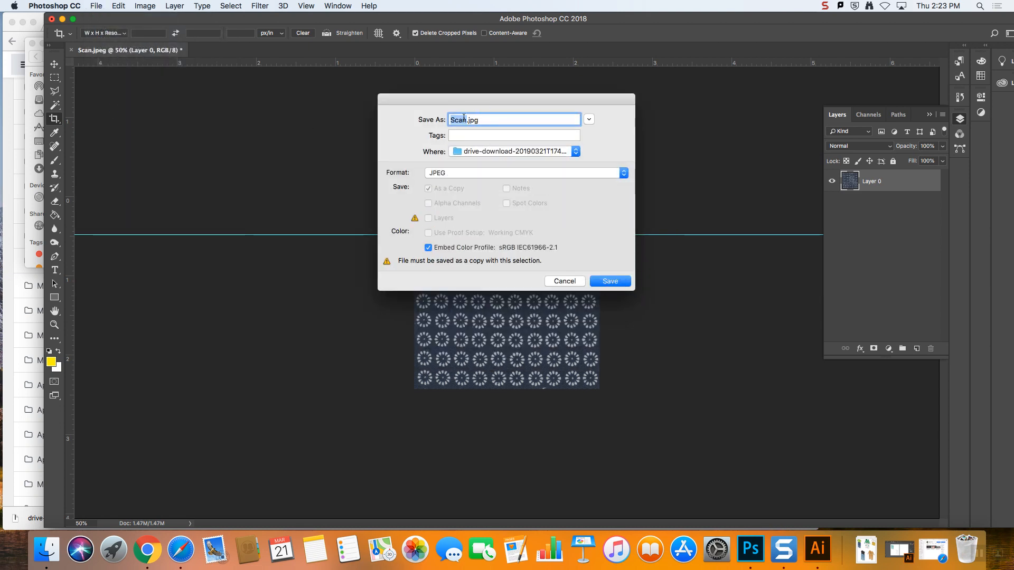
drag(490, 118, 424, 115)
click(610, 281)
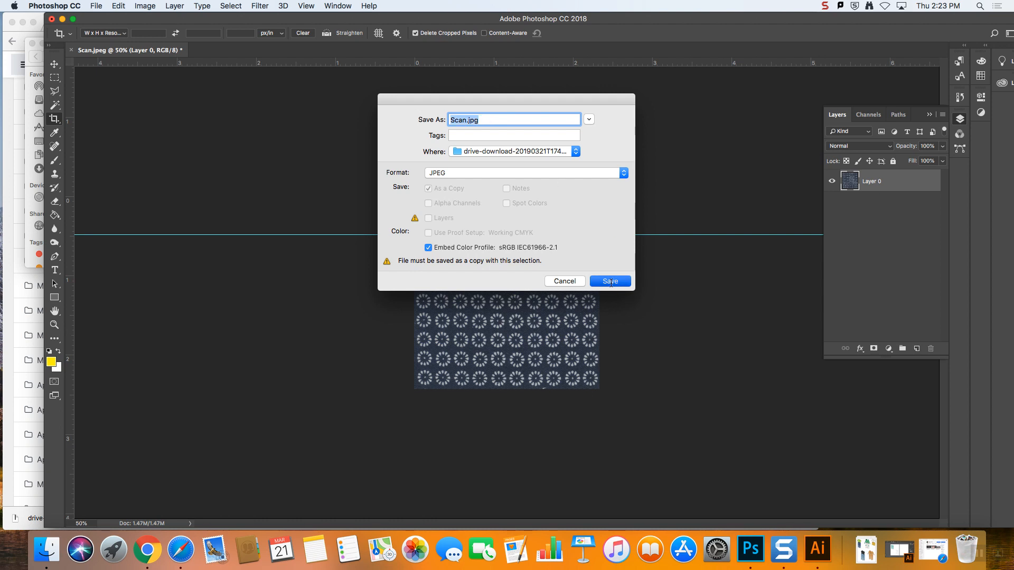
click(571, 143)
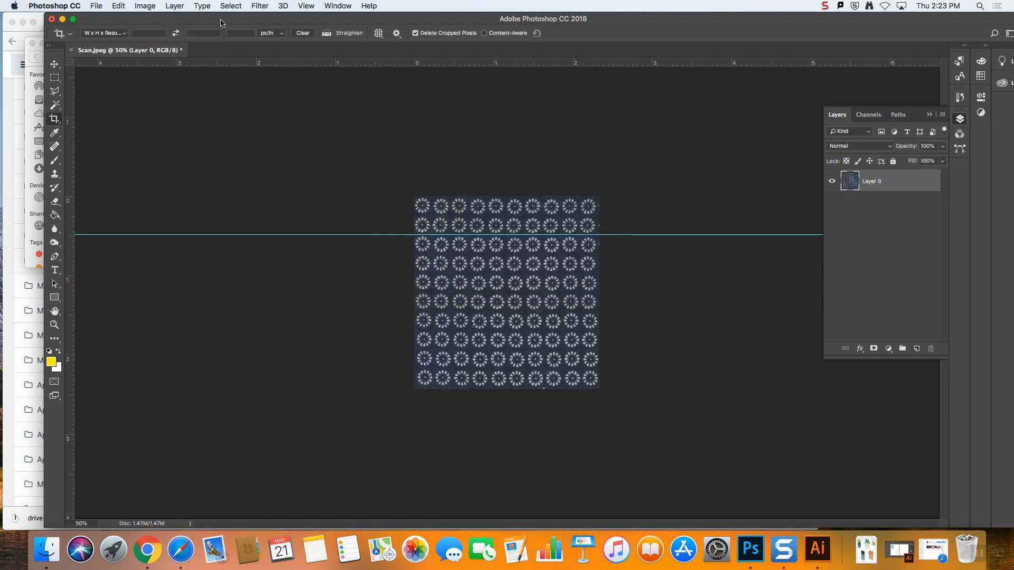
- Switch to Illustrator and place Scan.jpg from the drive-download folder on the blank second artboard of Untitled-1
click(818, 549)
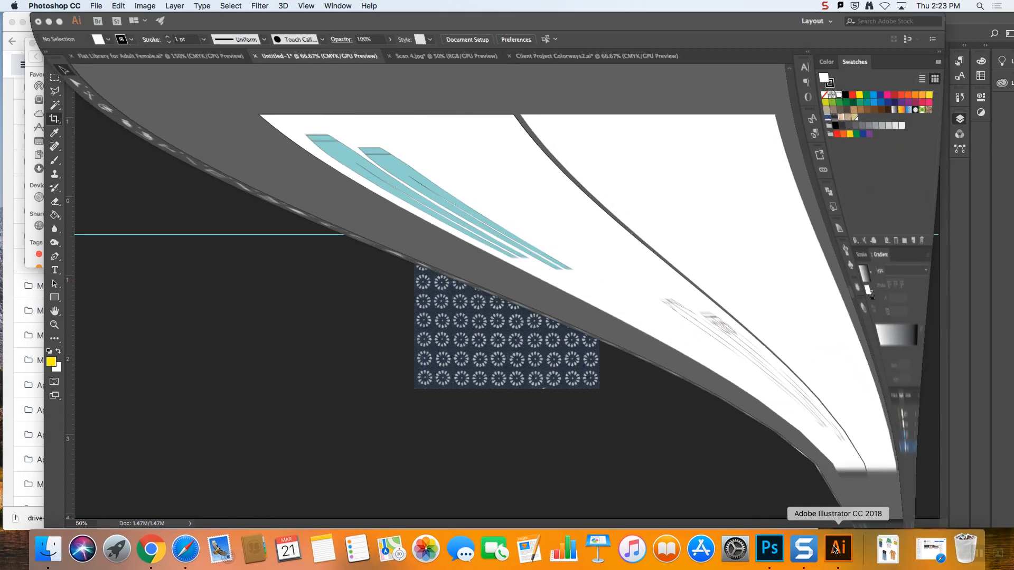
click(94, 6)
click(96, 6)
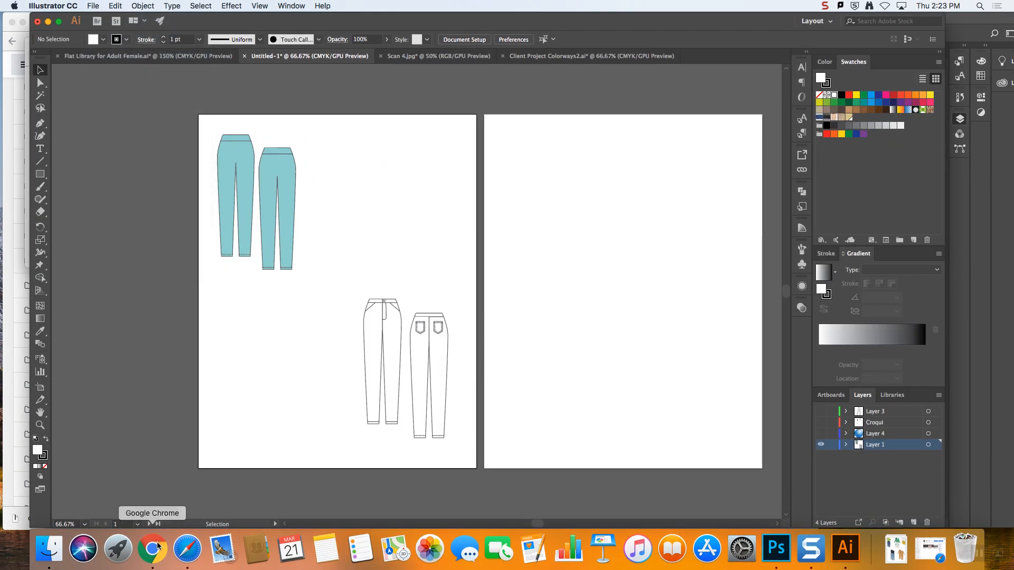
click(188, 556)
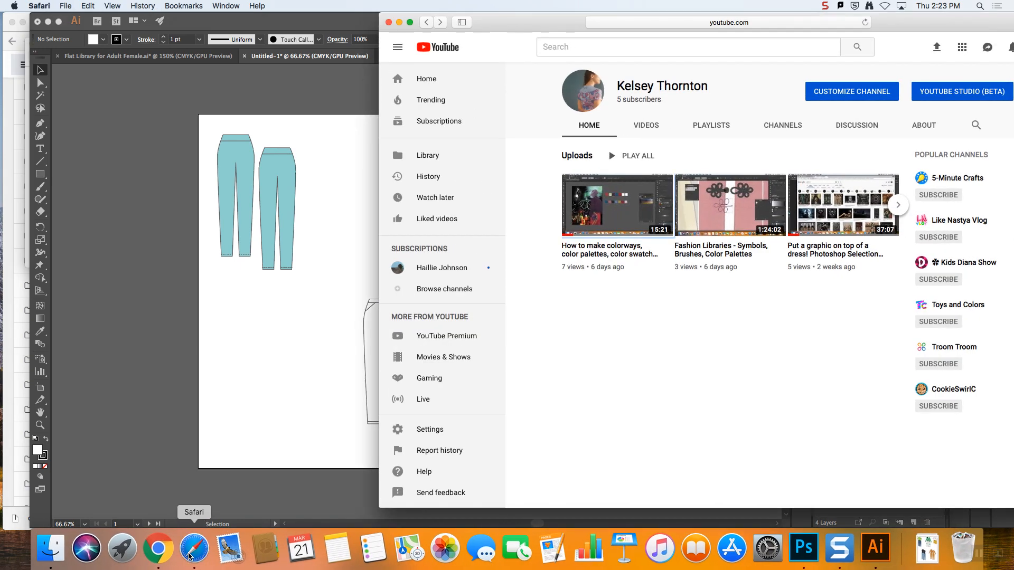
click(58, 548)
drag(135, 146, 259, 349)
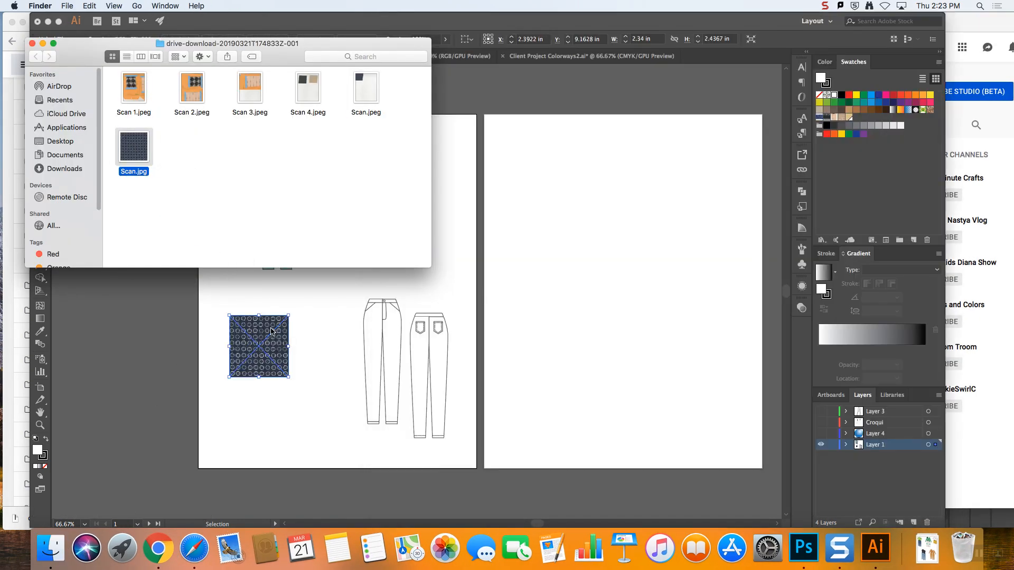
click(505, 260)
drag(261, 346, 553, 223)
- Try to make a pattern from the linked Scan.jpg image on the second artboard
click(93, 6)
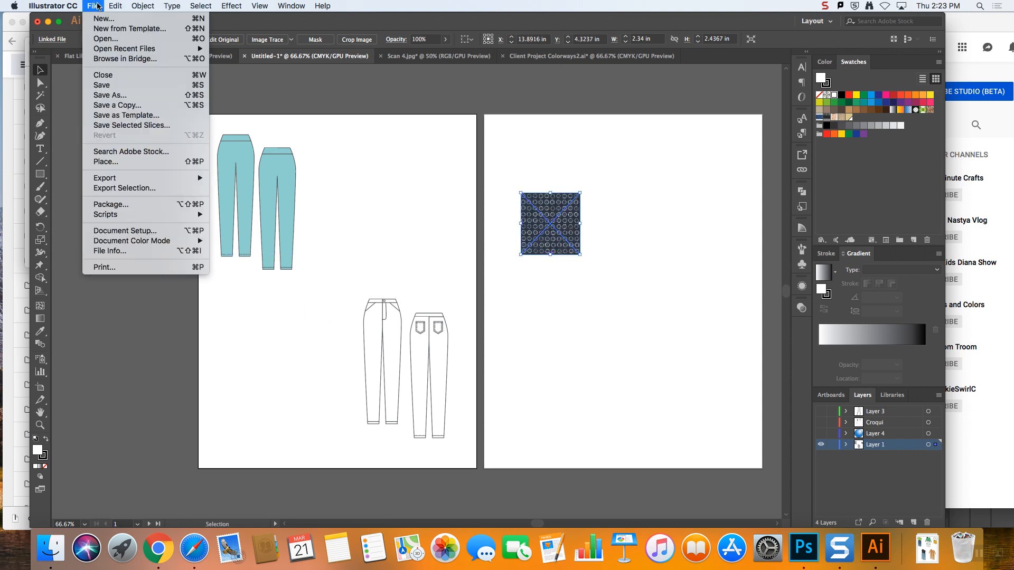
mouse_move(132, 5)
mouse_move(160, 251)
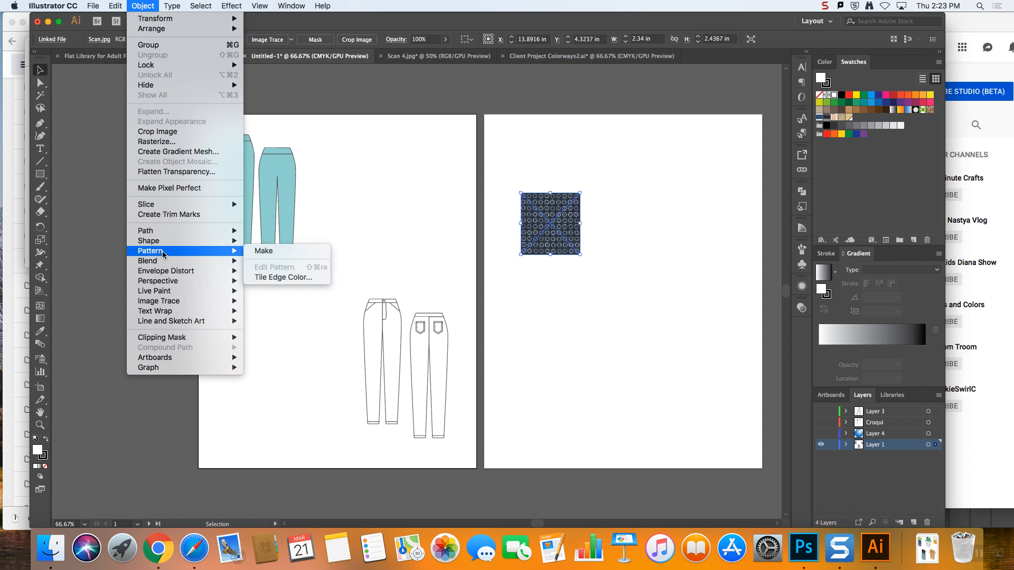
click(268, 251)
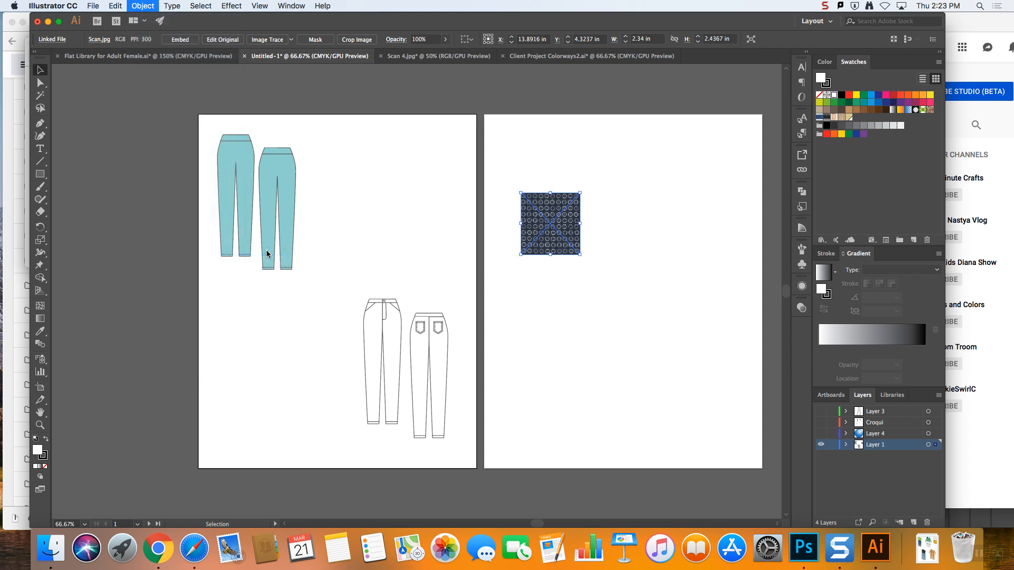
drag(457, 247, 359, 120)
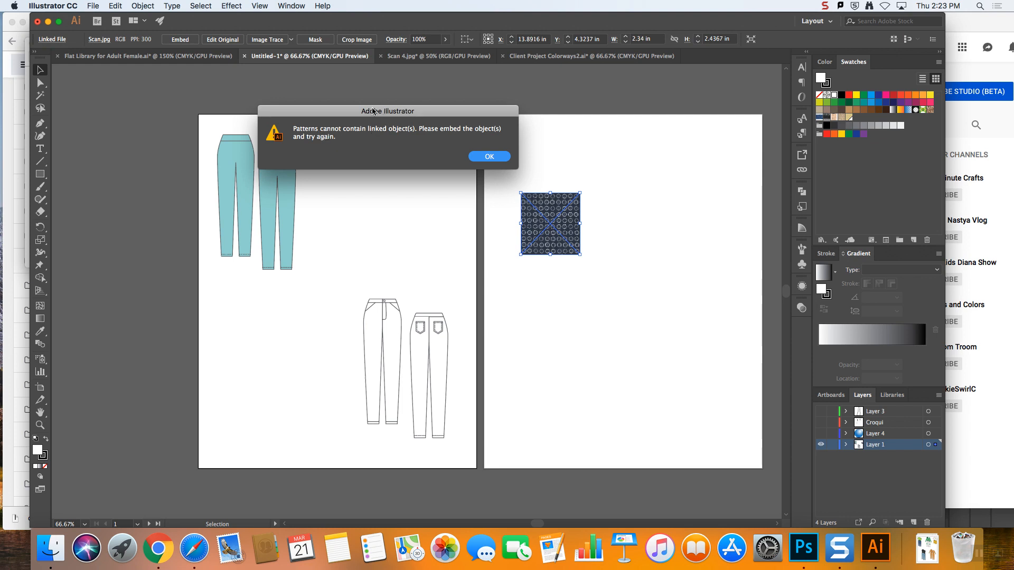
click(496, 158)
- Embed the linked Scan.jpg swatch image in the document
click(618, 210)
click(564, 217)
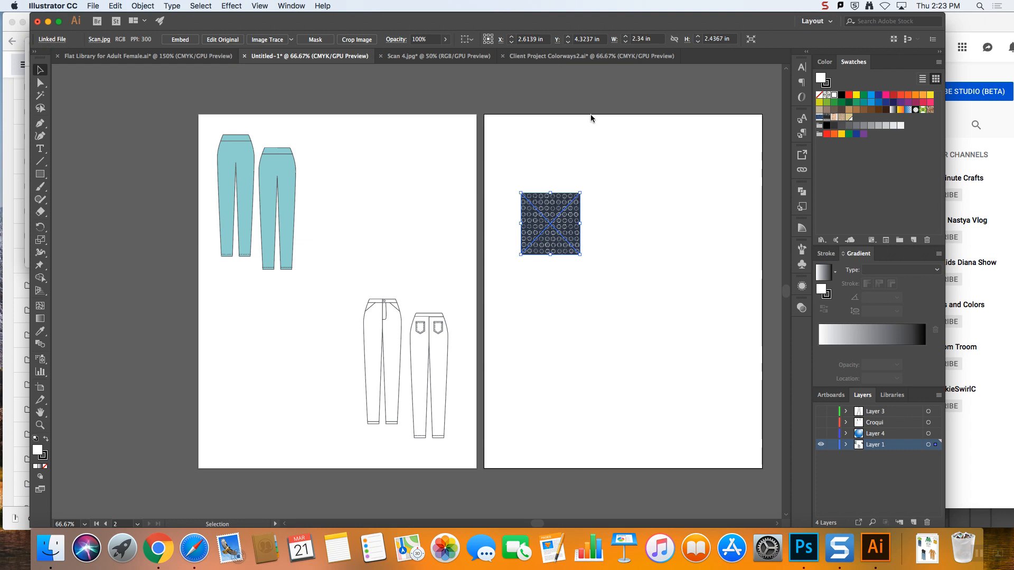
click(821, 21)
click(774, 19)
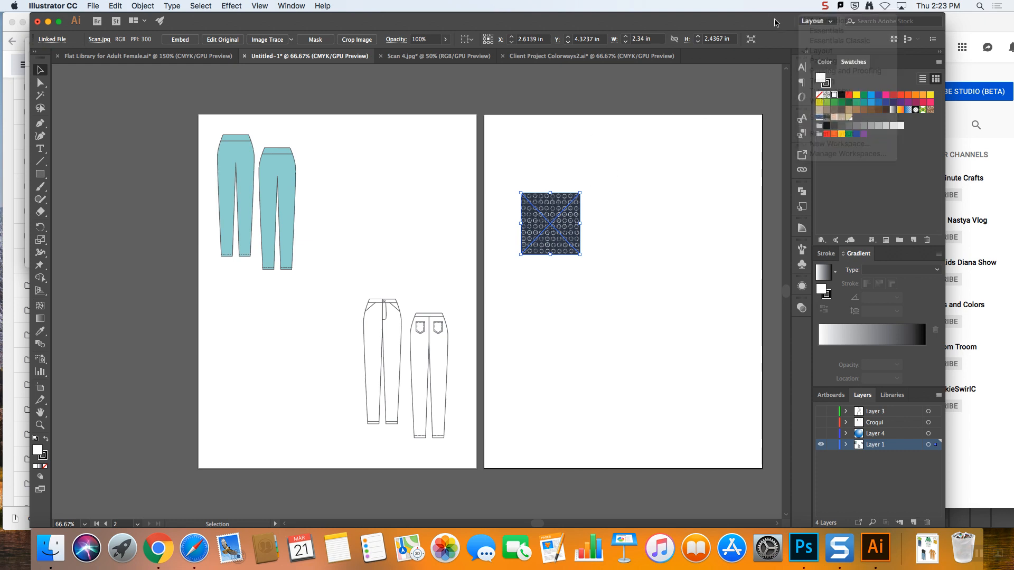
click(180, 40)
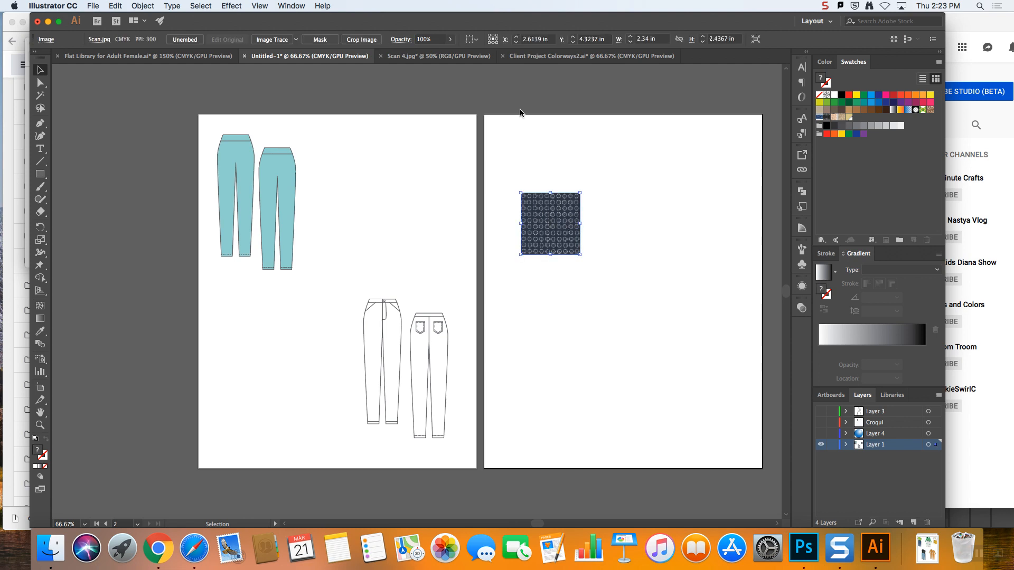
- Make a pattern swatch from the embedded swatch image, keeping the default Grid tile settings
click(114, 6)
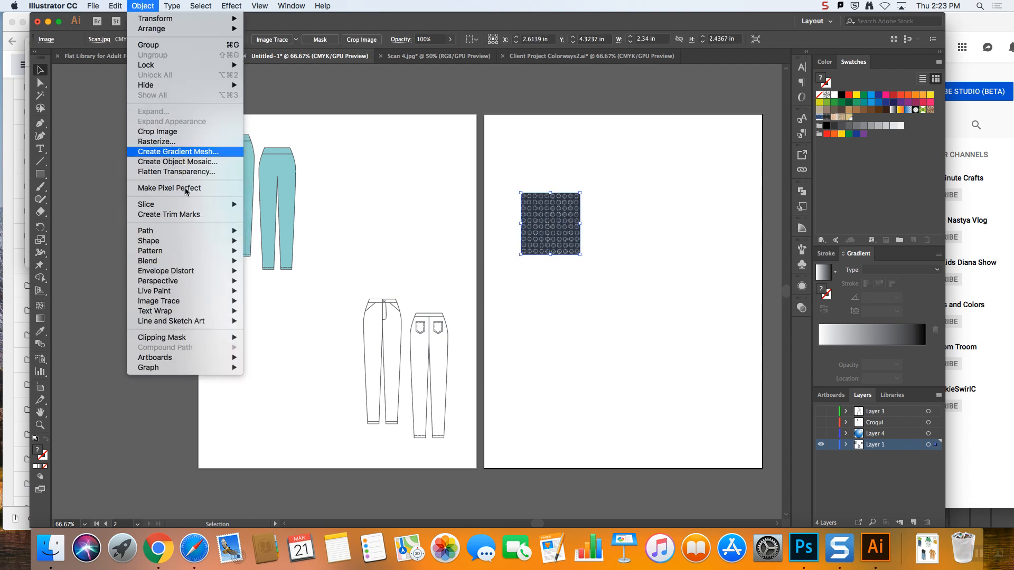
mouse_move(178, 253)
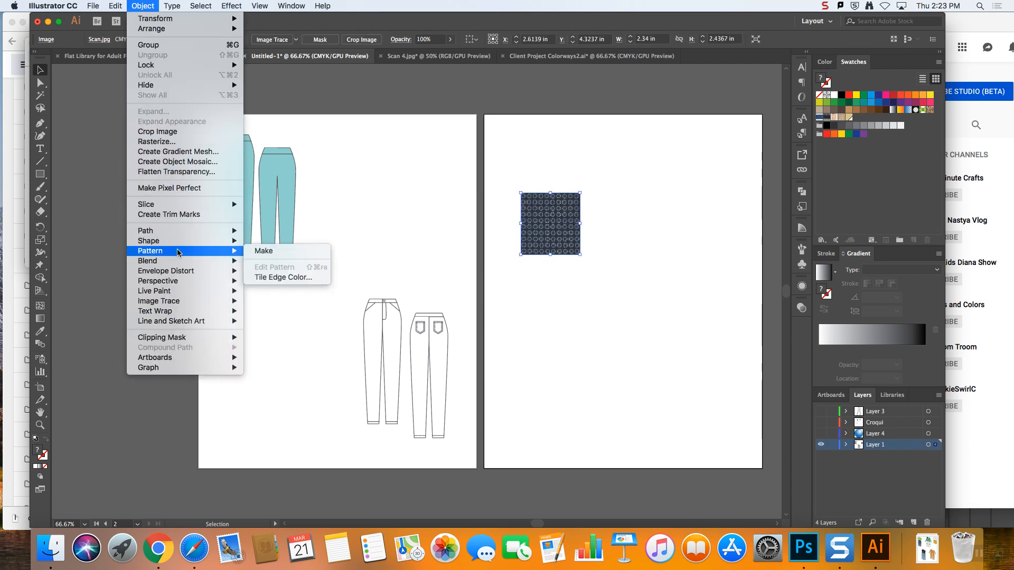
click(256, 251)
click(581, 298)
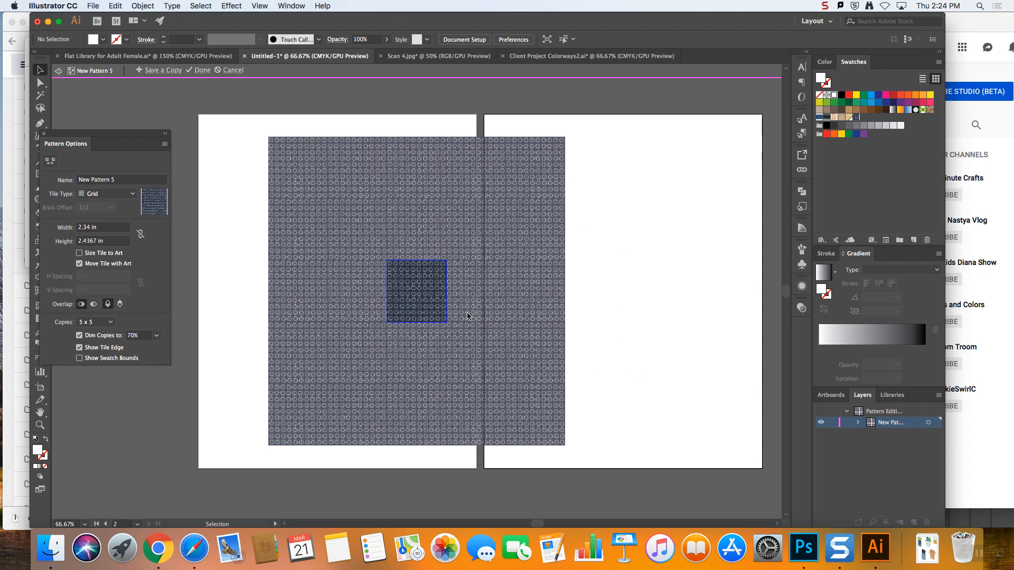
click(199, 70)
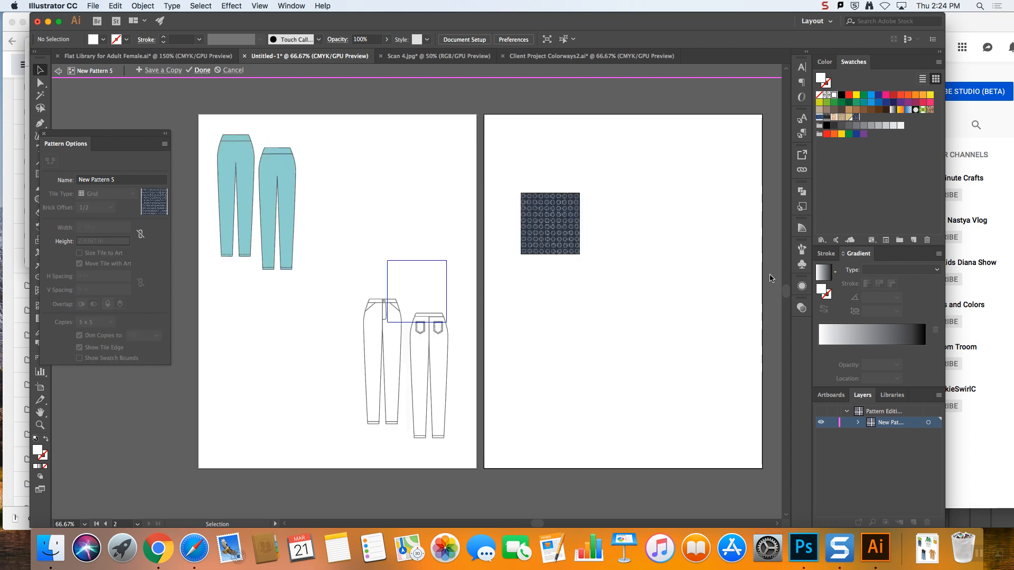
- Fill the right-hand teal pants on the first artboard with the new fabric pattern swatch
click(290, 188)
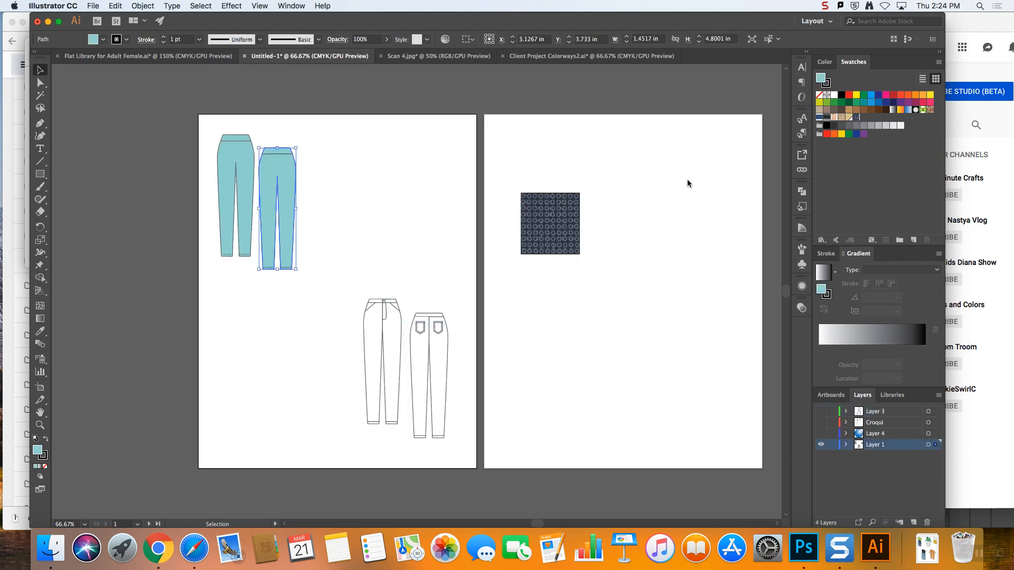
click(857, 117)
click(394, 219)
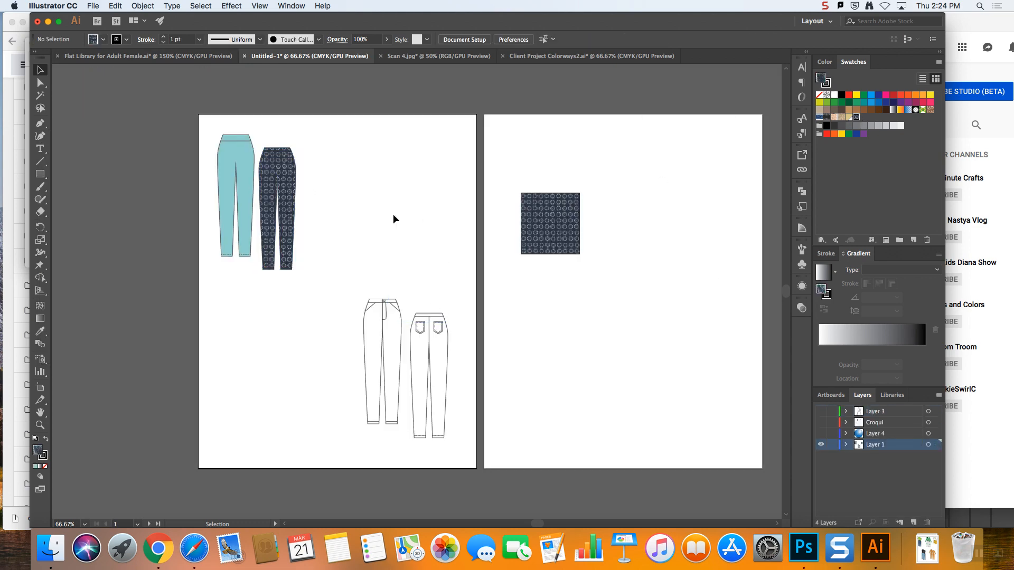
- Turn on Pixel Preview and examine the patterned pants close up and at actual size
key(super+equal)
key(super+equal)
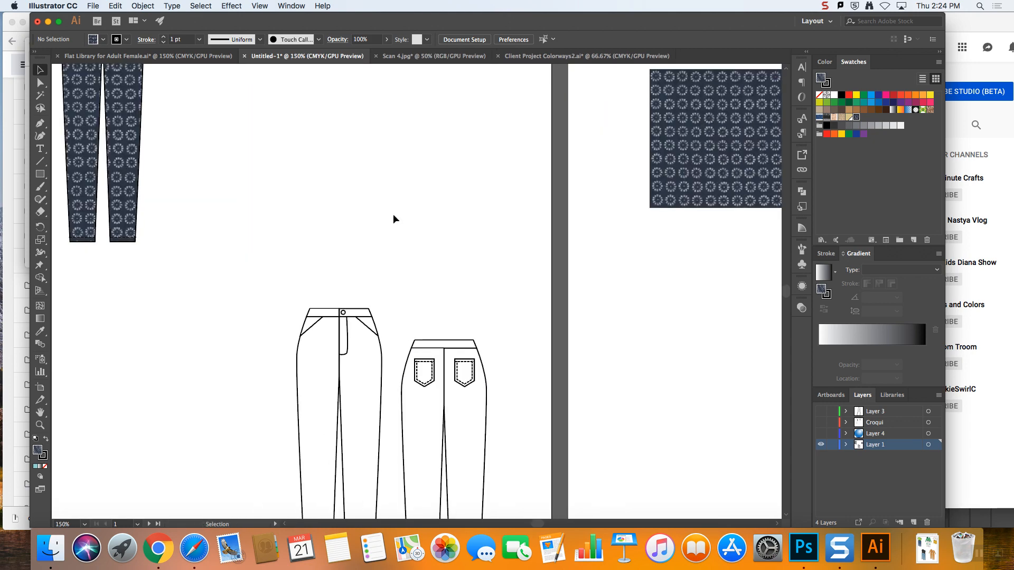
scroll(276, 185, up, 5)
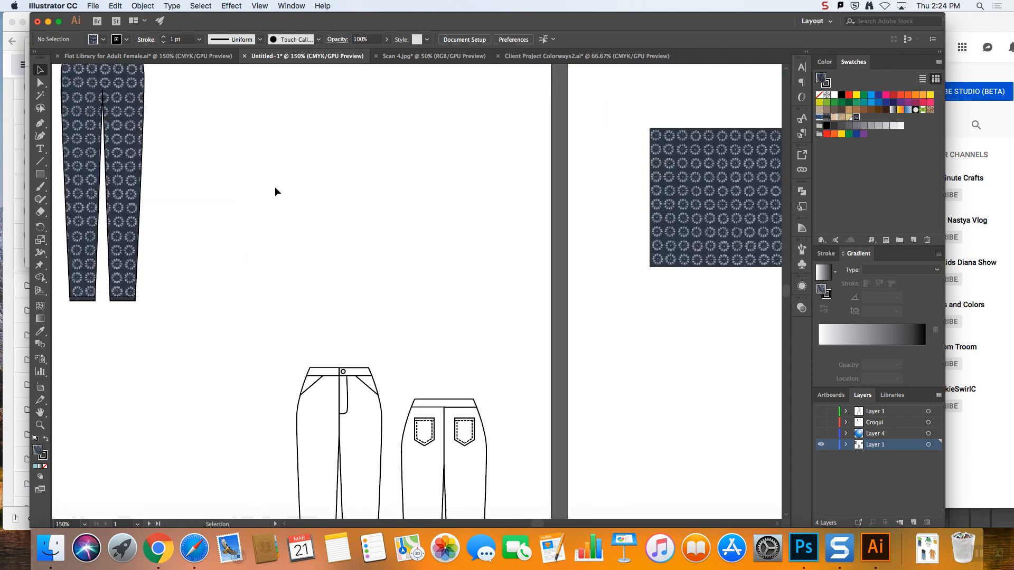
scroll(274, 188, up, 2)
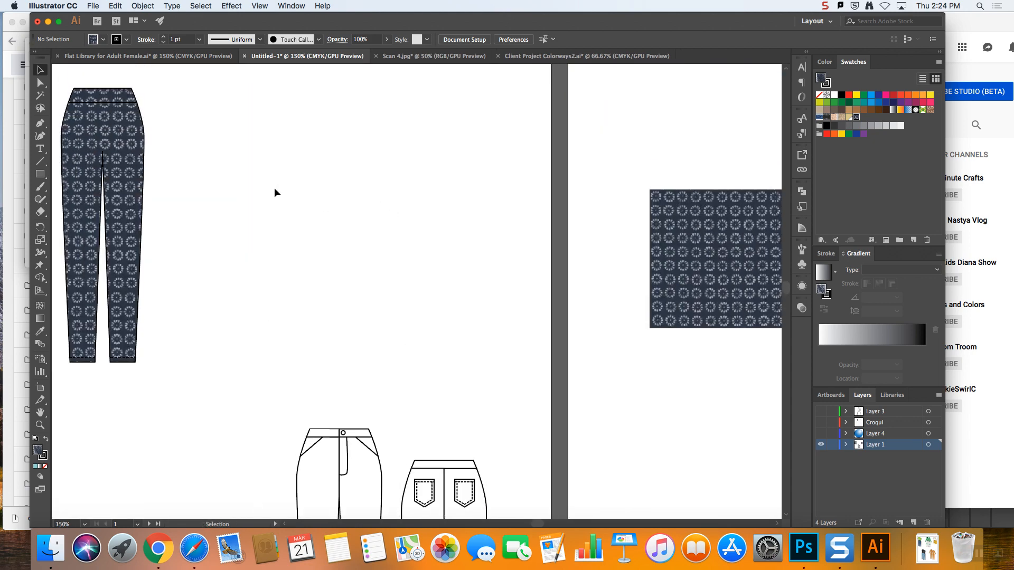
click(106, 122)
click(258, 6)
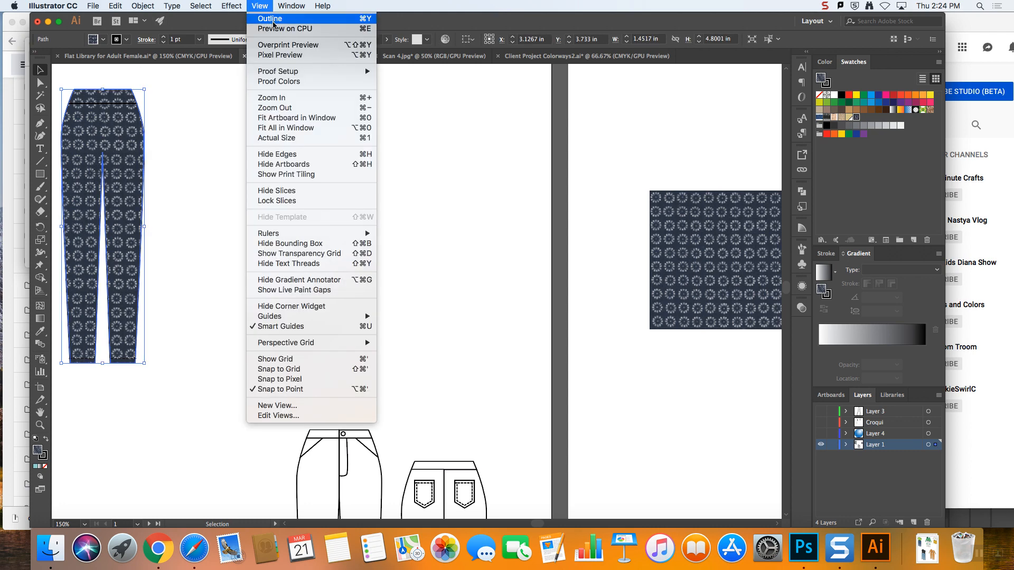
click(280, 55)
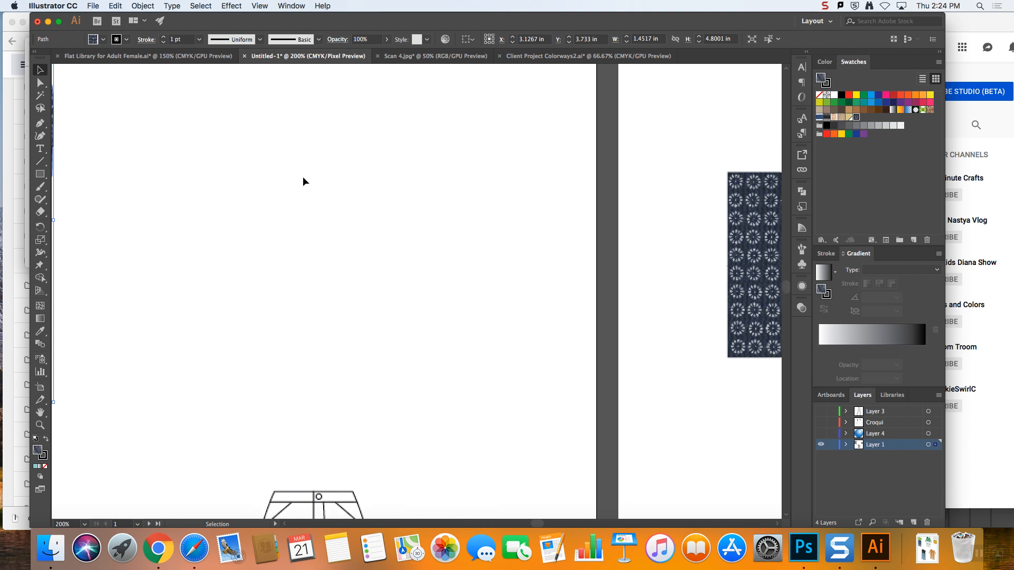
key(super+1)
key(super+minus)
key(super+minus)
key(super+1)
key(v)
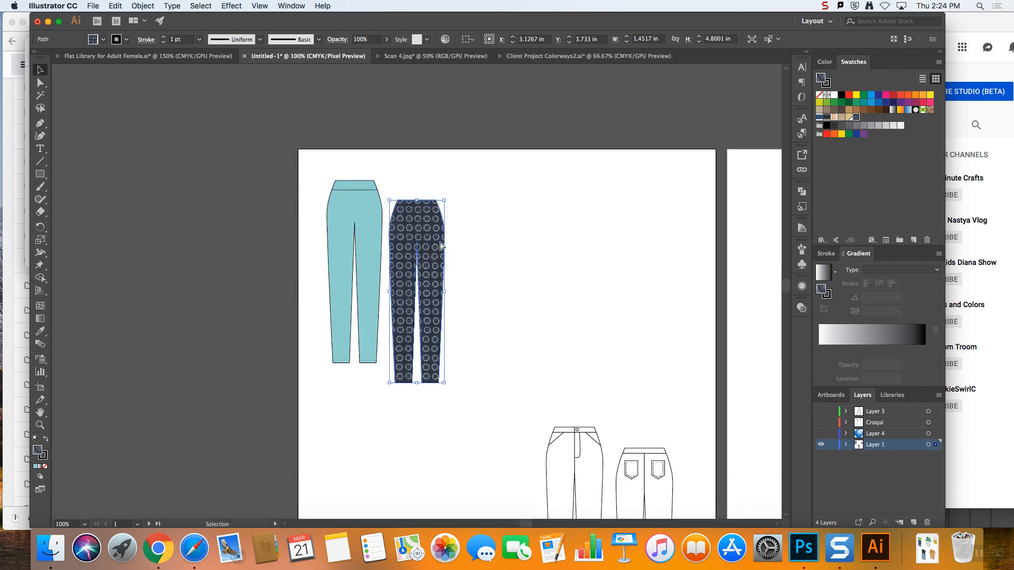
key(a)
key(super+plus)
key(super+plus)
key(super+1)
key(v)
- Return from Pixel Preview to the normal preview and view both artboards
click(206, 5)
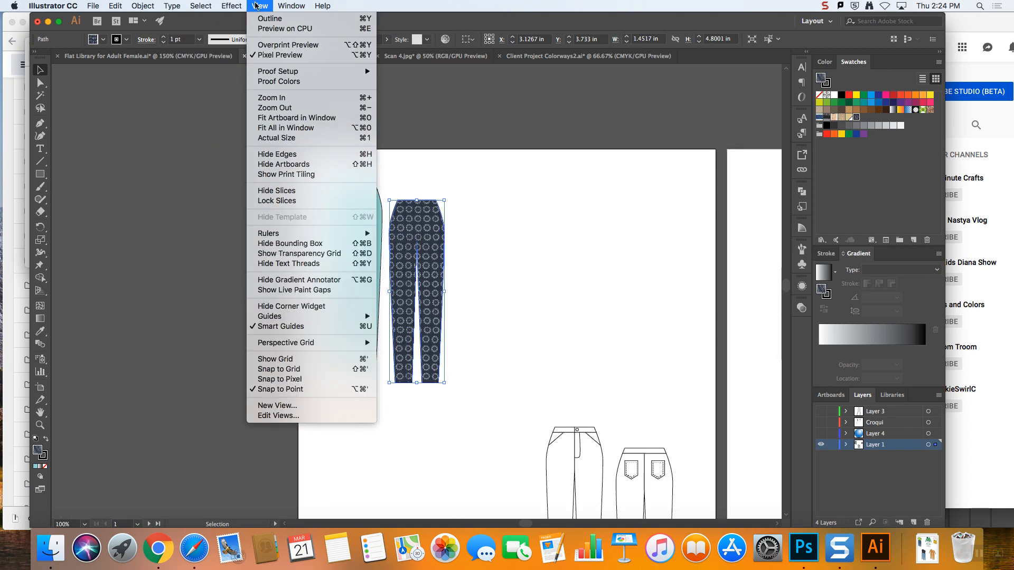
click(508, 174)
click(565, 272)
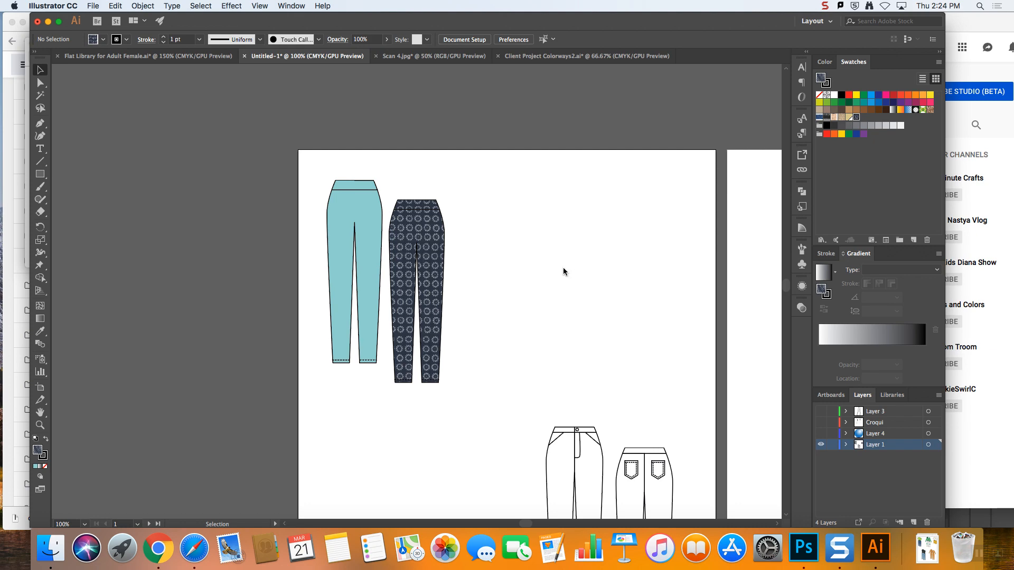
key(super+minus)
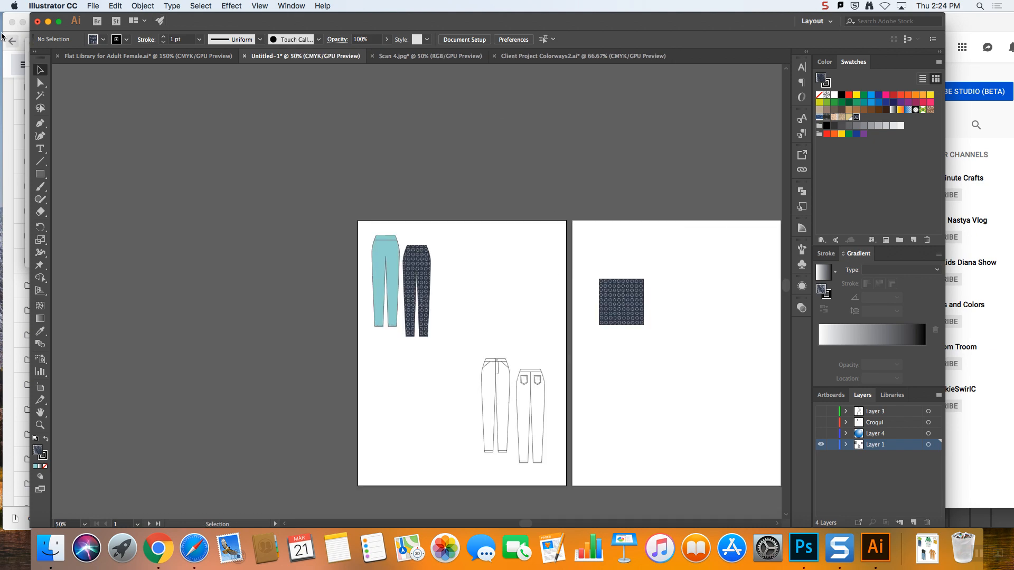
- Minimize Illustrator and move the Photoshop window aside to uncover the drive-download folder
click(48, 21)
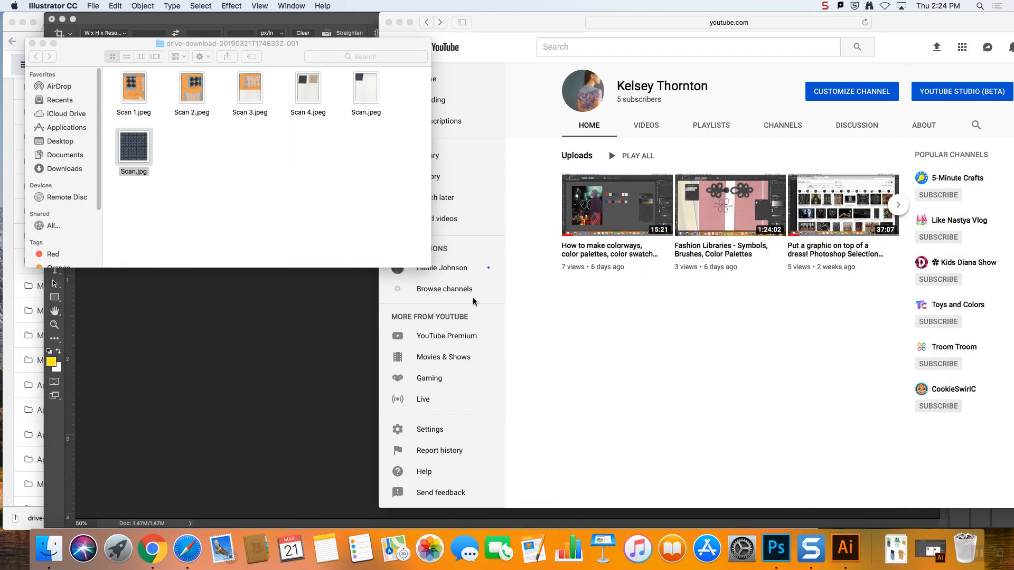
click(341, 316)
drag(63, 45, 324, 71)
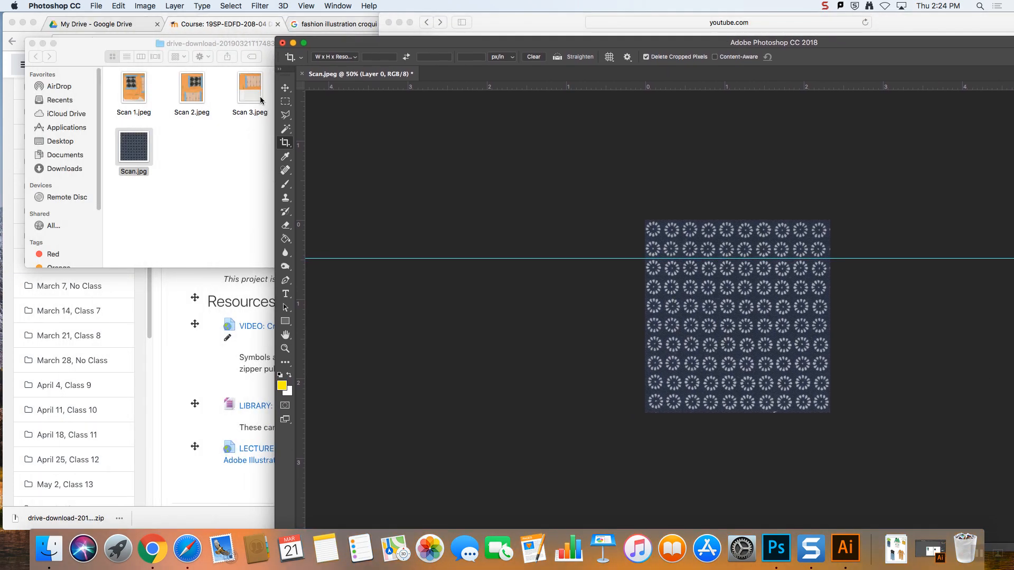
- Try to bring Scan 4.jpeg into Photoshop by placing it on the open Scan.jpeg canvas
click(191, 160)
drag(308, 83, 525, 221)
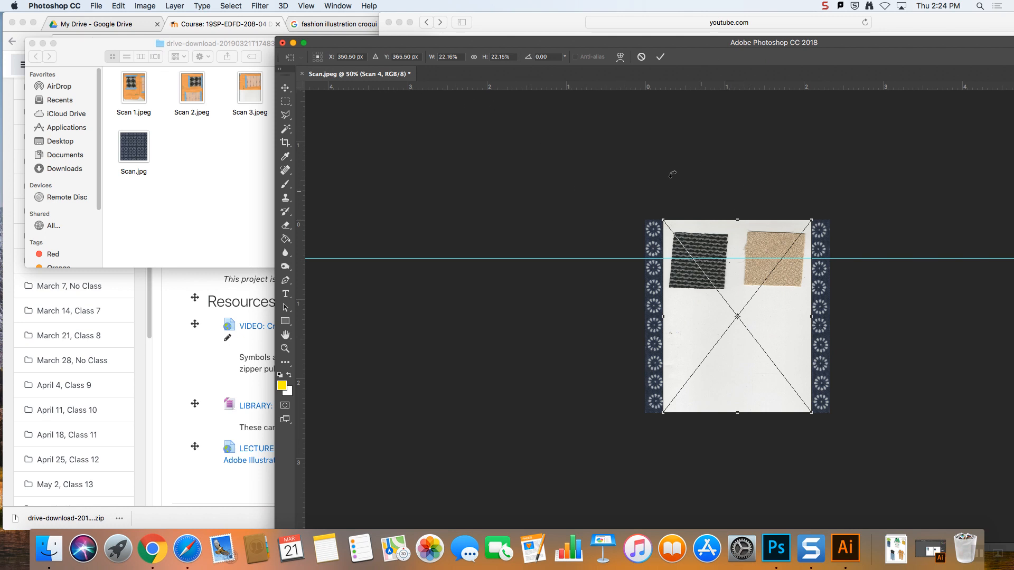
key(Escape)
- Open Scan 4.jpeg from the drive-download folder as a separate Photoshop document and enlarge the window
click(258, 104)
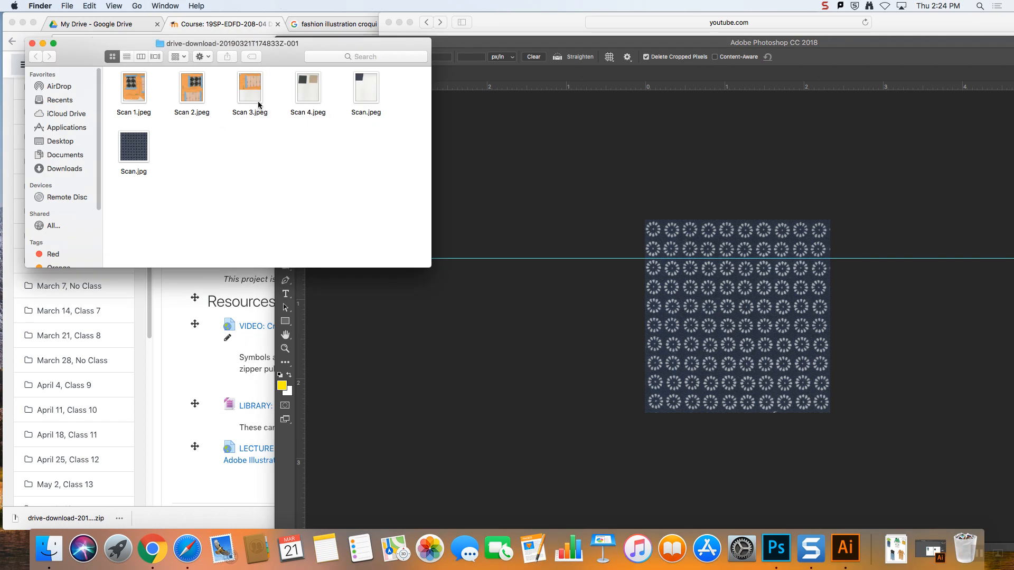
drag(306, 86, 784, 549)
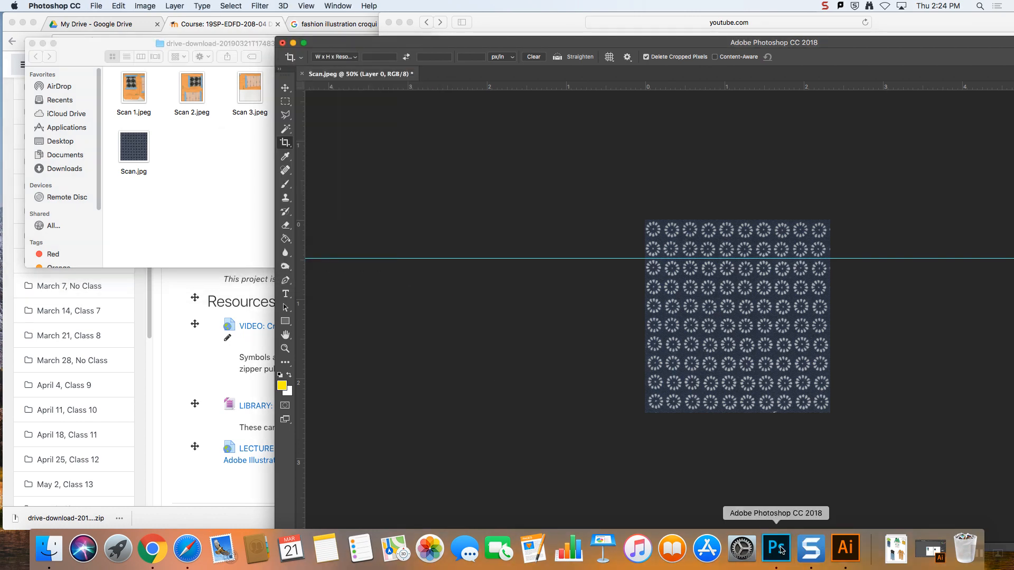
double_click(620, 44)
- Crop Scan 4.jpeg roughly around the tan leather-textured swatch, about 3.8 by 3.7 in
drag(371, 505, 451, 371)
drag(617, 213, 611, 221)
drag(454, 292, 461, 293)
key(Return)
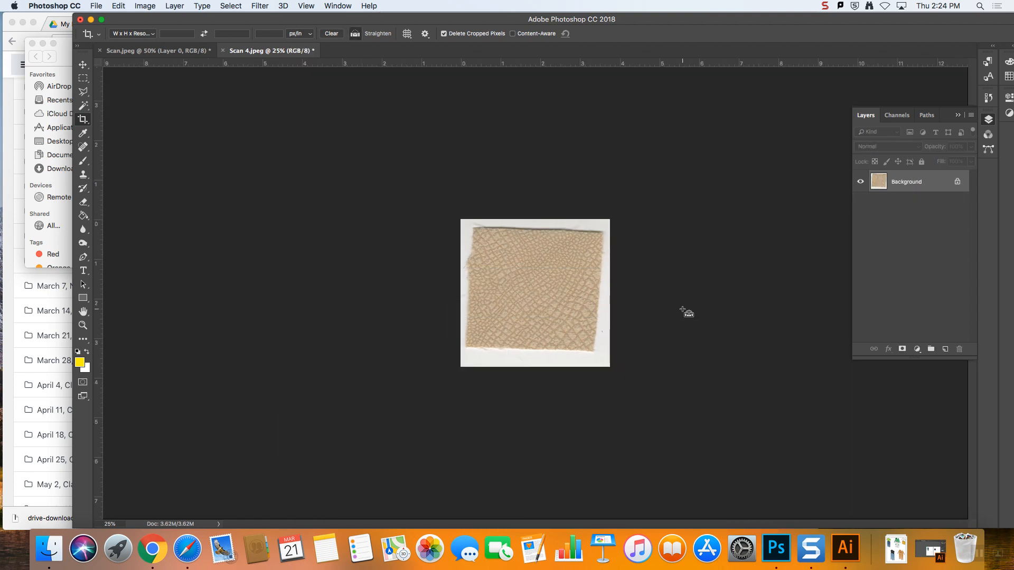
- Crop Scan 4.jpeg tightly inside the tan swatch's edges, about 2.9 by 2.8 in, so no white border or frayed edge remains
key(super+plus)
key(super+plus)
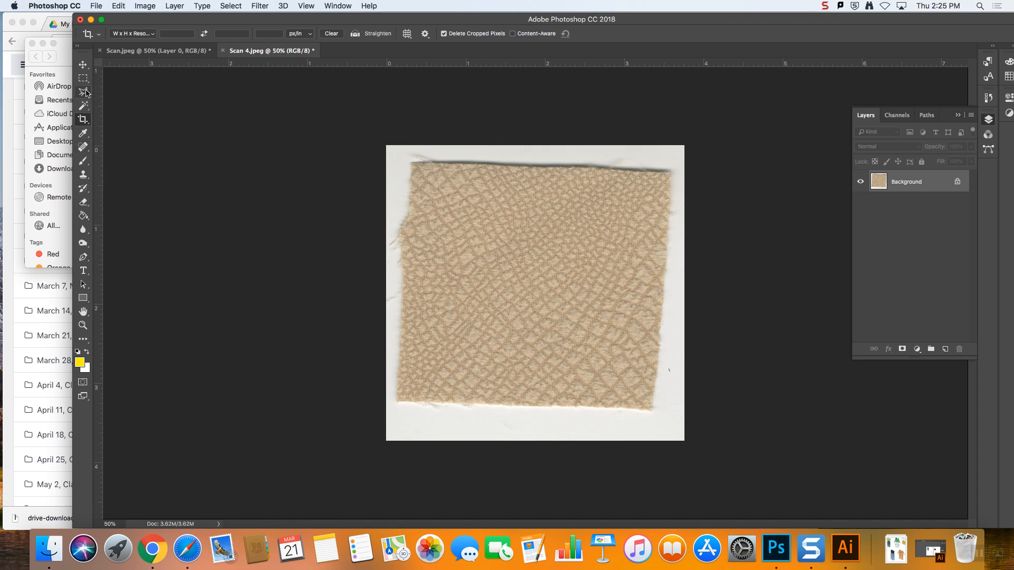
click(407, 287)
drag(386, 294, 403, 285)
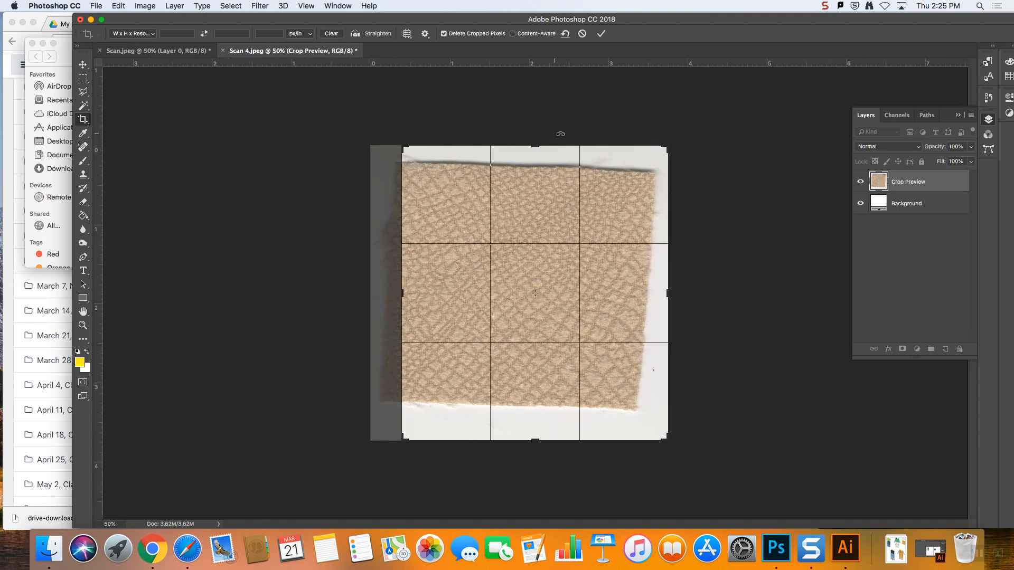
drag(535, 146, 535, 158)
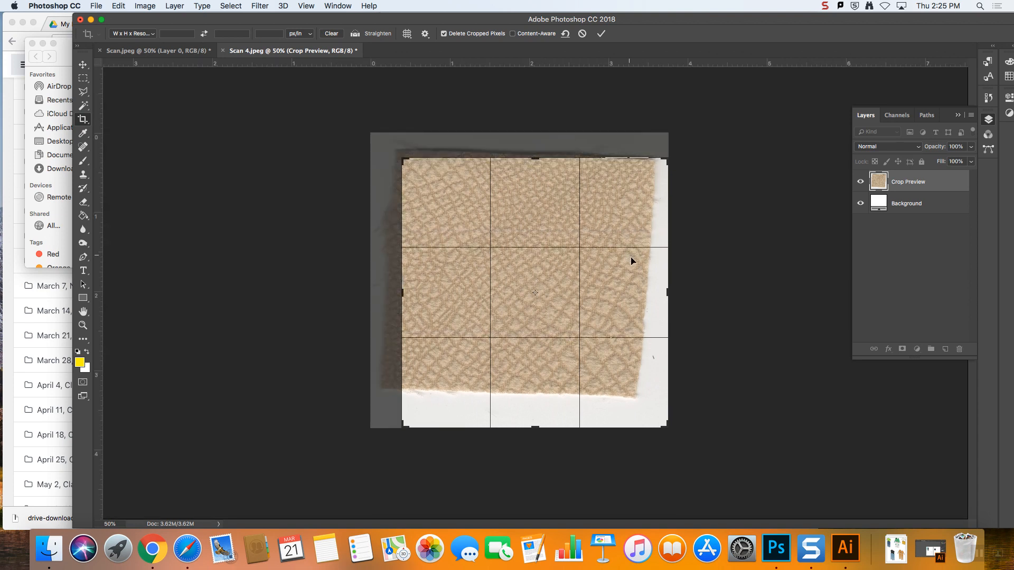
drag(671, 294, 655, 285)
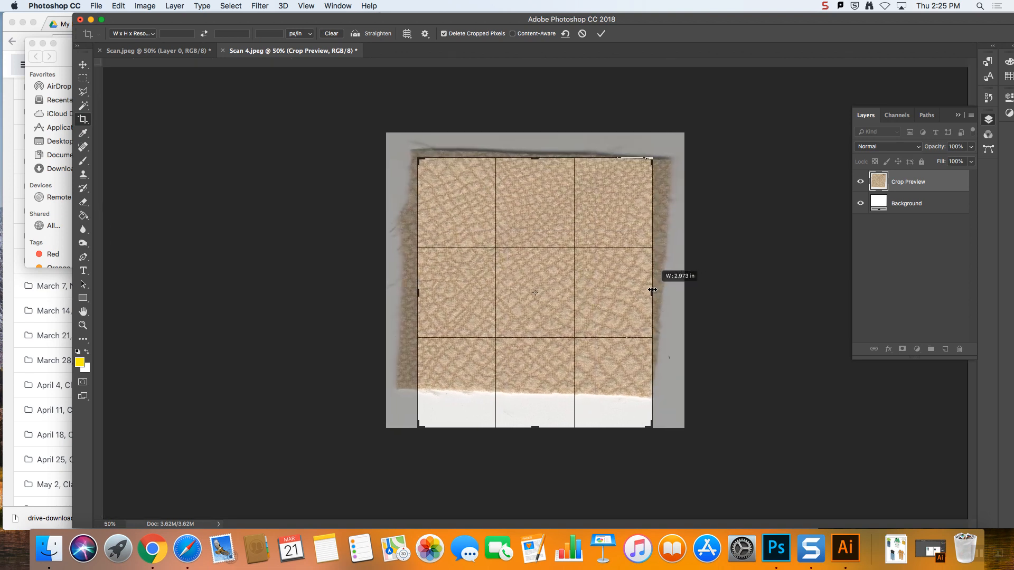
drag(531, 157, 532, 164)
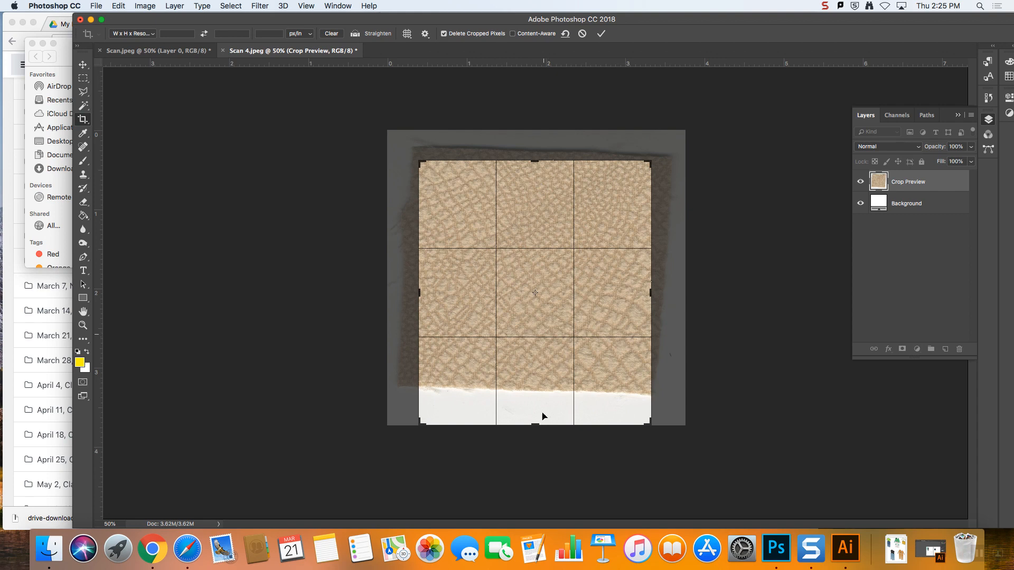
drag(537, 424, 535, 404)
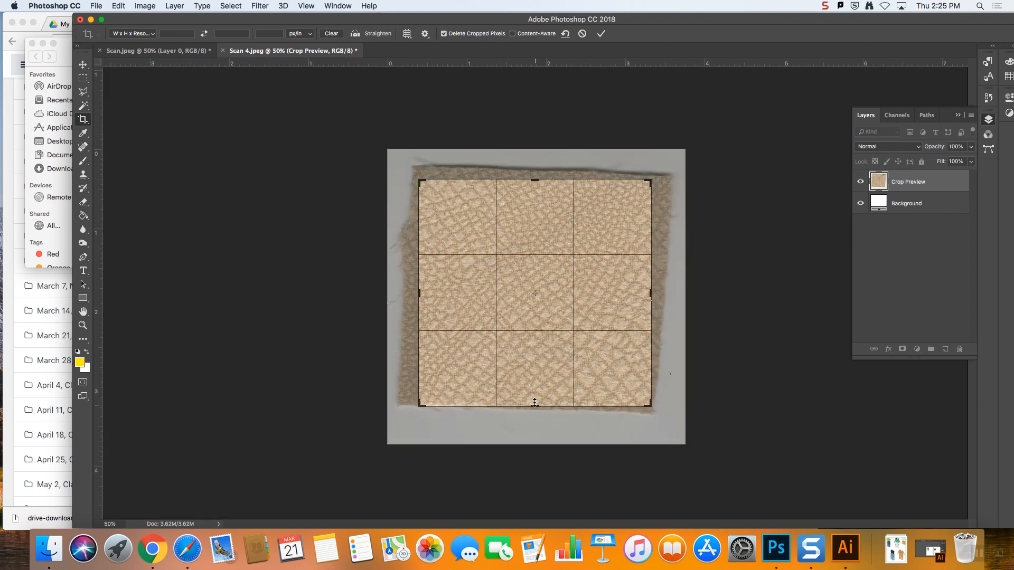
key(Return)
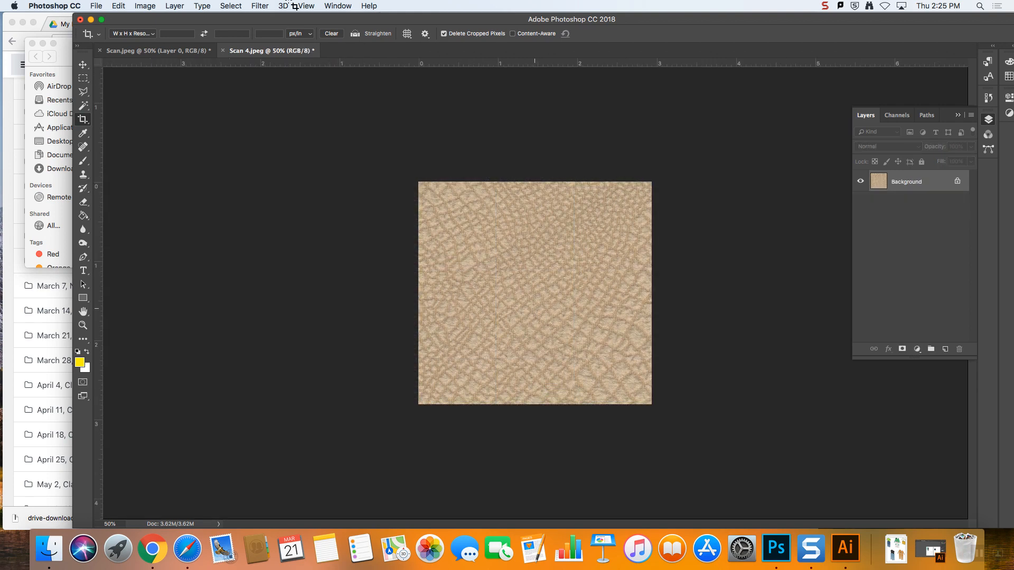
- Define a pattern from the cropped Scan 4.jpeg tile, keeping the suggested name
click(119, 5)
click(207, 287)
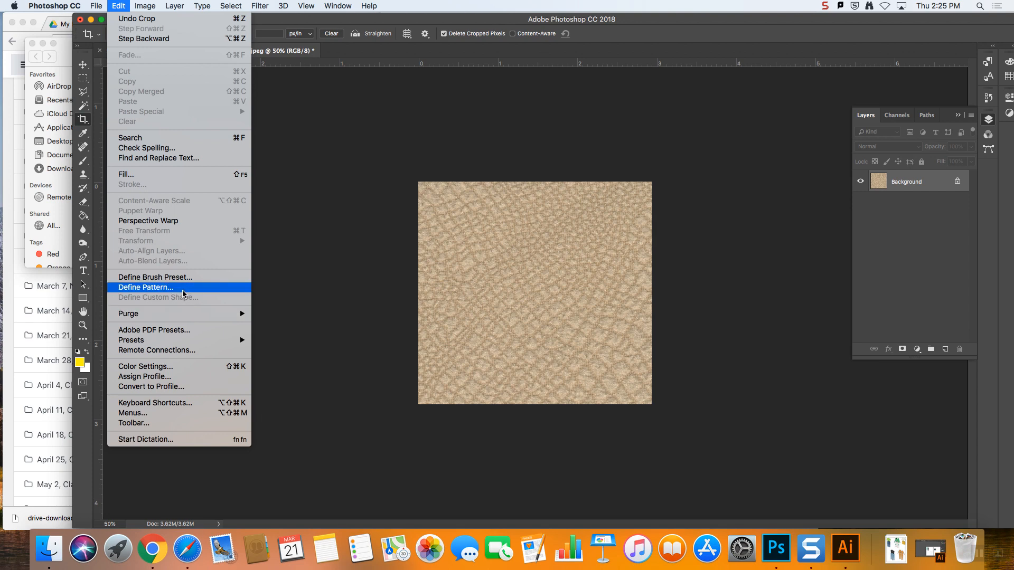
click(626, 257)
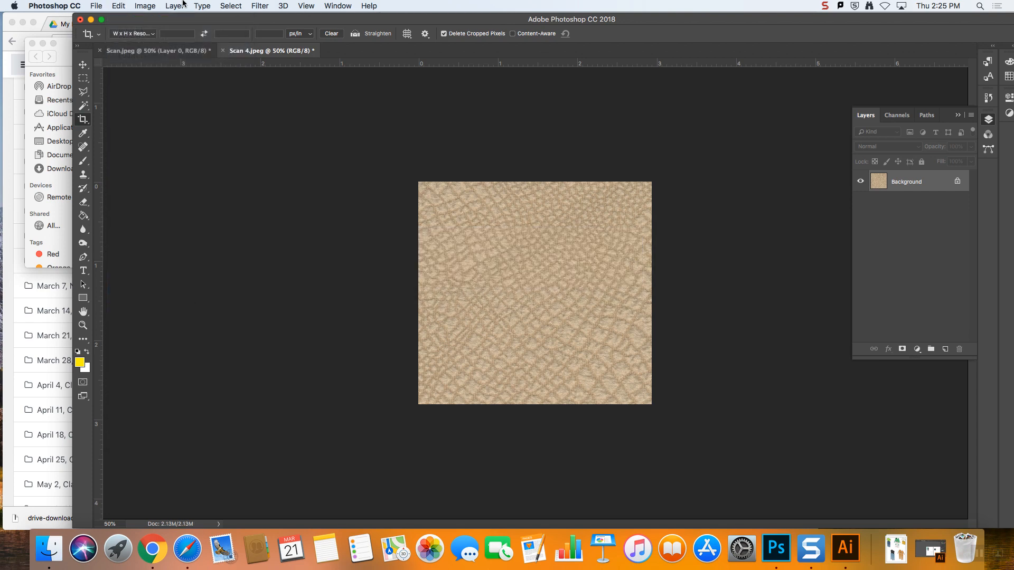
- Create a blank Letter print document, 8.5 x 11 in at 300 ppi
click(112, 5)
mouse_move(99, 6)
click(100, 18)
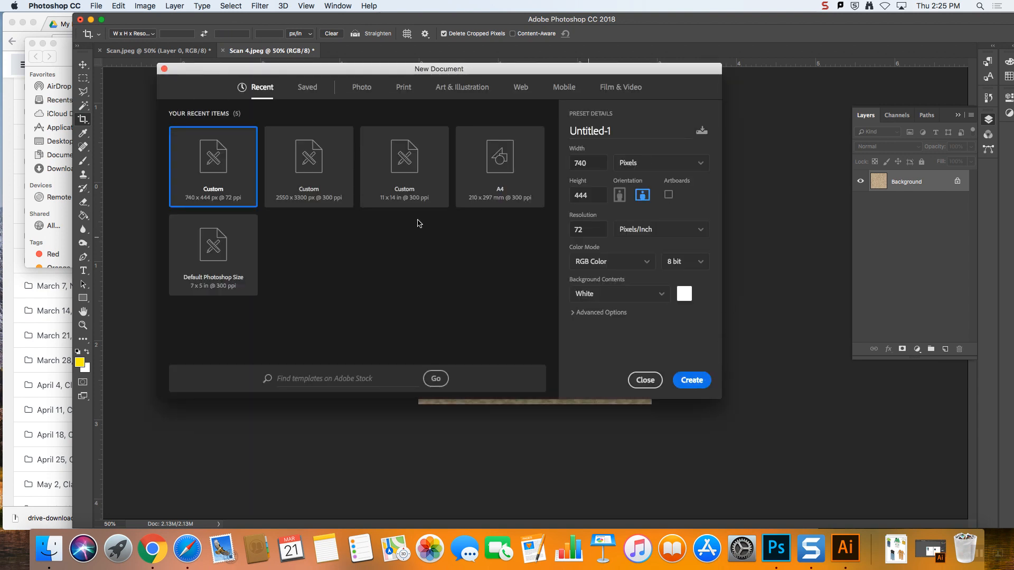
click(405, 87)
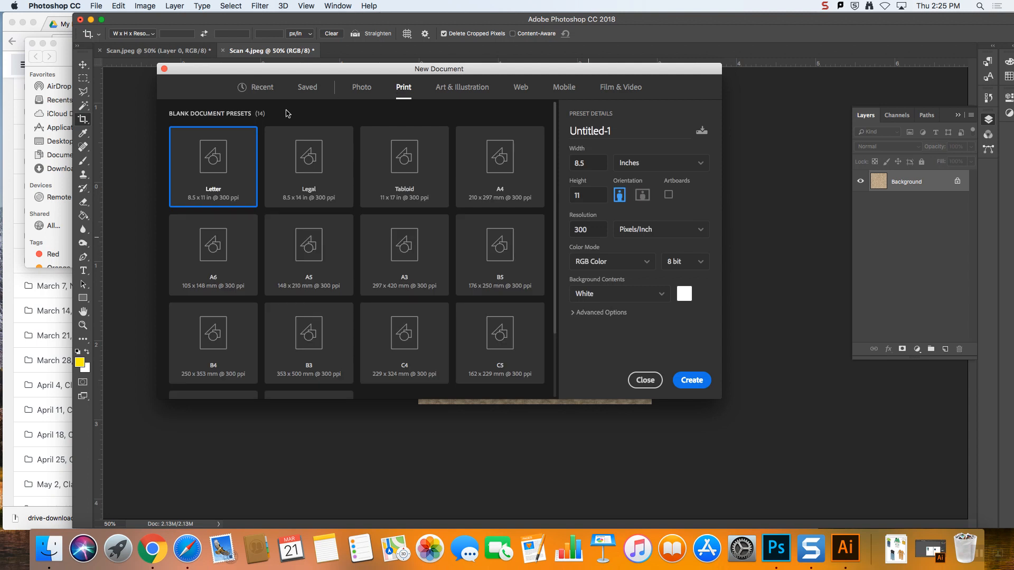
double_click(220, 158)
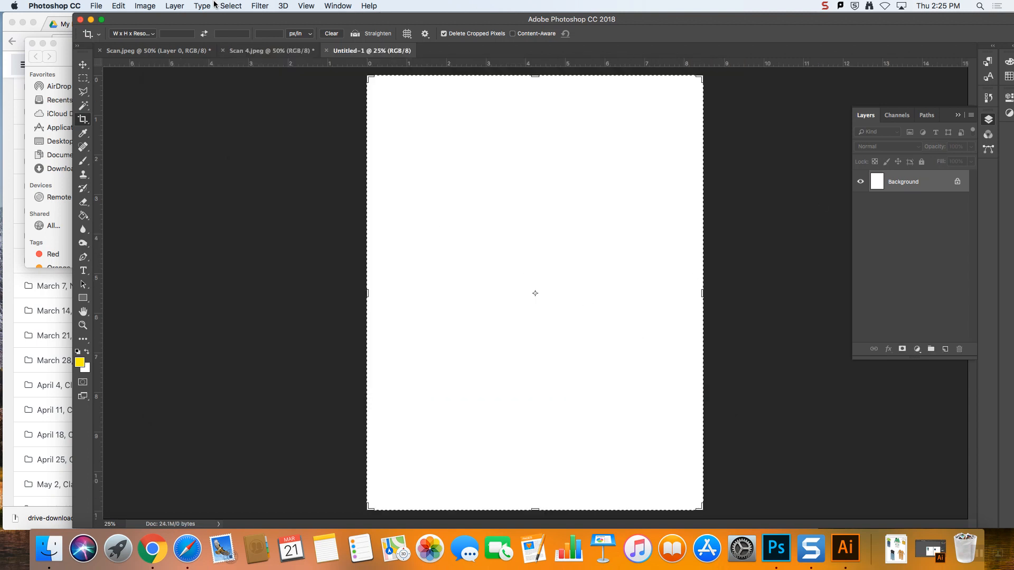
- Add a pattern fill layer to the blank Letter document using the tan leather-textured pattern at 100% scale
click(184, 5)
mouse_move(201, 143)
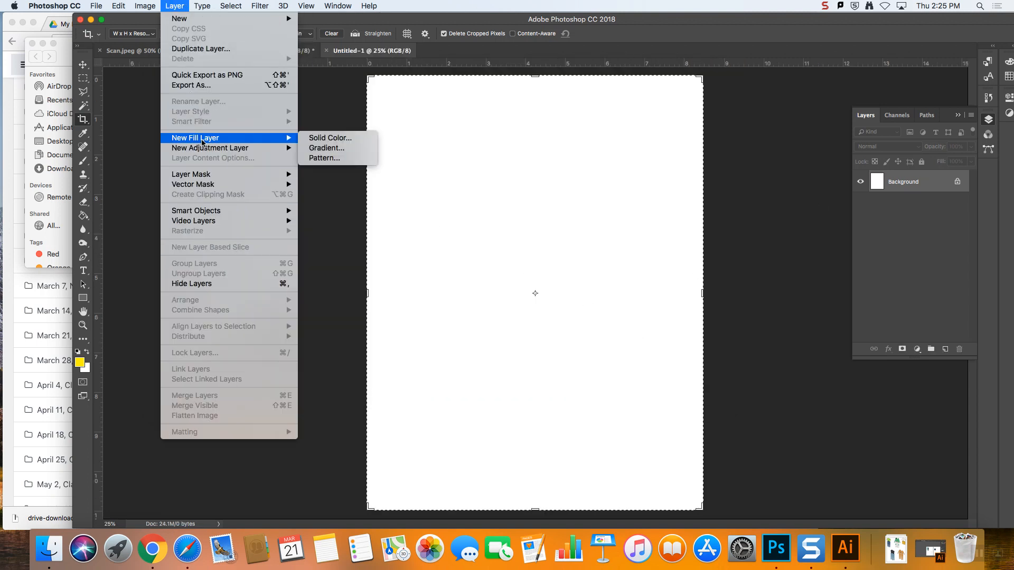
click(339, 158)
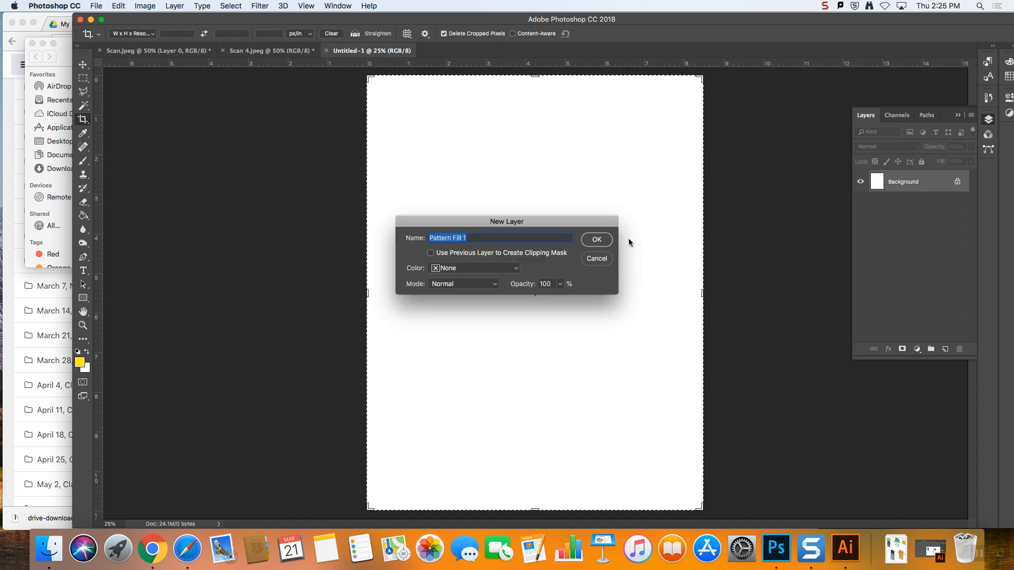
click(596, 240)
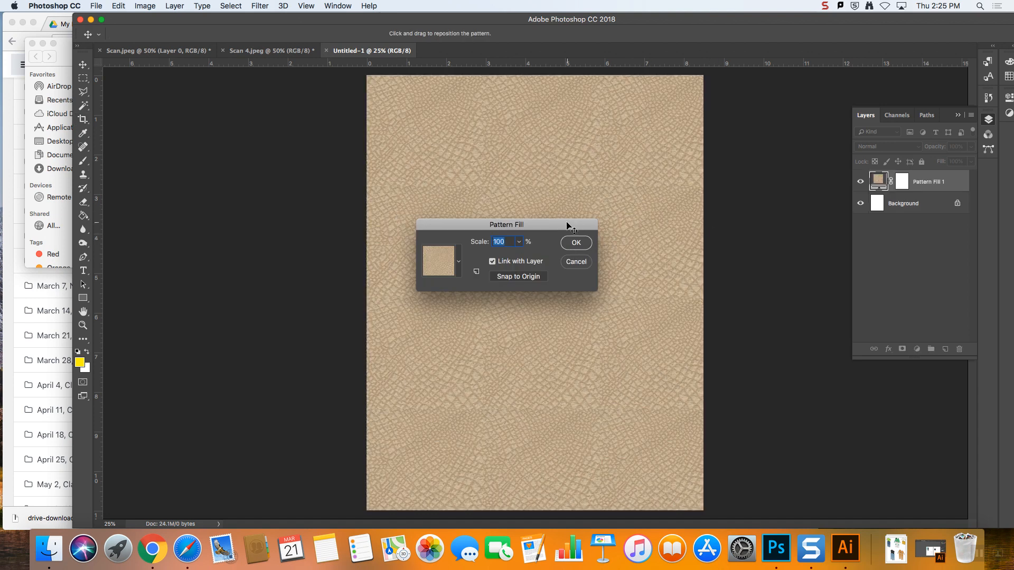
drag(570, 230, 308, 198)
click(312, 213)
key(c)
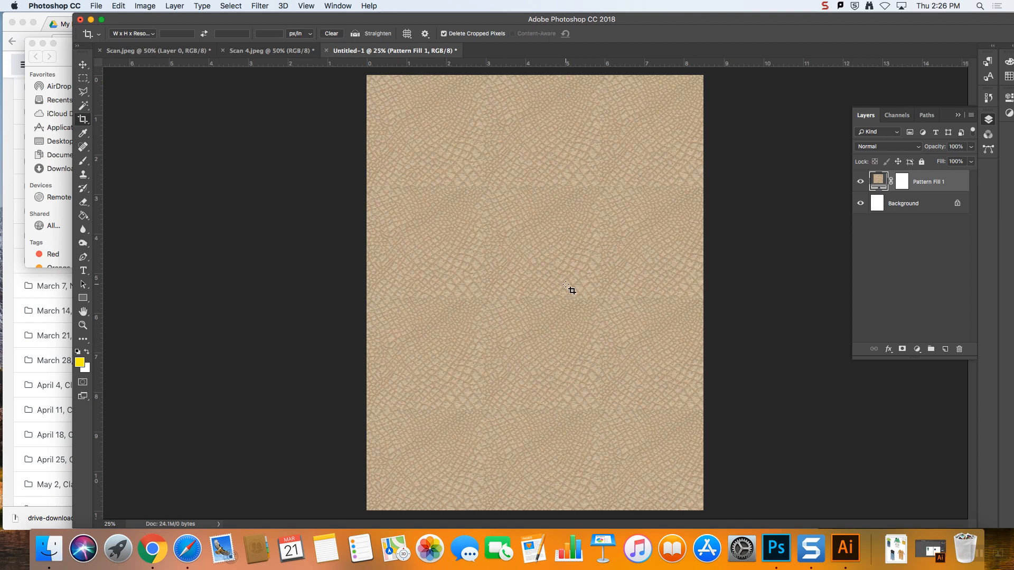
- Return to Scan 4.jpeg and check its image size in pixels, leaving the dimensions as they are
click(155, 52)
click(270, 51)
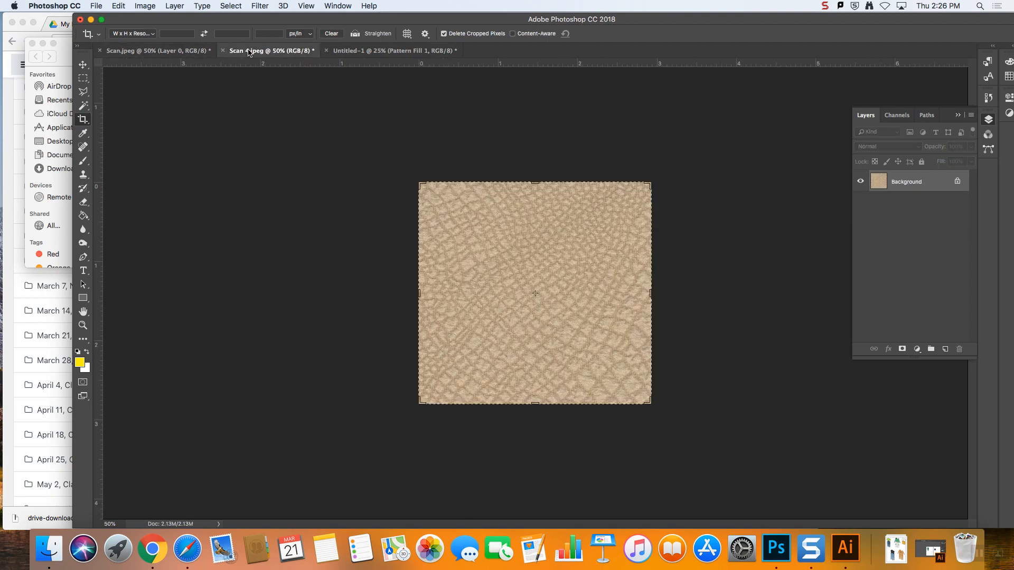
click(83, 64)
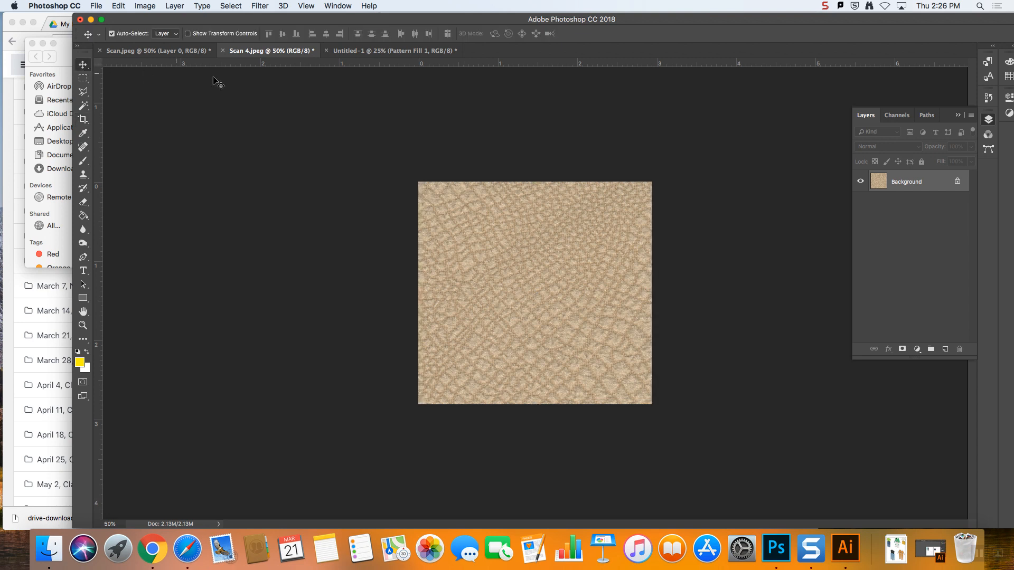
click(260, 6)
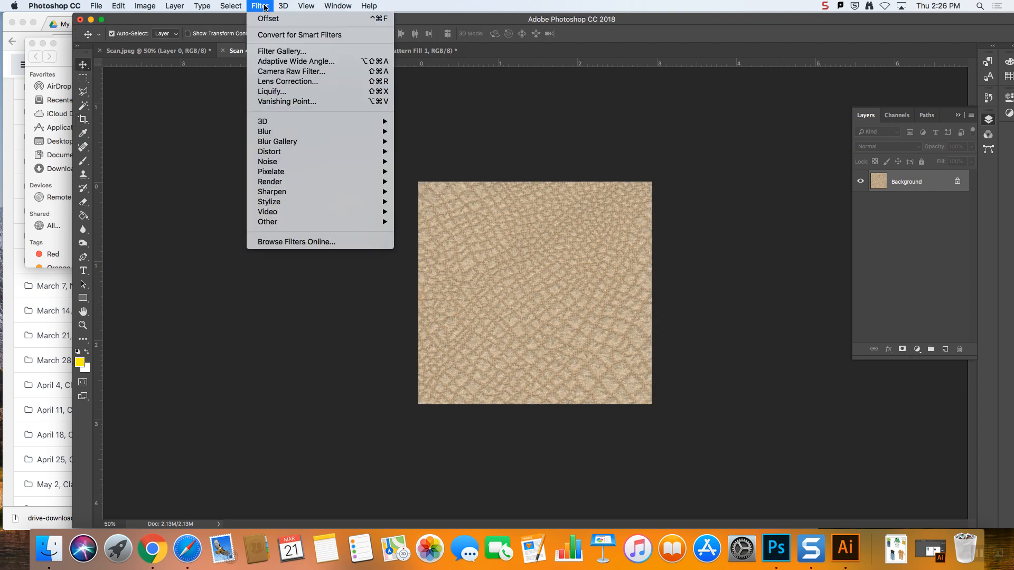
mouse_move(326, 221)
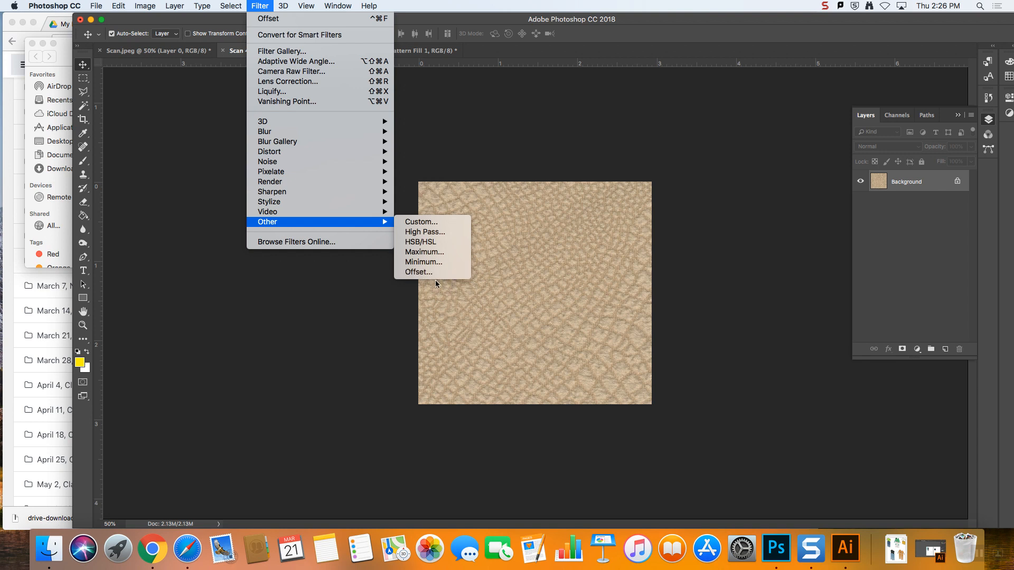
mouse_move(144, 5)
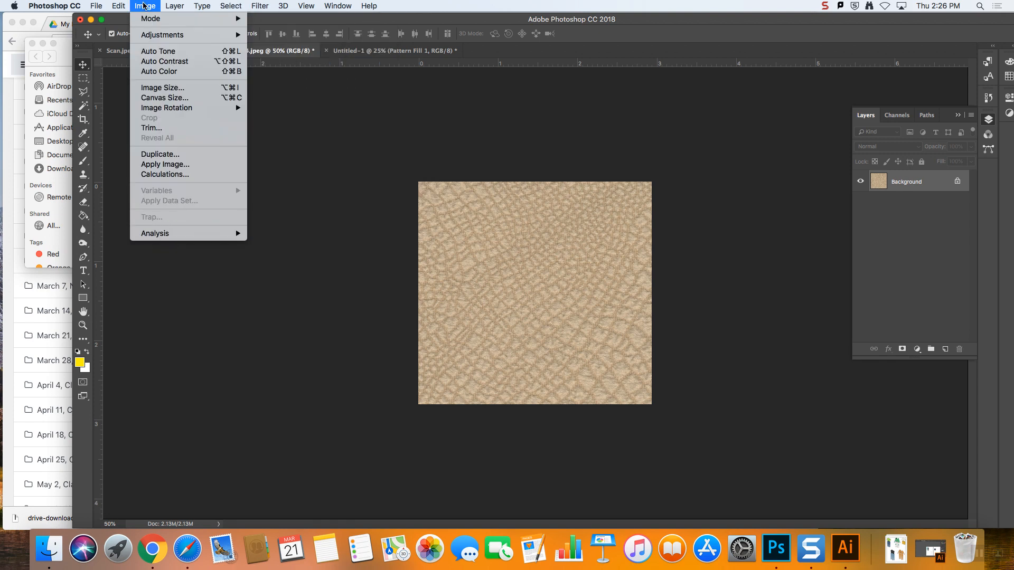
mouse_move(174, 109)
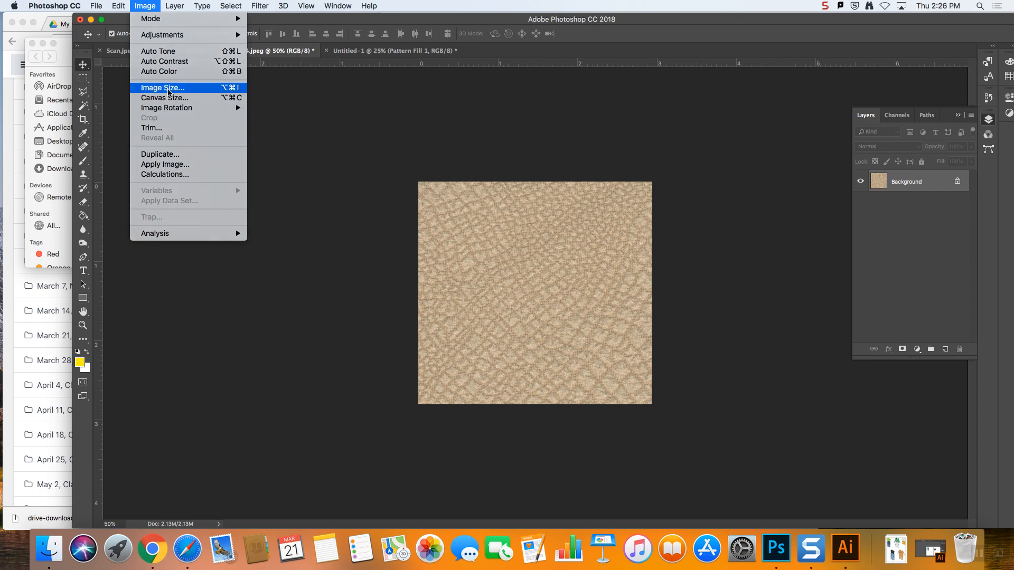
click(168, 89)
click(625, 234)
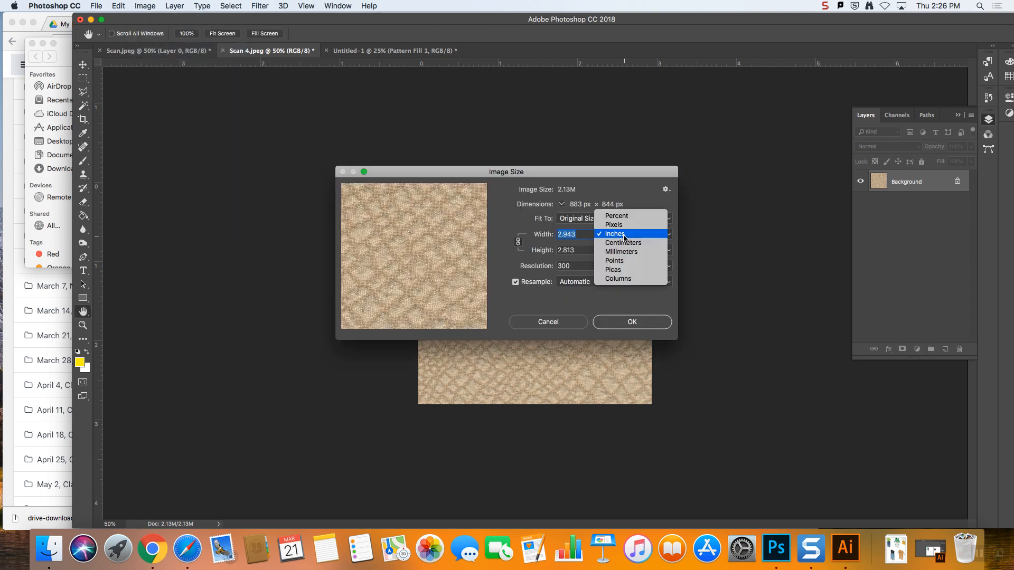
click(613, 224)
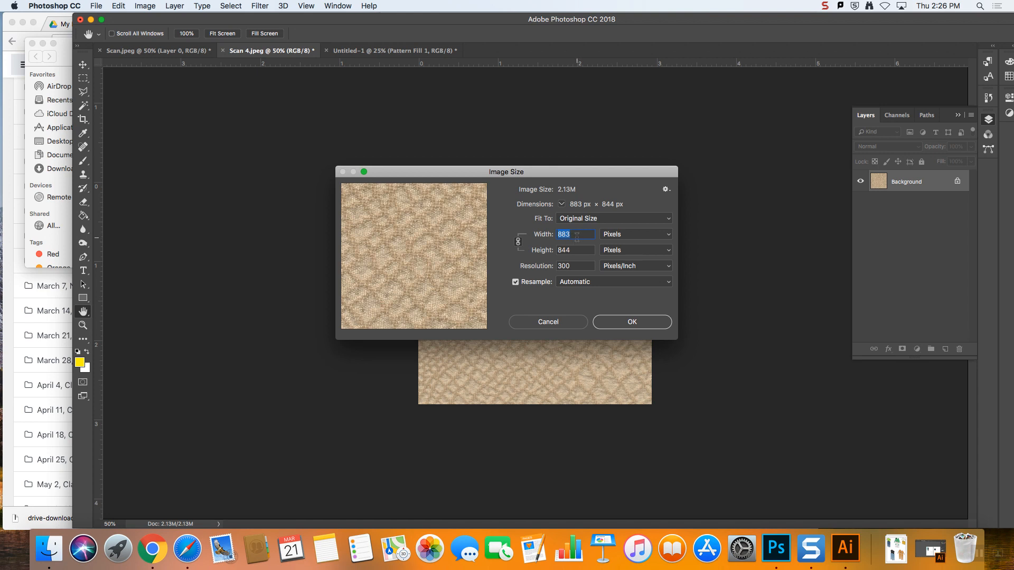
drag(560, 175, 443, 154)
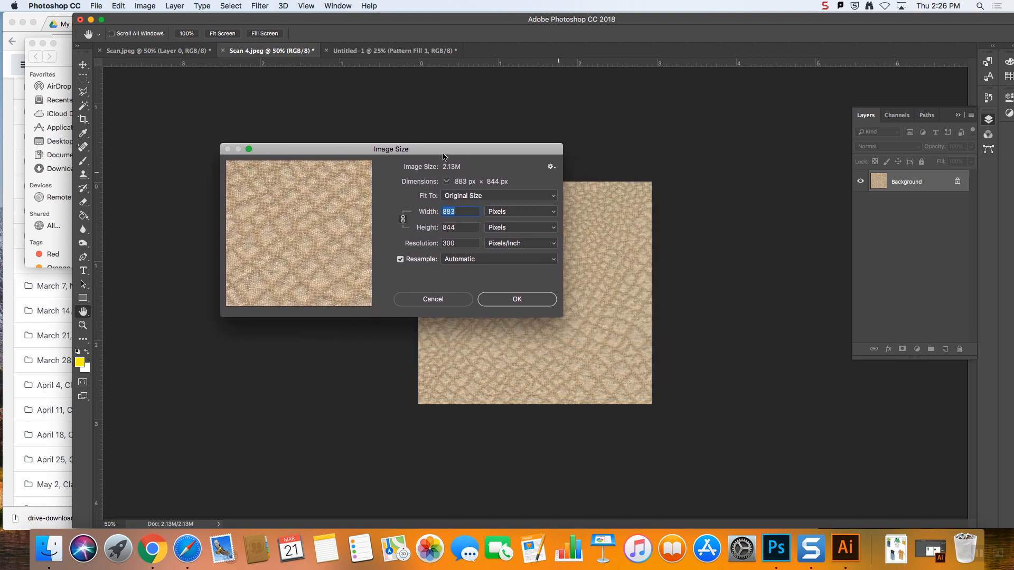
click(507, 306)
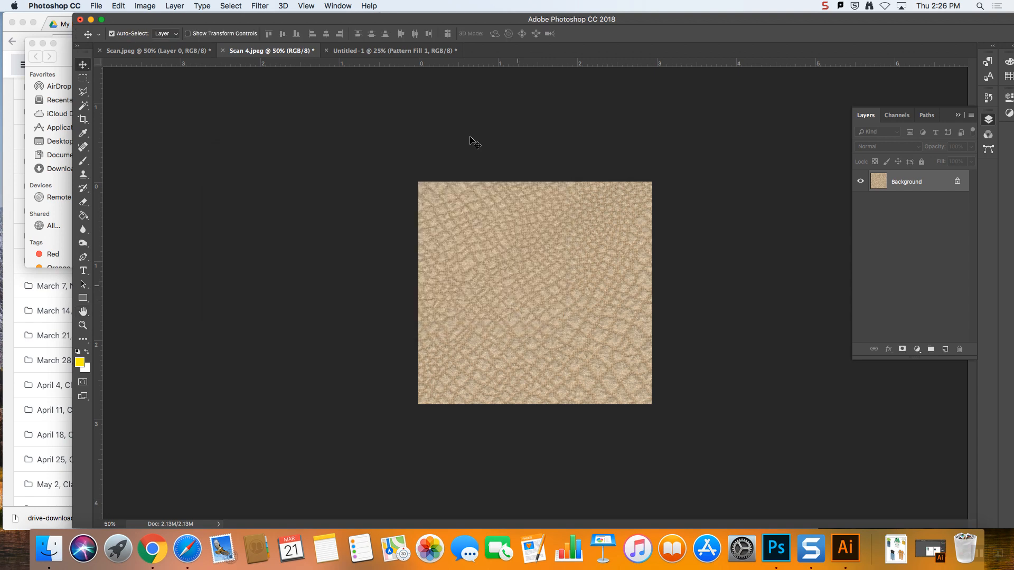
- Open the Offset filter for Scan 4.jpeg and reset the horizontal and vertical offsets to 0 pixels
click(231, 6)
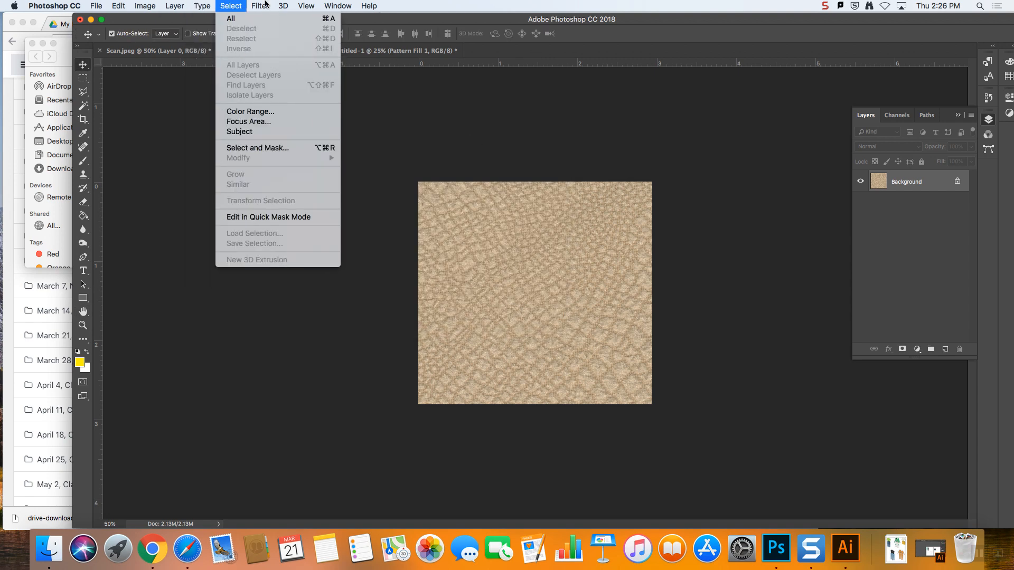
mouse_move(383, 226)
click(437, 271)
drag(682, 80, 754, 186)
text(0)
double_click(770, 229)
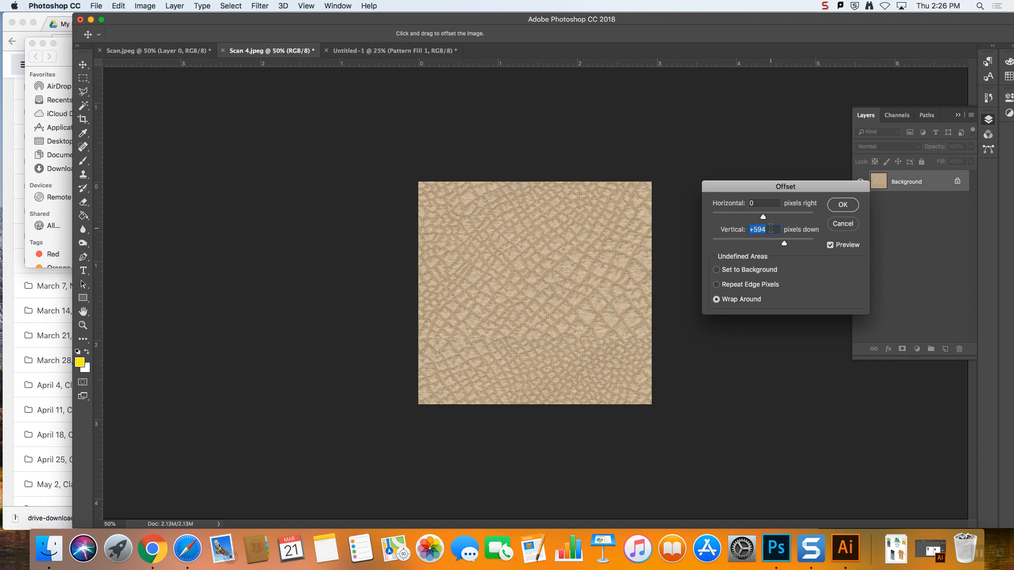
text(0)
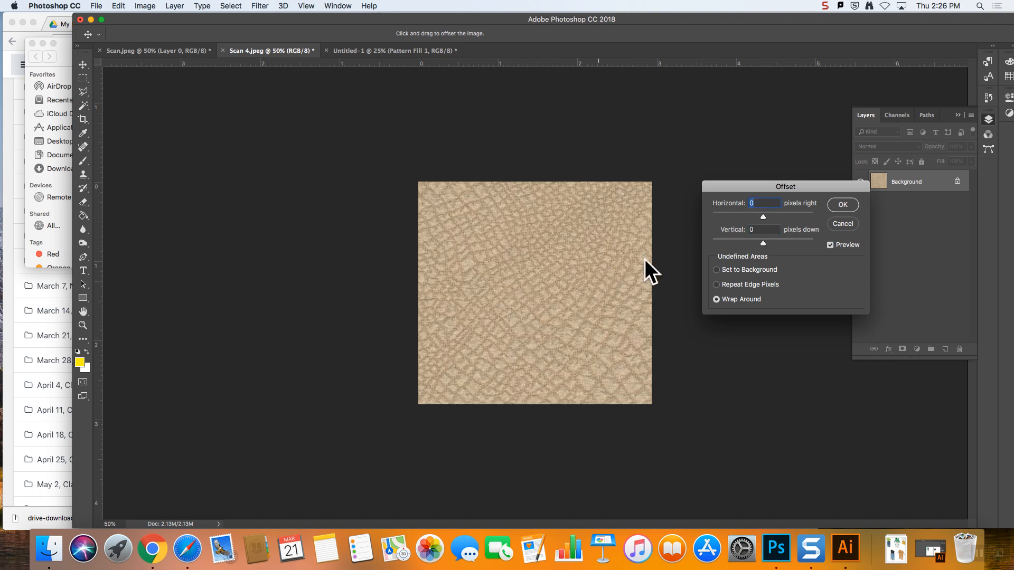
- Try a vertical offset of 95 and then 241 pixels down with the undefined areas set to the background
drag(763, 244, 767, 245)
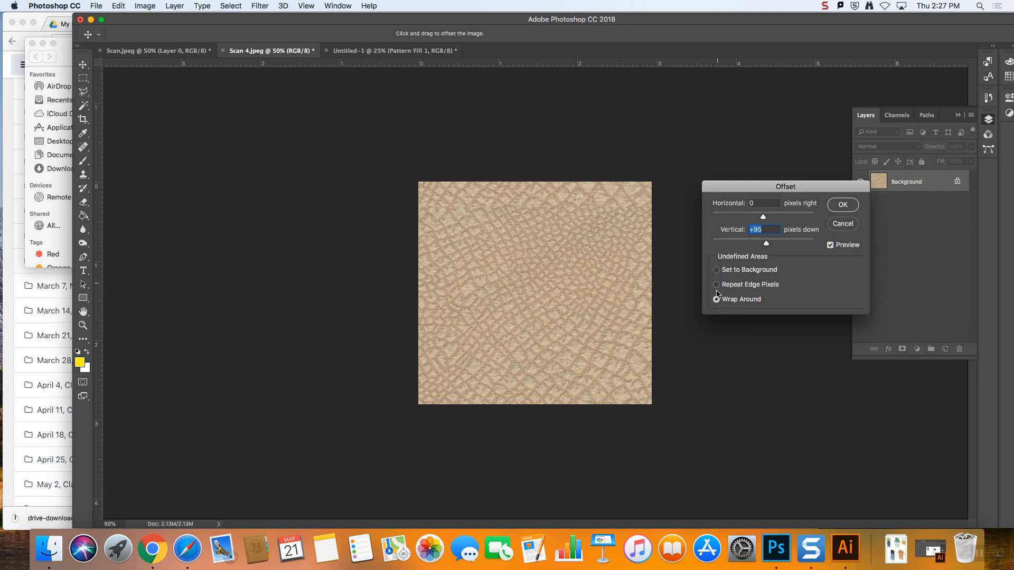
click(717, 270)
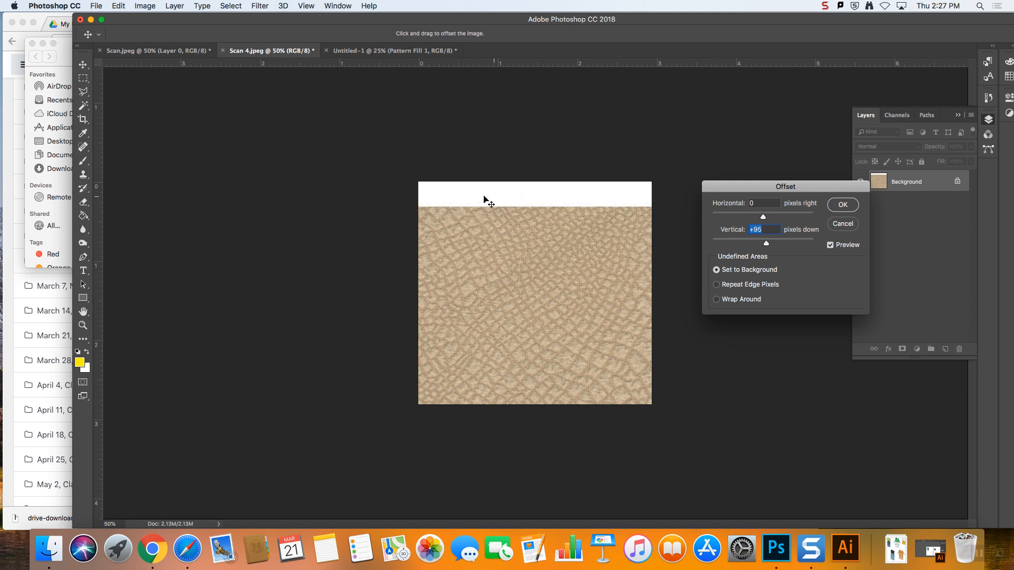
drag(766, 243, 771, 245)
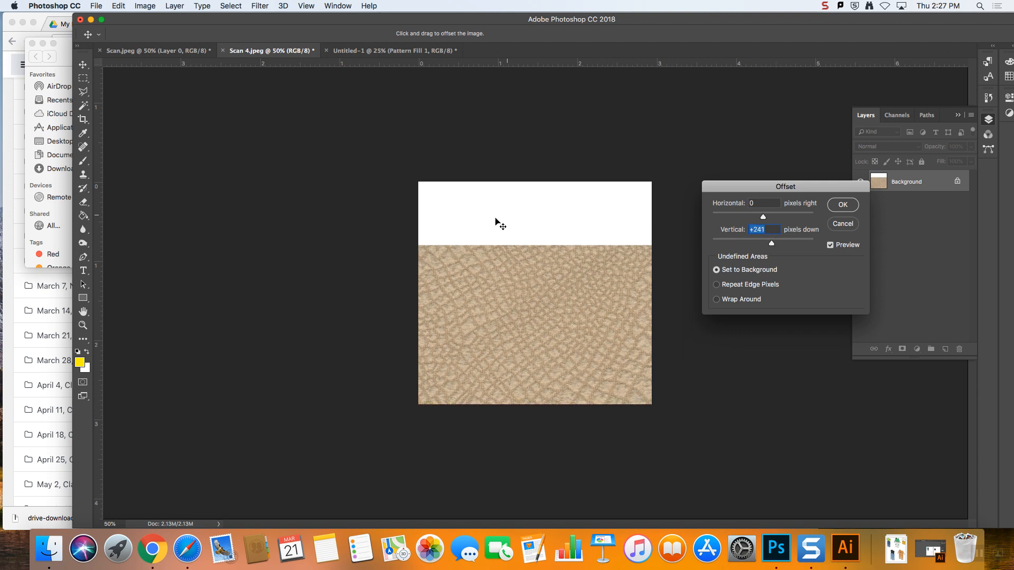
- Wrap the undefined areas around and set the offset to 236 pixels right and 386 pixels down
click(716, 299)
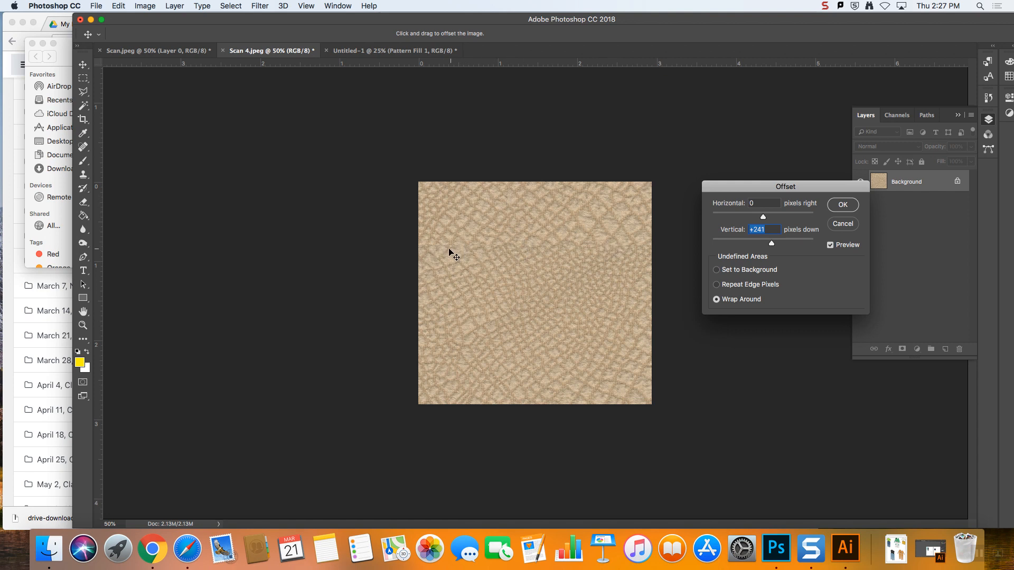
drag(774, 246, 778, 245)
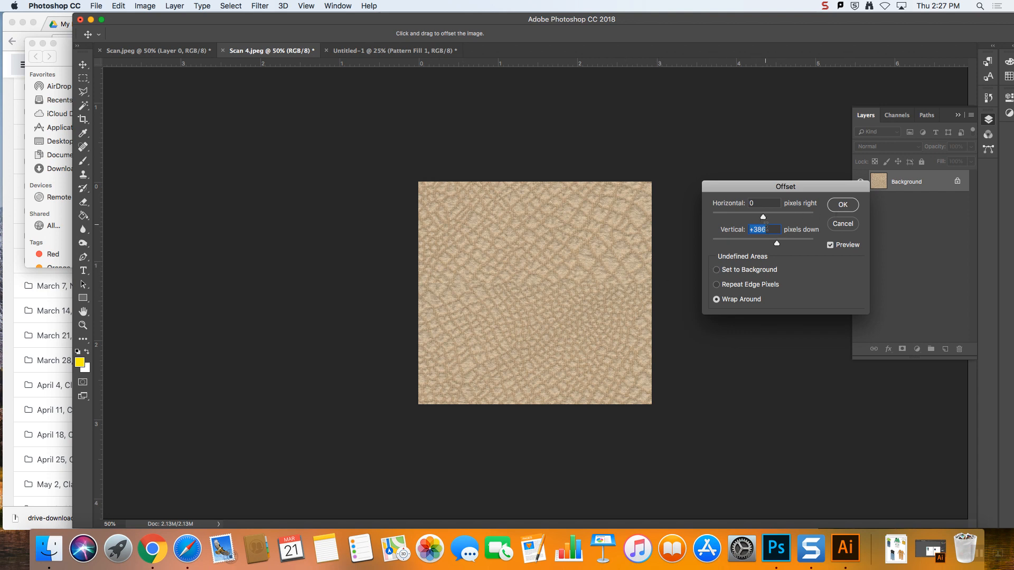
drag(764, 220, 771, 218)
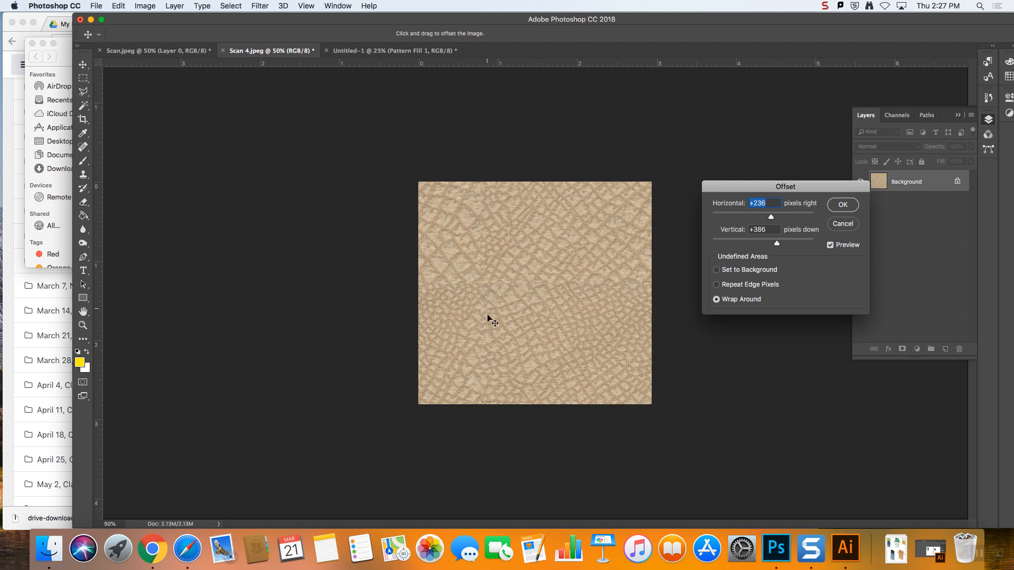
- Set the wrap-around offset to 419 pixels right and 401 pixels down and apply the Offset filter
drag(772, 218, 778, 218)
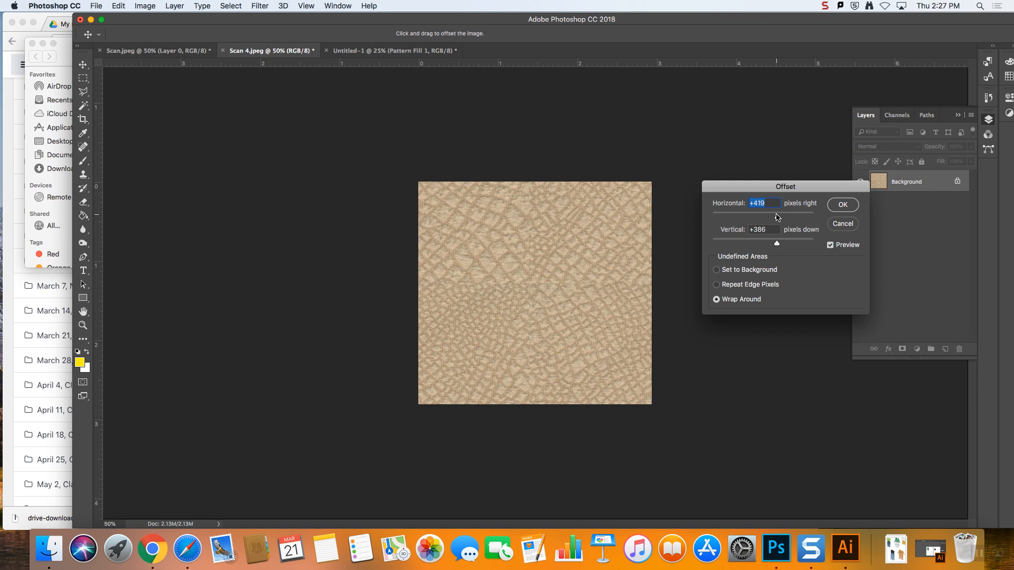
drag(780, 218, 778, 219)
drag(775, 244, 778, 244)
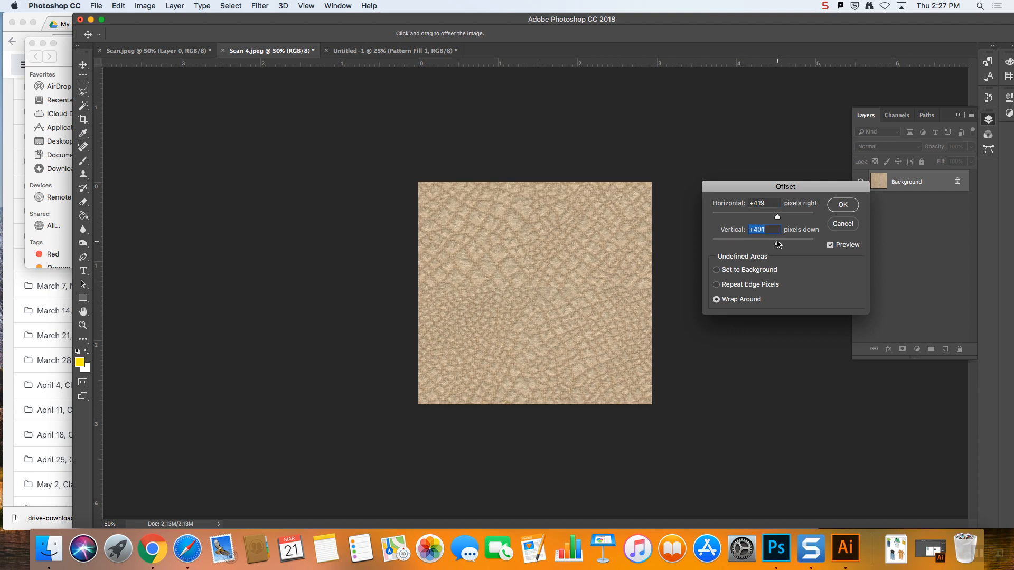
click(843, 204)
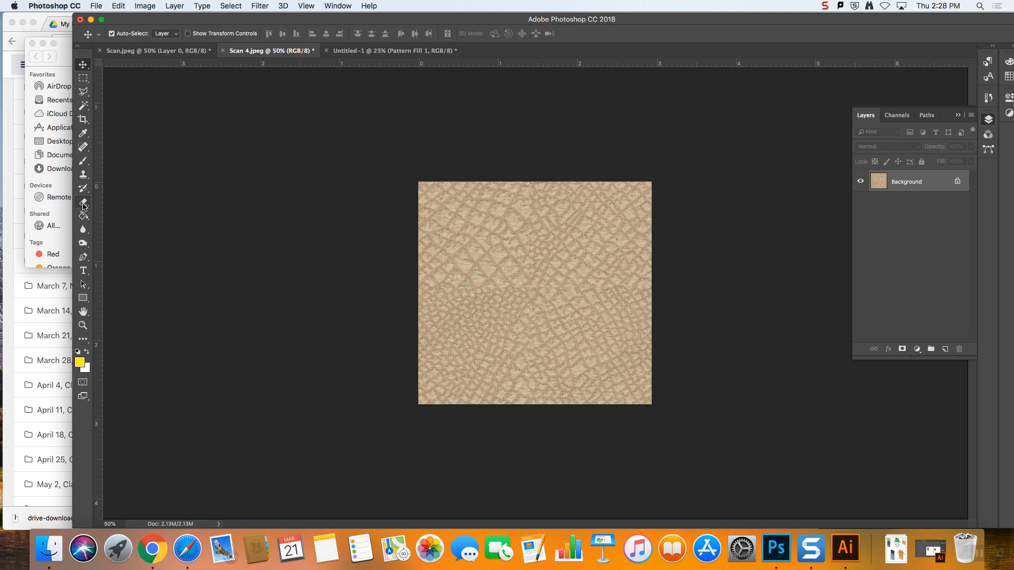
- Try a vertical yellow stroke with the Brush tool along the leather swatch's left edge and undo it
click(83, 161)
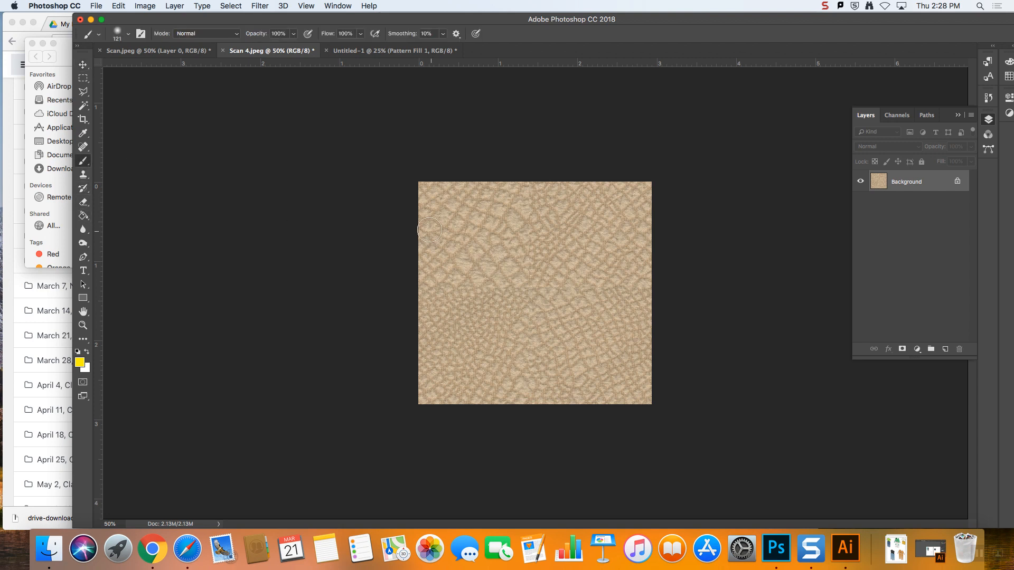
drag(429, 227, 426, 359)
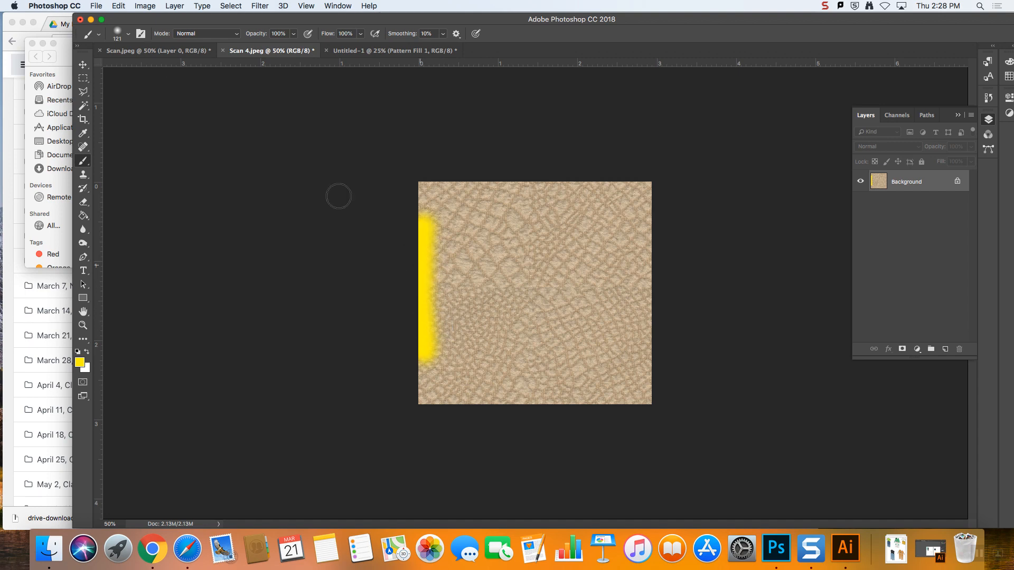
click(125, 6)
click(125, 5)
key(super+z)
- Paint eleven single yellow brush dots across the inside of the leather swatch, including one near each corner
click(481, 231)
click(522, 299)
click(588, 247)
click(615, 319)
click(576, 365)
click(503, 364)
click(456, 335)
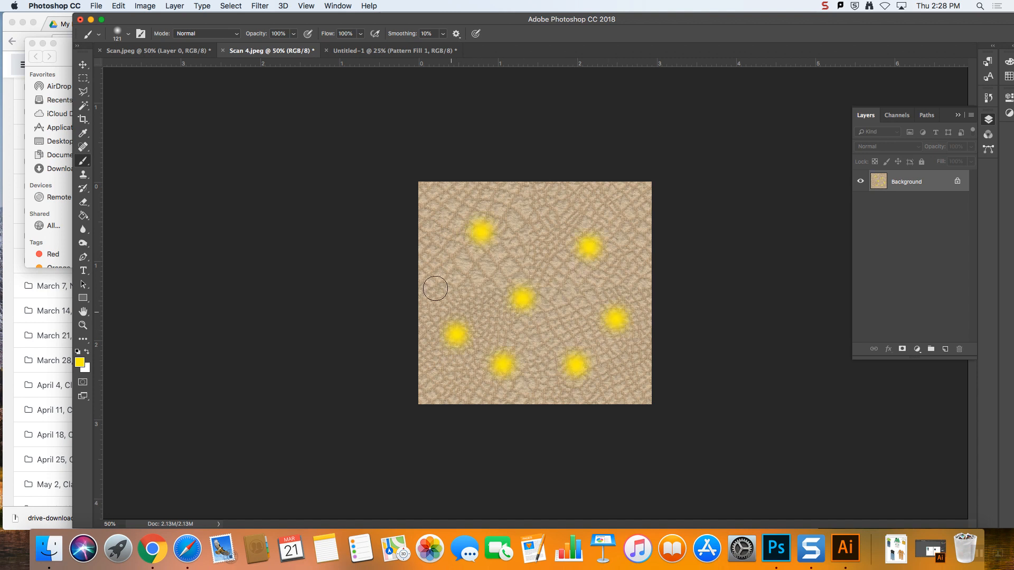
click(442, 213)
click(622, 202)
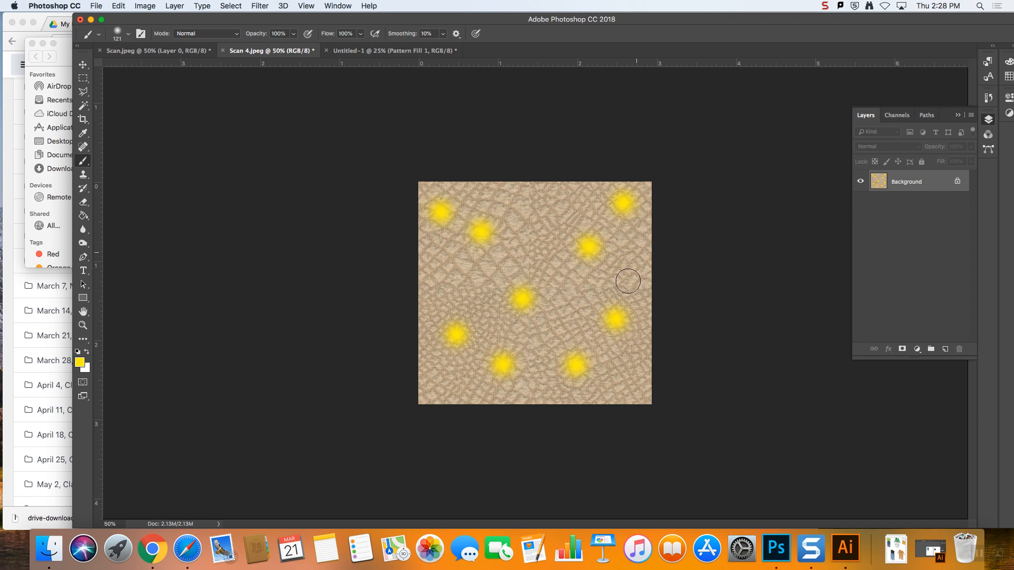
click(628, 388)
click(438, 390)
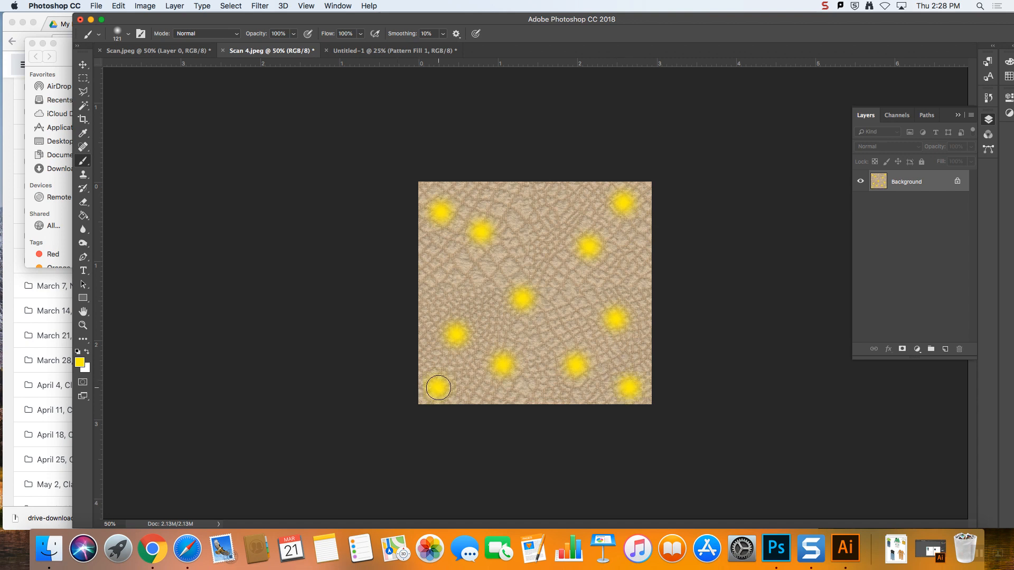
- Add yellow dots overlapping the swatch's right, left, bottom and top edges, undoing the first left-edge attempts
click(652, 264)
click(420, 253)
click(417, 300)
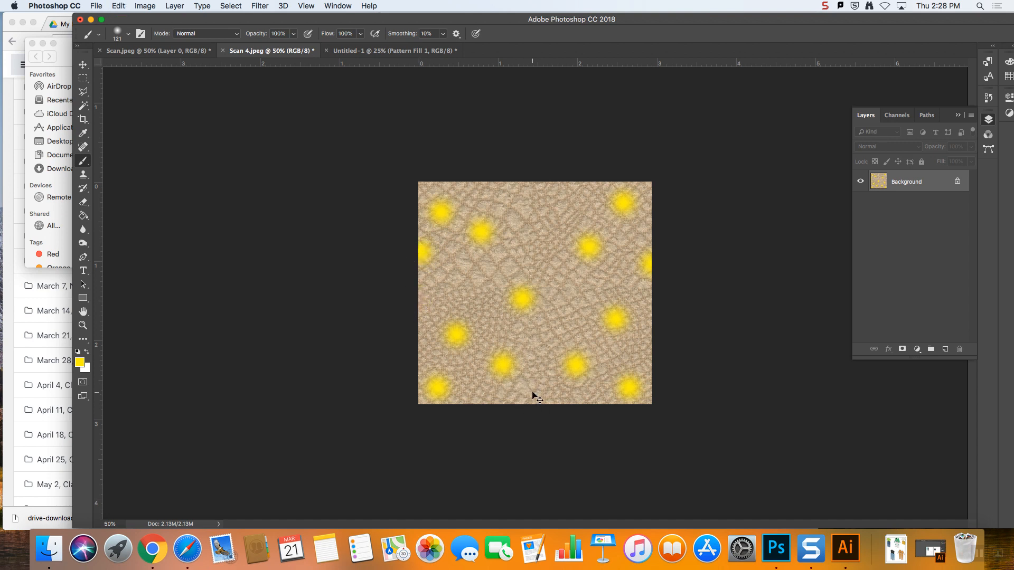
key(super+alt+z)
key(super+alt+z)
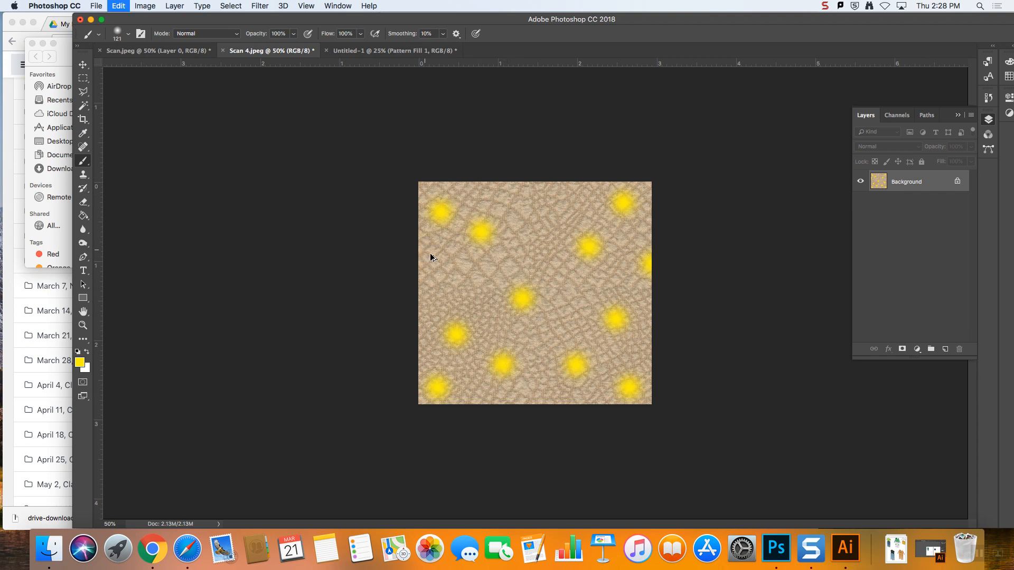
click(417, 330)
click(586, 405)
click(458, 184)
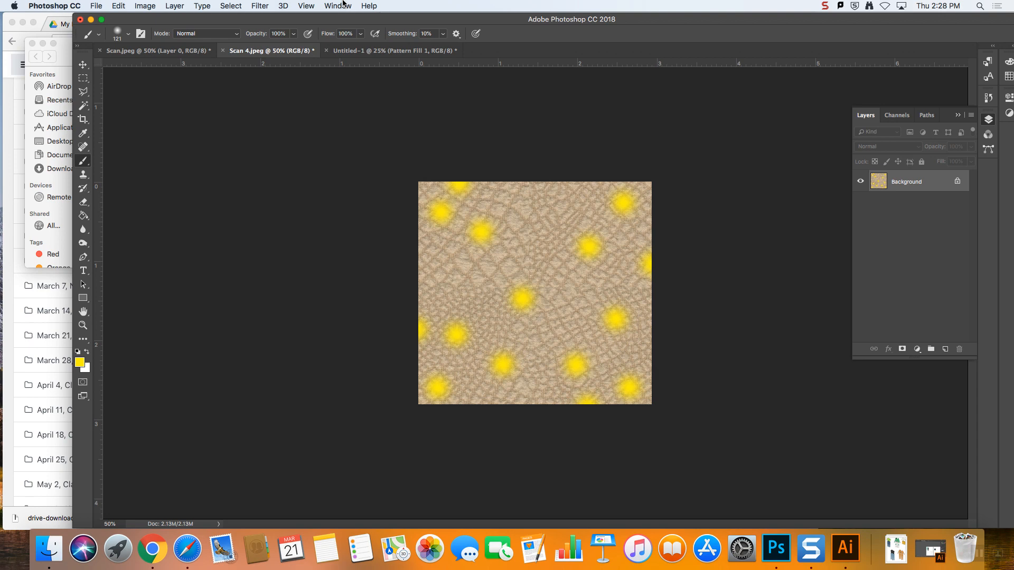
- Define the dotted leather swatch as a pattern named Scan 4.jpeg
click(118, 6)
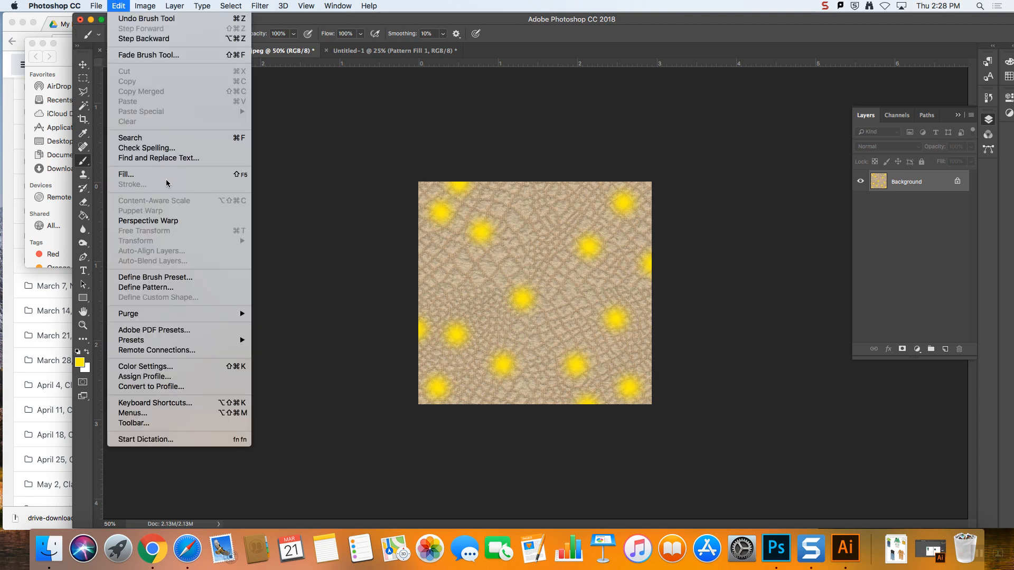
click(173, 288)
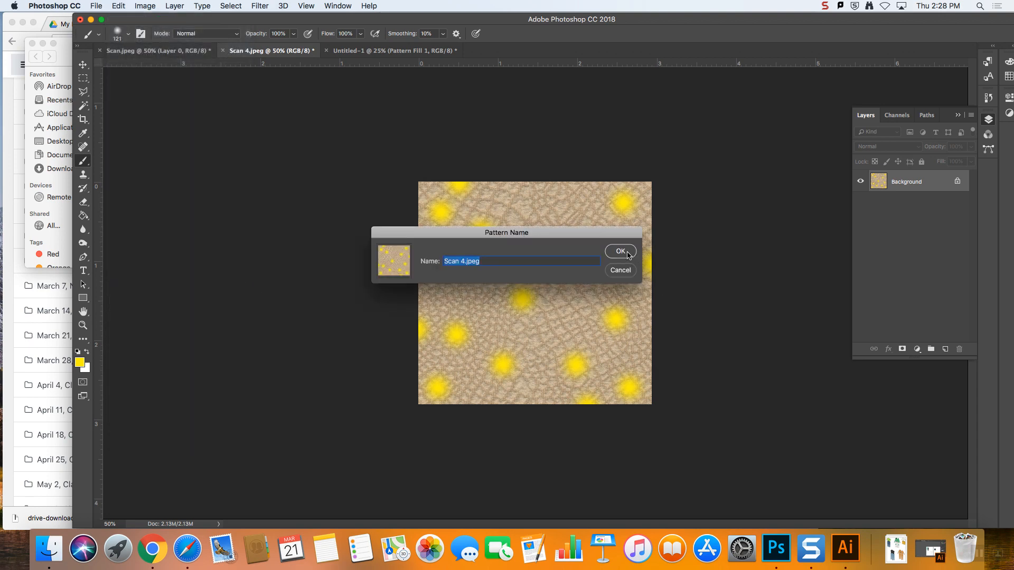
click(619, 251)
- Try the dotted leather pattern in Untitled-1's Pattern Fill 1 layer at 100% scale and cancel the change
click(158, 51)
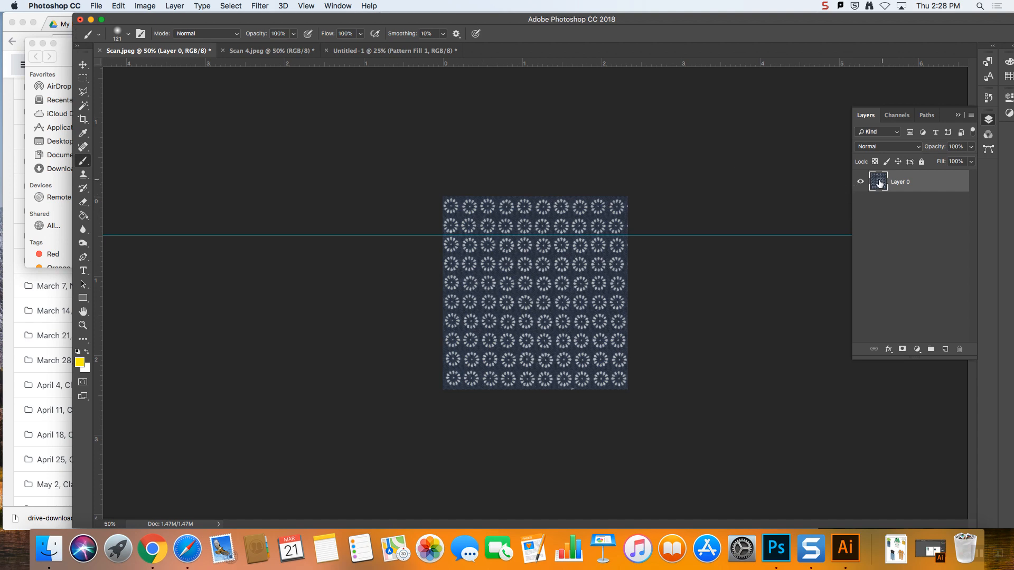
click(374, 50)
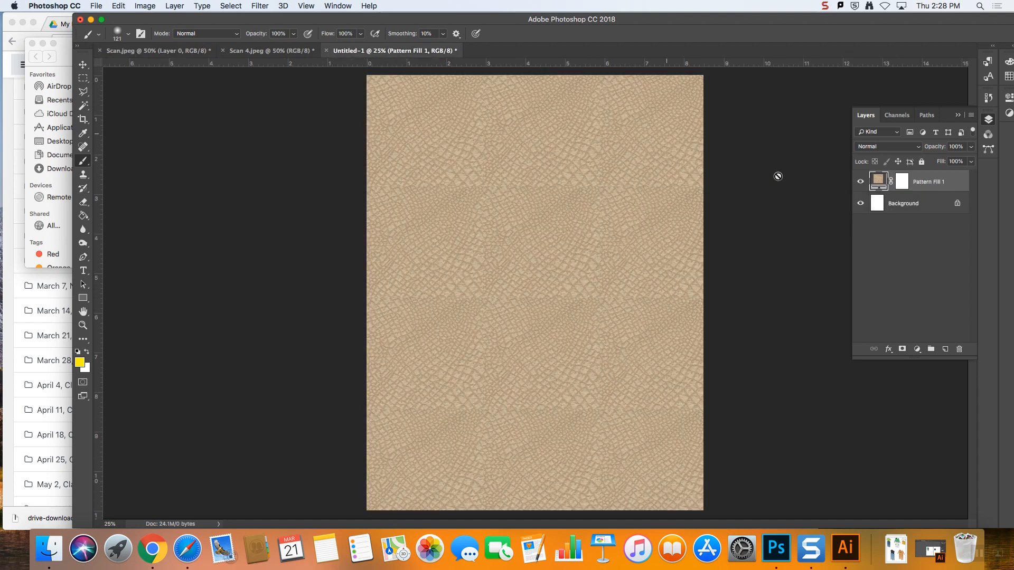
double_click(874, 181)
click(197, 234)
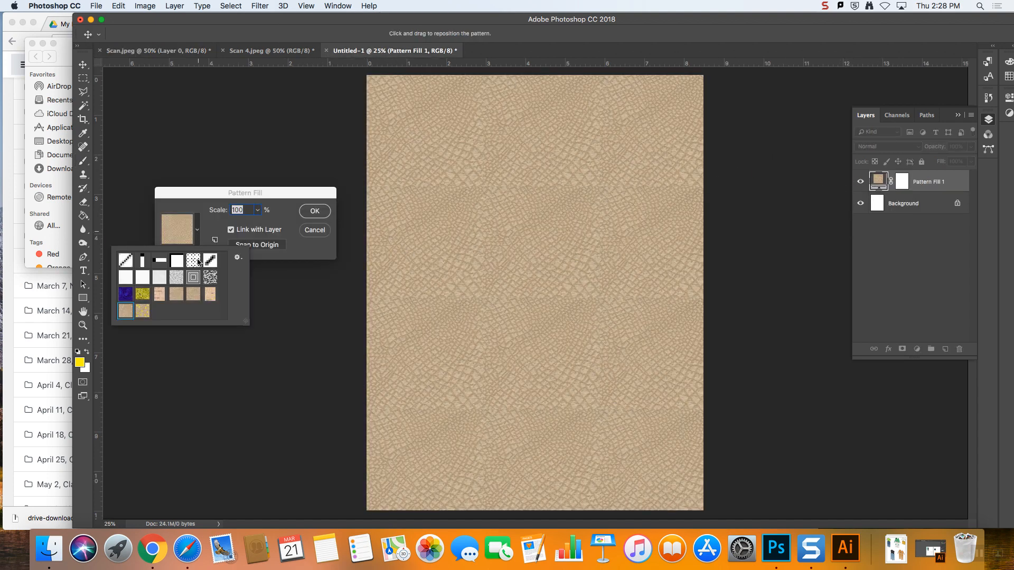
click(142, 314)
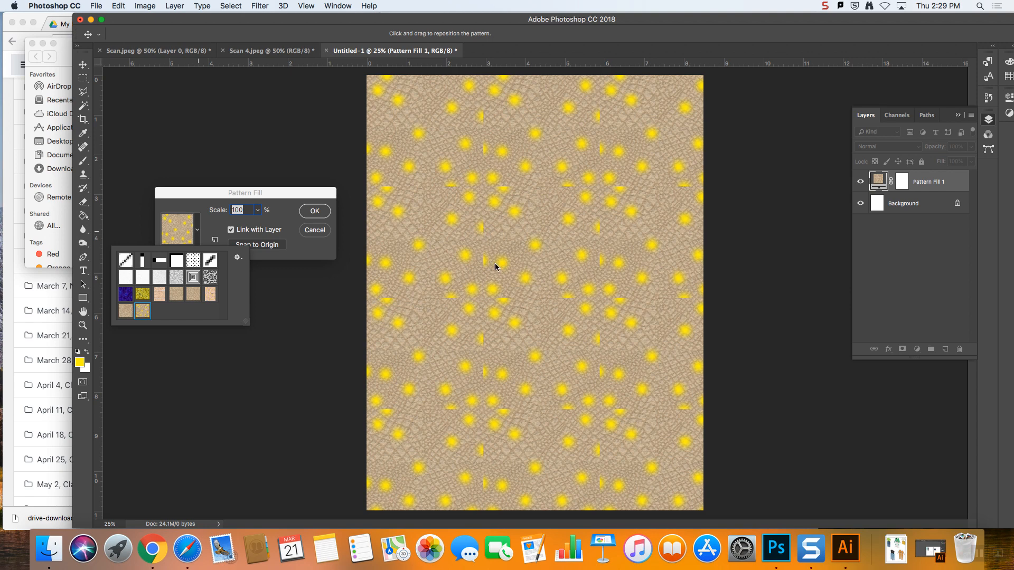
click(286, 57)
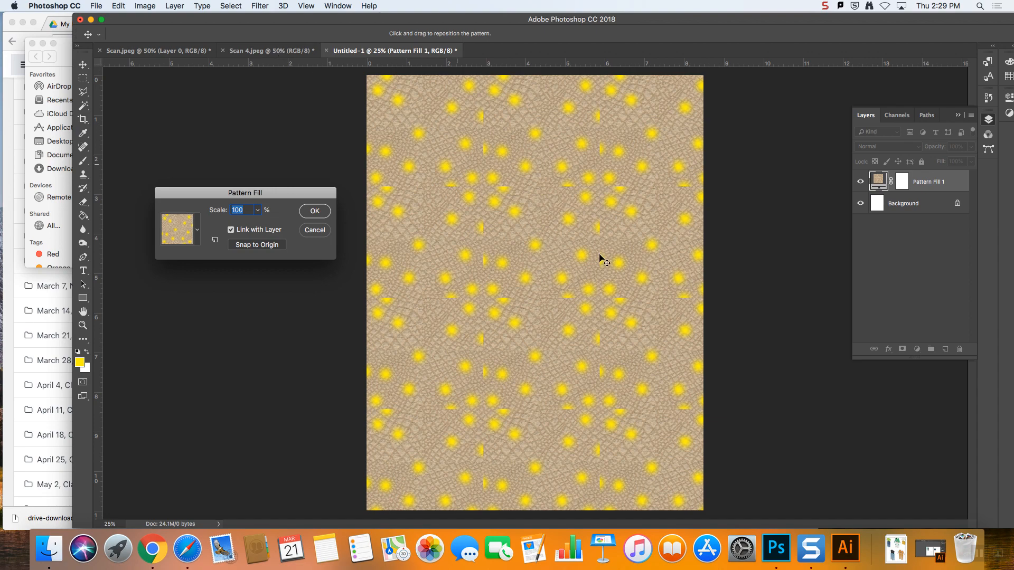
click(315, 231)
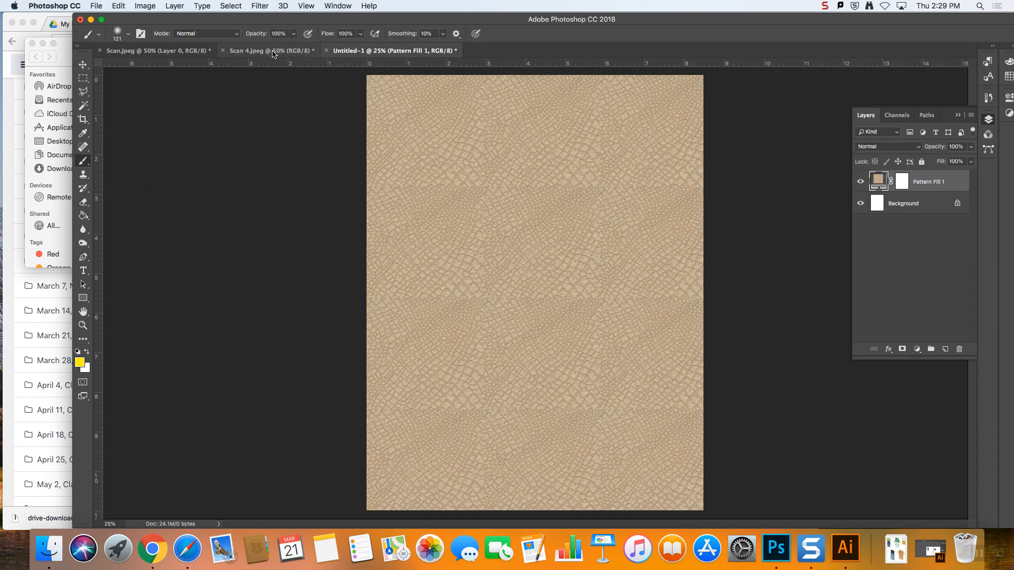
- Return to Scan 4.jpeg and undo all the yellow brush dots
click(269, 50)
key(super+z)
key(super+z)
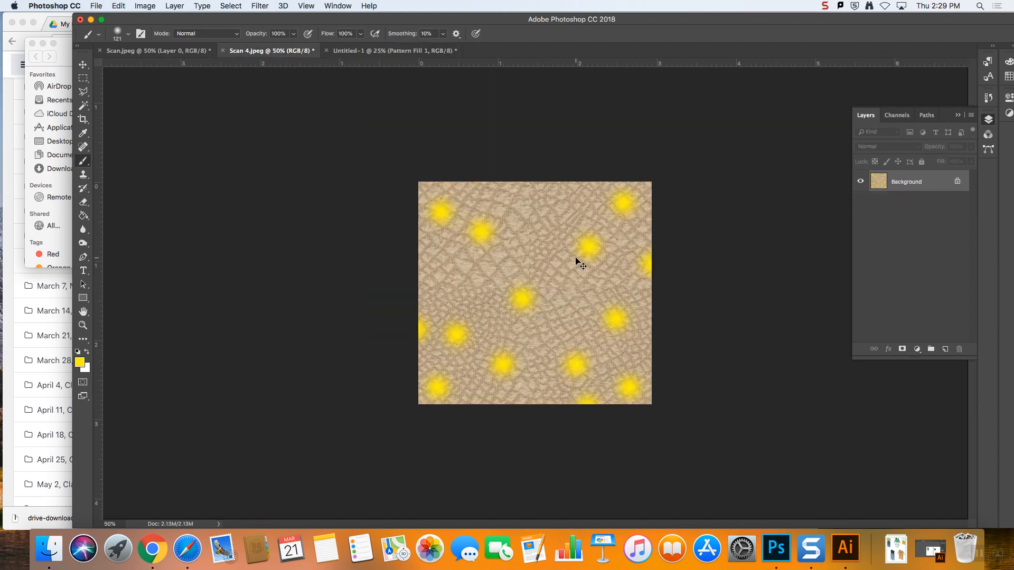
key(alt+super+z)
key(alt+super+z)
key(alt+super+z)
key(alt+super+z)
key(alt+super+z)
key(alt+super+z)
key(alt+super+z)
key(alt+super+z)
key(alt+super+z)
key(alt+super+z)
key(alt+super+z)
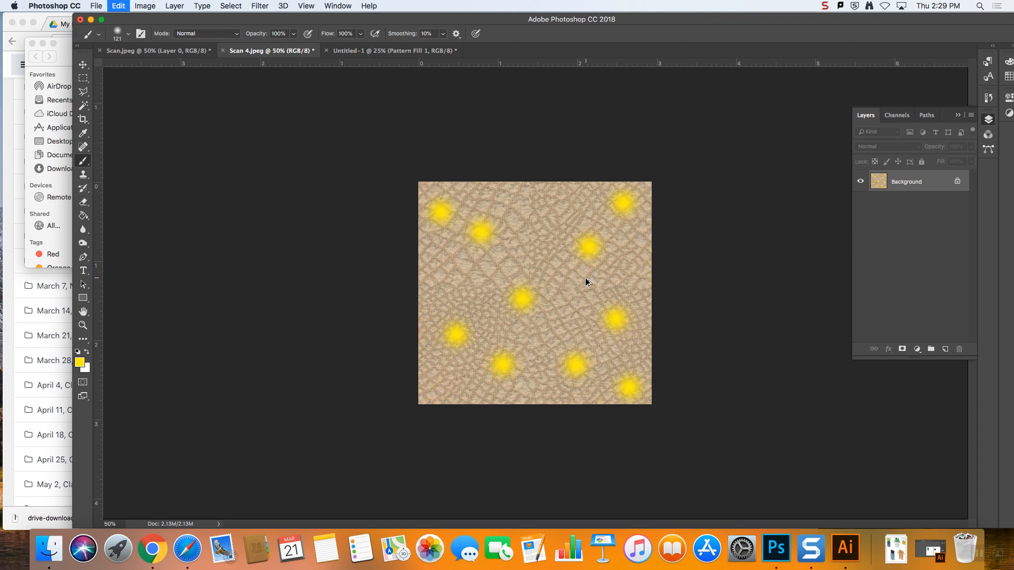
key(alt+super+z)
key(alt+super+z)
key(alt+super+z)
key(alt+super+z)
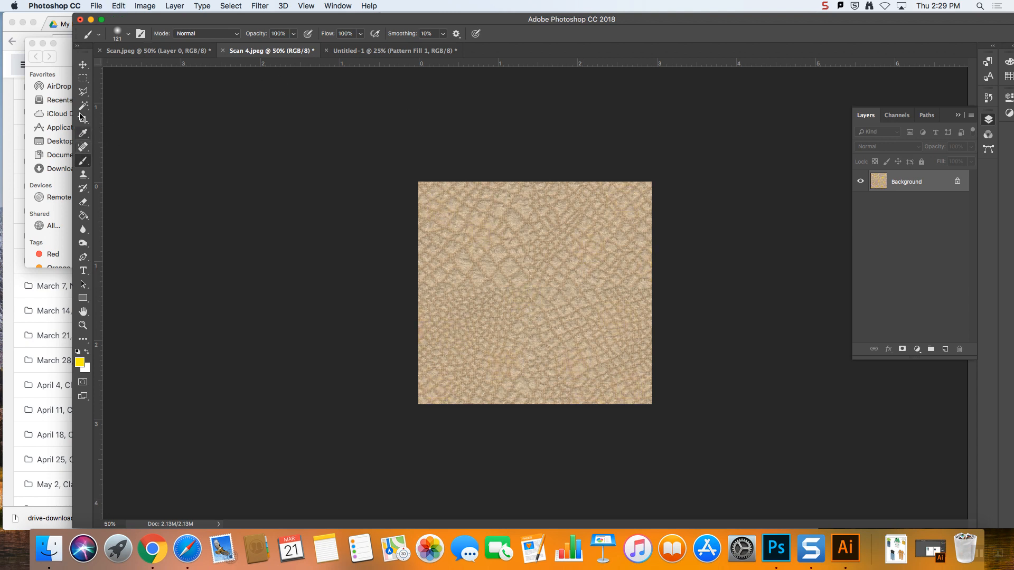
- Switch to Chrome and search Google in a new tab for "fashion photo shoot backdrop visible"
click(126, 6)
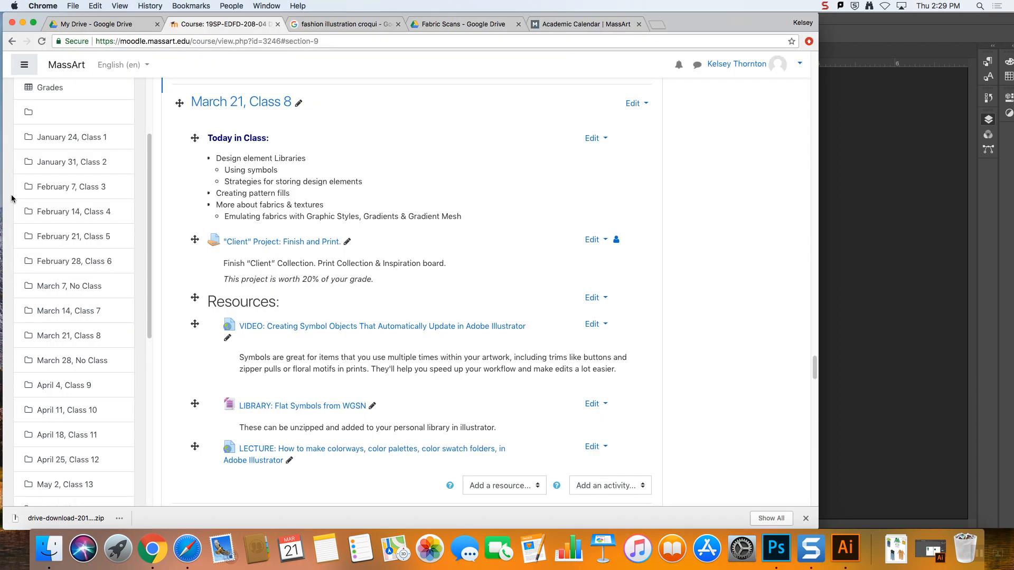
click(4, 196)
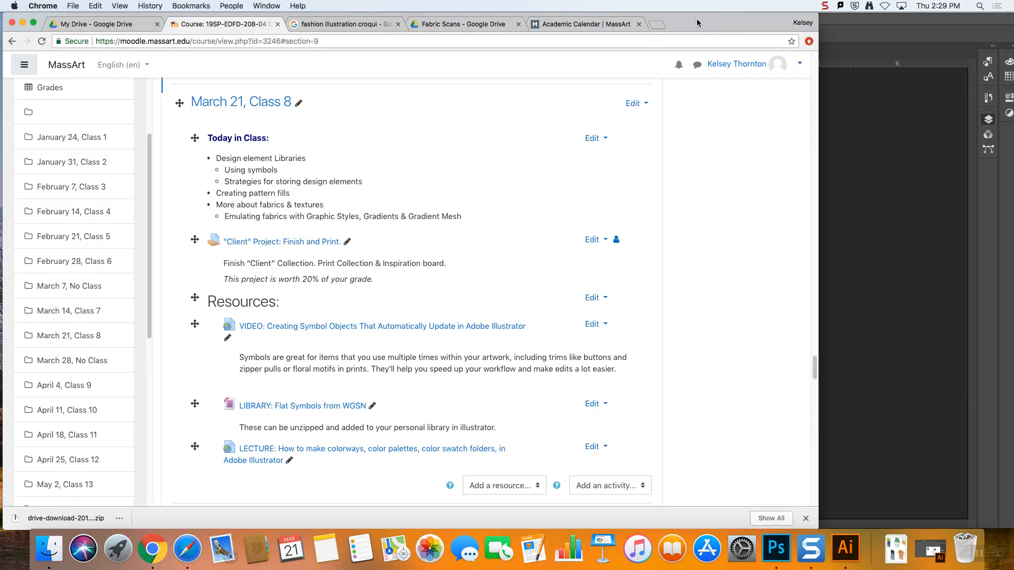
click(657, 25)
text(fa)
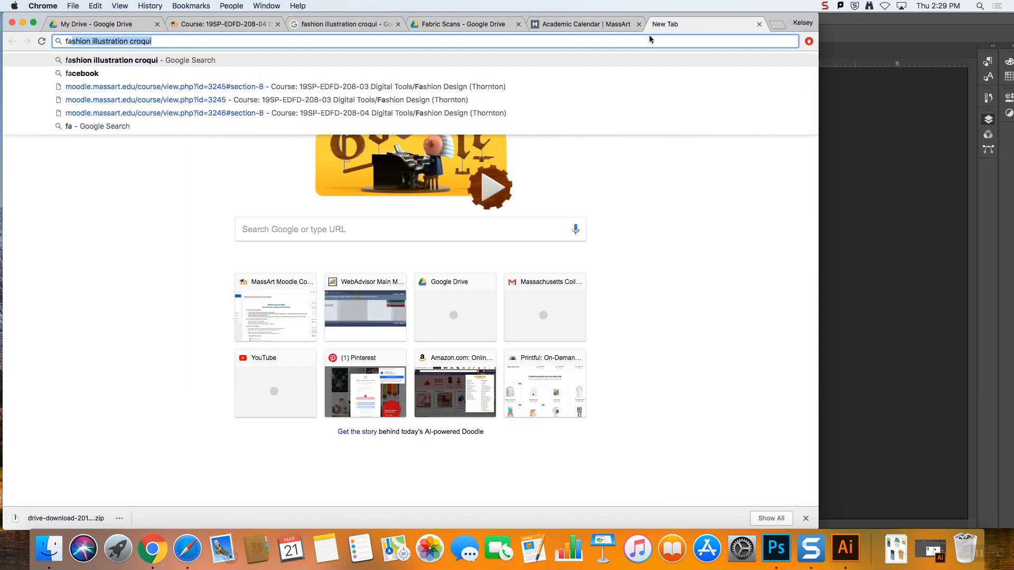
text(shion phot)
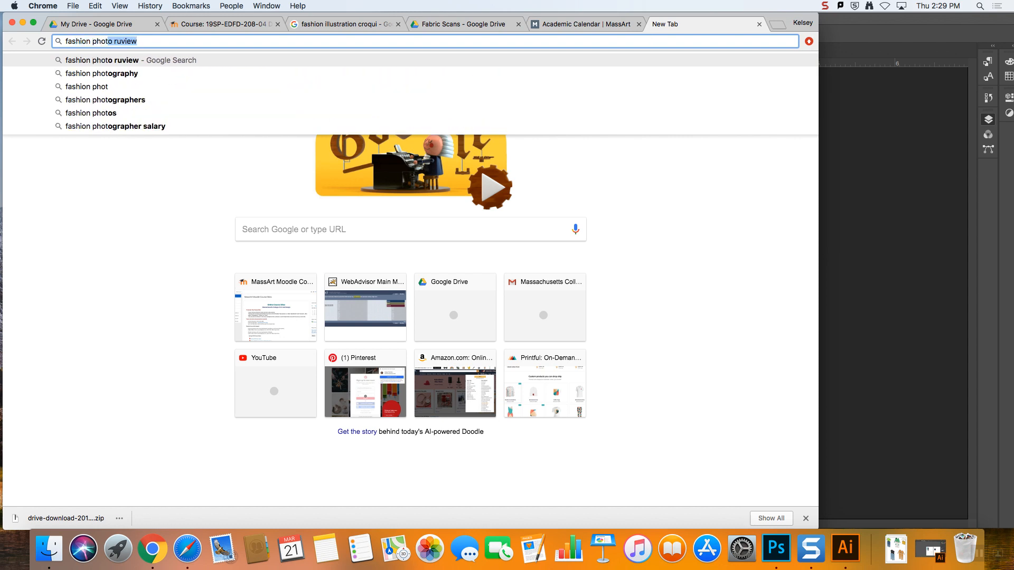
text(o shoot br)
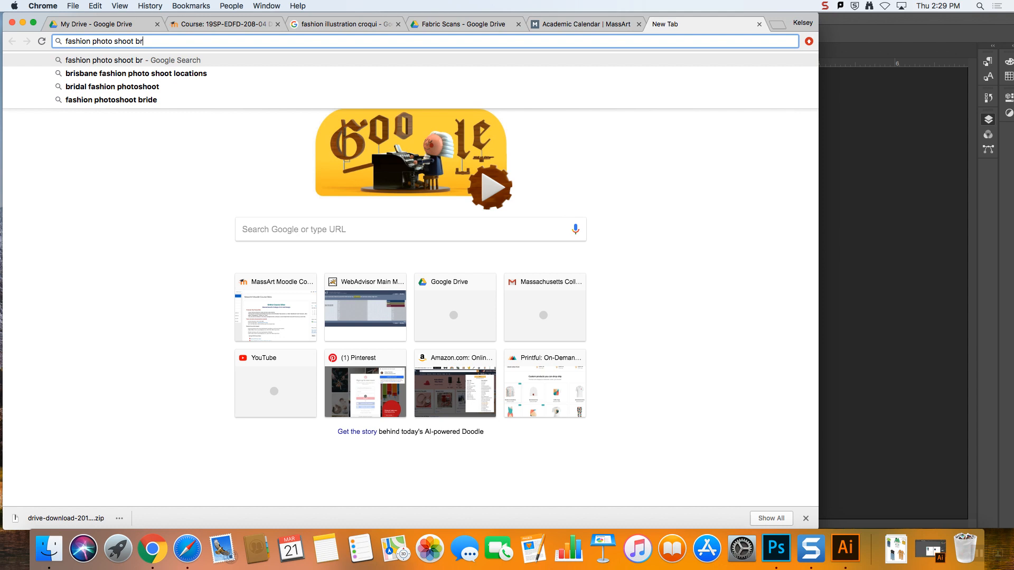
key(BackSpace)
text(ackground)
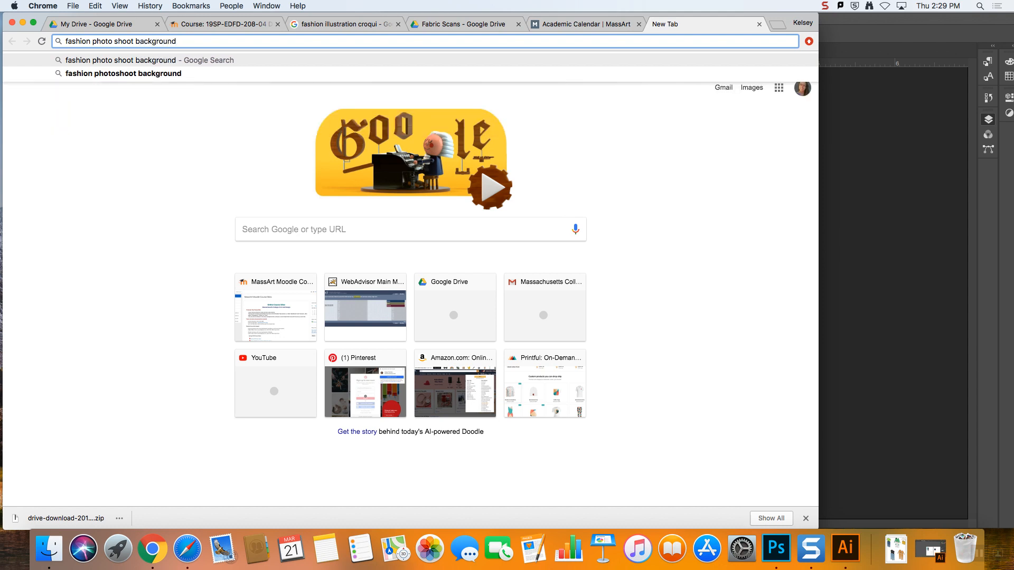
key(BackSpace)
key(BackSpace)
key(BackSpace)
key(BackSpace)
key(BackSpace)
key(BackSpace)
text(drop visible)
key(Return)
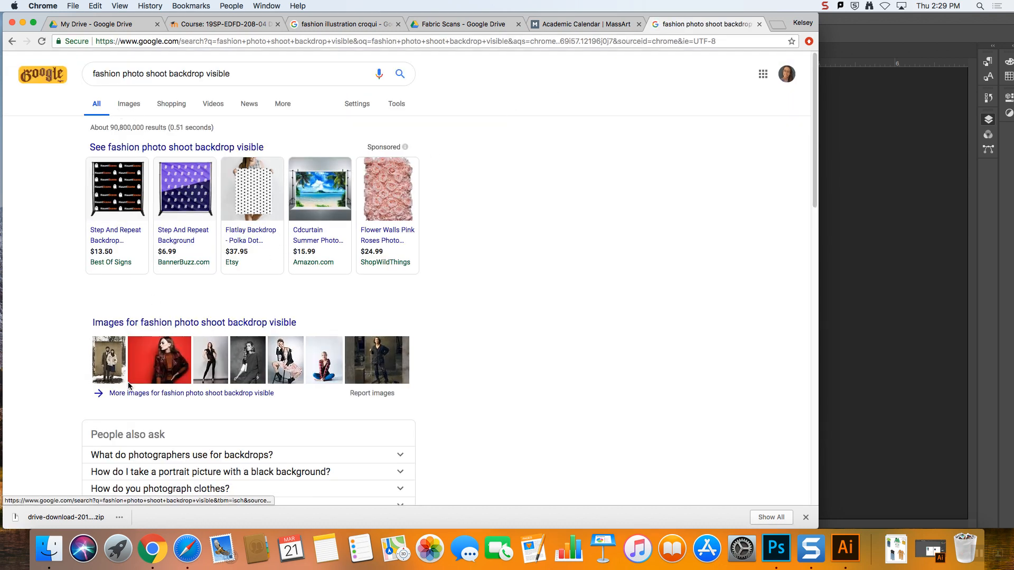
- Show the image results, open the hensel.eu studio photo of the model in a red dress, and copy the image
click(129, 104)
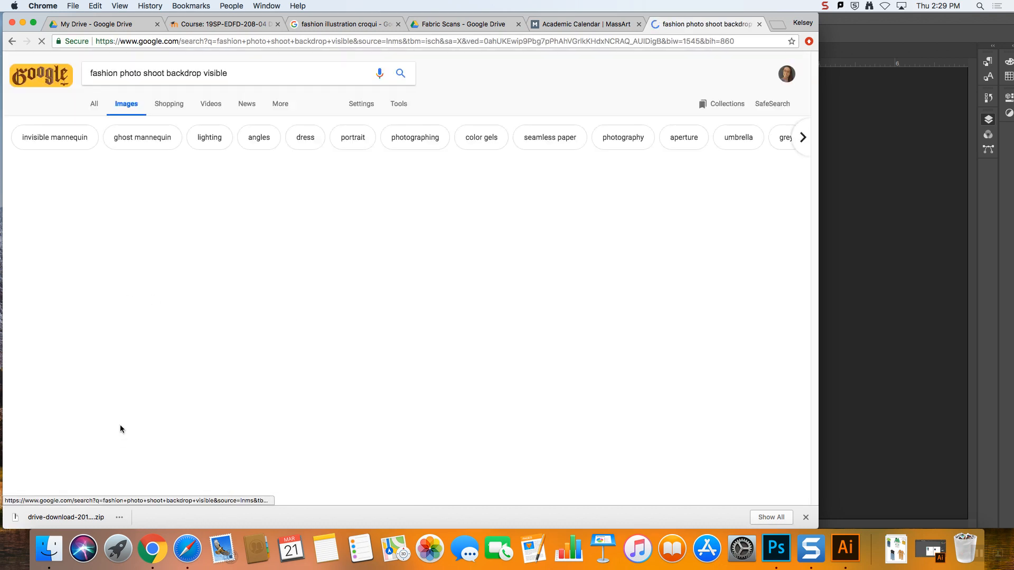
click(429, 223)
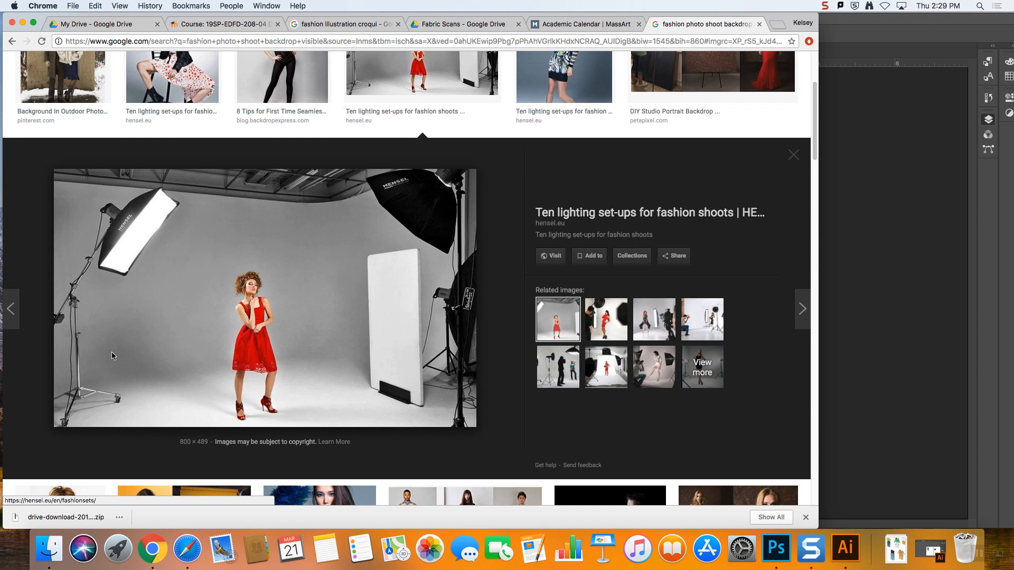
right_click(354, 305)
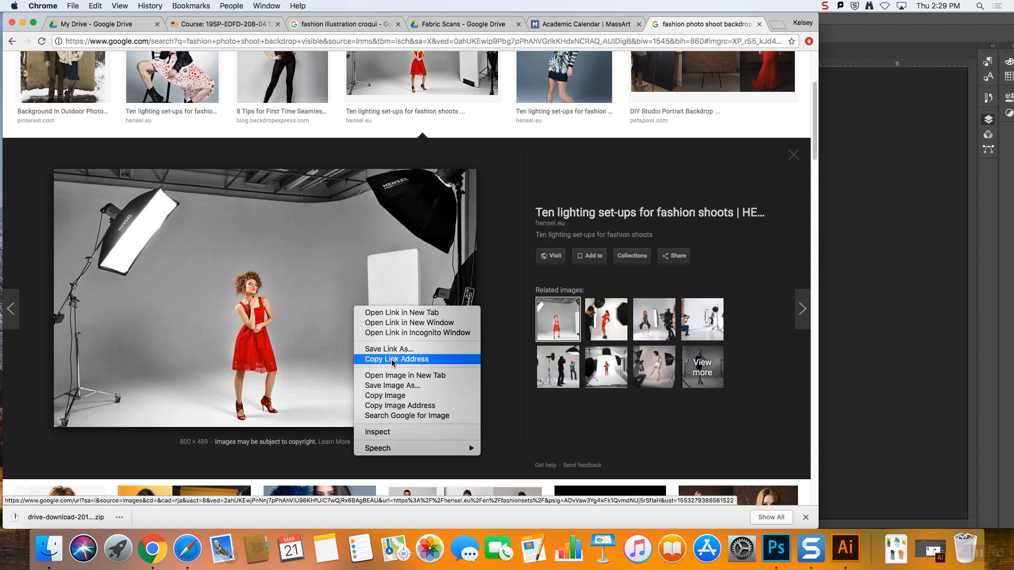
click(399, 405)
- Switch back to Photoshop and create a new document from the Clipboard preset, 800 x 489 px at 72 ppi
click(981, 157)
click(96, 6)
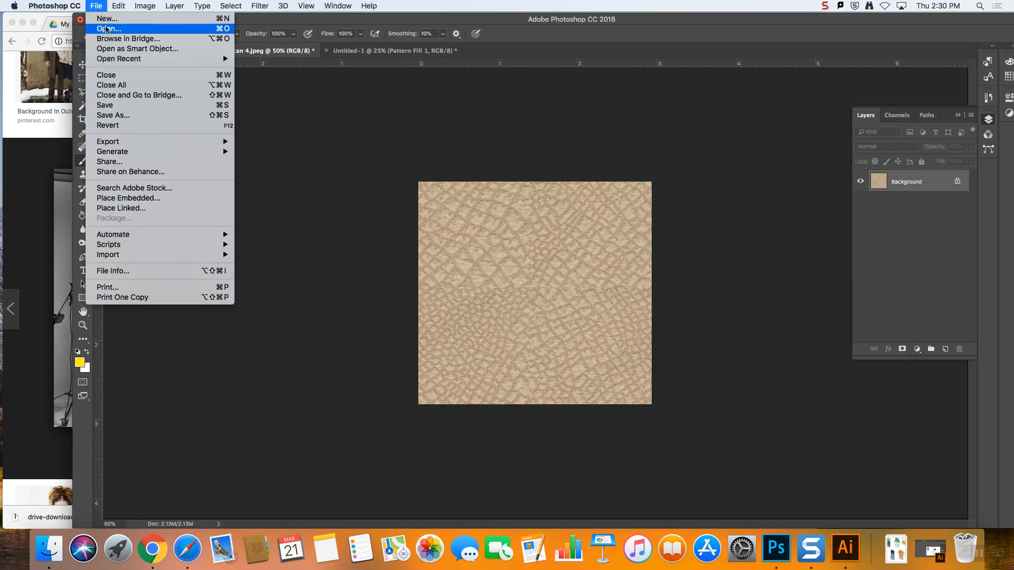
click(106, 21)
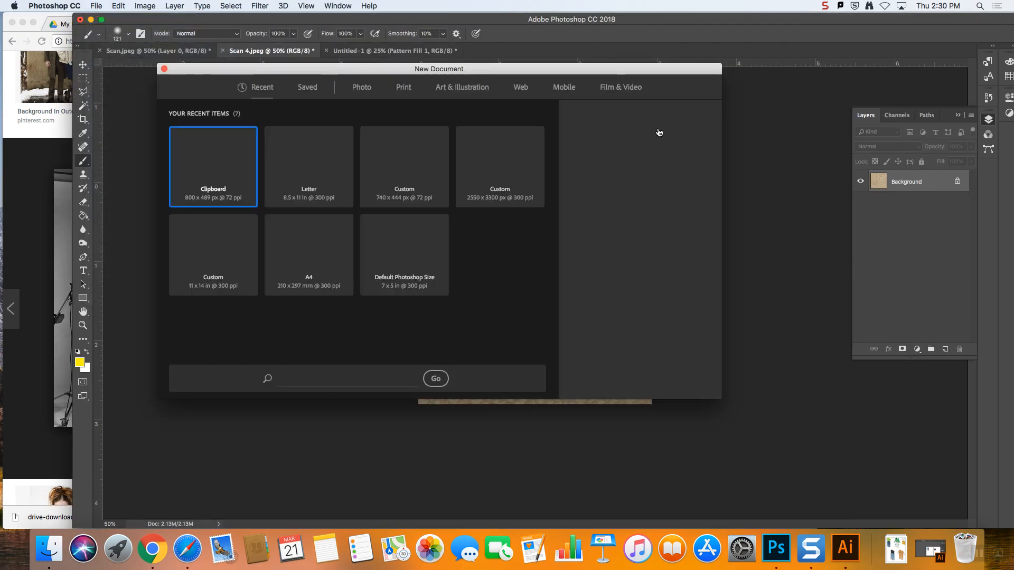
click(692, 381)
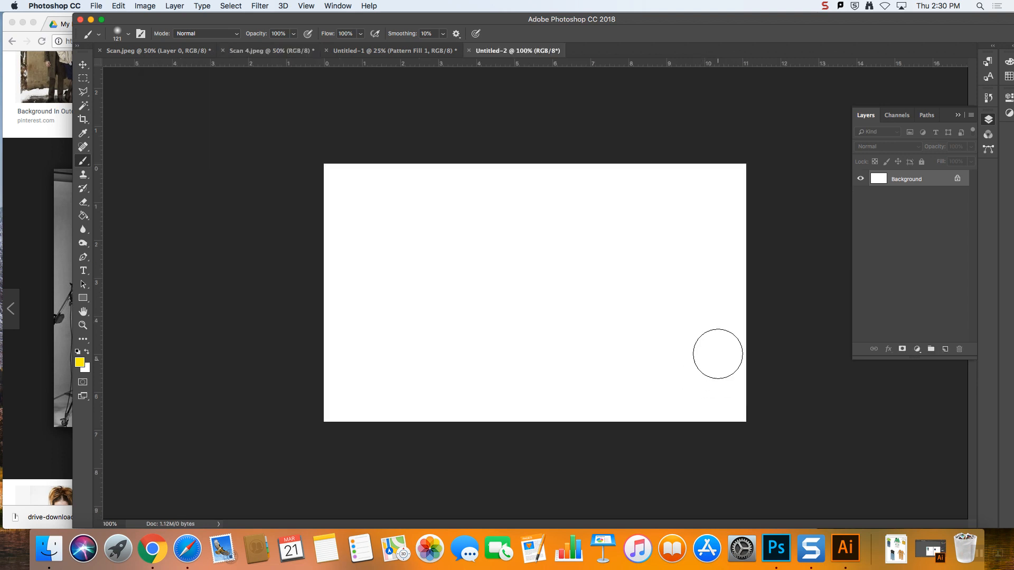
- Paste the copied studio photo into the new document as its own layer
key(super+v)
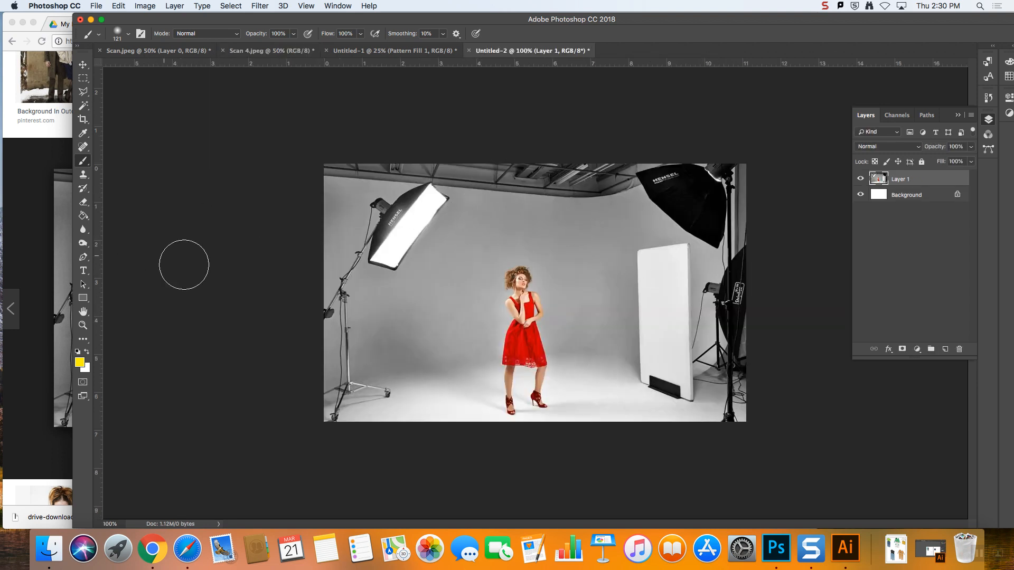
- Try painting over the softbox light beside the model with a grey sampled from the backdrop, and undo it
alt+click(436, 241)
mouse_move(429, 227)
mouse_down()
mouse_move(421, 220)
mouse_move(399, 240)
mouse_move(459, 149)
mouse_move(305, 385)
mouse_move(334, 207)
mouse_move(285, 197)
mouse_up()
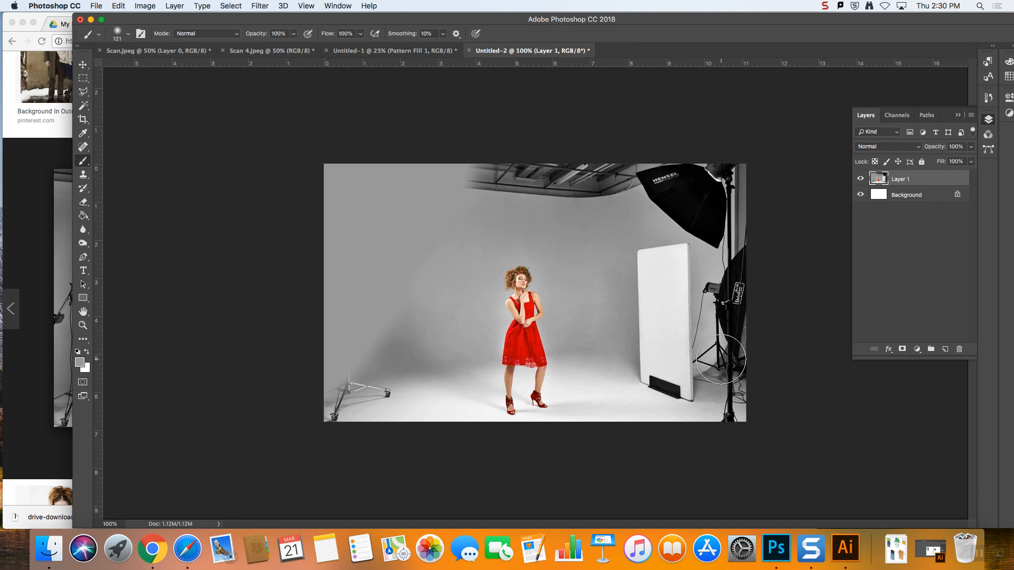
key(super+z)
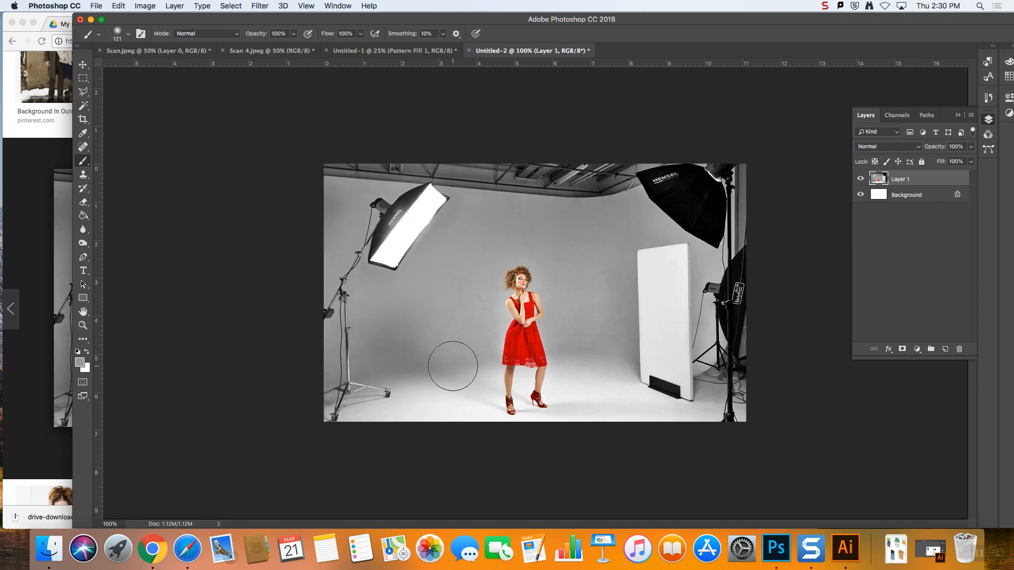
- Select the lights, stands, ceiling and reflector around the model with the Lasso tool, leaving the model and nearby backdrop unselected
click(78, 96)
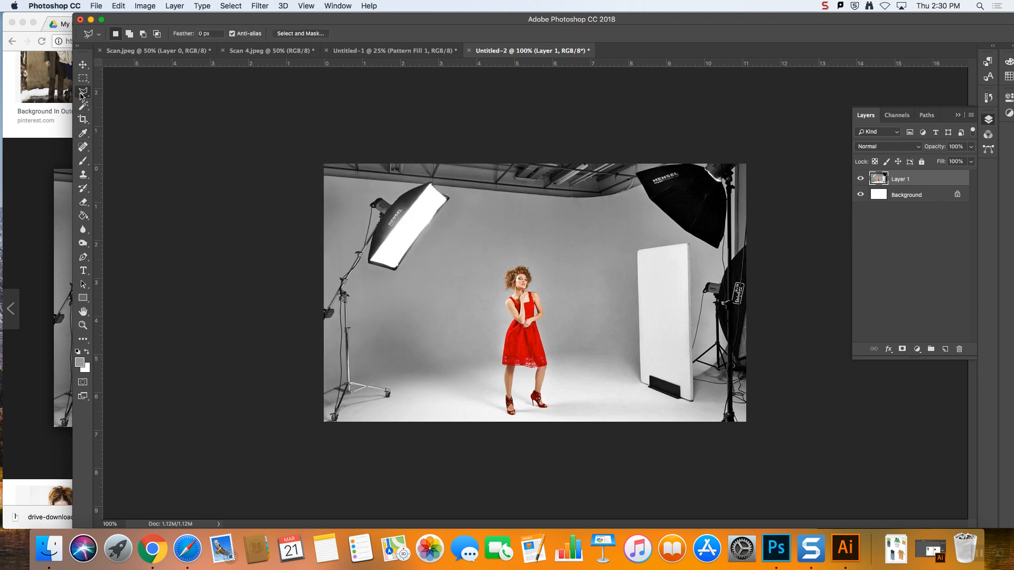
click(119, 92)
mouse_move(343, 443)
mouse_down()
mouse_move(394, 409)
mouse_move(387, 317)
mouse_move(456, 216)
mouse_up()
mouse_move(448, 178)
mouse_down()
mouse_move(299, 162)
mouse_move(263, 217)
mouse_move(235, 353)
mouse_move(247, 429)
mouse_move(322, 455)
mouse_up()
mouse_move(457, 195)
mouse_down()
mouse_move(598, 213)
mouse_move(616, 201)
mouse_move(617, 181)
mouse_move(582, 146)
mouse_move(241, 136)
mouse_up()
key(shift)
mouse_move(582, 203)
mouse_down()
mouse_move(604, 236)
mouse_move(639, 414)
mouse_move(693, 434)
mouse_move(774, 413)
mouse_move(782, 234)
mouse_move(695, 105)
mouse_move(602, 116)
mouse_up()
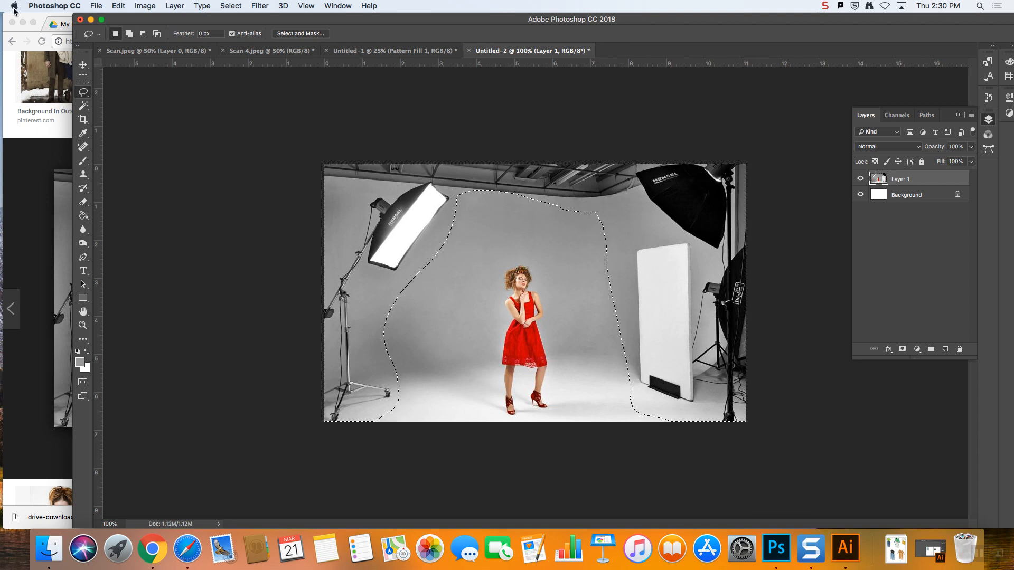
- Try a Content-Aware fill at 100% opacity on the selected studio equipment, deselect, and undo back to the original selection
click(114, 6)
click(125, 176)
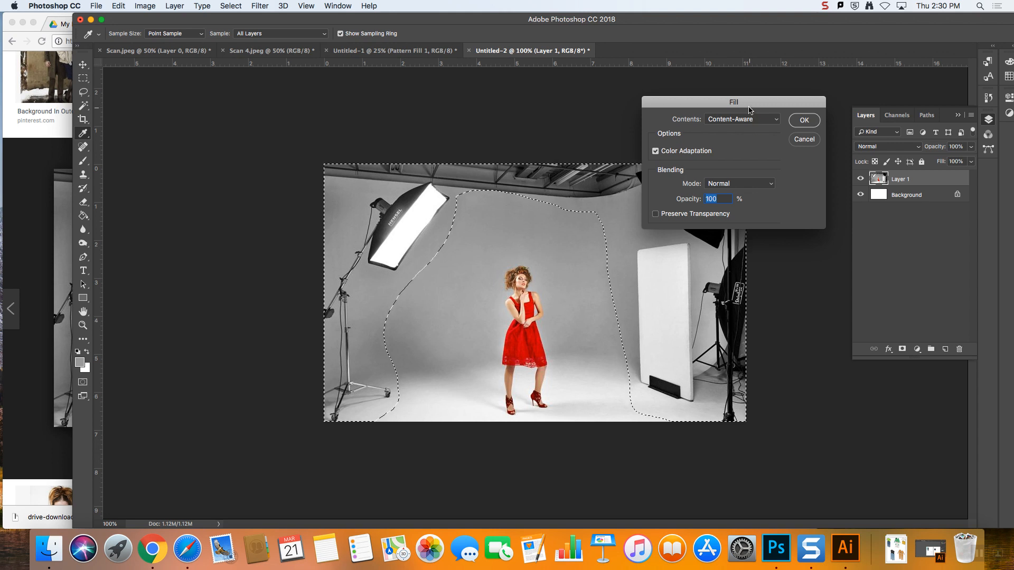
drag(749, 105, 689, 102)
click(667, 119)
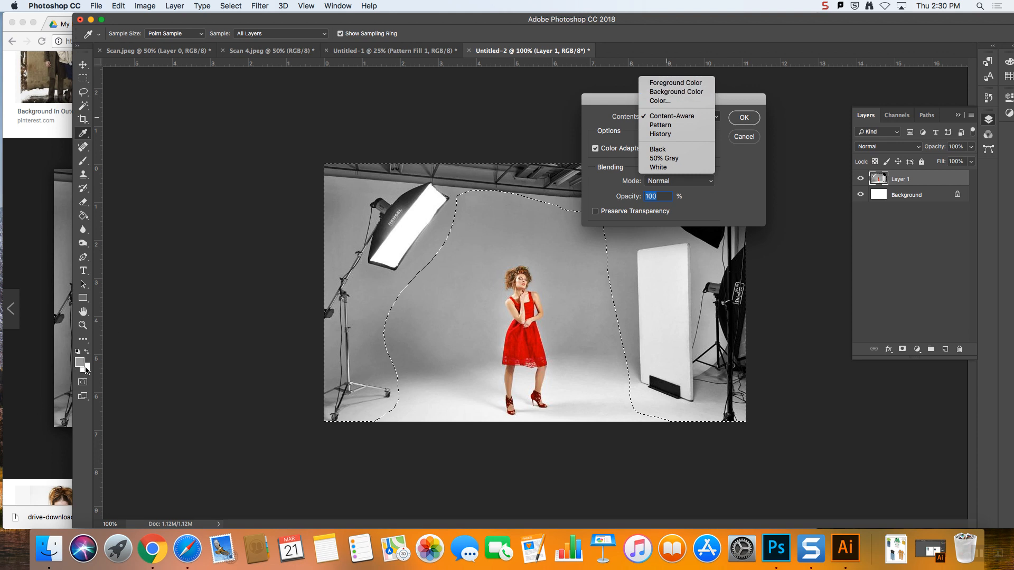
click(681, 116)
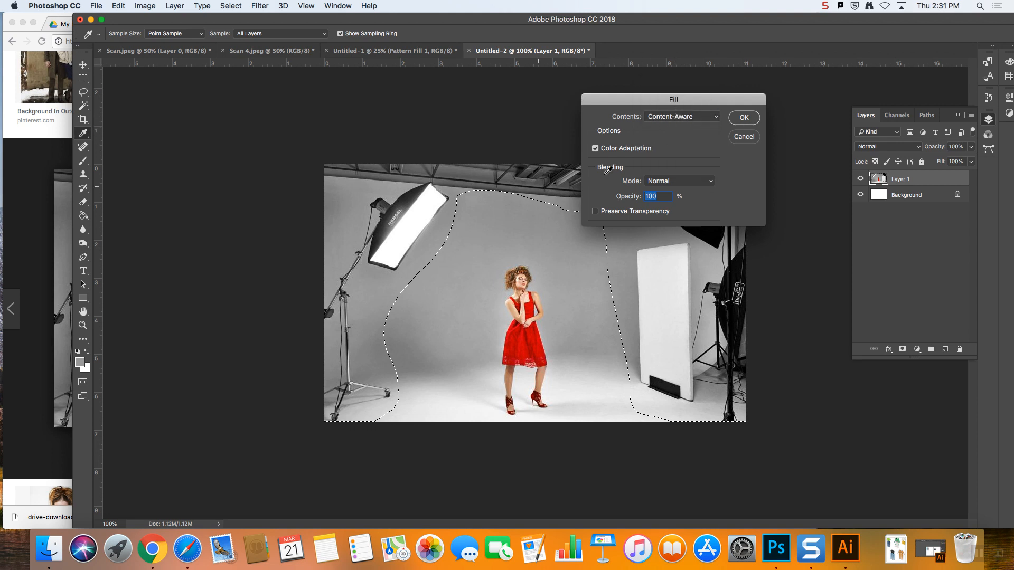
click(740, 119)
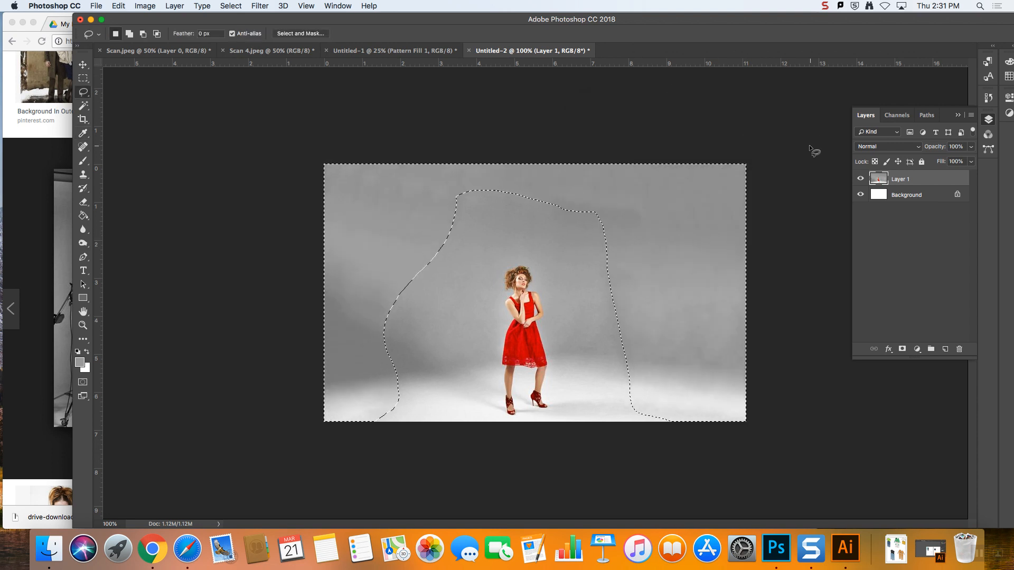
key(super+d)
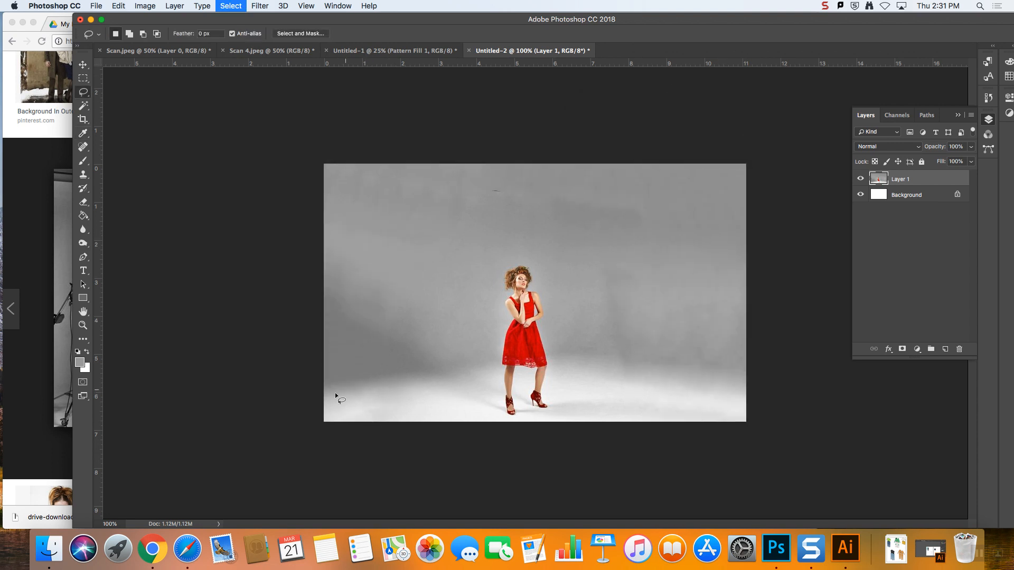
key(super+z)
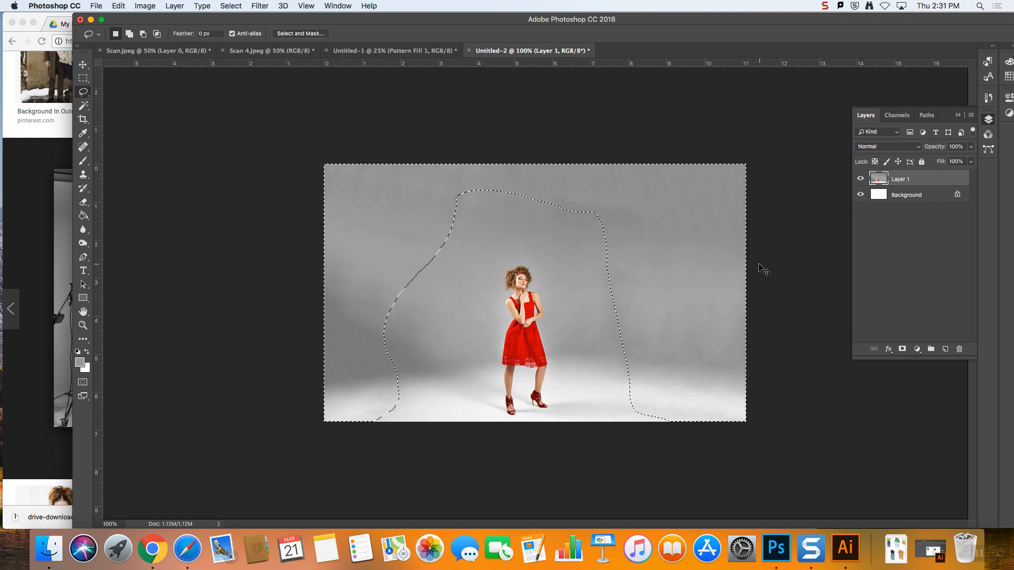
key(alt+super+z)
- Add the backdrop strip below the ceiling edge to the selection, fill the whole selection with Content-Aware, and deselect
key(shift)
mouse_move(487, 185)
mouse_down()
mouse_move(459, 193)
mouse_move(523, 197)
mouse_up()
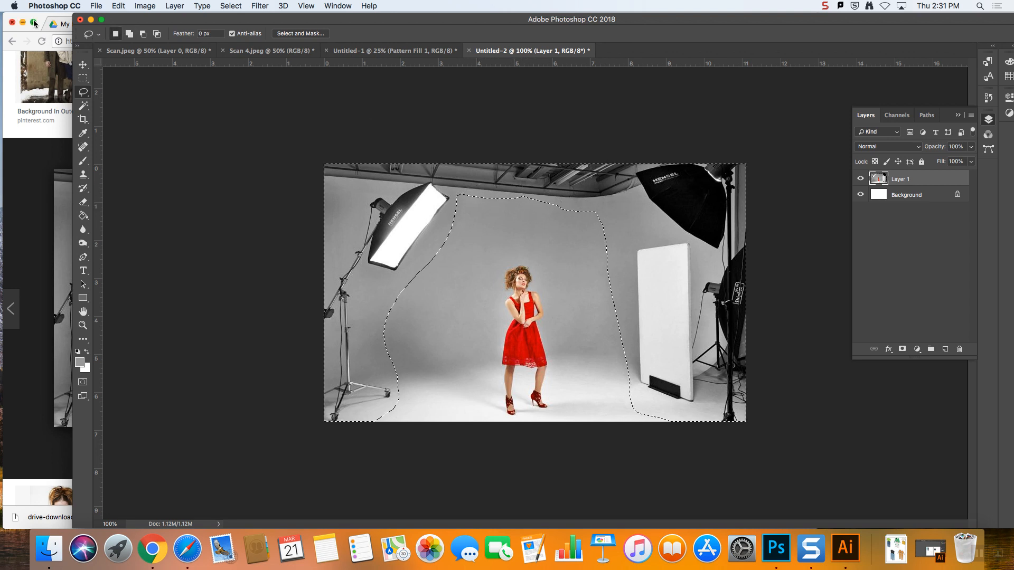
click(119, 5)
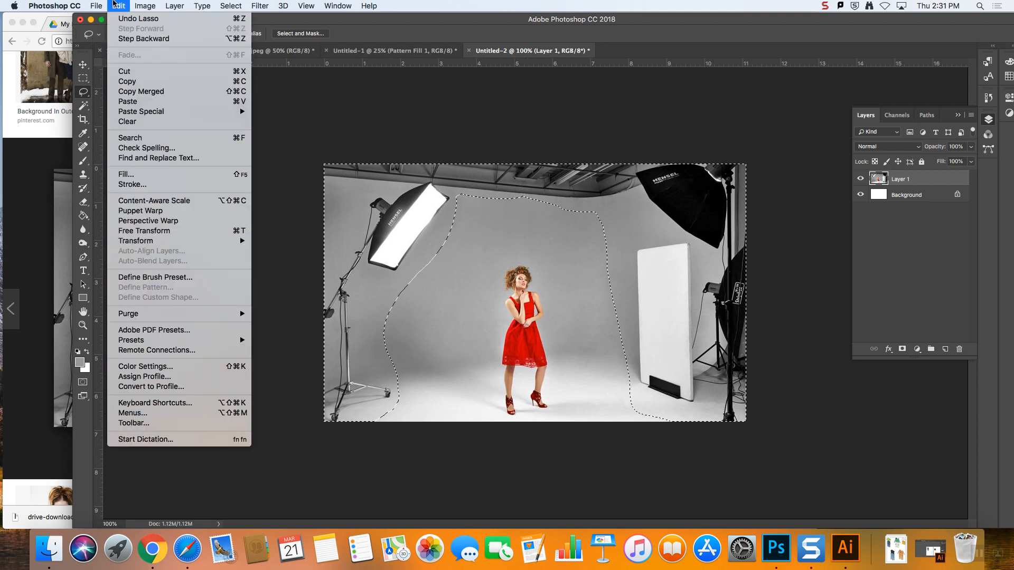
click(187, 176)
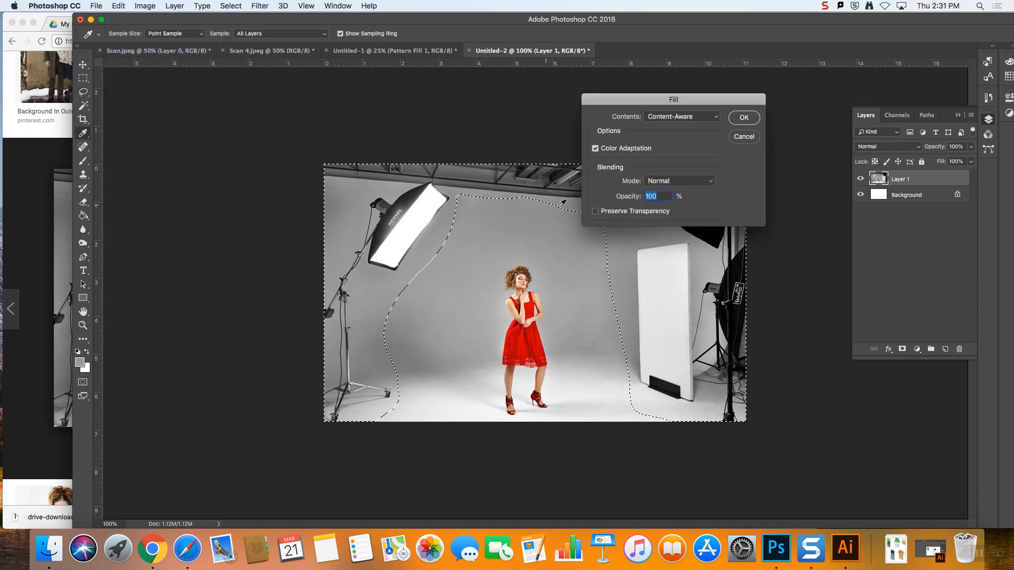
click(743, 116)
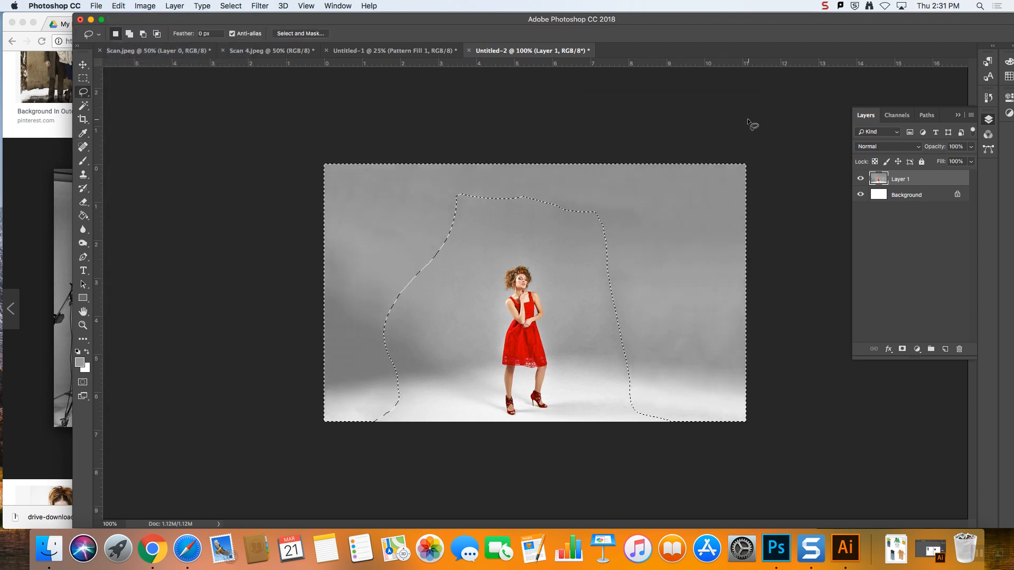
key(super+d)
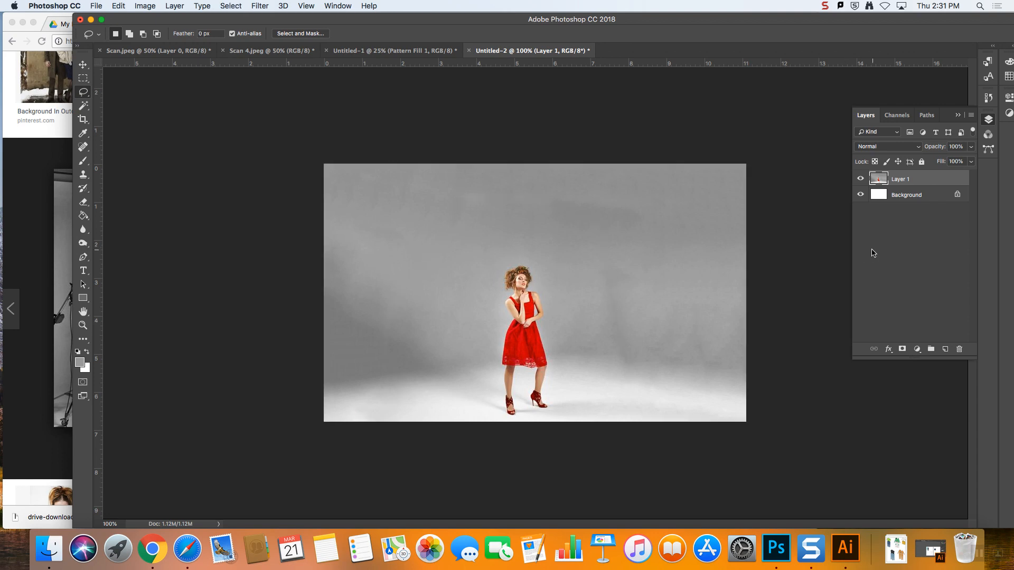
- In Scan 4.jpeg, lasso a cross-shaped area along both central seams, fill it with Content-Aware, and deselect
click(434, 52)
click(270, 52)
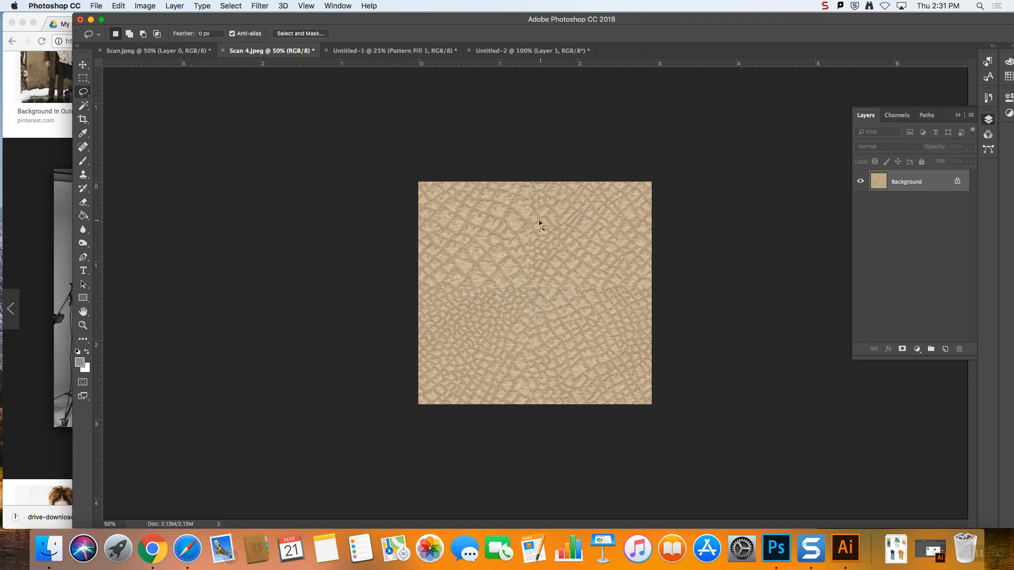
mouse_move(531, 188)
mouse_down()
mouse_move(516, 267)
mouse_move(421, 290)
mouse_move(505, 312)
mouse_move(517, 396)
mouse_move(539, 356)
mouse_move(546, 303)
mouse_move(649, 292)
mouse_move(555, 272)
mouse_move(543, 227)
mouse_up()
click(118, 6)
click(132, 172)
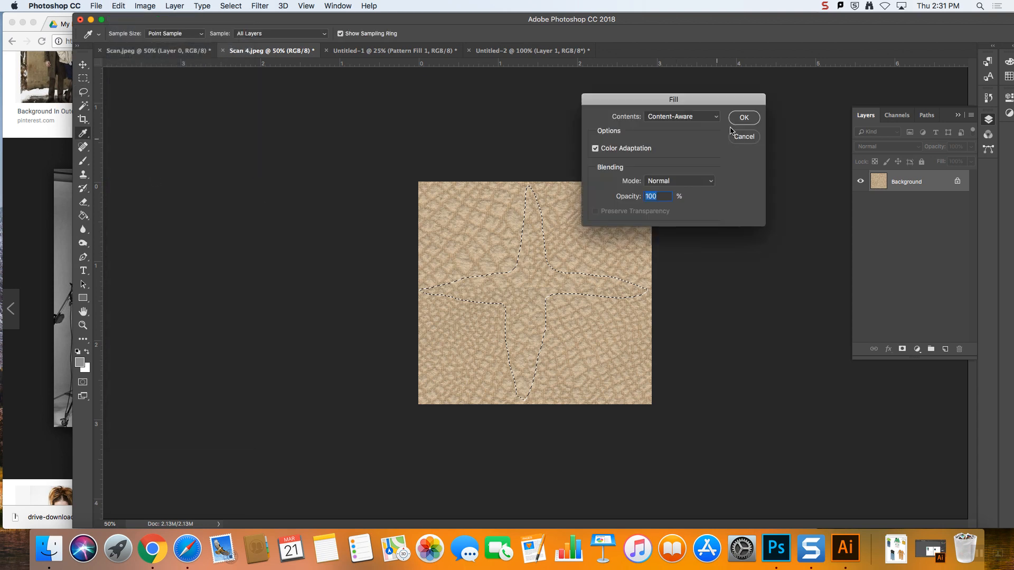
click(755, 119)
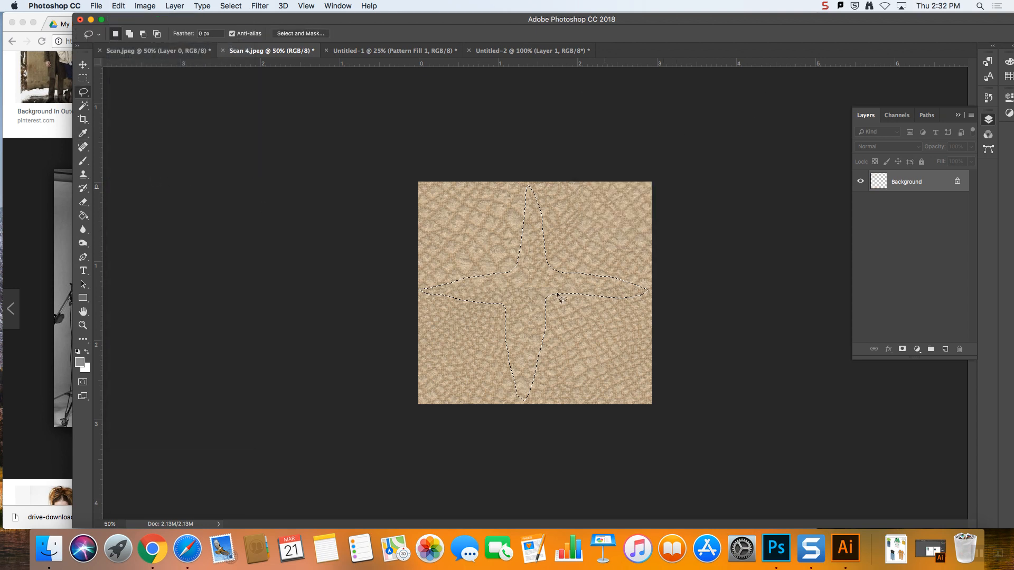
key(super+d)
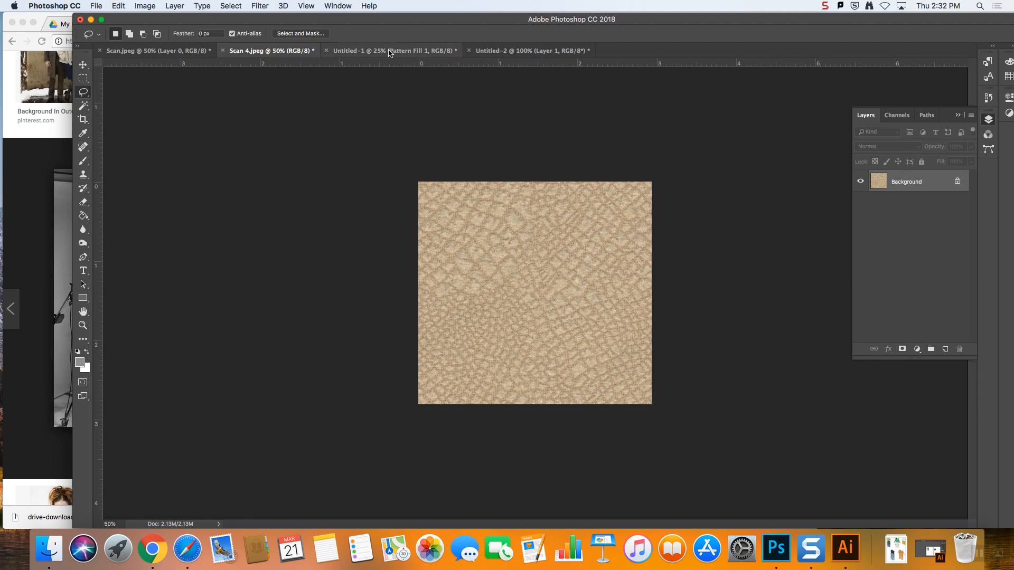
- Compare the tiled pattern and studio photo documents, return to Scan 4.jpeg, and define the repaired swatch as a new pattern
click(390, 51)
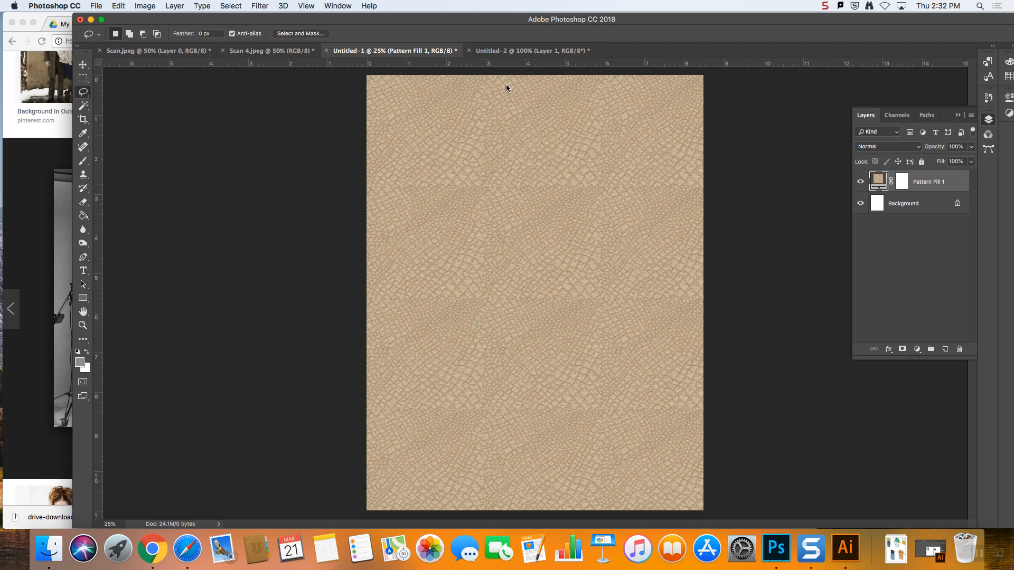
click(522, 51)
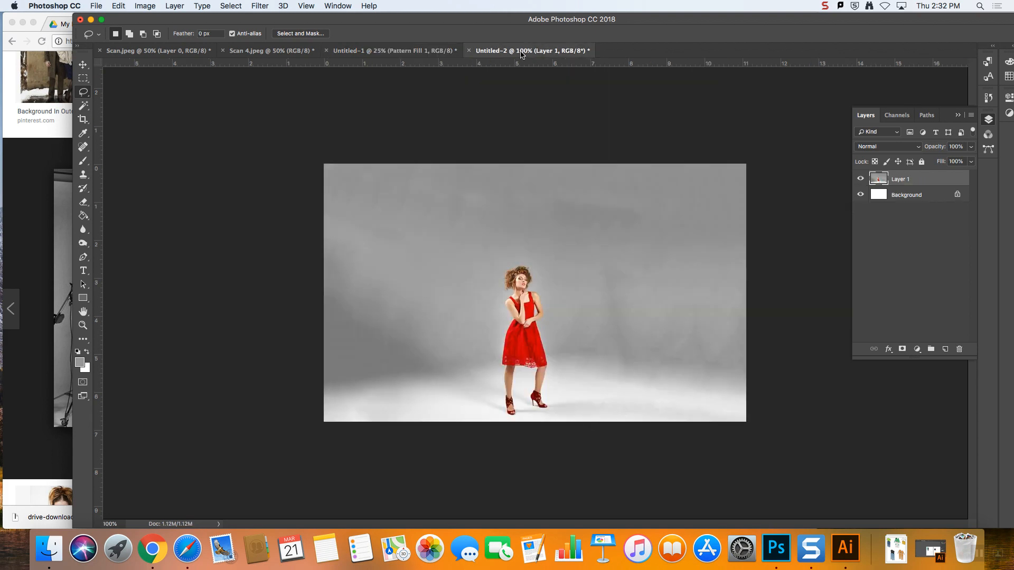
click(302, 51)
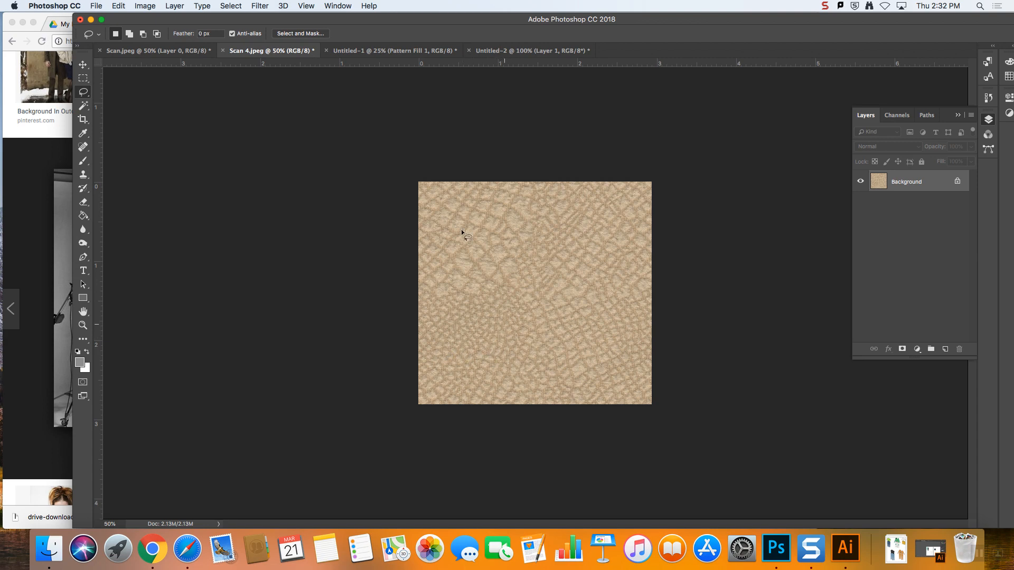
click(119, 6)
click(155, 288)
key(Return)
- Switch the Pattern Fill 1 layer in Untitled-1 to the newly defined leather pattern at 100% scale
click(443, 51)
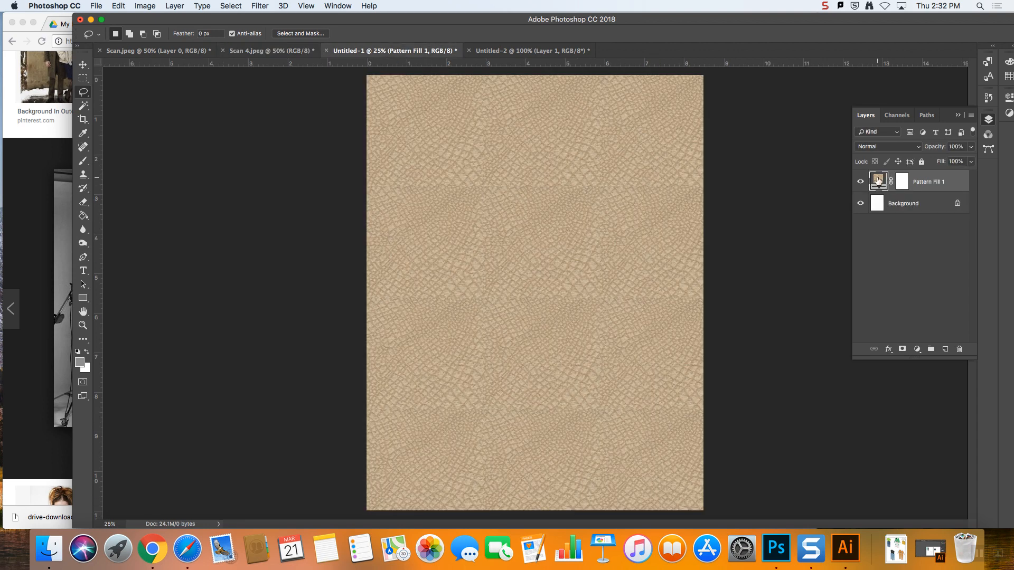
double_click(878, 181)
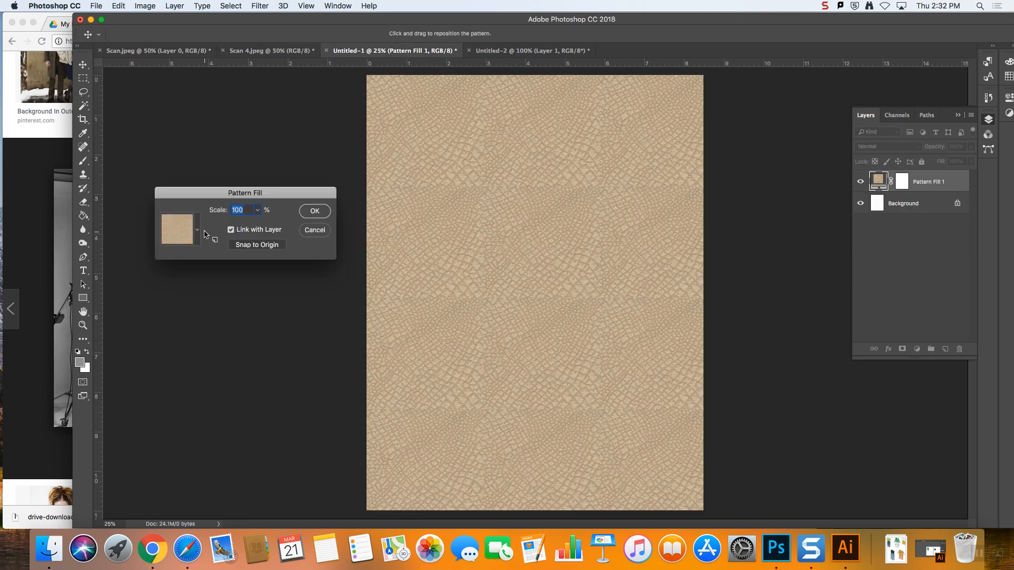
click(198, 231)
click(159, 311)
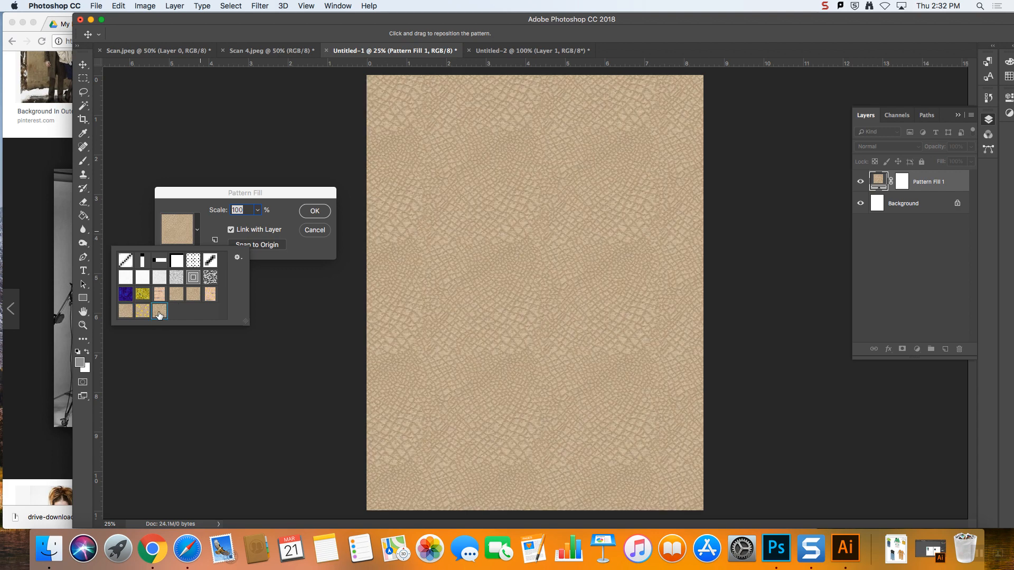
click(305, 215)
key(l)
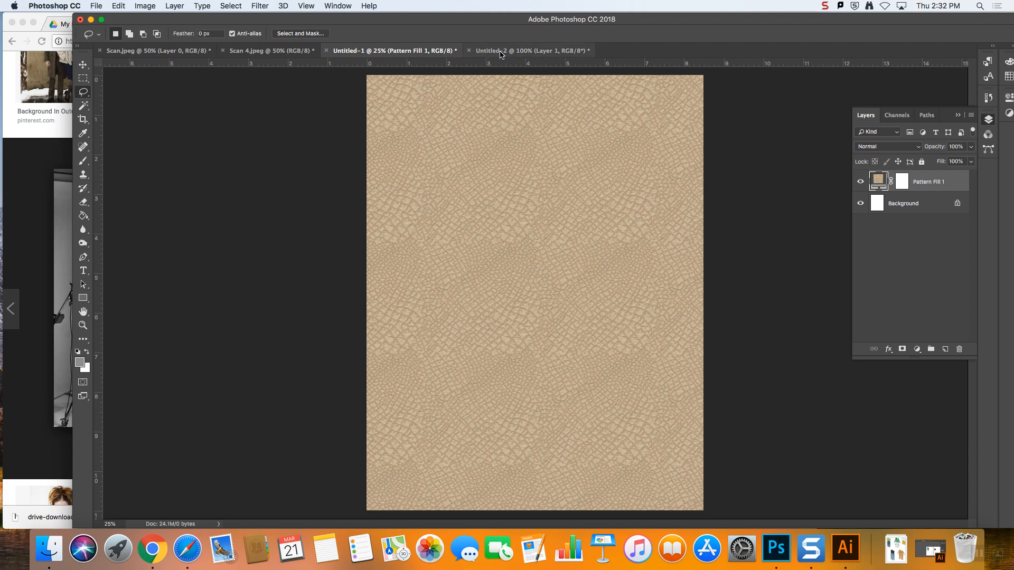
- Back in Scan 4.jpeg, use the Clone Stamp tool to blend the leather grain around the central seam
click(296, 51)
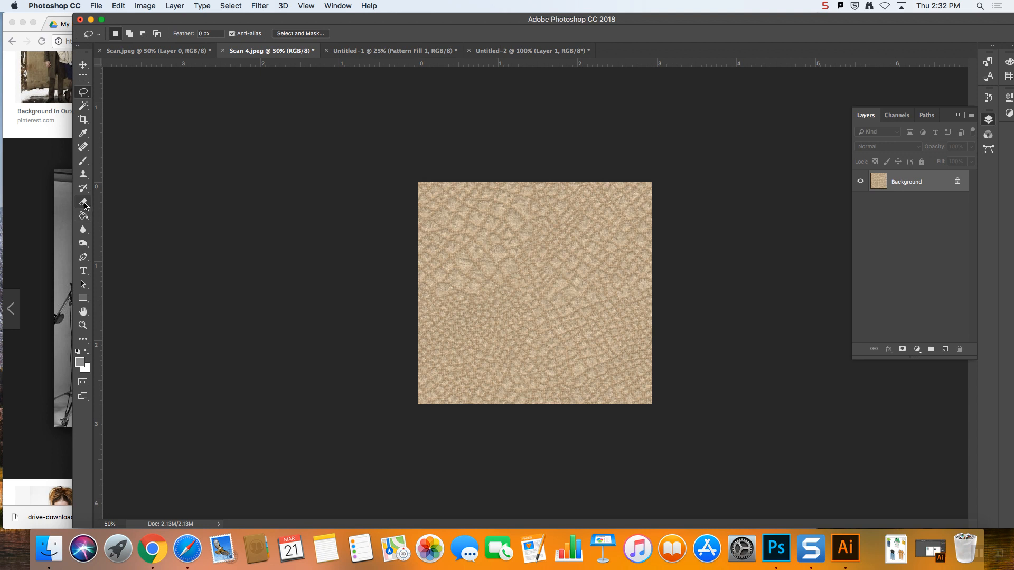
click(84, 175)
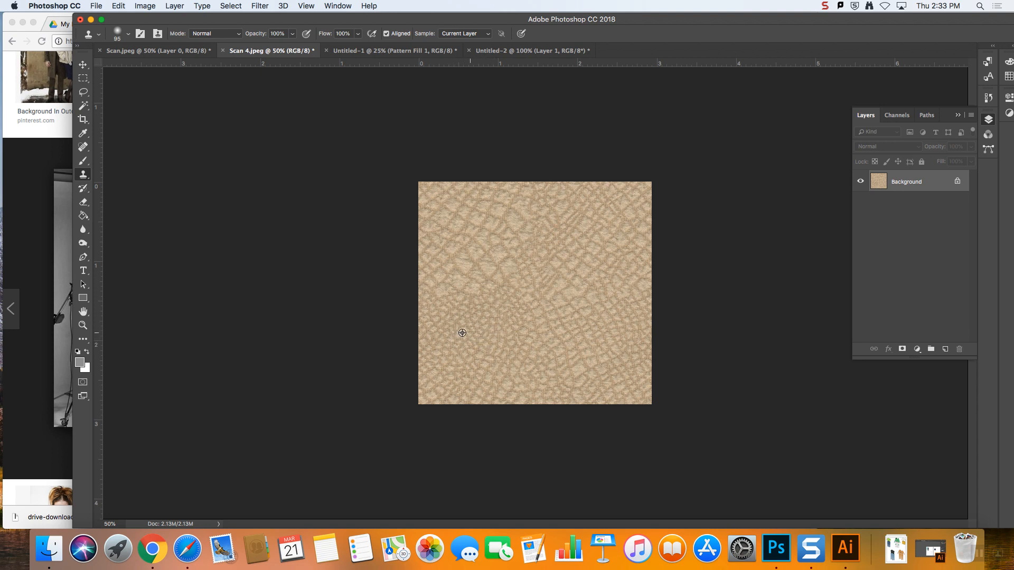
drag(542, 282, 494, 291)
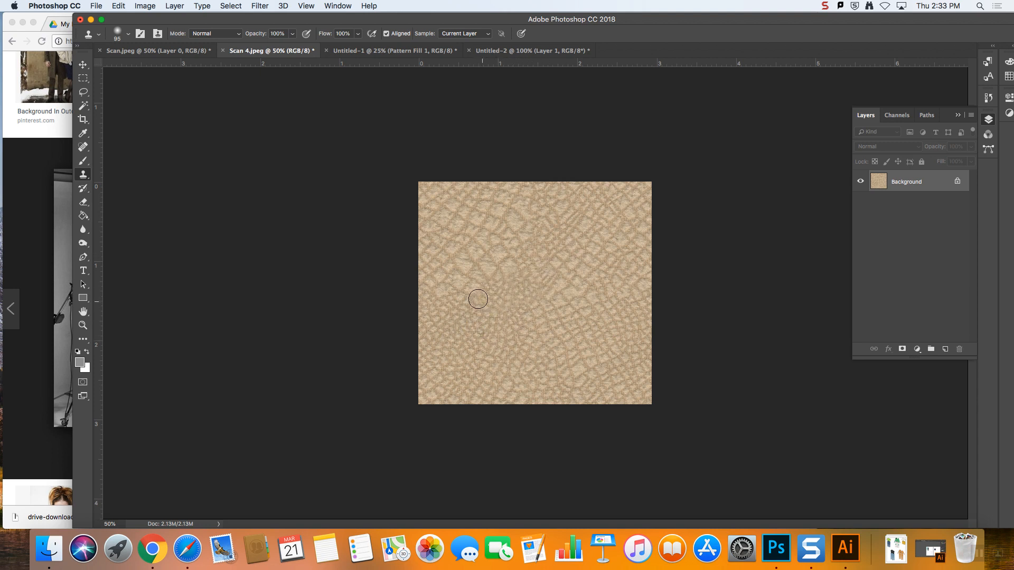
key(super+1)
click(496, 259)
click(448, 371)
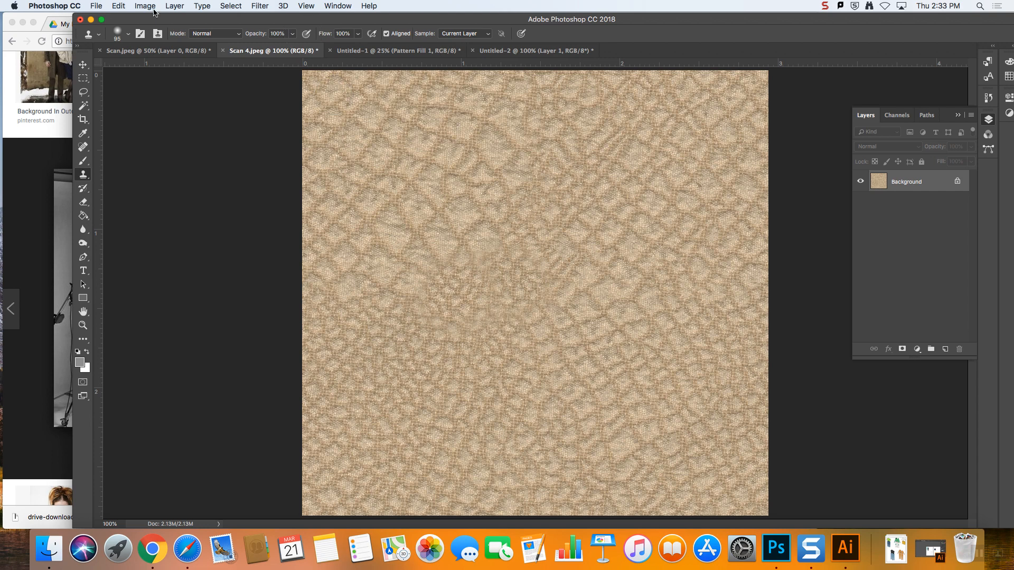
- Set the Clone Stamp hardness to 64% and clone small-grain leather over the transition just above the swatch's centre
click(129, 35)
drag(132, 91, 182, 91)
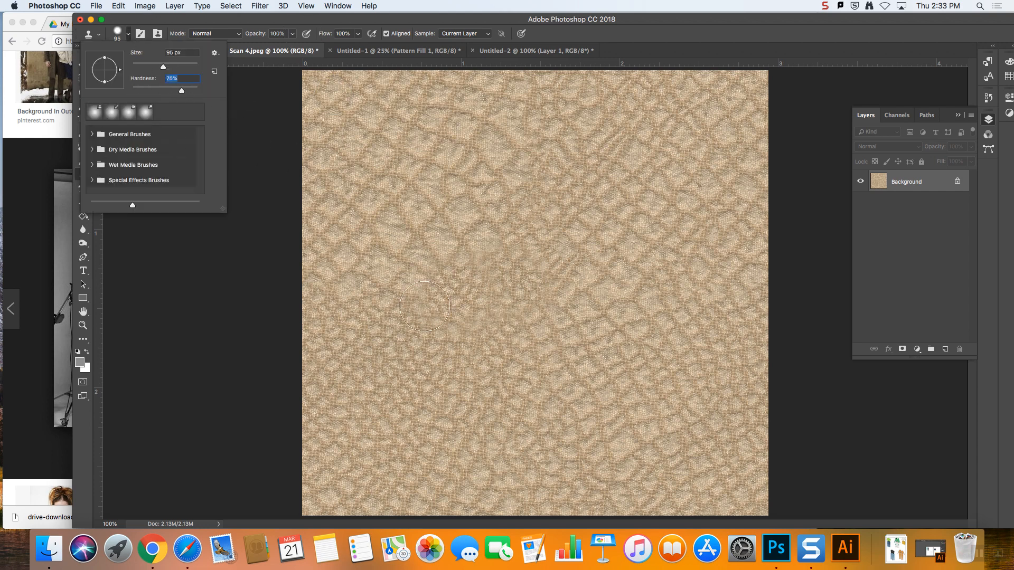
drag(182, 91, 168, 92)
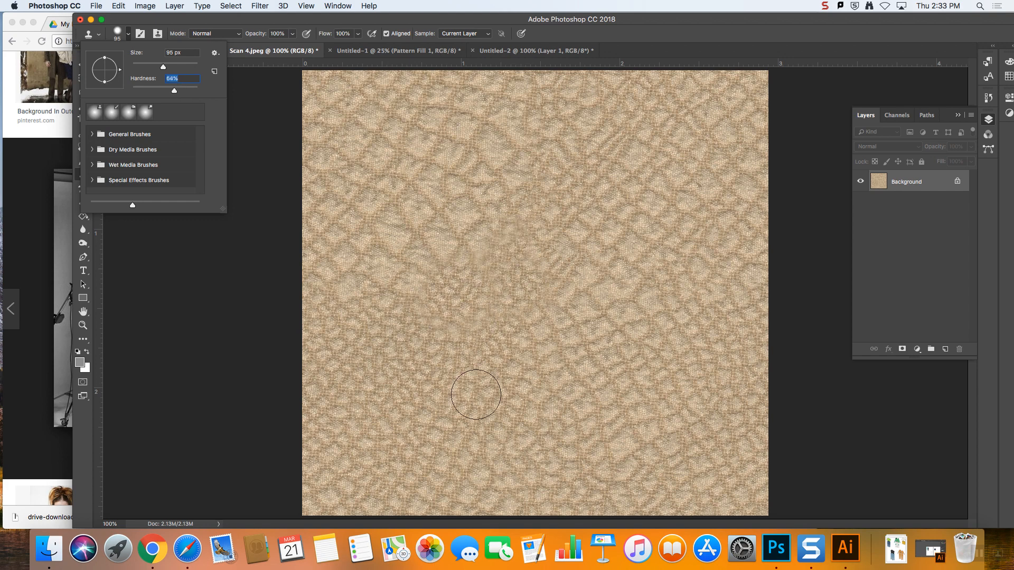
click(405, 372)
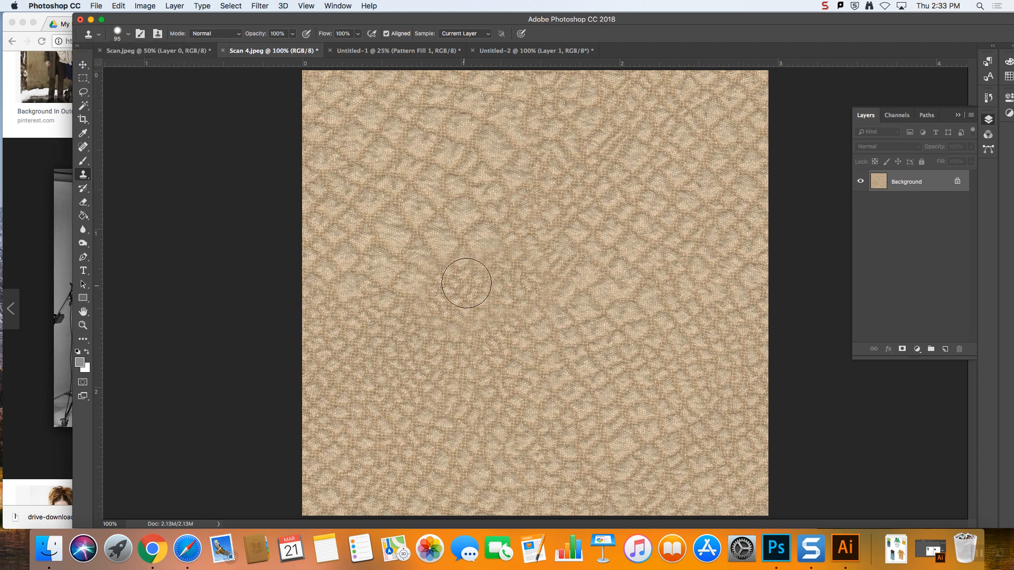
mouse_move(458, 233)
mouse_down()
mouse_move(473, 277)
mouse_move(495, 288)
mouse_move(464, 312)
mouse_move(431, 278)
mouse_move(439, 328)
mouse_move(452, 339)
mouse_move(393, 392)
mouse_move(422, 337)
mouse_move(518, 287)
mouse_up()
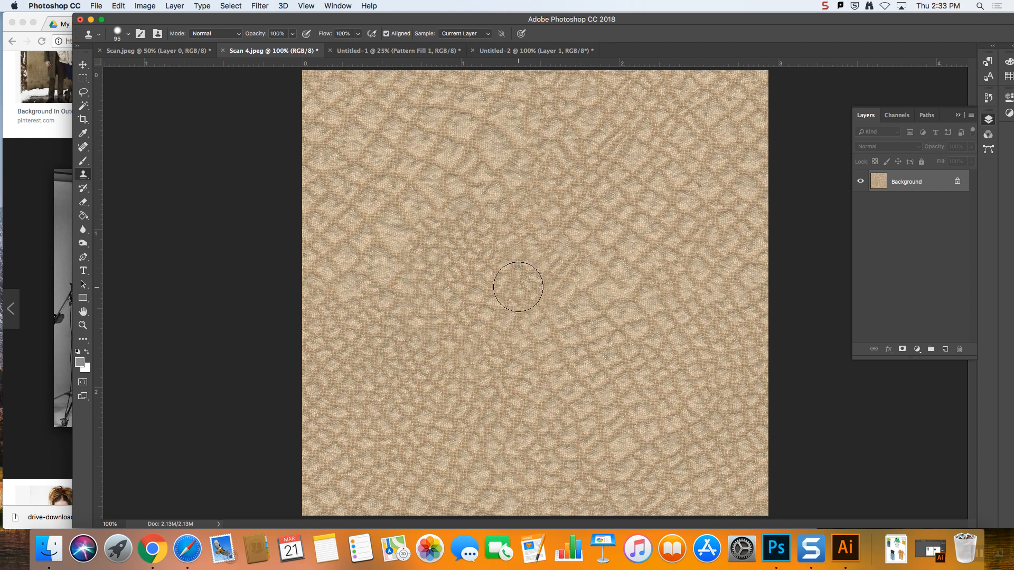
- Use the Clone Stamp tool to blend sampled leather grain over the swatch's upper-right area and across its upper middle
mouse_move(651, 238)
mouse_down()
mouse_move(610, 204)
mouse_move(471, 359)
mouse_move(640, 191)
mouse_move(658, 156)
mouse_move(665, 154)
mouse_up()
alt+click(678, 195)
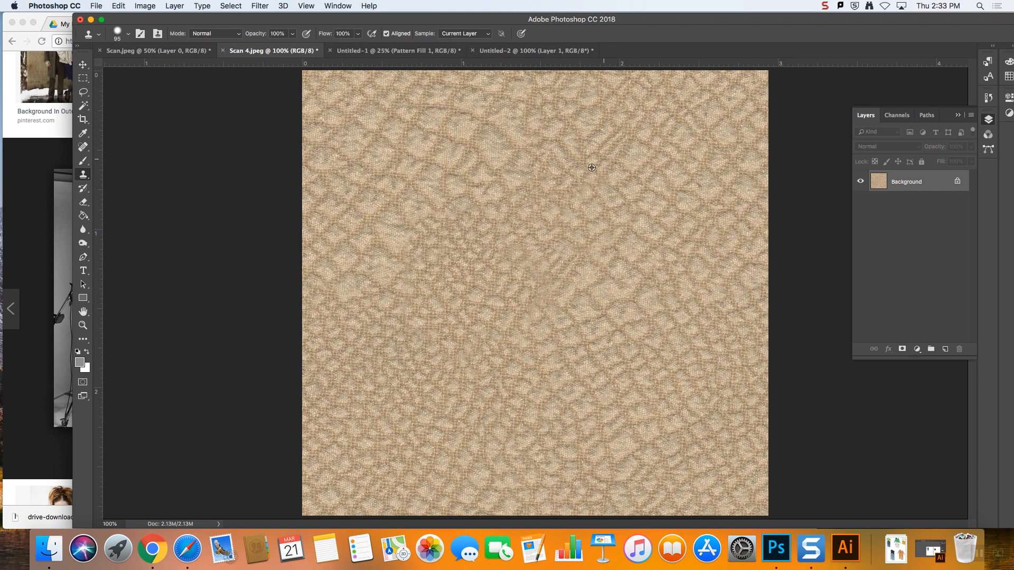
alt+click(407, 359)
mouse_move(686, 151)
mouse_down()
mouse_move(640, 203)
mouse_move(639, 146)
mouse_move(609, 170)
mouse_up()
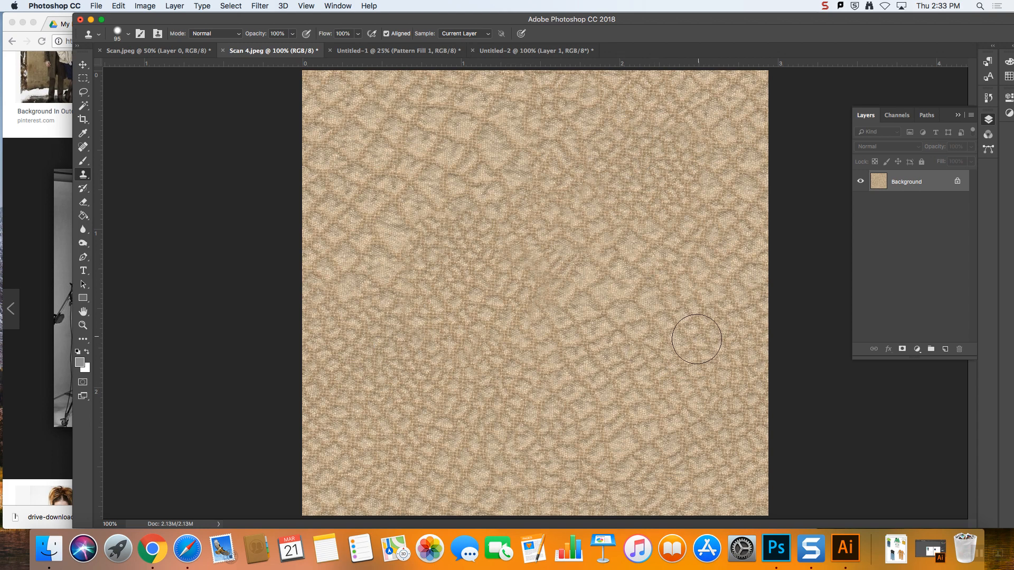
mouse_move(706, 203)
mouse_down()
mouse_move(618, 215)
mouse_move(584, 149)
mouse_move(659, 191)
mouse_move(697, 157)
mouse_move(708, 127)
mouse_up()
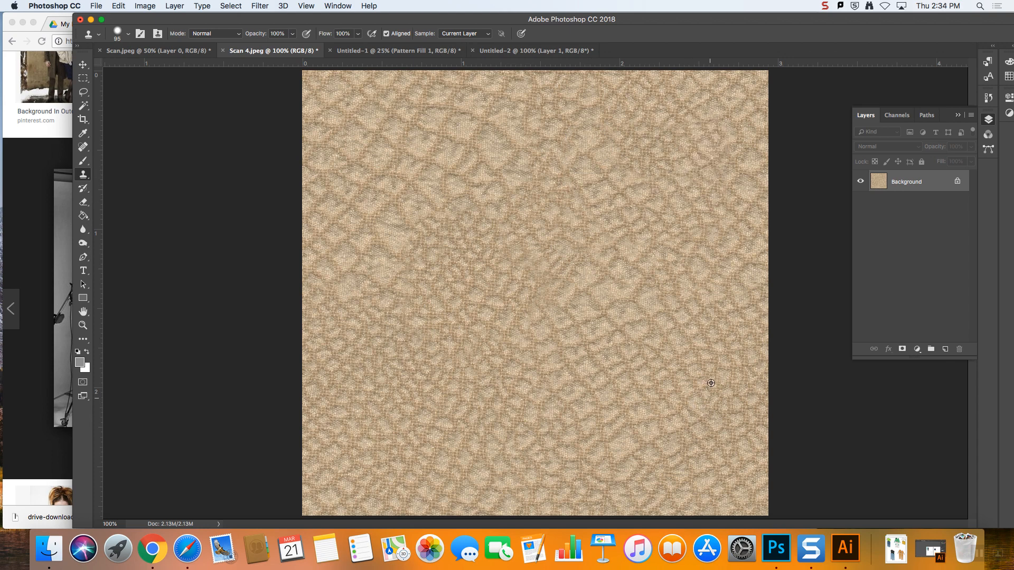
mouse_move(606, 215)
mouse_down()
mouse_move(599, 170)
mouse_move(608, 162)
mouse_up()
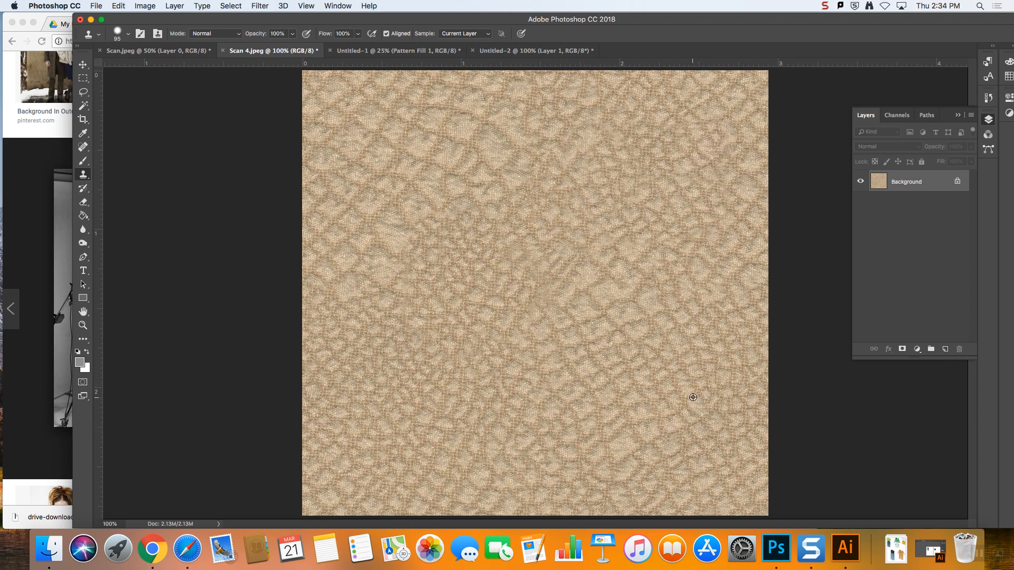
drag(498, 225, 427, 224)
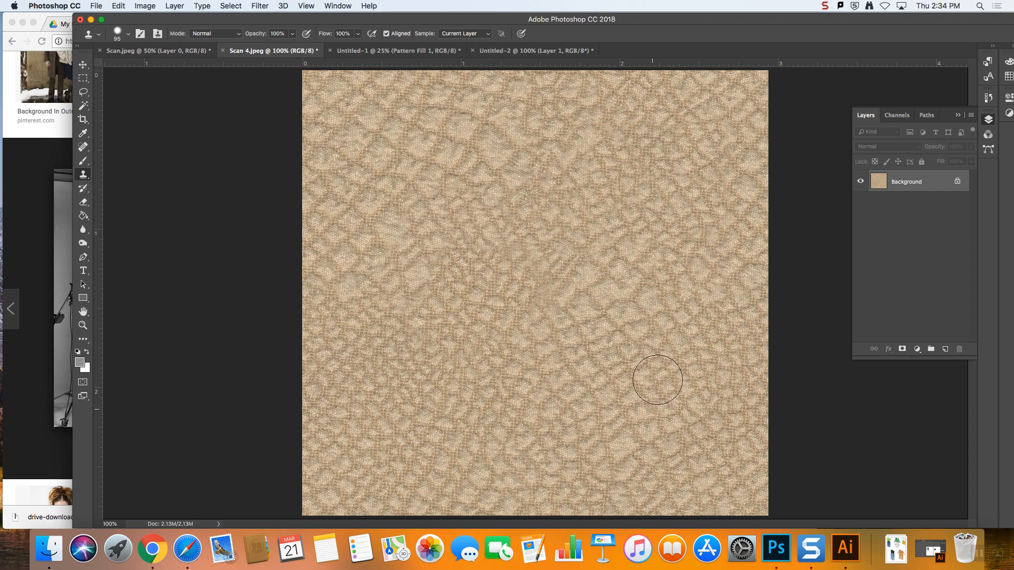
- Sample grain from the swatch's lower-right area and clone it over the uneven patches just above and beside the centre
key(super+minus)
key(super+minus)
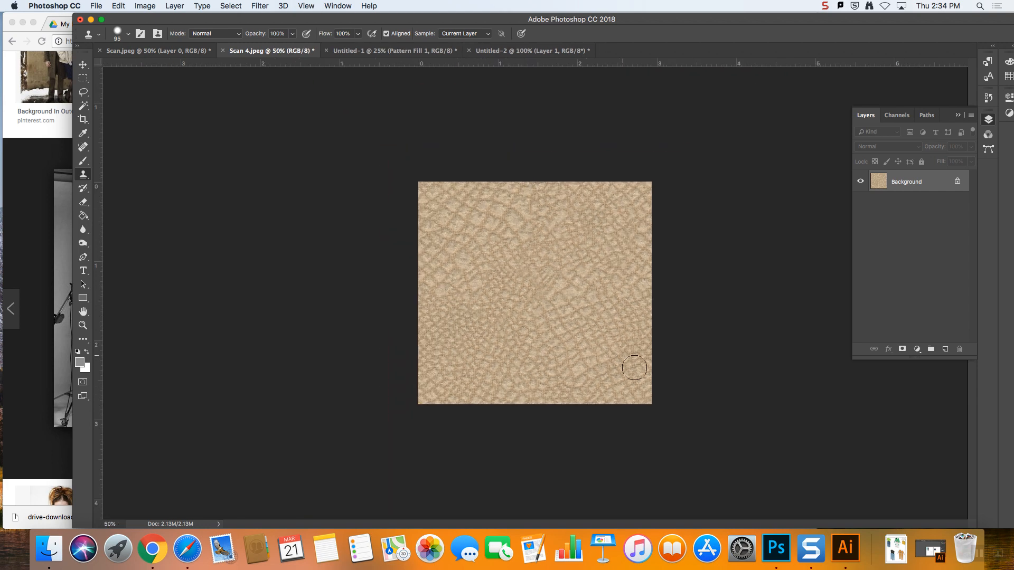
alt+click(607, 322)
mouse_move(500, 273)
mouse_down()
mouse_move(471, 279)
mouse_move(484, 246)
mouse_move(520, 246)
mouse_up()
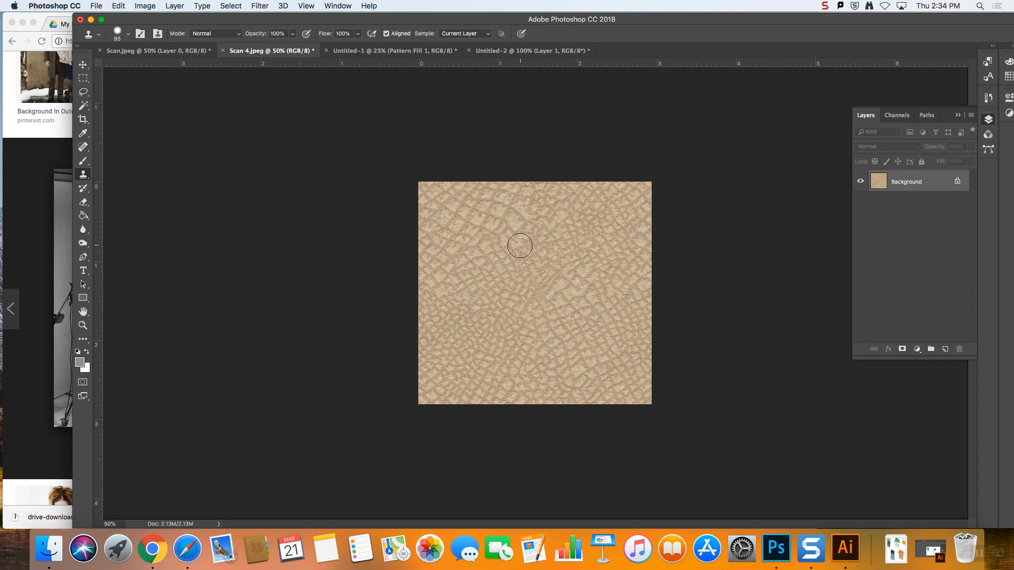
- Define the retouched Scan 4.jpeg leather swatch as a new pattern
click(132, 4)
click(118, 5)
click(118, 5)
click(119, 4)
click(119, 5)
click(498, 109)
click(620, 251)
- Switch the Pattern Fill 1 layer in Untitled-1 to the newly defined leather pattern at 100% scale
click(509, 50)
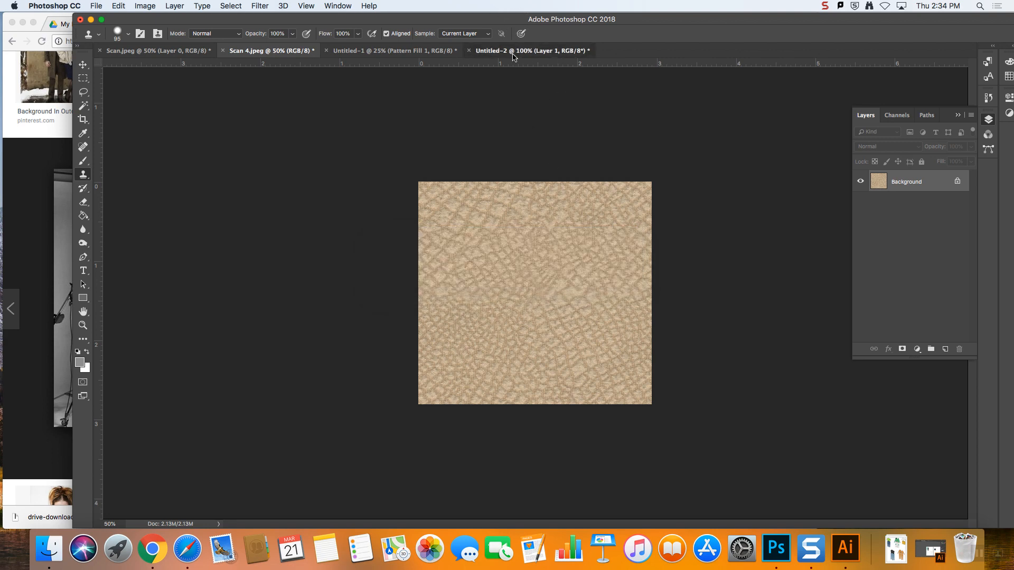
click(407, 52)
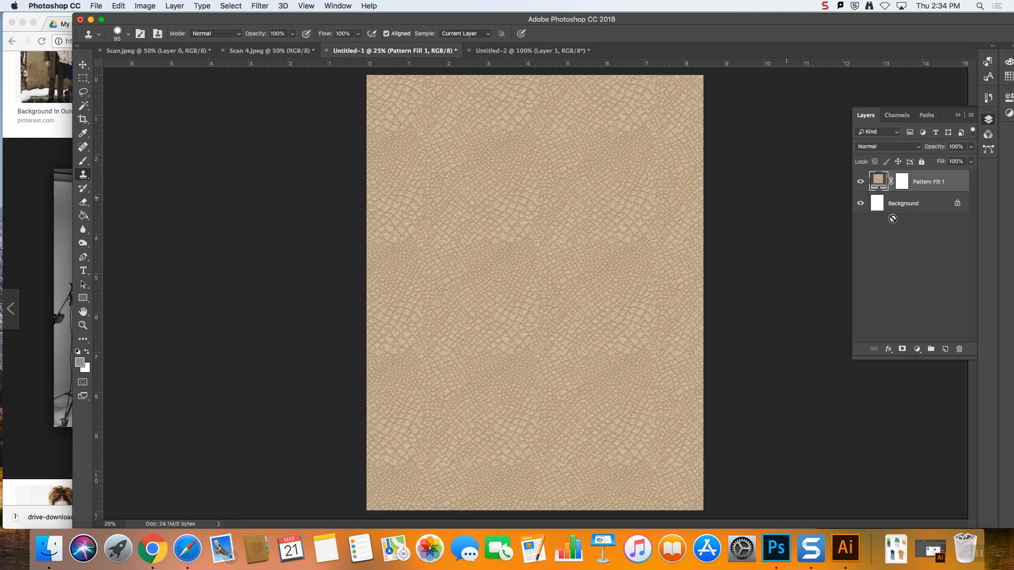
double_click(876, 180)
click(198, 232)
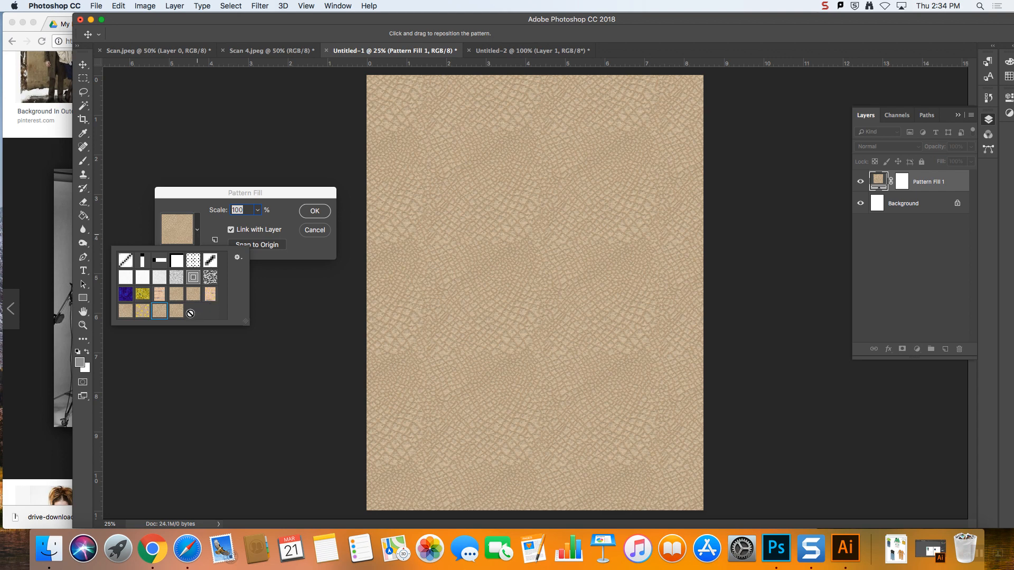
click(176, 312)
click(313, 211)
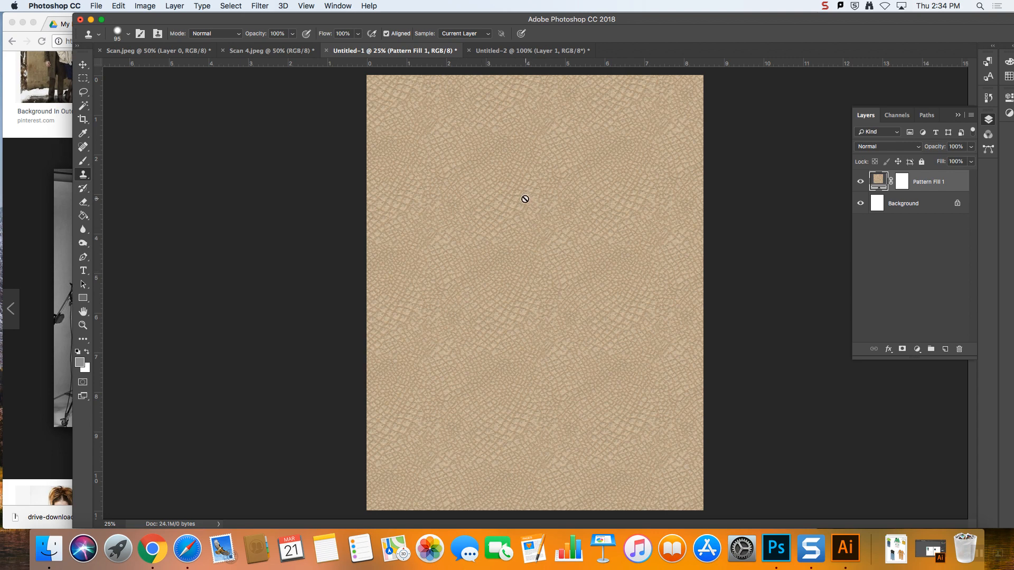
- Compare the previous leather pattern with the newest one in the Pattern Fill 1 layer's settings
double_click(878, 185)
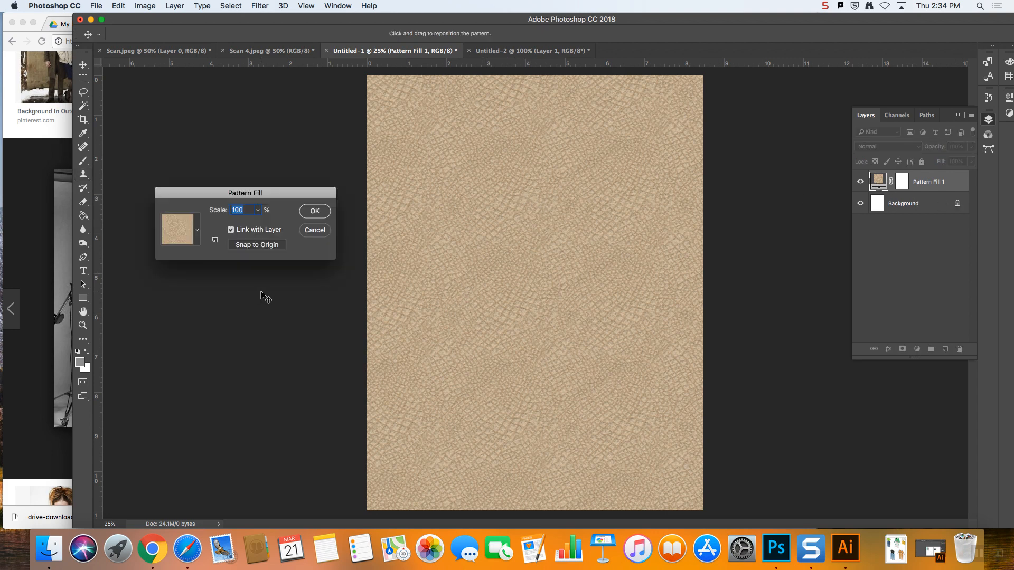
click(196, 233)
click(159, 313)
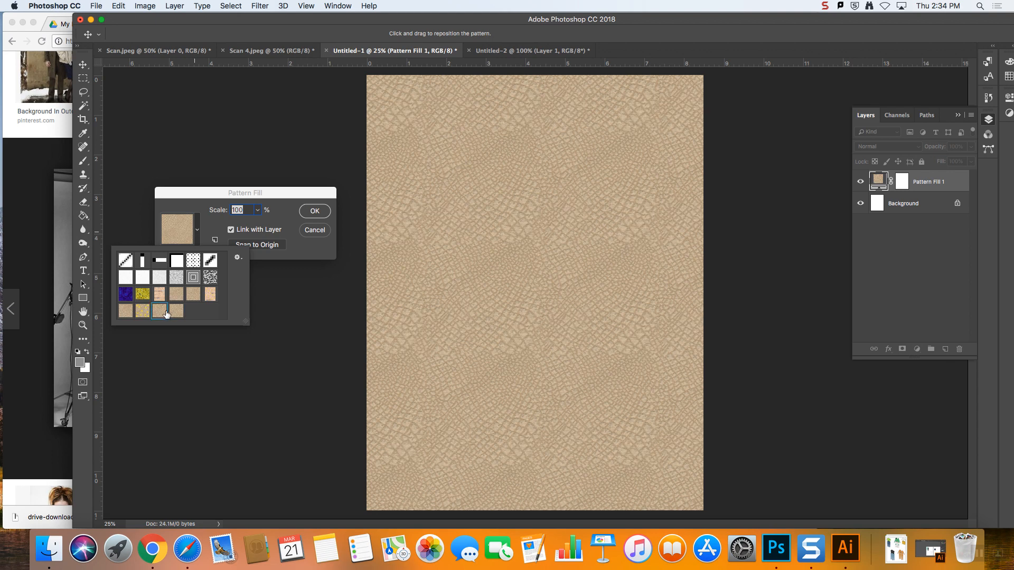
click(316, 212)
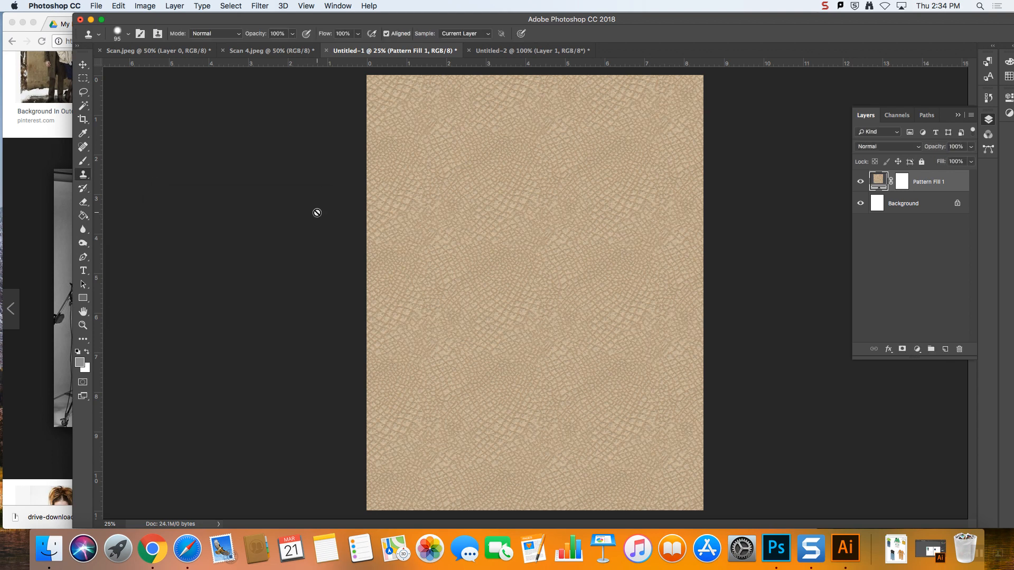
- Open Scan 3.jpeg from the drive-download folder in Photoshop
click(153, 50)
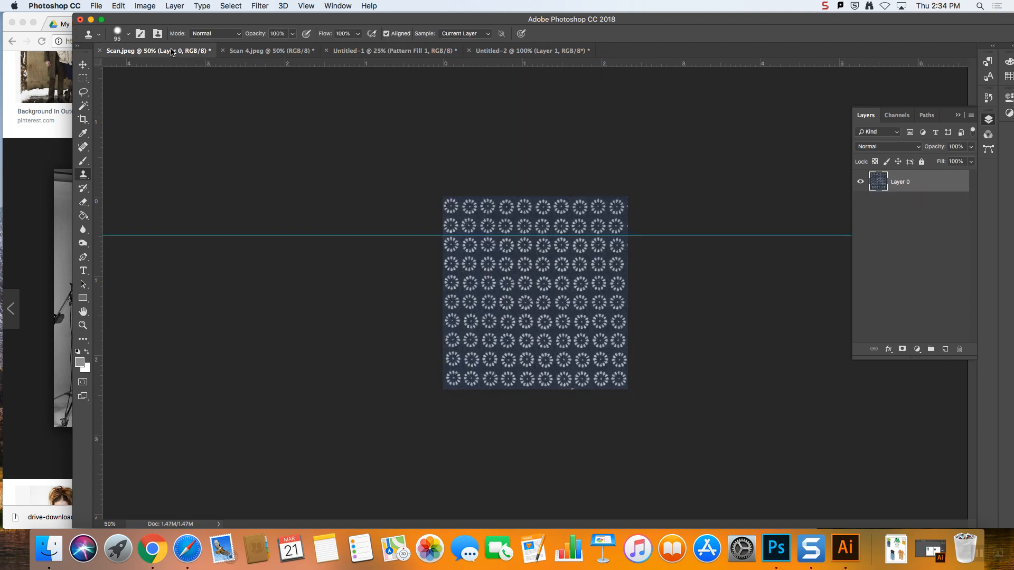
click(246, 52)
click(391, 51)
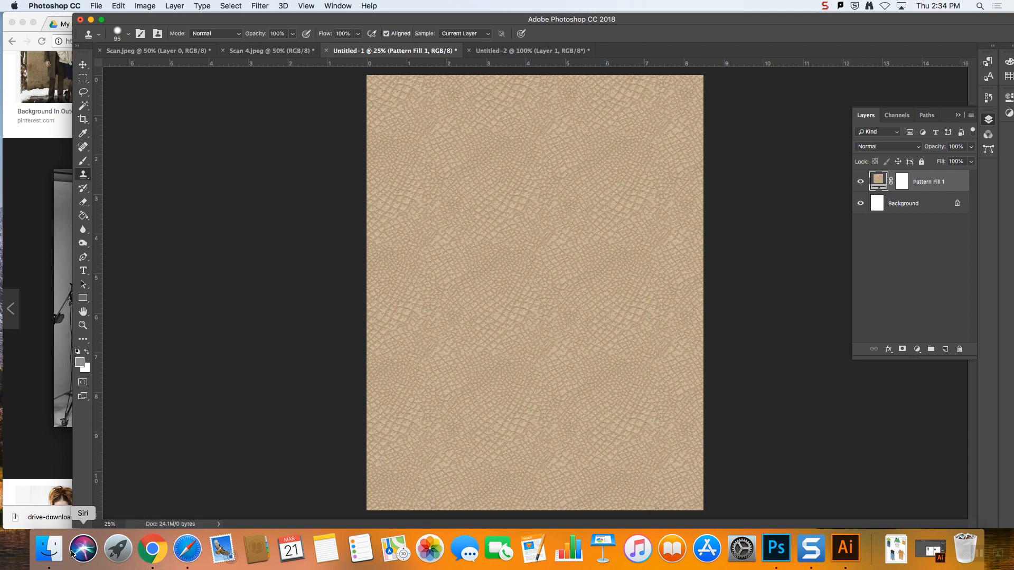
click(53, 552)
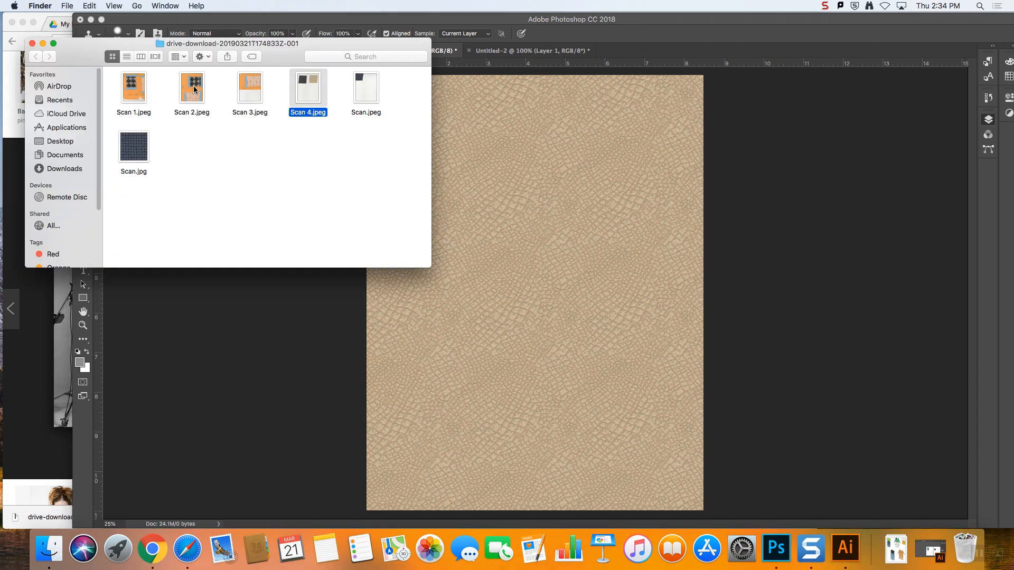
drag(246, 86, 782, 553)
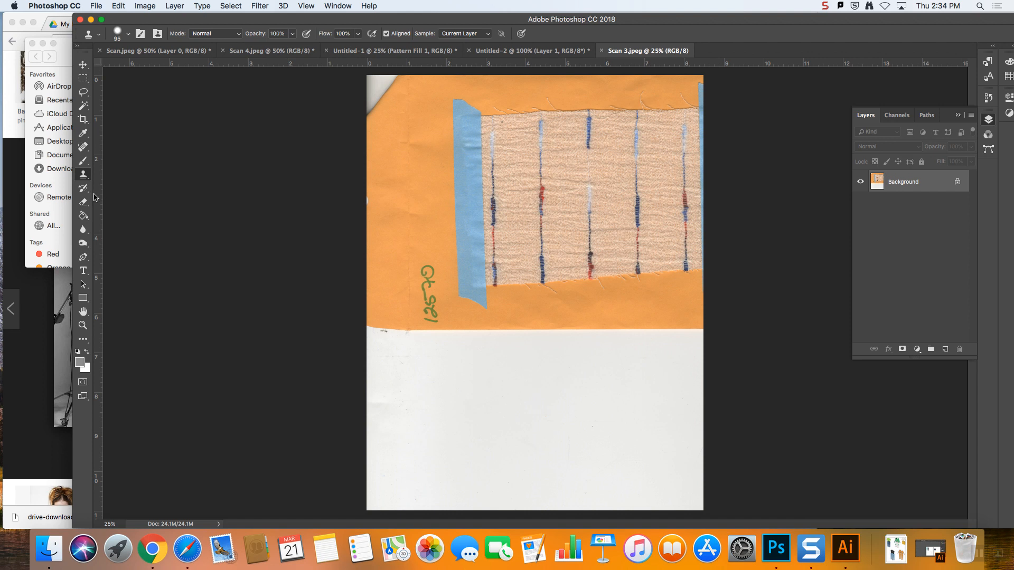
- Crop Scan 3.jpeg to the striped fabric, trimming away the orange backing, white paper and blue tape
click(83, 118)
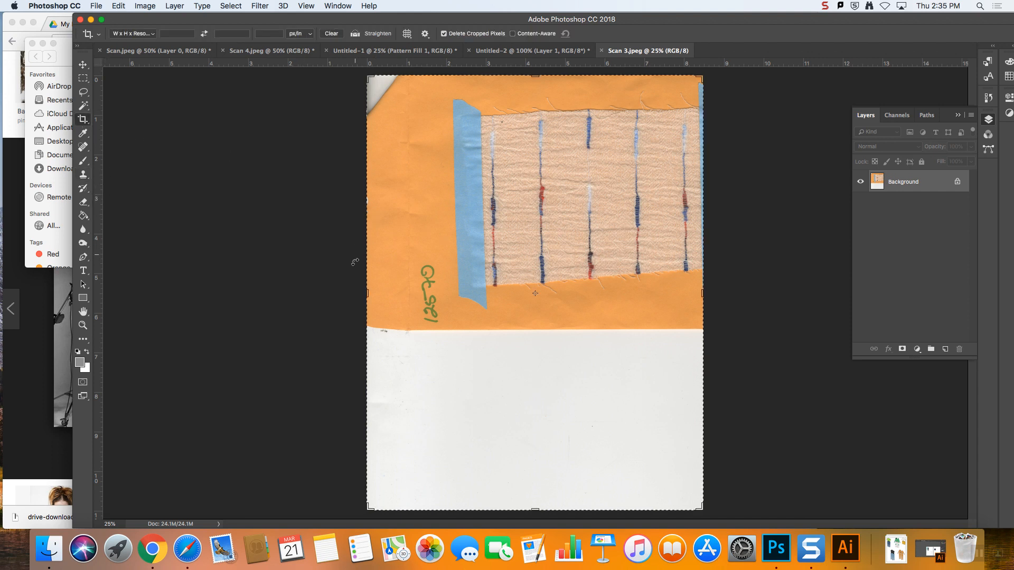
drag(366, 292, 433, 255)
drag(542, 71, 542, 98)
drag(536, 487, 528, 364)
key(Return)
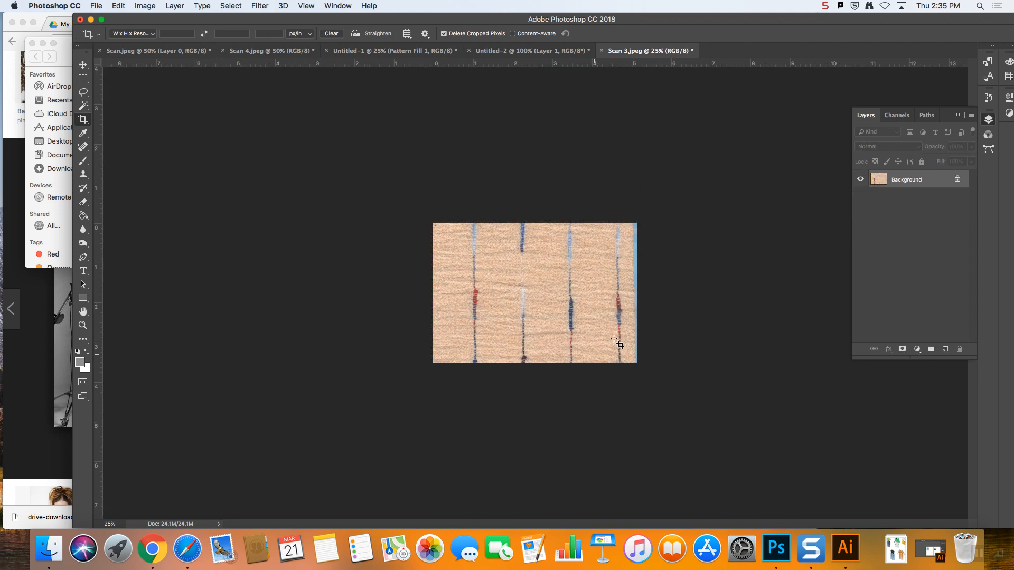
click(83, 119)
drag(637, 294, 634, 298)
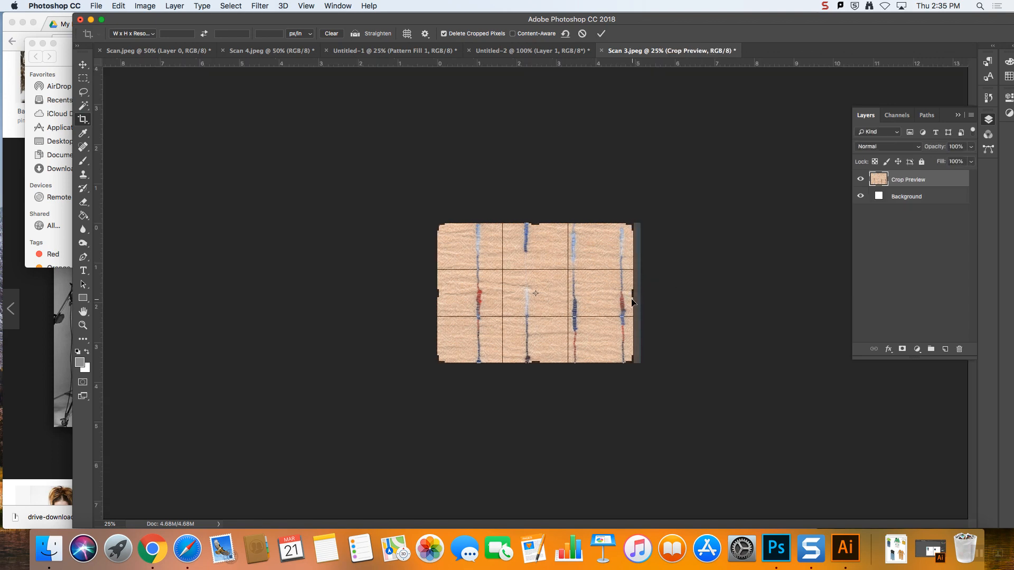
key(Return)
- Save the cropped Scan 3.jpeg as a baseline JPEG at Maximum quality 12
click(98, 5)
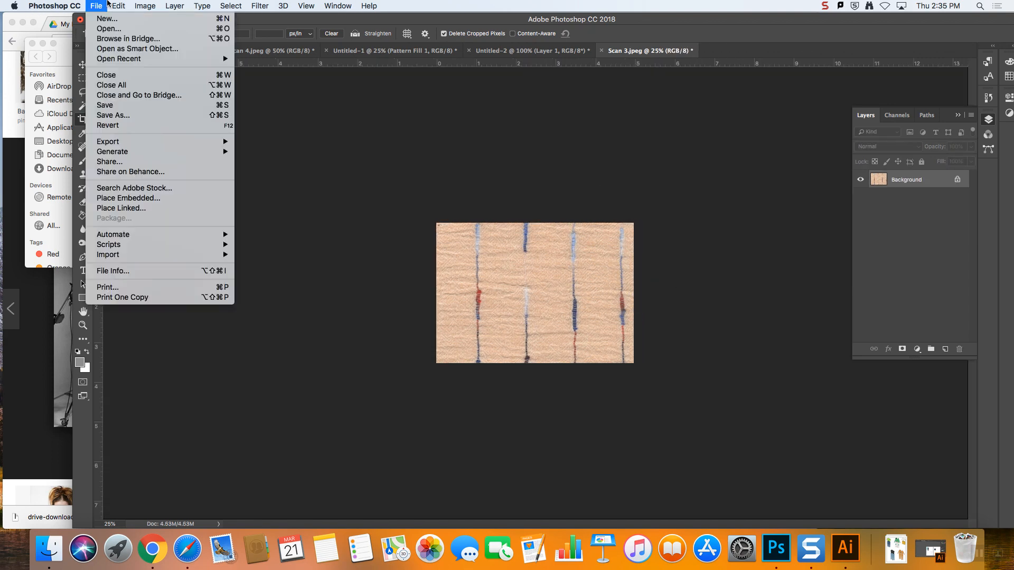
click(121, 106)
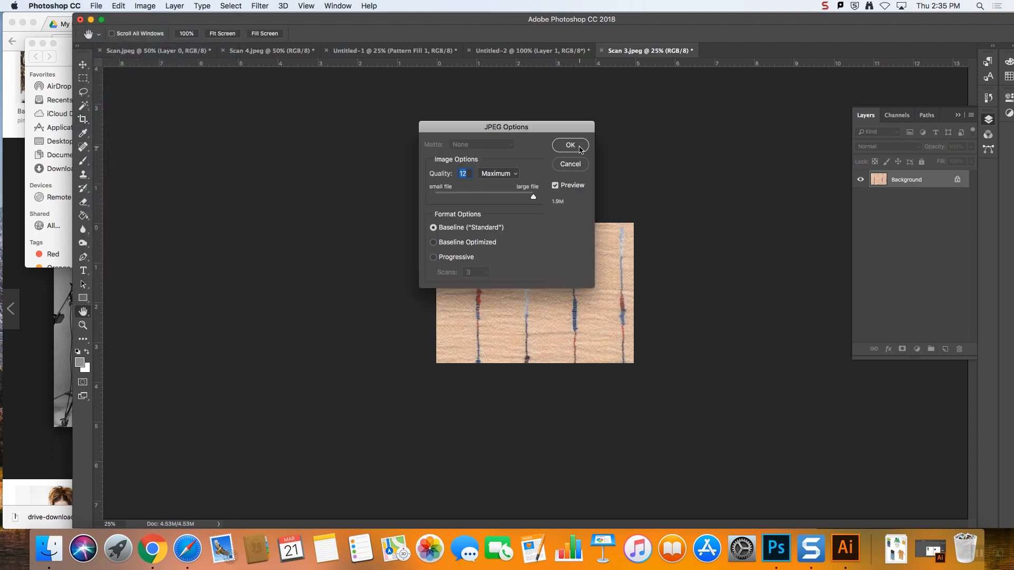
click(571, 145)
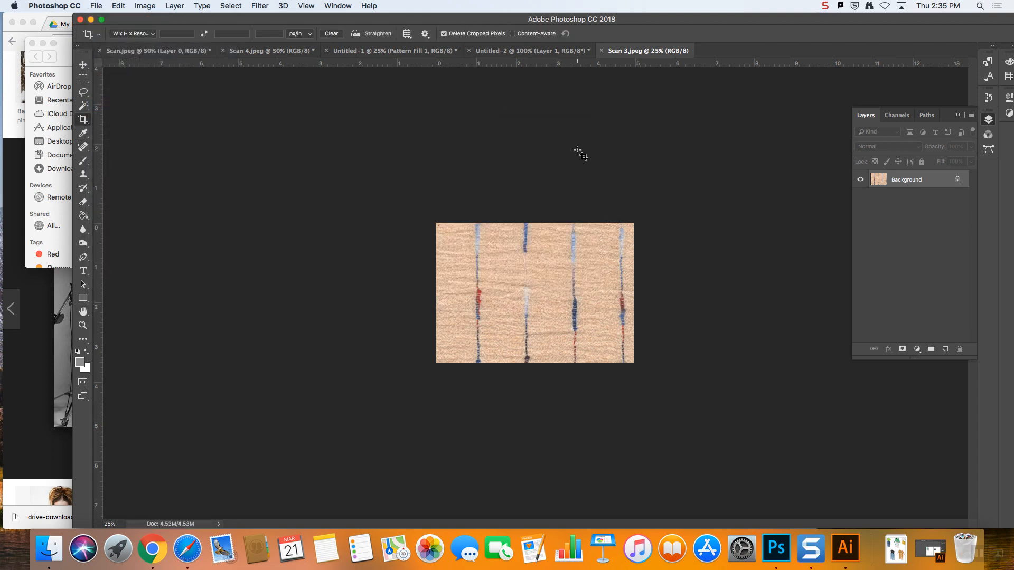
- Return to Scan 4.jpeg and save the retouched leather swatch as a baseline JPEG at Maximum quality 12
click(531, 51)
click(418, 50)
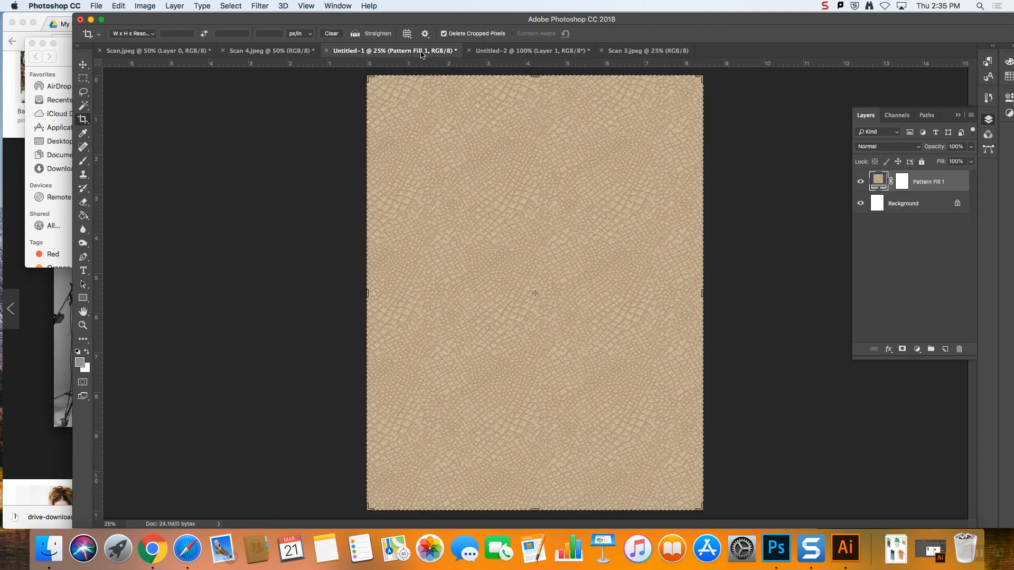
click(284, 52)
click(96, 6)
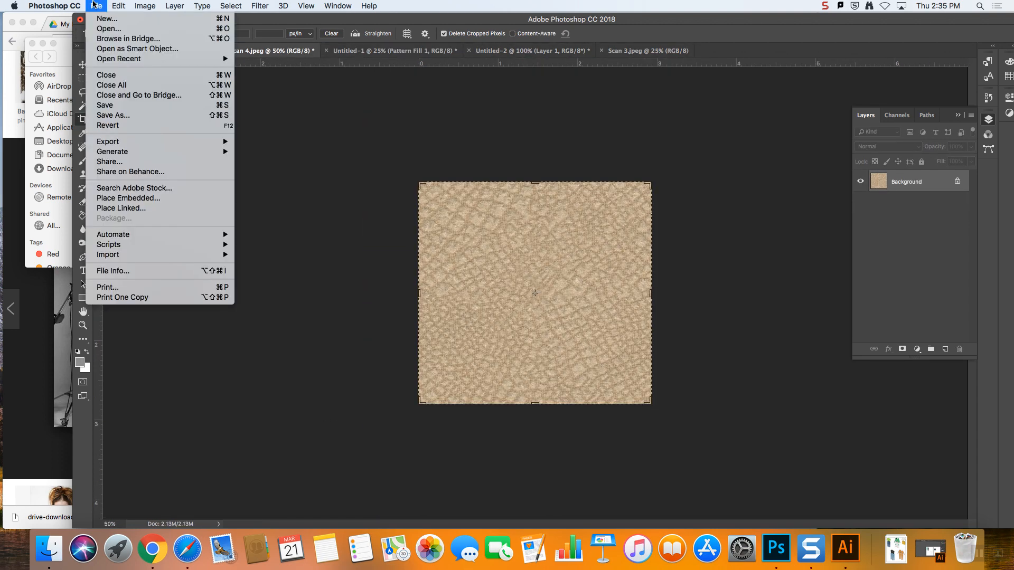
click(109, 106)
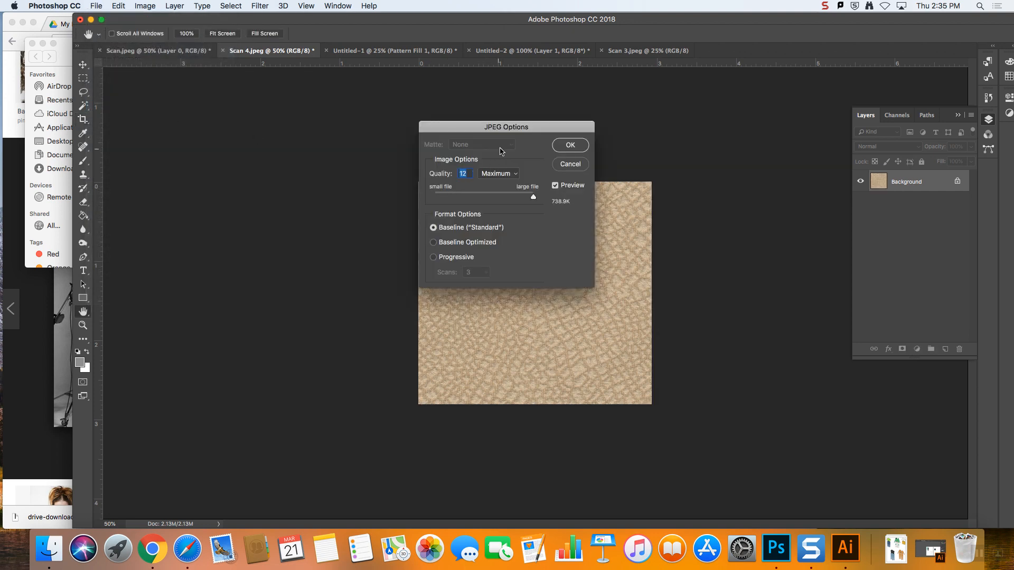
click(570, 145)
key(c)
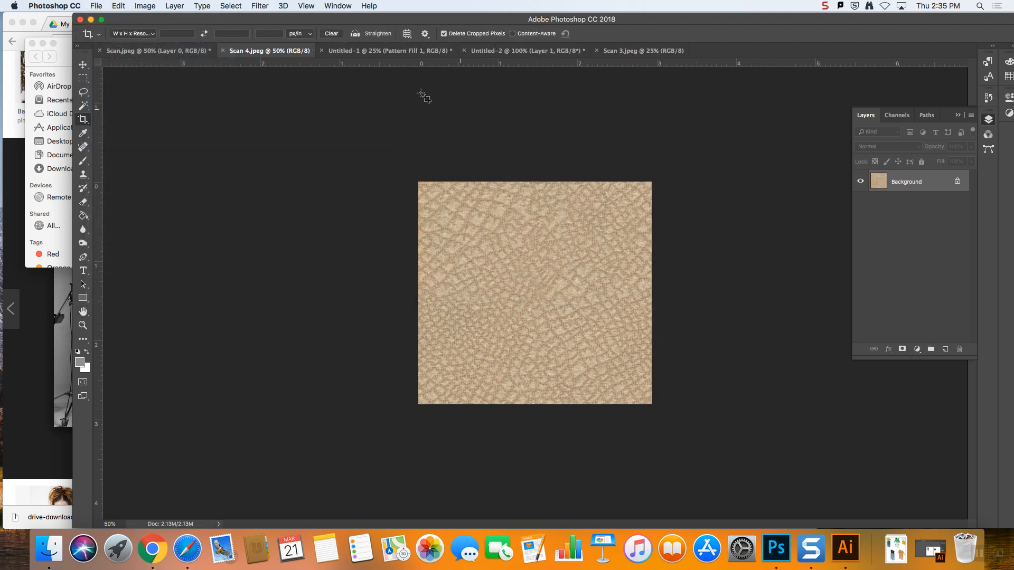
- Bring up the Illustrator flats document and arrange its window beside the Finder folder of scans
click(67, 231)
click(255, 170)
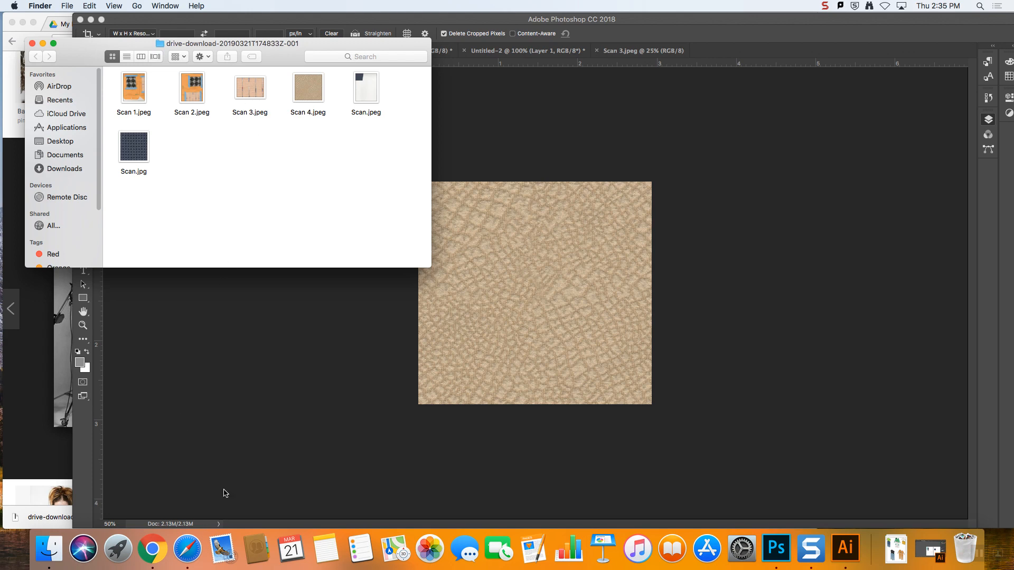
click(929, 549)
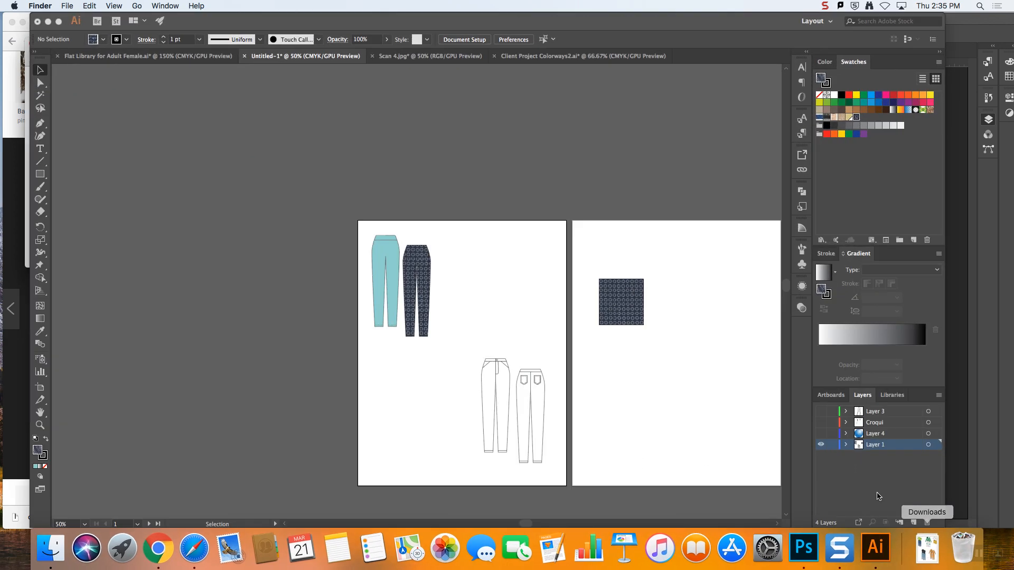
drag(386, 19, 470, 19)
click(88, 49)
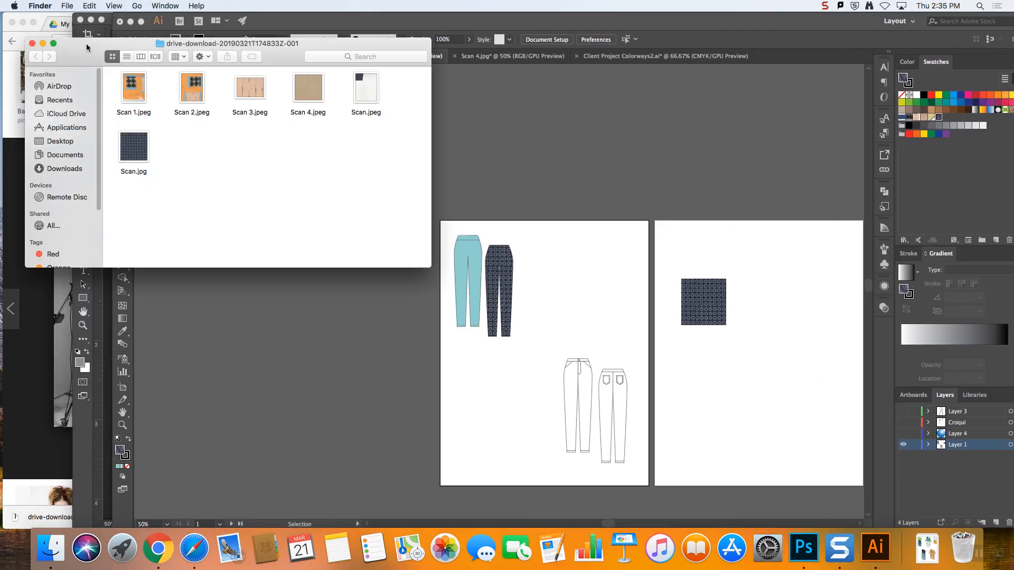
- Place Scan 3.jpeg and Scan 4.jpeg from the Finder folder into Illustrator's Untitled-1 document
click(302, 91)
right_click(256, 91)
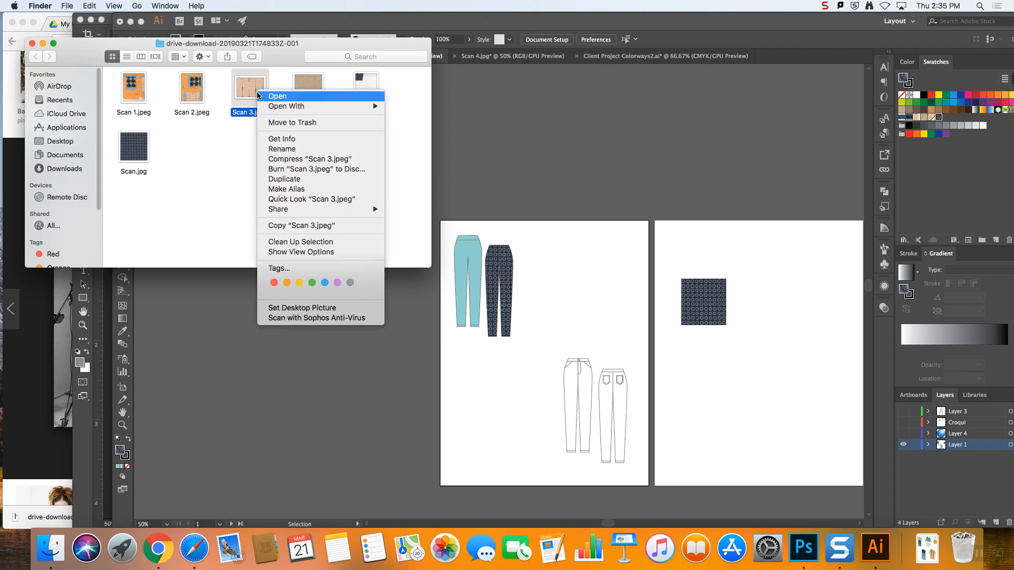
click(312, 80)
right_click(311, 80)
click(286, 92)
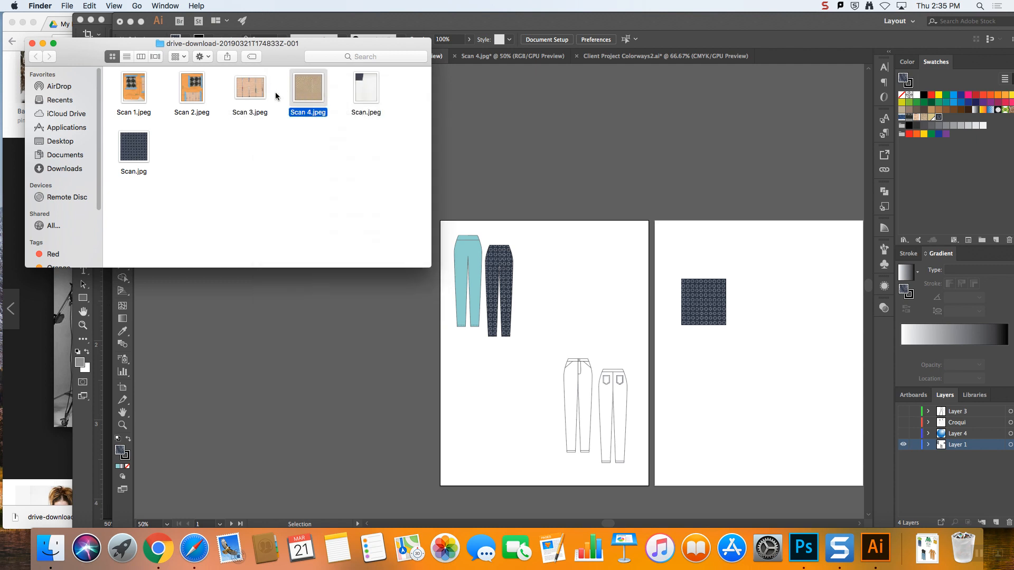
drag(312, 89, 612, 268)
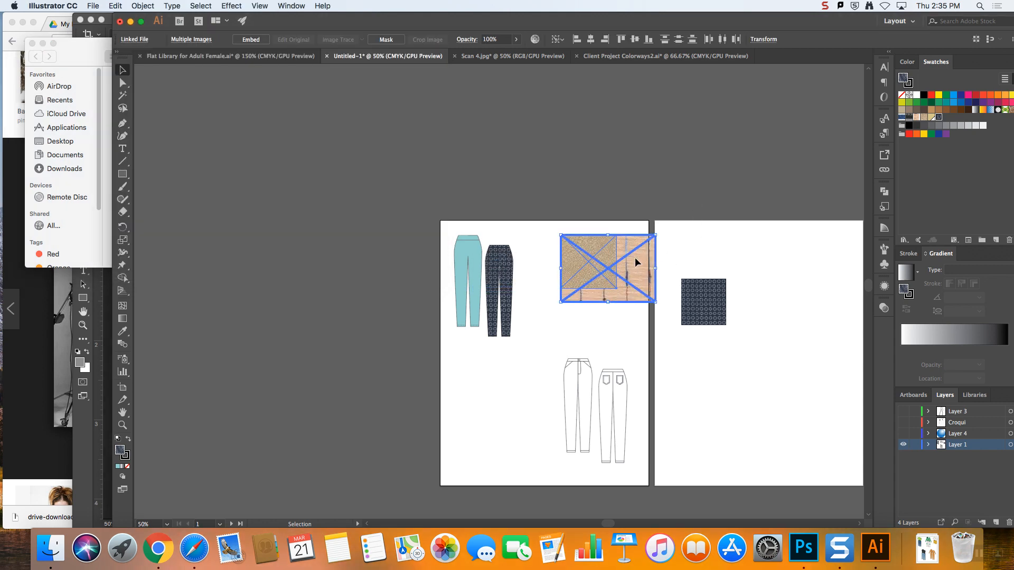
- Move the striped and leather swatches apart onto the second artboard, leaving the striped swatch selected
click(673, 263)
drag(646, 265, 834, 276)
drag(584, 267, 766, 407)
click(784, 276)
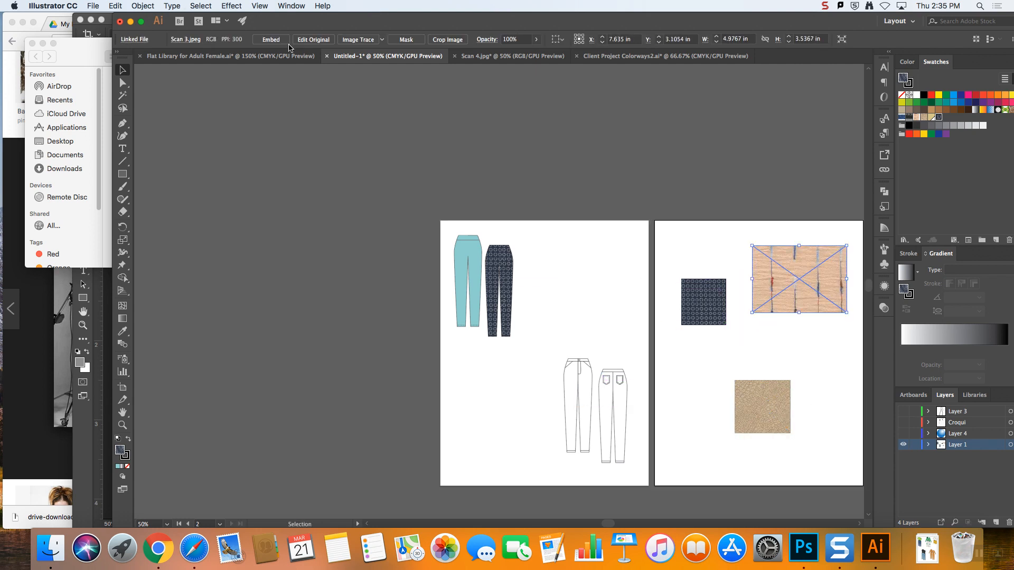
- Embed the linked striped and leather images in the Untitled-1 document and enlarge the Illustrator window to full size
click(271, 39)
click(783, 411)
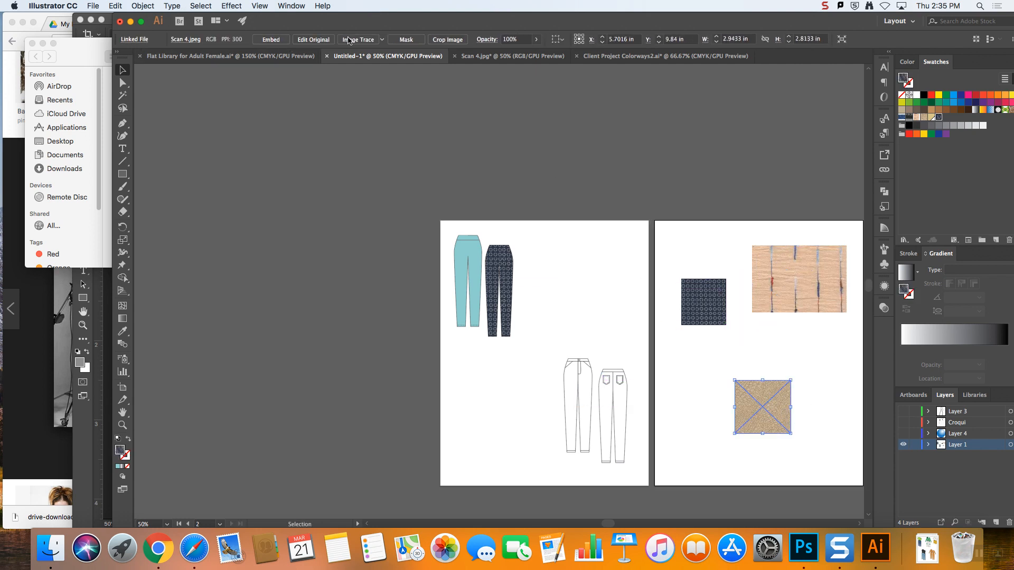
click(270, 39)
click(130, 22)
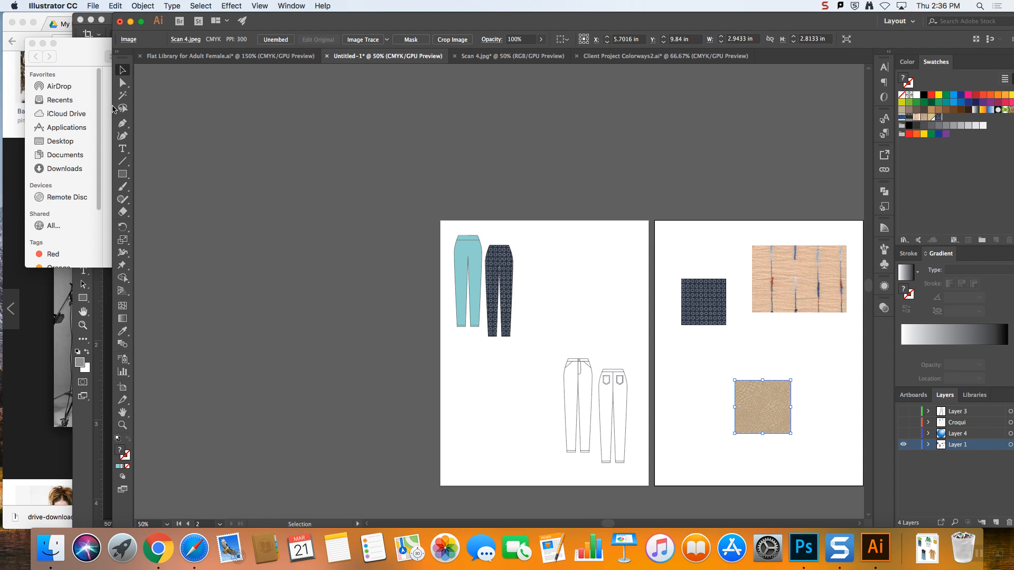
click(141, 21)
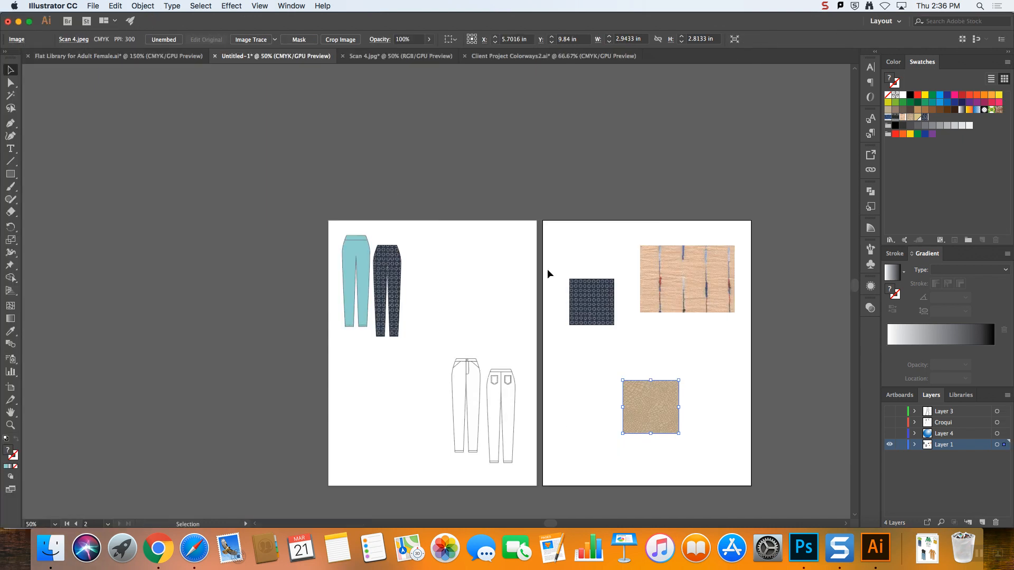
- Make a pattern swatch from the leather image on the second artboard
click(697, 369)
click(669, 406)
drag(750, 464, 581, 240)
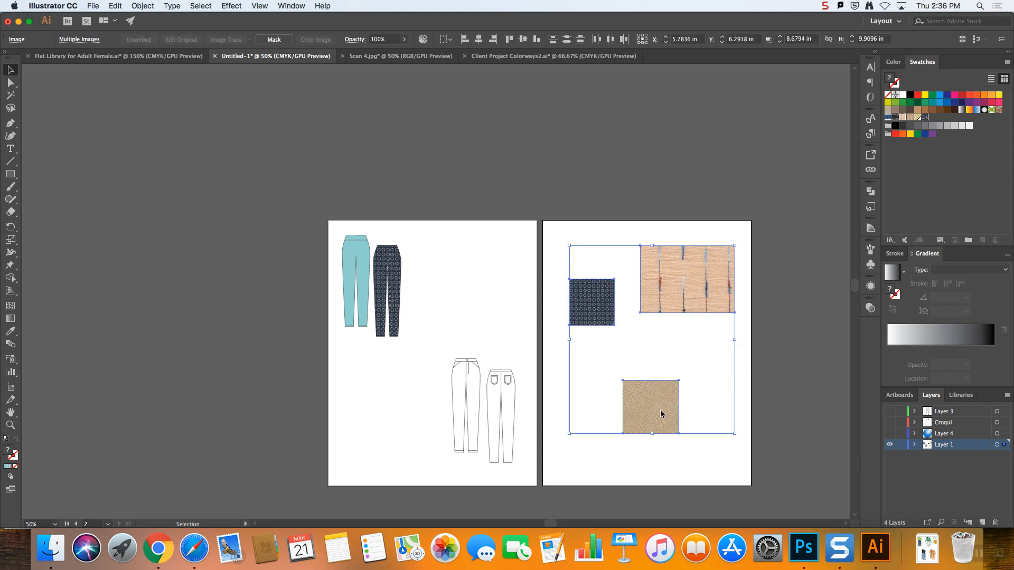
click(704, 372)
click(661, 410)
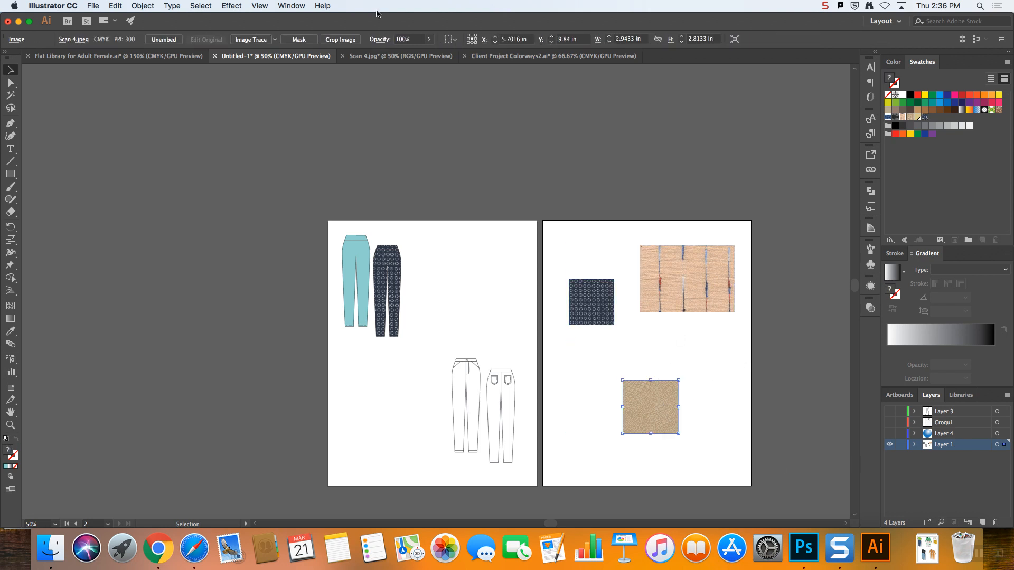
click(141, 6)
mouse_move(180, 250)
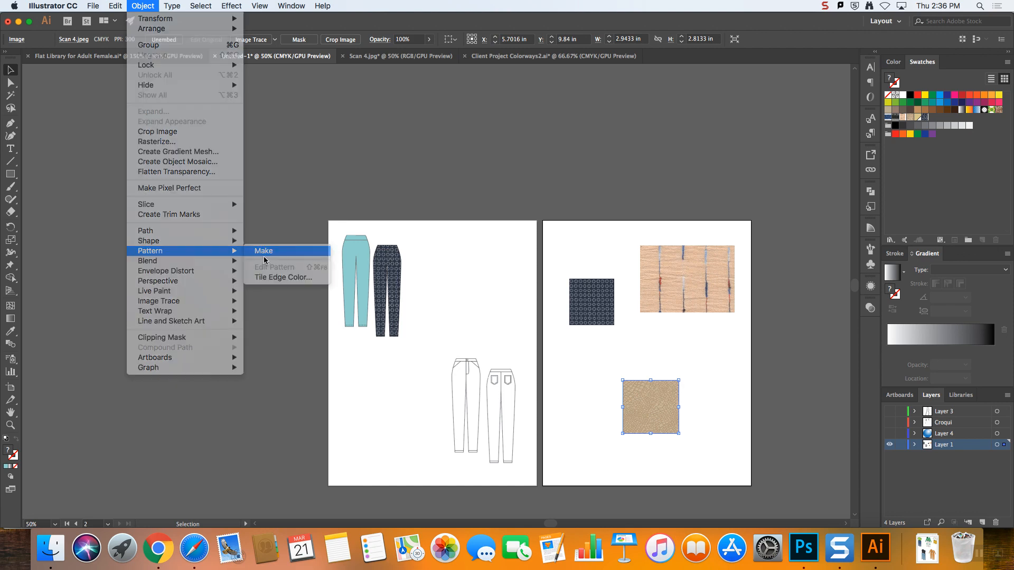
click(264, 259)
click(613, 296)
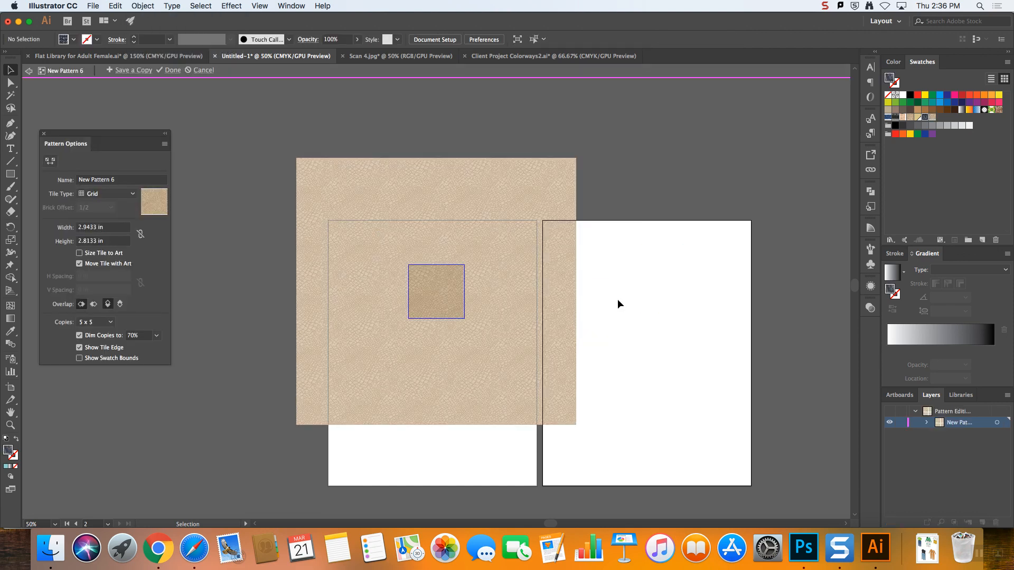
- Check the leather pattern's tile seams close up and exit pattern editing
key(super+equal)
key(super+equal)
key(super+equal)
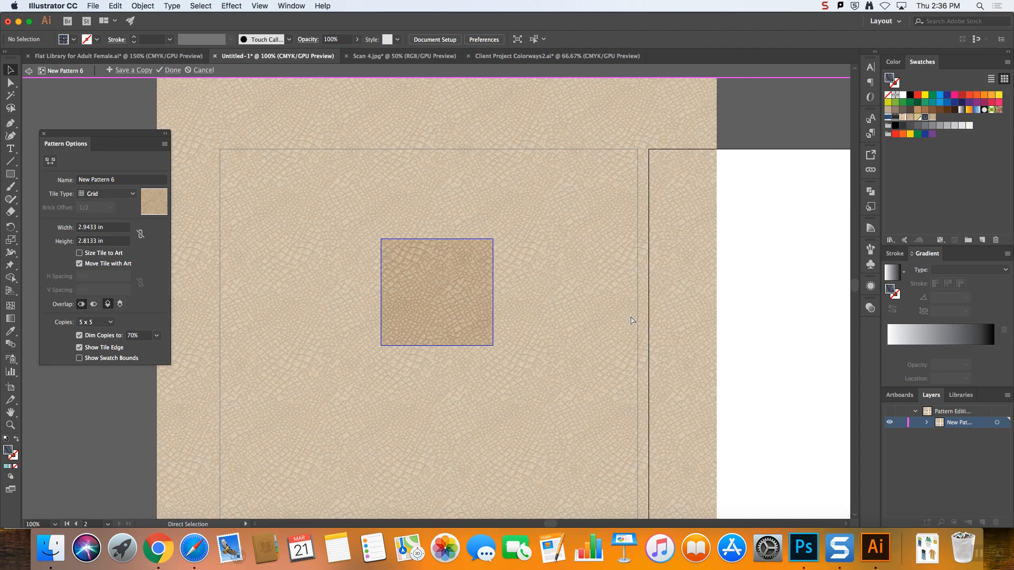
key(super+minus)
key(super+minus)
key(Escape)
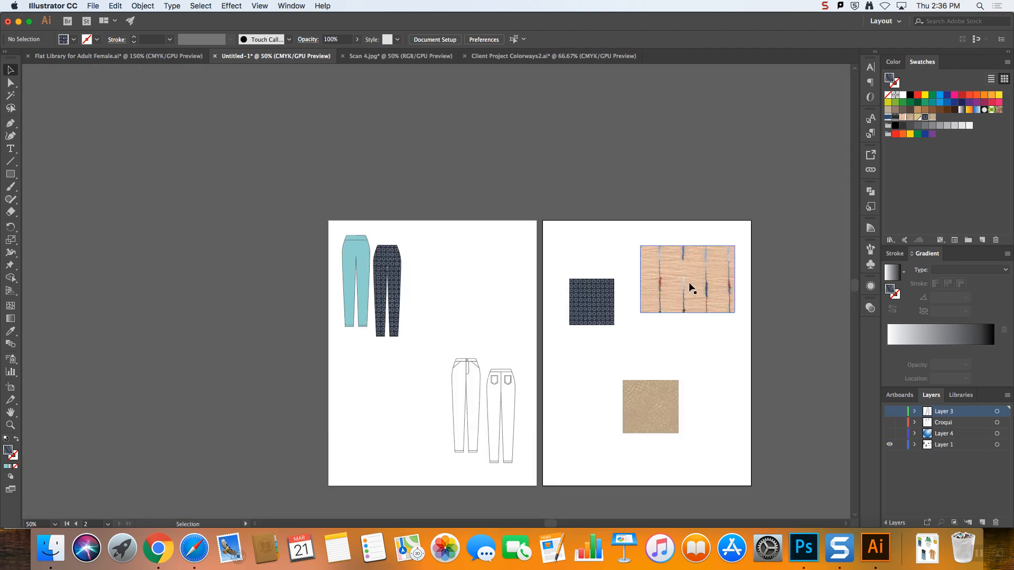
- Make a pattern swatch from the striped fabric image on the second artboard
click(689, 282)
click(141, 5)
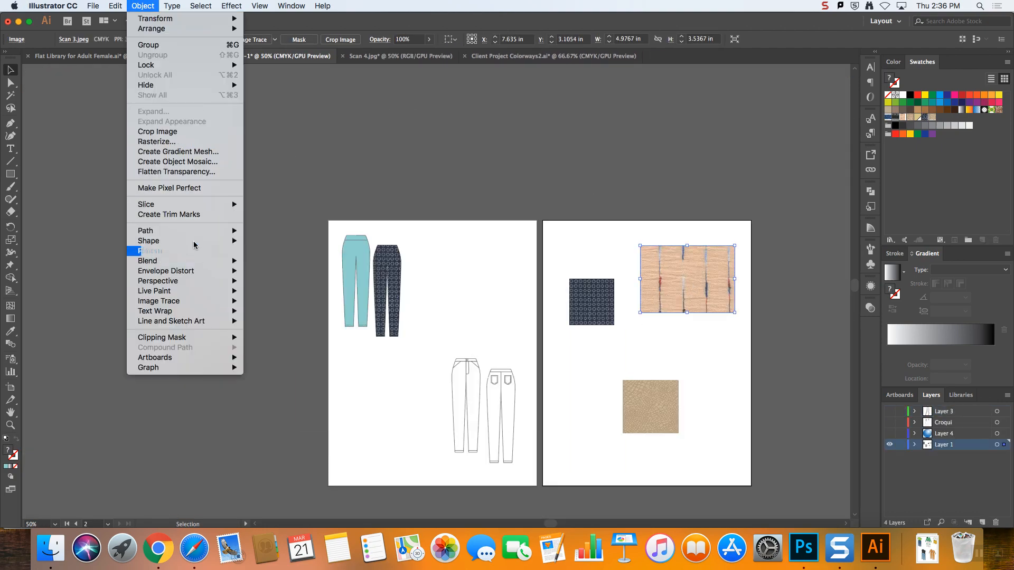
mouse_move(195, 252)
click(280, 251)
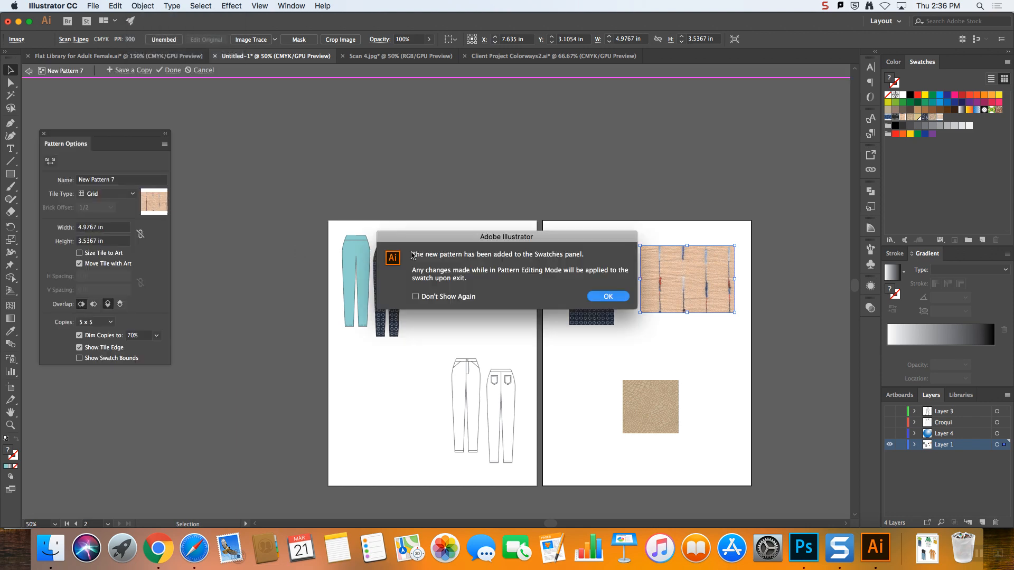
click(600, 295)
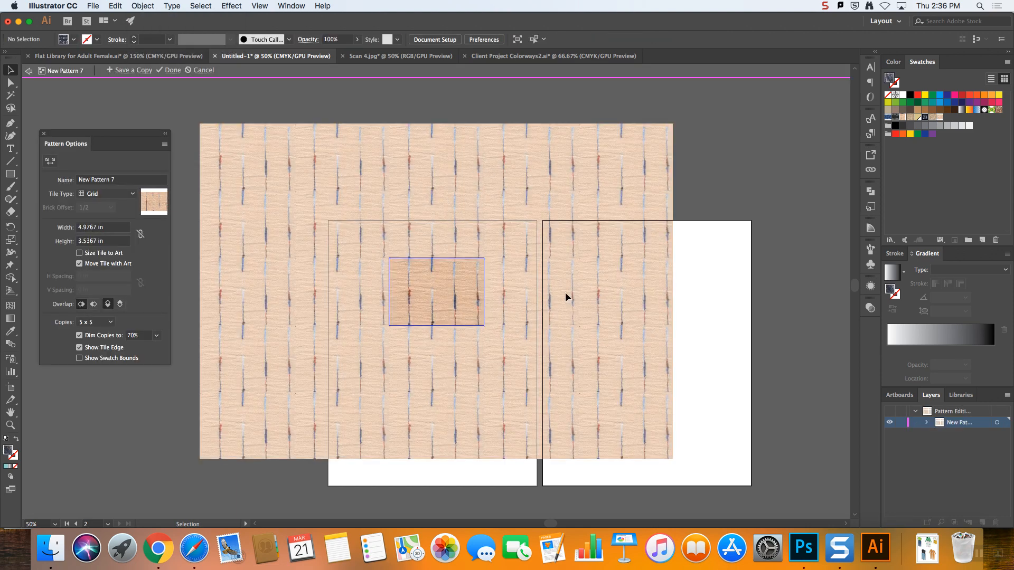
- Check the striped pattern's tile seams close up and finish pattern editing
key(super+equal)
key(super+equal)
key(super+equal)
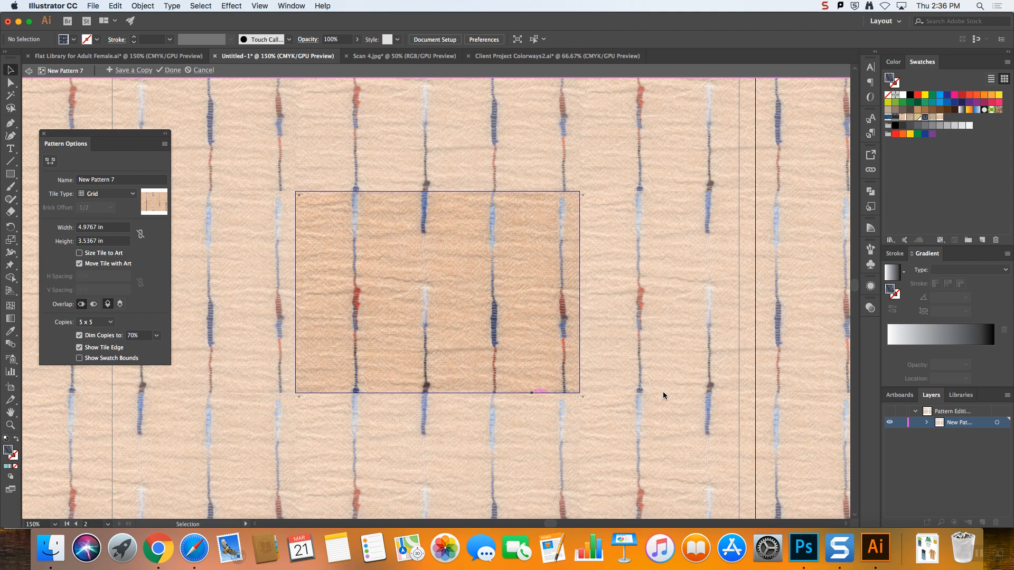
key(super+minus)
key(super+minus)
key(super+minus)
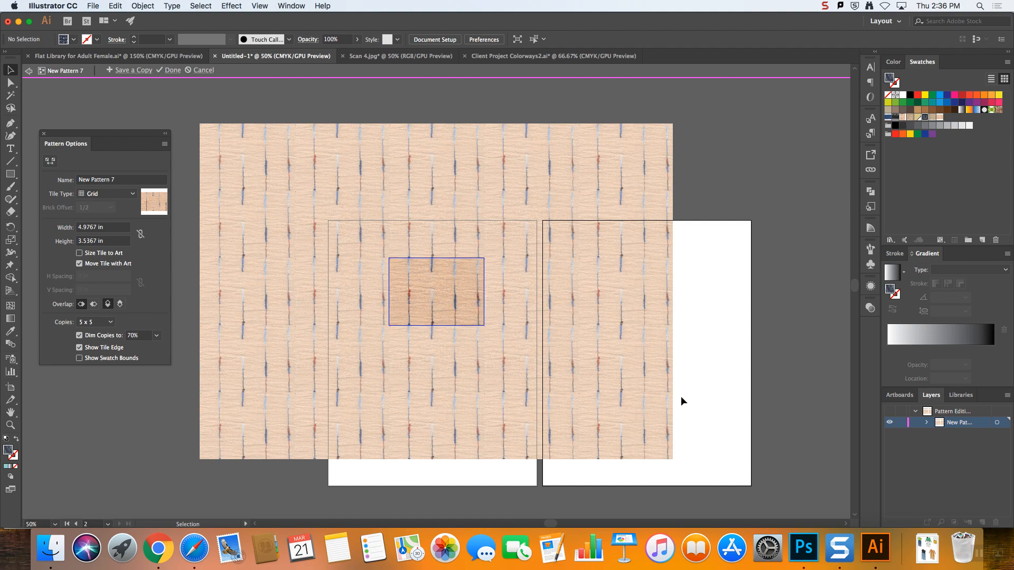
click(173, 71)
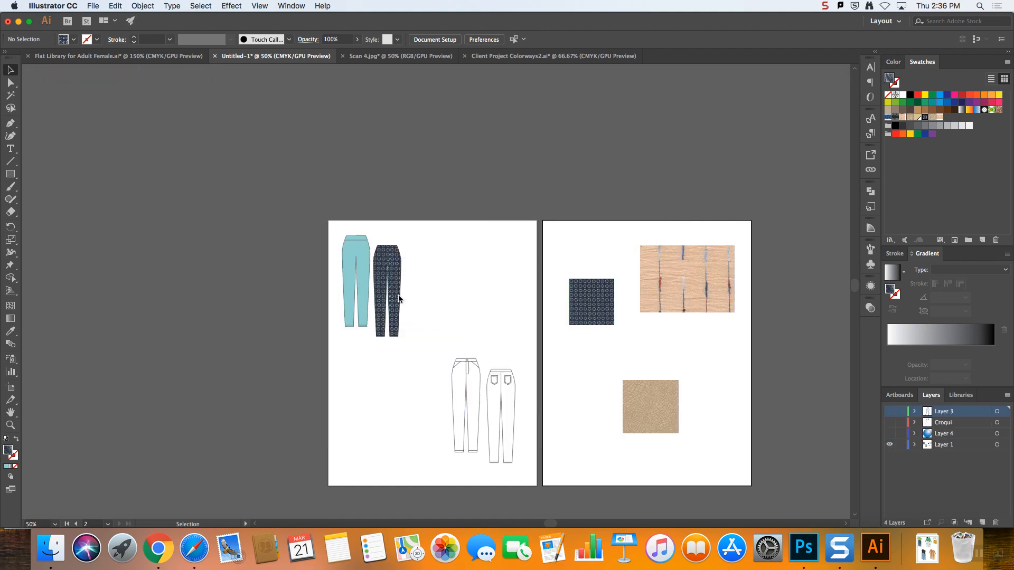
- Fill the teal pants flat on the first artboard with the new striped fabric pattern
click(365, 285)
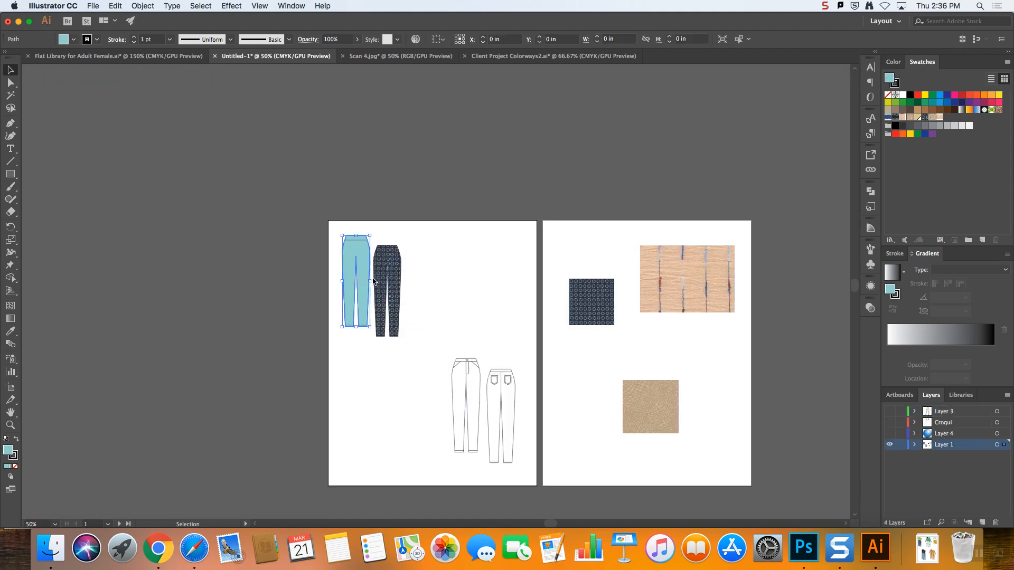
click(940, 117)
click(457, 247)
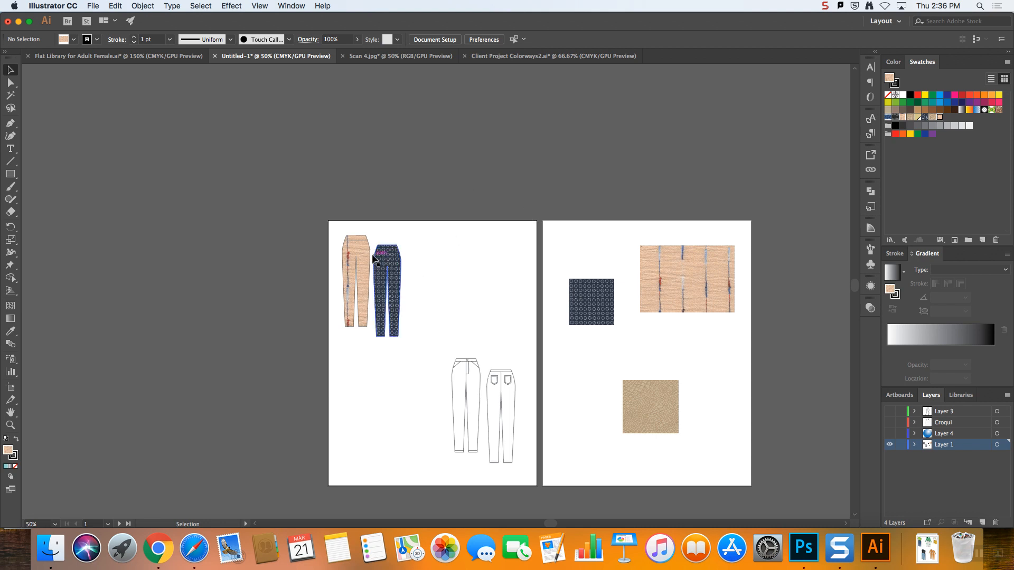
- Copy the striped pants from Untitled-1 and paste them into the Flat Library for Adult Female document
key(super+equal)
key(super+equal)
key(v)
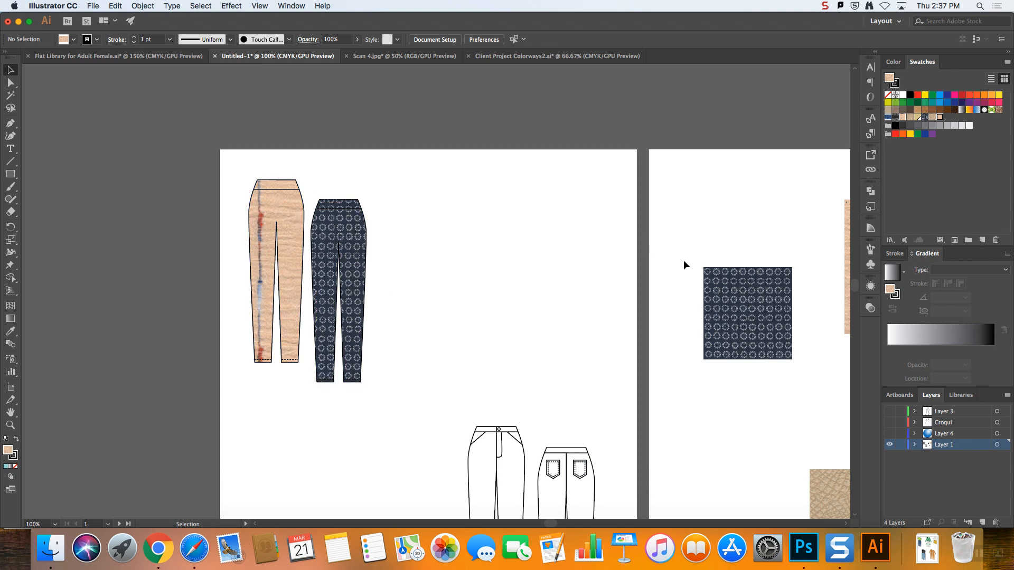
drag(229, 204, 258, 238)
key(a)
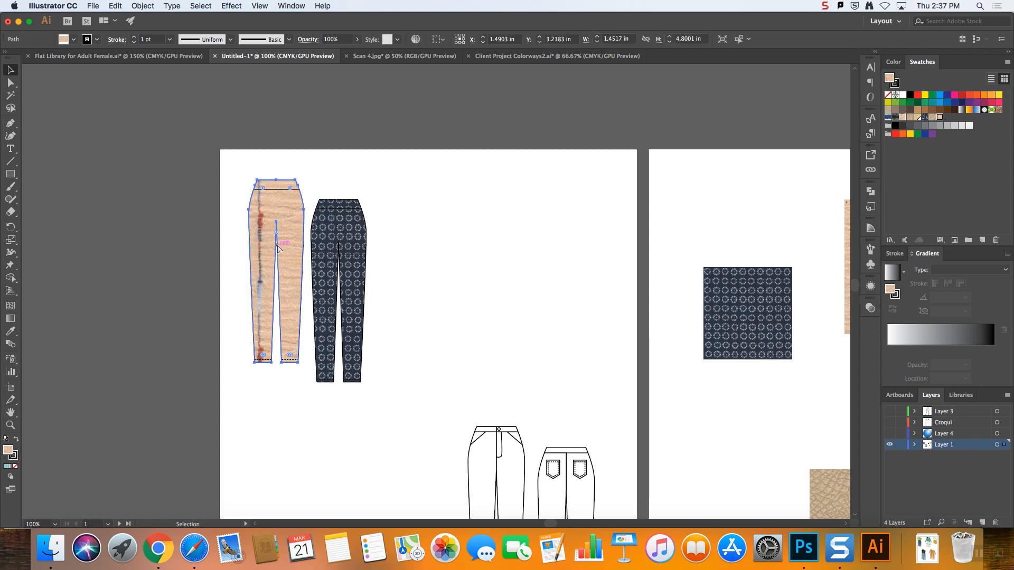
click(127, 57)
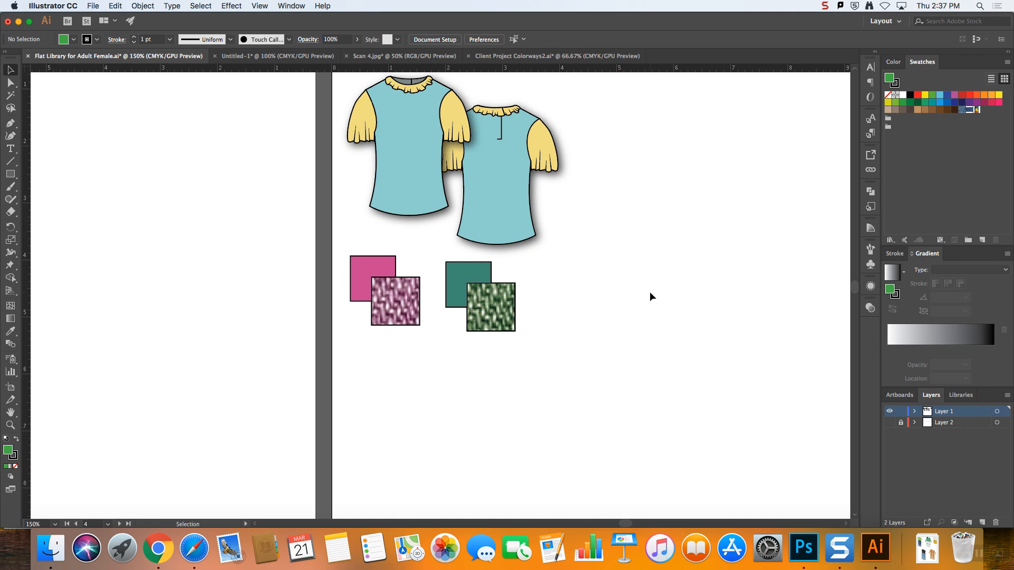
scroll(649, 293, down, 1)
key(super+v)
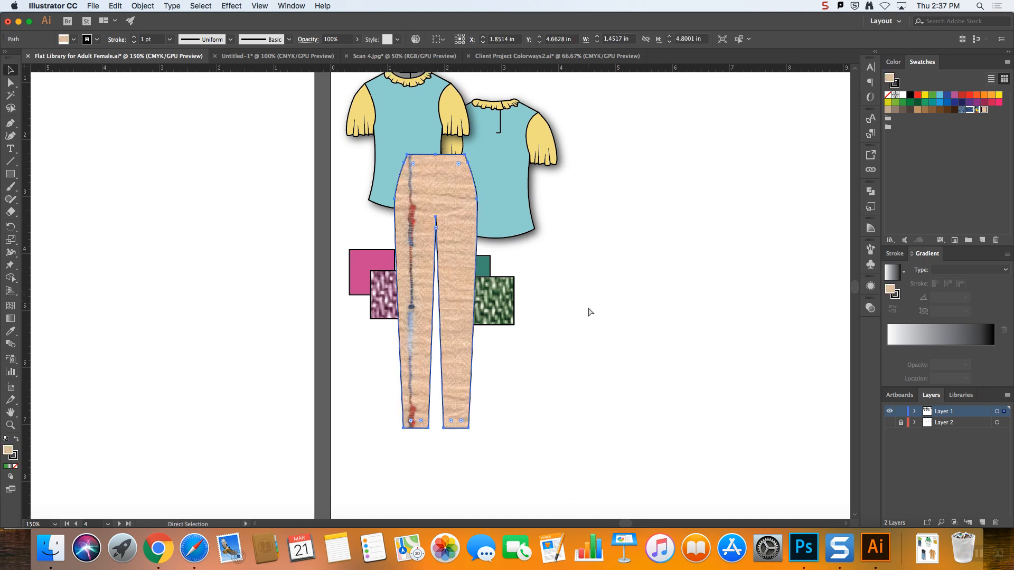
- Move the pasted striped pants onto the white skirt's artboard, then delete them, keeping only their pattern swatch in the document
key(super+minus)
key(super+minus)
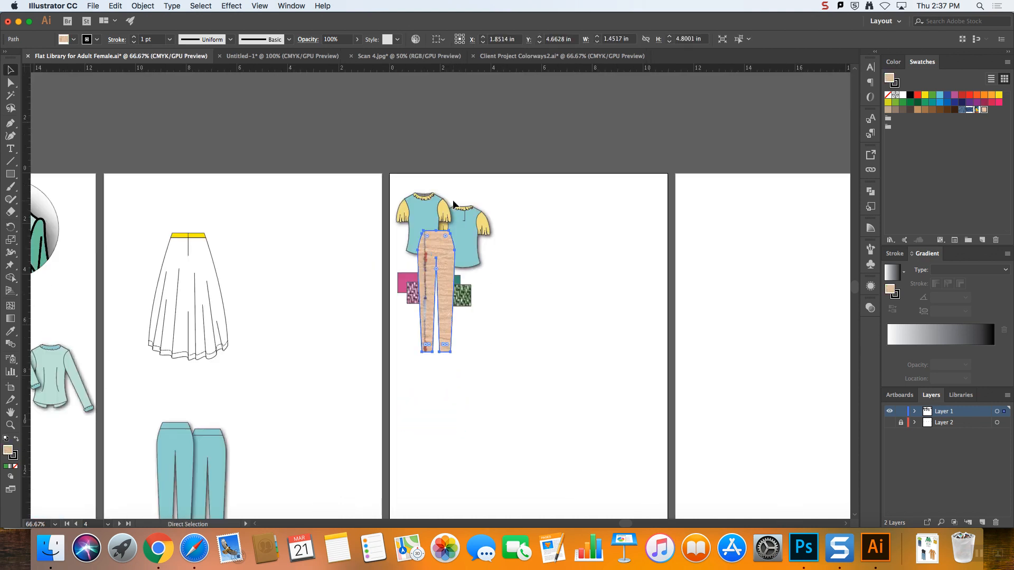
drag(442, 252, 346, 242)
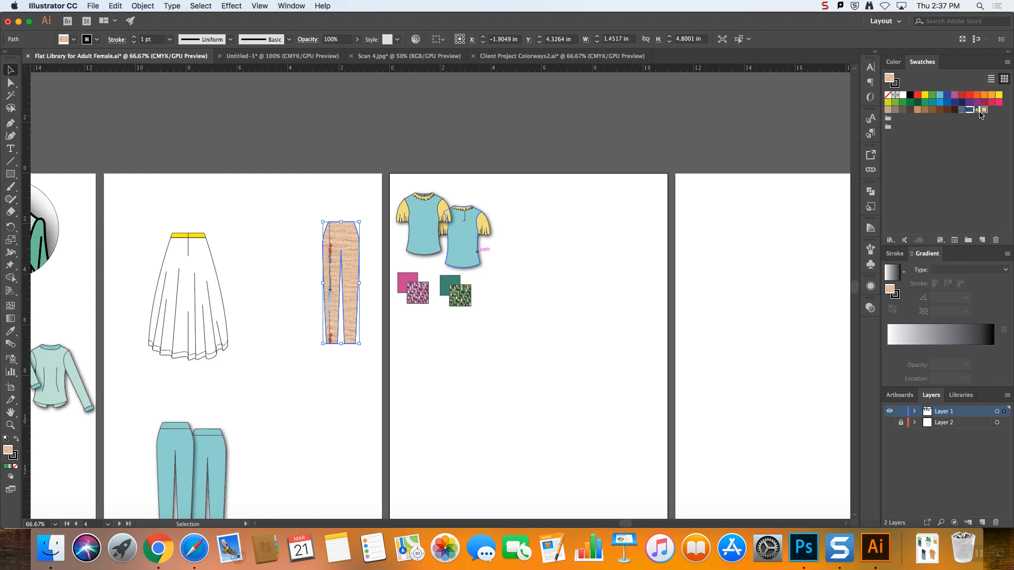
click(312, 187)
click(342, 245)
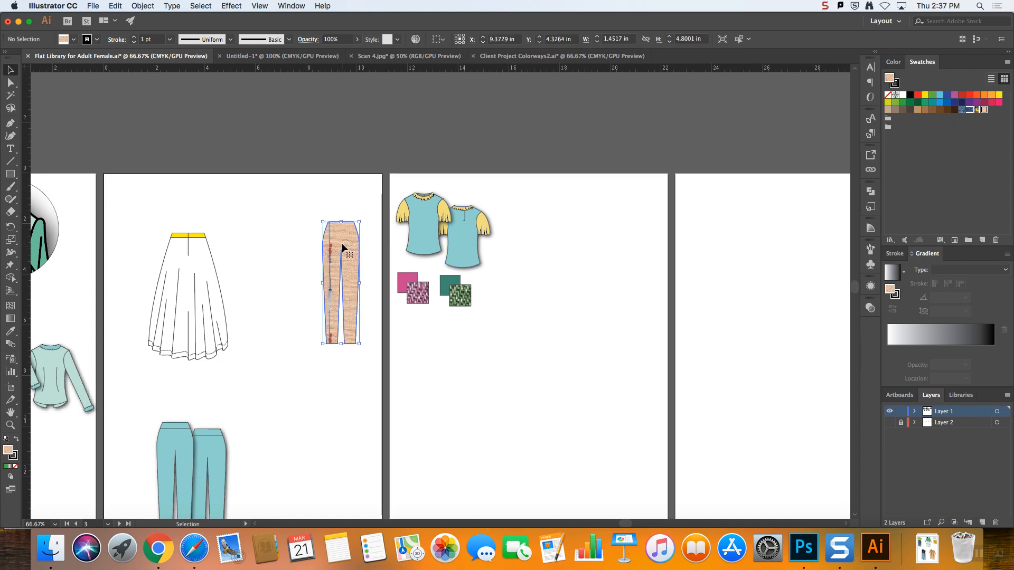
key(Delete)
- Place a copy of the white skirt on the artboard with the blue and yellow tops
click(211, 253)
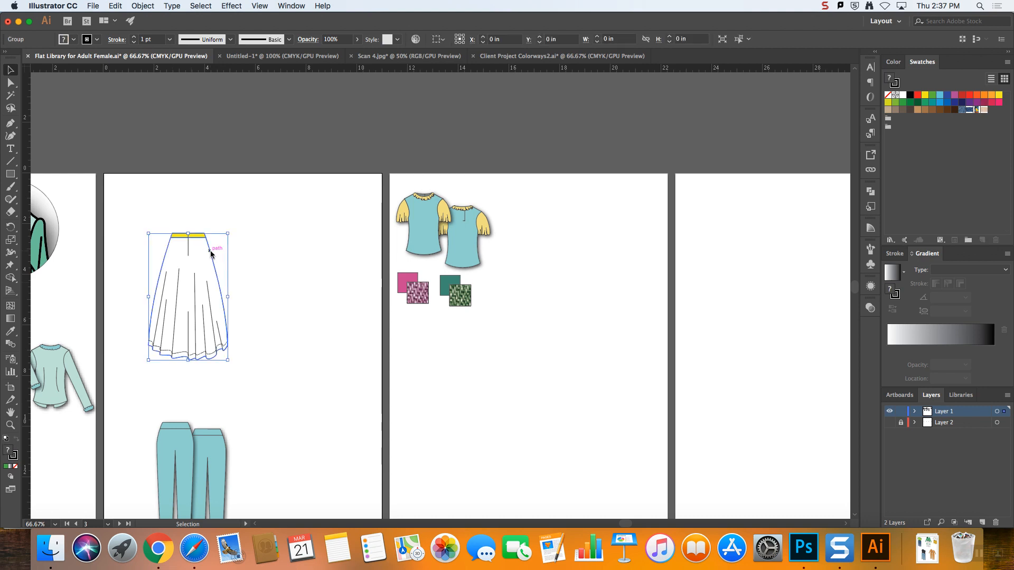
click(151, 224)
key(super+z)
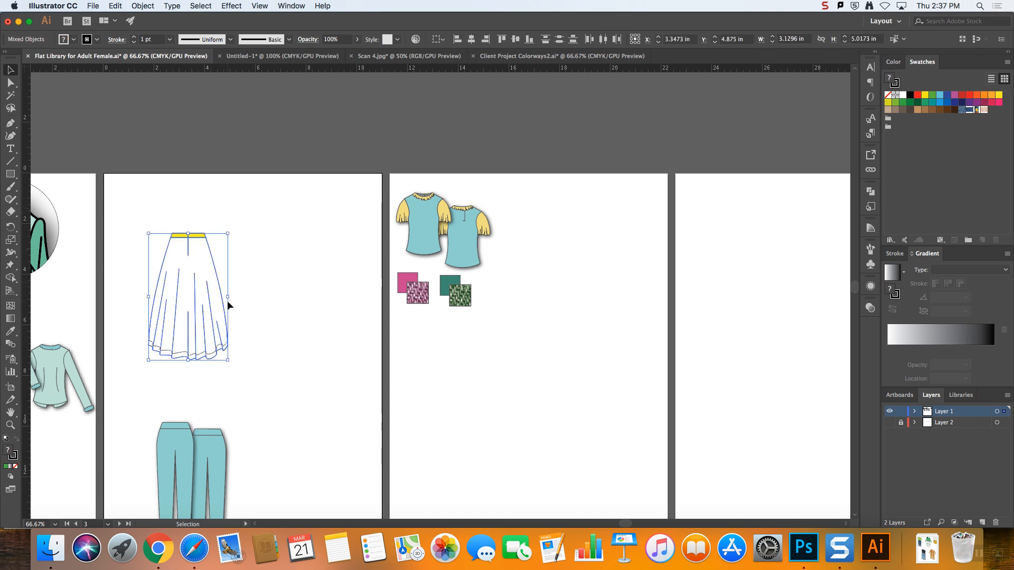
drag(215, 257, 579, 321)
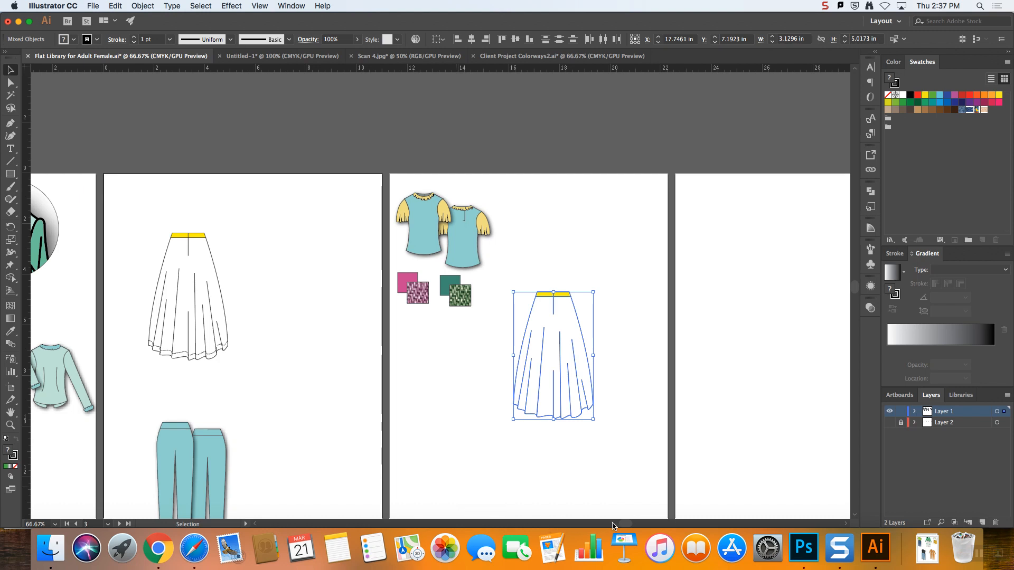
- Copy the yellow skirt from the Puerto Rico Vacation artboard and place it beside the copied white skirt
drag(626, 524, 574, 525)
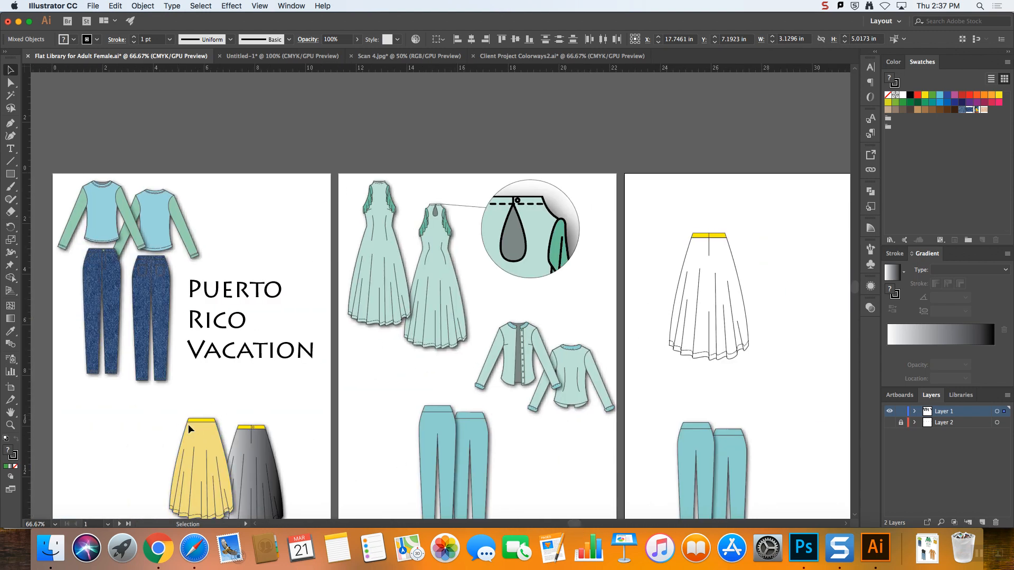
click(188, 423)
click(167, 439)
click(207, 444)
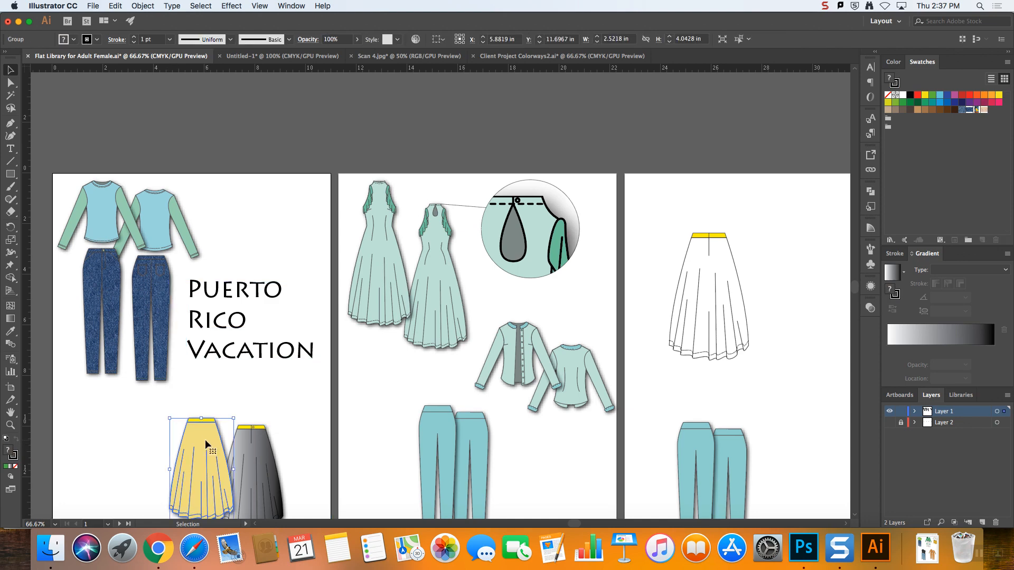
key(a)
key(v)
scroll(585, 517, right, 10)
scroll(618, 523, right, 10)
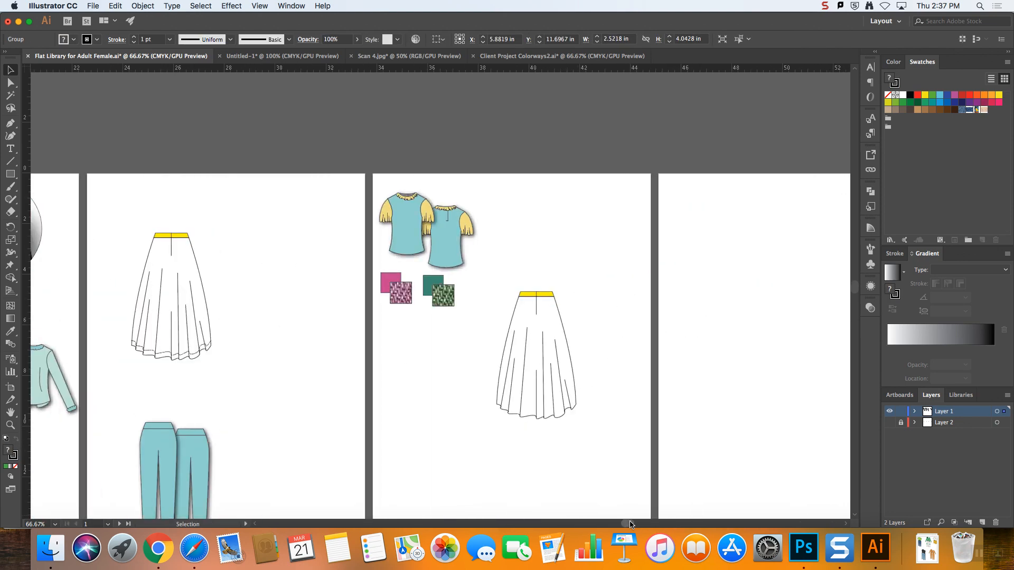
key(super+v)
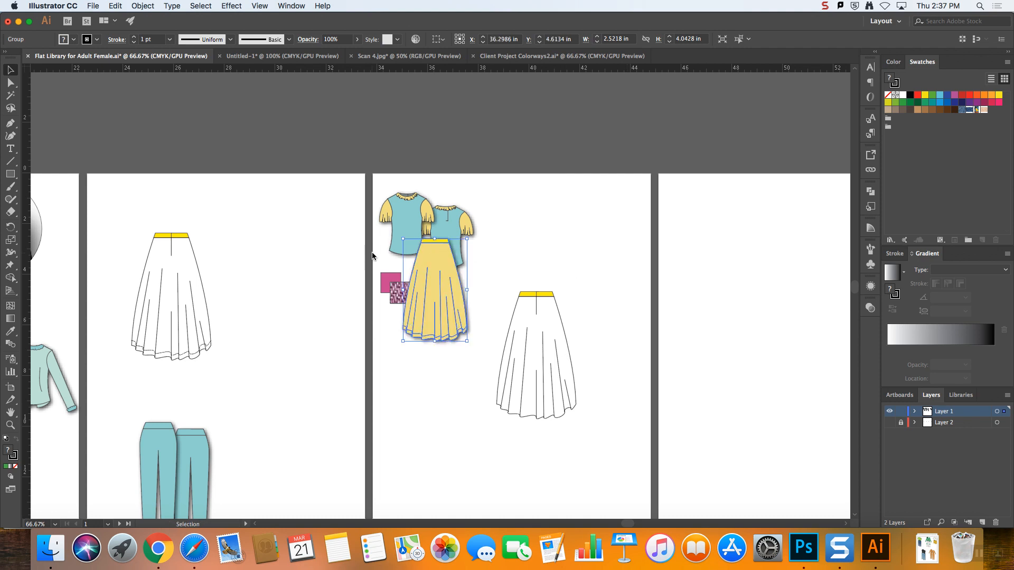
drag(438, 270, 613, 331)
click(594, 401)
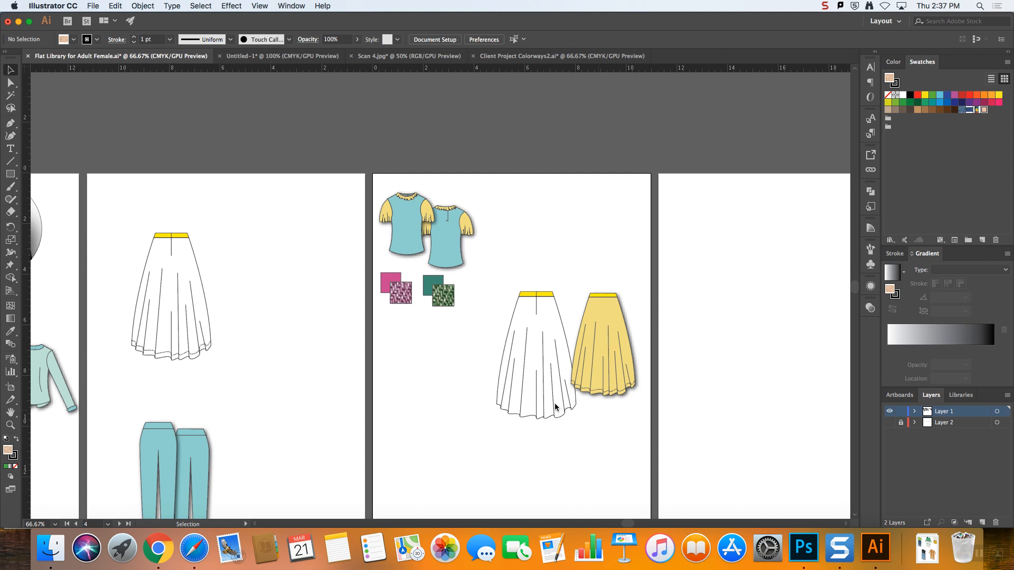
- Scale the copied white skirt down to about the size of the yellow skirt beside it
click(559, 418)
drag(487, 270, 564, 401)
click(604, 267)
- Isolate the copied white skirt's group and fill its body with the striped fabric pattern
click(553, 320)
double_click(553, 315)
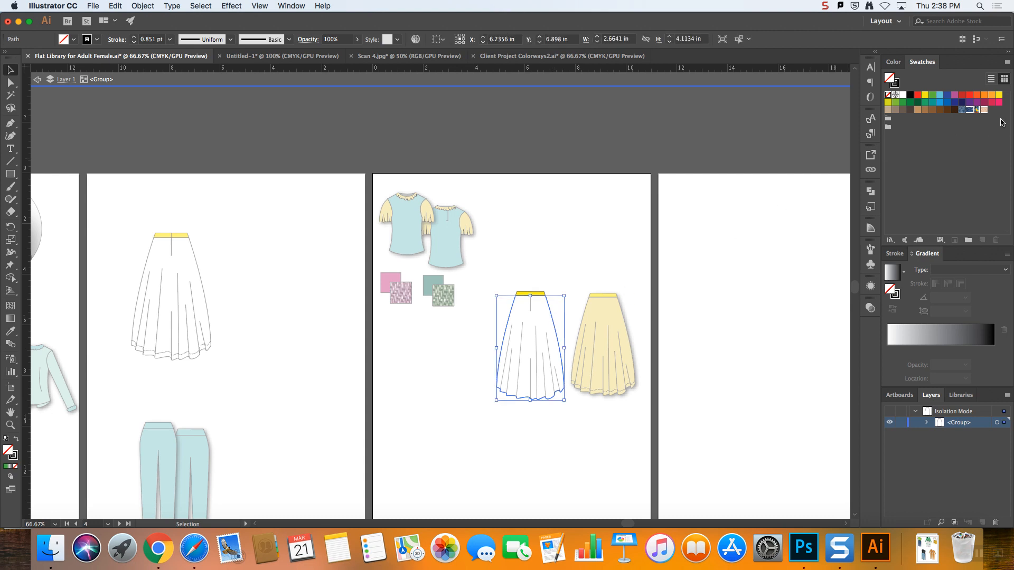
click(984, 111)
- Scale only the skirt's pattern fill to 43%, with Transform Objects and Scale Strokes & Effects off and Transform Patterns on
right_click(533, 334)
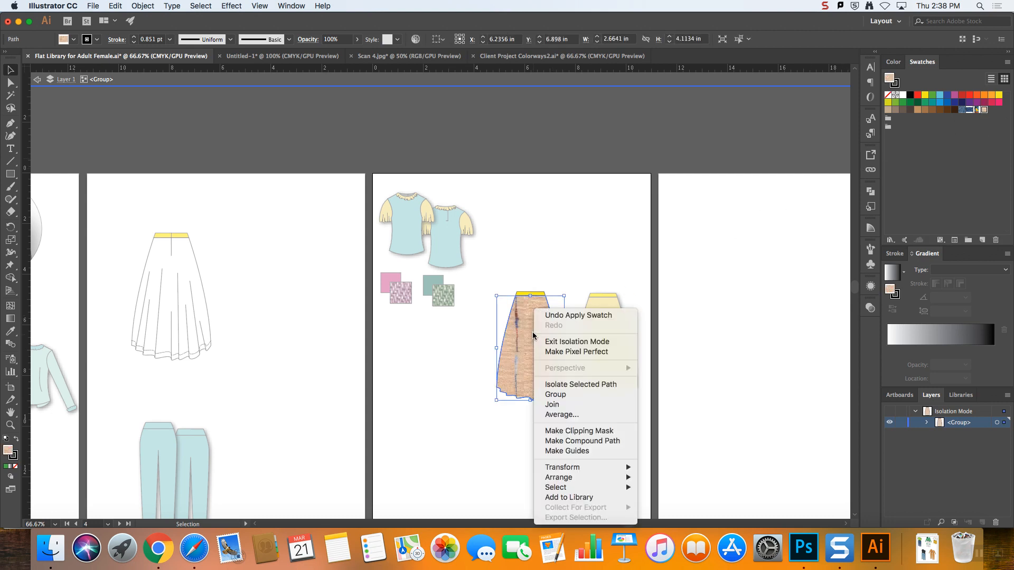
mouse_move(616, 470)
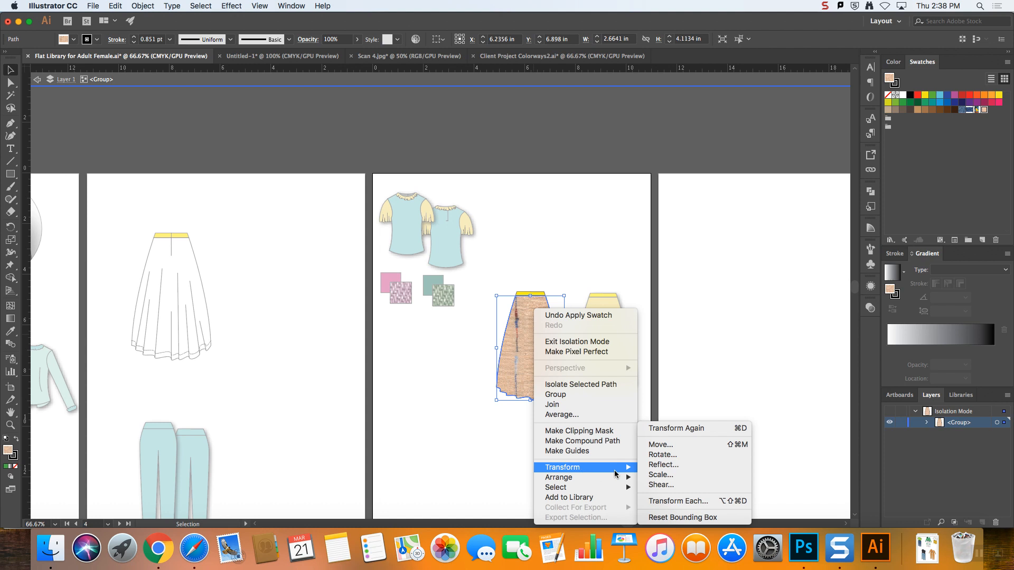
click(659, 475)
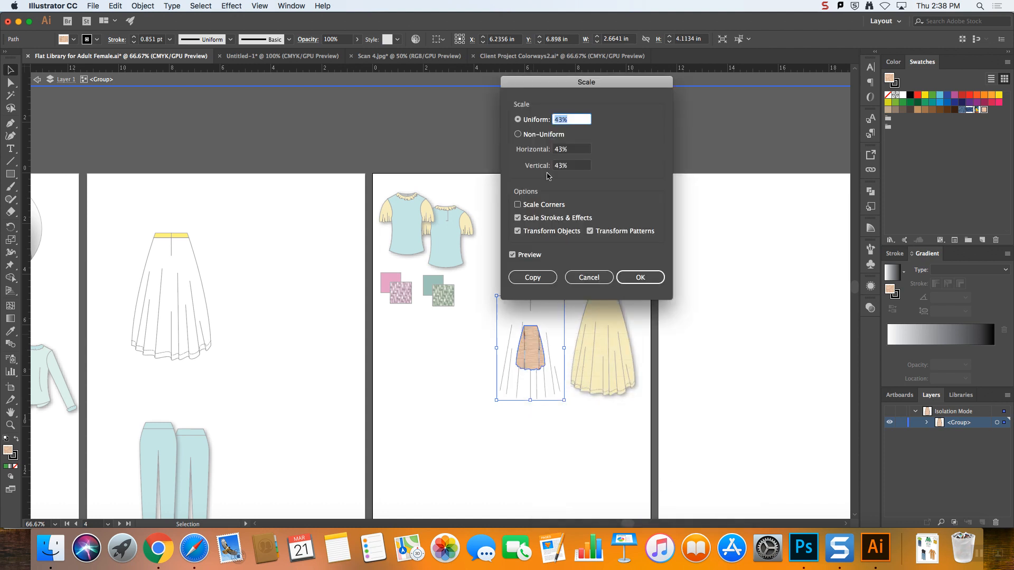
click(517, 232)
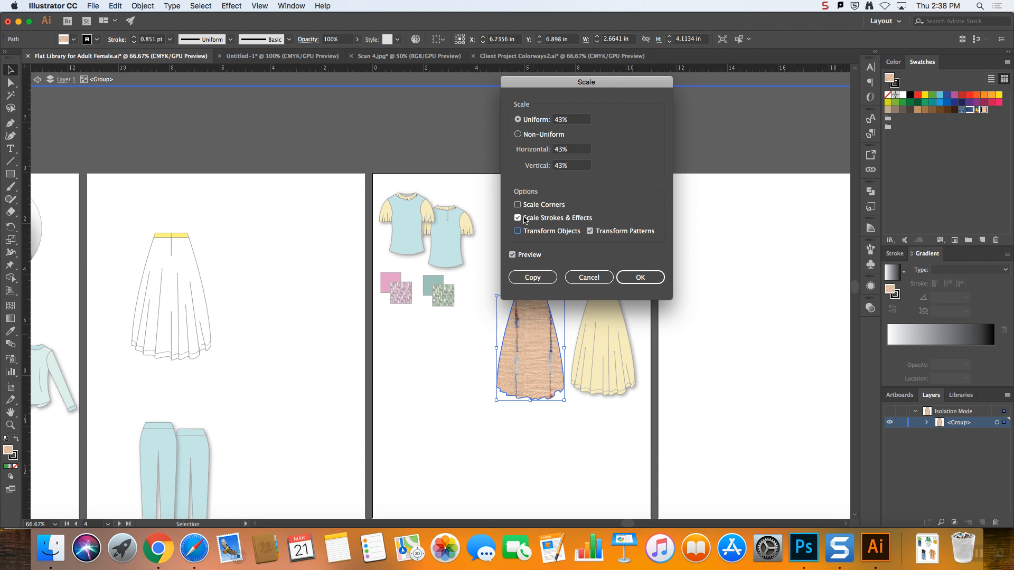
drag(551, 82, 682, 63)
click(649, 199)
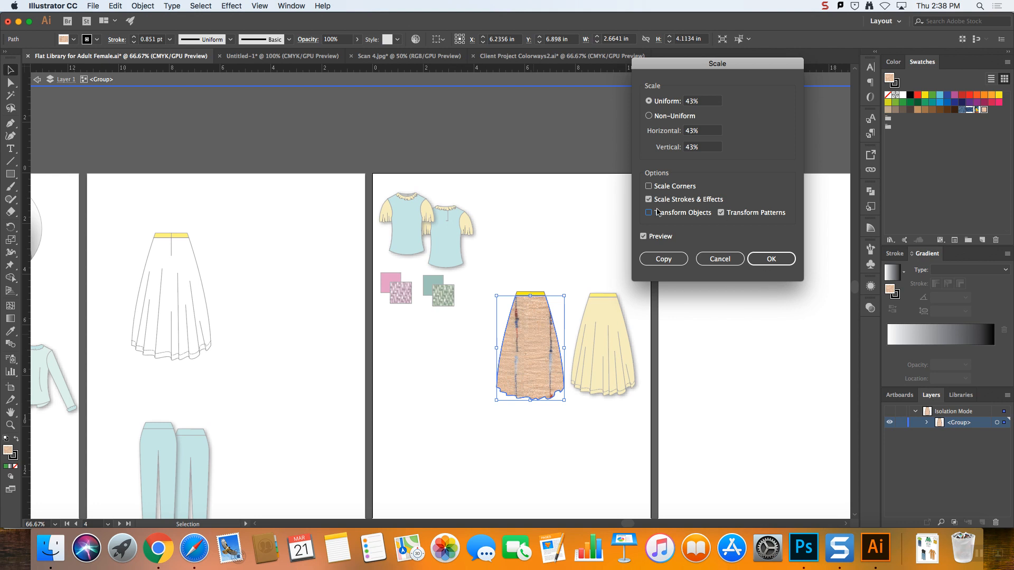
click(772, 258)
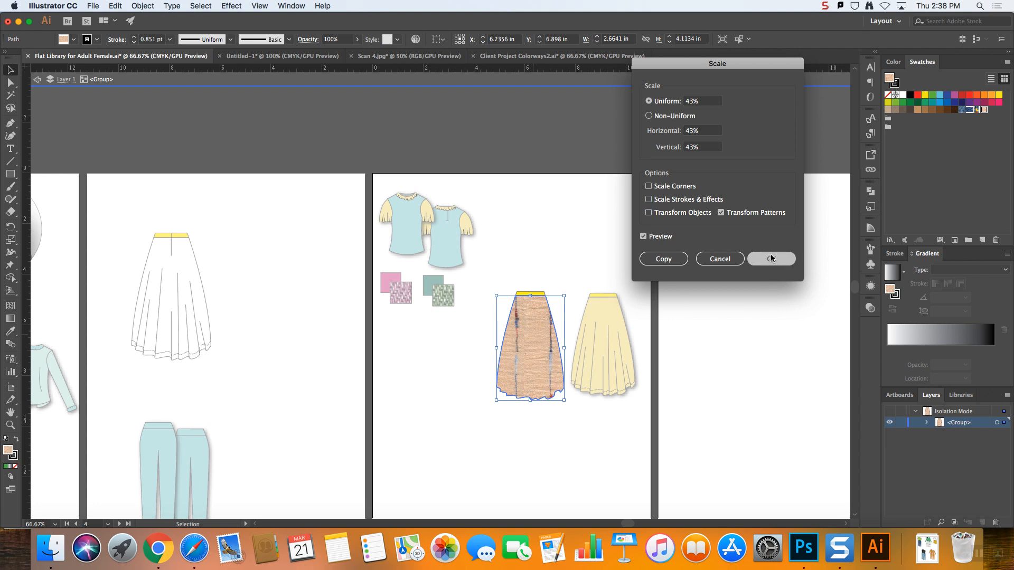
- Scale only the skirt's striped pattern fill again, using a uniform scale of 11%
right_click(530, 330)
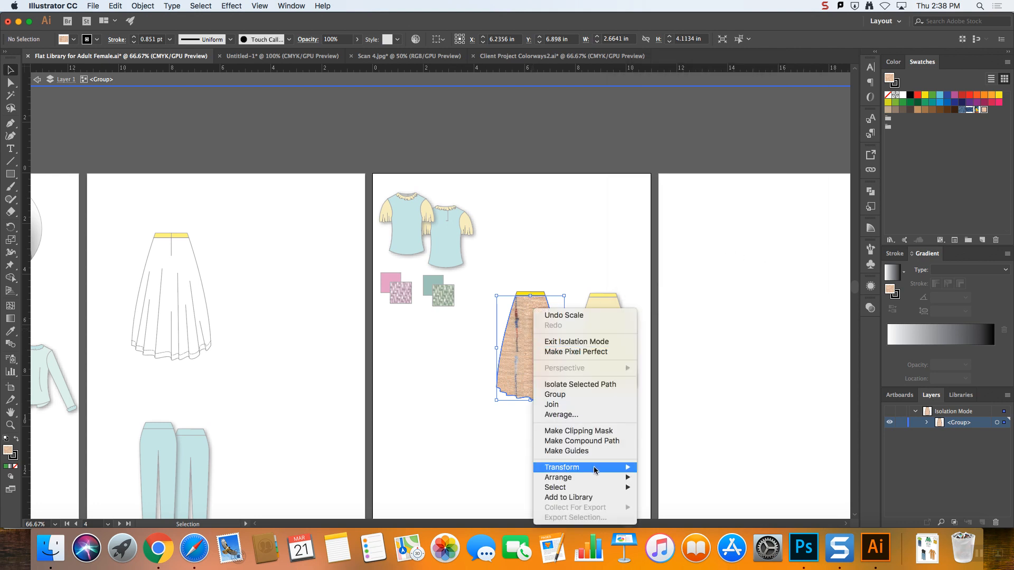
mouse_move(594, 468)
click(675, 475)
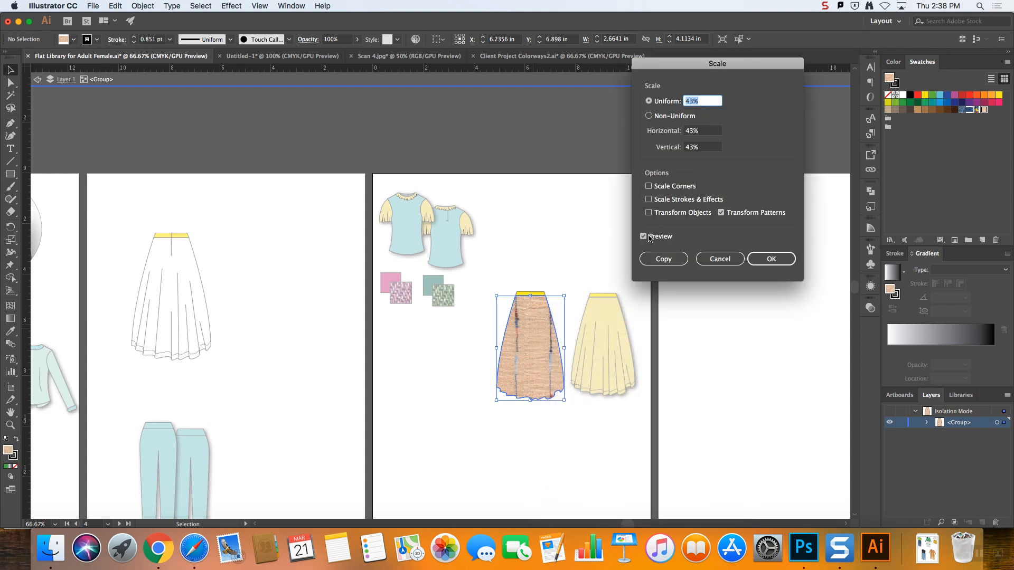
click(644, 237)
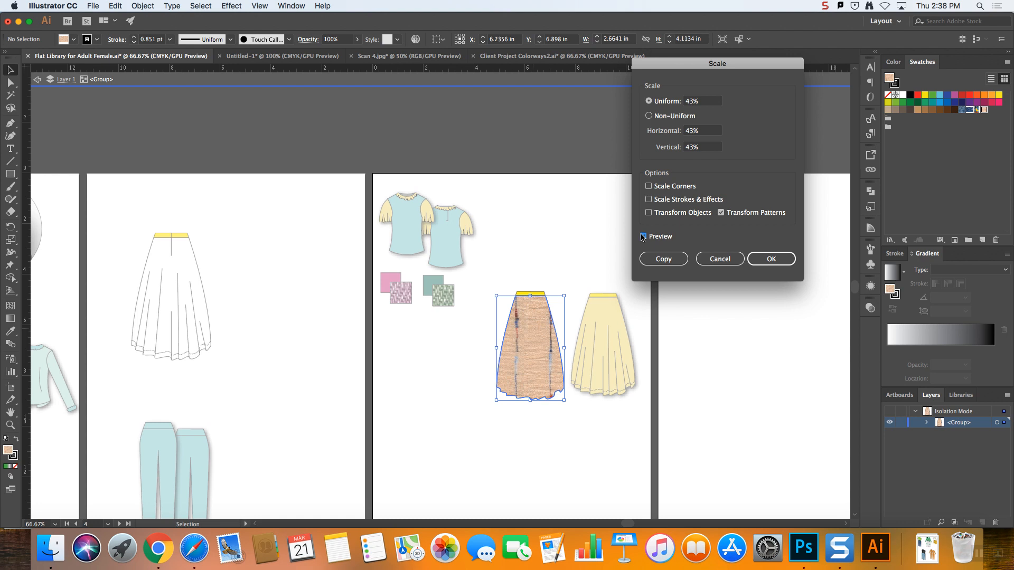
click(705, 103)
click(644, 236)
double_click(704, 101)
text(131)
text(6)
text(11)
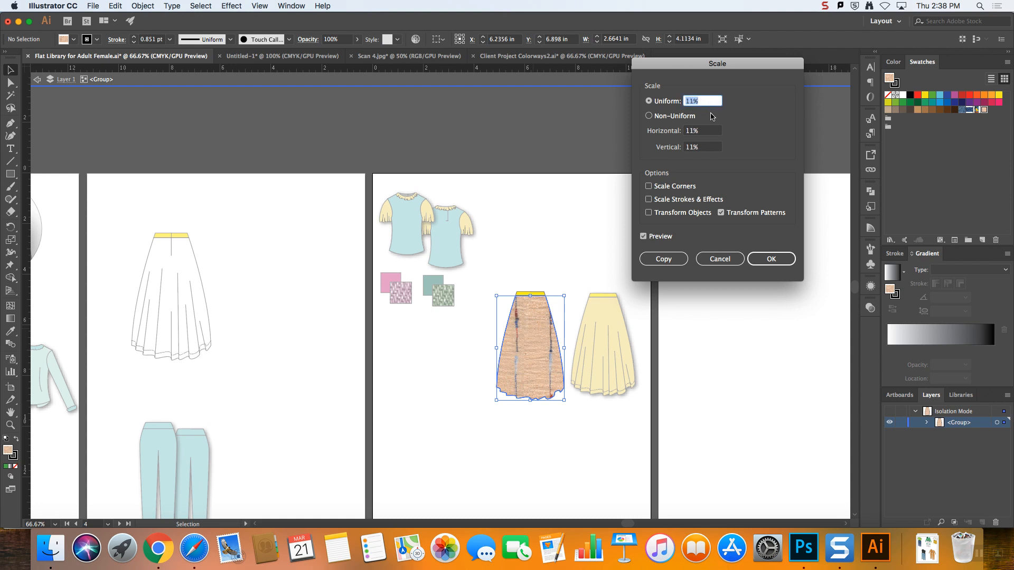
click(769, 260)
- Clear the striped fill from the skirt body, fill it with the dark denim pattern, and exit isolation
key(a)
key(slash)
key(v)
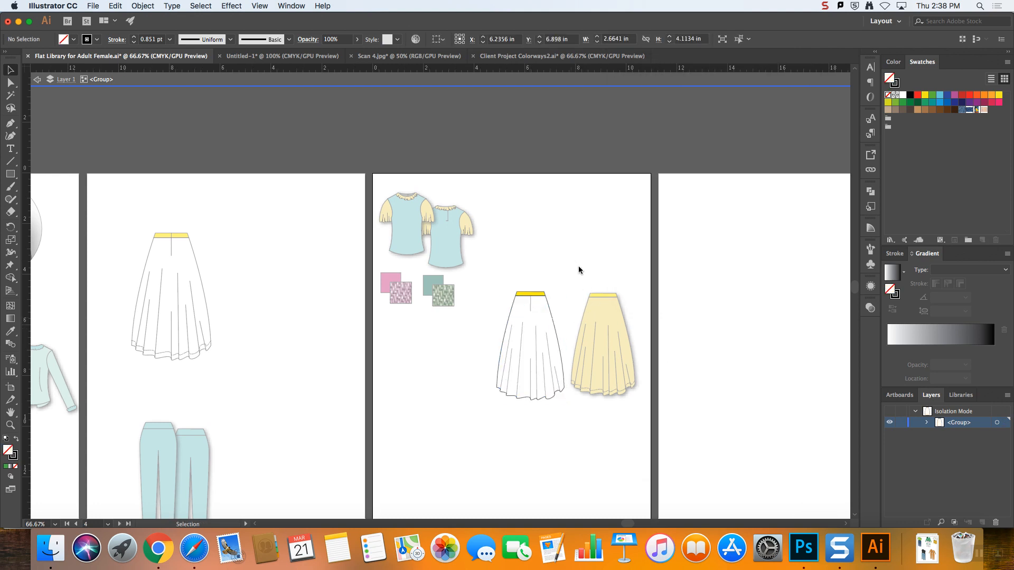
click(577, 264)
click(553, 316)
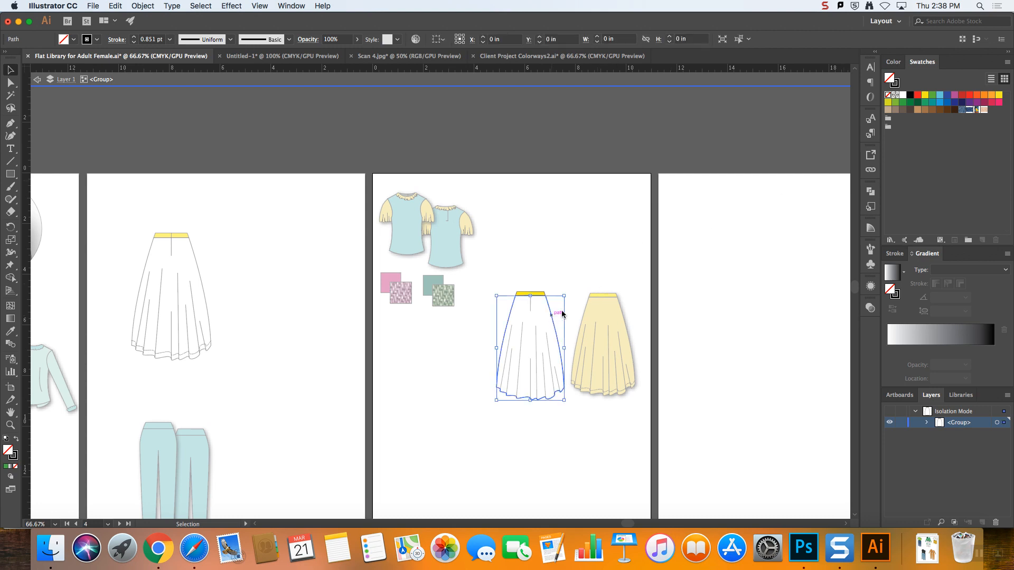
click(970, 109)
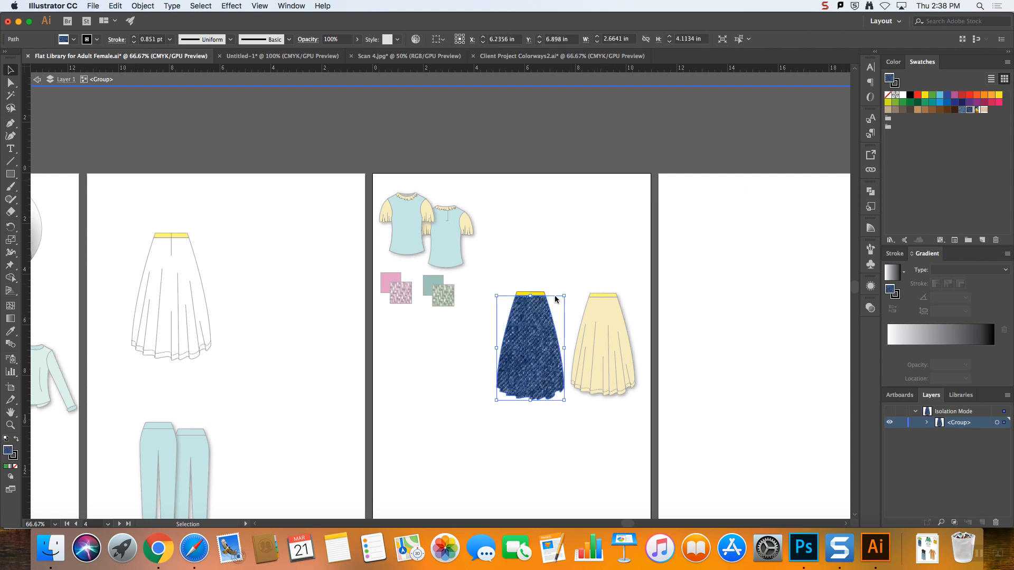
click(579, 299)
double_click(581, 299)
key(super+equal)
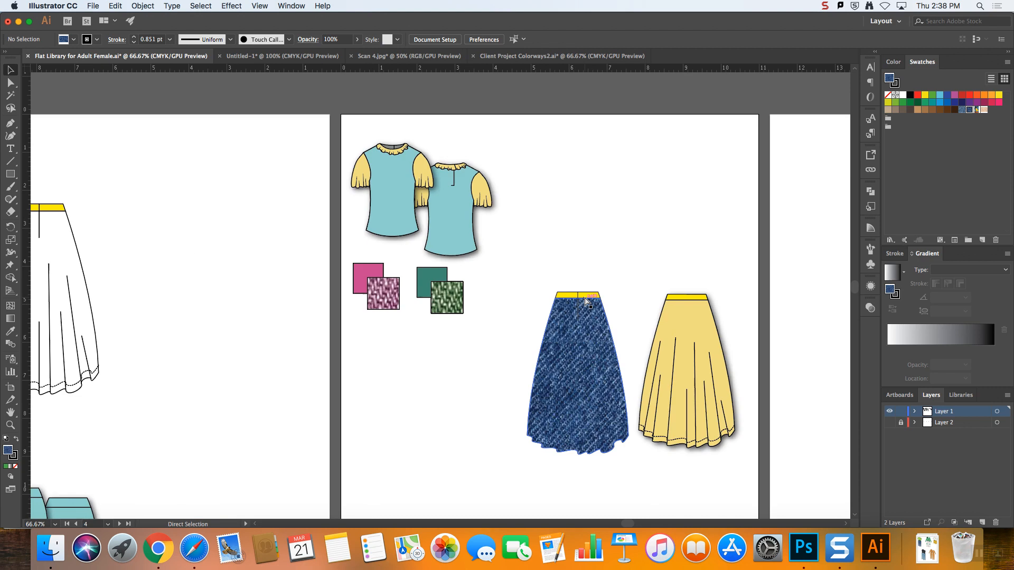
- Try to fill the entire yellow skirt group with the light denim pattern
click(702, 324)
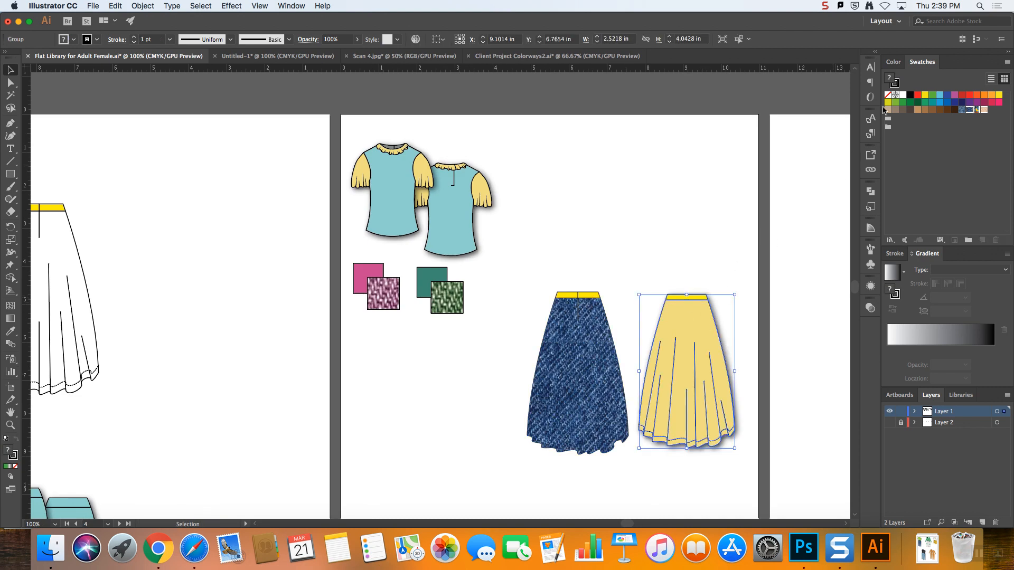
click(963, 110)
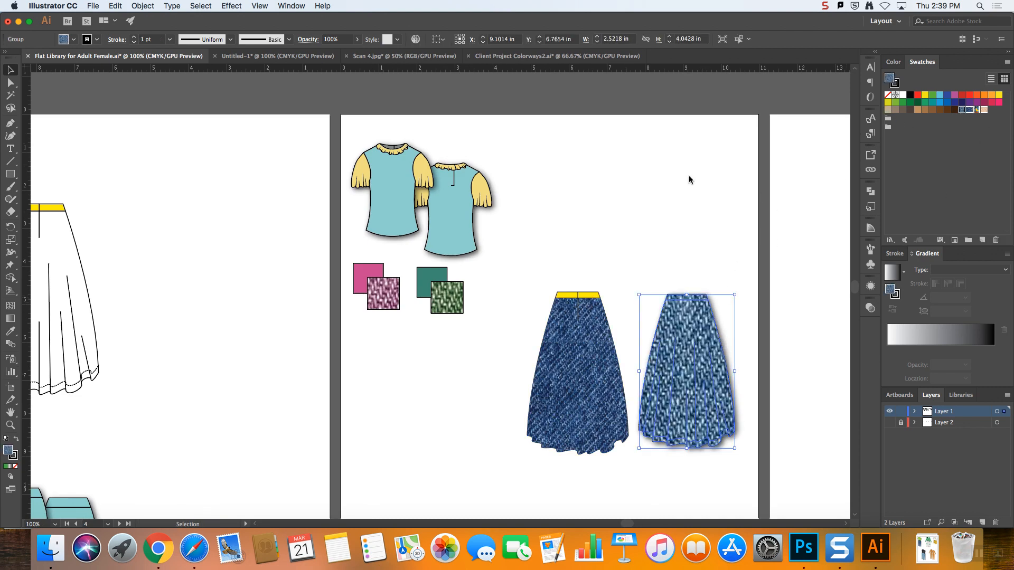
click(702, 254)
key(a)
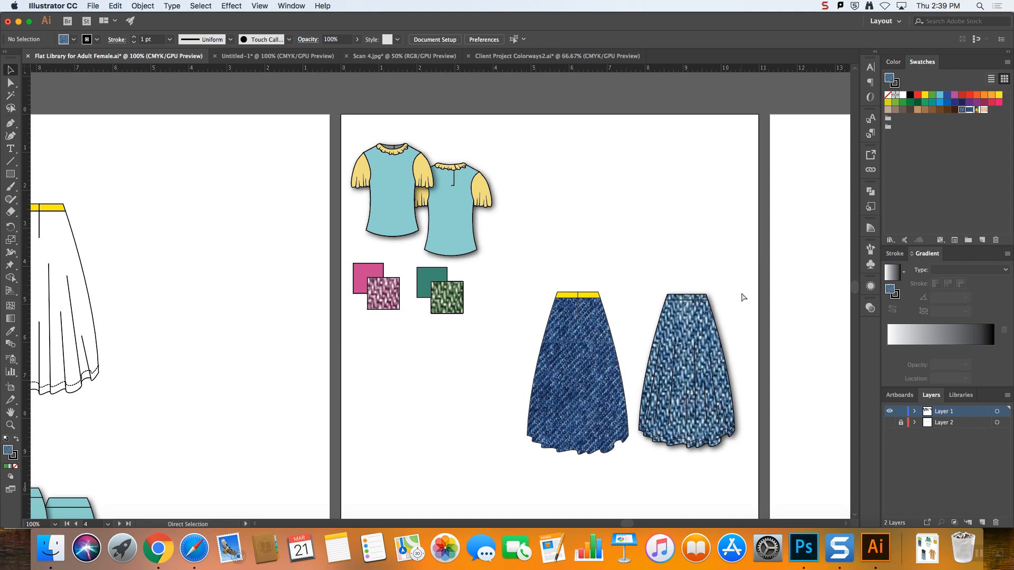
key(super+z)
- Isolate the yellow skirt's group, fill only its body with the light denim pattern, and exit isolation
click(744, 315)
double_click(712, 336)
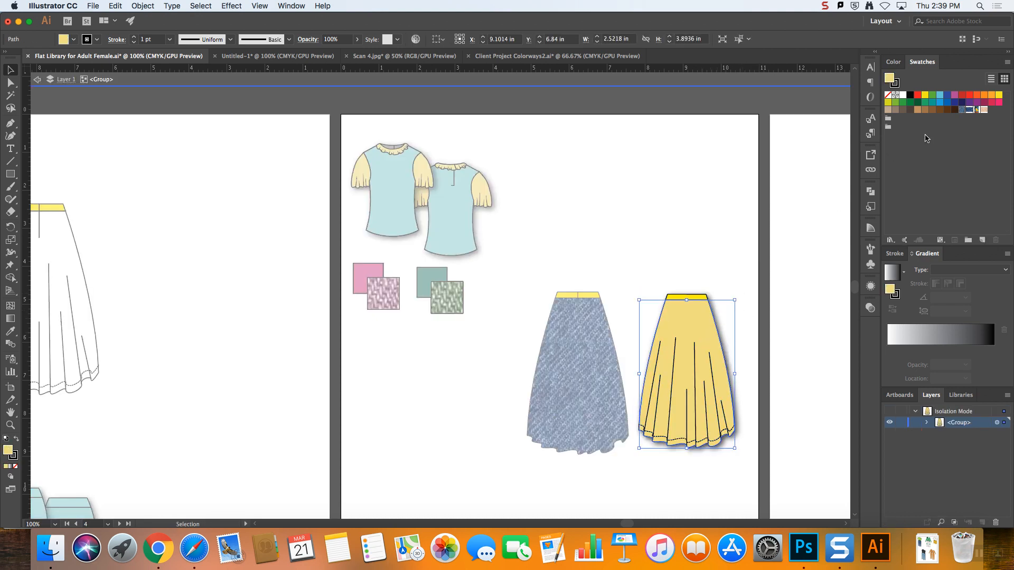
click(969, 111)
click(694, 242)
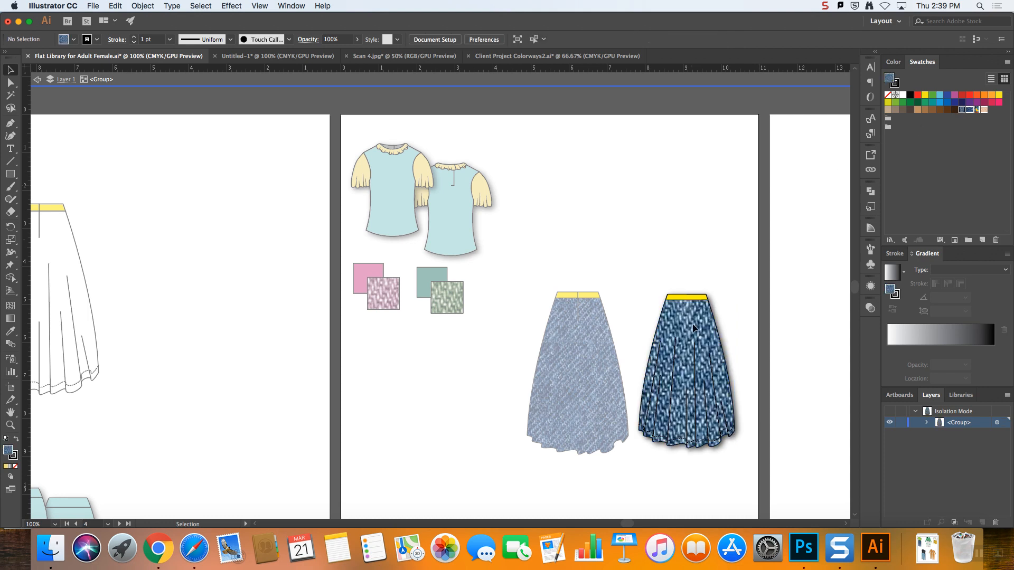
double_click(629, 281)
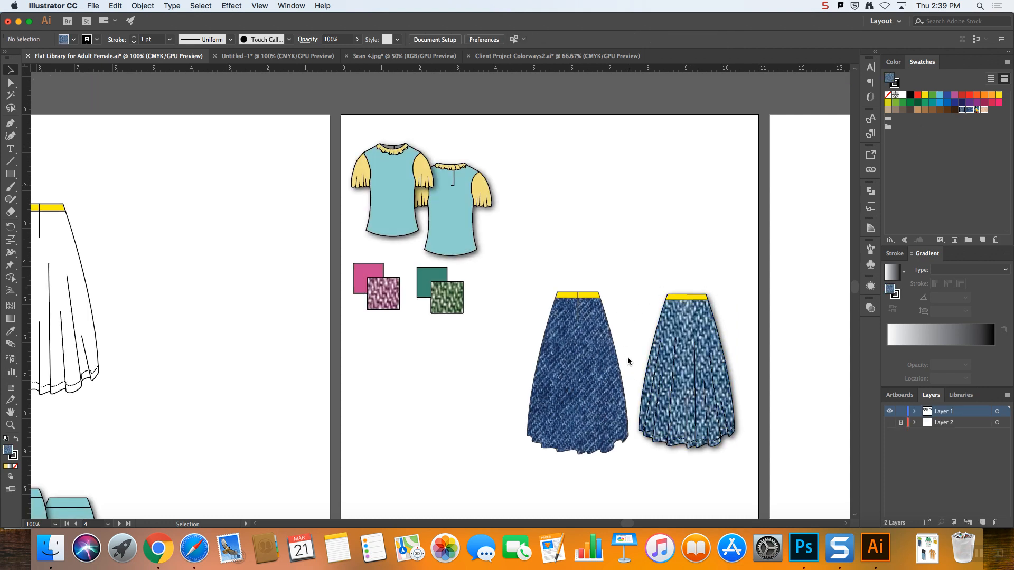
click(603, 351)
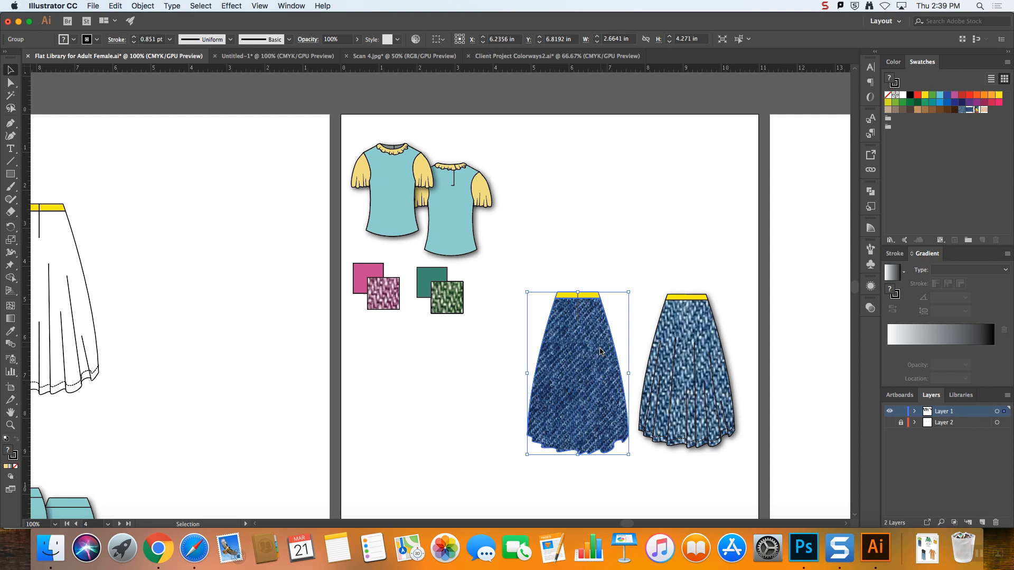
right_click(600, 351)
mouse_move(687, 471)
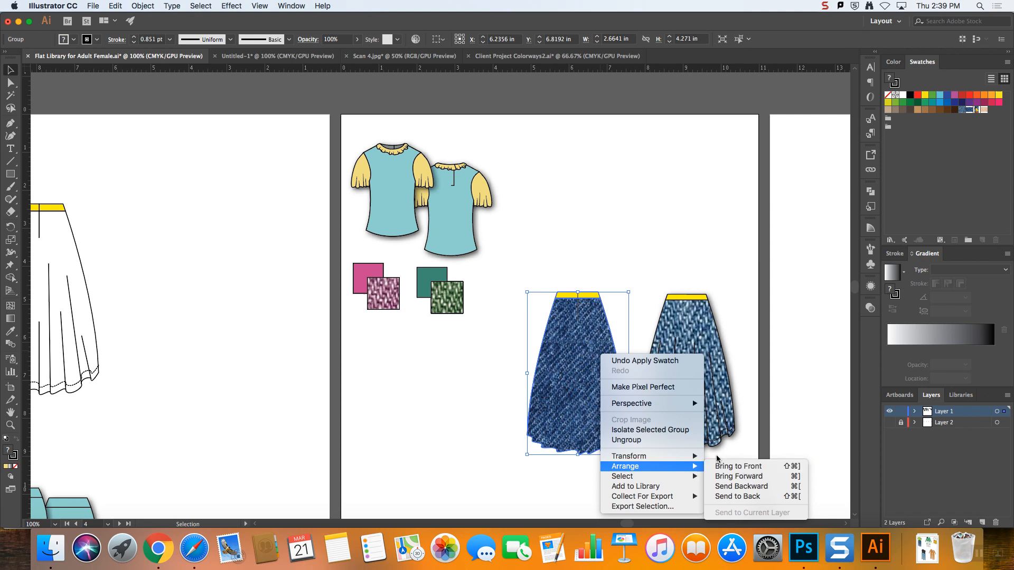
click(489, 286)
- Move the green square off the denim square beside the teal one and delete that denim square
click(447, 300)
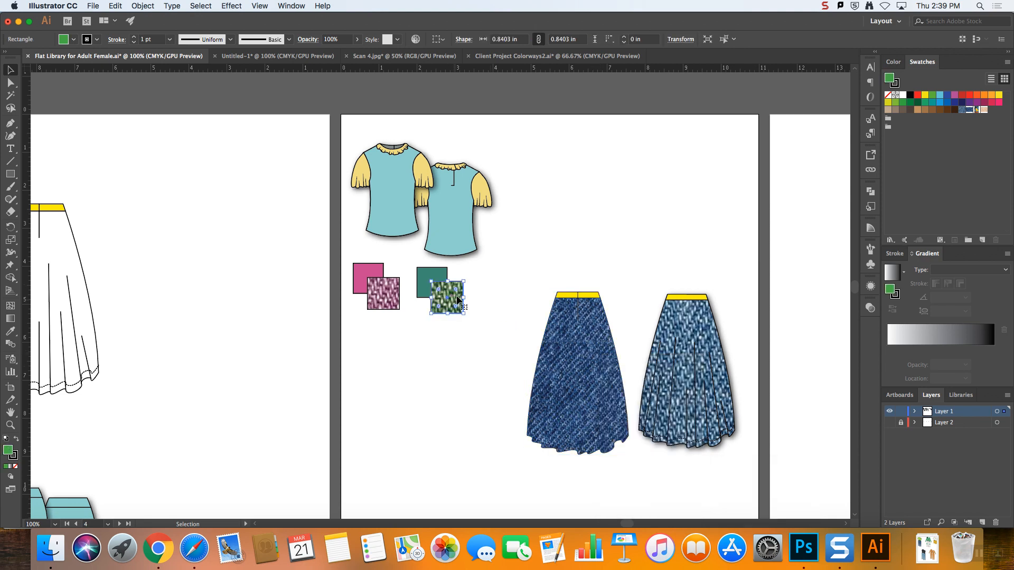
click(476, 331)
drag(447, 297, 487, 358)
click(448, 296)
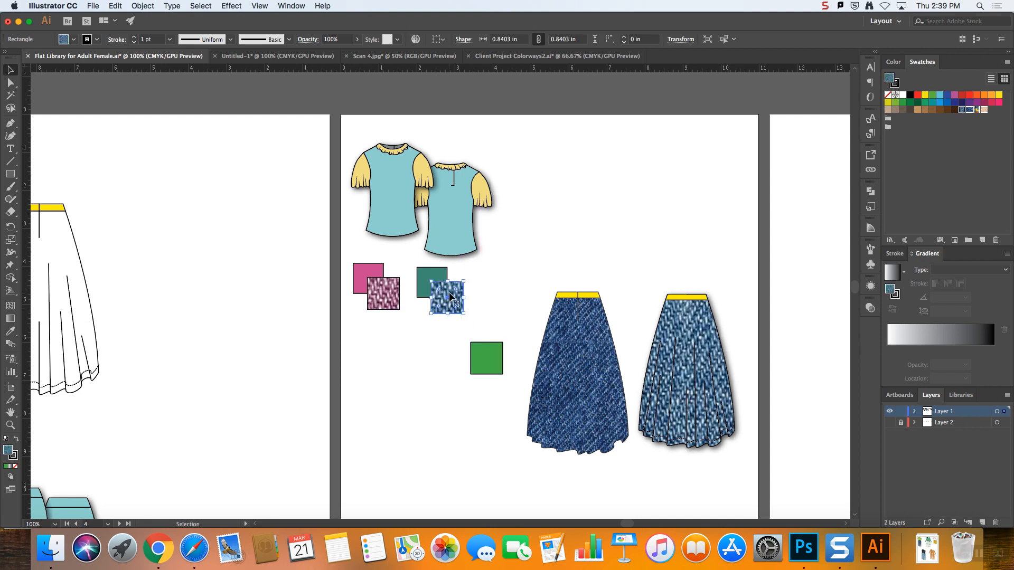
key(Delete)
- Move the magenta square off the denim square beside the pink one and delete that denim square
click(396, 309)
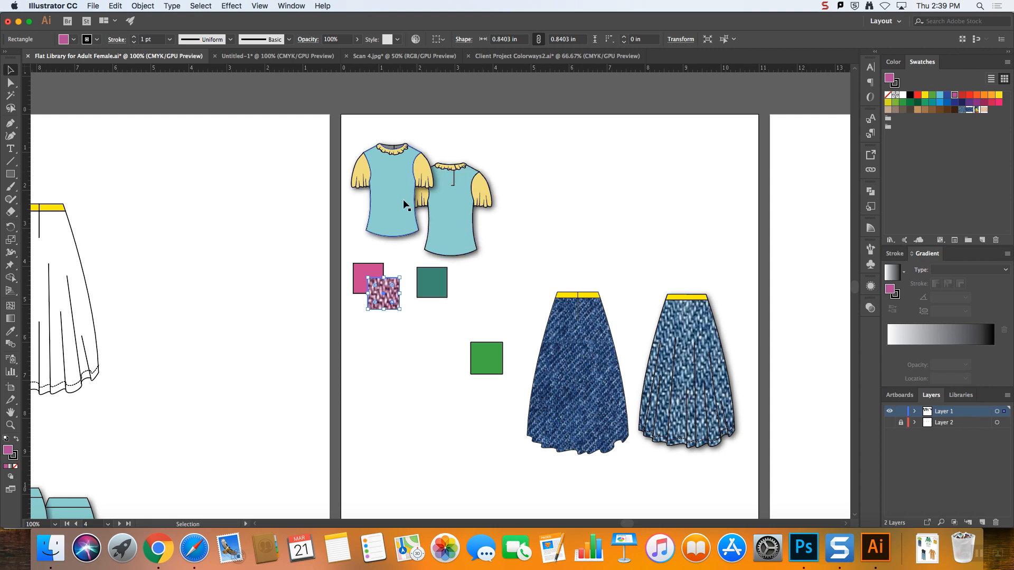
drag(390, 293, 432, 357)
key(ctrl+z)
click(420, 347)
drag(387, 304, 428, 389)
click(391, 297)
key(Delete)
- Set the blending mode of both the magenta and green squares to Normal
click(433, 380)
shift+click(494, 361)
click(870, 309)
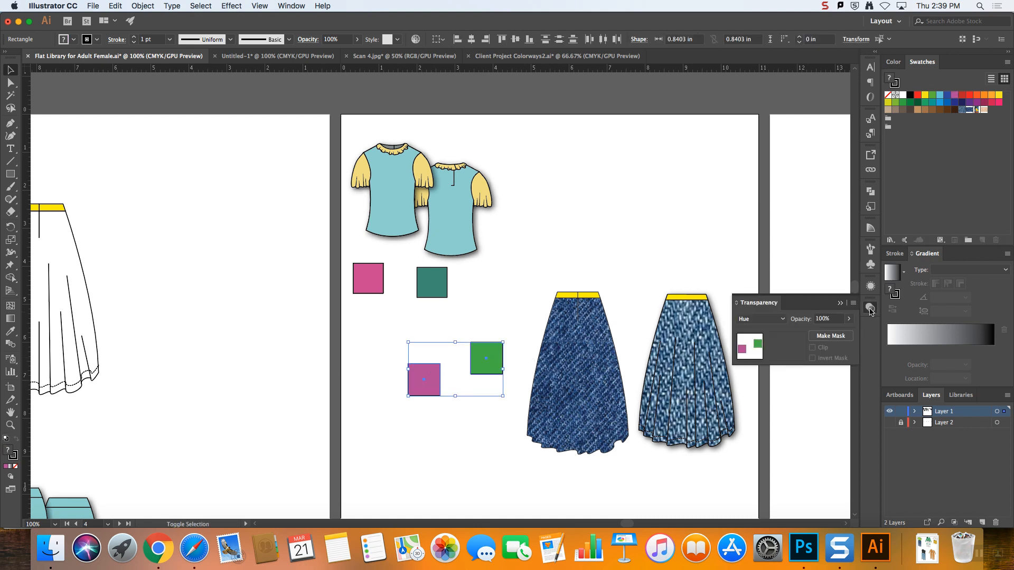
click(753, 321)
click(759, 330)
click(617, 267)
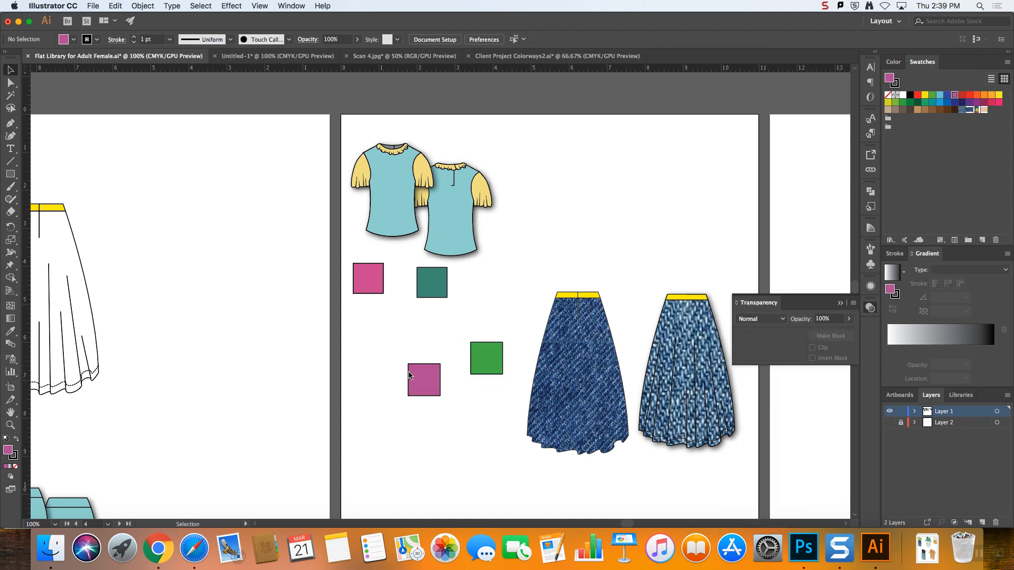
- Overlap the green square on the teal square's corner and the magenta square on the pink square's corner
drag(482, 358, 441, 297)
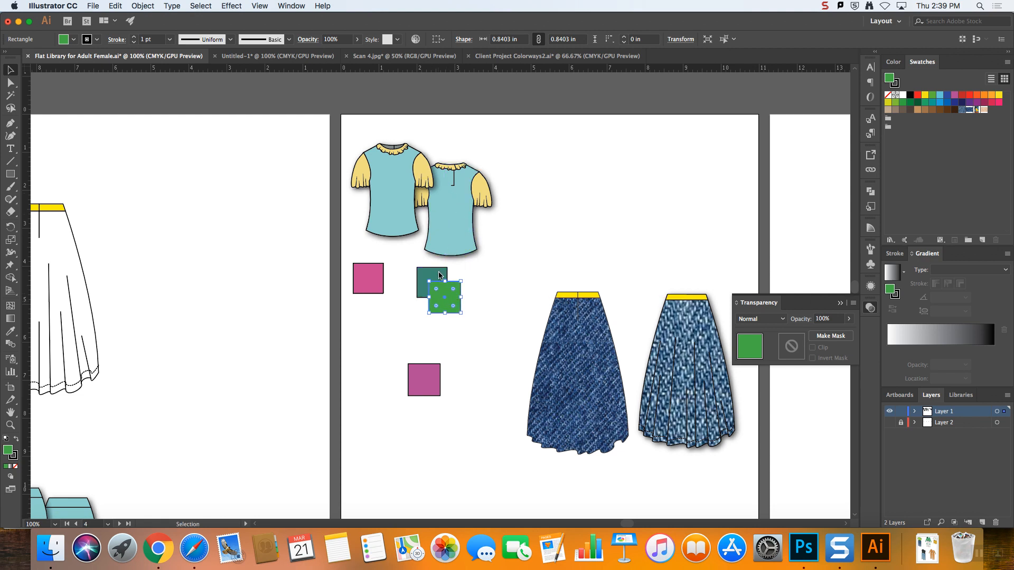
click(477, 401)
drag(437, 383, 397, 297)
click(489, 318)
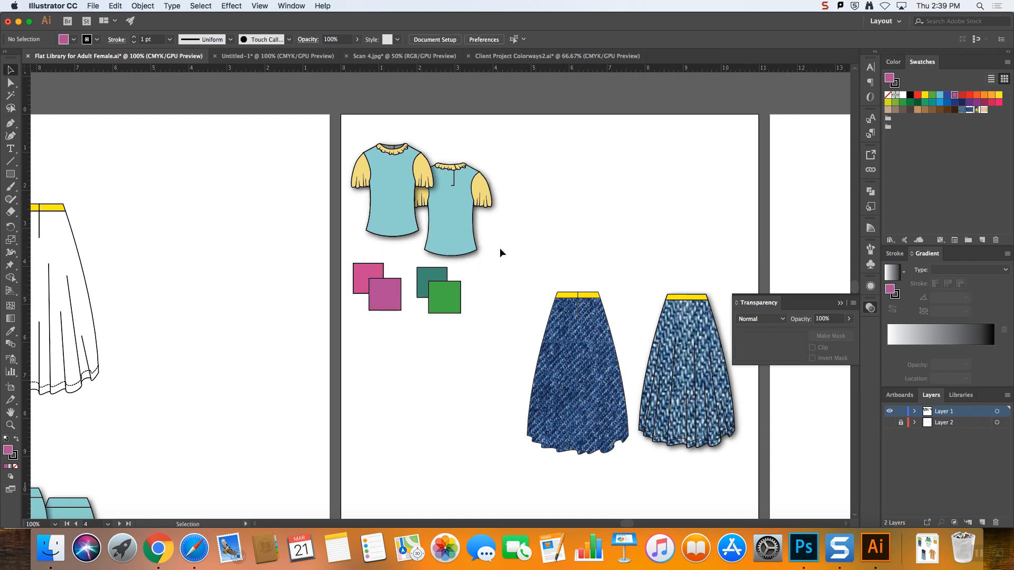
- Shift both tops toward the artboard's left edge and move the two pairs of color squares to the right below them
drag(351, 131, 508, 251)
drag(452, 233, 440, 237)
drag(480, 353, 392, 271)
click(486, 245)
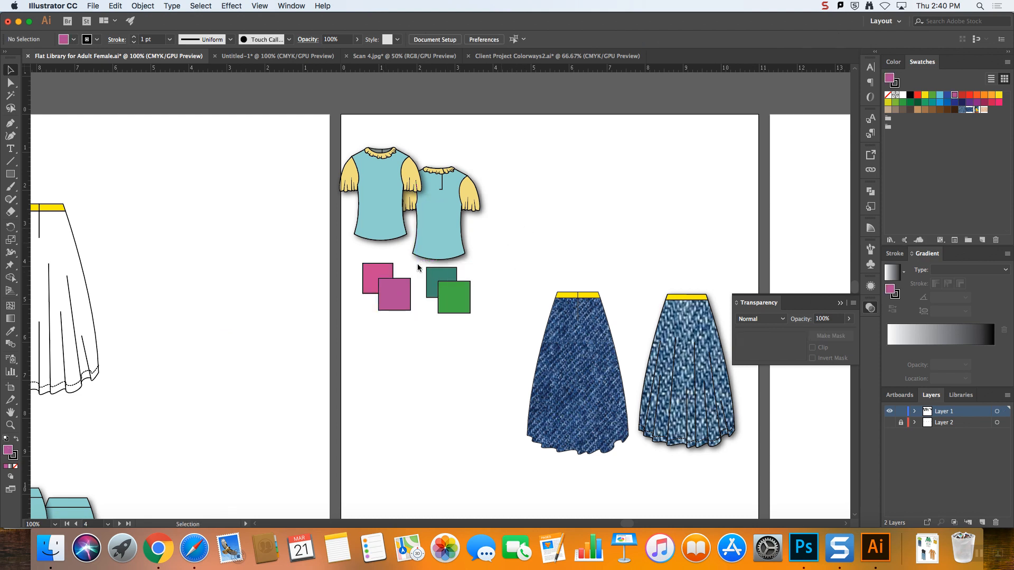
drag(370, 275, 374, 275)
click(486, 338)
key(ctrl+z)
drag(484, 338, 428, 275)
click(544, 232)
- Duplicate the pink and magenta pair of squares to the left, below the front top
click(381, 202)
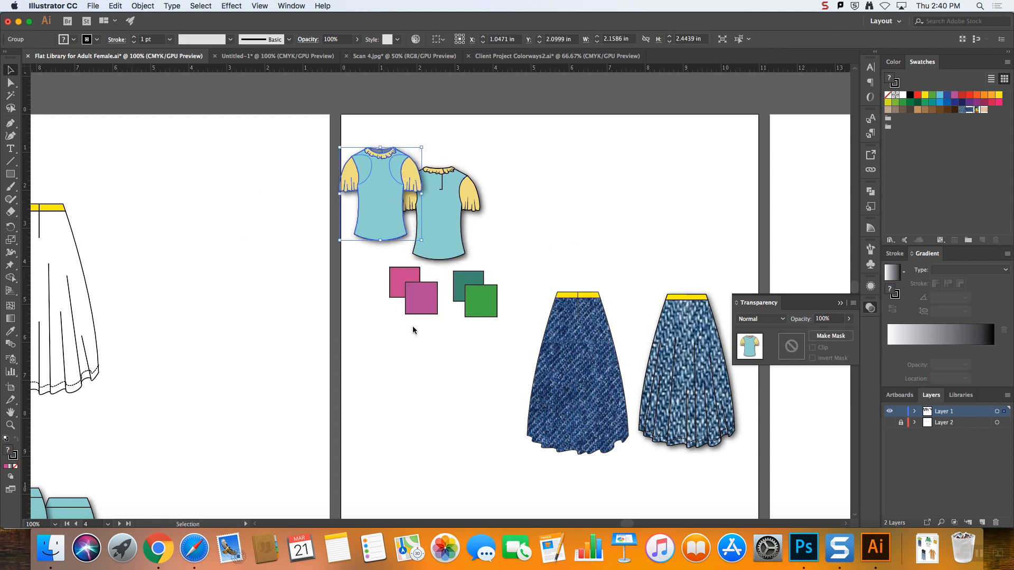
mouse_move(377, 284)
mouse_down()
mouse_move(439, 299)
mouse_move(369, 297)
mouse_up()
key(a)
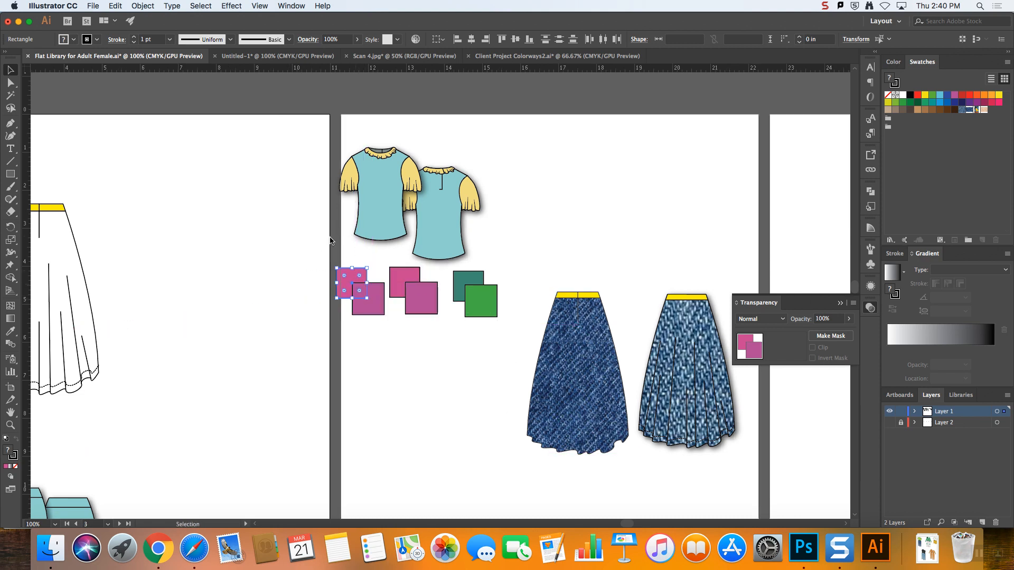
- Recolor the back square of the copied pair with the yellow sampled from the top's sleeve
click(354, 278)
click(10, 332)
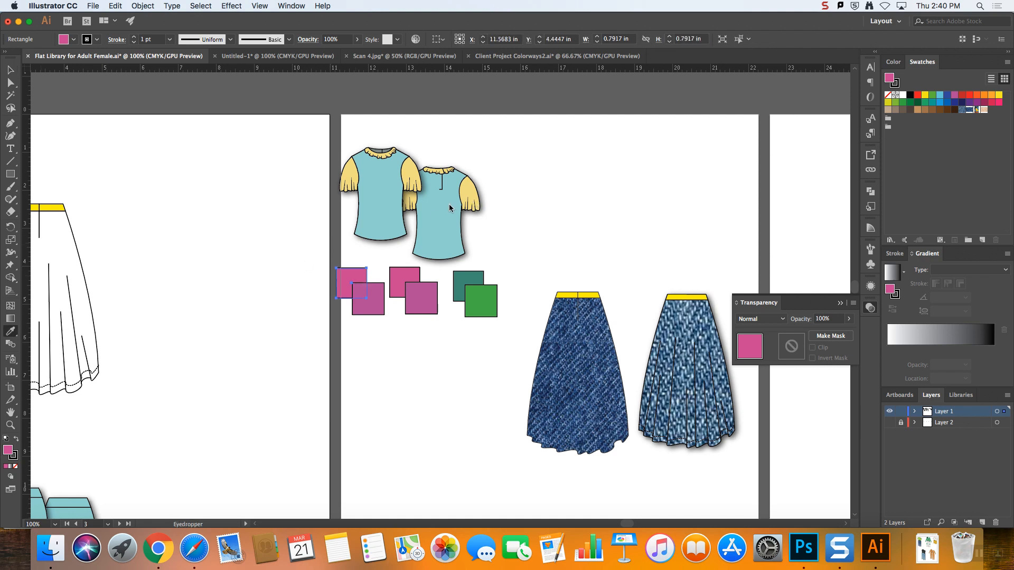
click(412, 174)
key(v)
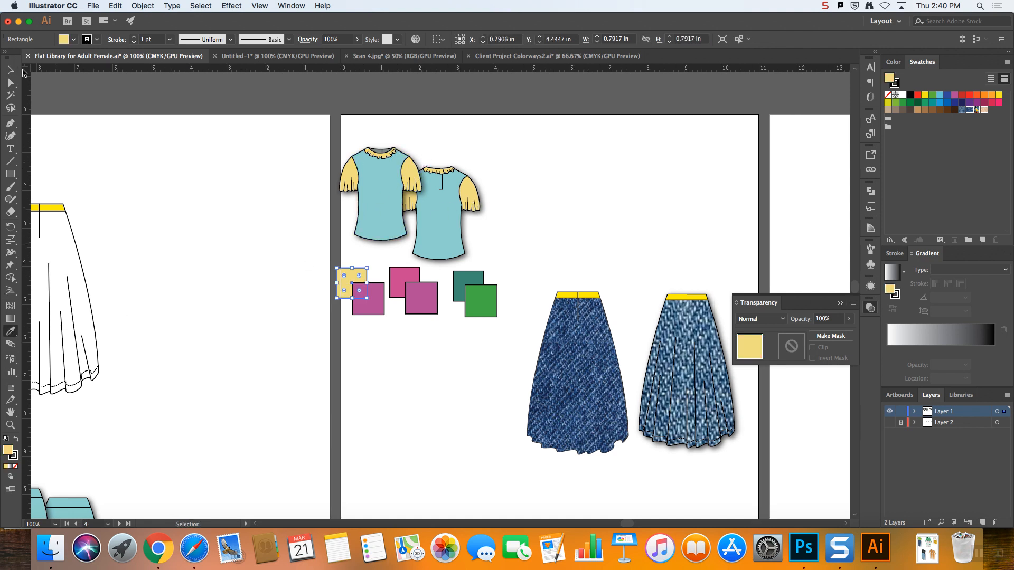
- Recolor the front square of the copied pair with the light blue sampled from the front top's body
click(6, 72)
click(368, 302)
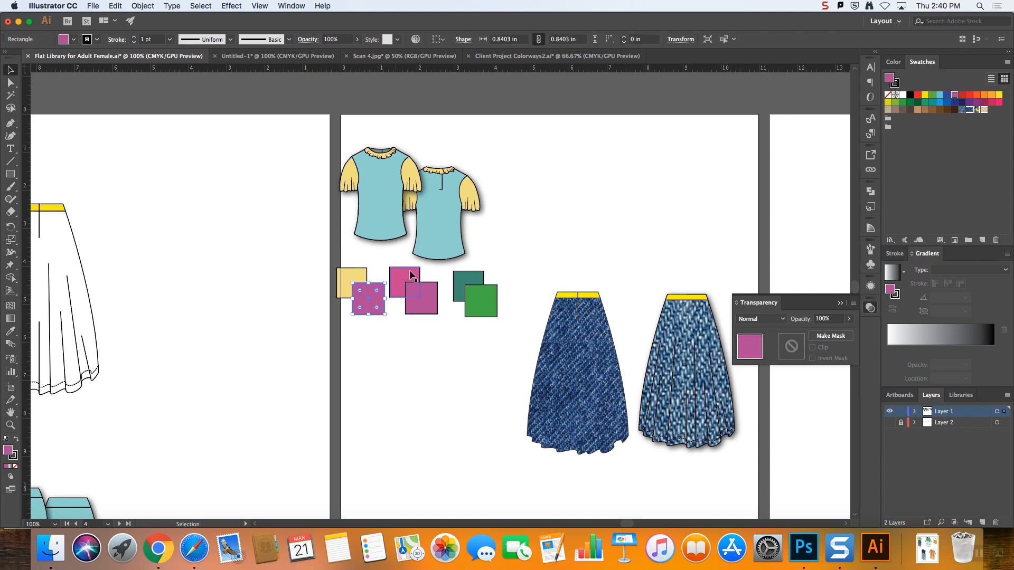
click(10, 331)
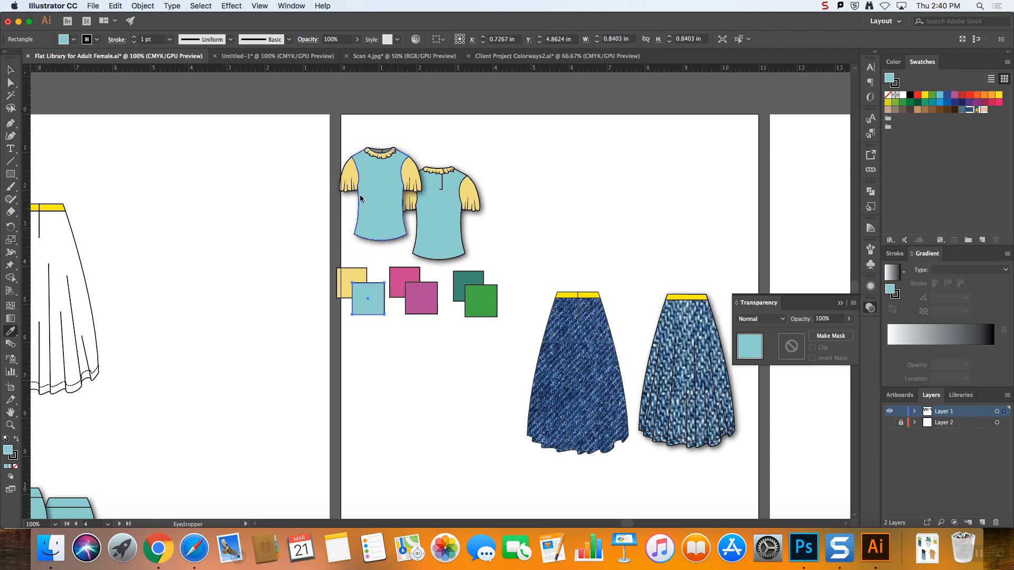
click(10, 69)
click(424, 328)
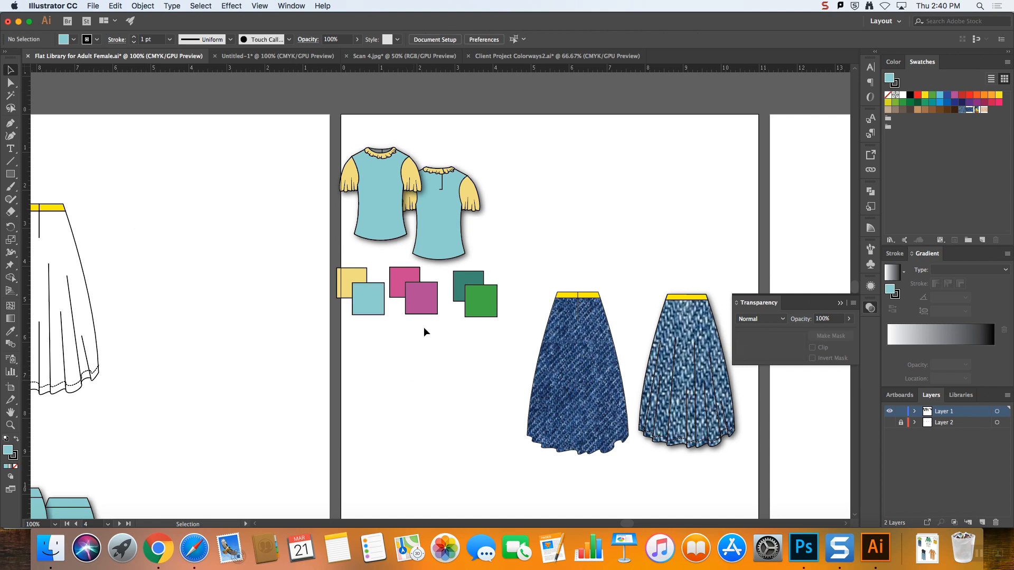
- Change the back square of the pink and magenta pair to a lighter, softer pink
click(412, 275)
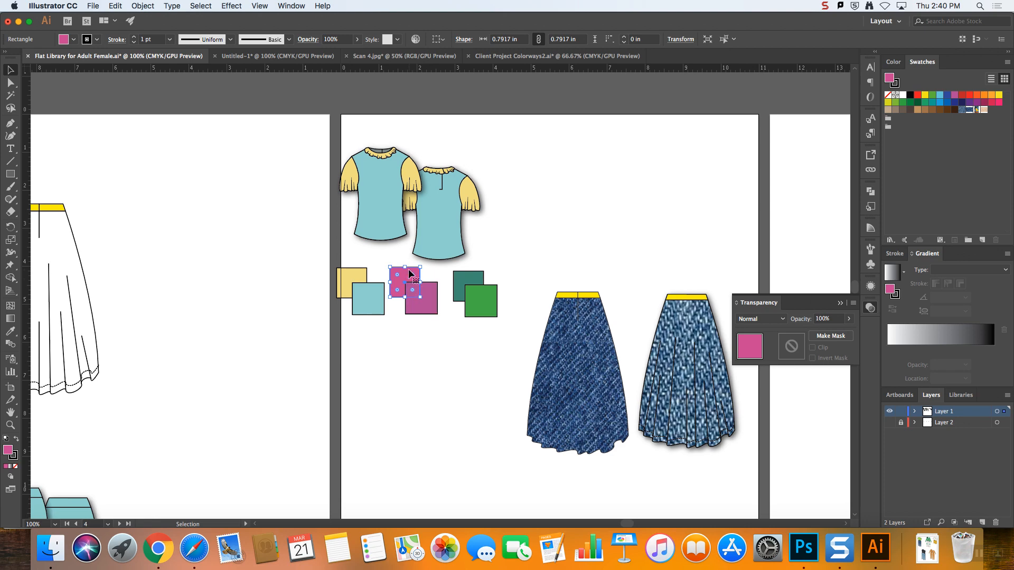
double_click(407, 283)
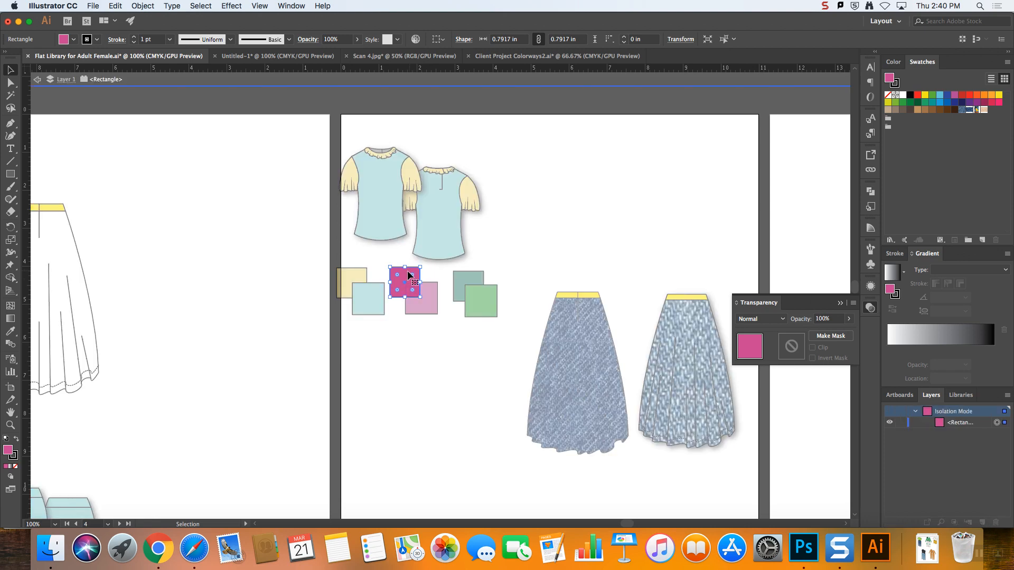
double_click(8, 450)
click(547, 223)
click(735, 205)
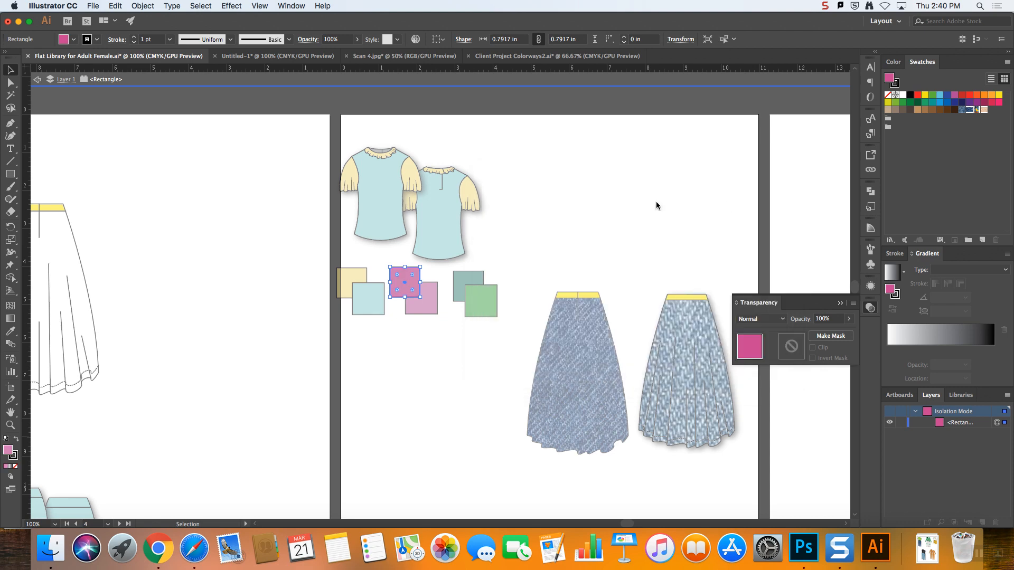
double_click(534, 260)
- Move the teal and green pair of squares slightly left, in line with the other two pairs
click(432, 306)
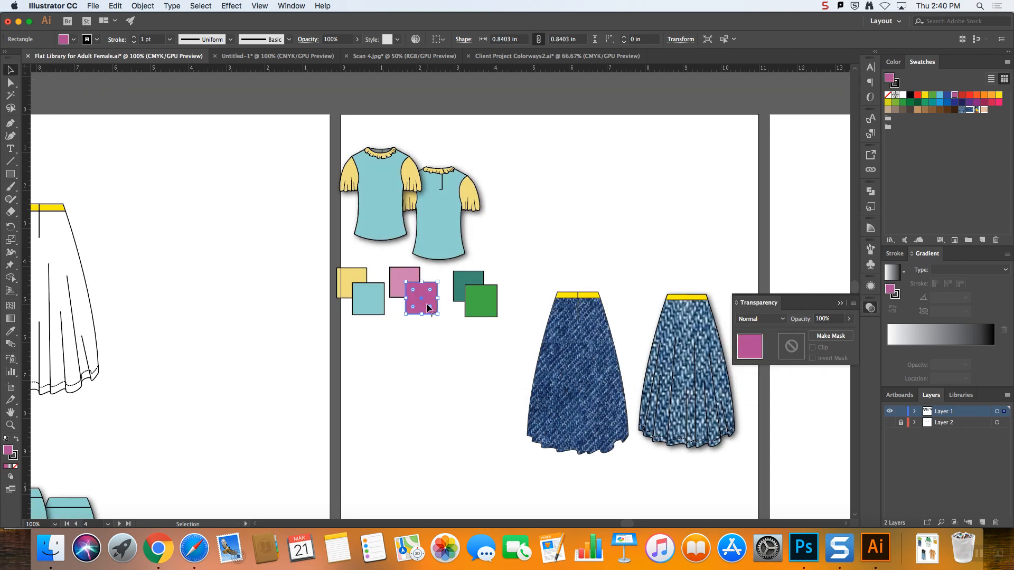
click(472, 278)
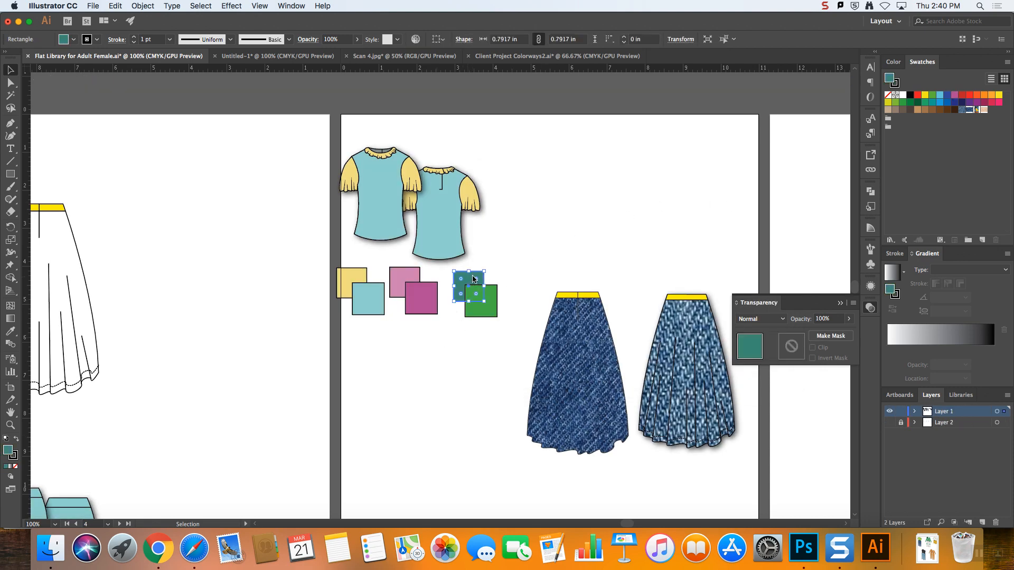
click(478, 304)
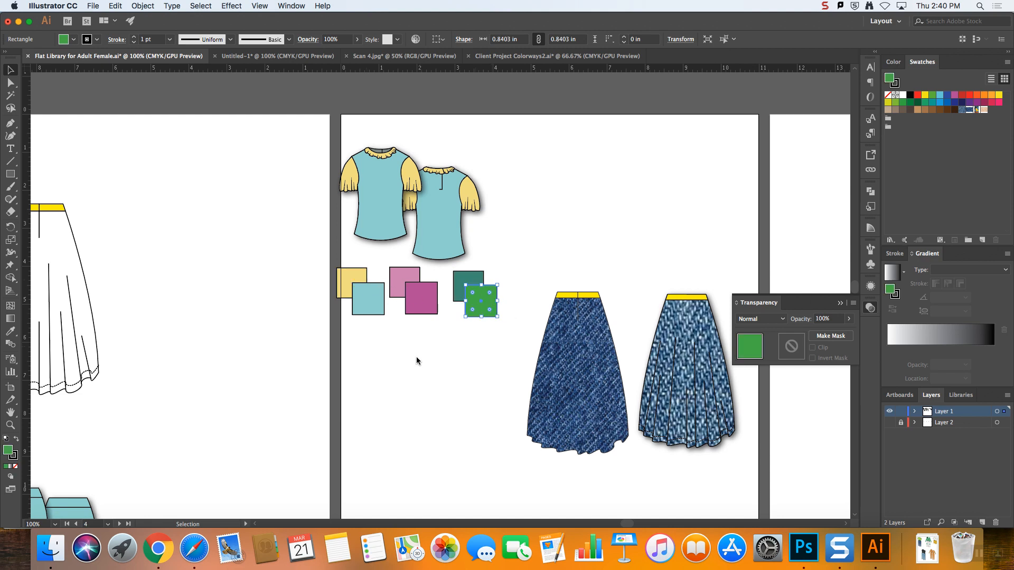
click(417, 360)
drag(512, 343, 319, 274)
click(505, 322)
click(471, 290)
drag(486, 306, 472, 302)
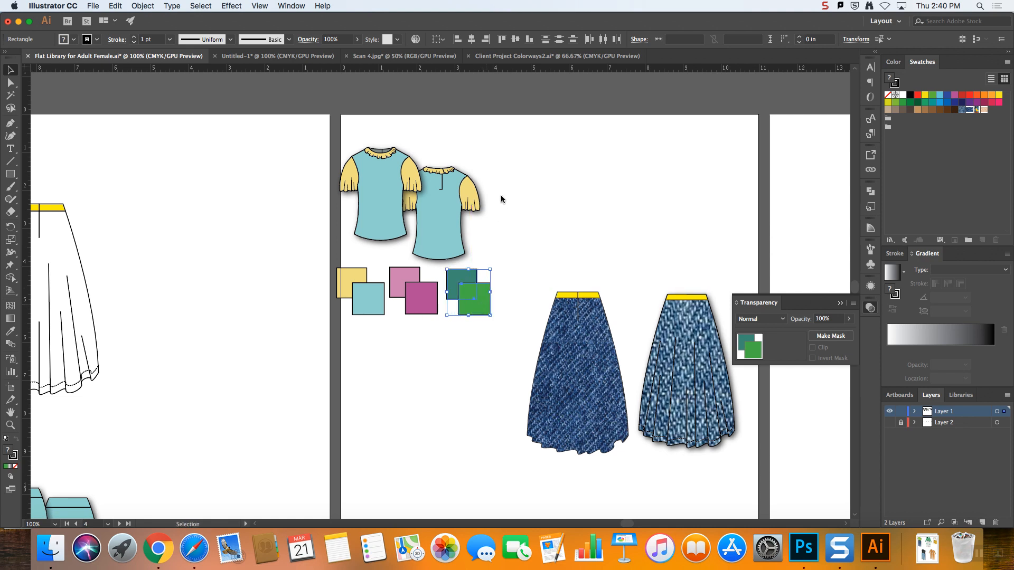
- Hide the floating Transparency settings that overlap the right skirt
drag(500, 195, 474, 243)
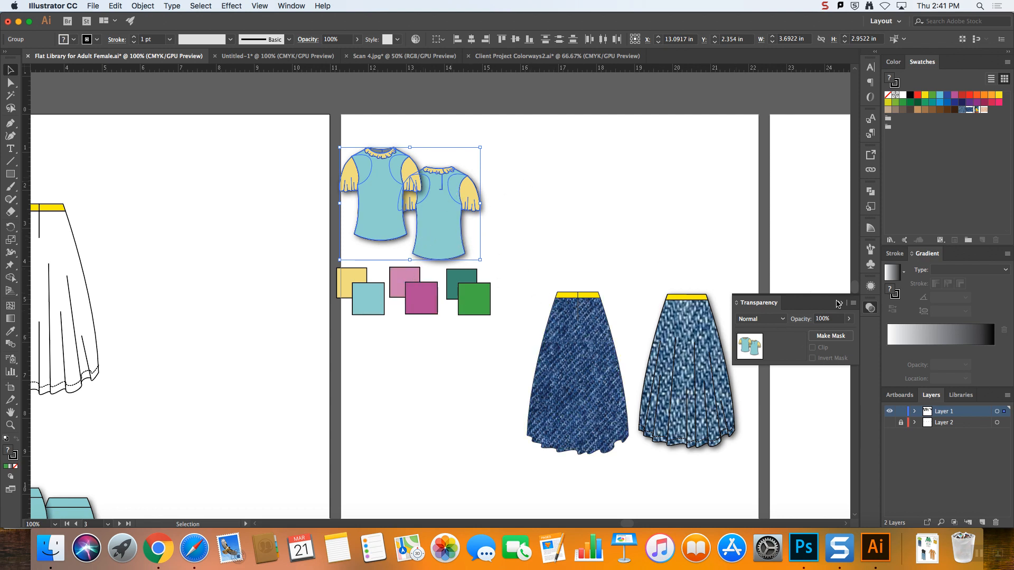
click(635, 281)
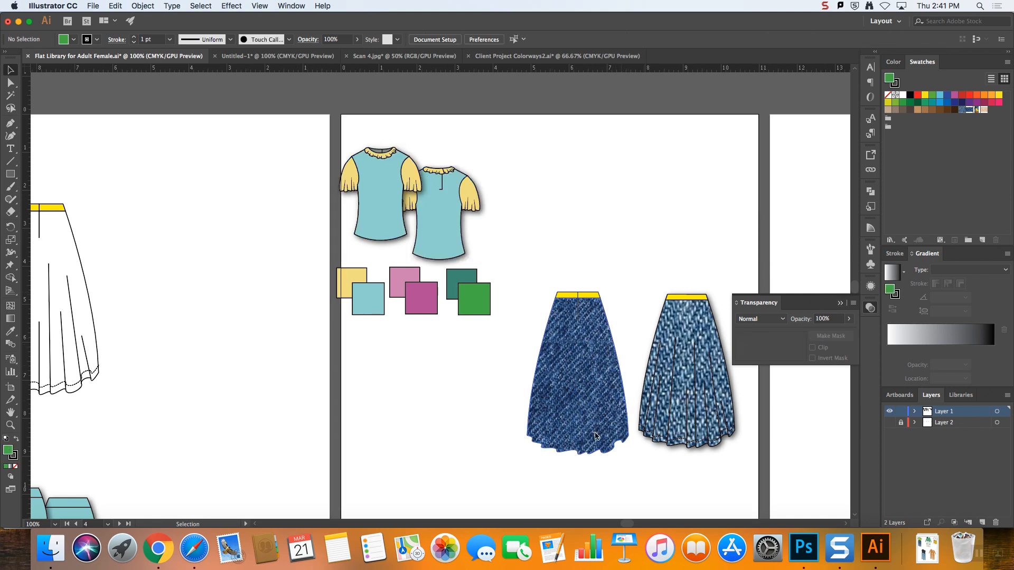
click(608, 419)
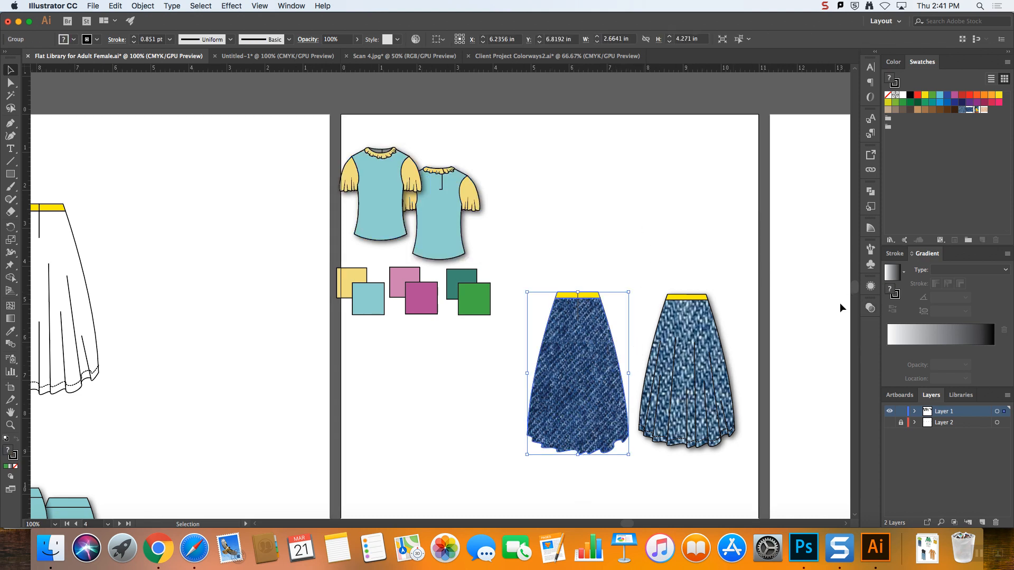
- Fill the right skirt's body with the finer denim pattern swatch used on the left skirt
click(707, 338)
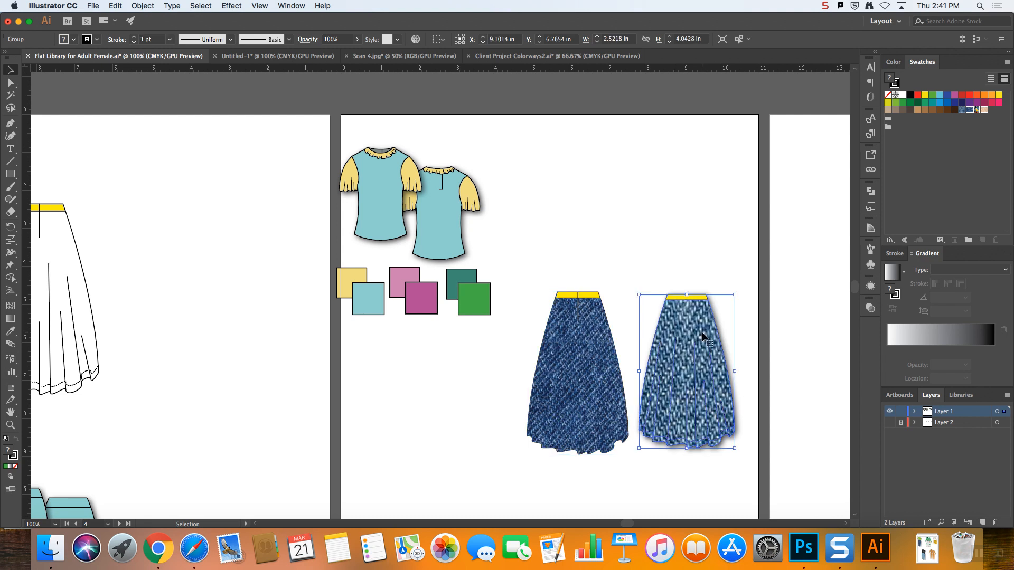
double_click(708, 334)
key(super+shift+a)
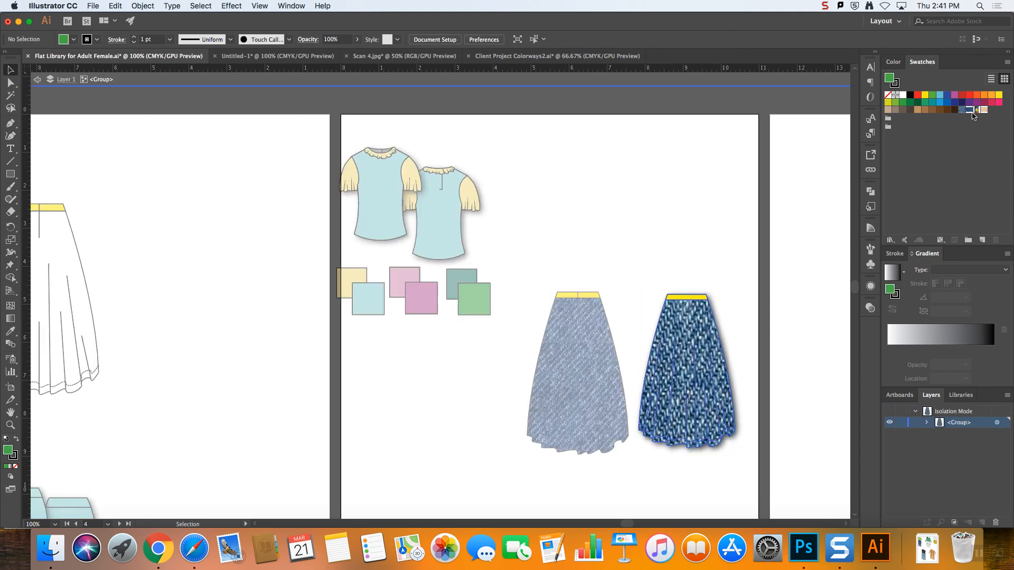
click(969, 109)
click(706, 339)
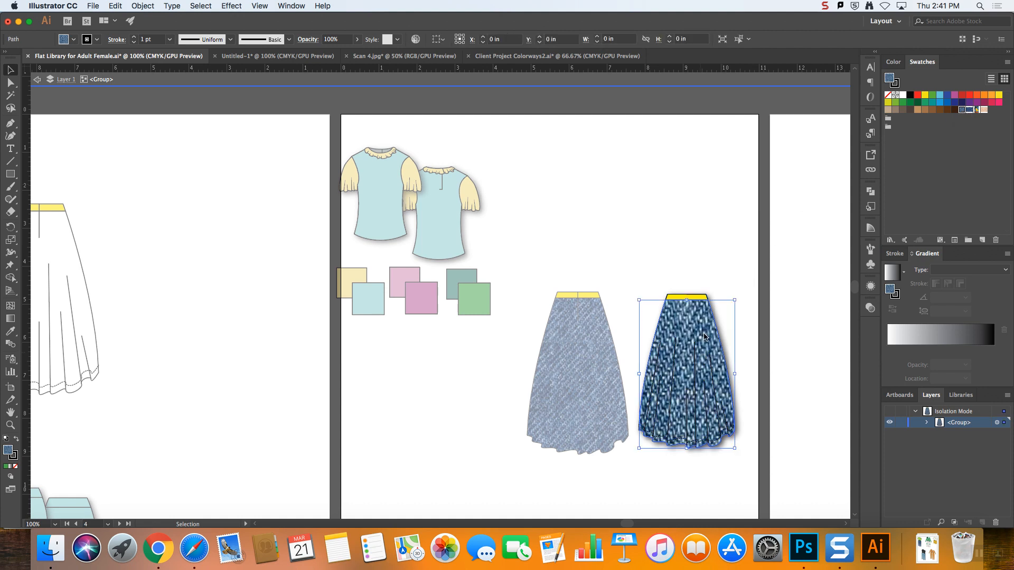
click(973, 110)
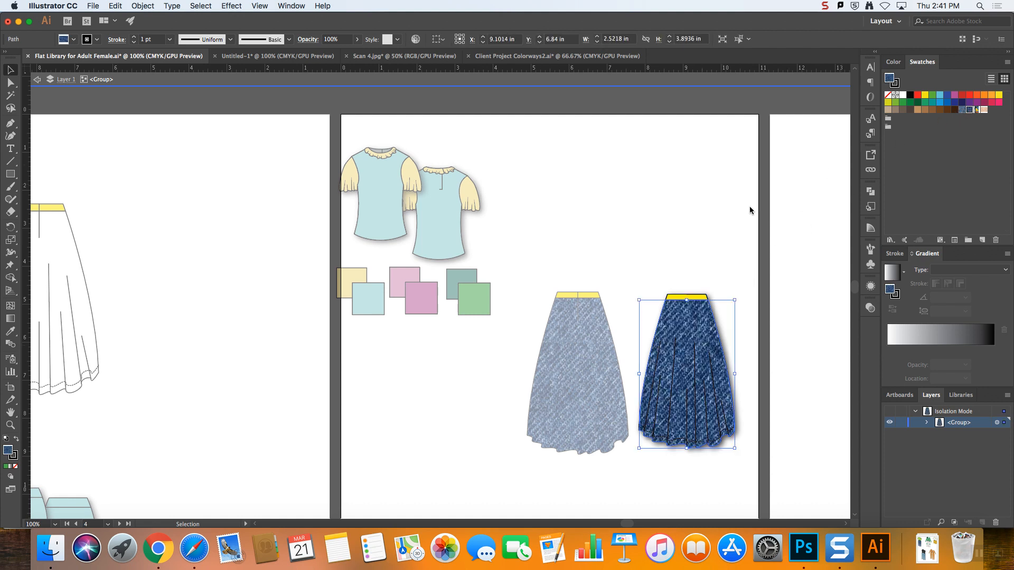
double_click(730, 258)
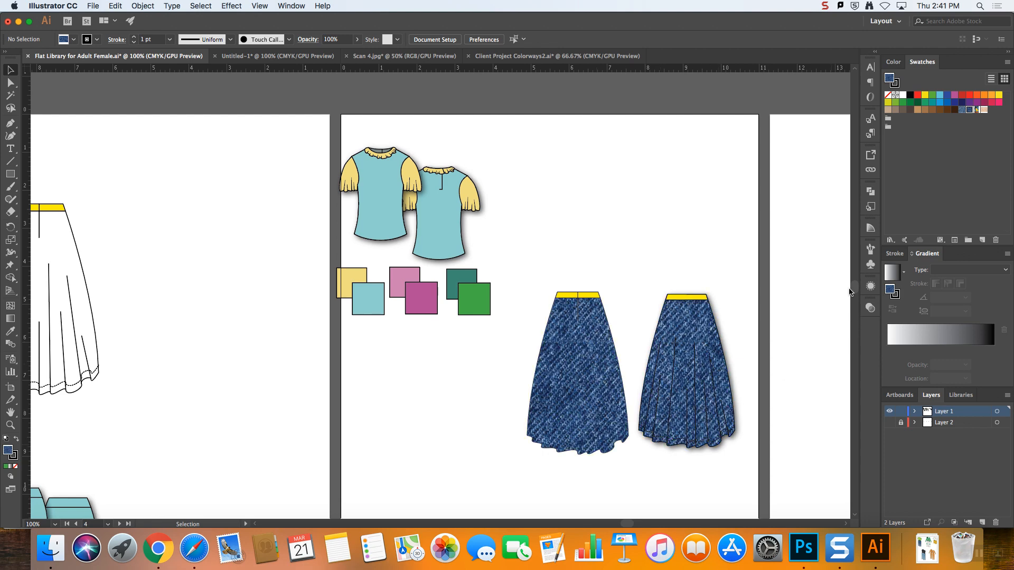
- Place three copies of the yellow and light blue pair of squares in a row below the skirts
scroll(845, 296, down, 4)
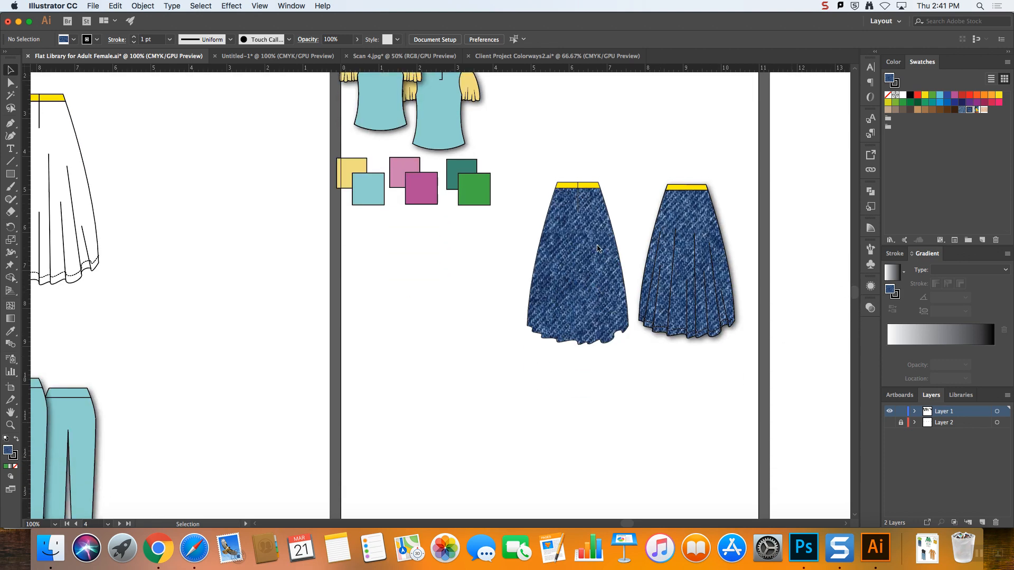
key(m)
key(v)
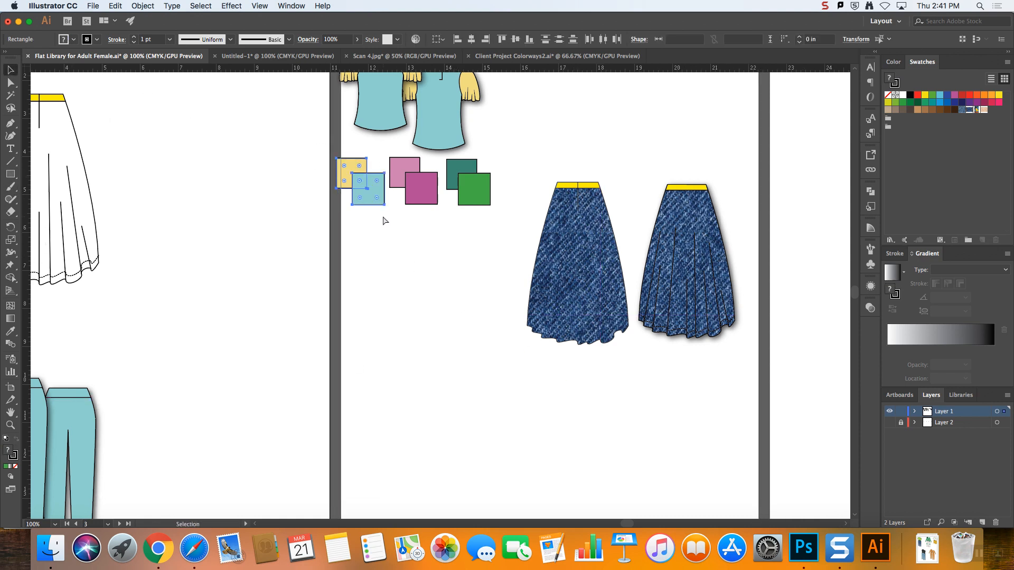
click(369, 183)
drag(368, 182, 711, 394)
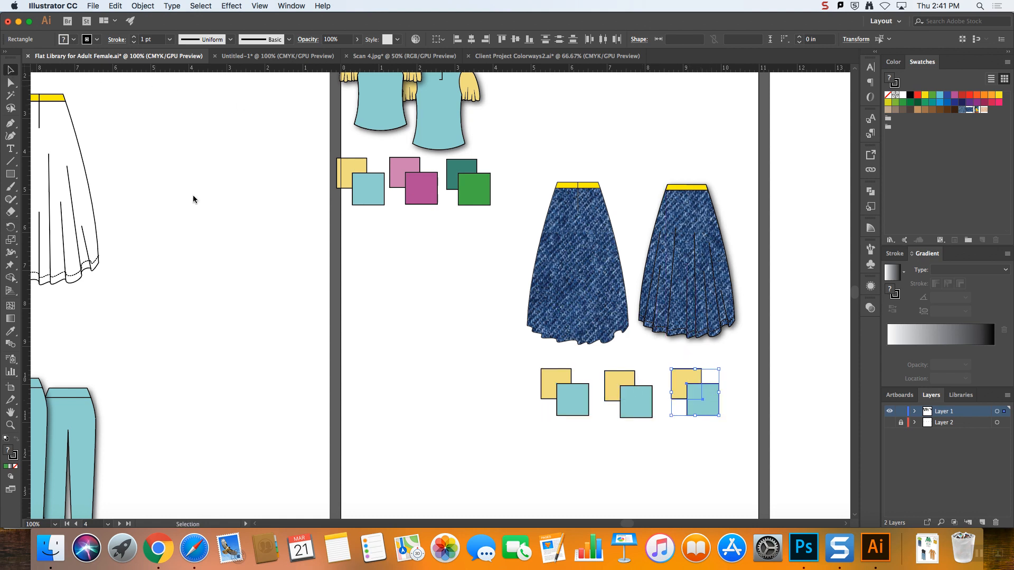
click(623, 438)
- Fill the first skirt pair's front square with the denim swatch and its back square with the yellow sampled from the waistband
click(574, 407)
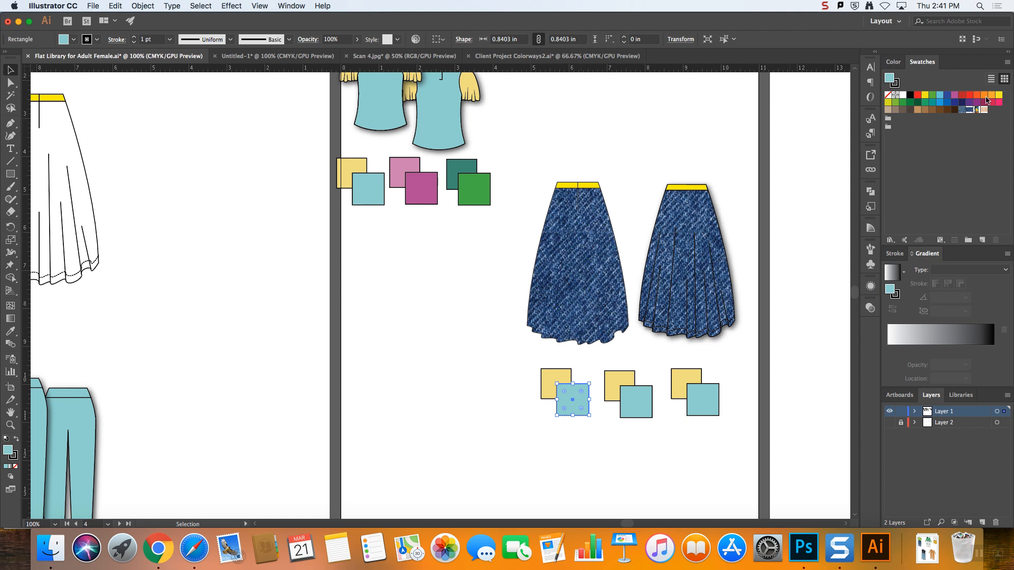
click(967, 110)
click(549, 378)
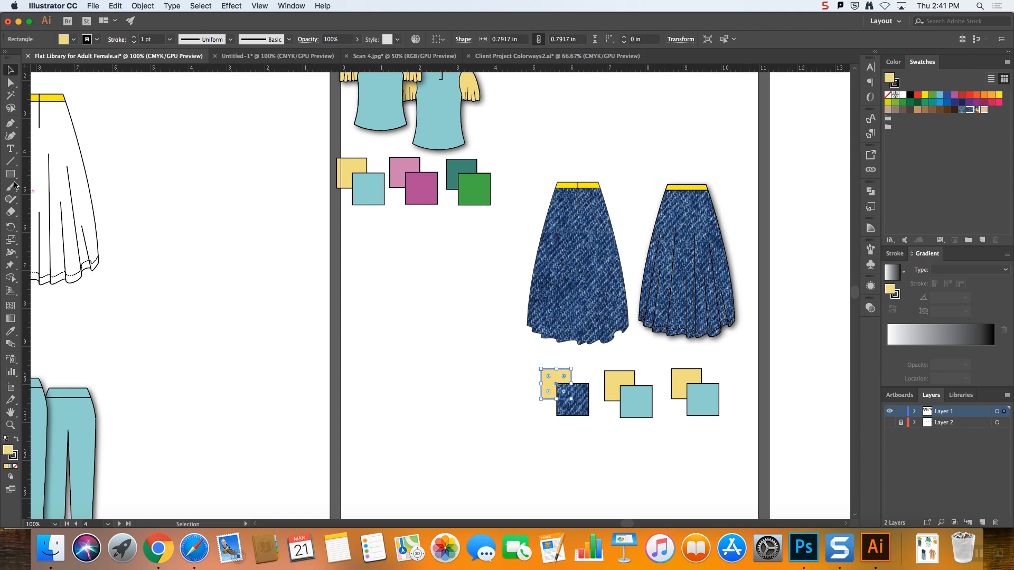
click(10, 331)
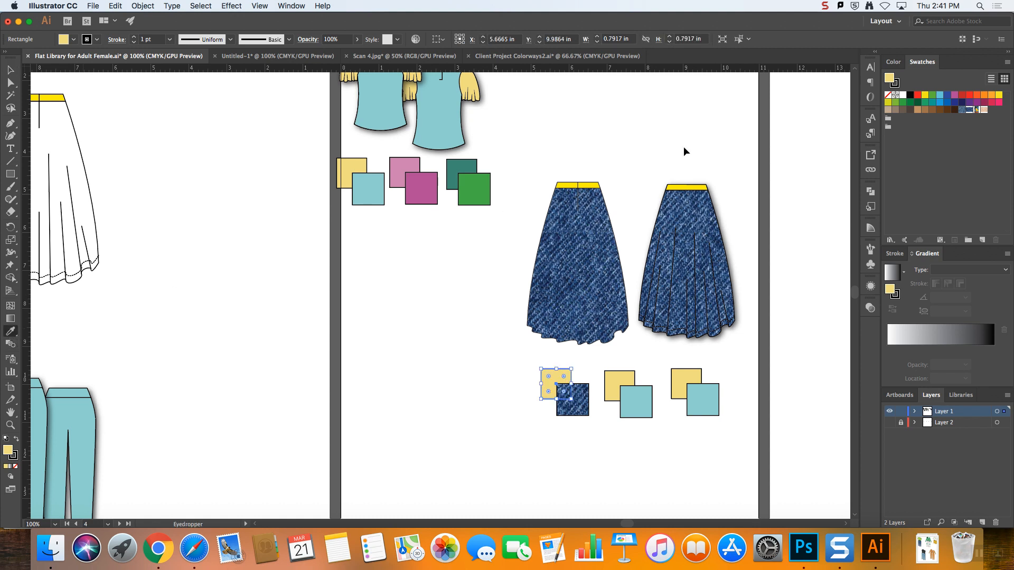
click(600, 227)
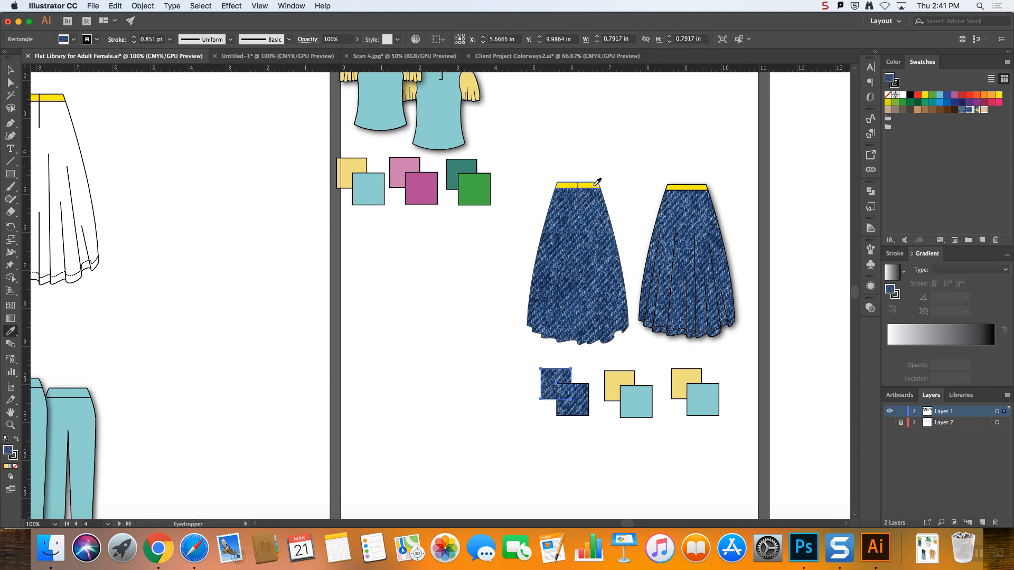
click(596, 183)
key(v)
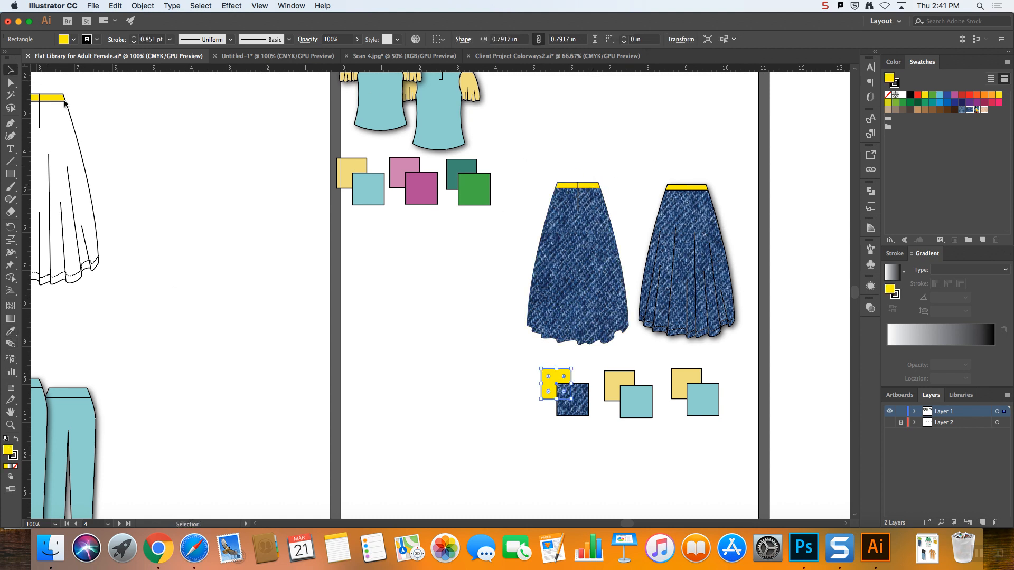
- Recolor the back square of the middle skirt pair purple and that of the last skirt pair dark green
click(648, 458)
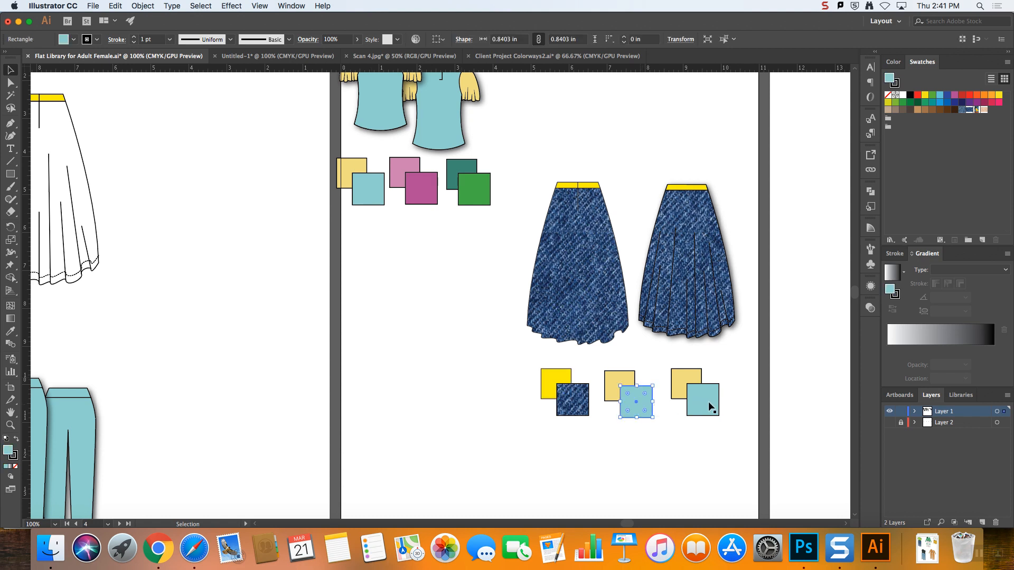
click(616, 383)
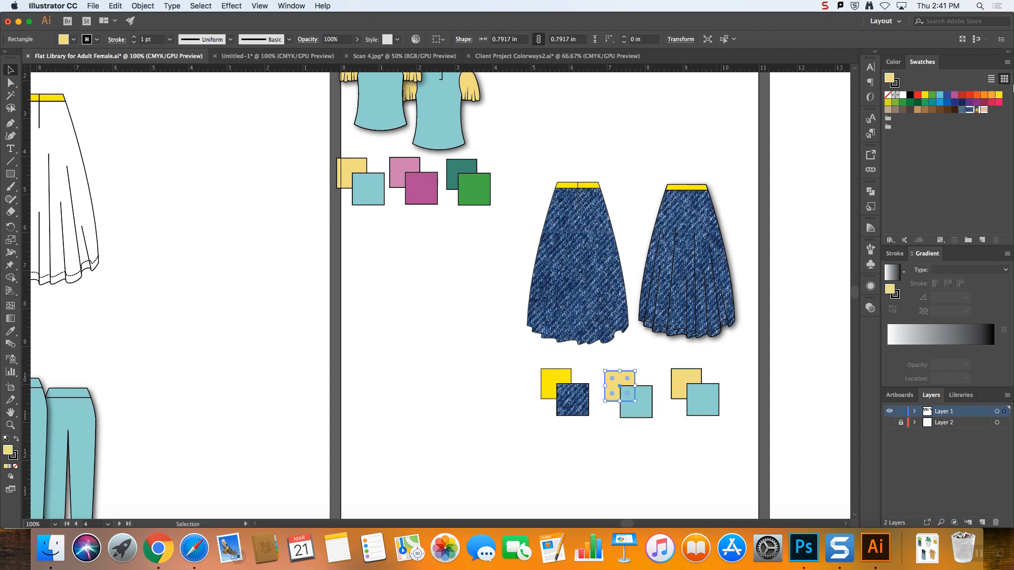
click(977, 102)
click(700, 373)
click(919, 106)
click(727, 385)
- Fill the light blue front squares of the middle and last skirt pairs with the denim swatch
click(713, 402)
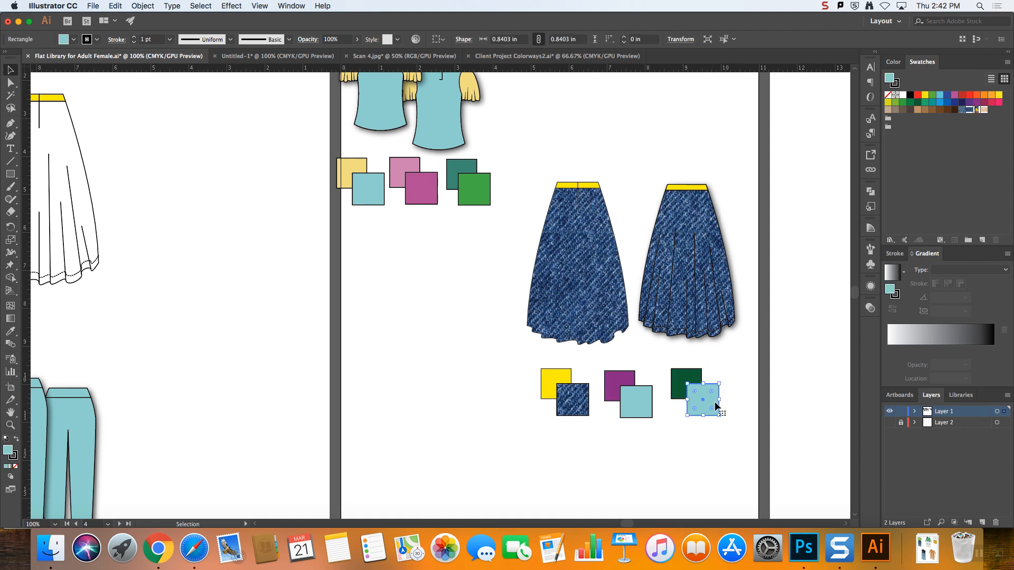
shift+click(640, 405)
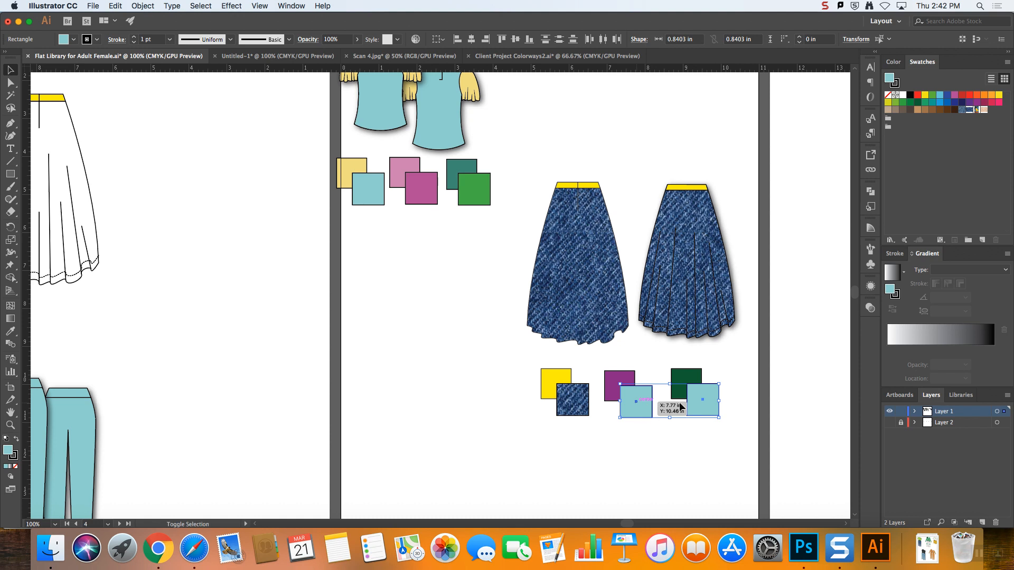
click(970, 109)
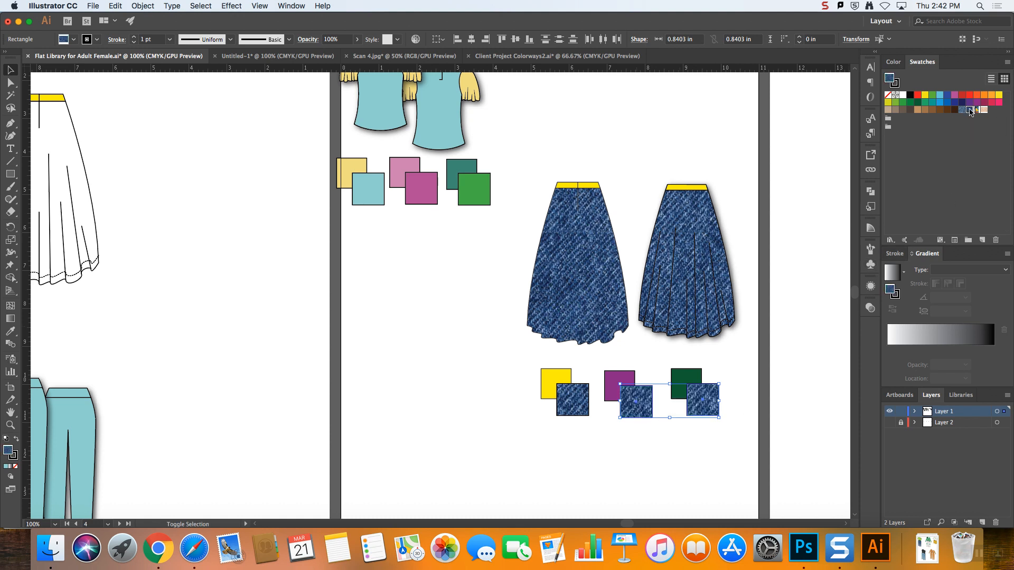
click(834, 452)
- Copy the denim squares of the middle and last skirt pairs and paste the copies in front of them
click(652, 412)
shift+click(702, 405)
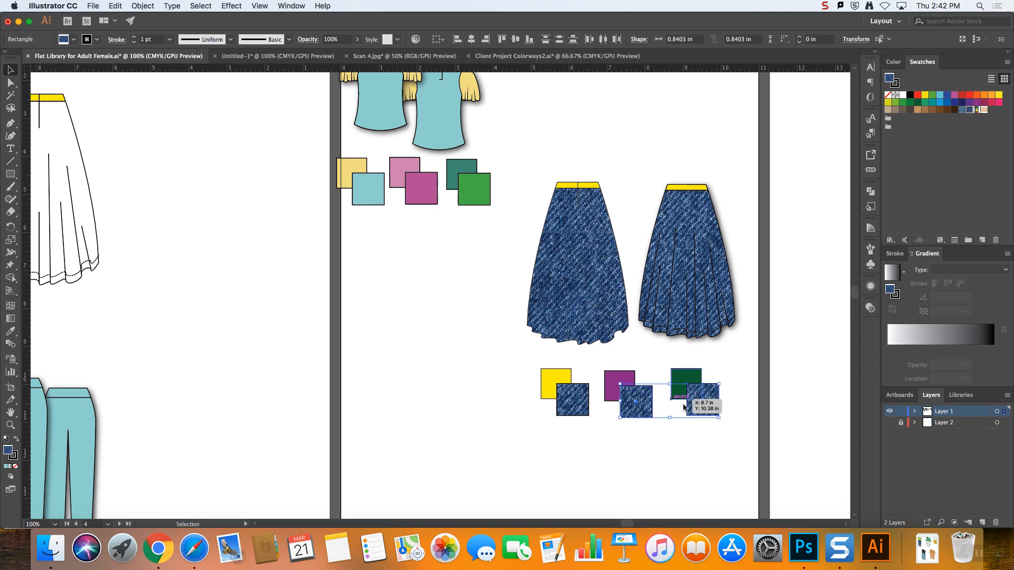
click(109, 5)
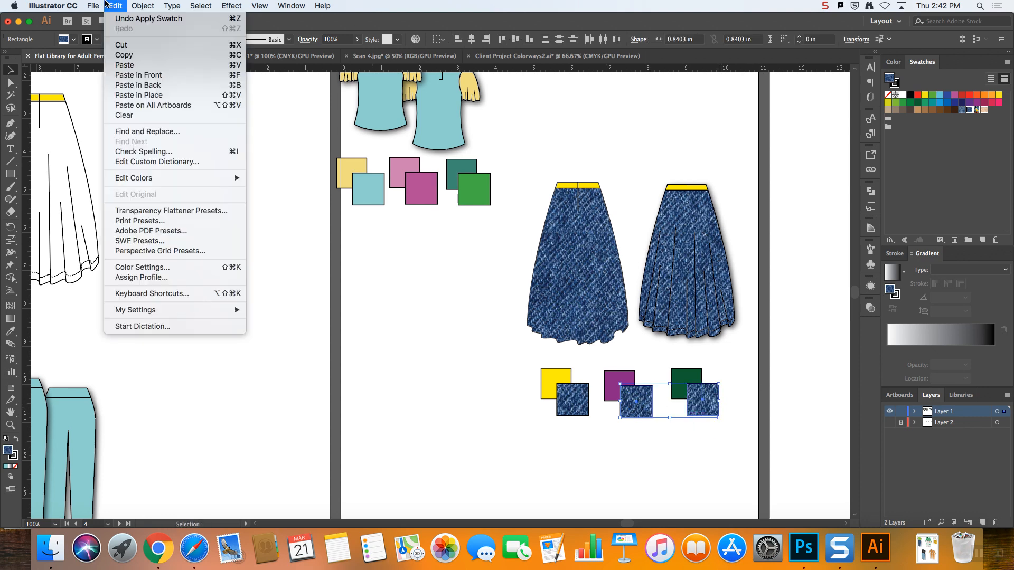
click(127, 55)
click(116, 5)
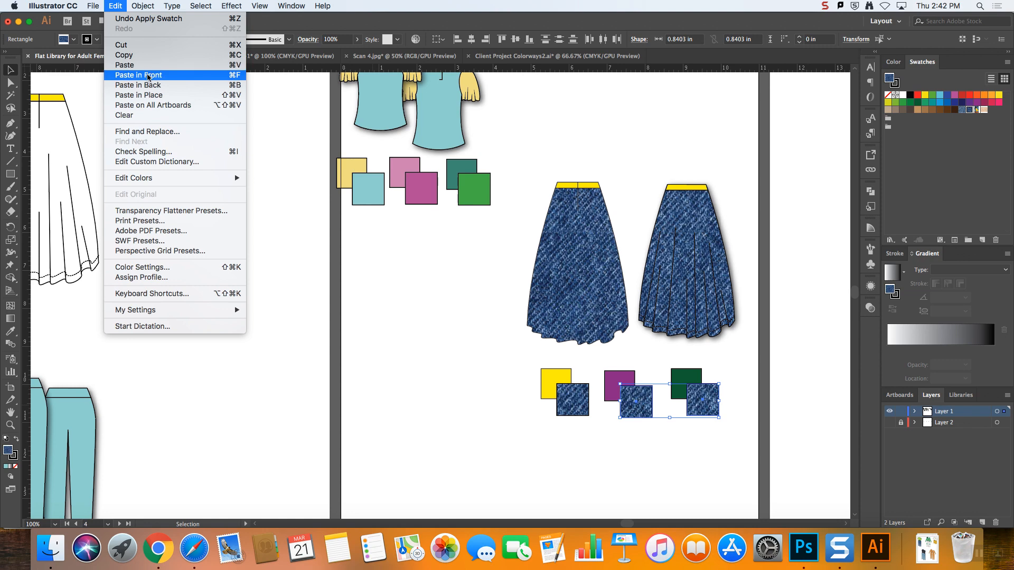
click(148, 75)
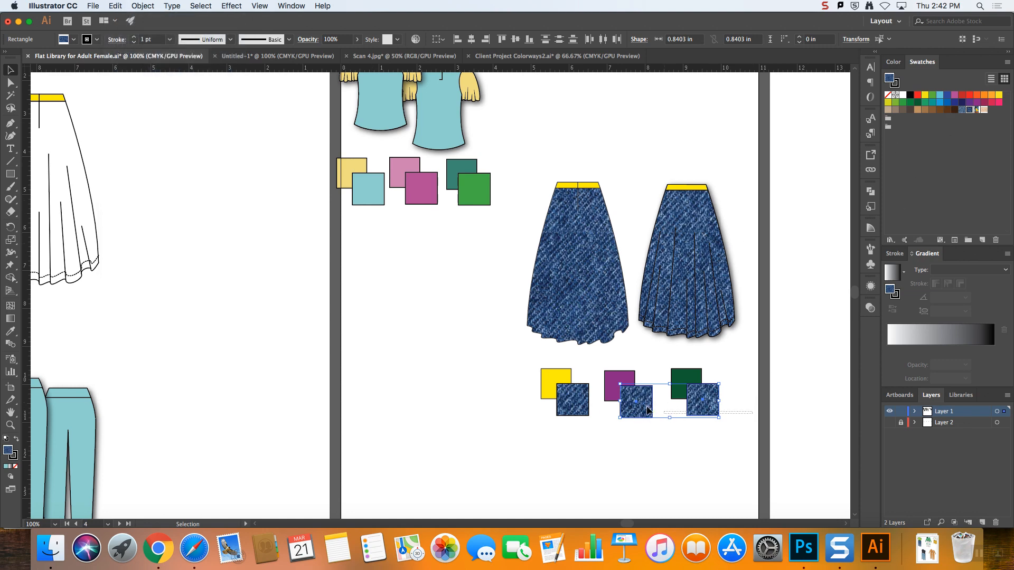
- Fill the pasted front square of the middle skirt pair with crimson and that of the last skirt pair with orange
click(655, 436)
click(649, 417)
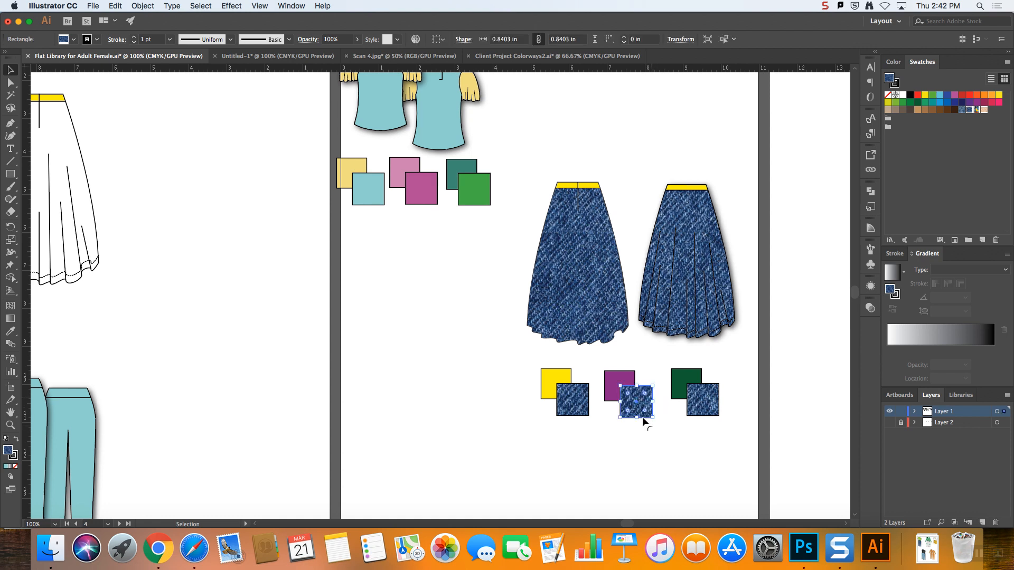
click(983, 107)
click(758, 428)
click(701, 406)
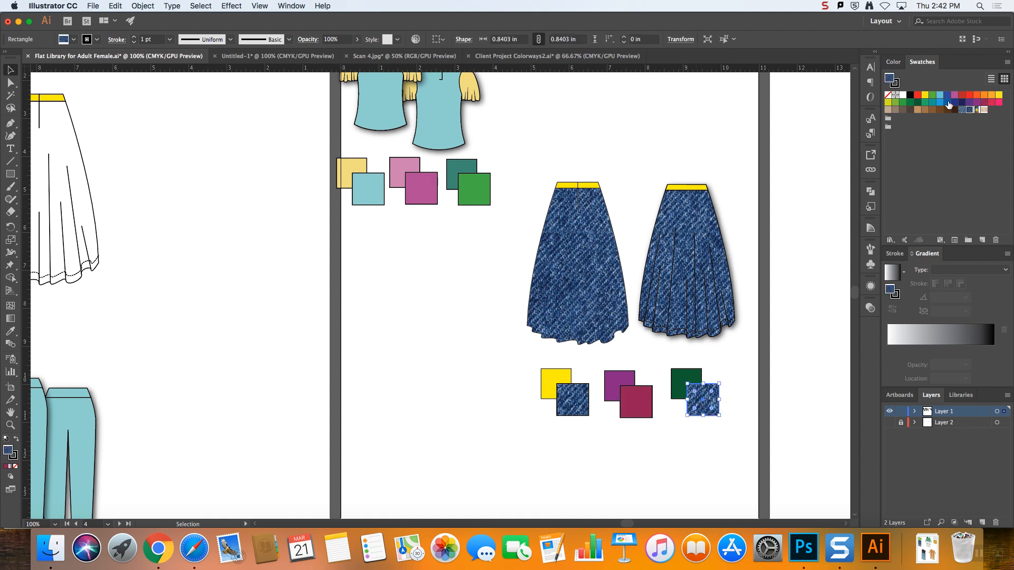
click(984, 95)
click(742, 394)
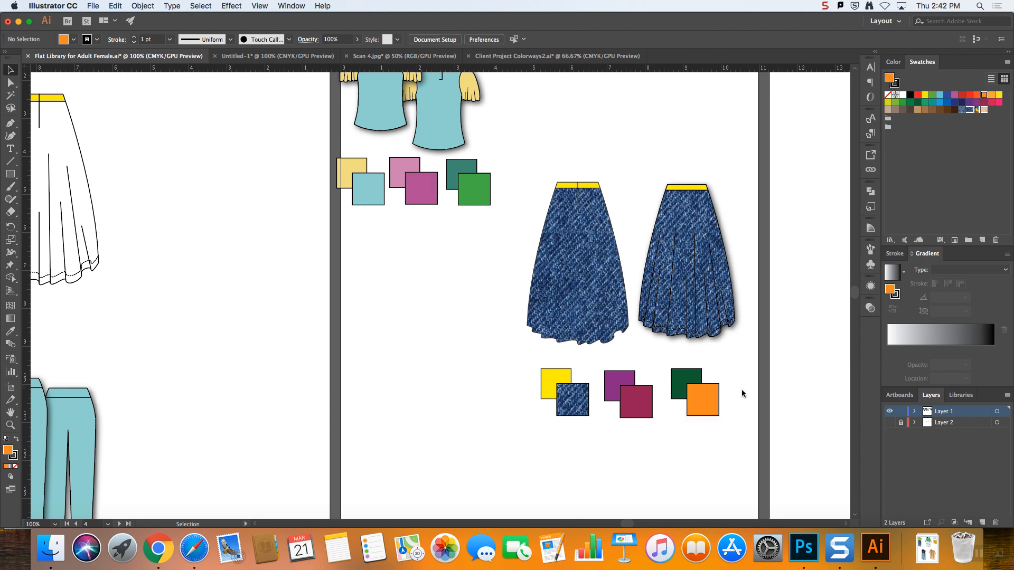
- Show the Transparency settings and set the orange square's blending mode to Multiply
click(711, 395)
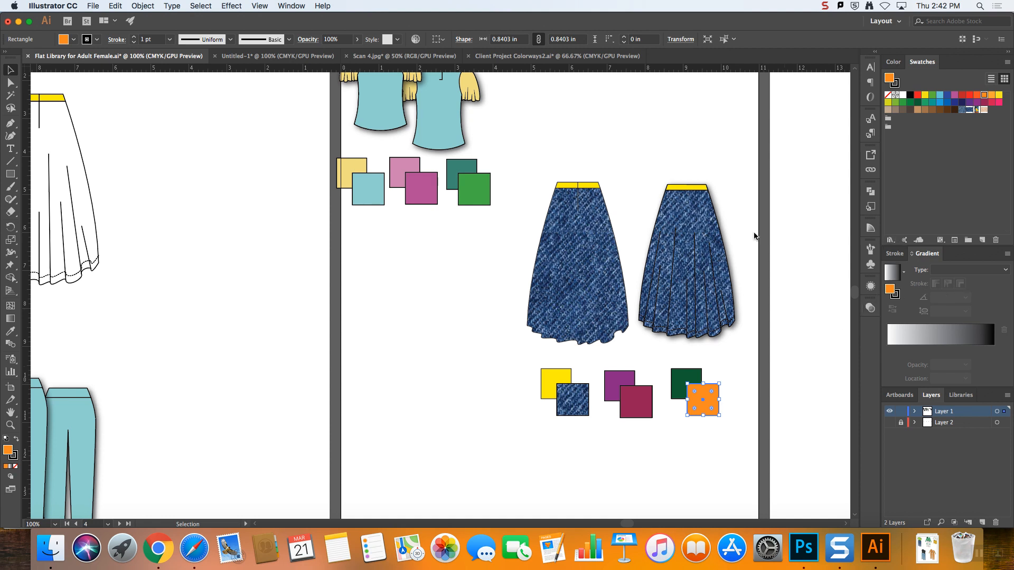
click(238, 9)
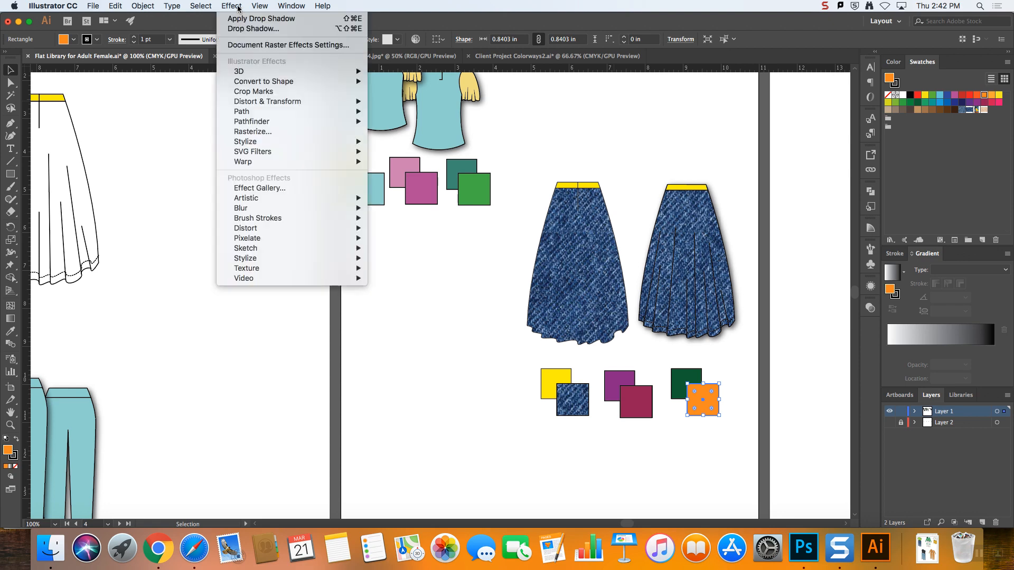
mouse_move(265, 6)
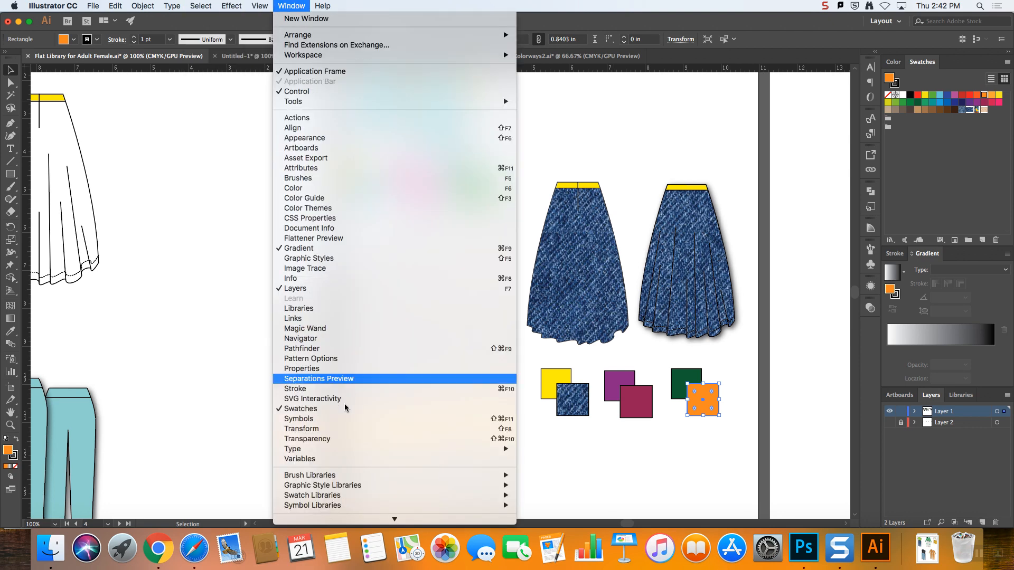
click(328, 439)
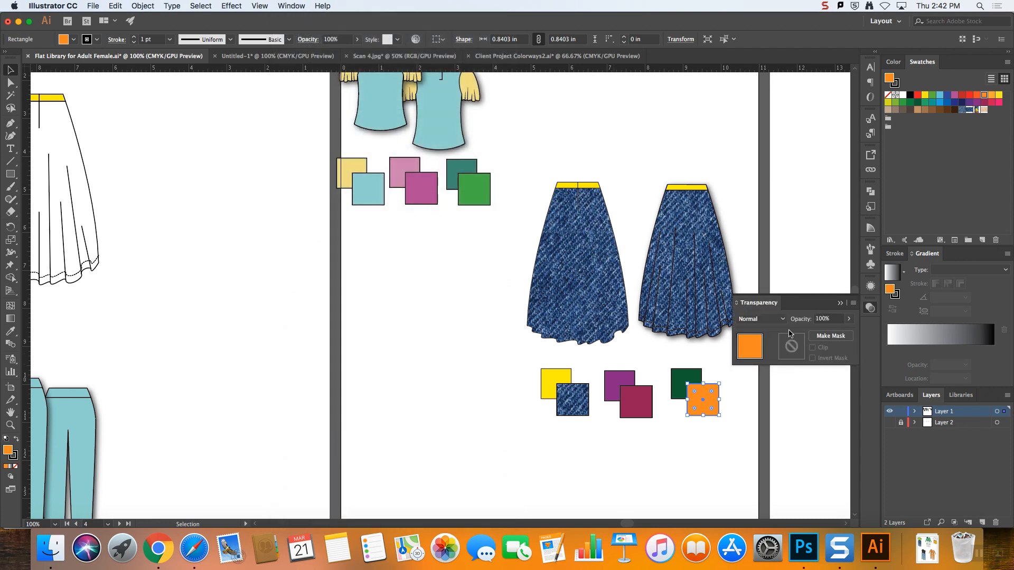
click(782, 319)
click(781, 320)
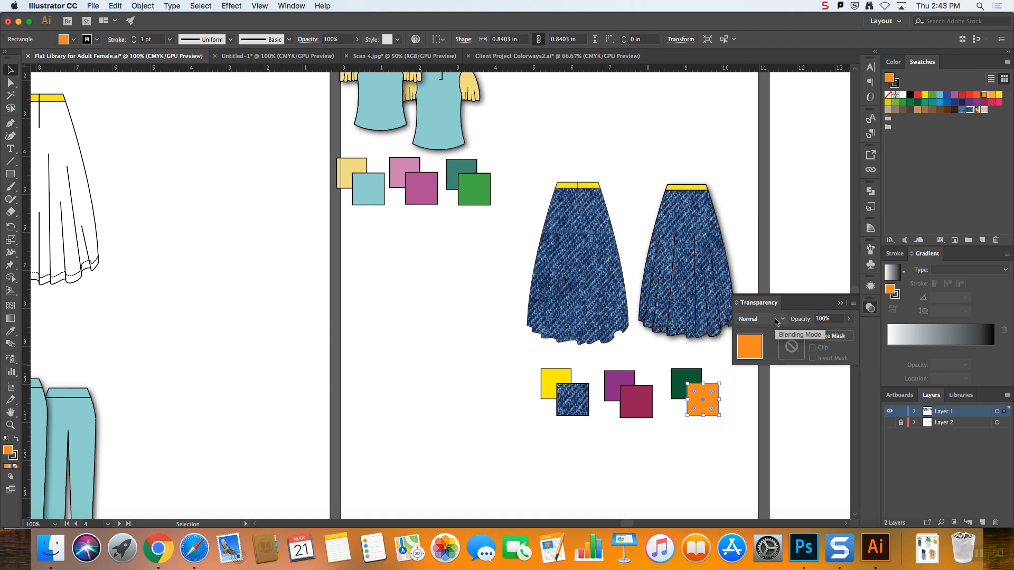
click(780, 322)
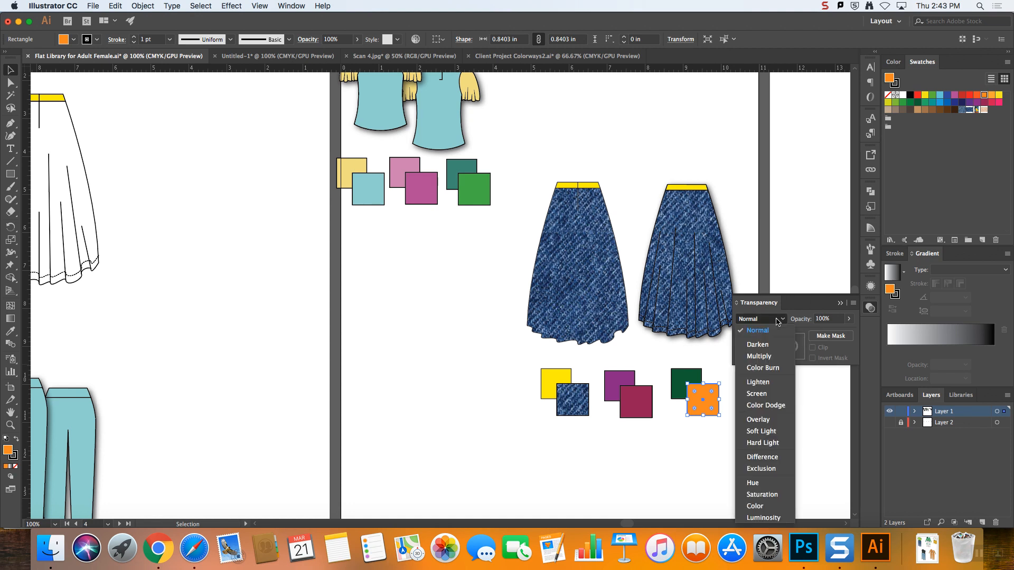
click(769, 357)
click(723, 438)
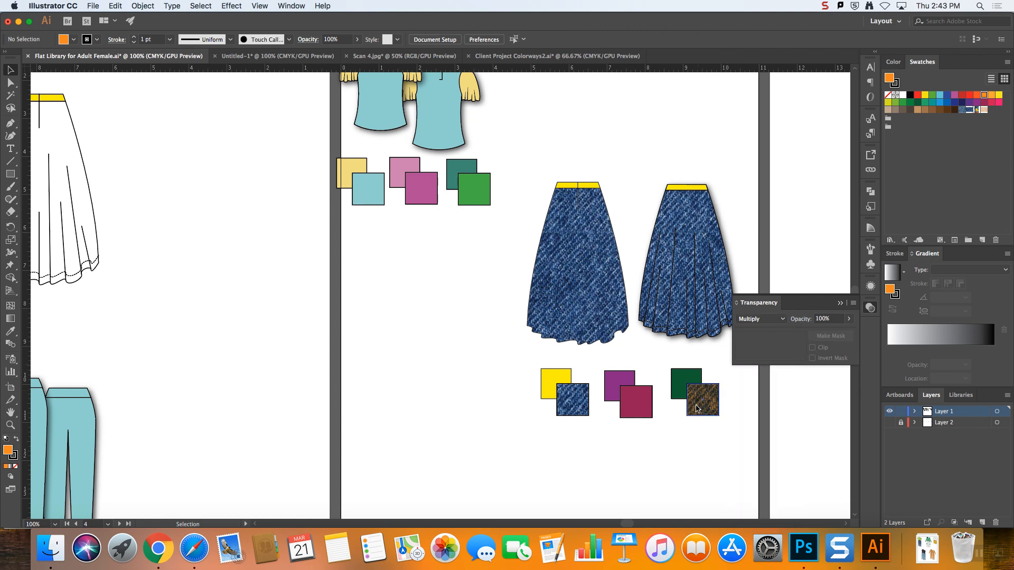
- Set the blending mode of the middle pair's crimson square to Multiply
click(639, 411)
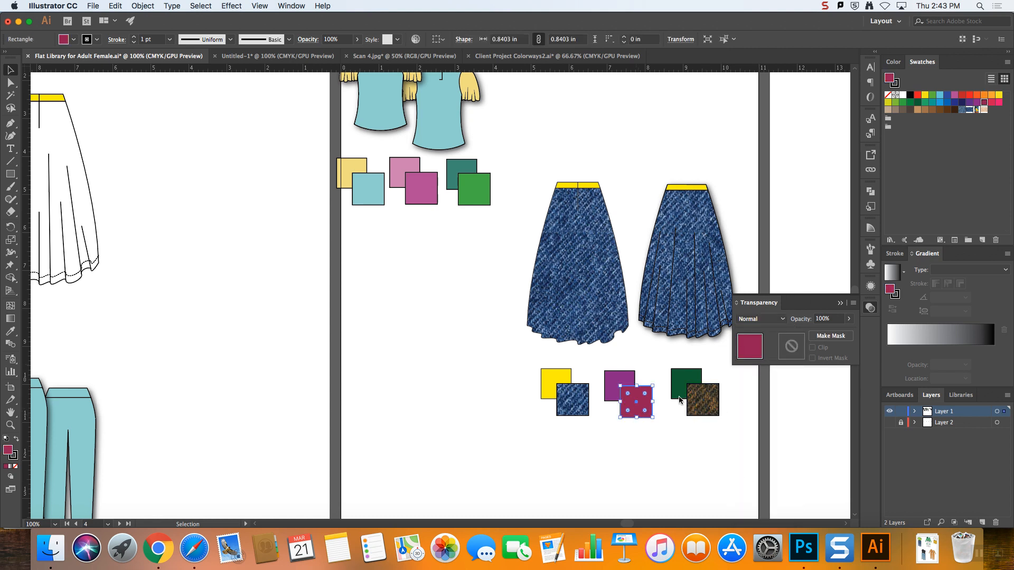
click(777, 319)
click(769, 355)
click(665, 459)
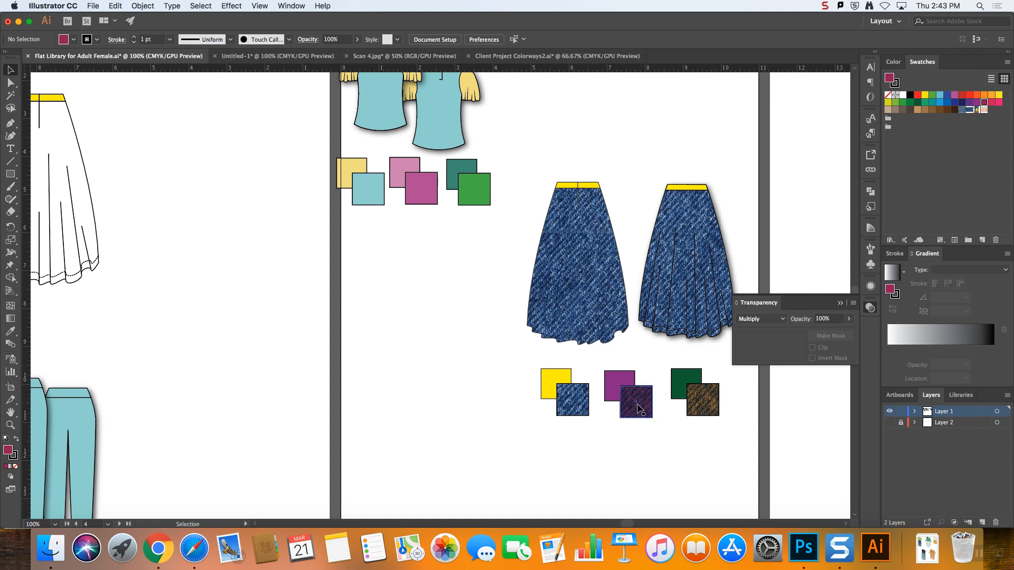
- Change the blending mode of the middle pair's crimson square to Hue
click(761, 319)
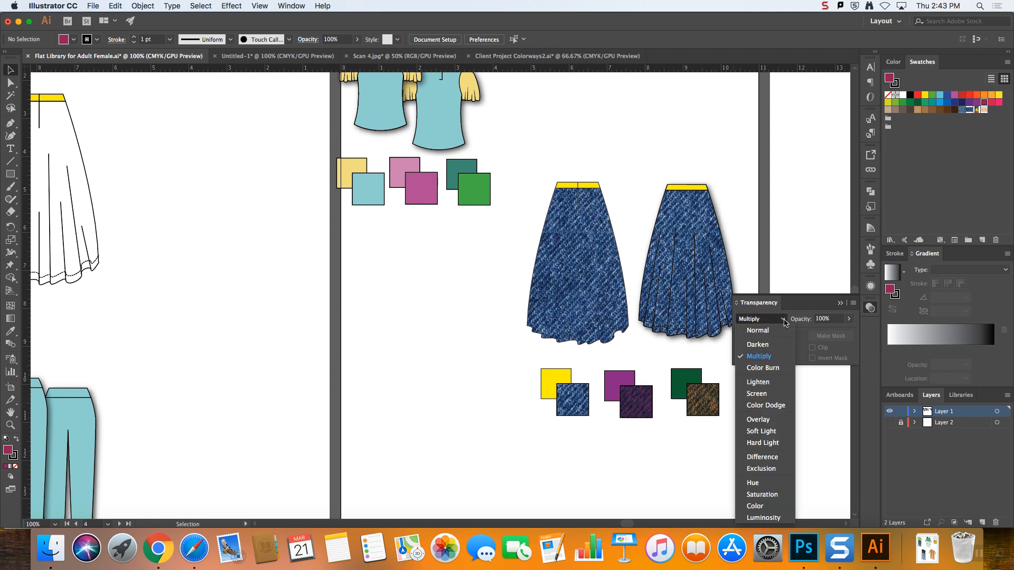
click(760, 483)
click(647, 408)
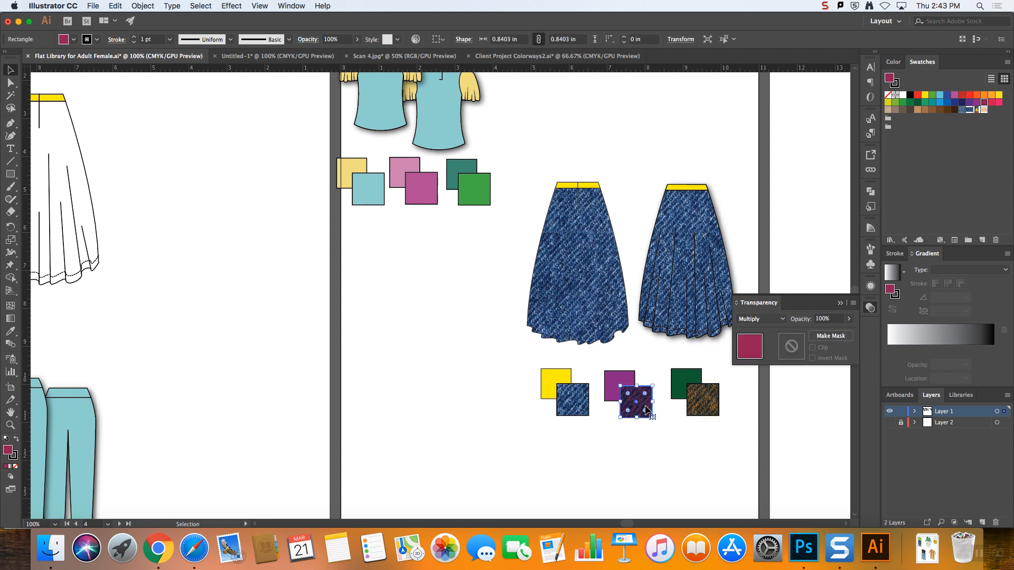
click(768, 319)
click(771, 484)
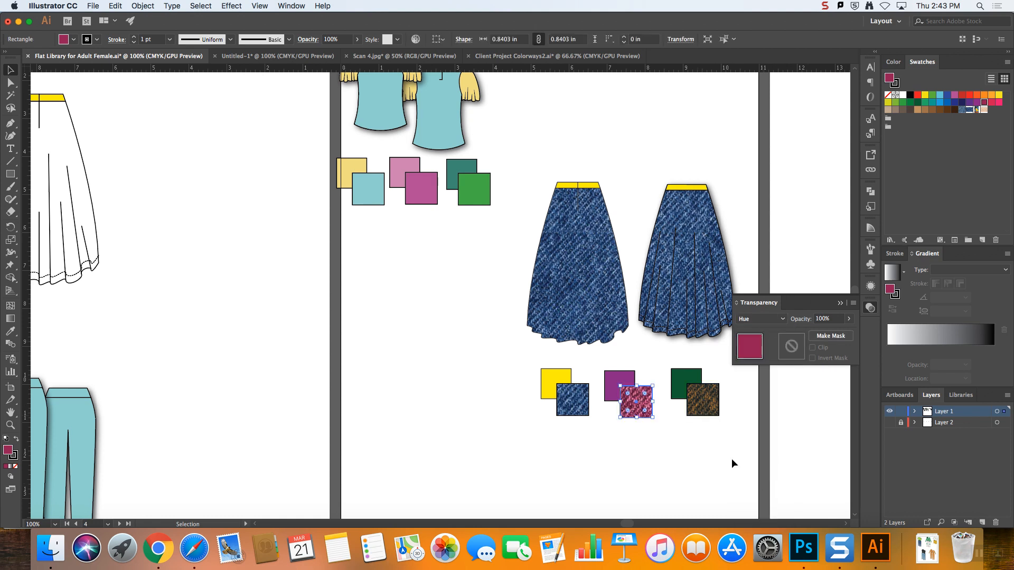
click(719, 451)
- Change the blending mode of the last pair's orange square to Hue
click(713, 405)
click(755, 319)
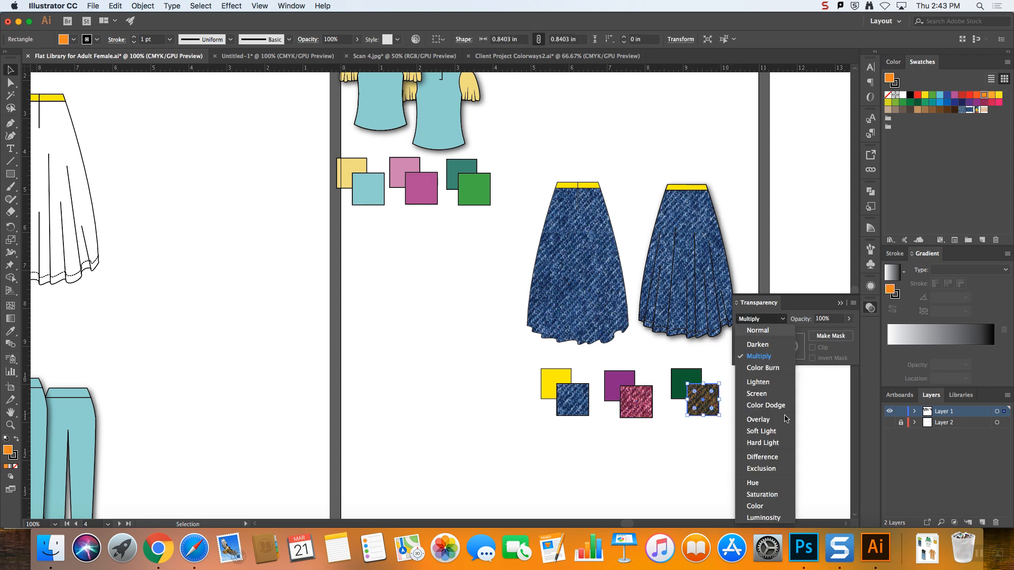
click(772, 484)
click(698, 431)
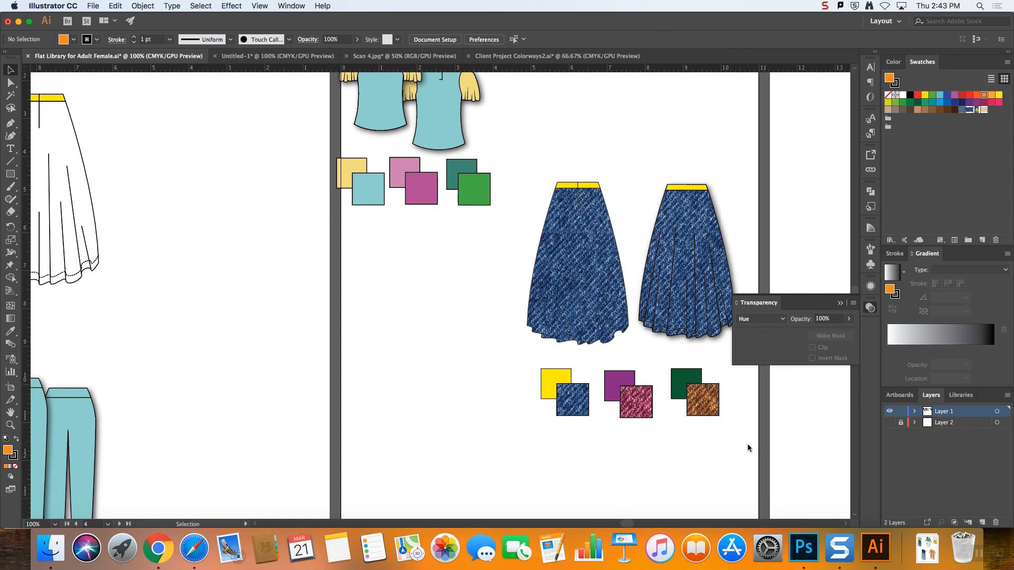
- Move the orange square off the last pair's denim square and partly back over it to demonstrate the Hue blend
key(super+minus)
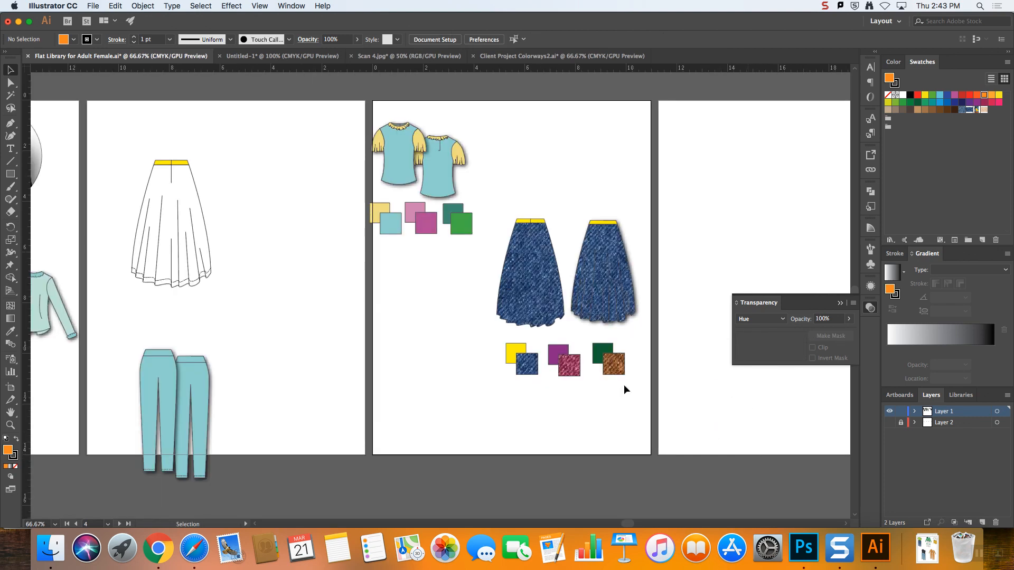
click(620, 369)
drag(621, 372, 634, 376)
key(super+equal)
key(super+equal)
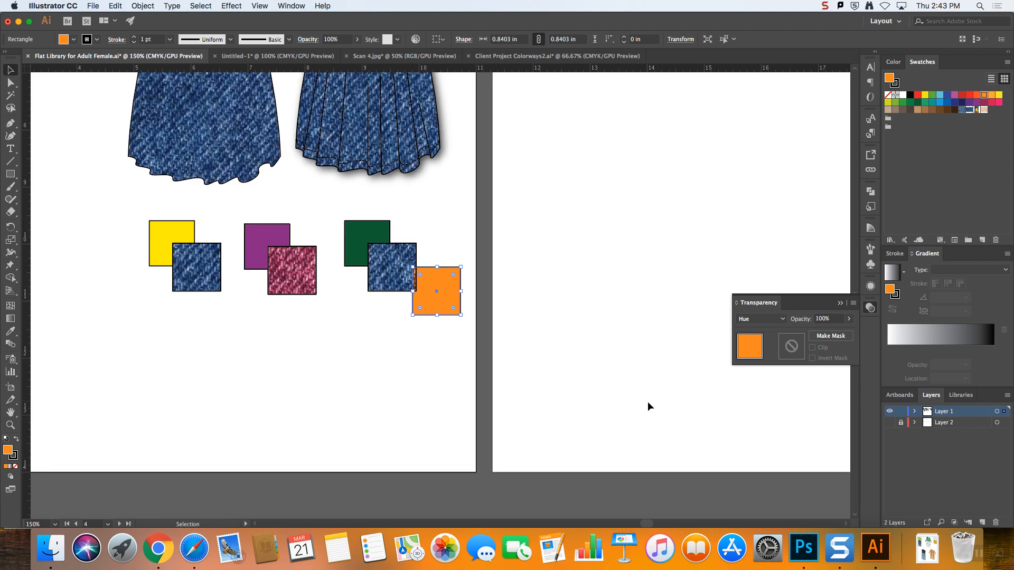
click(463, 204)
drag(446, 281, 435, 274)
click(434, 260)
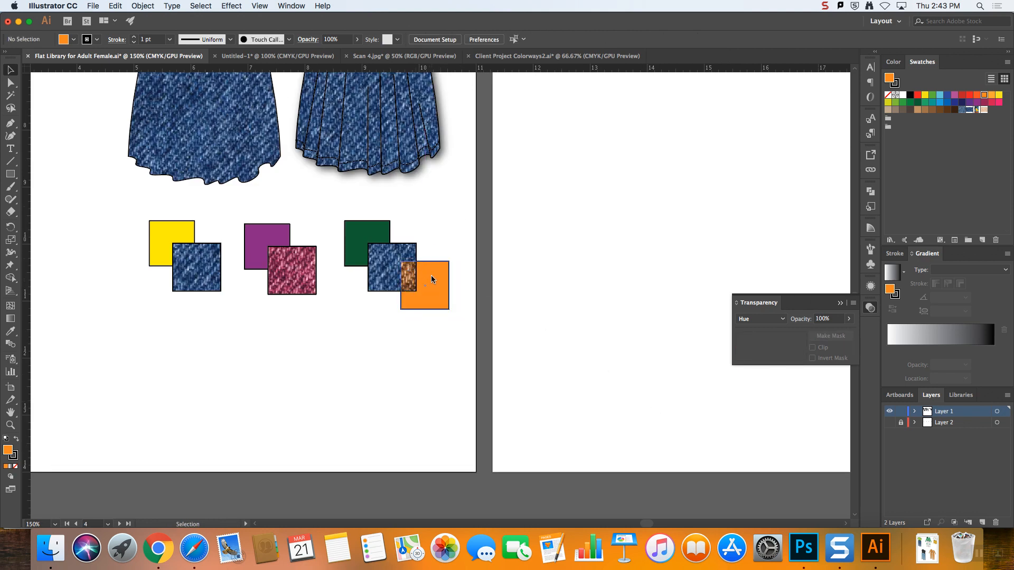
drag(437, 274, 434, 273)
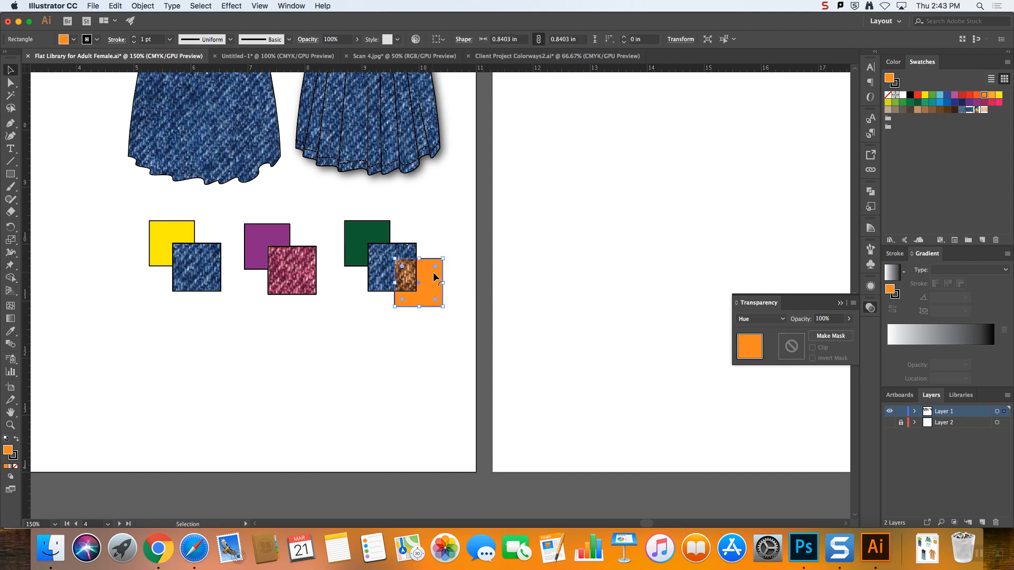
click(464, 258)
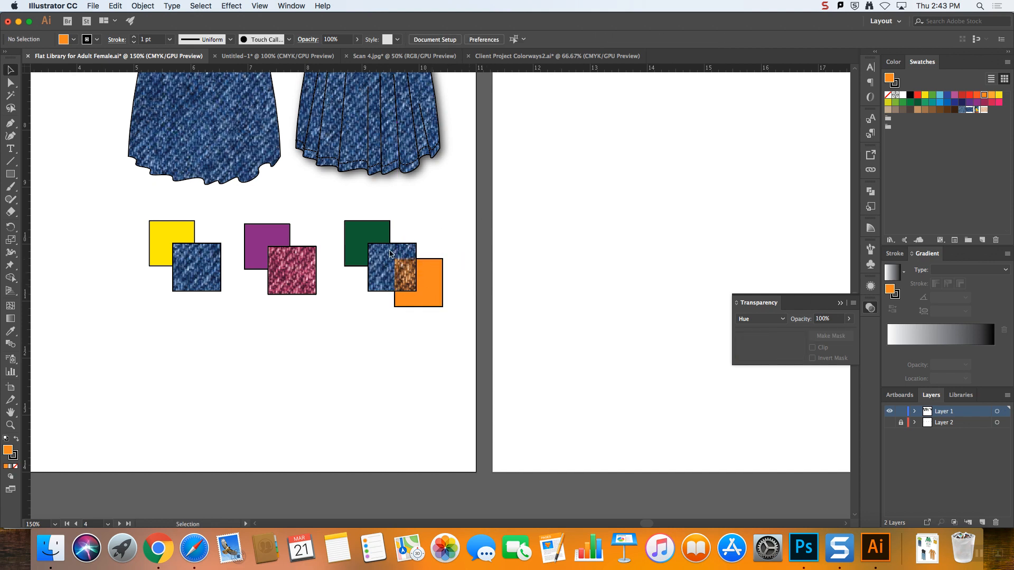
- Realign the orange square exactly over the last pair's denim square
drag(432, 273, 401, 257)
drag(405, 257, 405, 258)
click(442, 211)
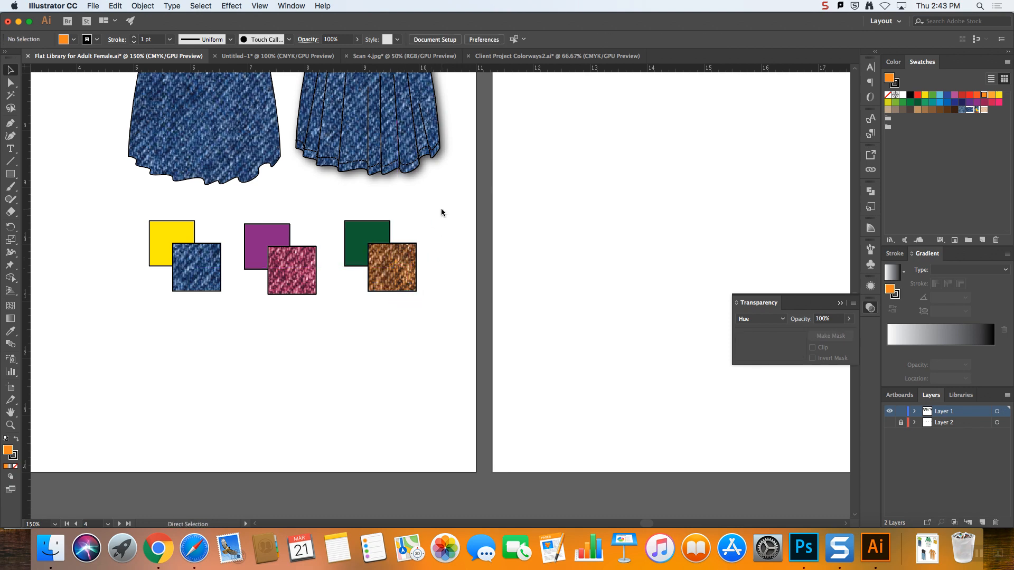
- Switch to Chrome and review the "Today in Class" topics for March 21, Class 8 on the Moodle course page
scroll(441, 208, down, 5)
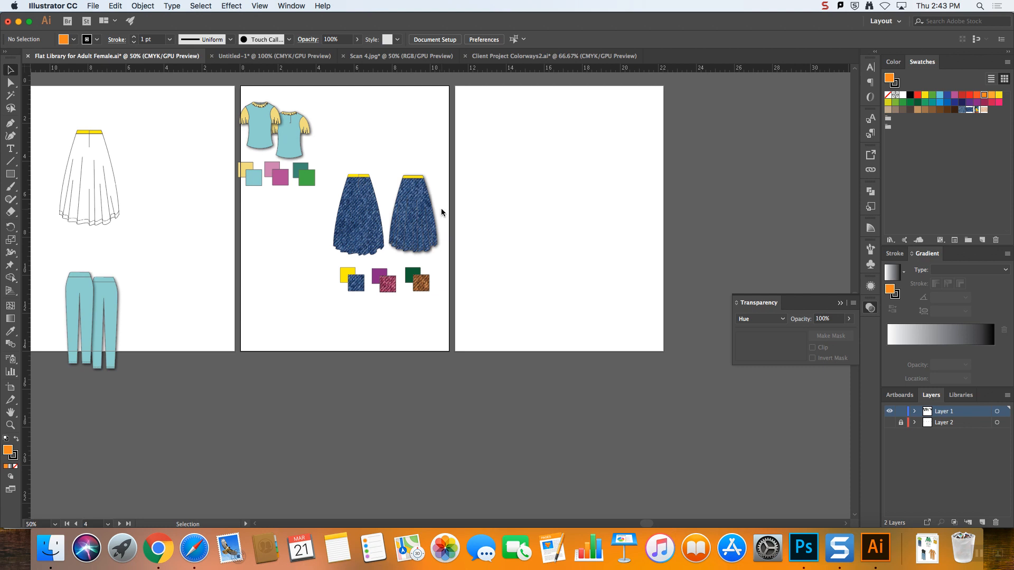
drag(213, 25, 355, 28)
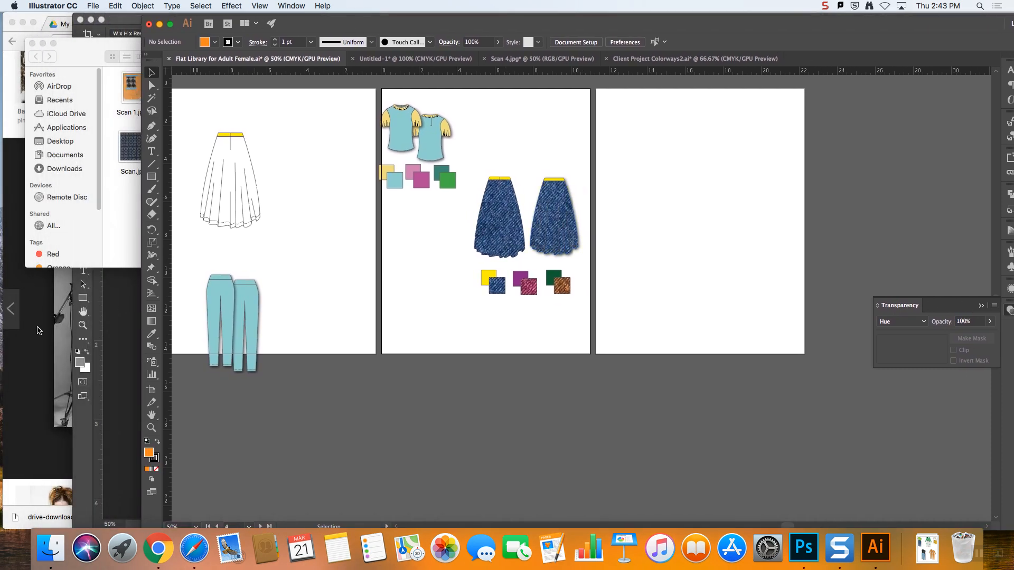
click(22, 496)
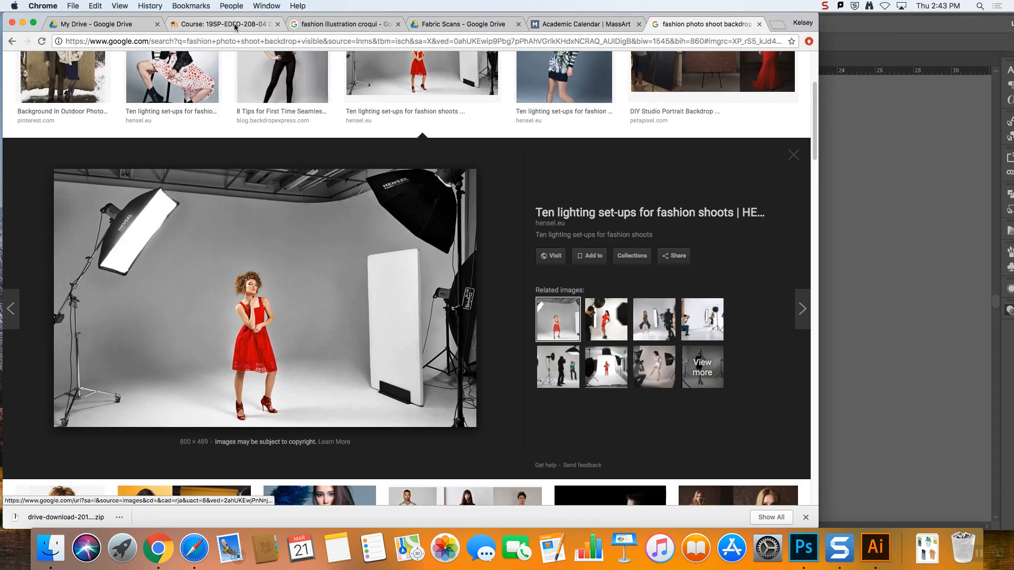
click(221, 23)
drag(214, 158, 372, 186)
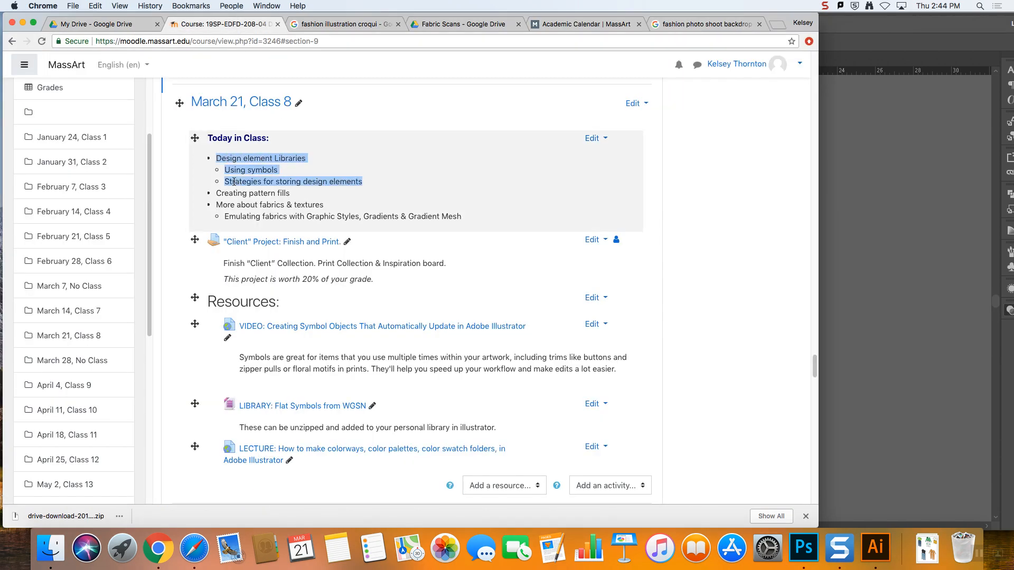
drag(219, 196, 289, 206)
click(219, 206)
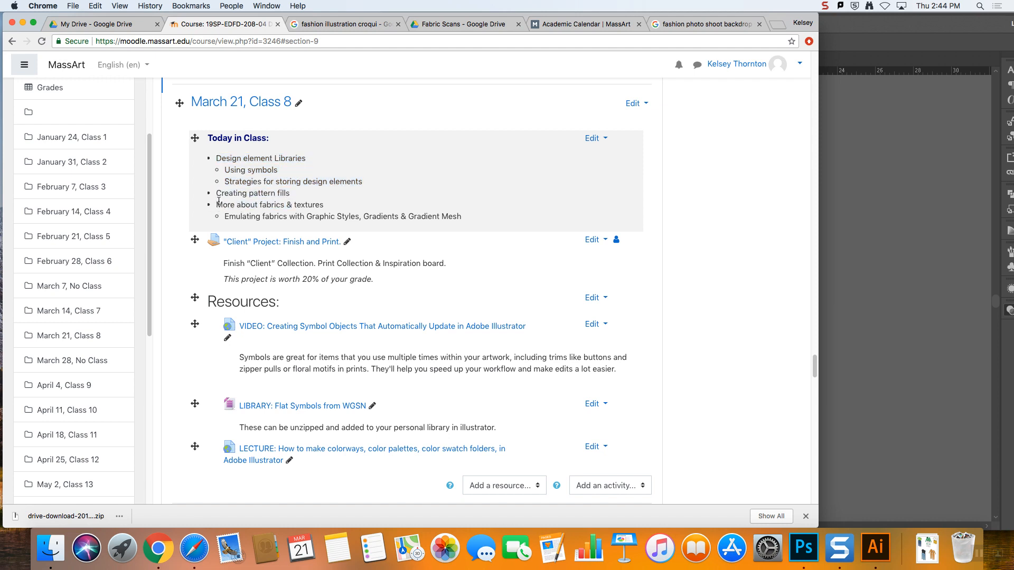
drag(228, 218, 493, 224)
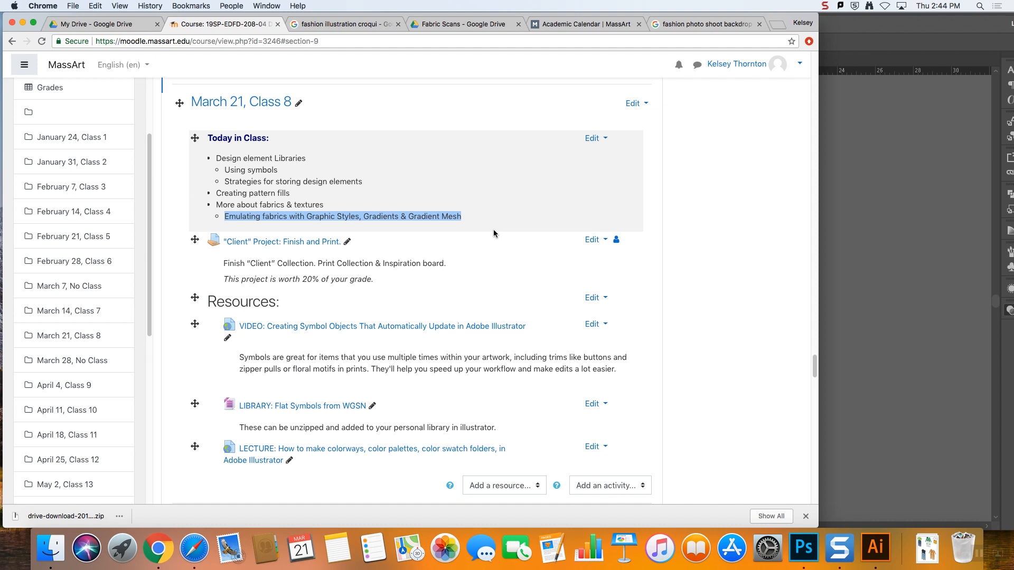
double_click(386, 218)
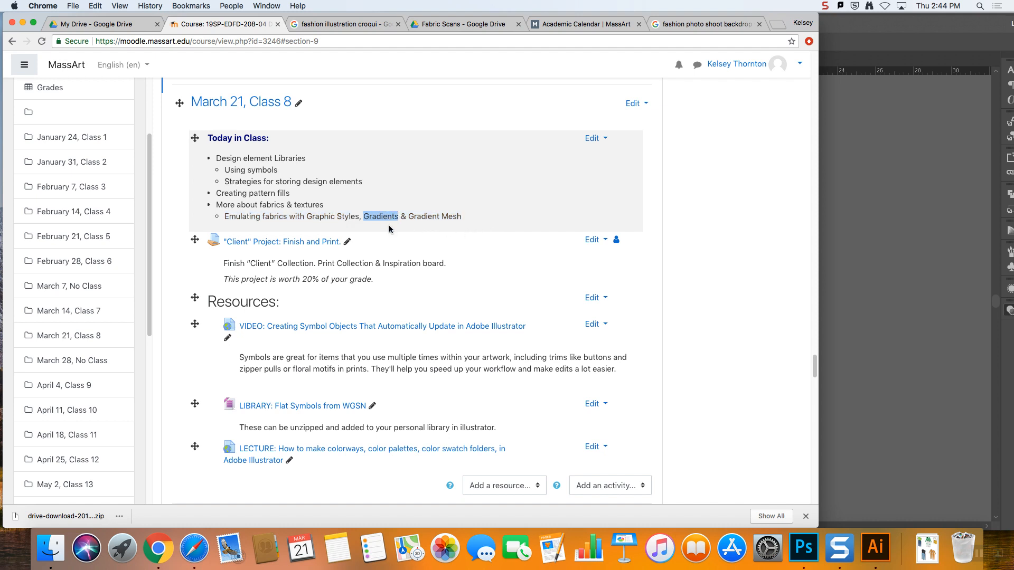
click(328, 218)
drag(308, 216, 360, 220)
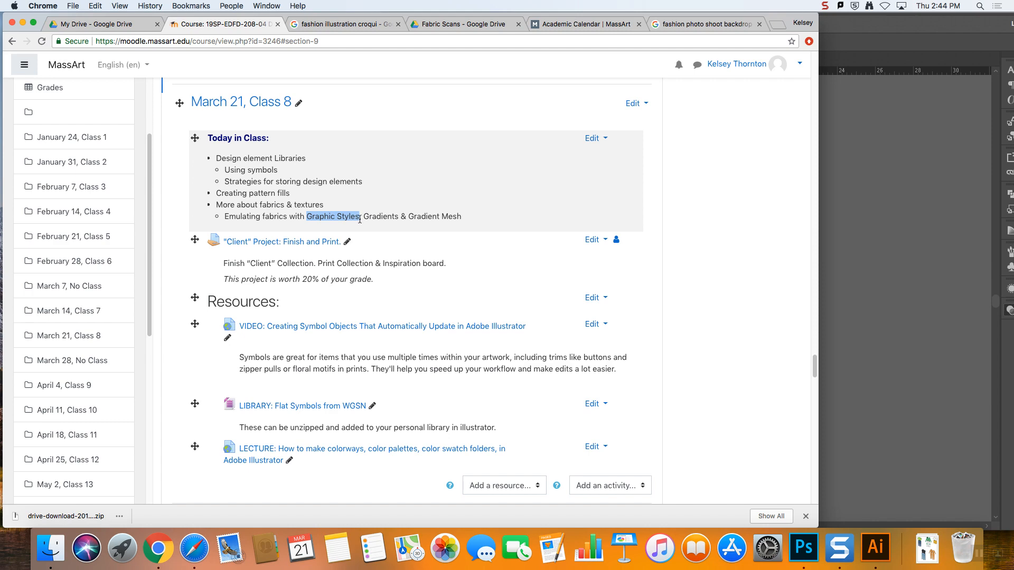
- Switch back to Illustrator, bring up the Untitled-1 document, select the navy circle-patterned pants and restore the window's position
click(850, 171)
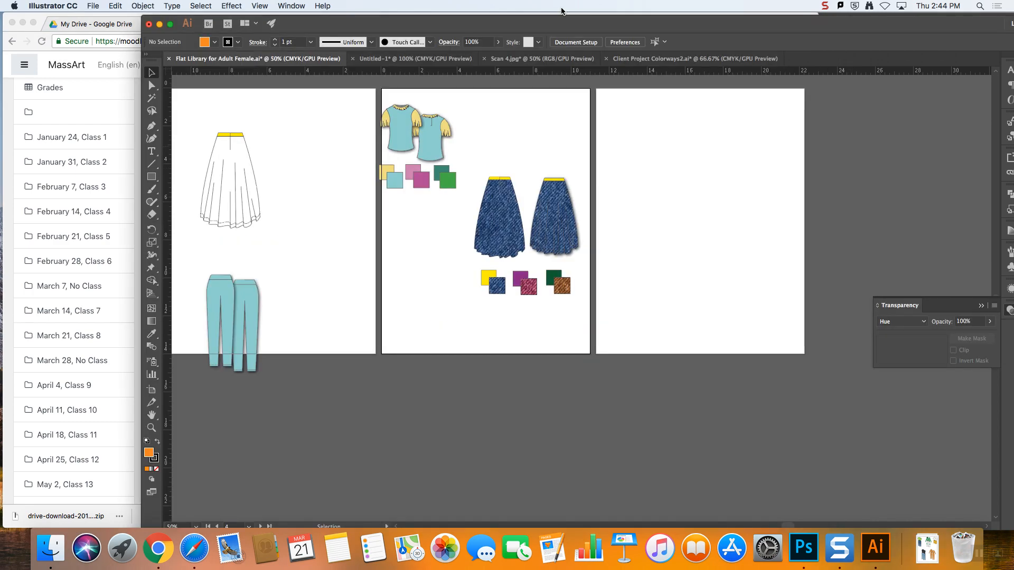
click(412, 61)
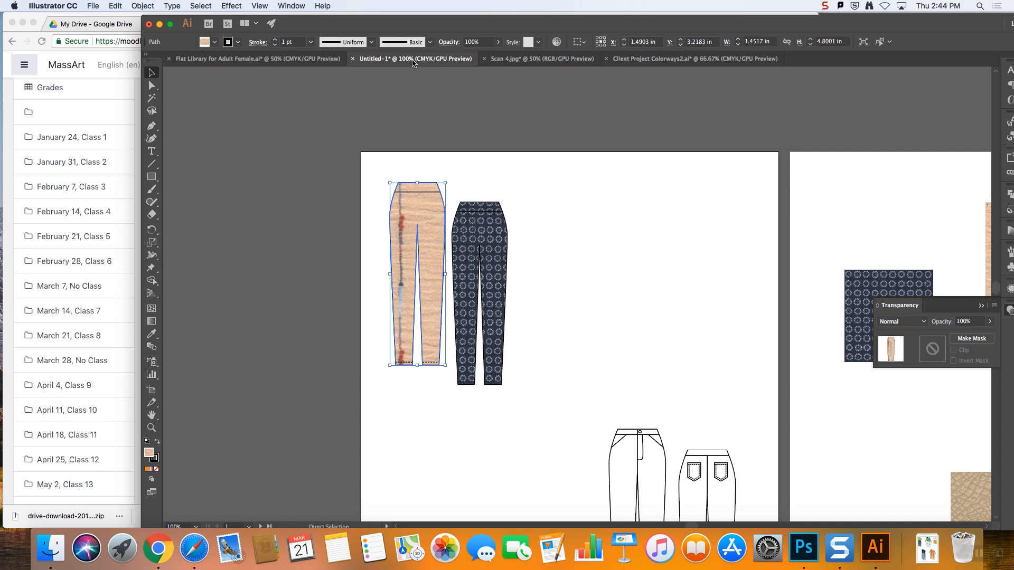
click(481, 285)
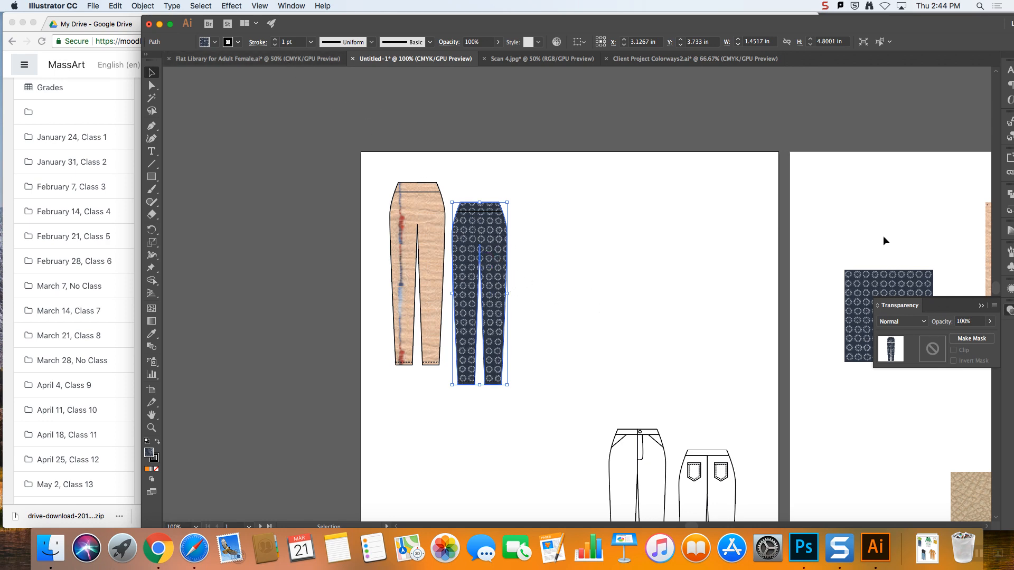
double_click(792, 29)
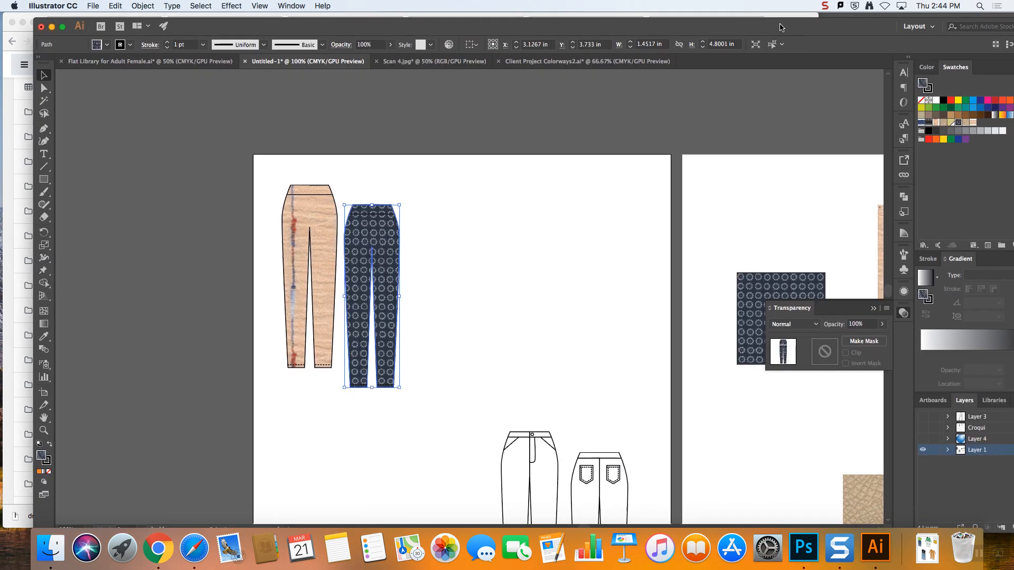
- Fill the circle-patterned pants with the blue denim pattern swatch and clear the selection
click(893, 117)
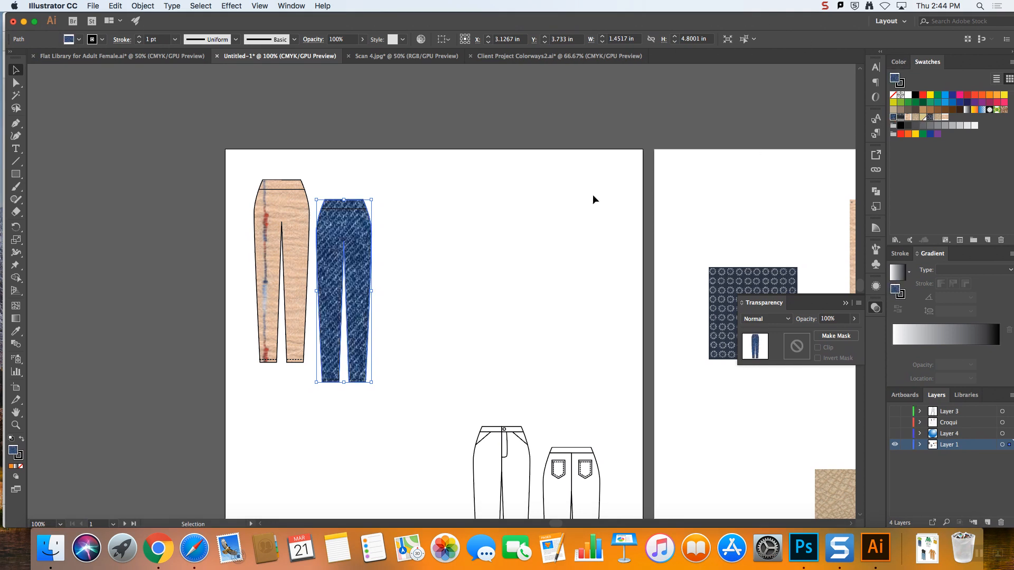
click(444, 249)
click(297, 216)
click(418, 219)
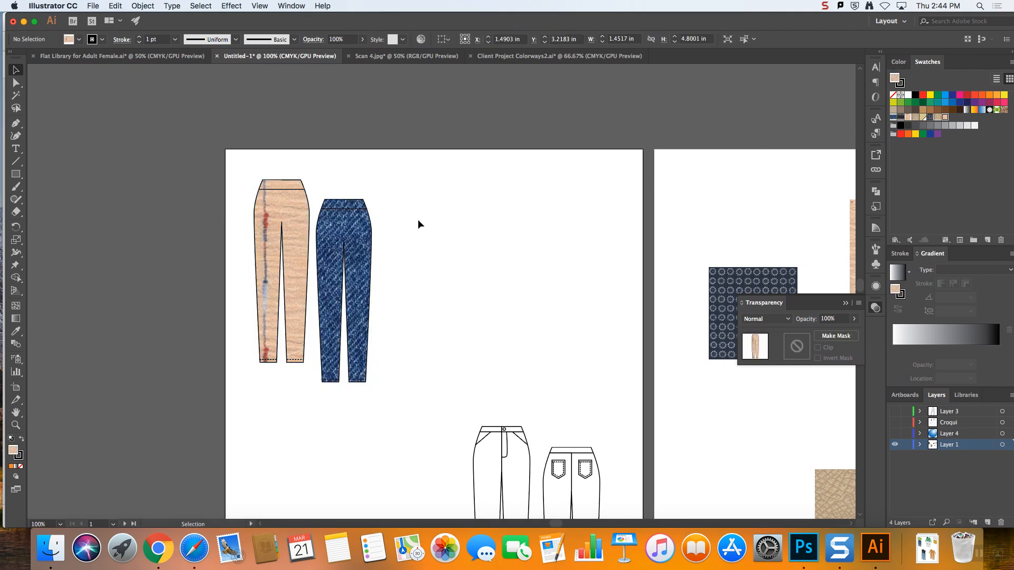
- Change the outline stroke of the denim pants to the pink swatch and deselect them
click(360, 244)
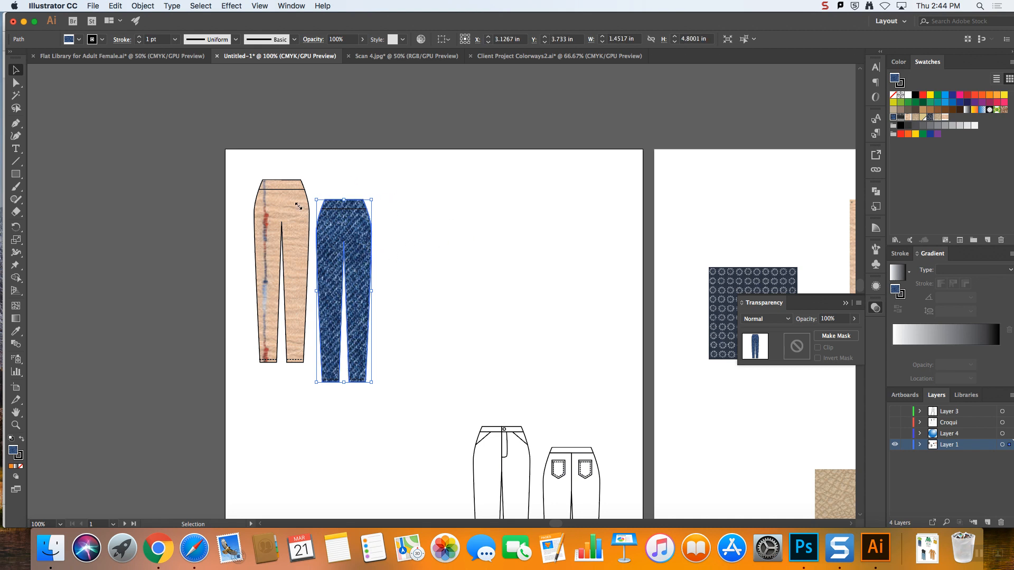
click(390, 218)
click(364, 243)
click(982, 102)
key(super+z)
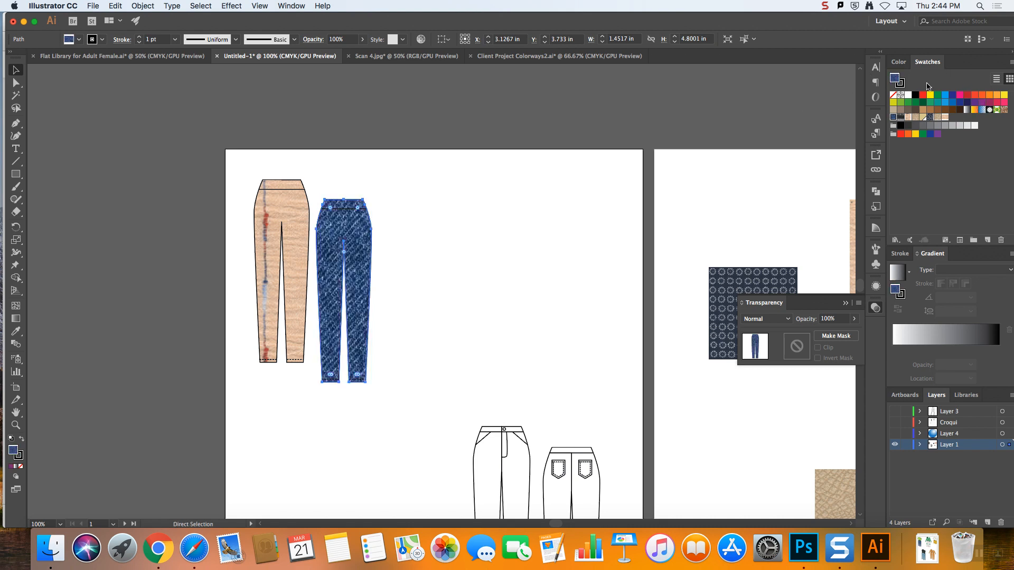
click(1003, 103)
click(405, 177)
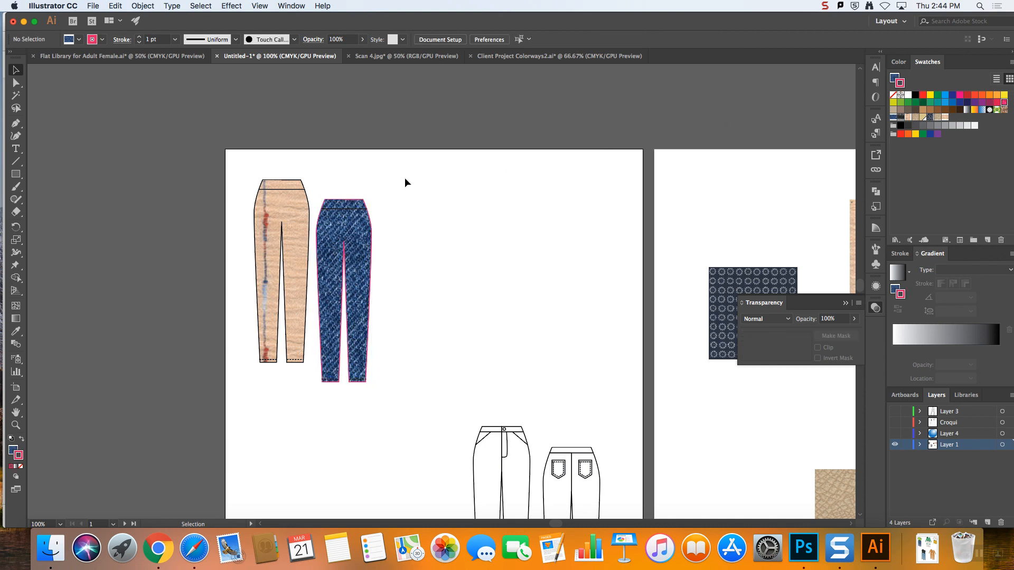
- Apply a previewed Multiply drop shadow to the denim pants with 75% opacity, 0.1 in X and Y offsets and 0.07 in blur
click(367, 272)
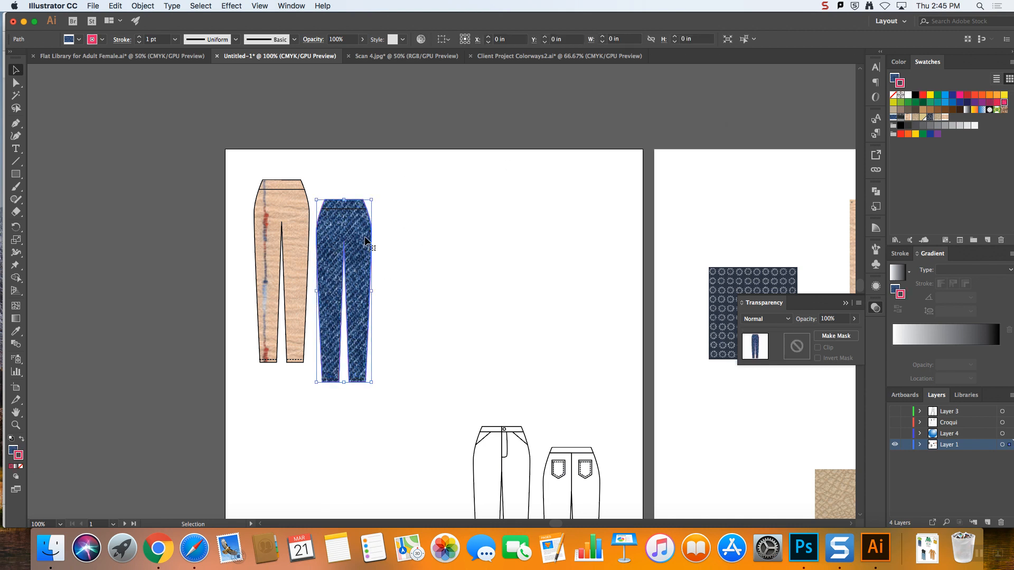
click(212, 5)
mouse_move(233, 6)
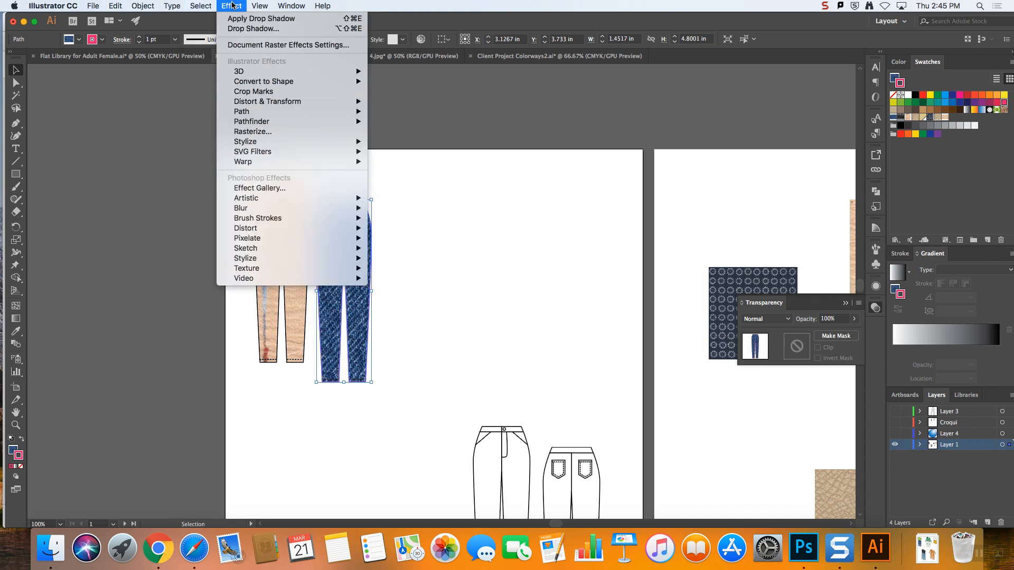
mouse_move(294, 145)
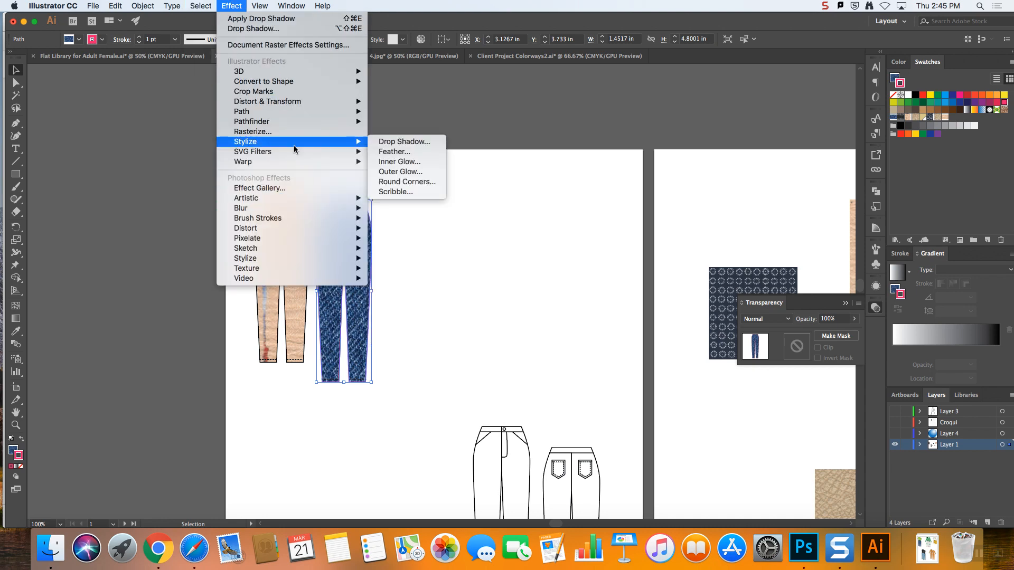
click(414, 142)
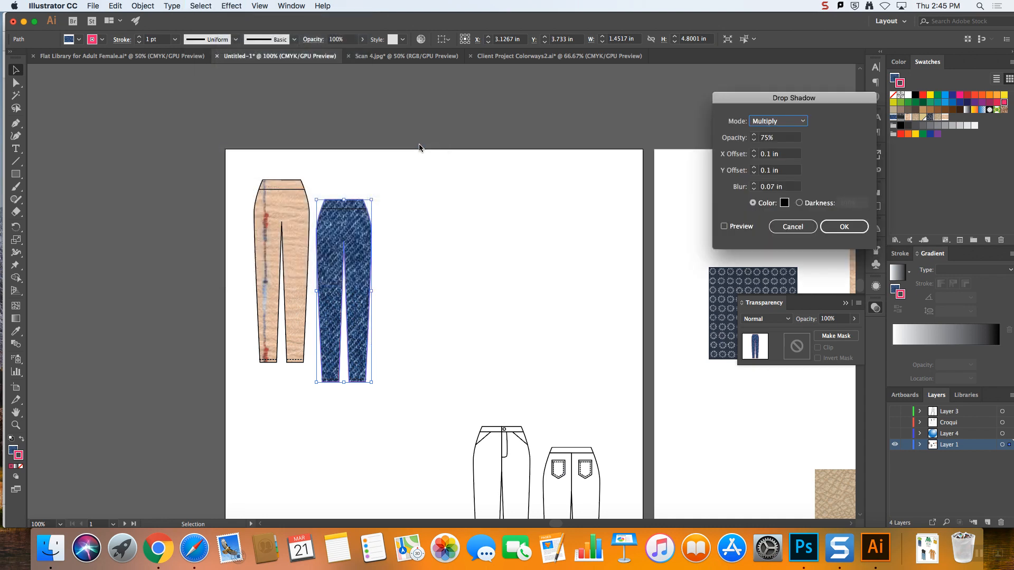
click(749, 228)
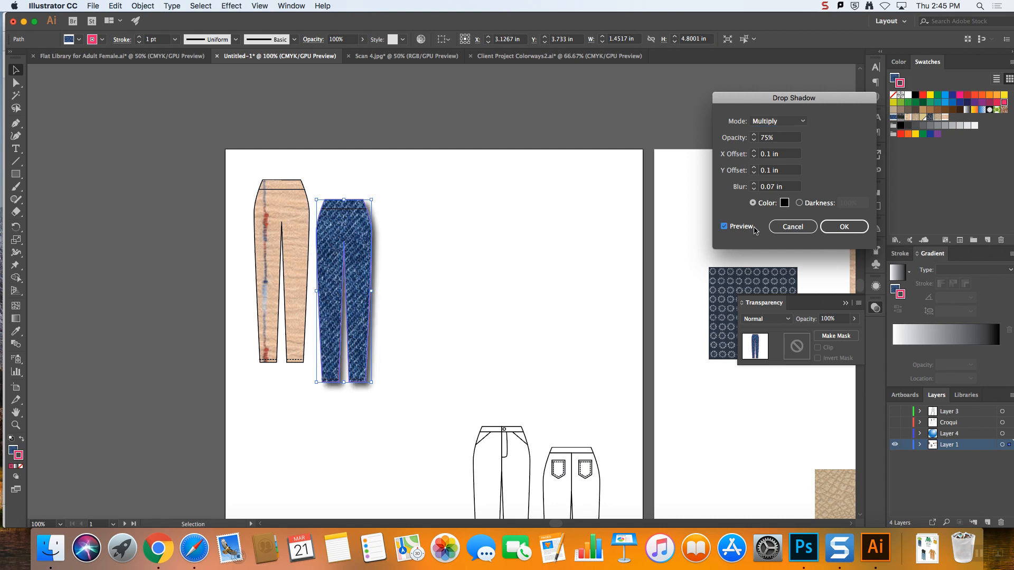
click(844, 227)
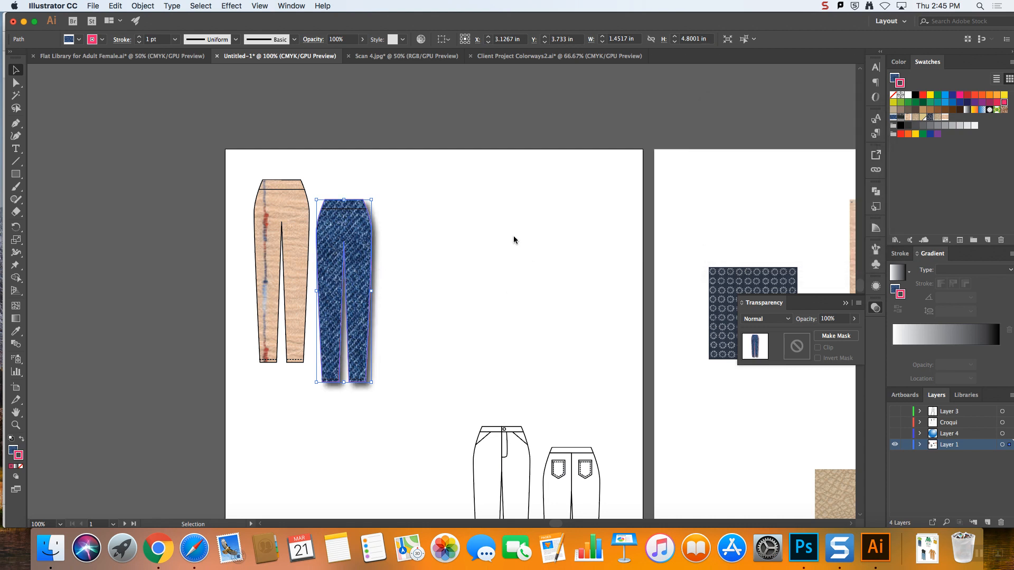
click(428, 288)
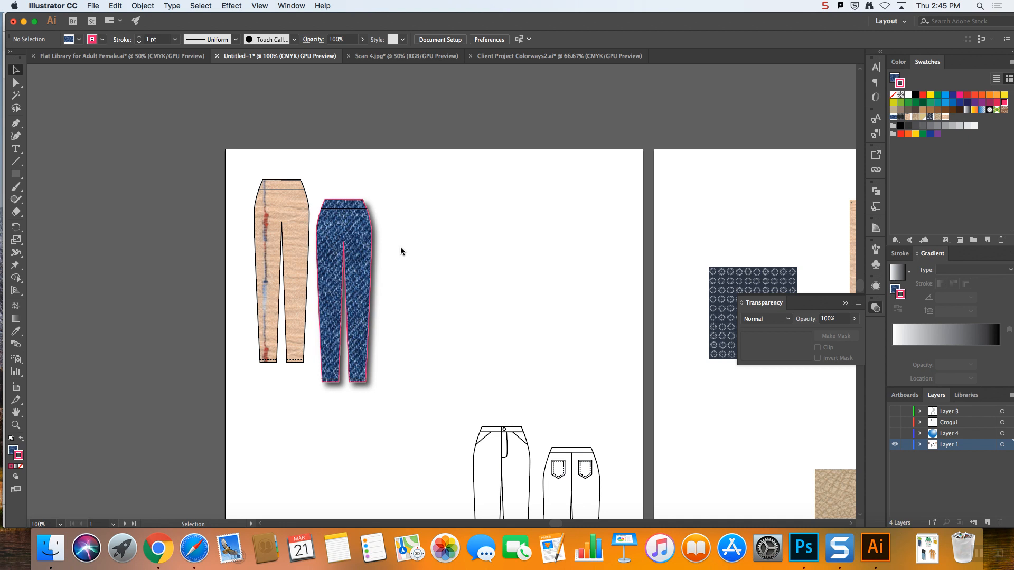
- Select the tan textured pants beside the denim pair
click(293, 217)
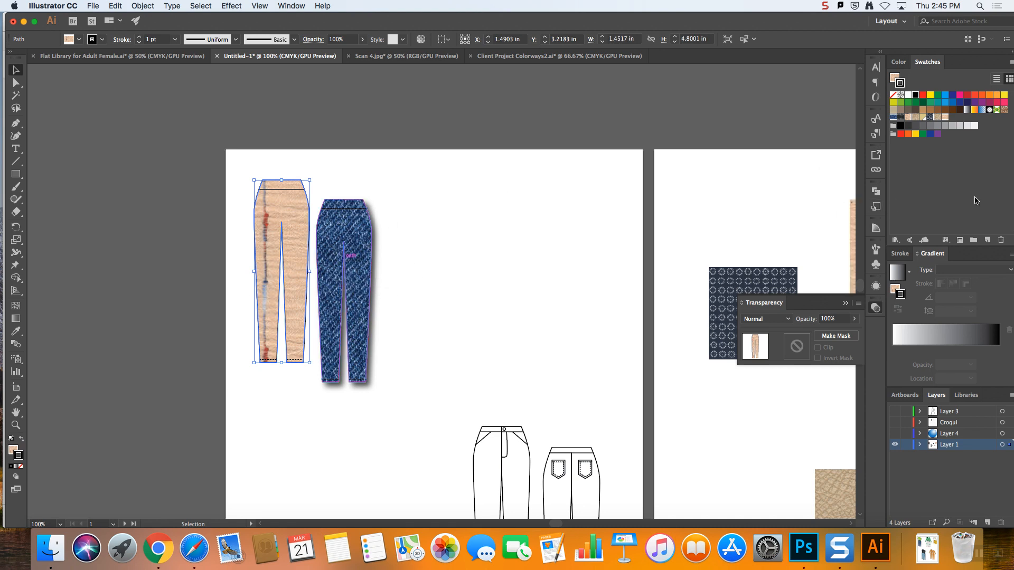
- Save the appearance of the blue denim pants as a new graphic style
click(877, 209)
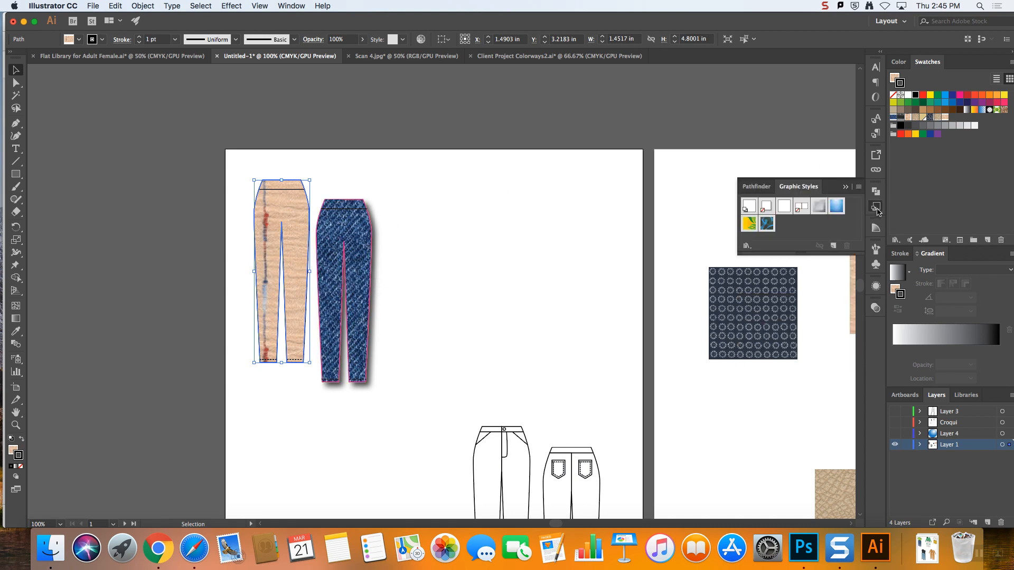
click(423, 245)
click(353, 229)
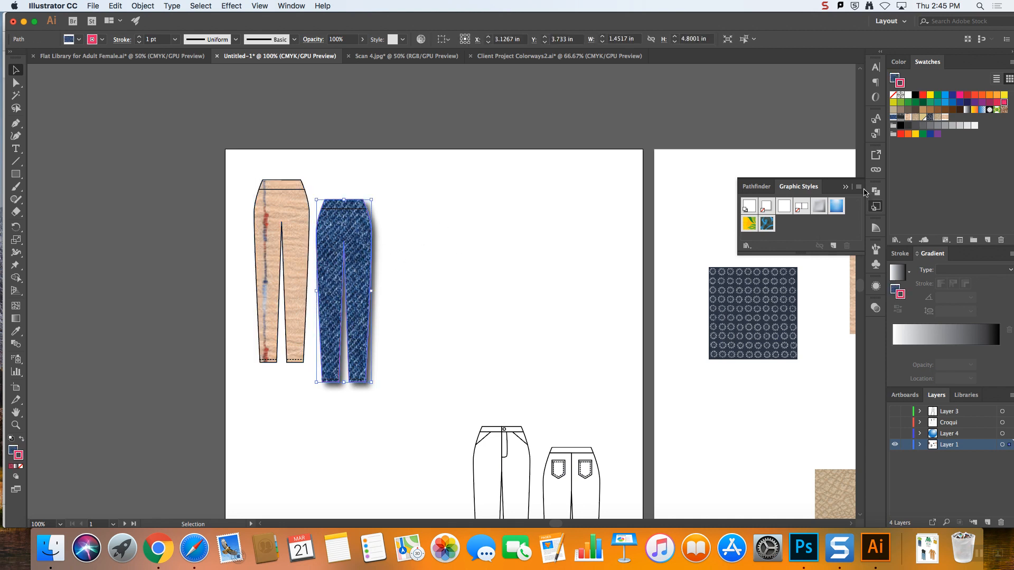
click(847, 187)
click(875, 206)
click(875, 207)
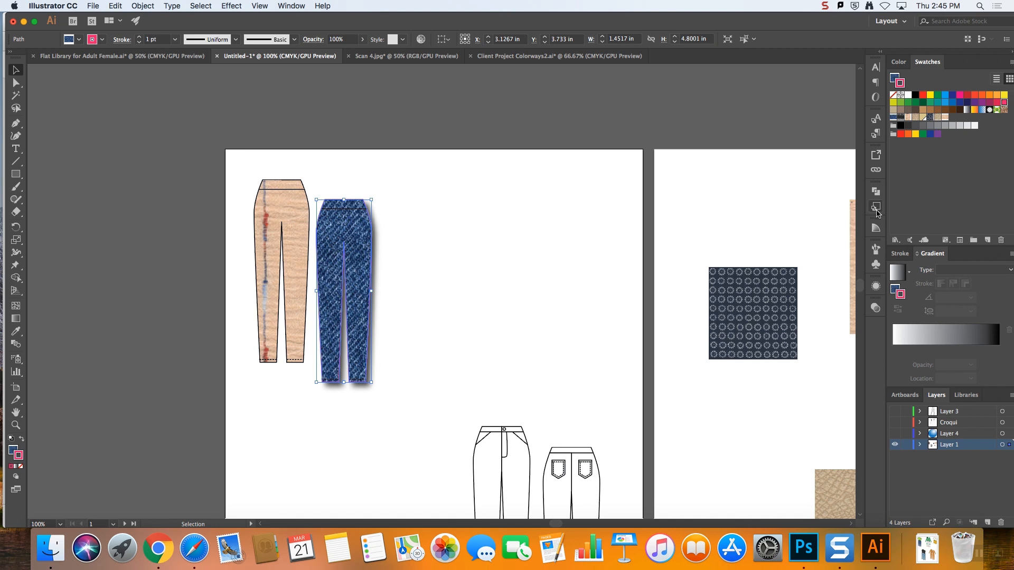
click(292, 6)
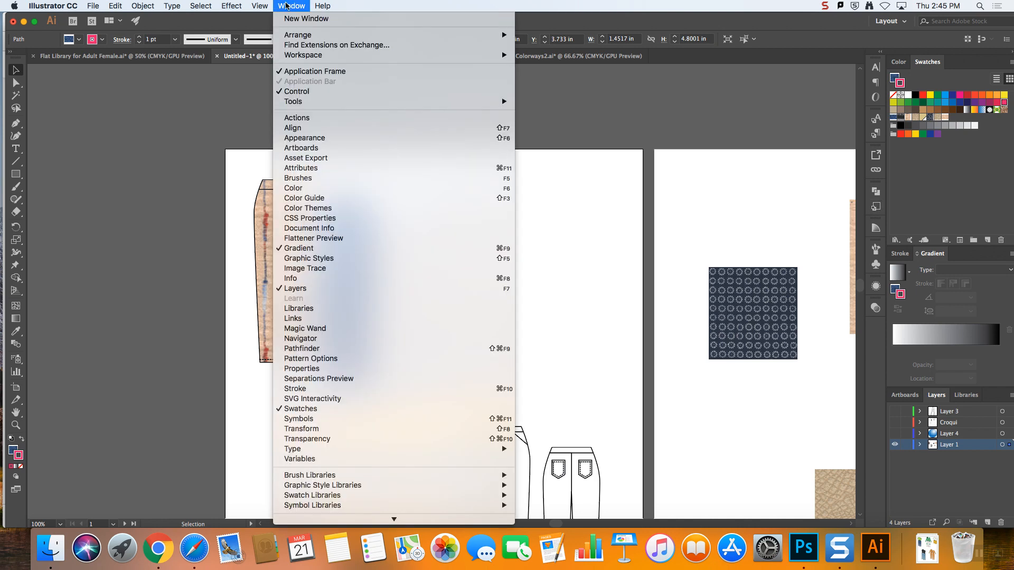
click(307, 258)
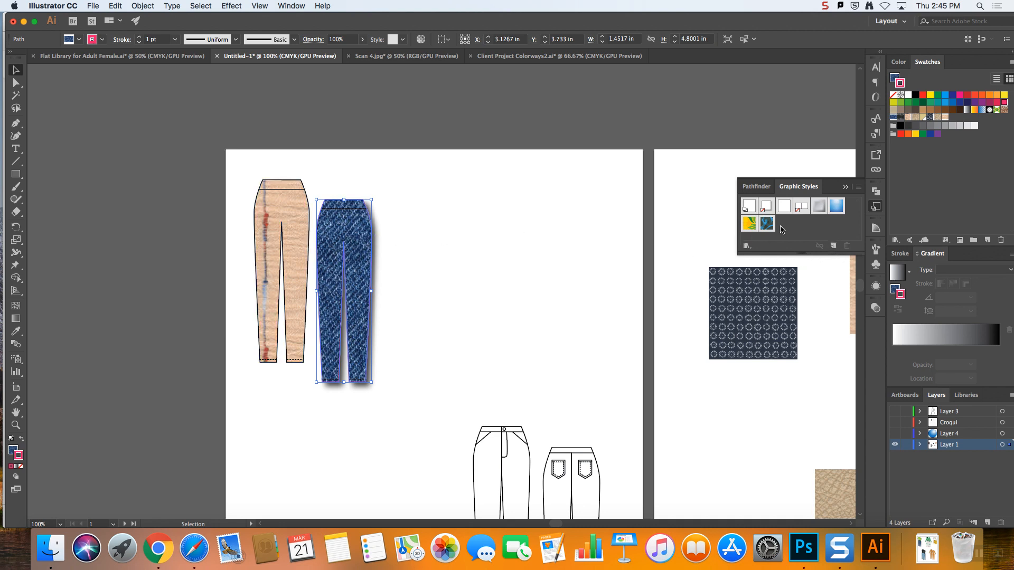
click(833, 247)
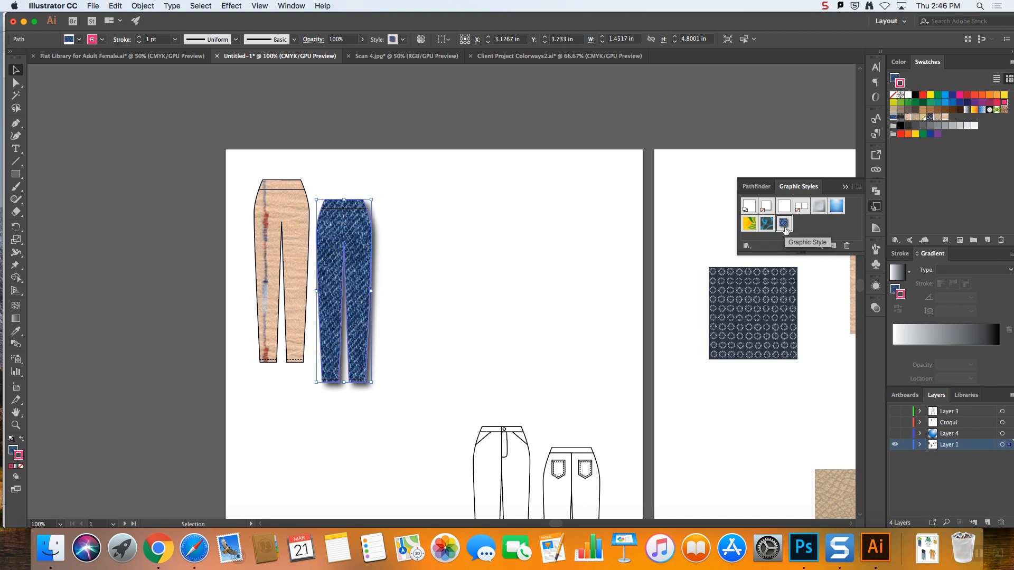
- Apply the new denim graphic style to the beige fabric pants
click(469, 233)
click(296, 247)
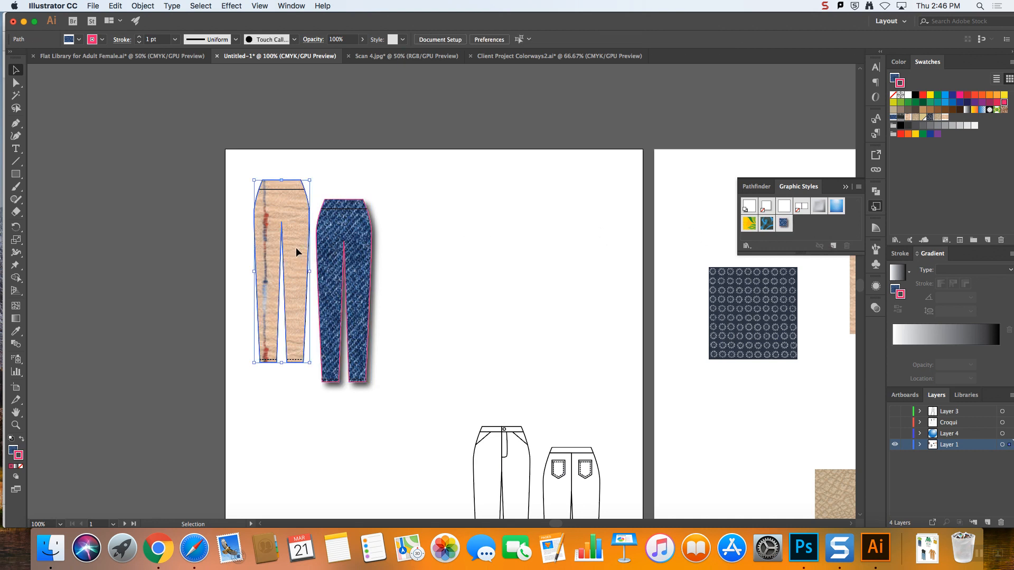
click(784, 224)
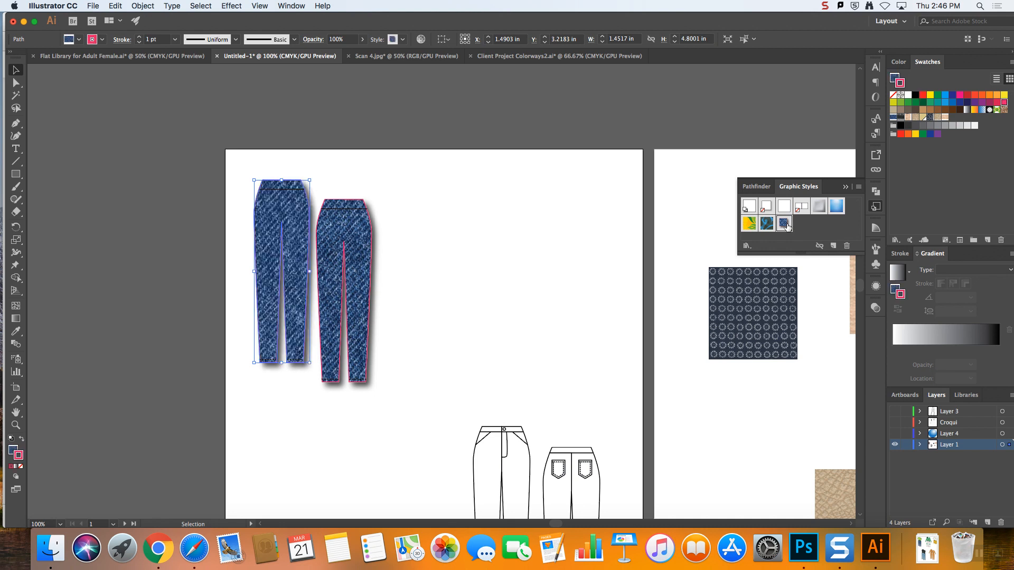
click(436, 239)
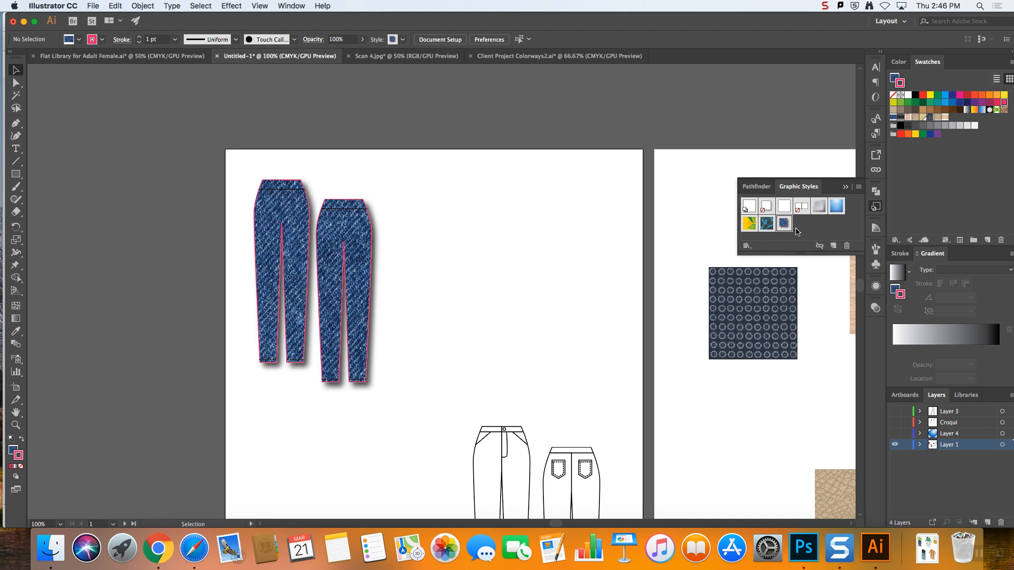
- Undo the denim graphic style on the front-left pants to restore their beige fabric
key(super+z)
key(super+z)
key(super+z)
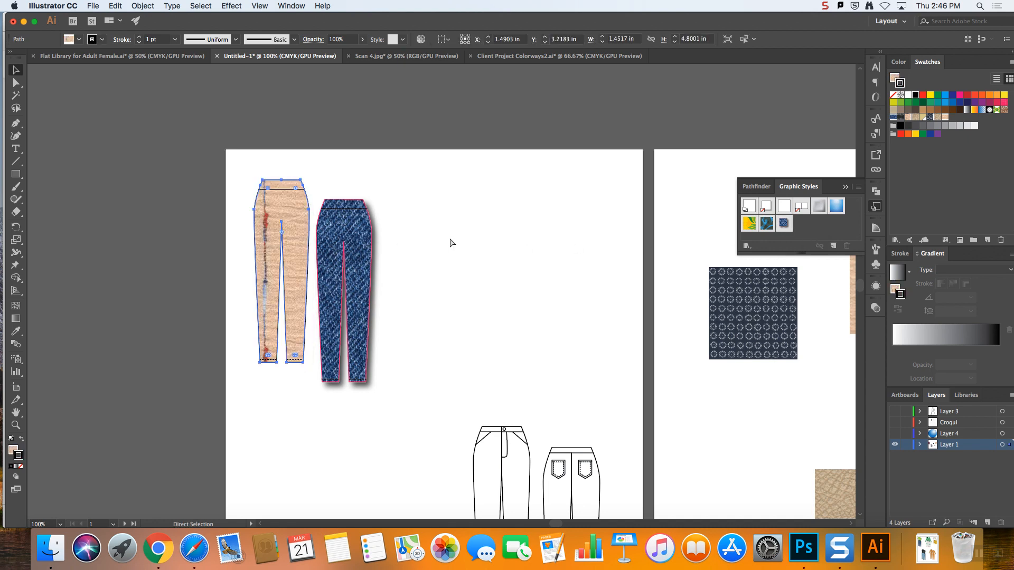
click(364, 236)
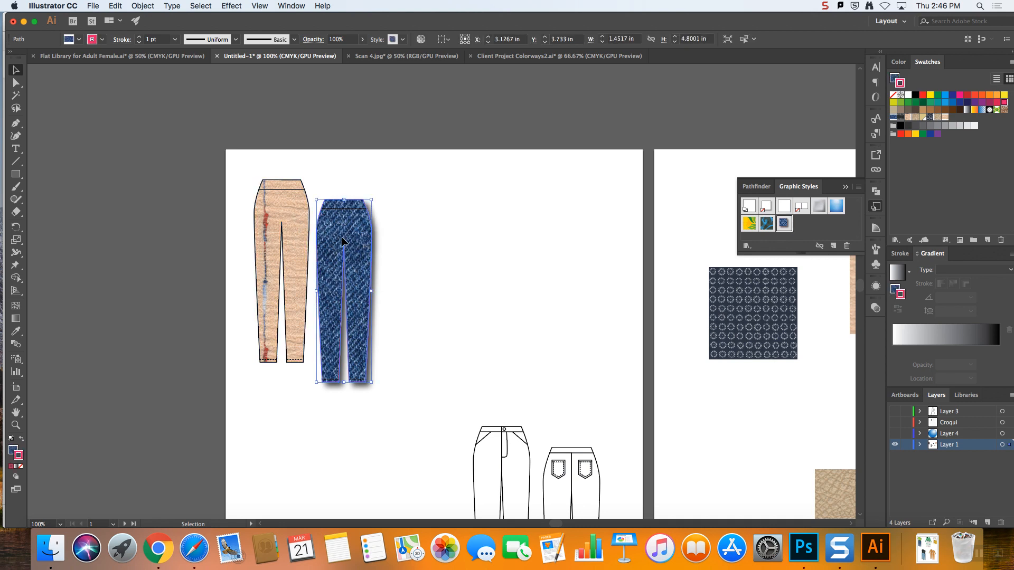
right_click(342, 239)
mouse_move(411, 389)
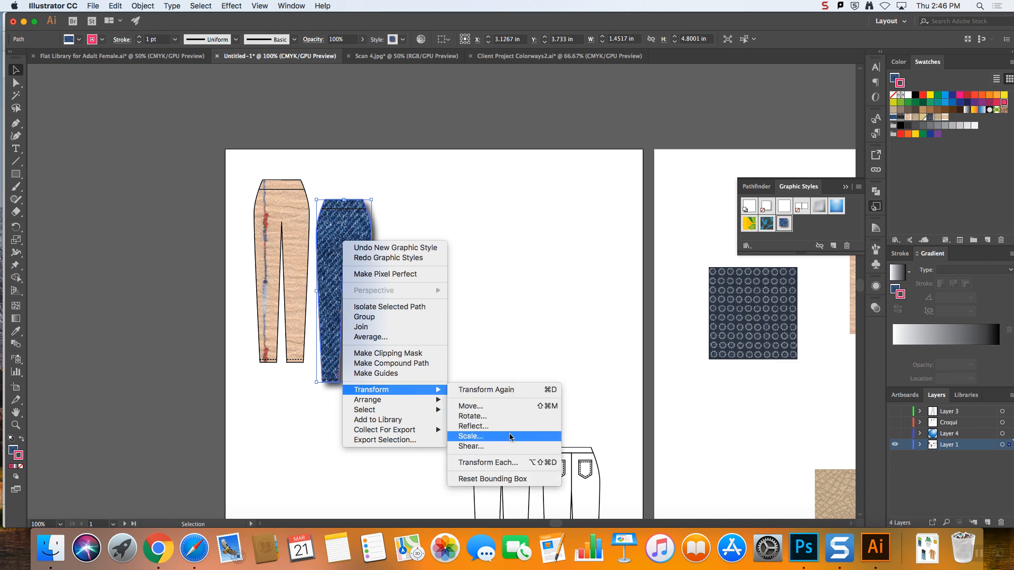
click(510, 446)
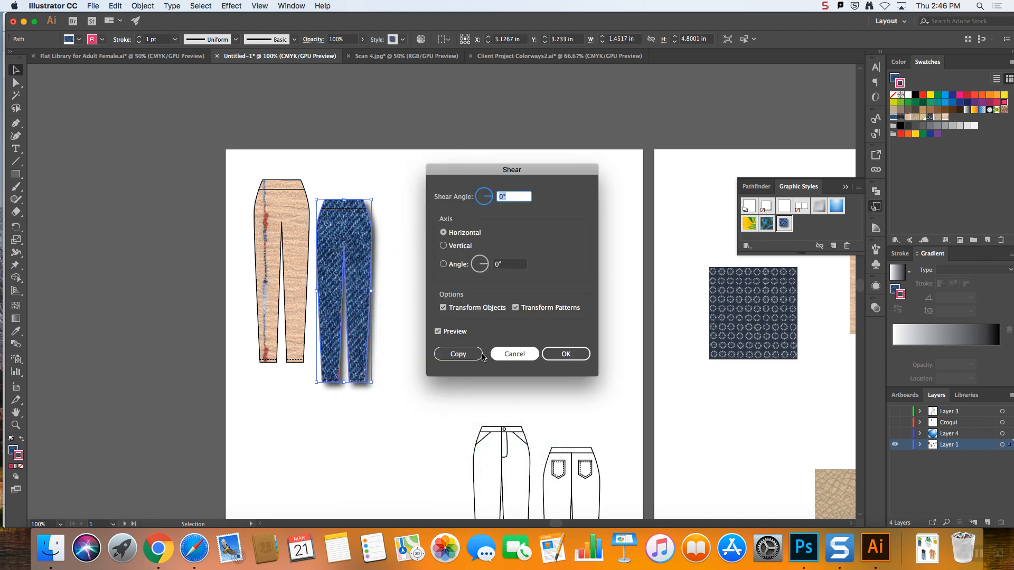
click(515, 354)
- Scale the pattern of the denim pants uniformly to 30%, transforming only the pattern and not the object
right_click(353, 254)
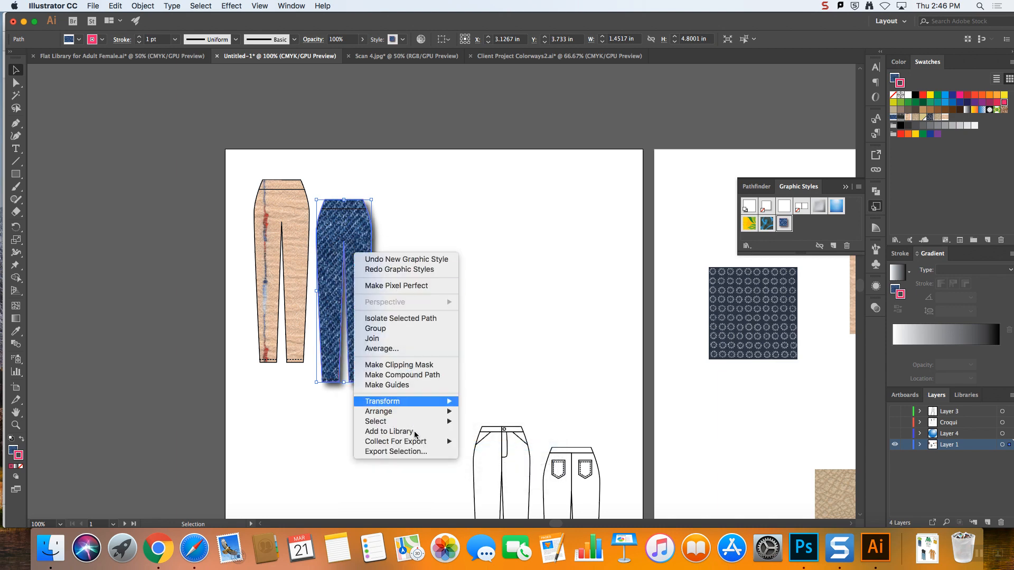
mouse_move(409, 400)
click(511, 449)
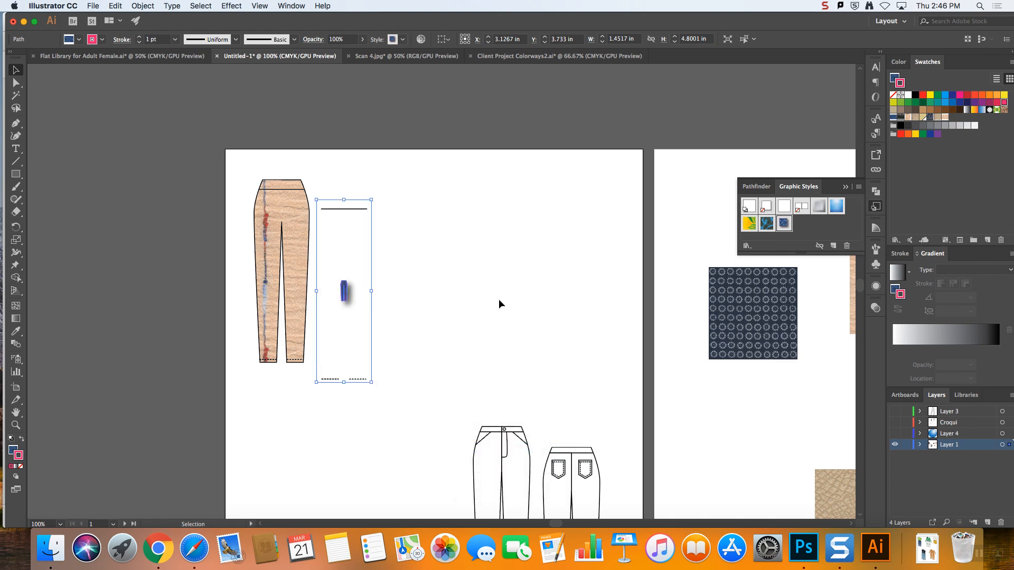
click(649, 213)
click(649, 213)
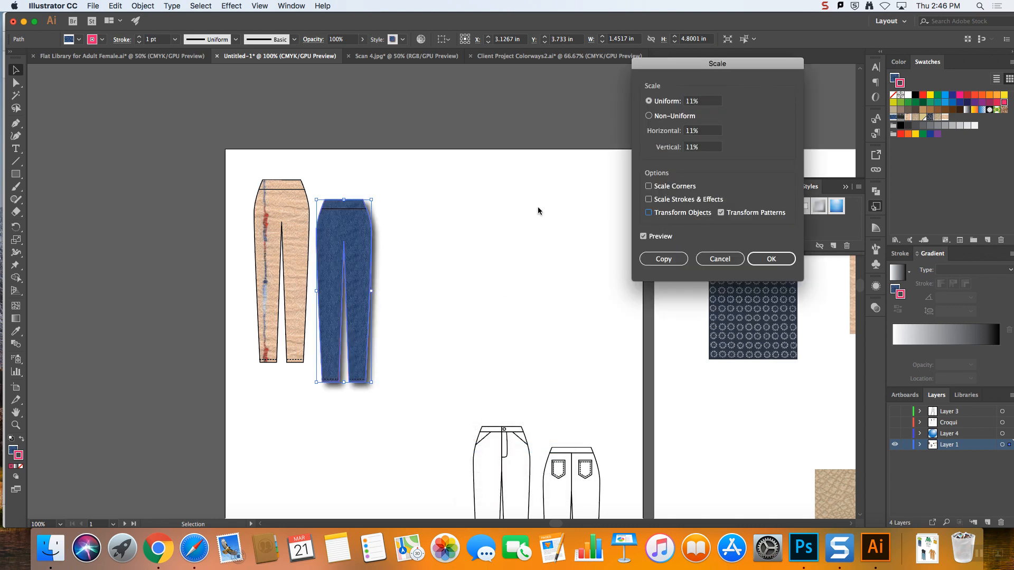
double_click(701, 101)
text(30)
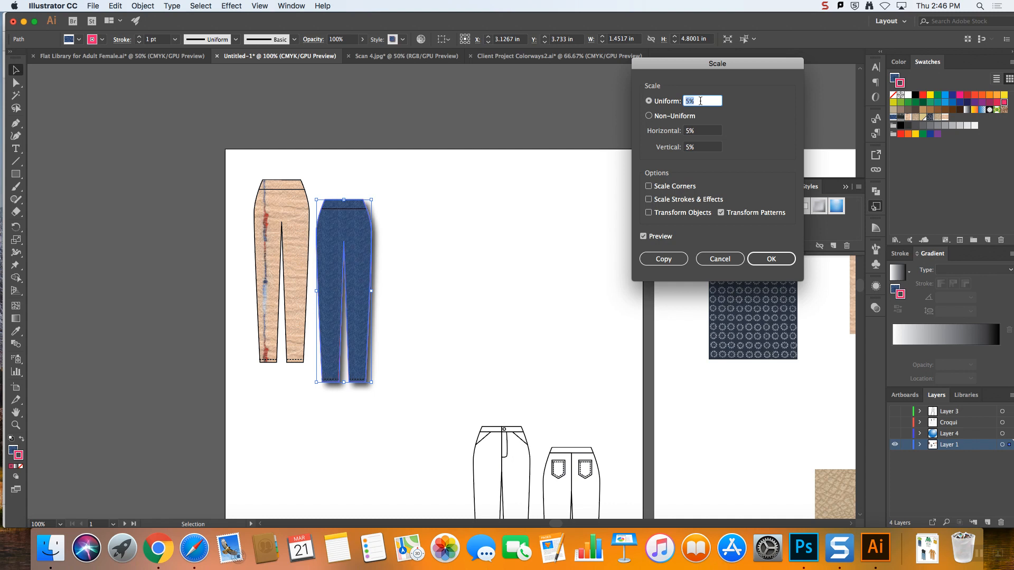
click(776, 259)
- Apply the denim pattern swatch to the fill and stroke of the beige pants
click(287, 207)
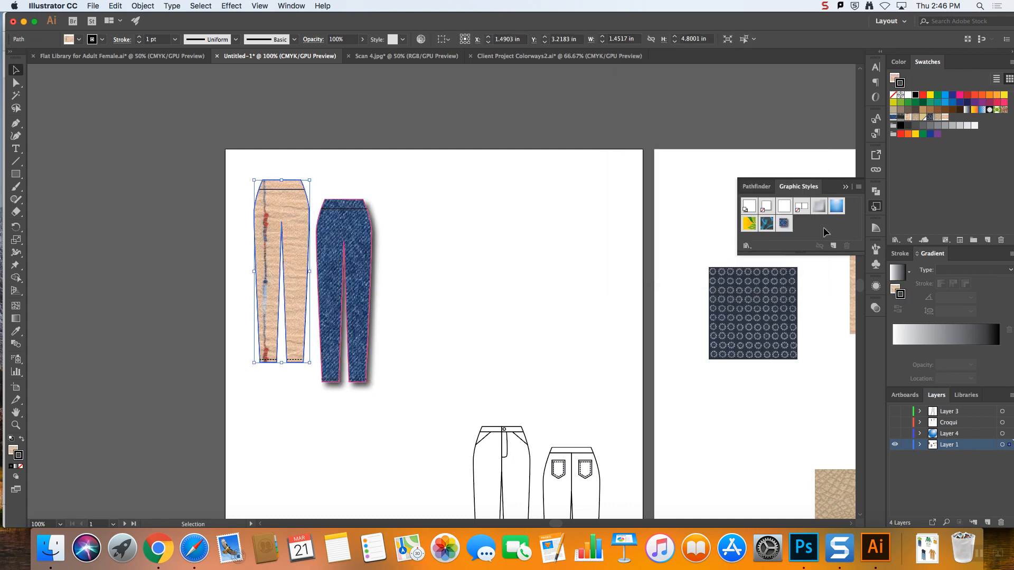
click(893, 117)
click(893, 117)
click(507, 224)
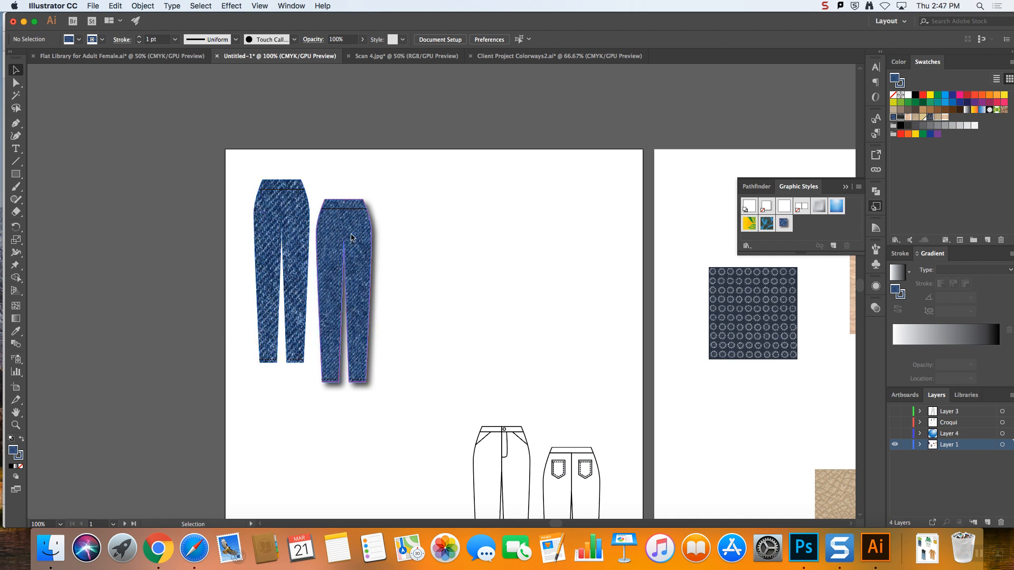
- With the shadowed denim pants selected, duplicate the saved denim graphic style and delete one of the two
click(291, 208)
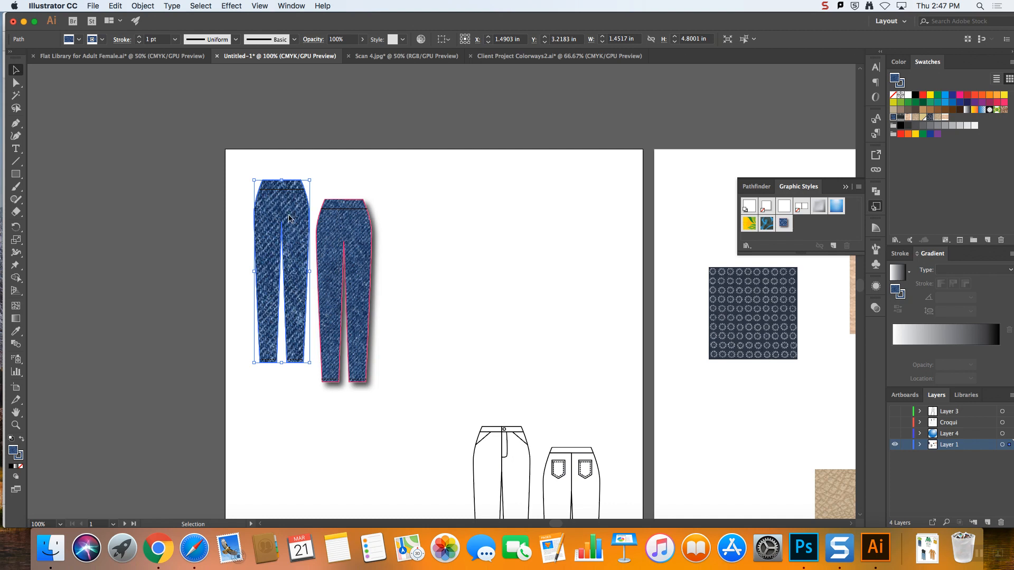
click(364, 237)
drag(787, 224, 835, 246)
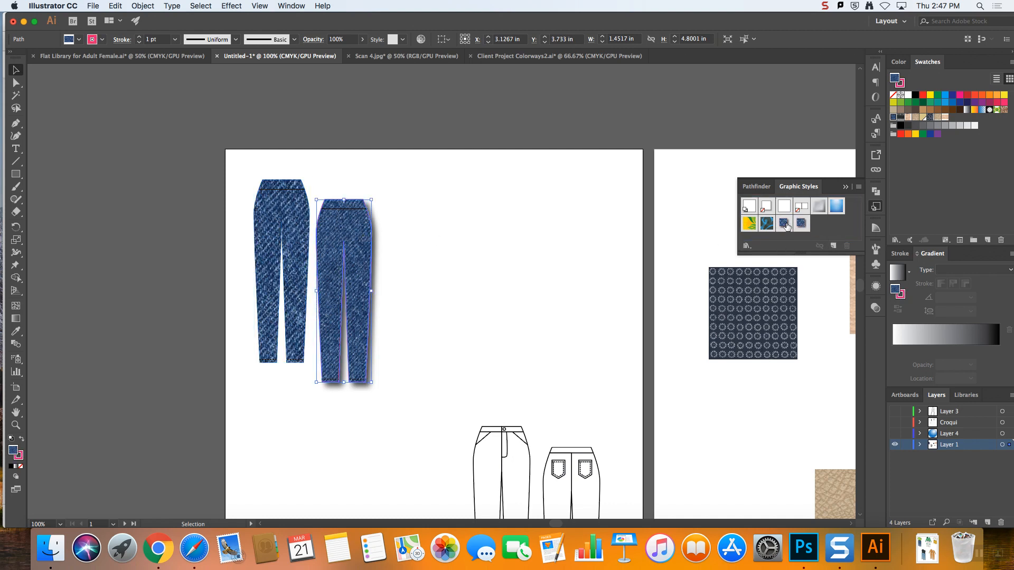
click(846, 246)
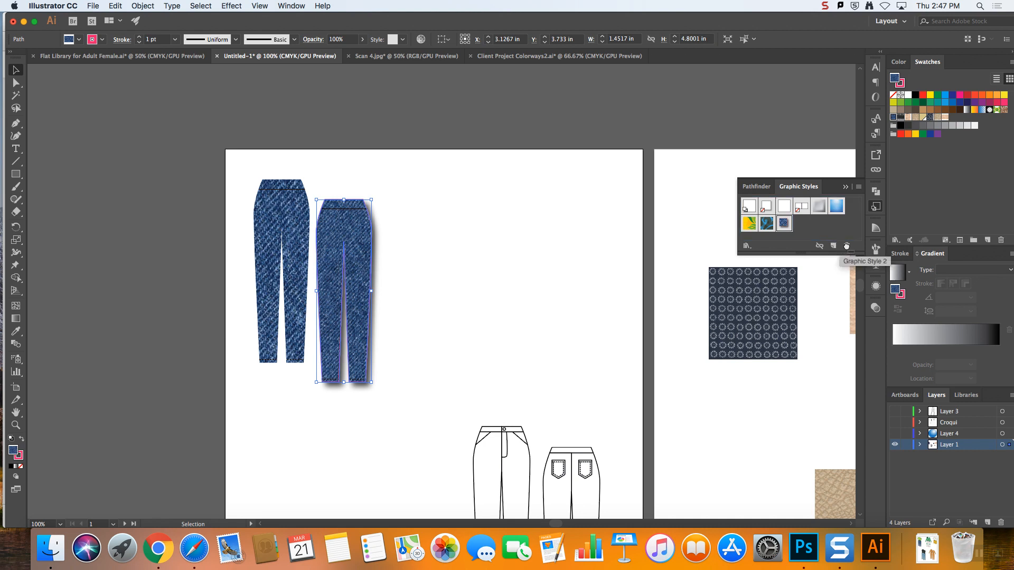
- Undo the graphic style changes and the denim swatch applied to the unshadowed pants
click(421, 224)
key(a)
click(341, 227)
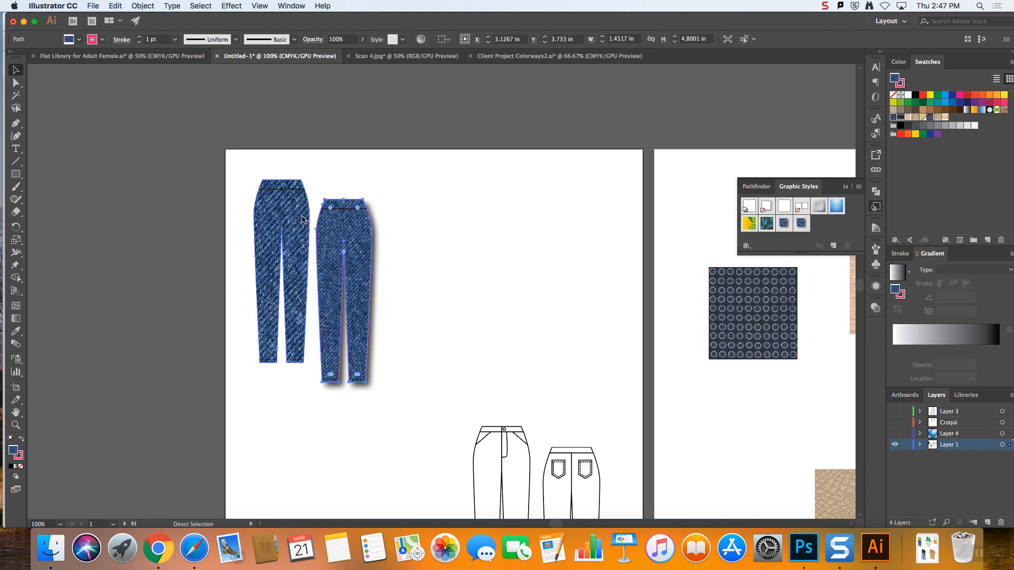
key(super+z)
- Save the rescaled denim pants as another graphic style and apply it to the beige pants
drag(357, 228, 806, 225)
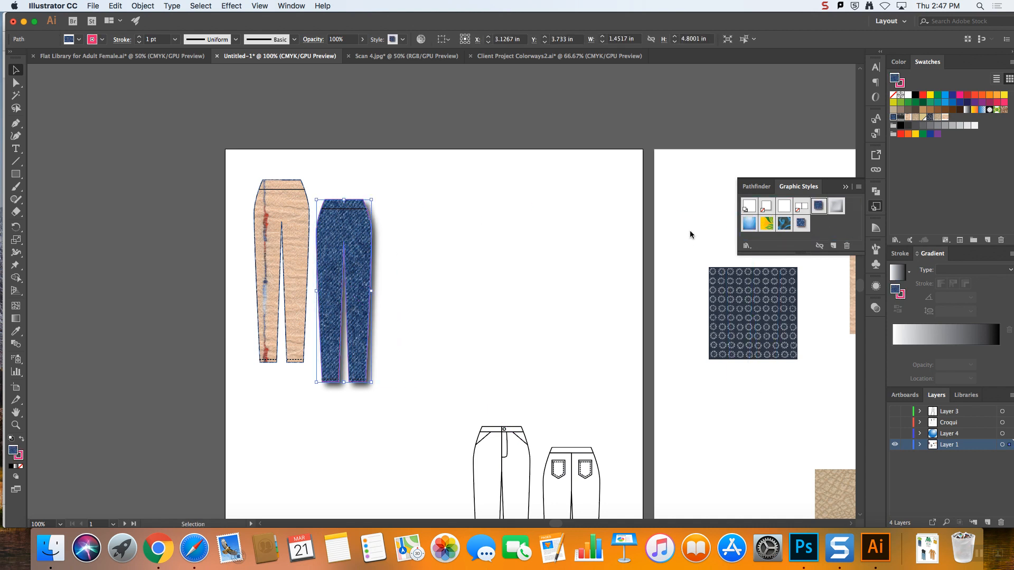
click(394, 236)
click(296, 221)
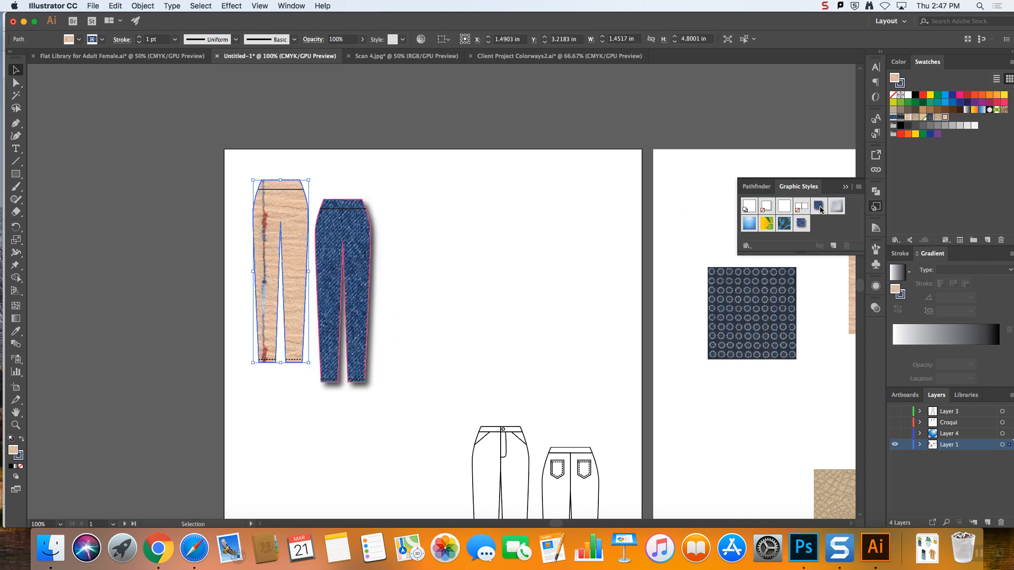
click(819, 206)
click(477, 215)
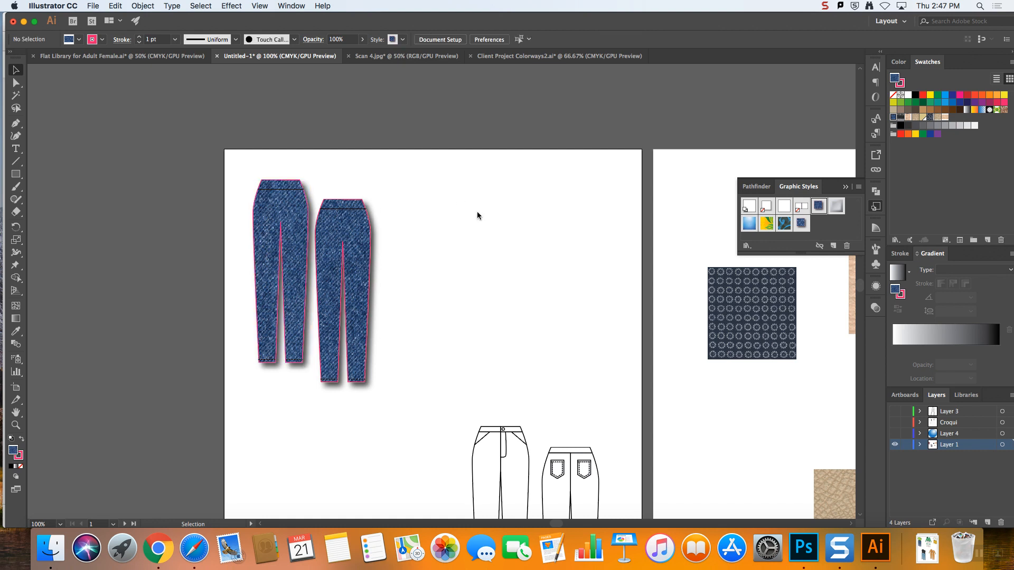
- Undo the applied denim style, the pattern scaling and the creation of the denim graphic styles
key(super+minus)
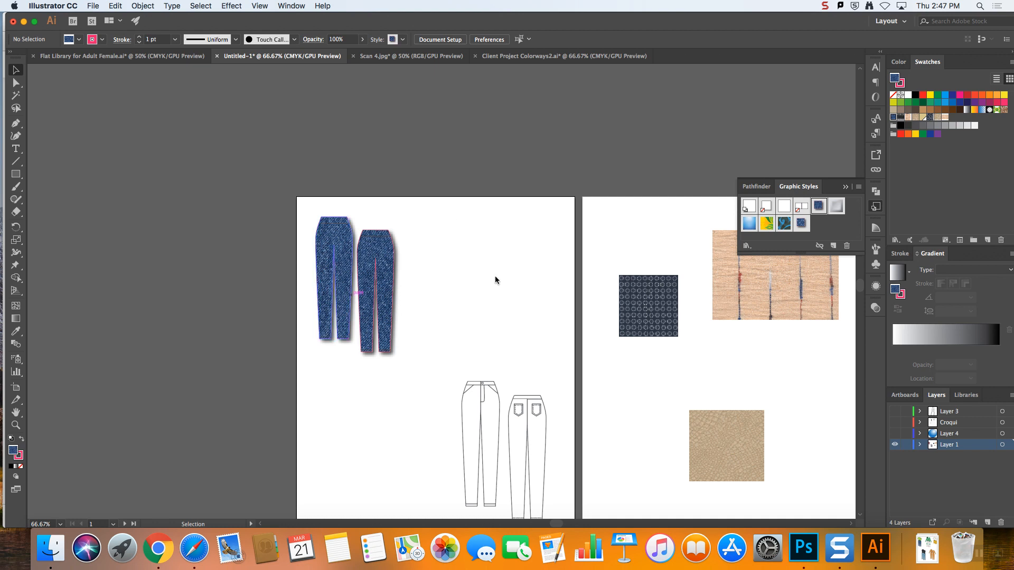
key(super+z)
key(super+z)
key(super+z)
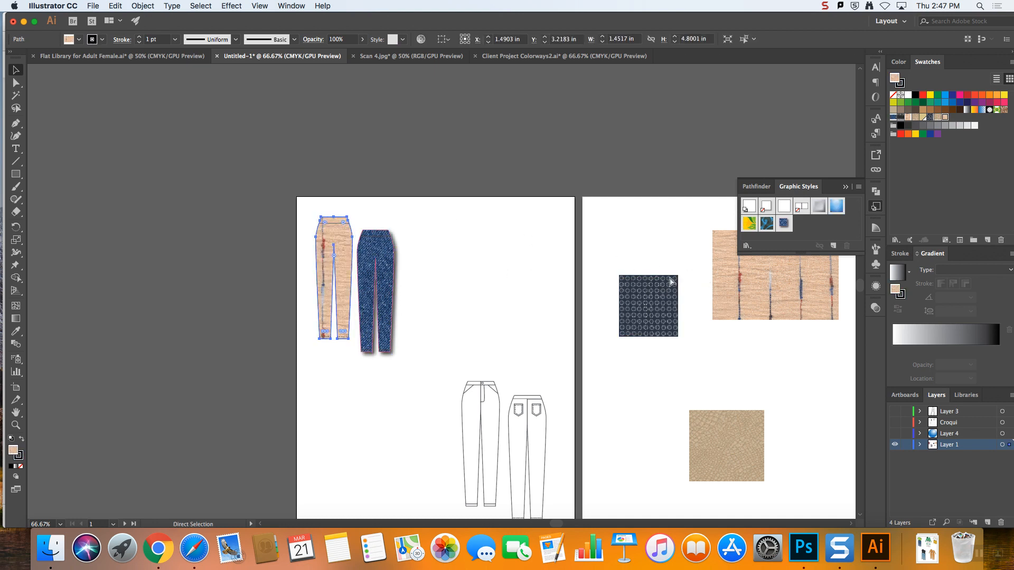
key(super+z)
key(super+z)
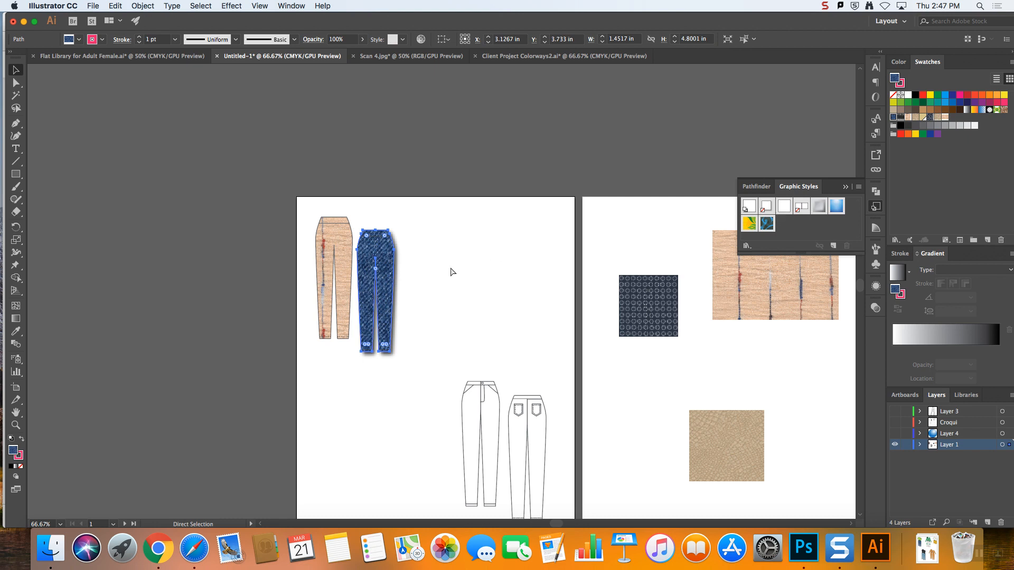
- Undo the drop shadow on the denim pants and deselect them
key(super+z)
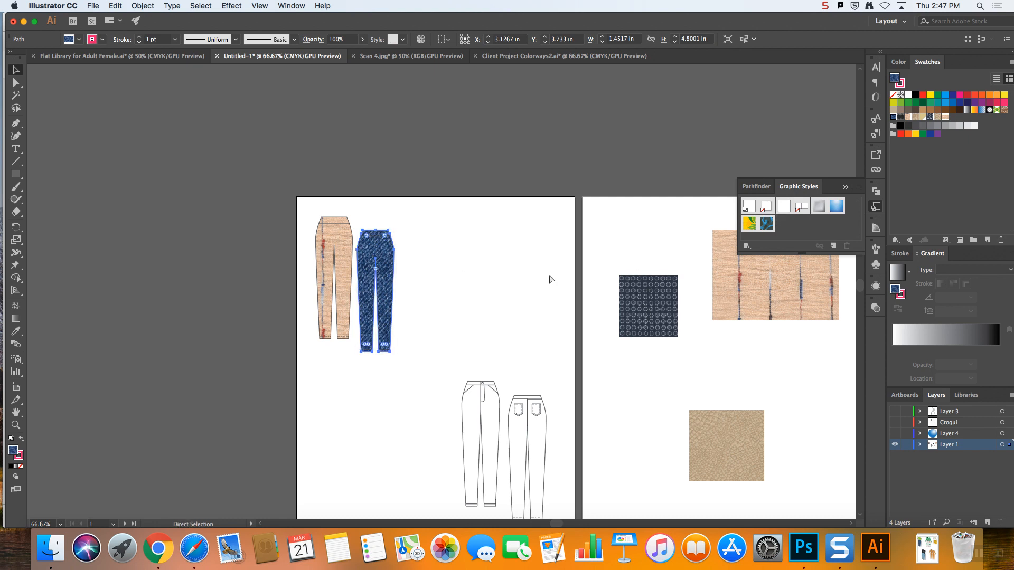
key(v)
click(492, 273)
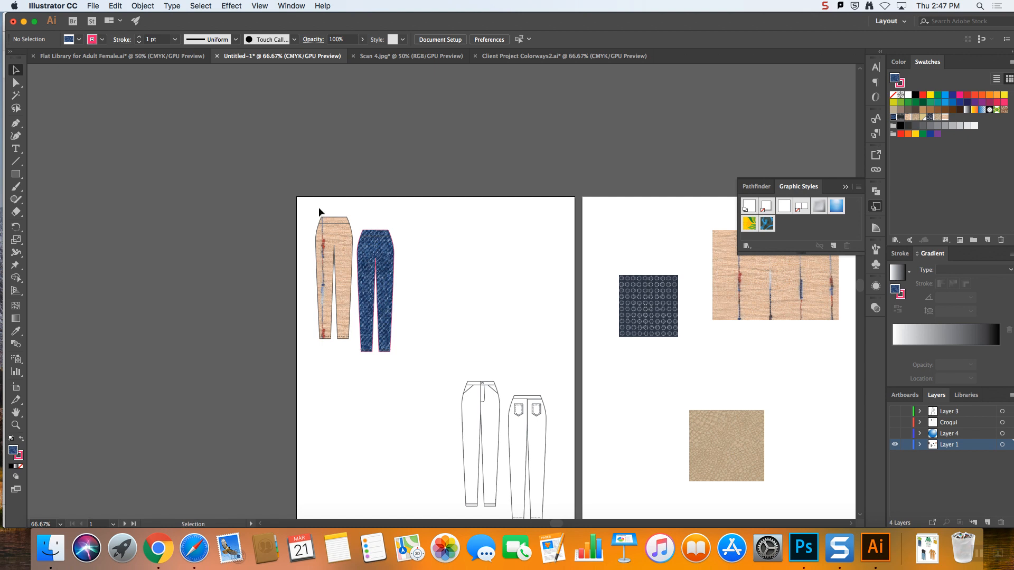
- Undo the earlier edits until both pants are plain teal again and the fabric images are gone from the second artboard
key(super+z)
key(super+z)
key(super+z)
key(super+z)
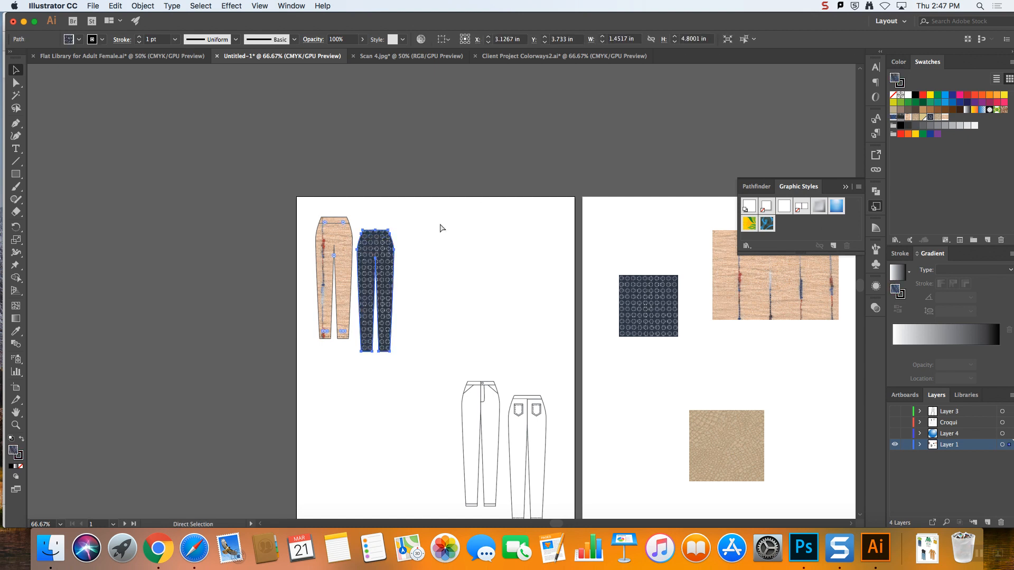
key(super+z)
key(super+z)
key(super+z)
key(super+z)
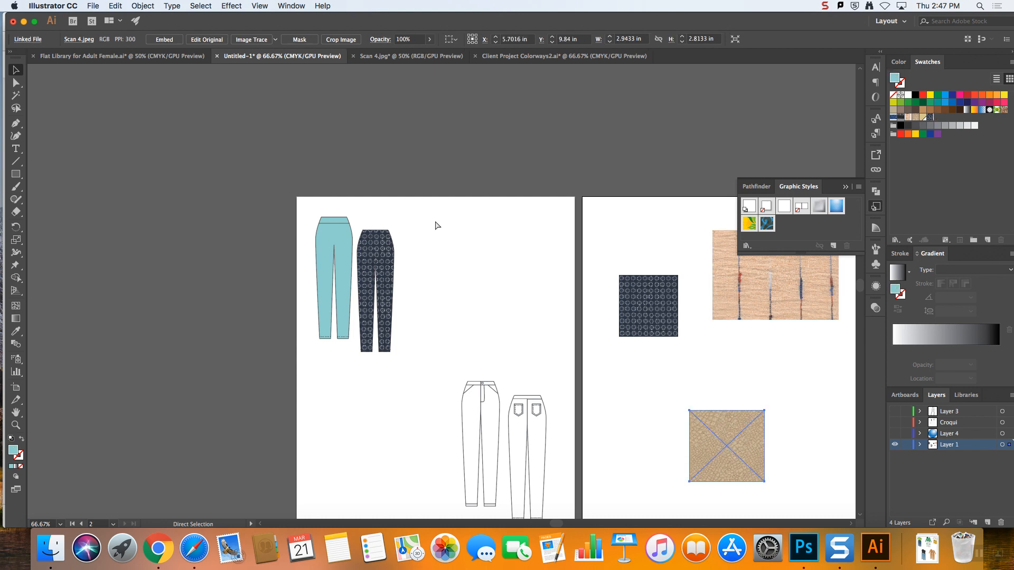
key(super+z)
key(super+z)
key(super+z)
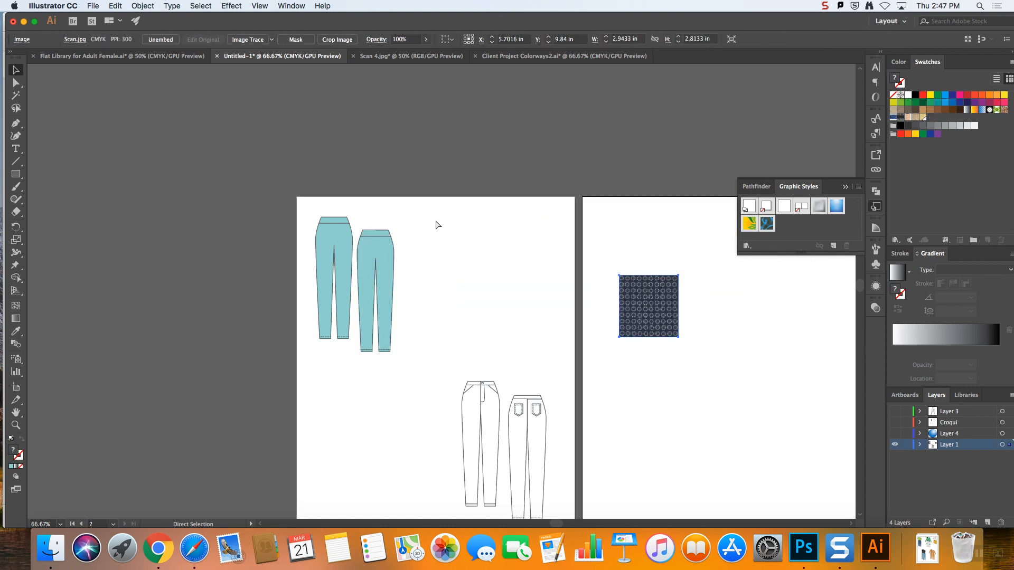
key(super+z)
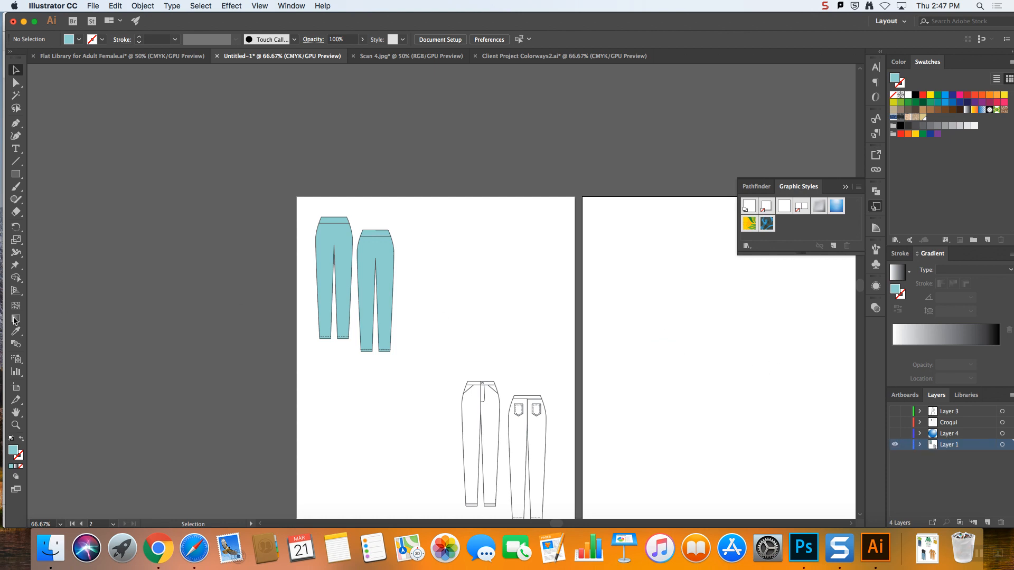
- Make Layer 4 with the blue gradient sphere visible and put the graphic styles away
click(895, 434)
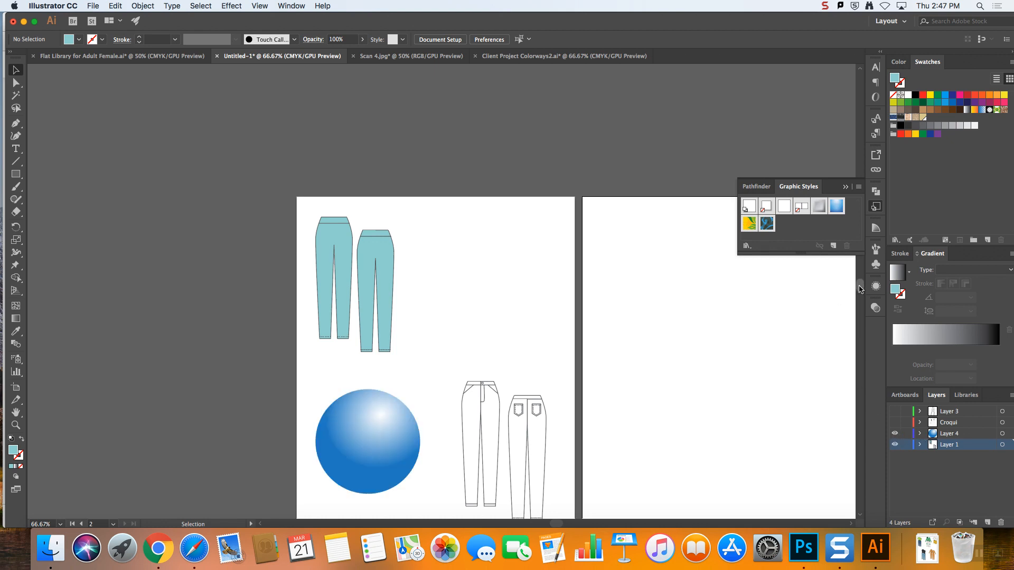
scroll(857, 278, down, 3)
click(846, 186)
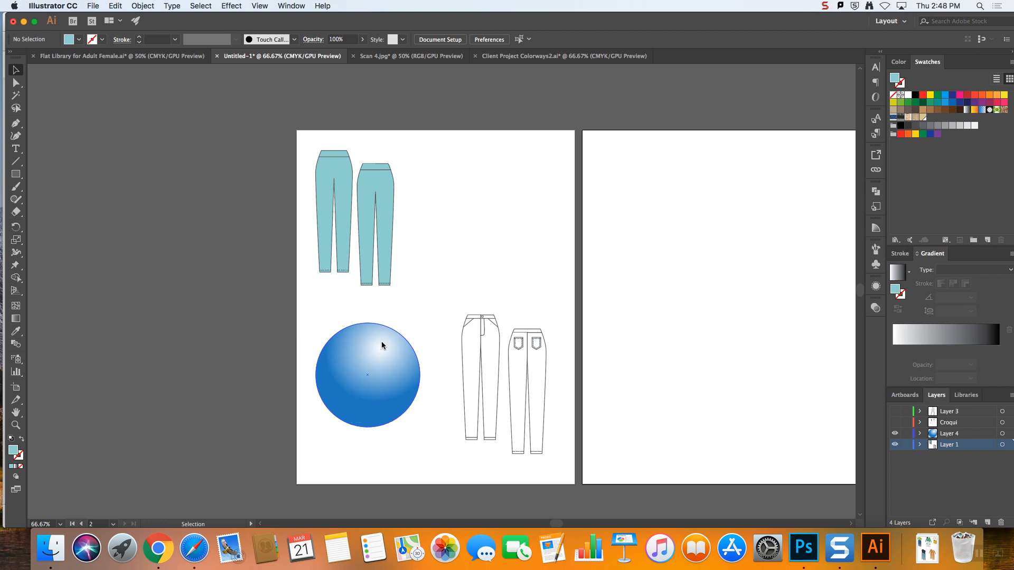
click(456, 314)
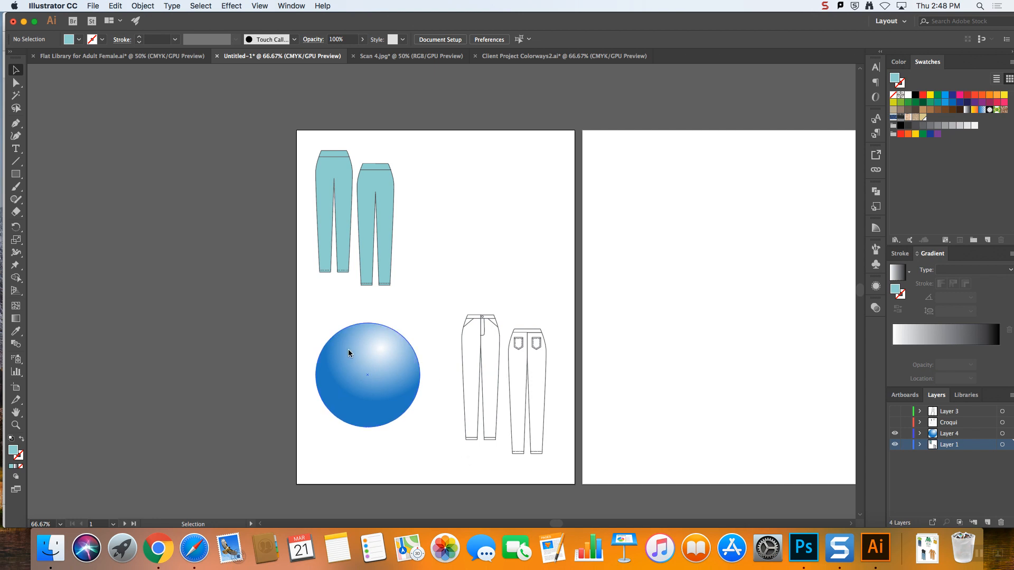
- Scale the blue gradient sphere down proportionally to about 1.78 in across
click(394, 378)
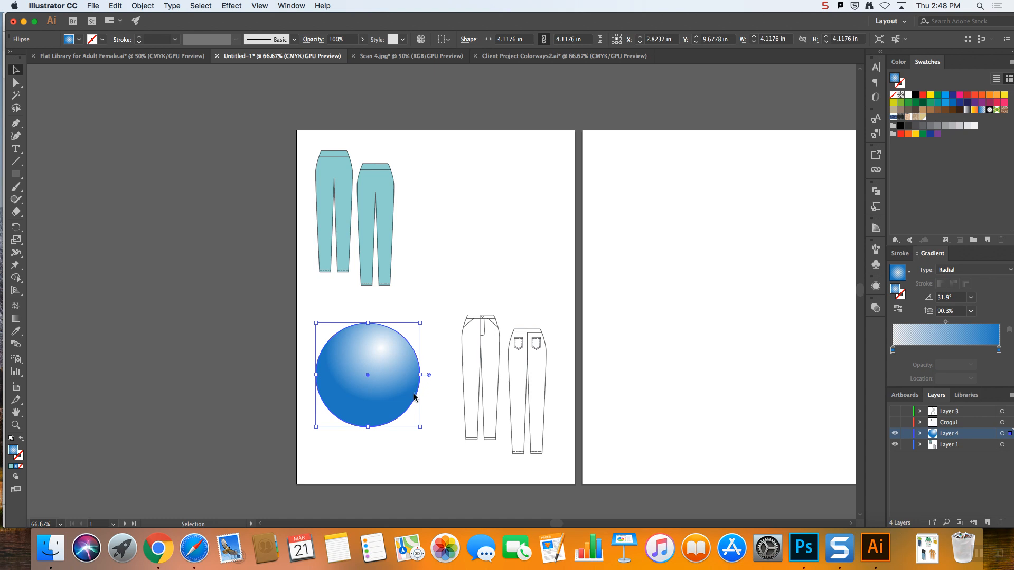
scroll(421, 427, down, 1)
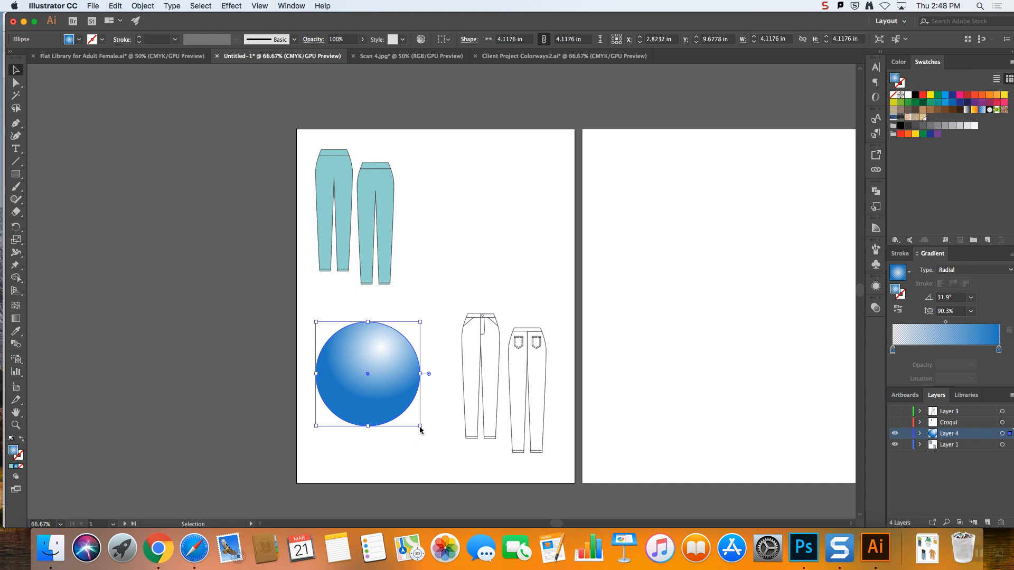
drag(421, 428, 361, 367)
click(427, 392)
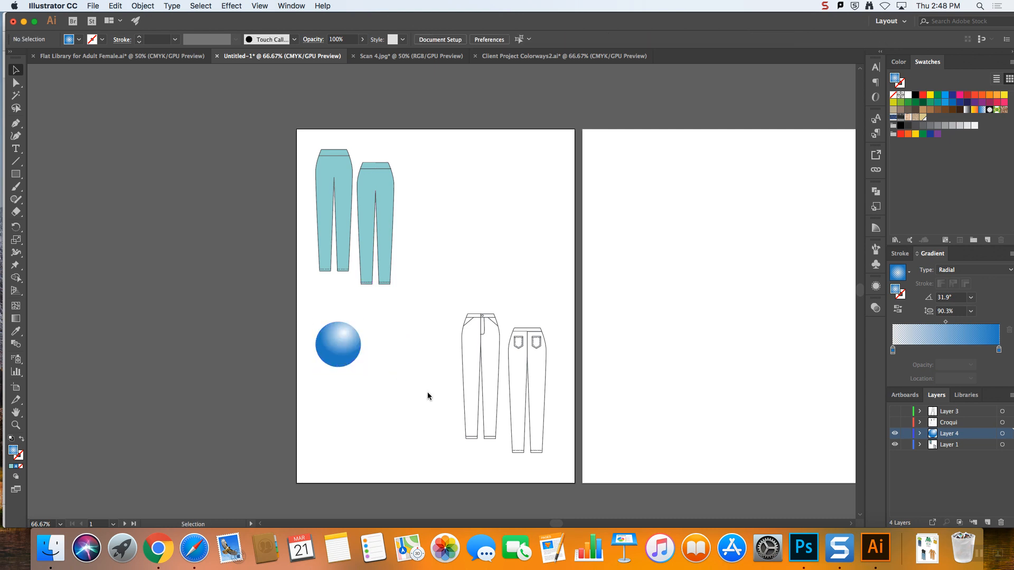
- Try to create a pattern brush from the blue gradient sphere
key(super+1)
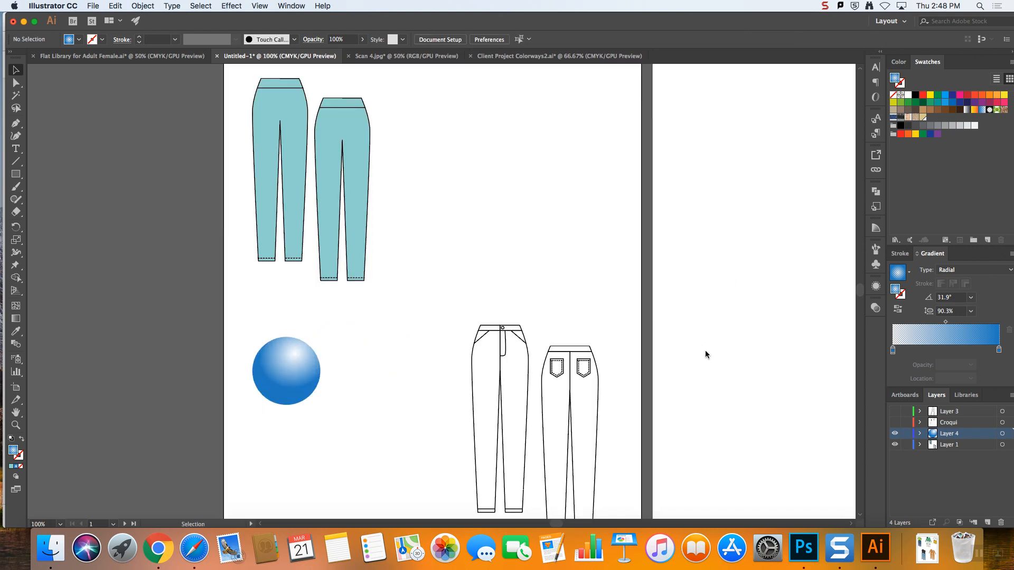
scroll(691, 346, down, 5)
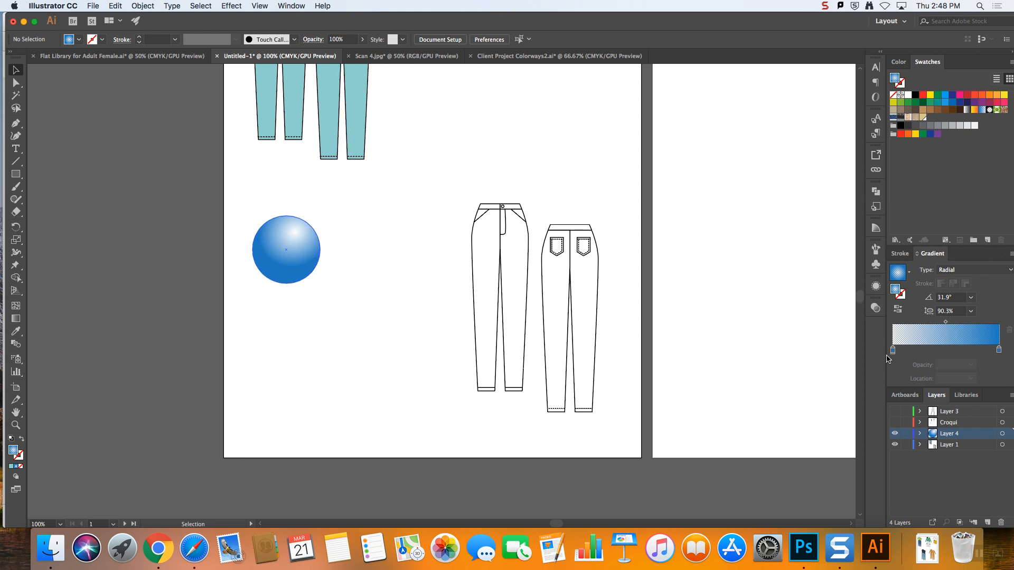
click(876, 250)
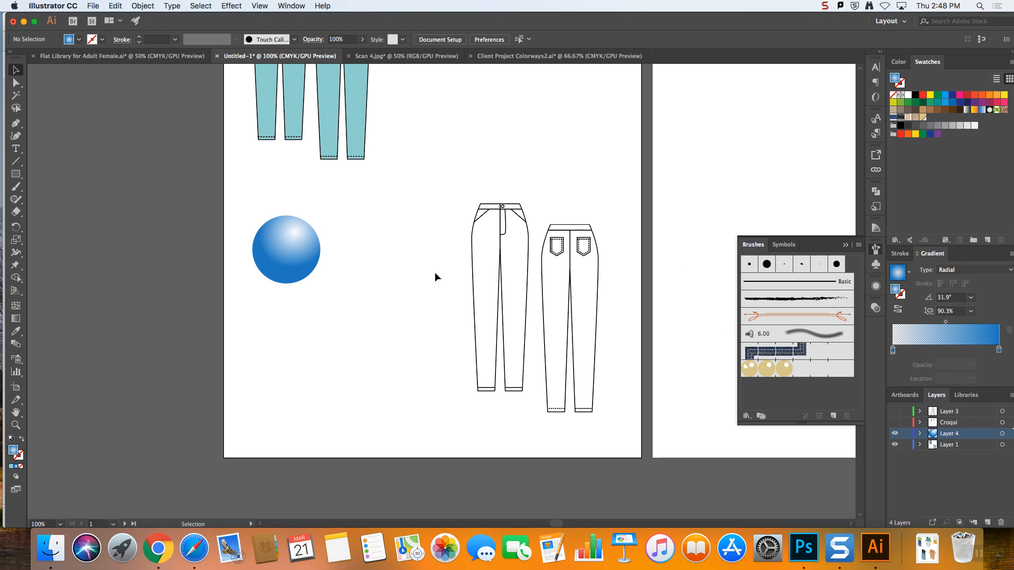
drag(294, 260, 819, 406)
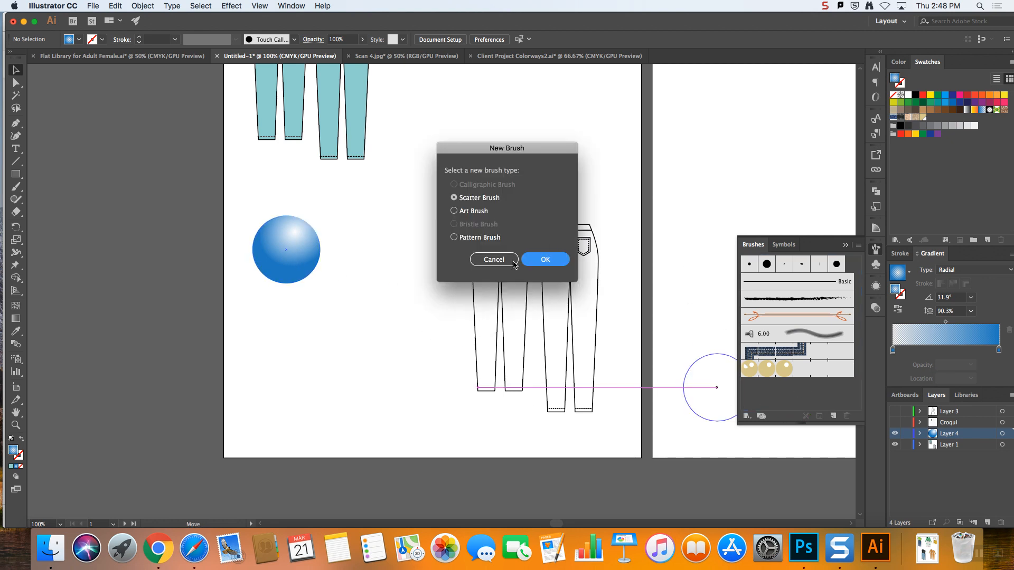
click(454, 237)
click(545, 259)
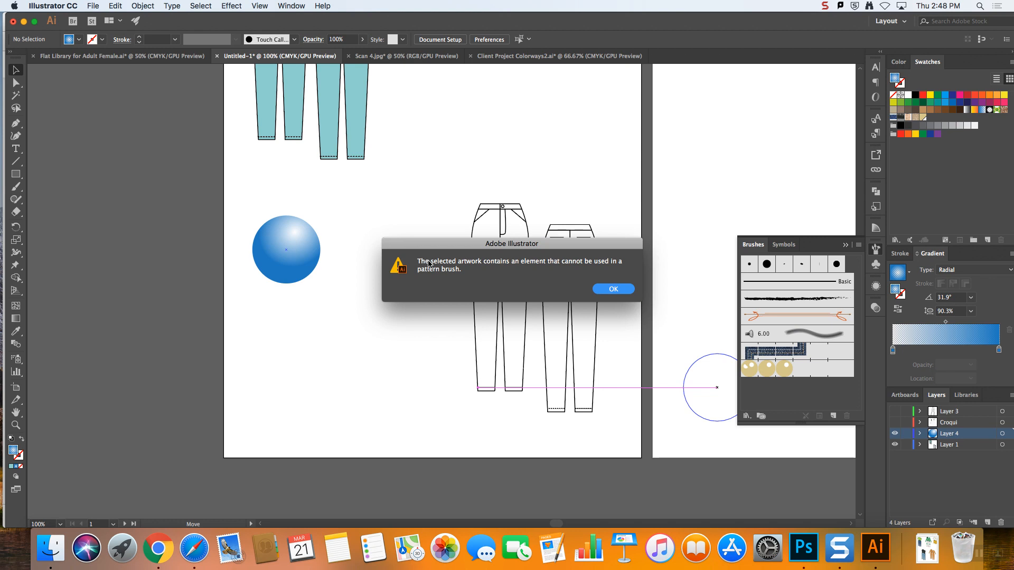
click(613, 290)
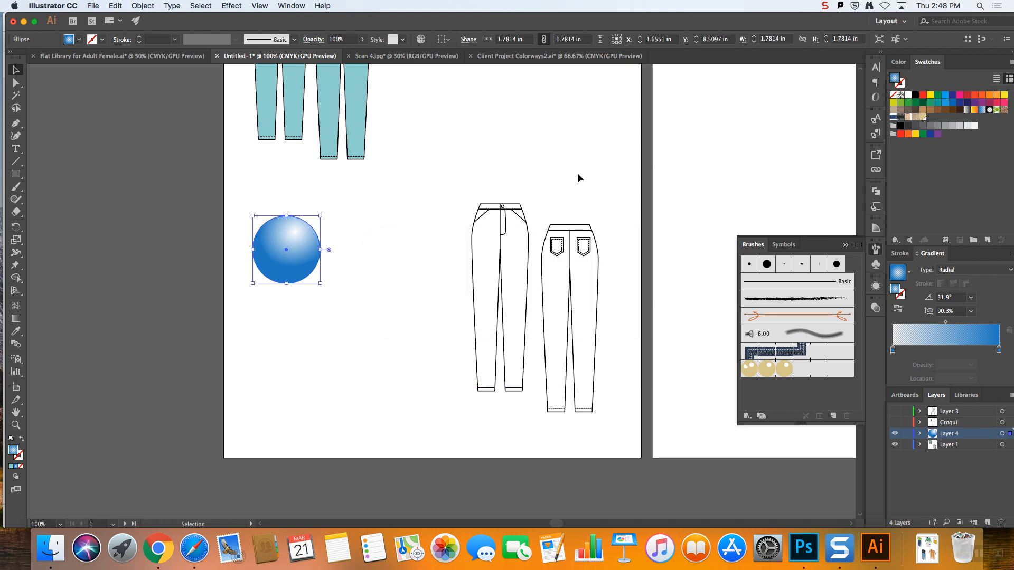
click(509, 195)
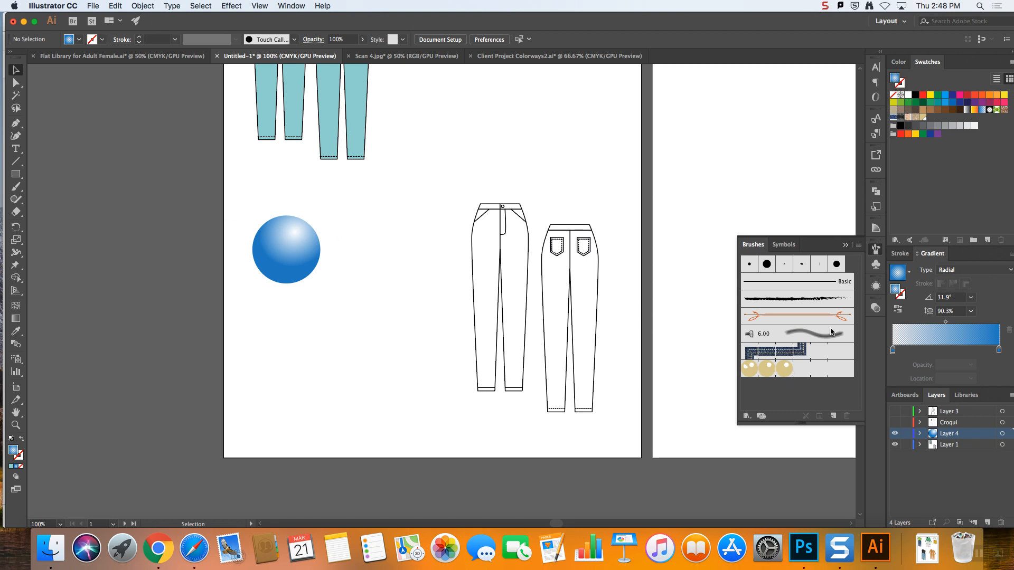
click(846, 245)
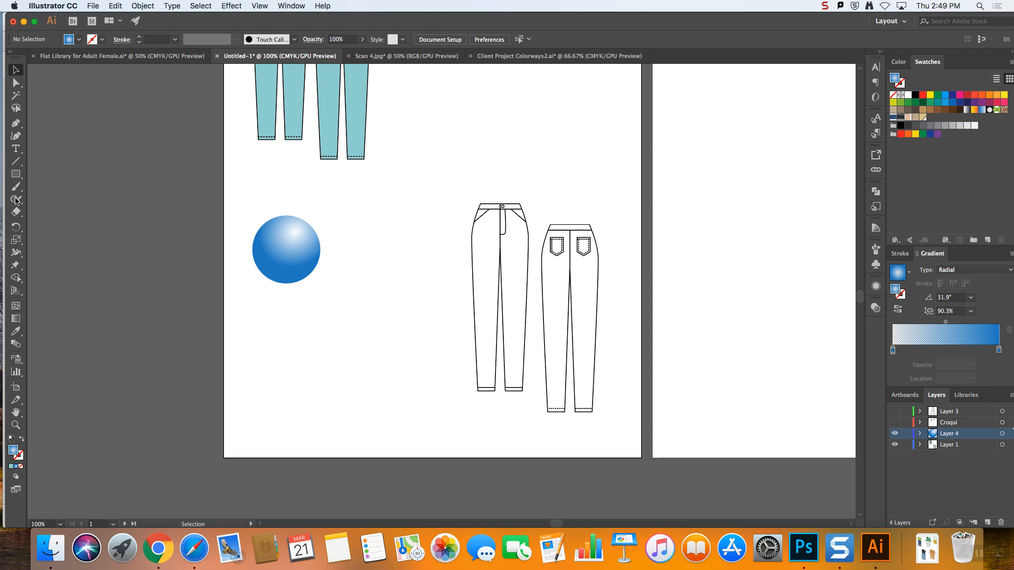
- Draw a 1 in circle below the blue sphere and fill it with a light tan color
drag(16, 174, 74, 200)
drag(314, 326, 353, 364)
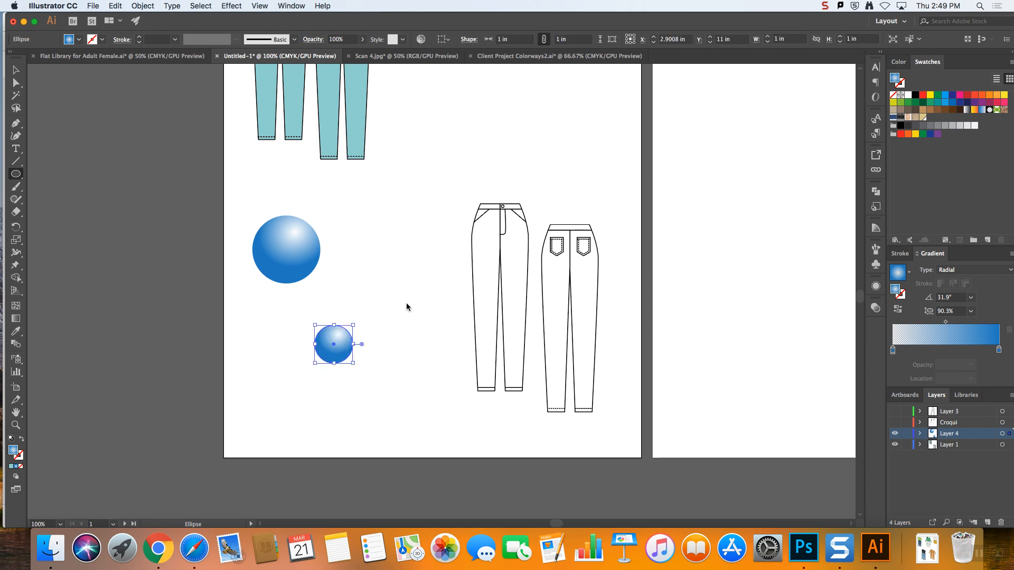
double_click(12, 450)
drag(649, 303, 651, 318)
click(550, 216)
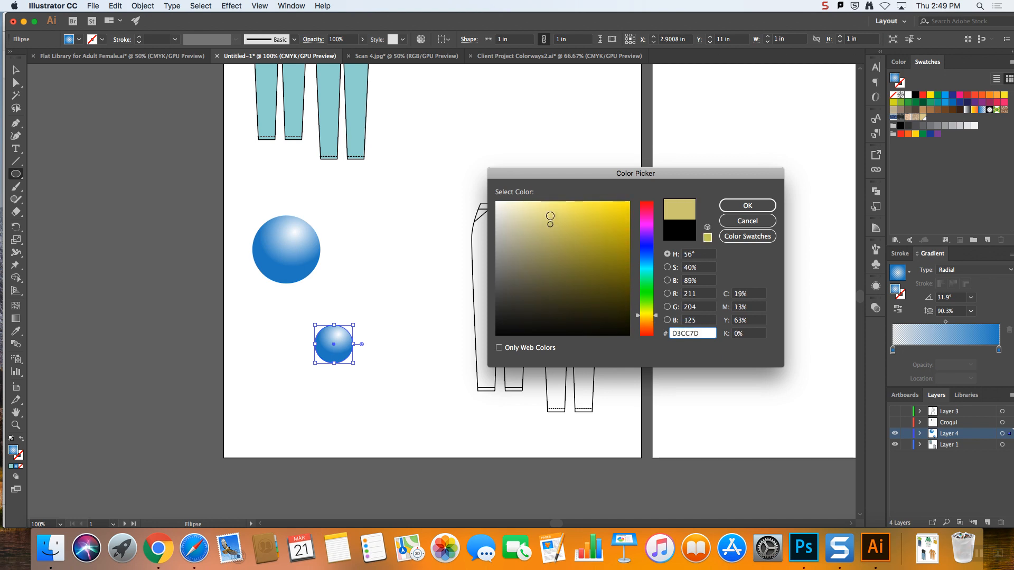
drag(656, 315, 656, 319)
drag(549, 220, 533, 212)
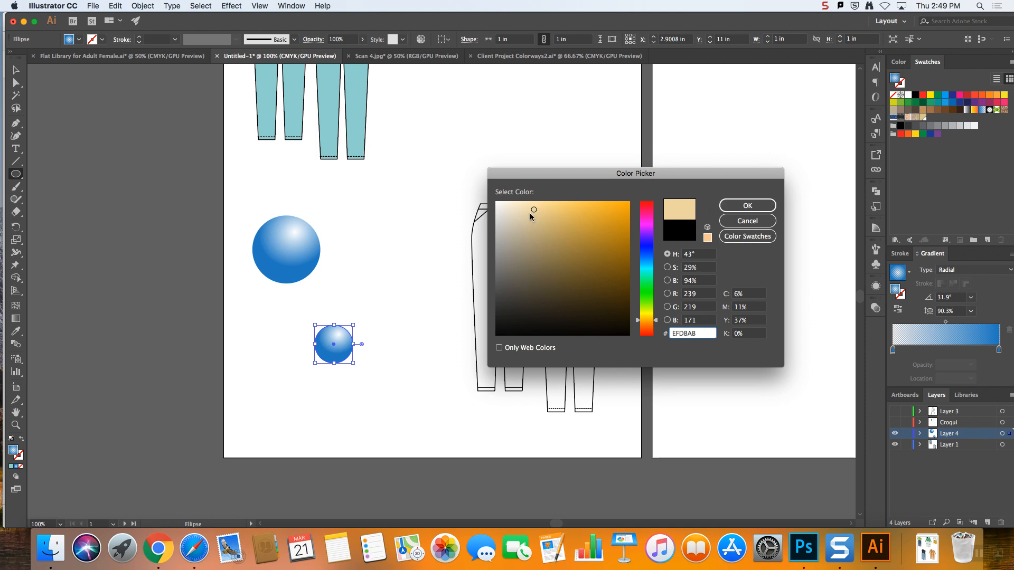
click(747, 206)
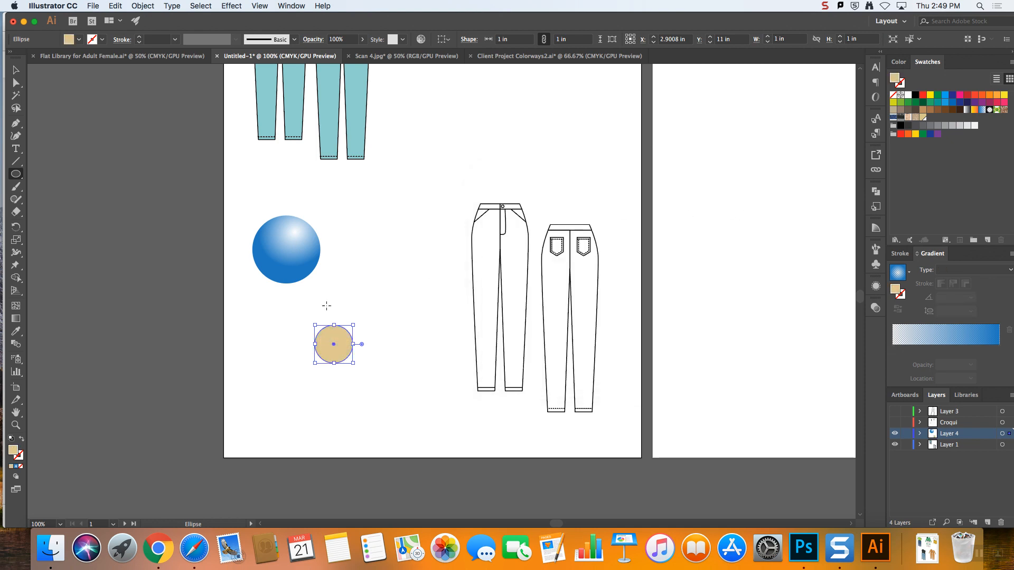
key(v)
click(400, 310)
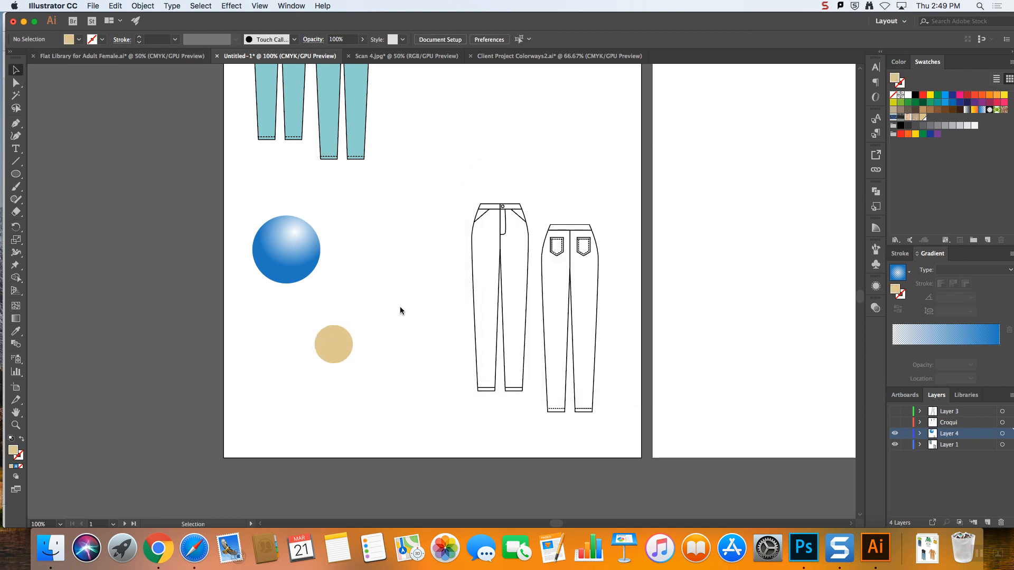
- Apply a linear gradient fill to the small tan circle
key(super+equal)
key(super+equal)
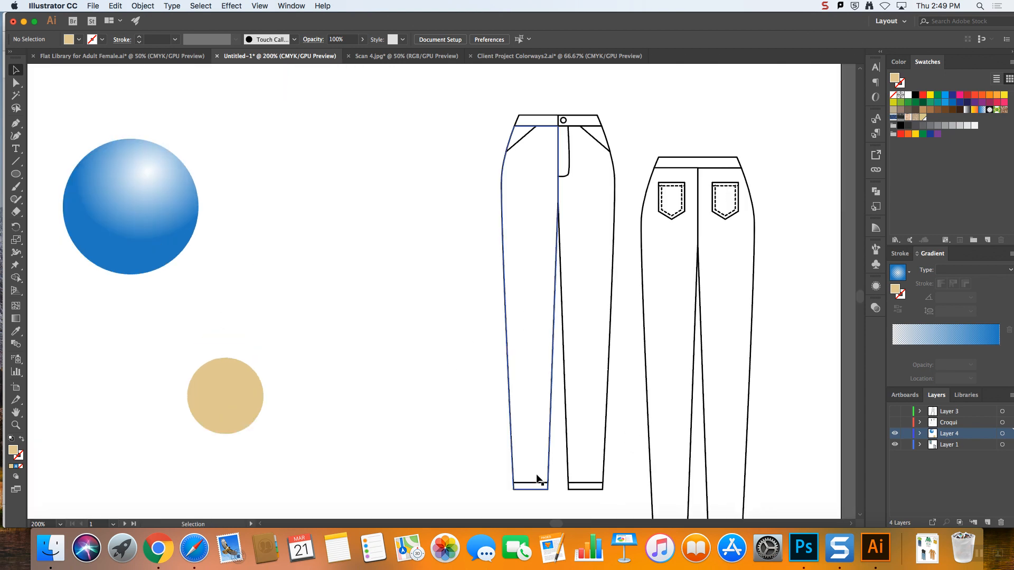
scroll(556, 525, left, 6)
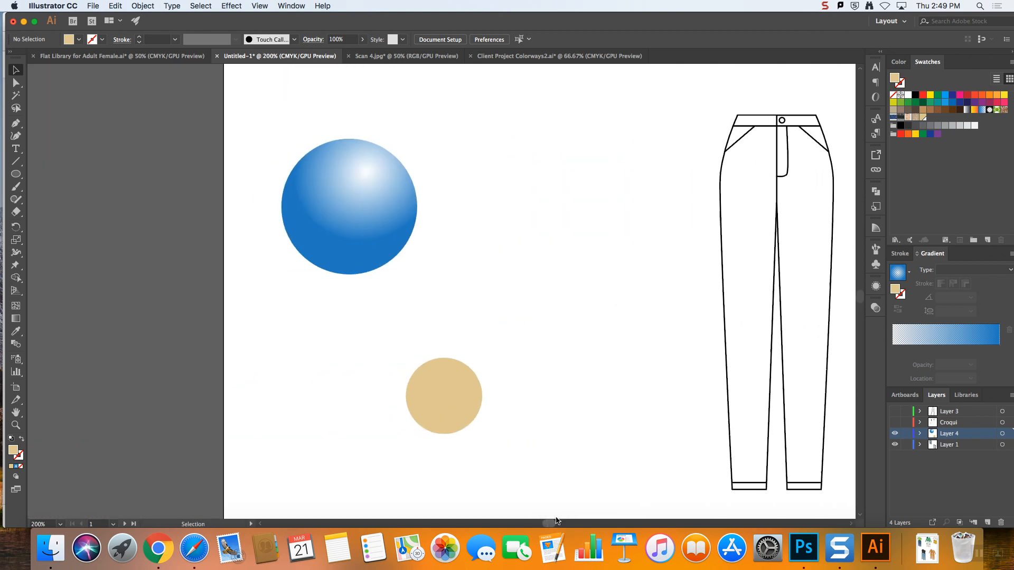
scroll(861, 295, down, 4)
click(447, 306)
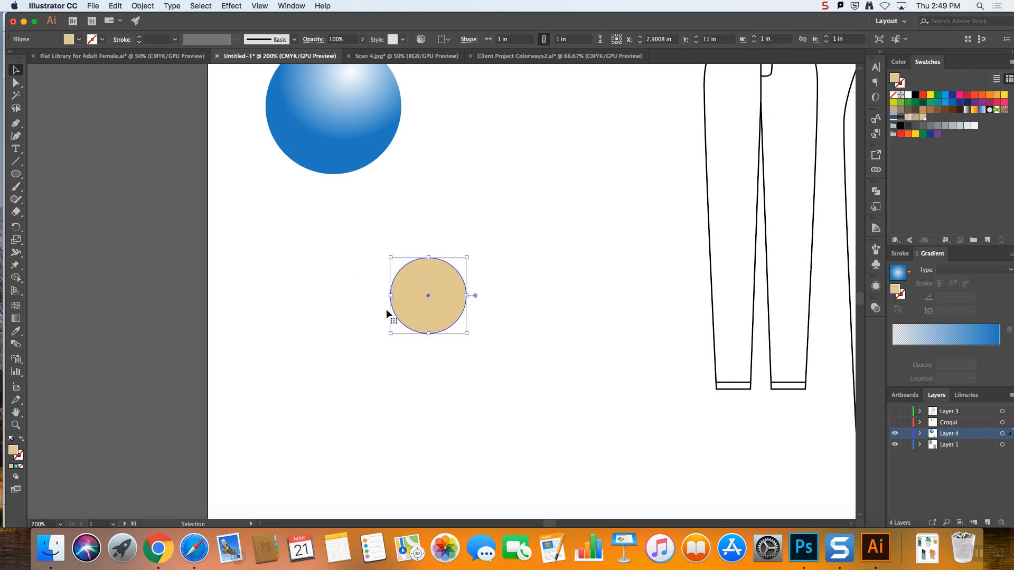
click(16, 320)
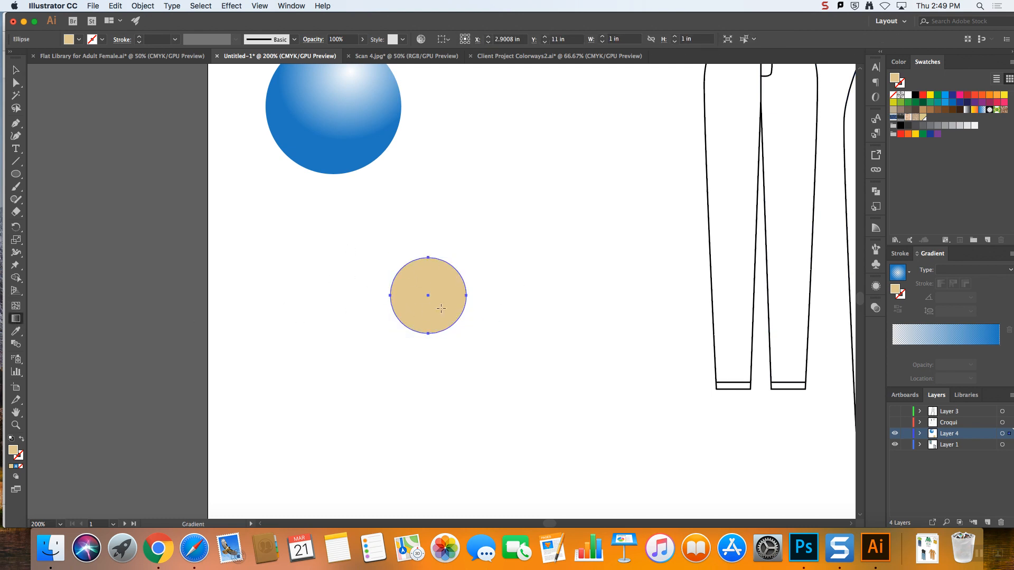
click(908, 273)
click(908, 276)
click(953, 270)
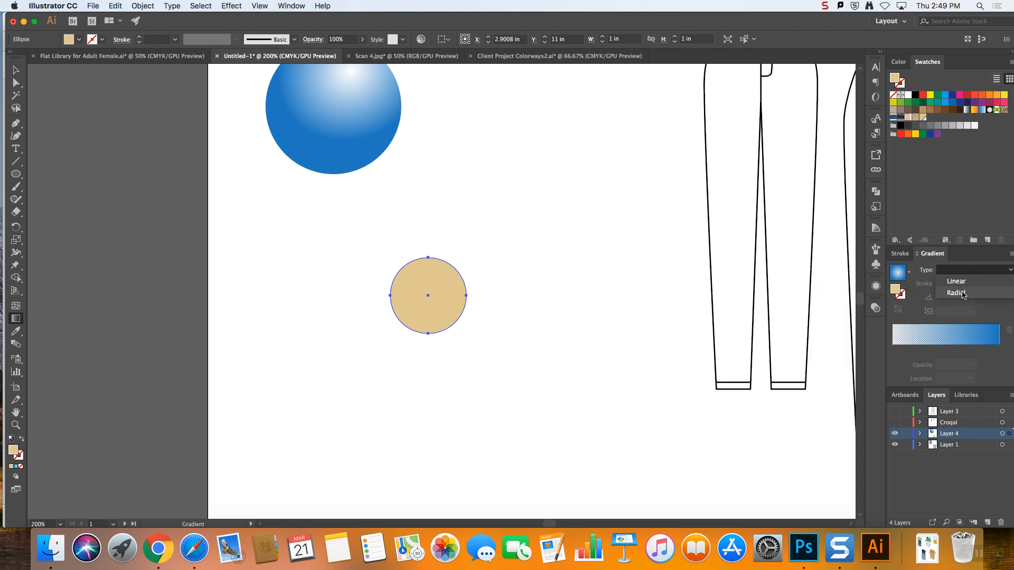
mouse_move(814, 22)
mouse_down()
mouse_move(770, 23)
mouse_move(815, 22)
mouse_up()
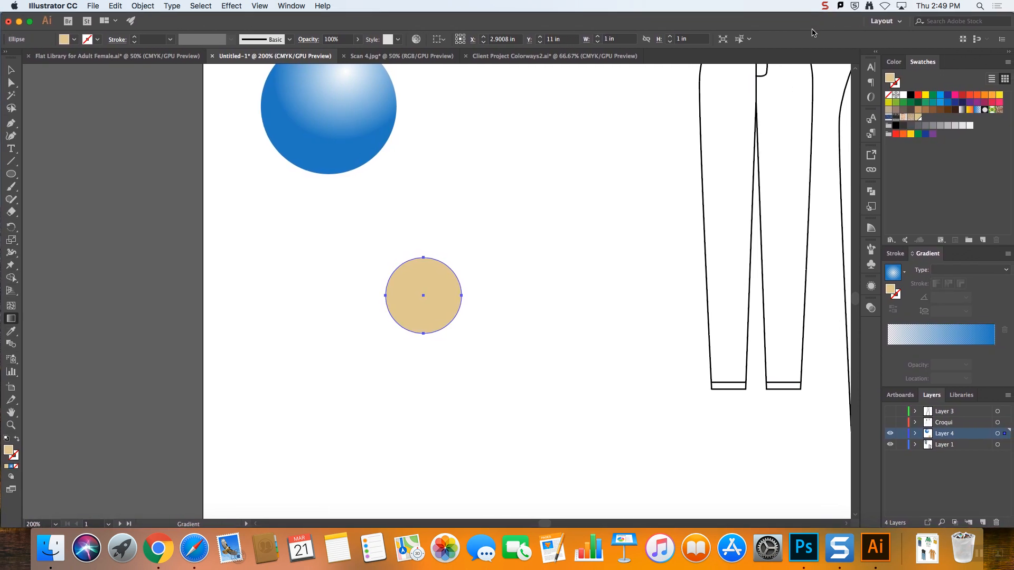
click(977, 270)
click(951, 282)
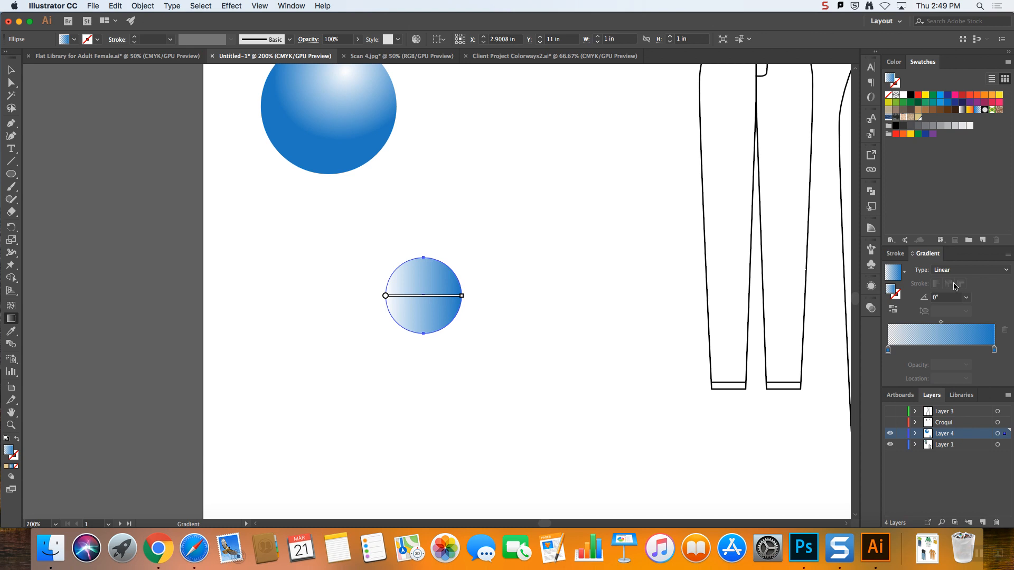
- Try the radial gradient type on the small circle, then undo and redo back to the linear gradient
click(972, 270)
click(951, 293)
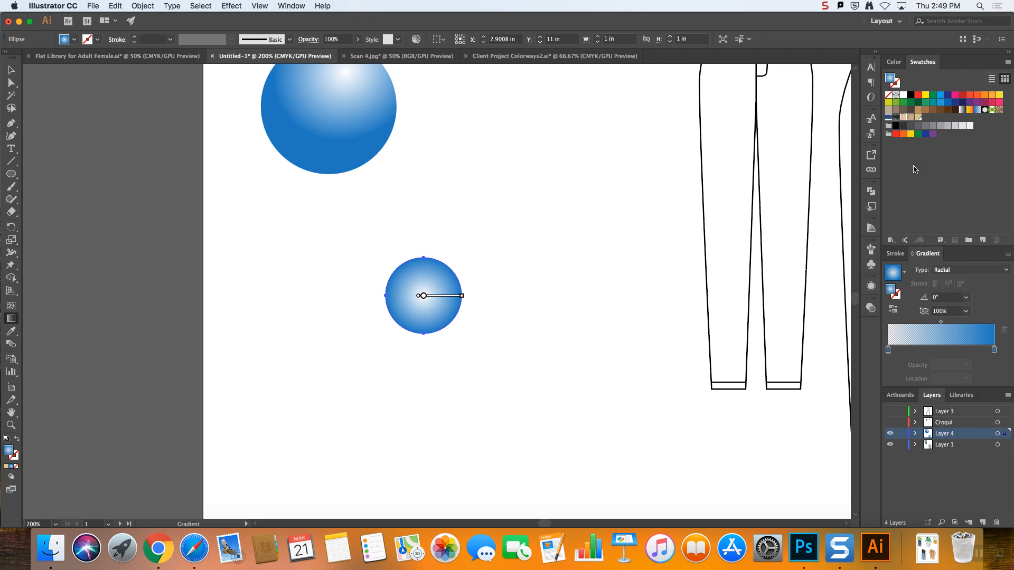
key(super+z)
key(super+z)
key(super+z)
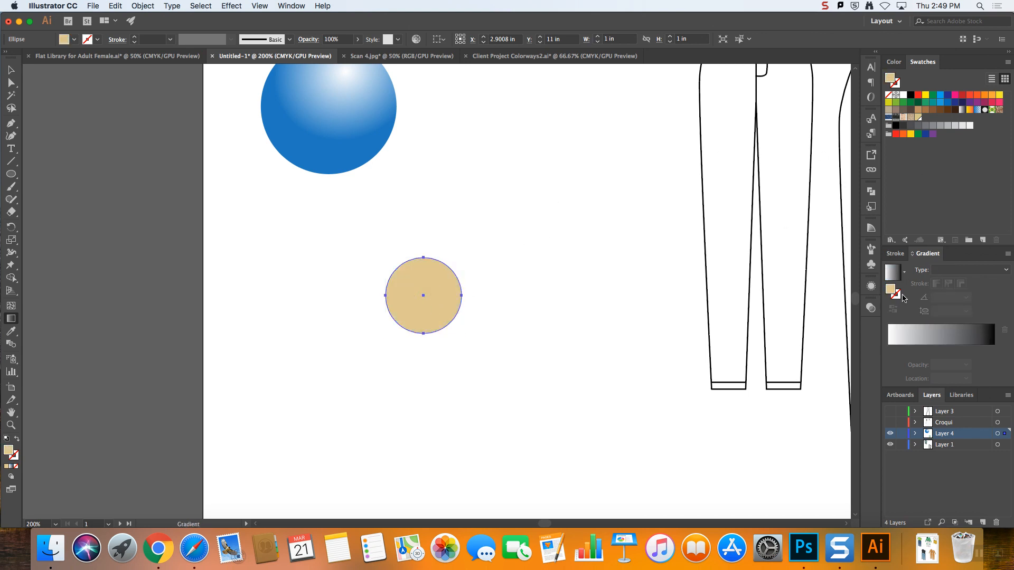
click(119, 6)
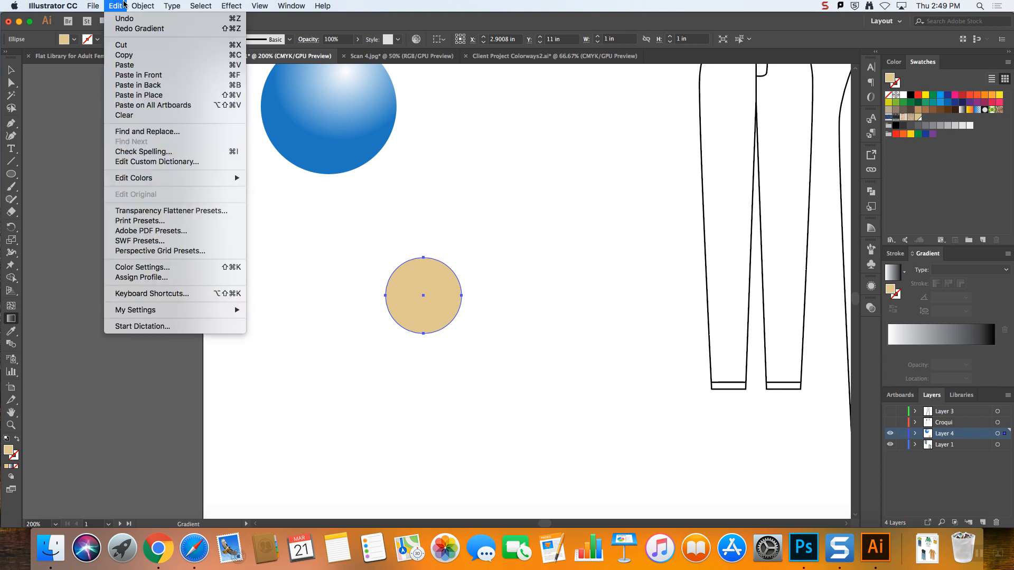
click(124, 29)
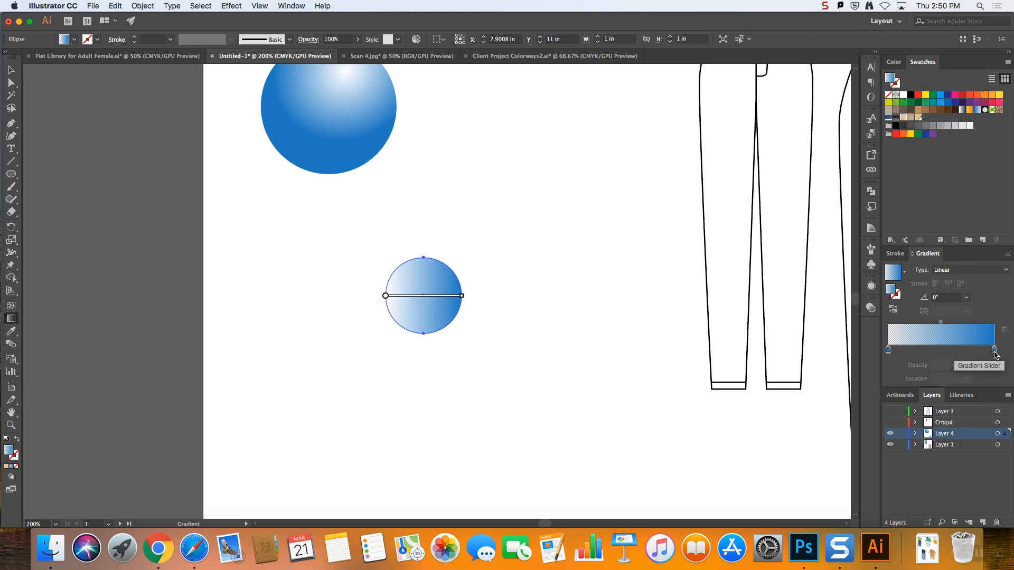
- Set the blue end stop of the small circle's linear gradient to the tan swatch
double_click(994, 351)
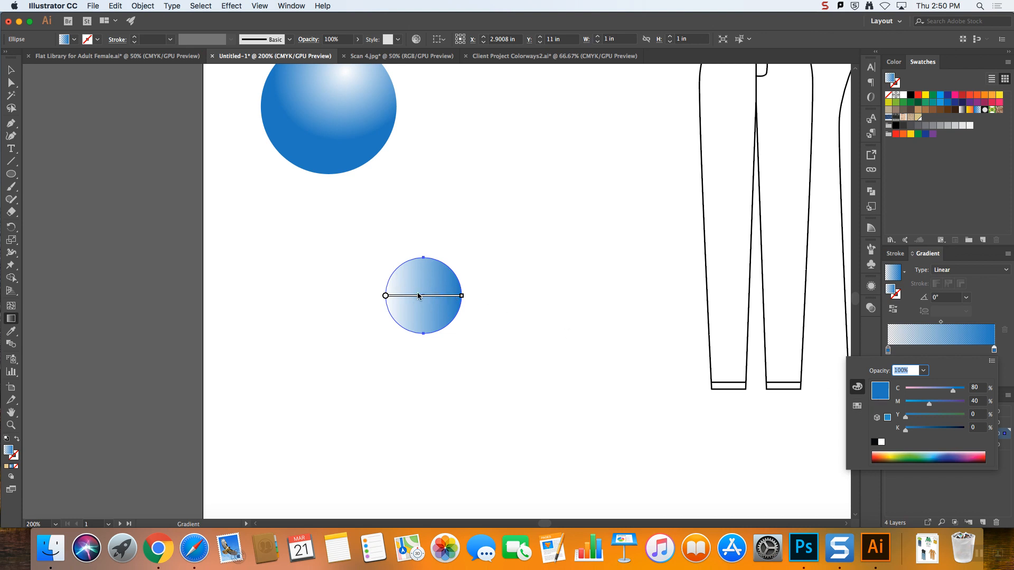
click(857, 407)
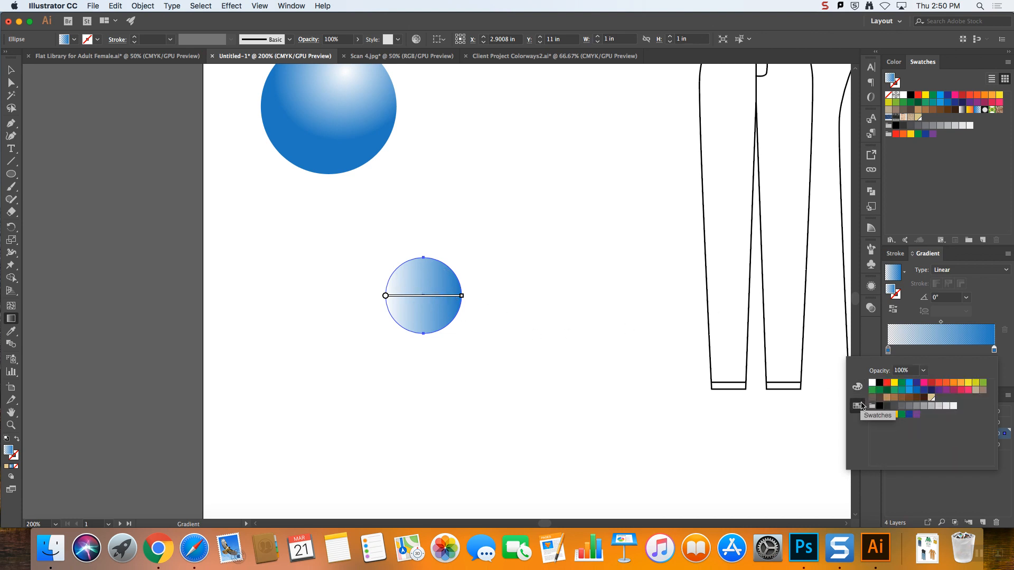
click(932, 400)
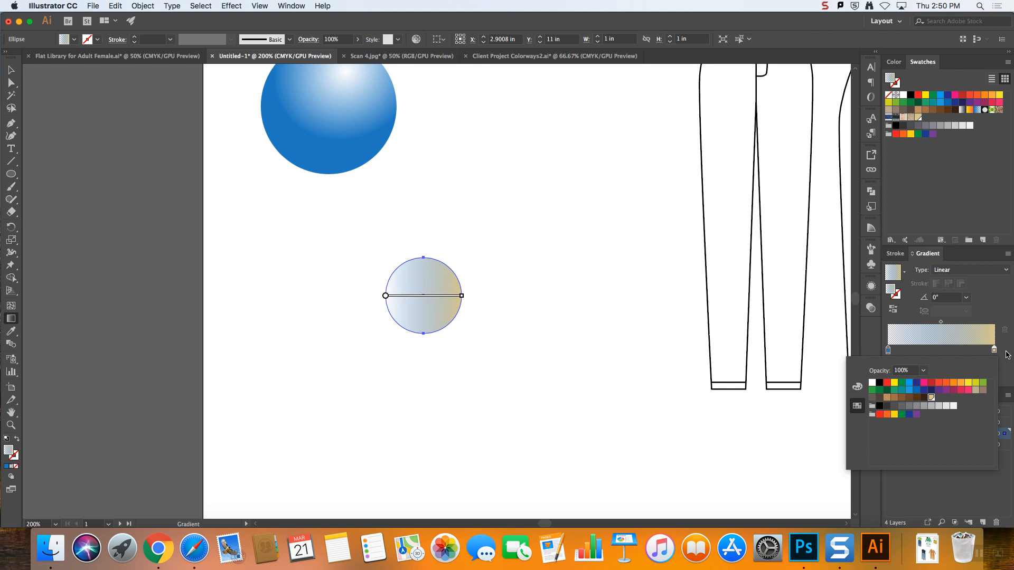
click(870, 349)
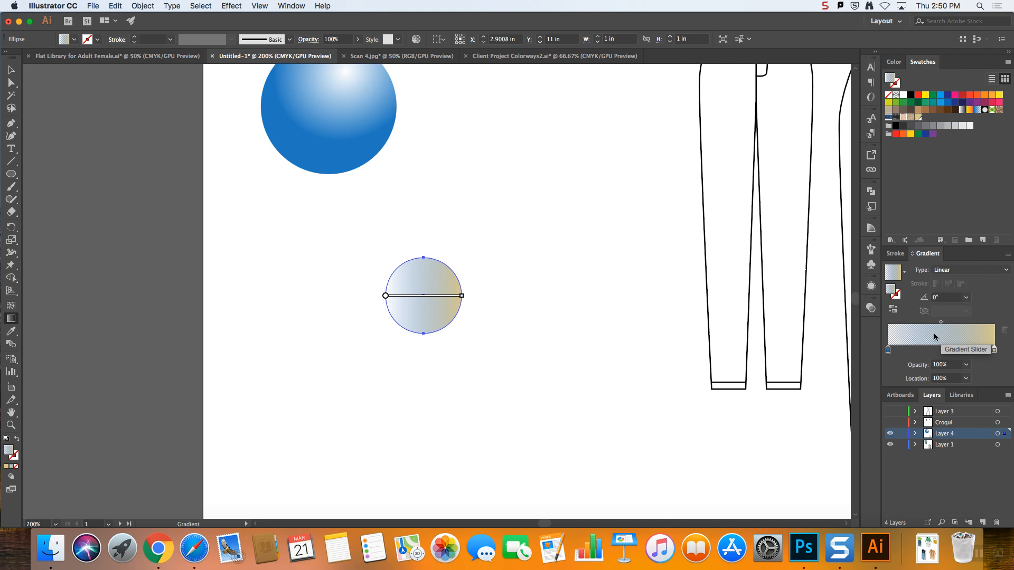
- Set the small circle's starting gradient stop to white at 100% opacity
double_click(888, 351)
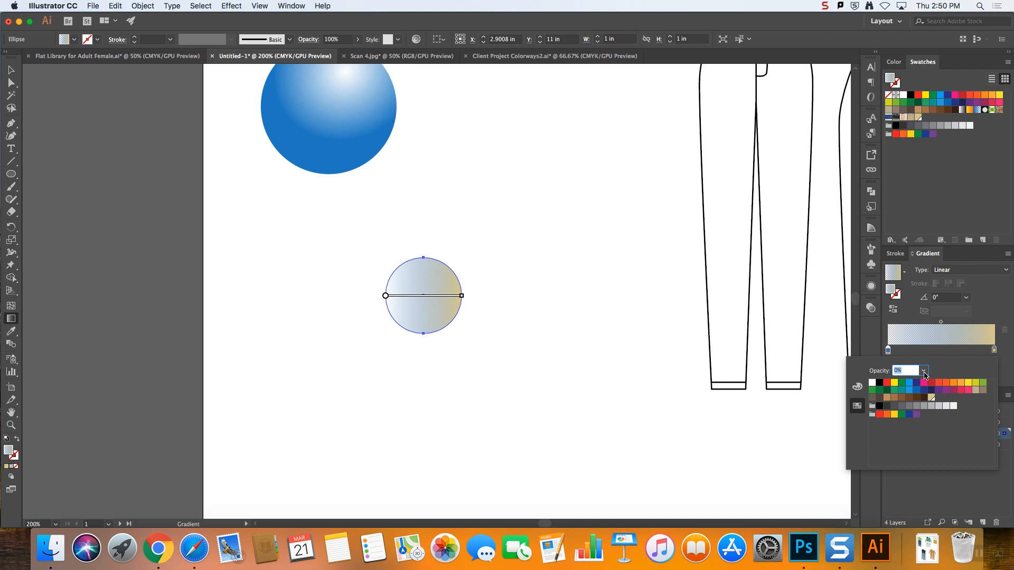
click(924, 371)
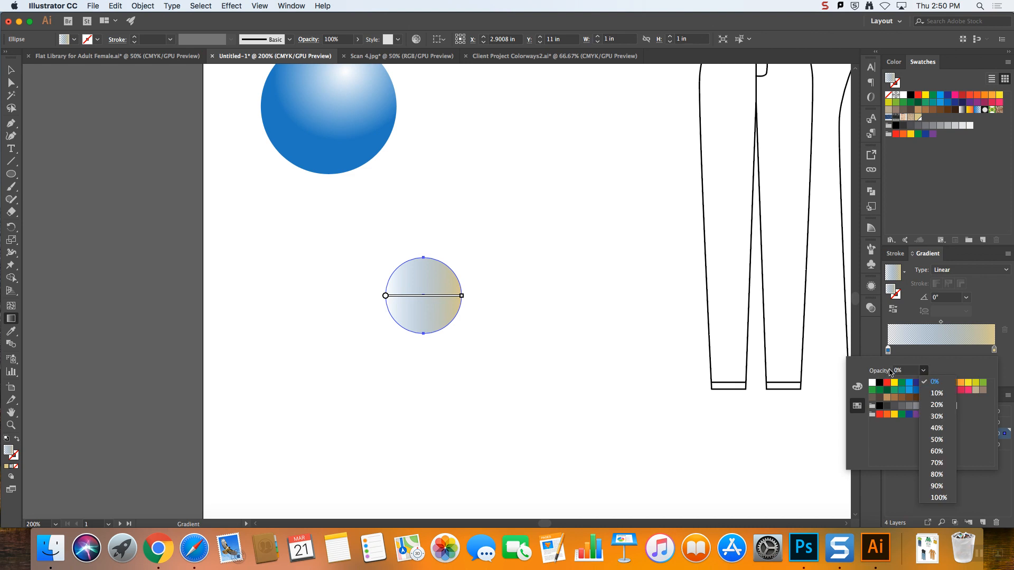
click(938, 498)
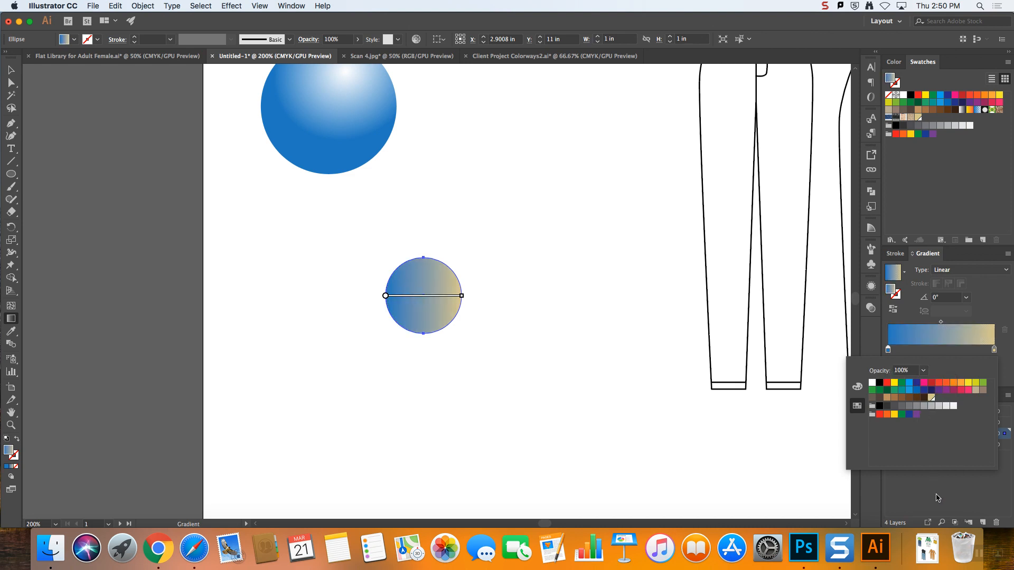
click(872, 384)
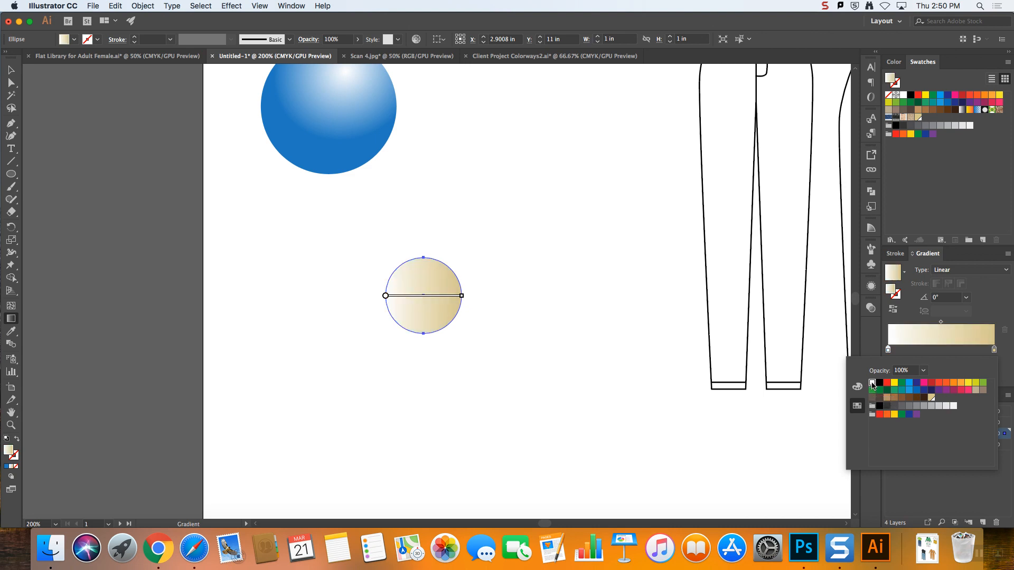
- Change the circle's gradient to Radial, move its highlight toward the circle's upper right and resize the gradient slightly
click(961, 272)
click(959, 272)
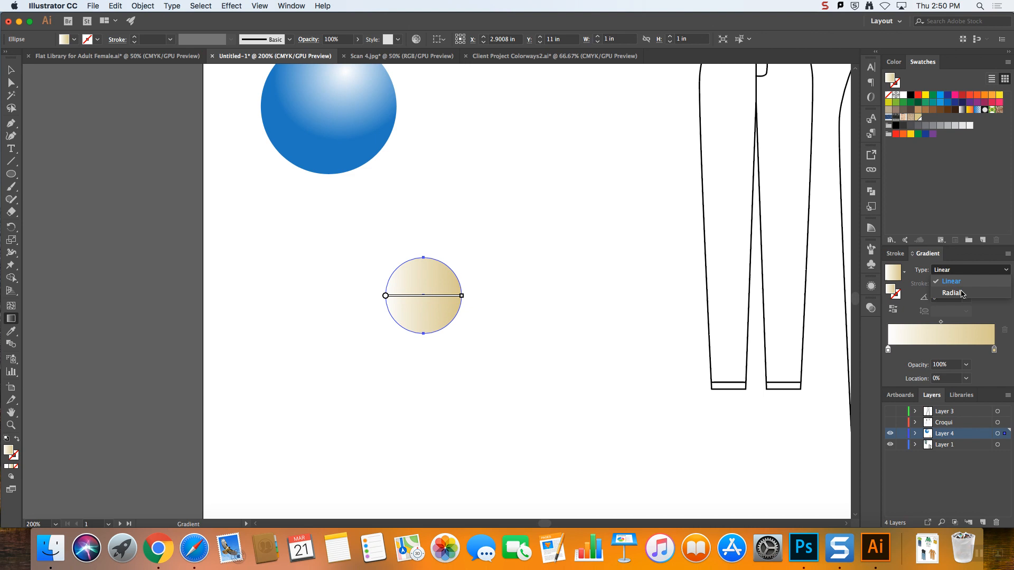
click(963, 294)
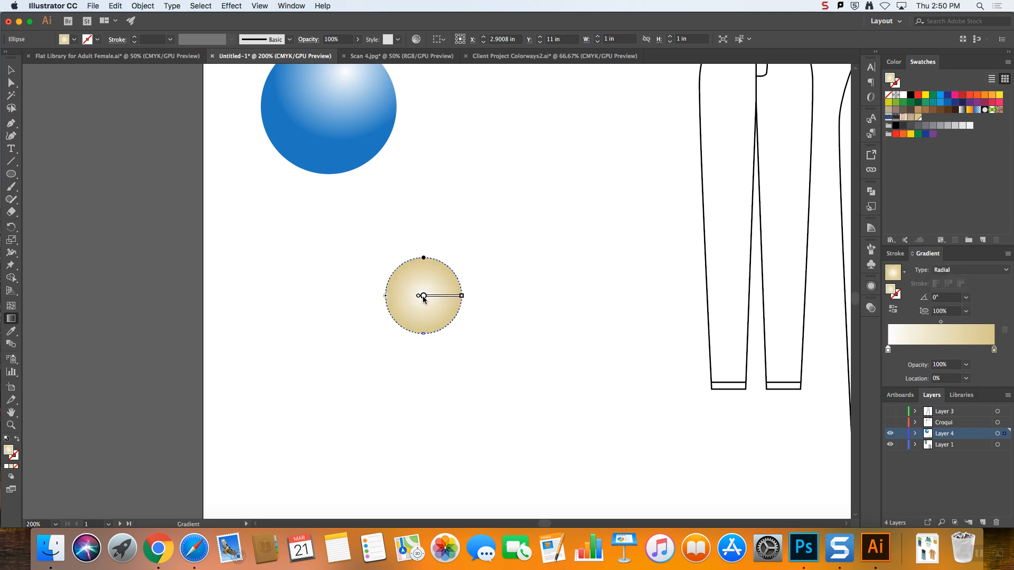
click(11, 319)
drag(430, 297, 445, 279)
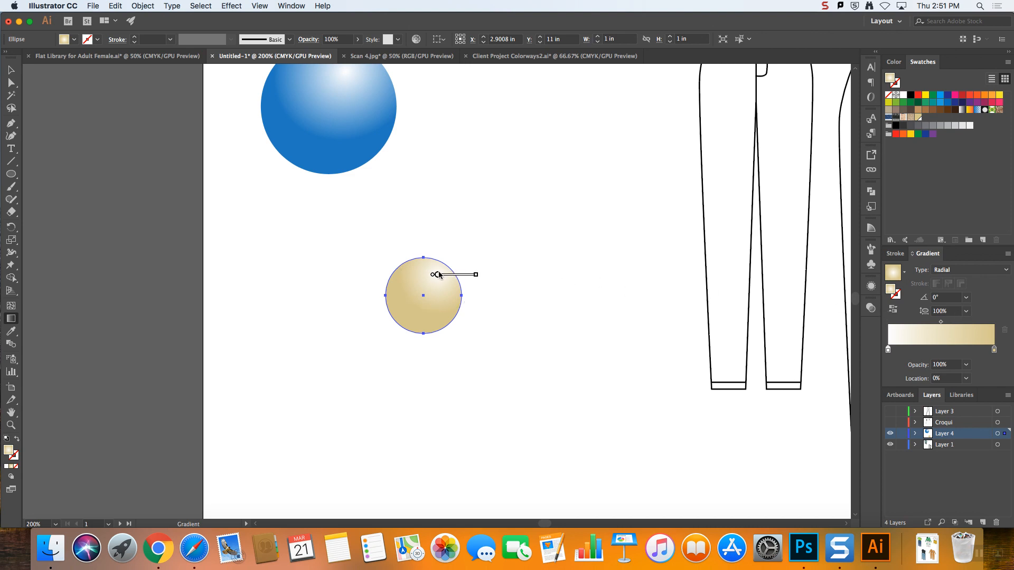
mouse_move(437, 237)
mouse_down()
mouse_move(436, 259)
mouse_move(438, 240)
mouse_up()
mouse_move(401, 276)
mouse_down()
mouse_move(384, 277)
mouse_move(426, 275)
mouse_move(404, 279)
mouse_up()
drag(438, 276, 432, 283)
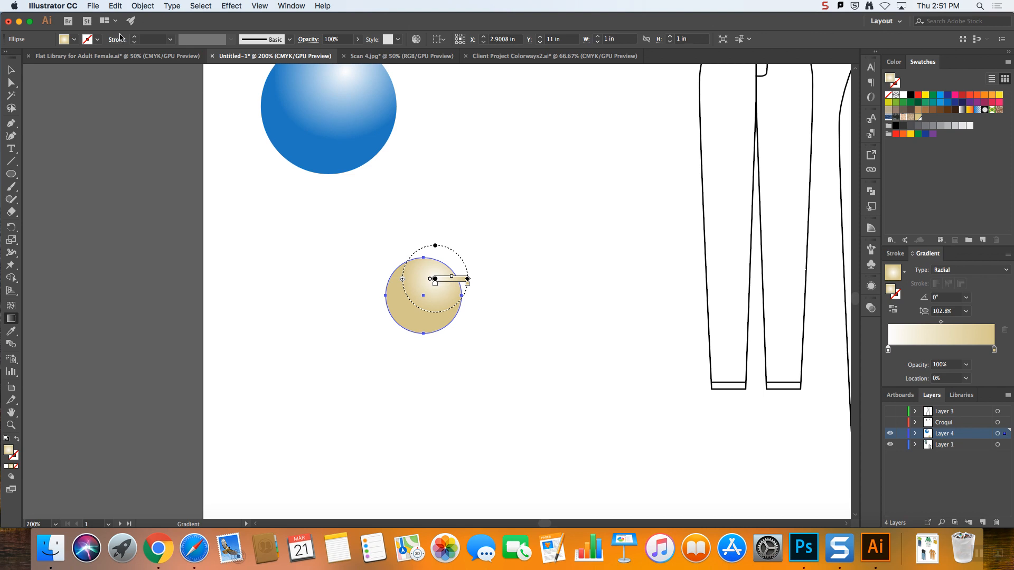
- Scale the tan gradient sphere down proportionally in two passes to a pearl-sized circle and deselect it
click(11, 70)
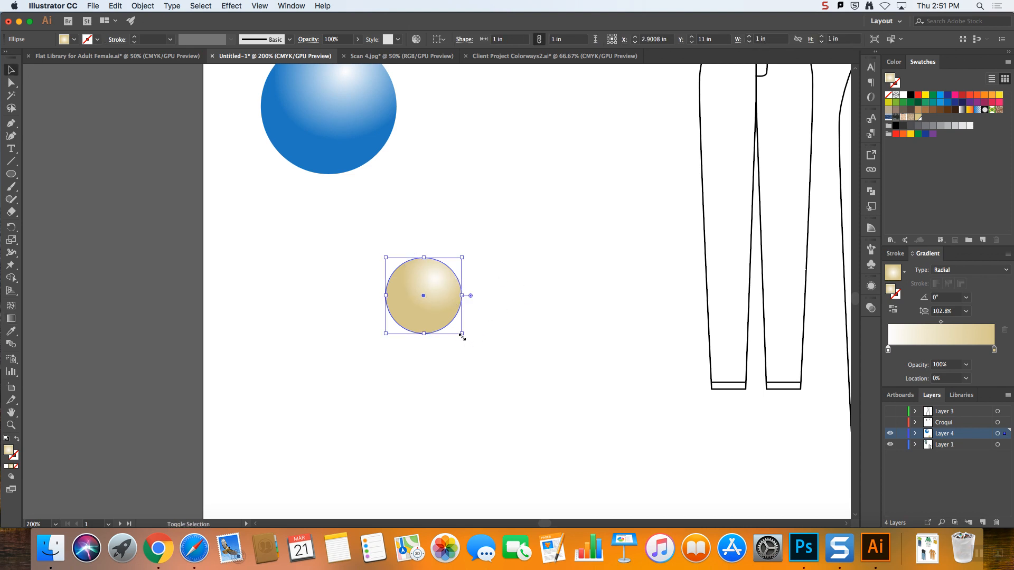
drag(462, 334, 420, 291)
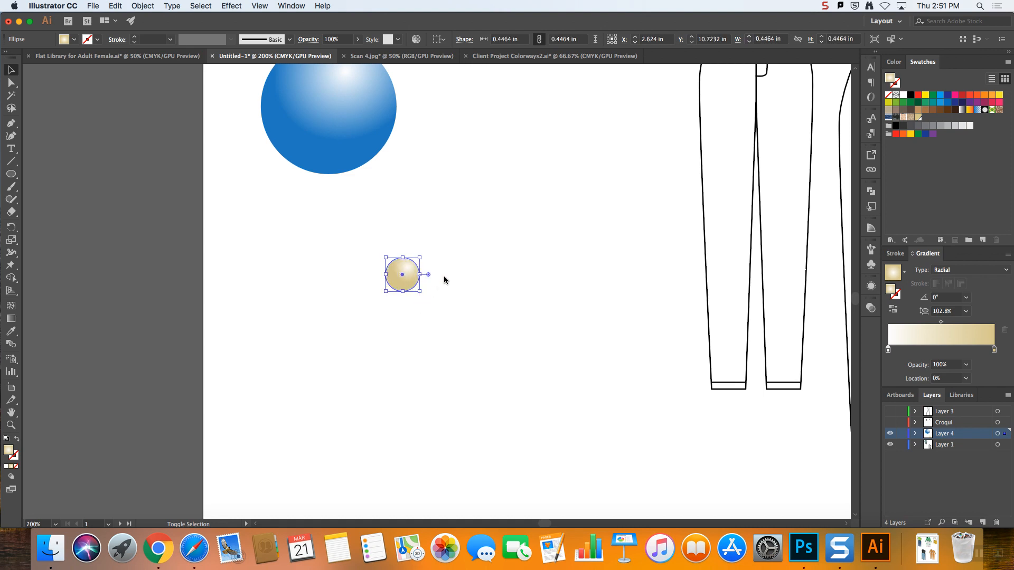
click(452, 282)
click(417, 285)
drag(421, 292, 402, 275)
click(522, 251)
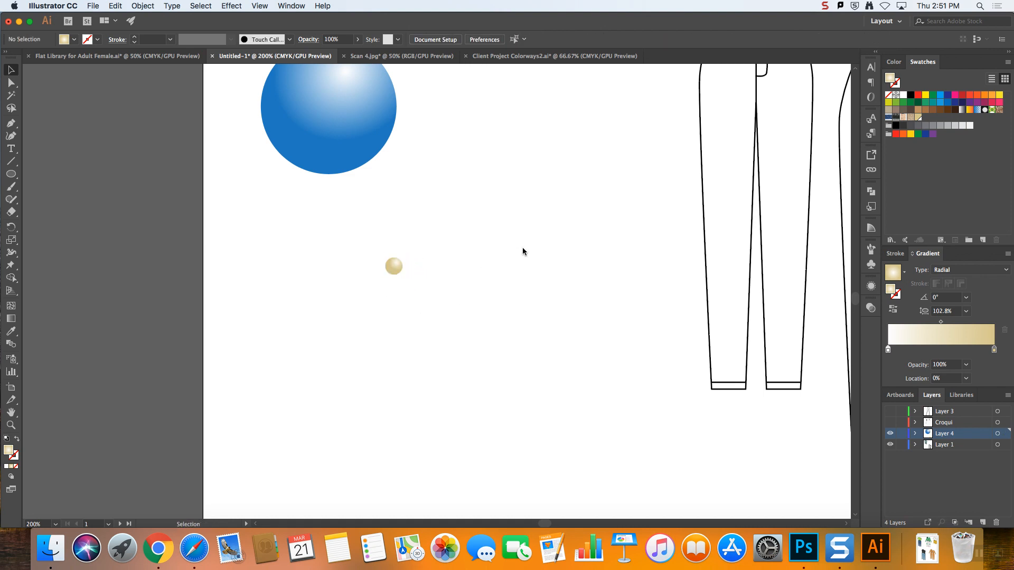
- Save the small tan sphere as a symbol and place three instances of it beside the original
click(871, 264)
drag(738, 286, 450, 291)
drag(738, 286, 491, 228)
drag(744, 284, 502, 317)
click(593, 297)
drag(563, 363, 622, 365)
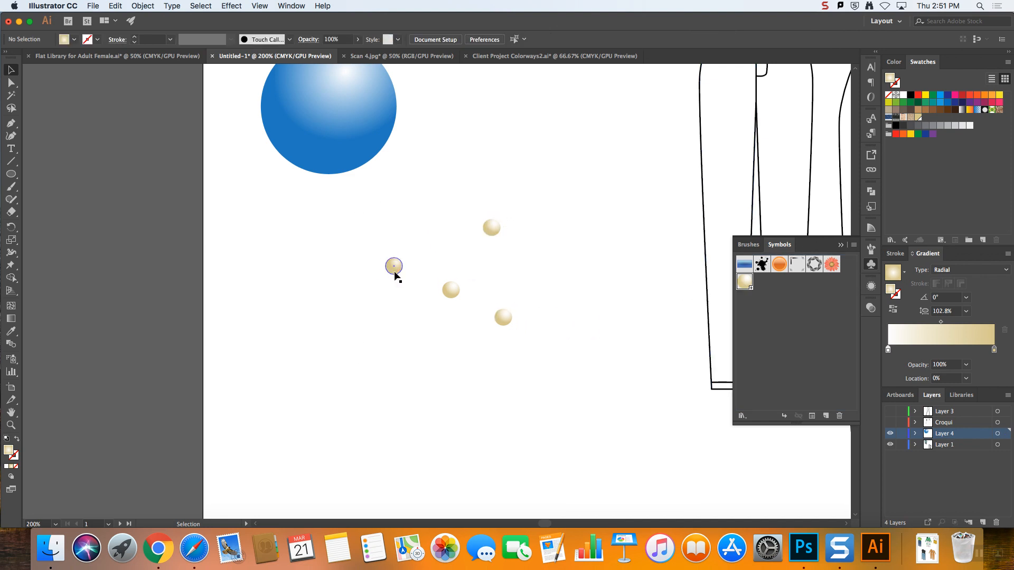
- Delete all the small tan spheres and the large blue sphere from the artboard
drag(593, 367, 351, 193)
key(BackSpace)
key(super+minus)
key(super+minus)
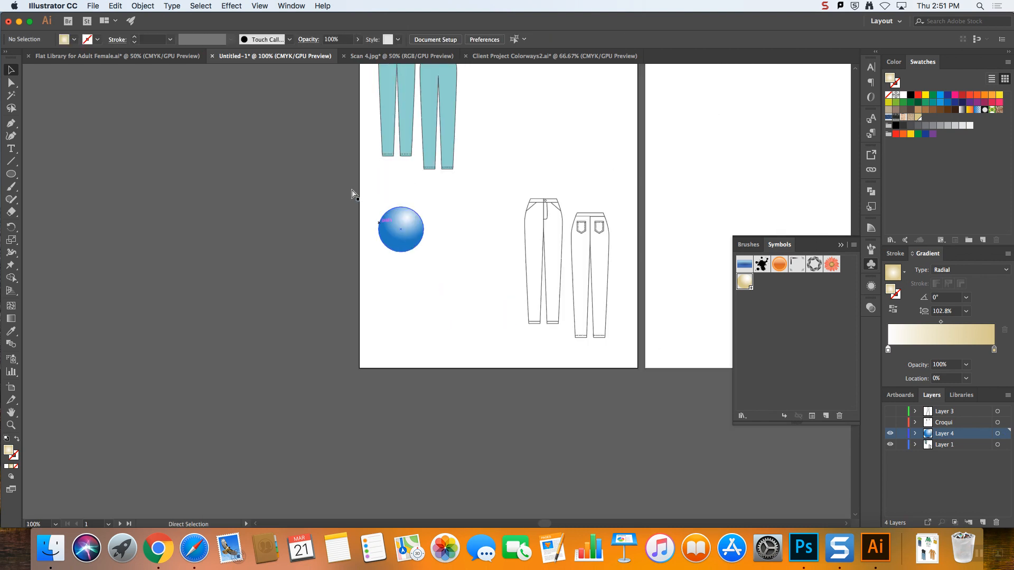
click(840, 247)
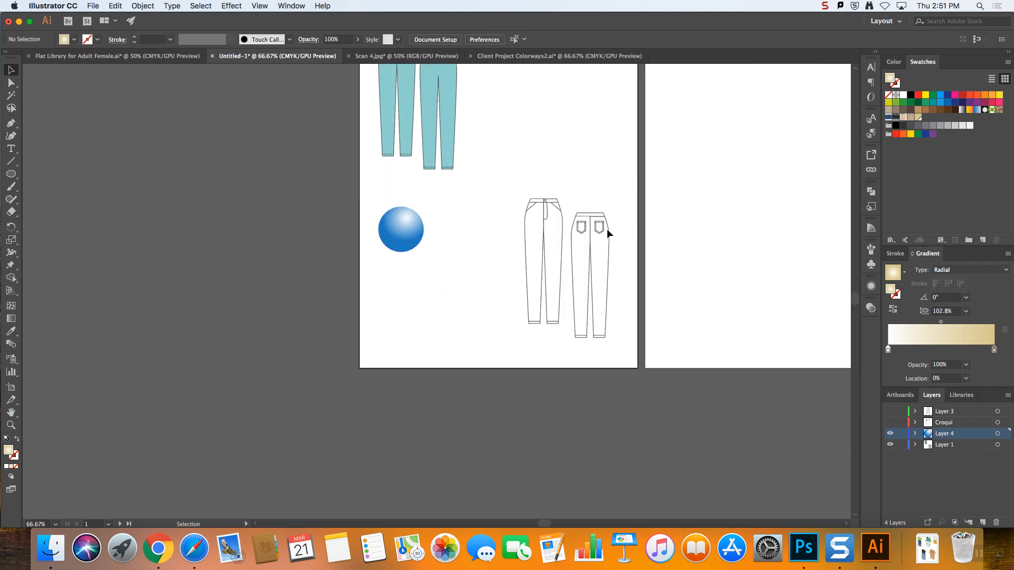
click(402, 231)
key(BackSpace)
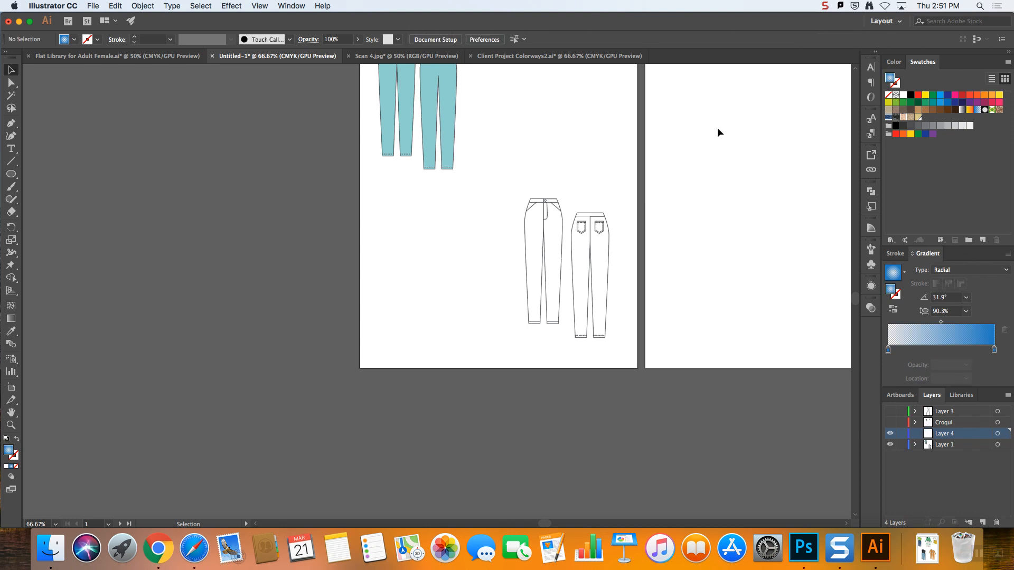
- Fill the right-hand leg of the front pants flat with a white-to-black linear gradient running vertically from hip to hem
key(super+plus)
key(super+plus)
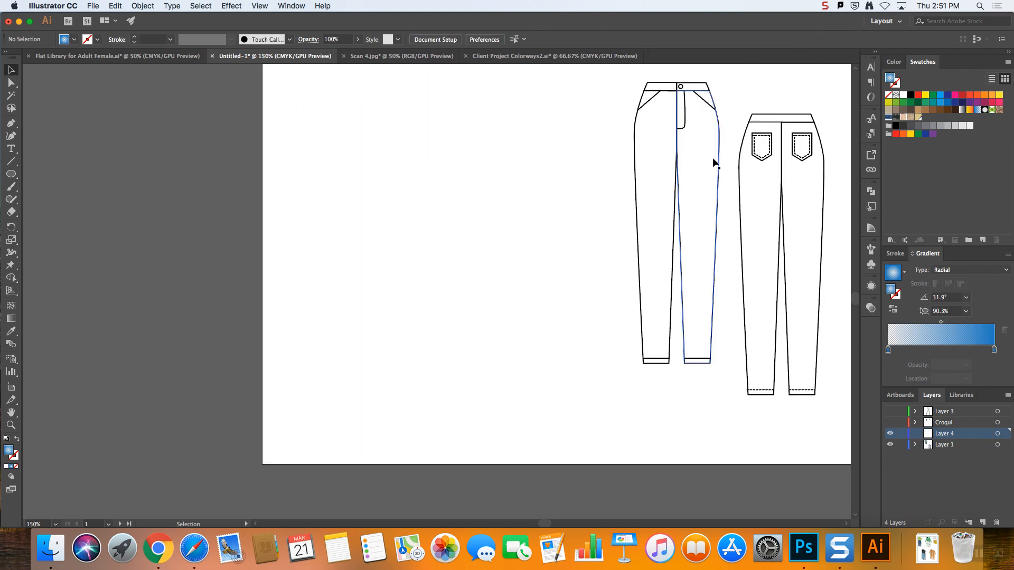
click(713, 162)
drag(551, 526, 561, 524)
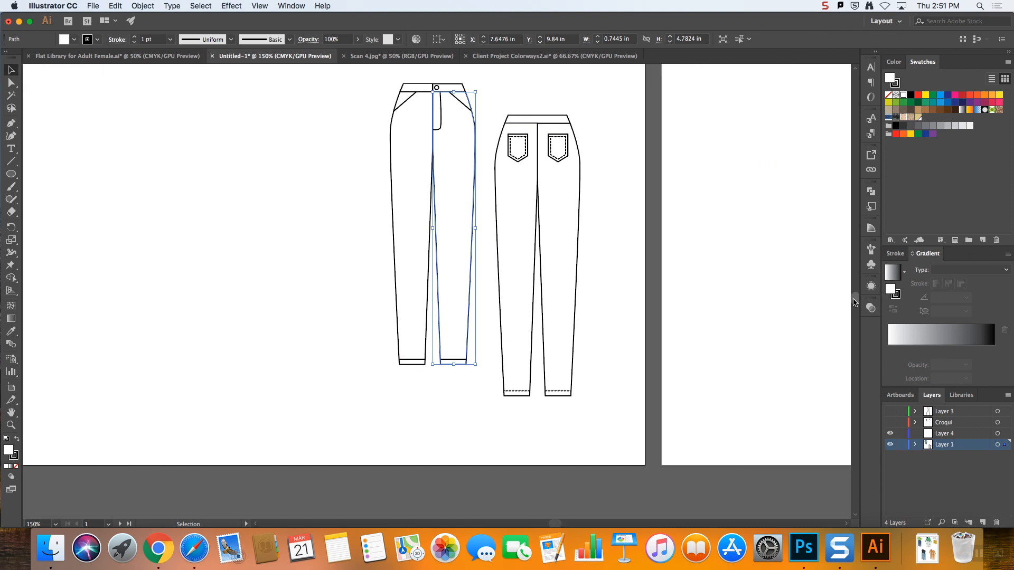
scroll(840, 297, up, 4)
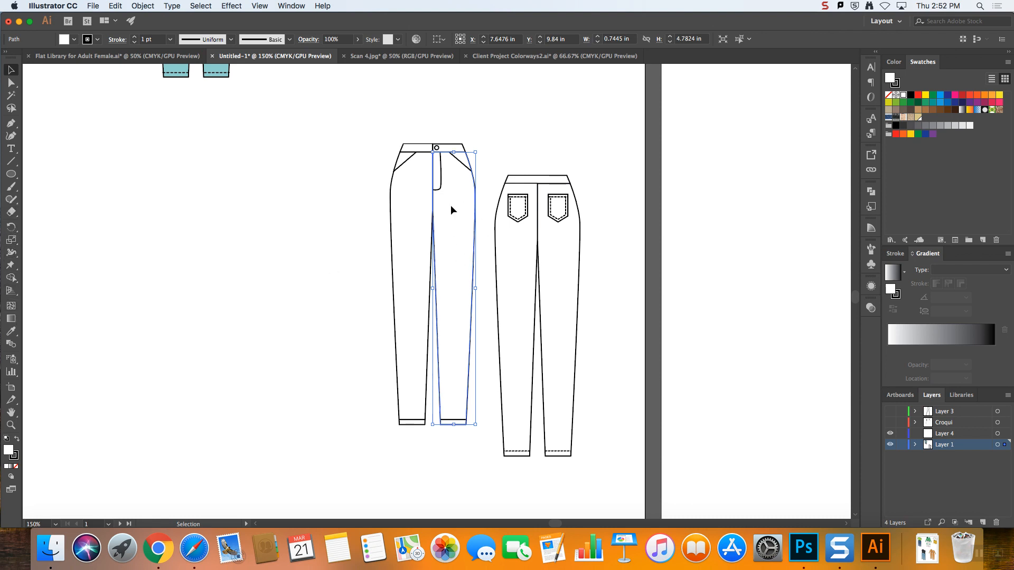
click(10, 320)
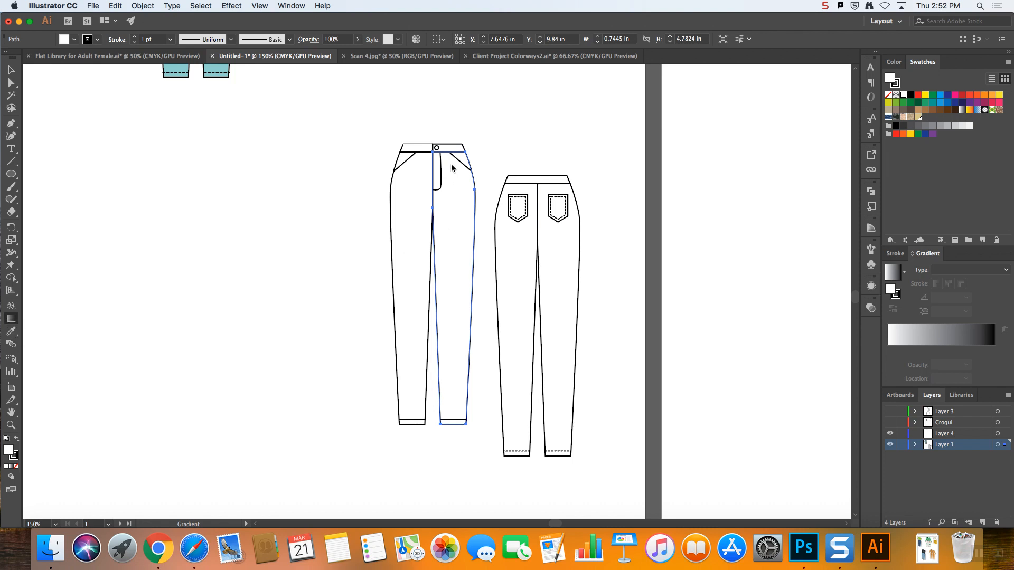
drag(457, 237, 455, 417)
click(462, 247)
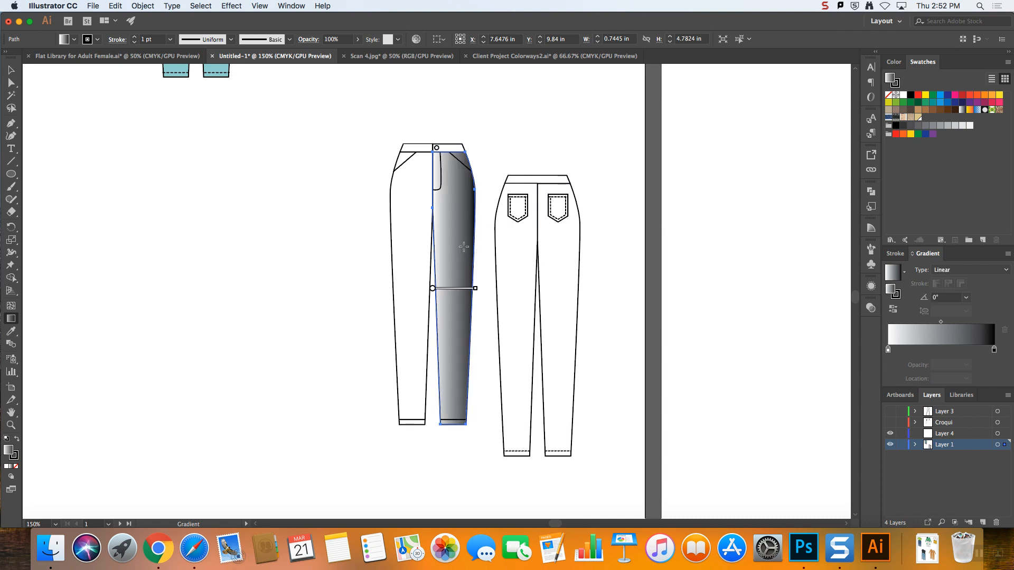
drag(453, 179, 453, 413)
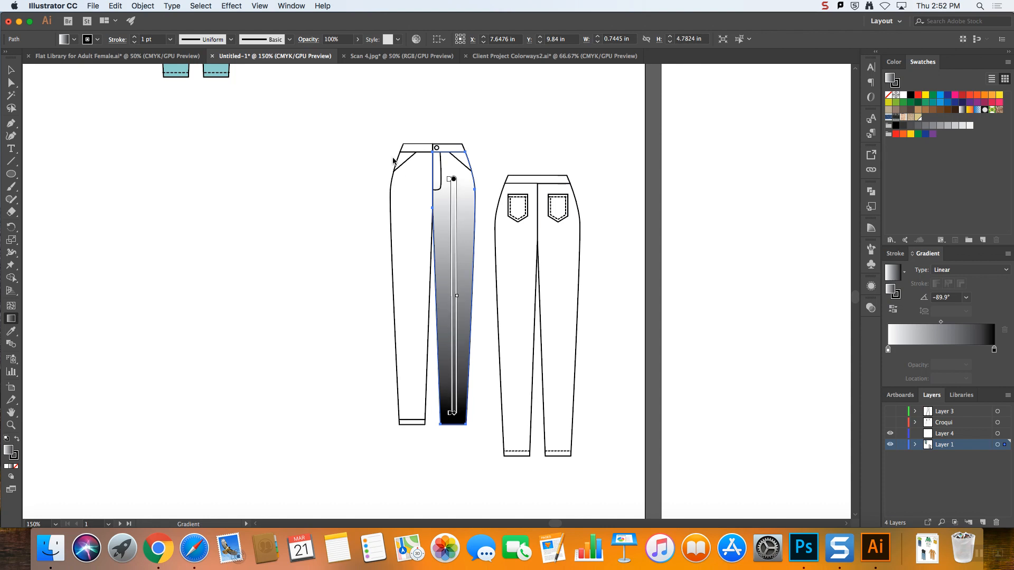
- Copy the gradient fill to the left-hand front leg with the Eyedropper and redraw it vertically from hip to hem
click(16, 69)
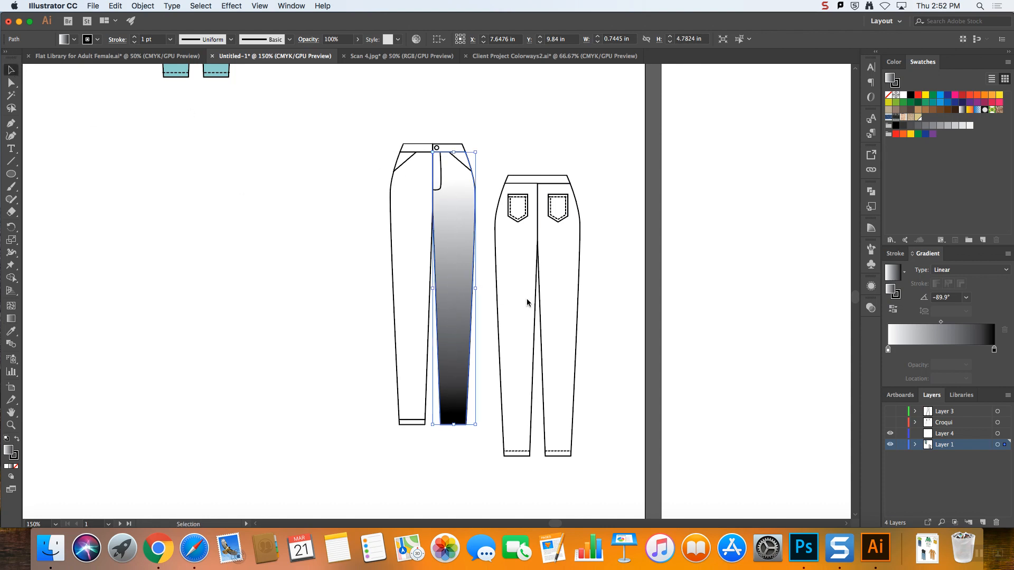
click(389, 290)
click(8, 333)
click(458, 326)
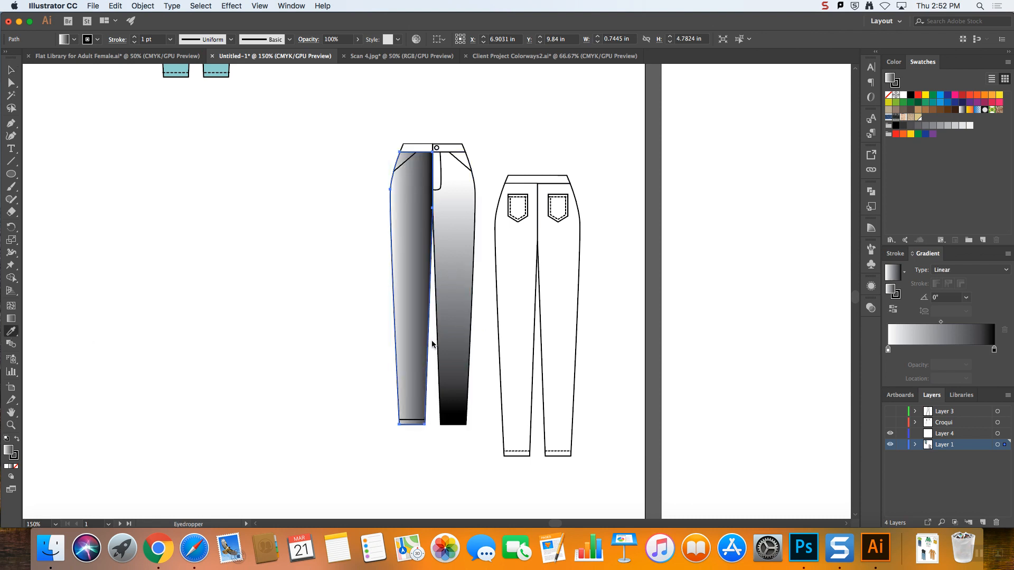
click(12, 318)
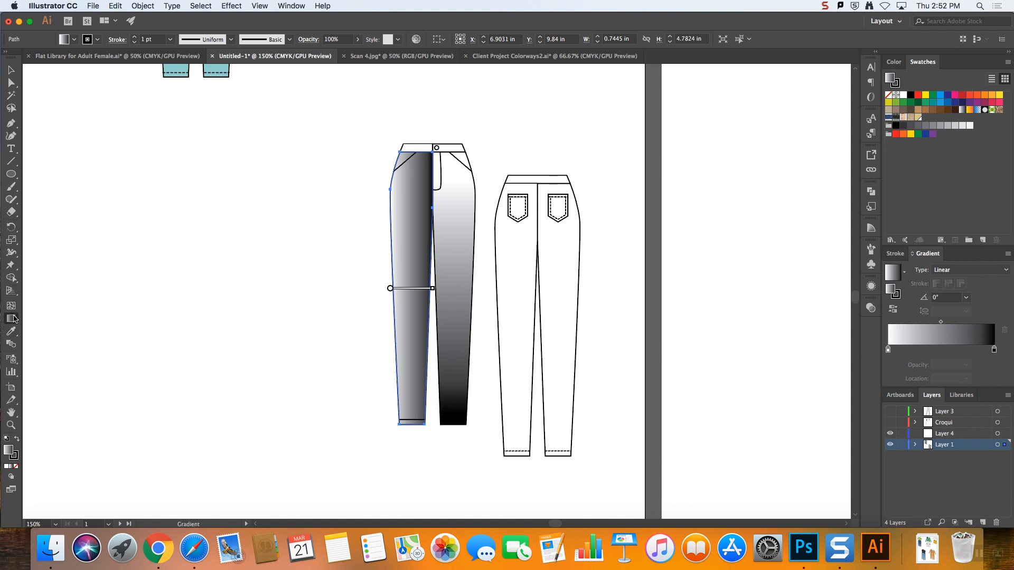
drag(413, 192, 413, 404)
click(10, 69)
click(190, 222)
- Paste copies of both gradient-filled front legs in front and fill them with the blue denim pattern swatch
click(450, 278)
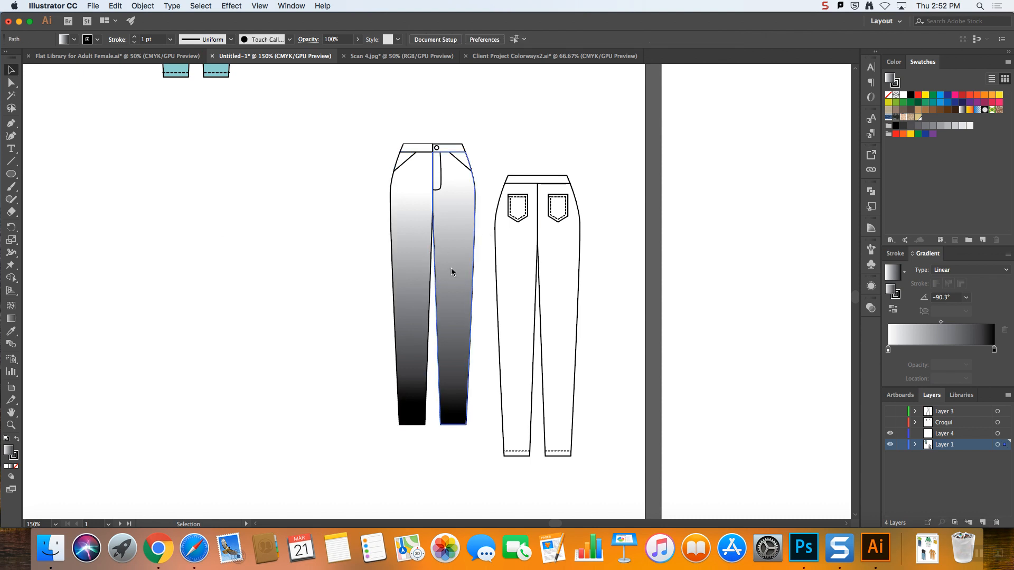
shift+click(417, 282)
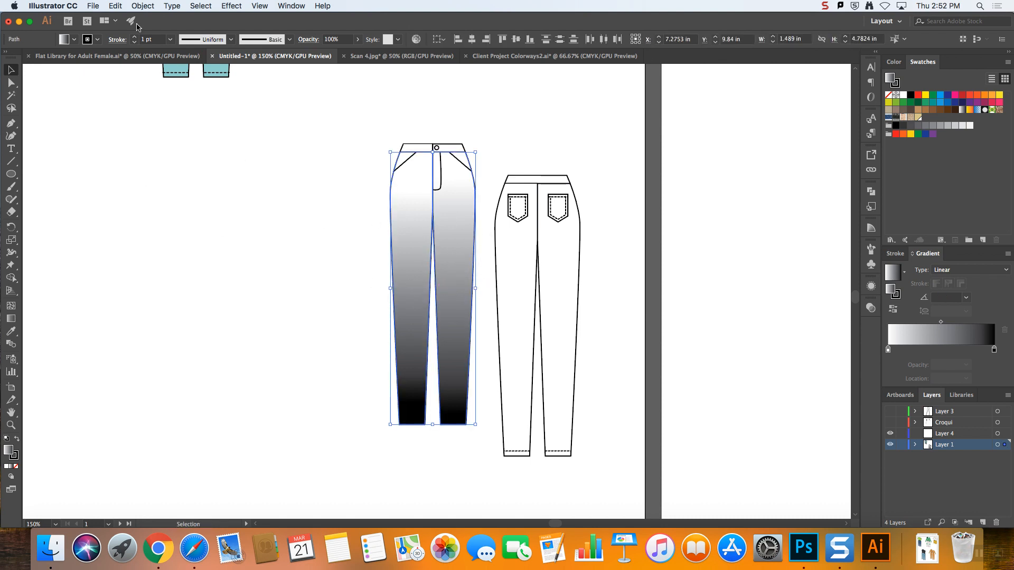
click(92, 5)
mouse_move(115, 5)
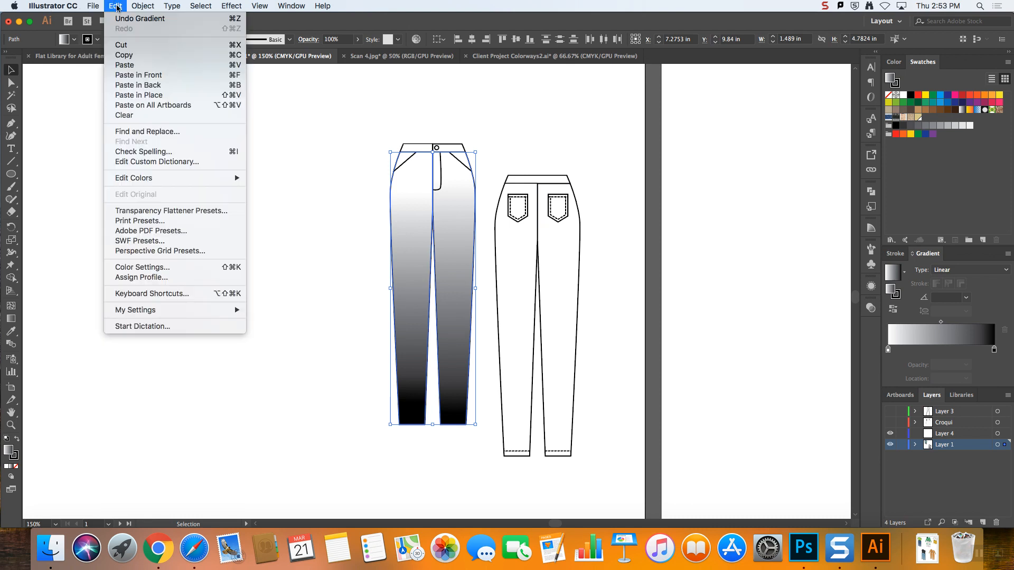
click(145, 77)
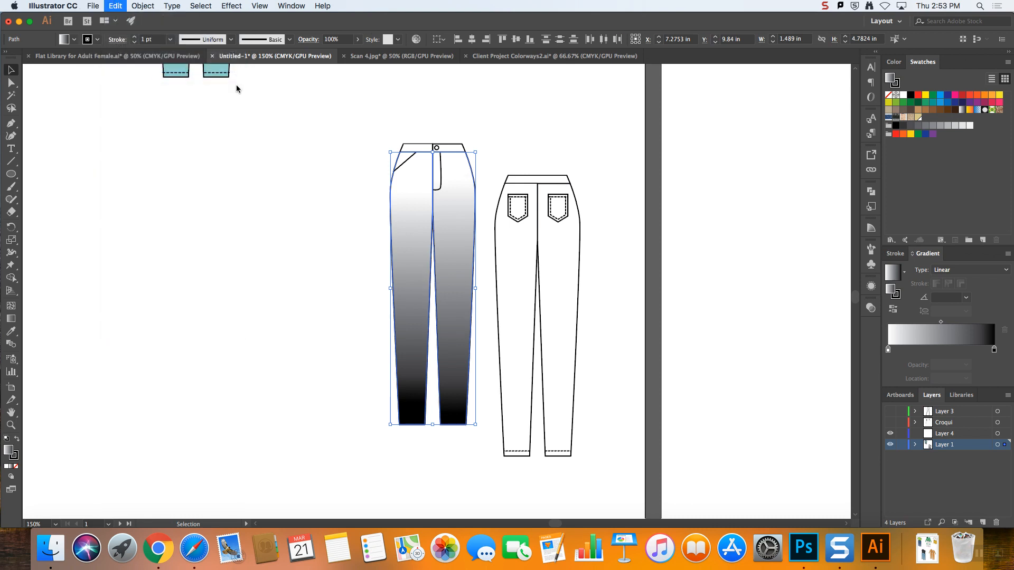
click(889, 117)
- Start scaling only the denim legs' pattern, excluding the objects themselves, and preview a uniform scale of 75%
right_click(457, 246)
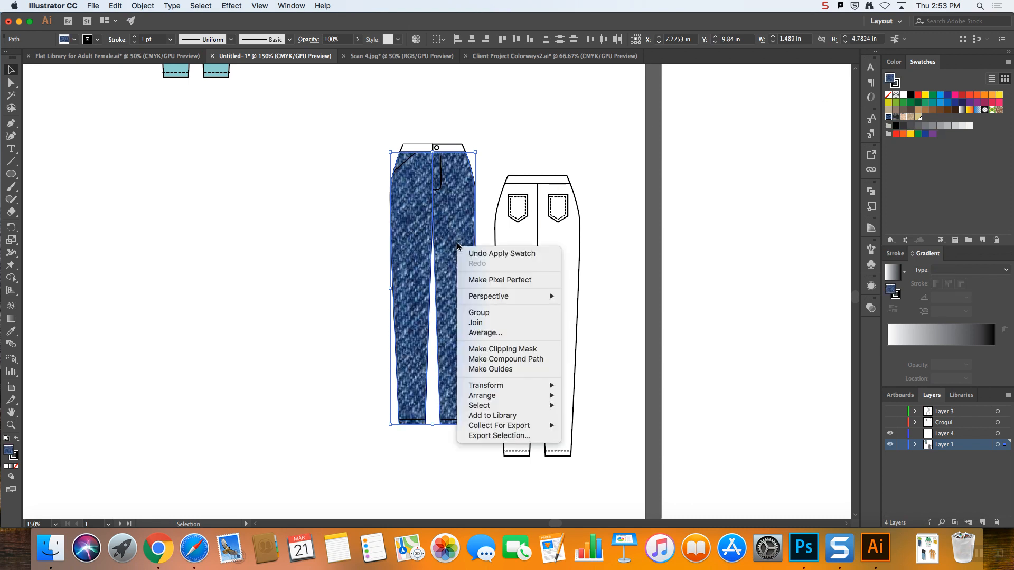
mouse_move(549, 396)
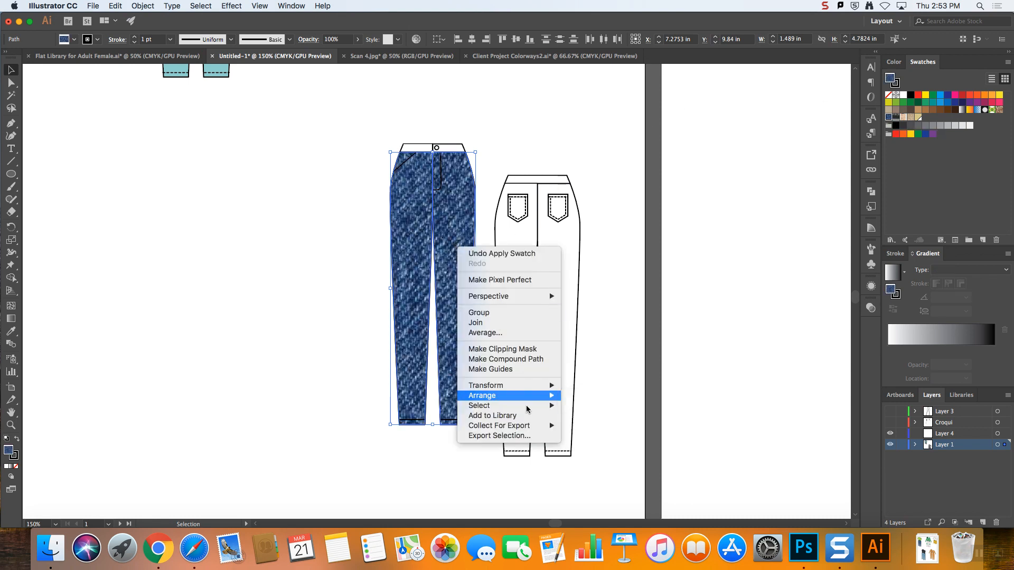
mouse_move(509, 388)
click(605, 436)
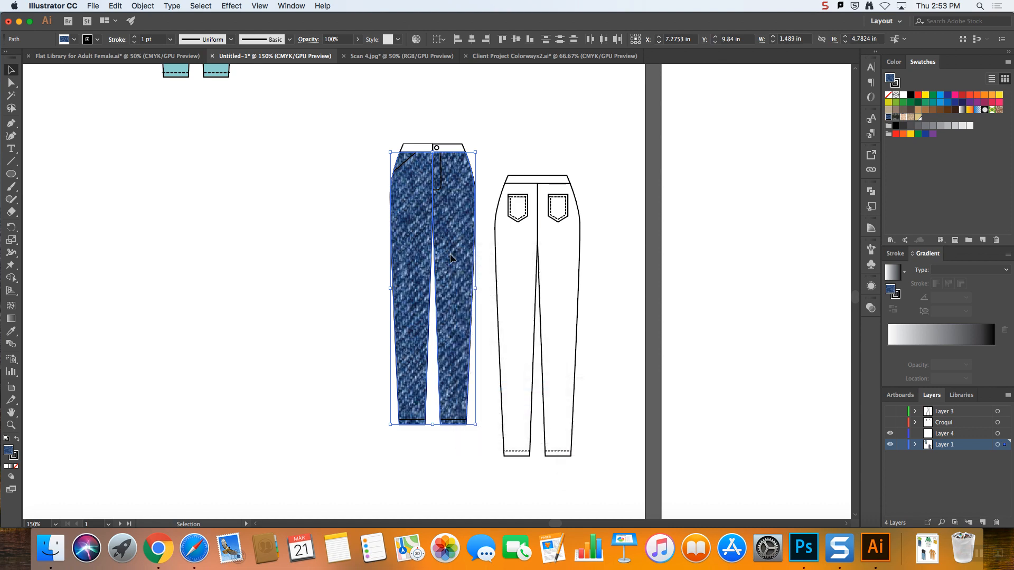
click(659, 212)
click(717, 100)
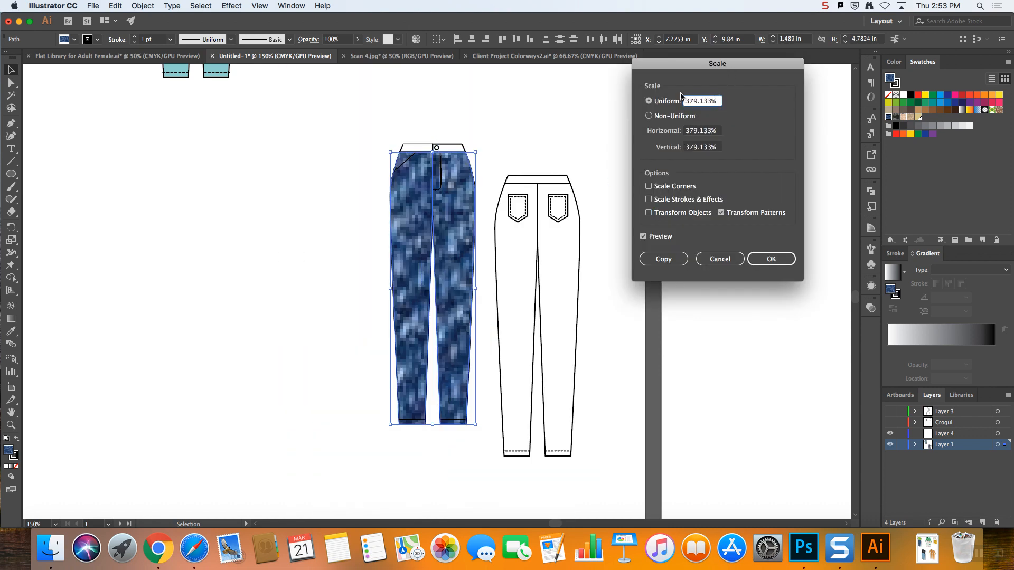
double_click(714, 103)
text(75)
click(714, 132)
- Set the denim pattern's uniform scale to 50% and apply it
double_click(706, 102)
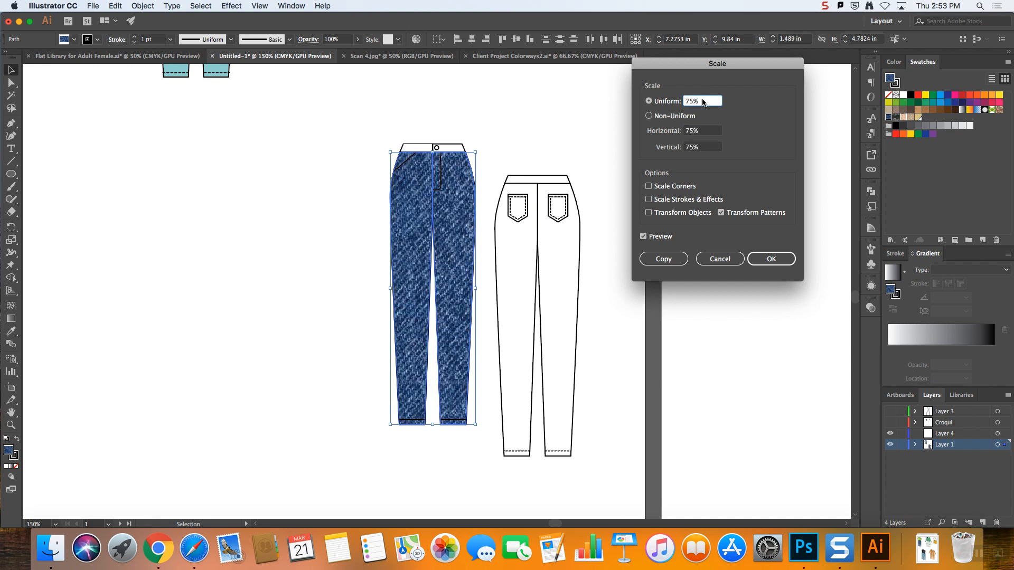
text(50)
click(713, 130)
click(771, 259)
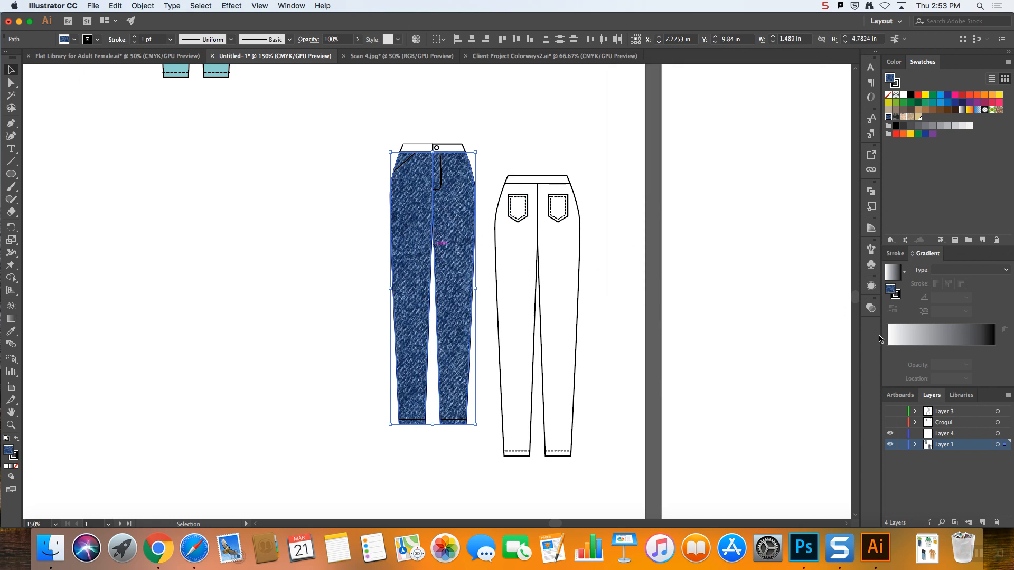
- Set the blending mode of the denim-filled front legs to Multiply over the gradient legs and deselect them
click(871, 308)
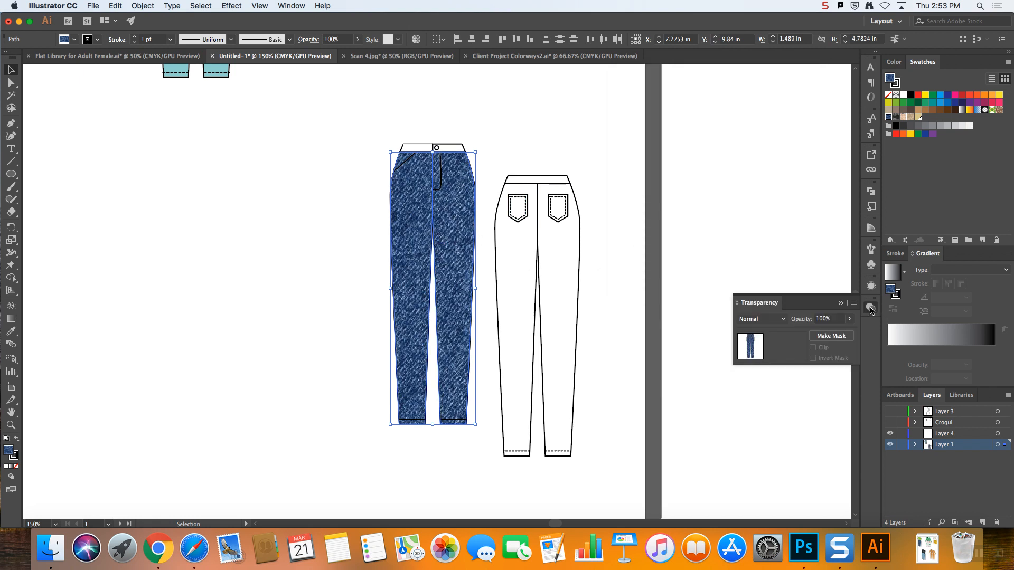
click(777, 319)
click(775, 360)
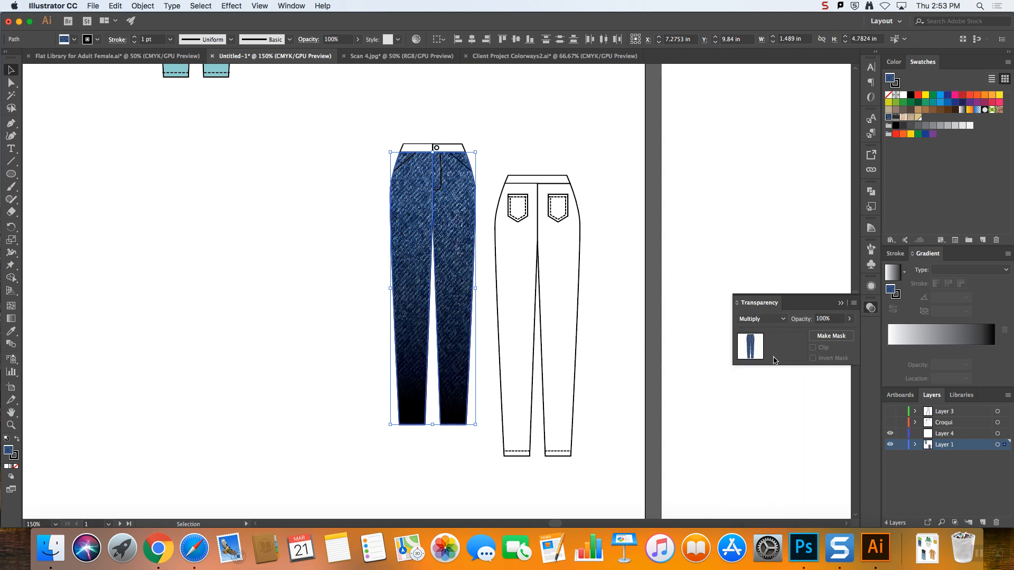
click(616, 158)
key(super+minus)
key(super+minus)
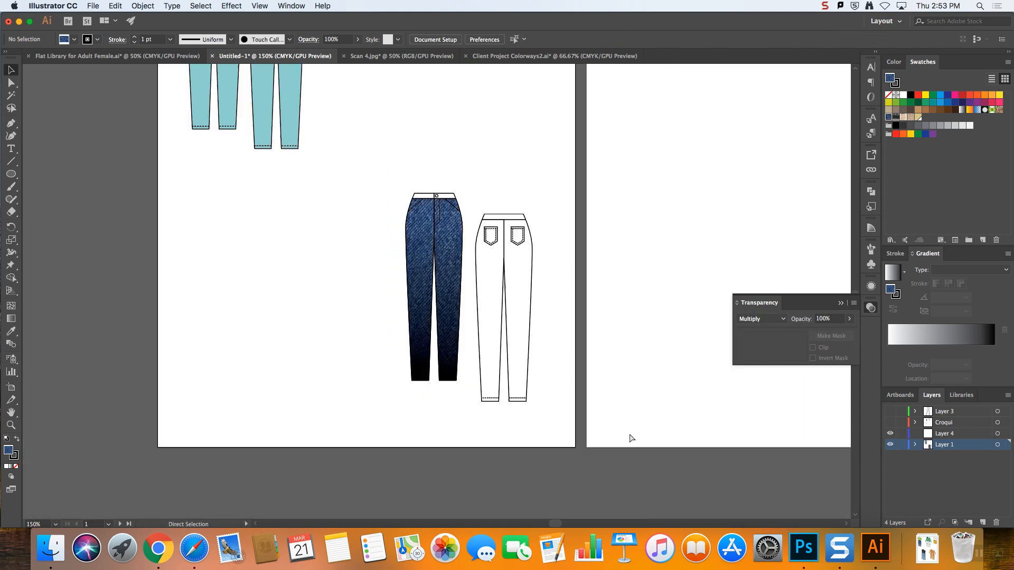
key(super+equal)
key(super+equal)
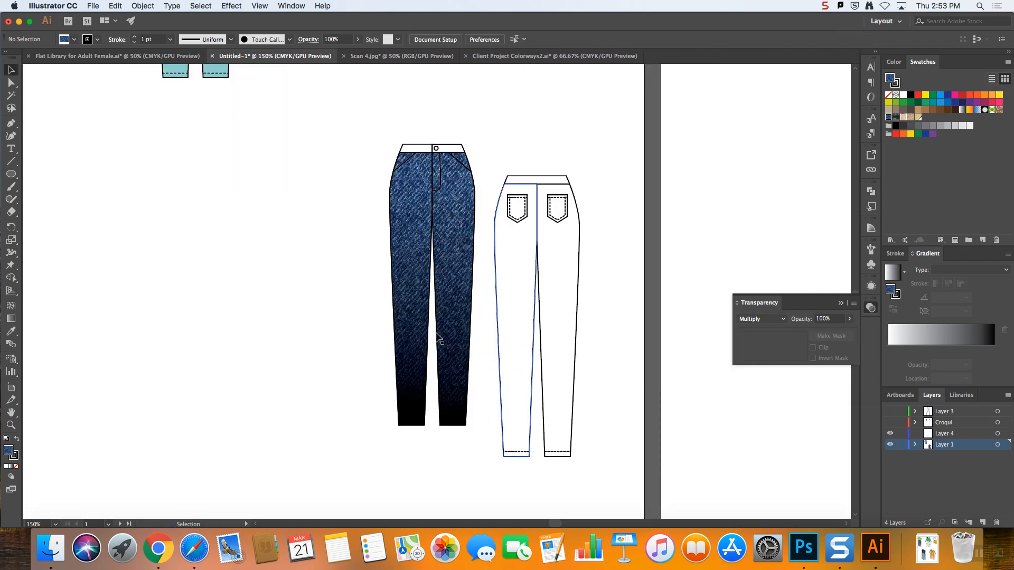
click(841, 304)
- Fill both front waistband pieces with the blue denim pattern swatch
click(453, 150)
shift+click(413, 150)
click(888, 117)
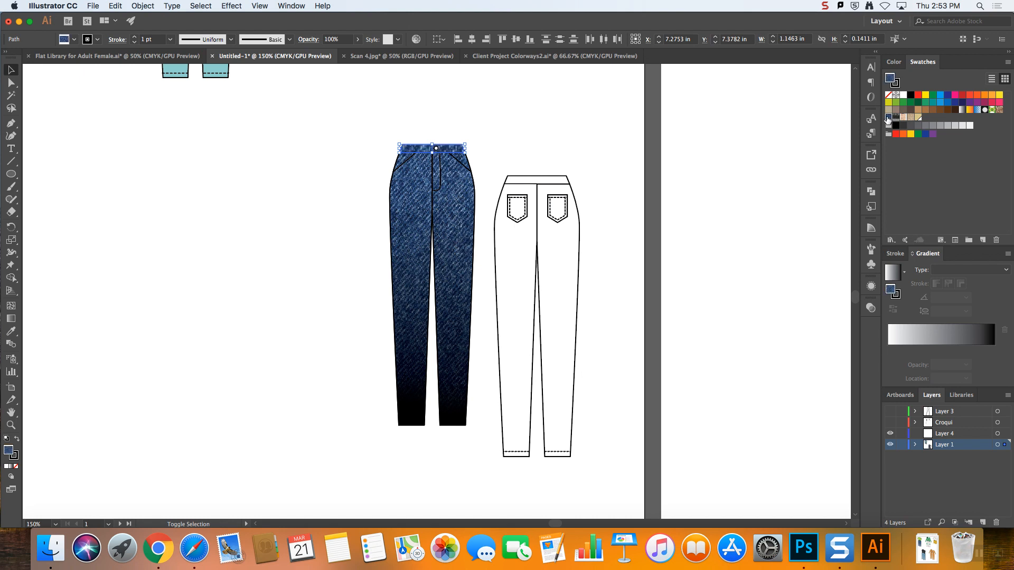
click(453, 116)
- Match the front waistband pieces to the front leg's scaled denim fill with the Eyedropper and deselect them
click(459, 149)
shift+click(415, 149)
click(11, 331)
click(462, 199)
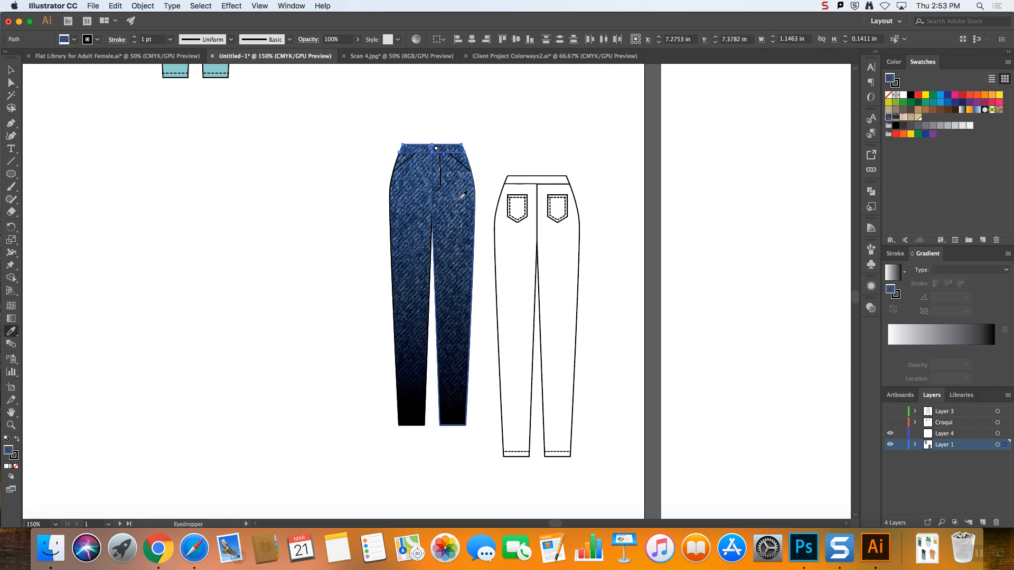
click(11, 70)
click(312, 164)
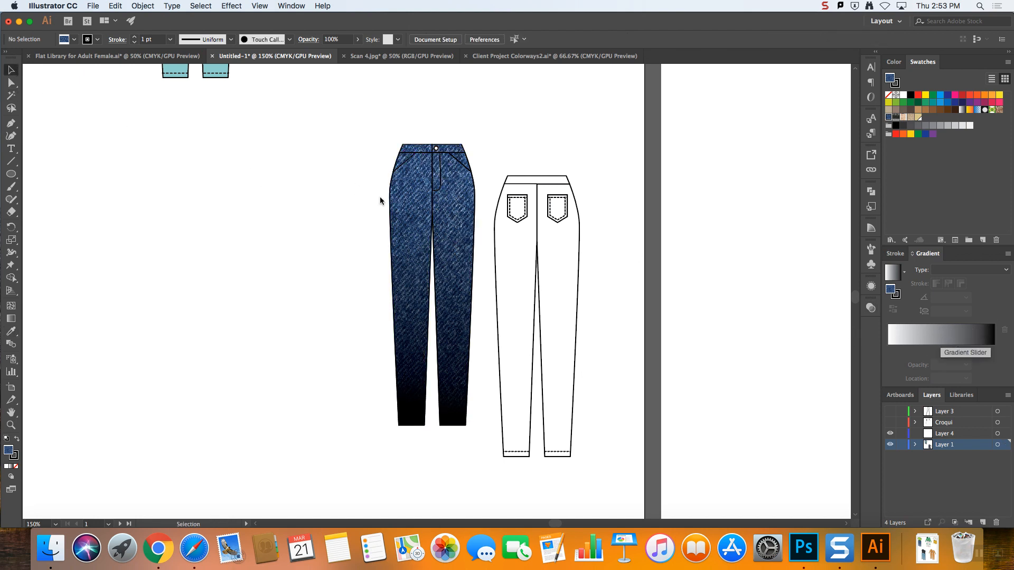
- Draw a rounded rectangle about 3.19 by 2.07 in beside the denim pants and fill it with a yellow swatch
drag(12, 174, 65, 187)
drag(266, 270, 279, 259)
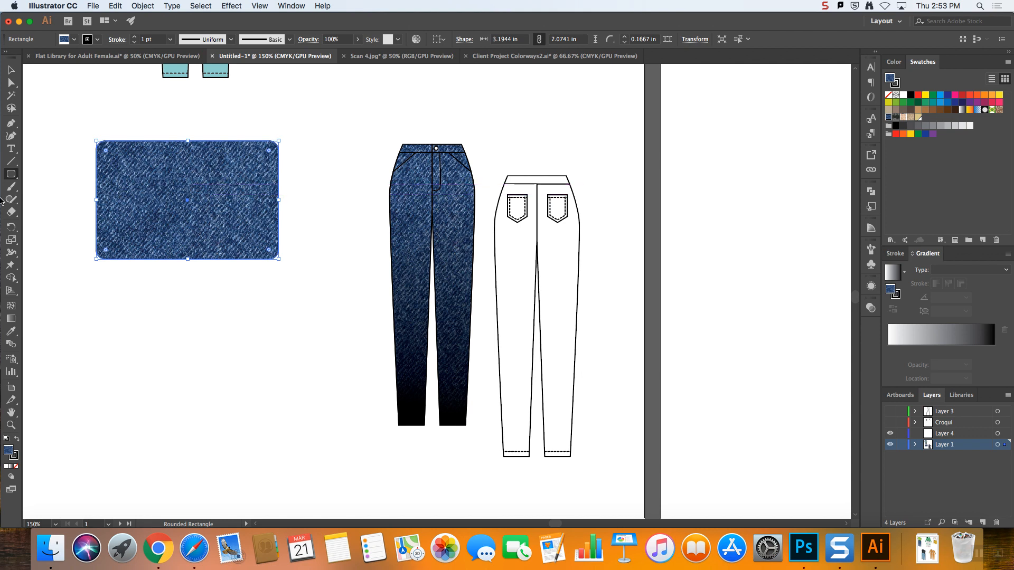
click(992, 96)
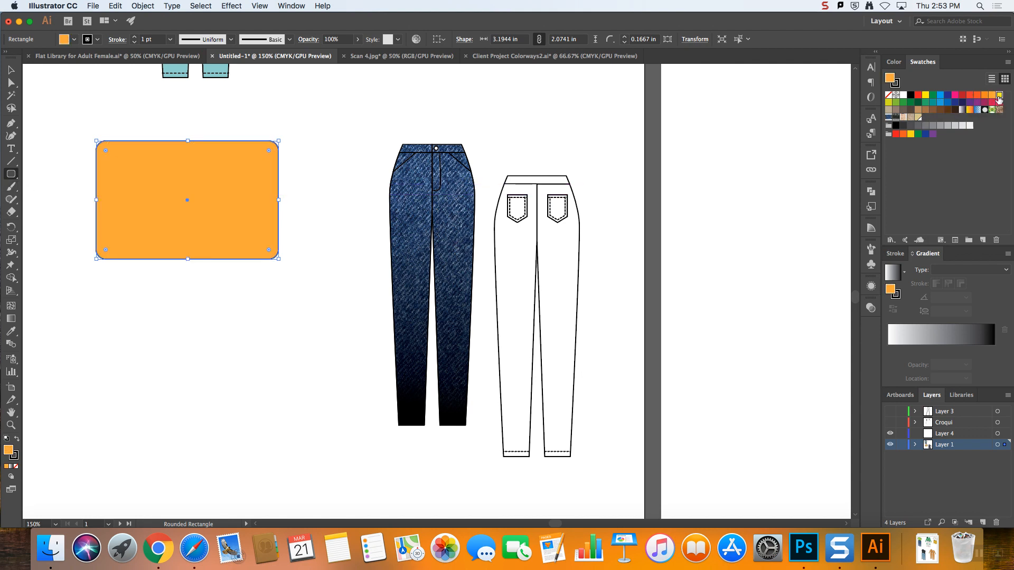
click(999, 95)
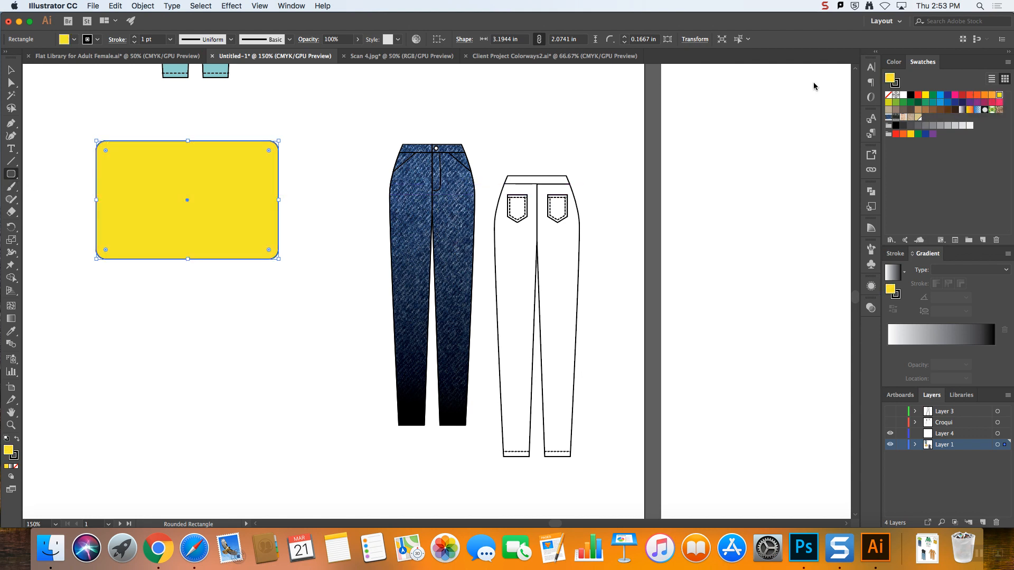
- Change the rectangle's fill to the gold colour E0D228 and save it as a new global CMYK process swatch
double_click(10, 452)
click(551, 234)
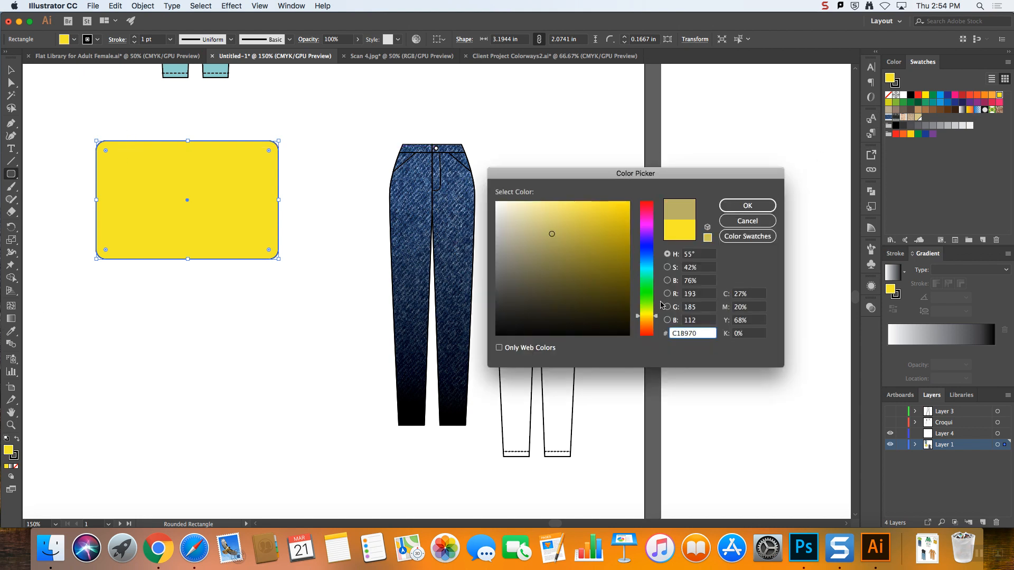
click(654, 318)
click(585, 230)
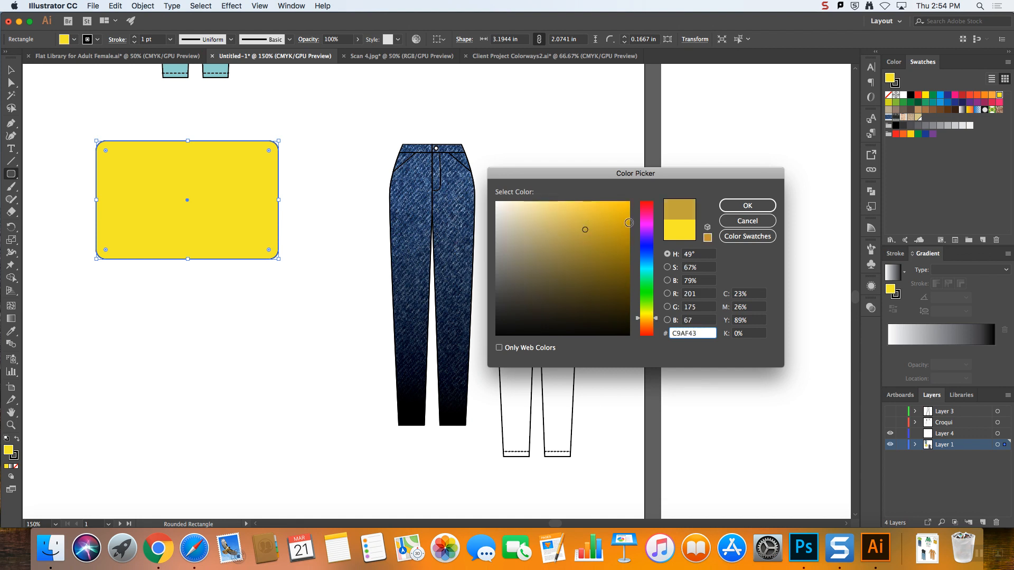
drag(648, 317, 651, 317)
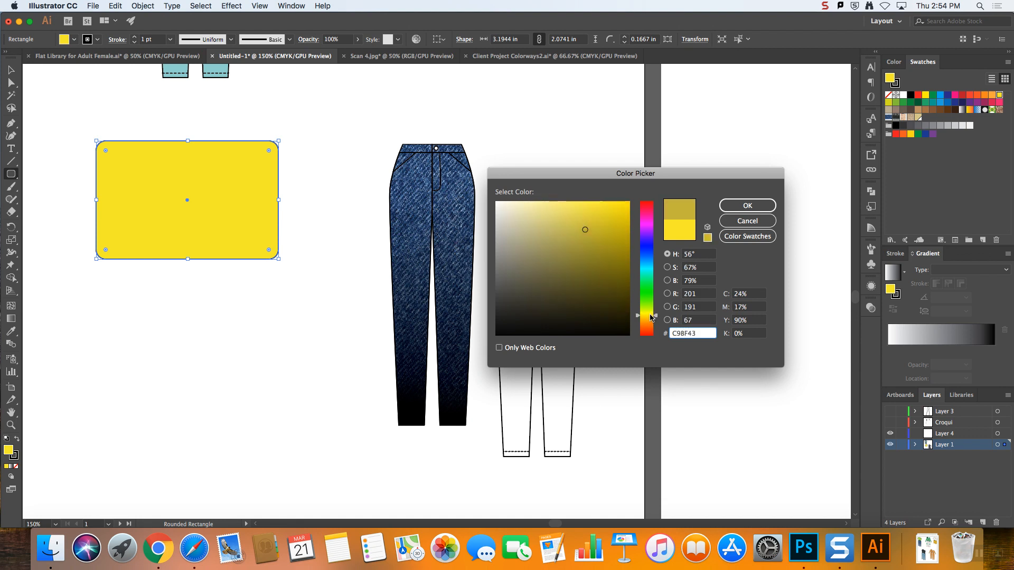
drag(606, 228, 606, 217)
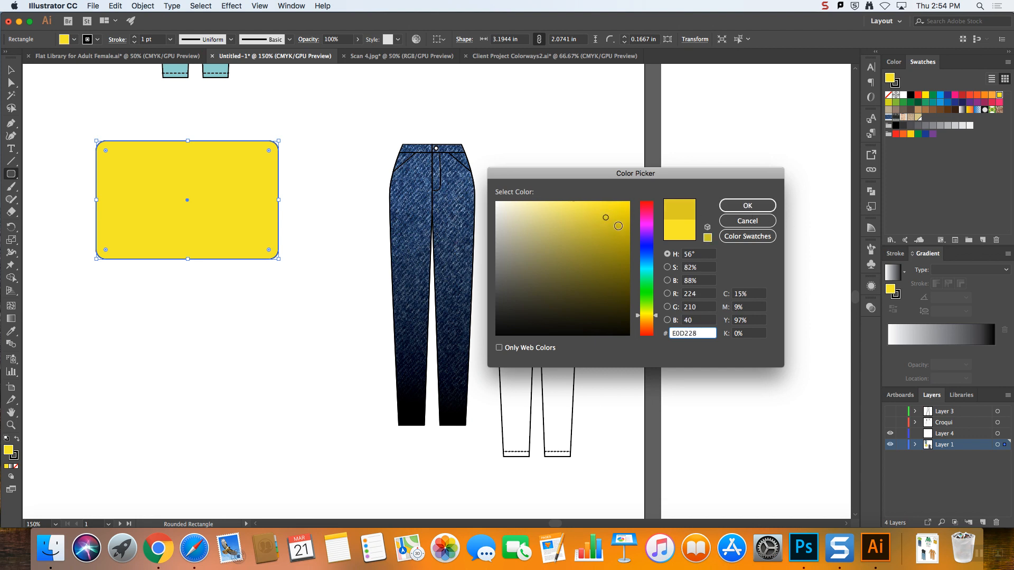
click(748, 206)
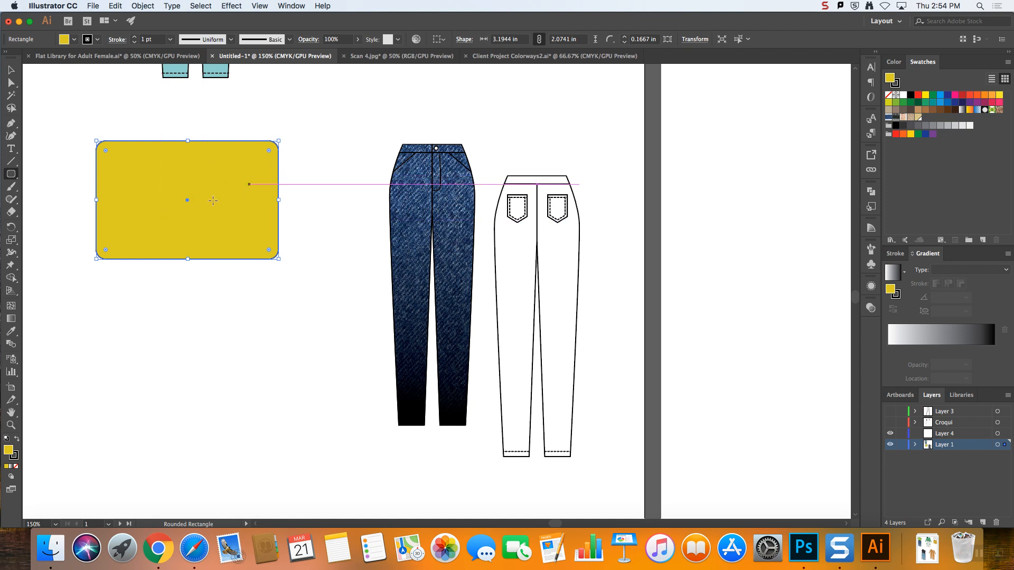
click(983, 240)
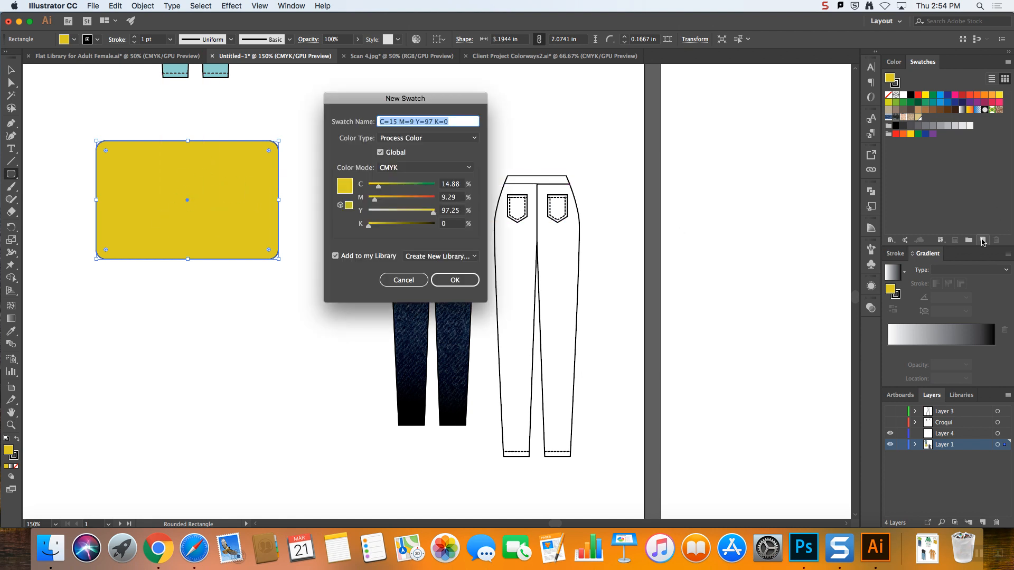
click(458, 279)
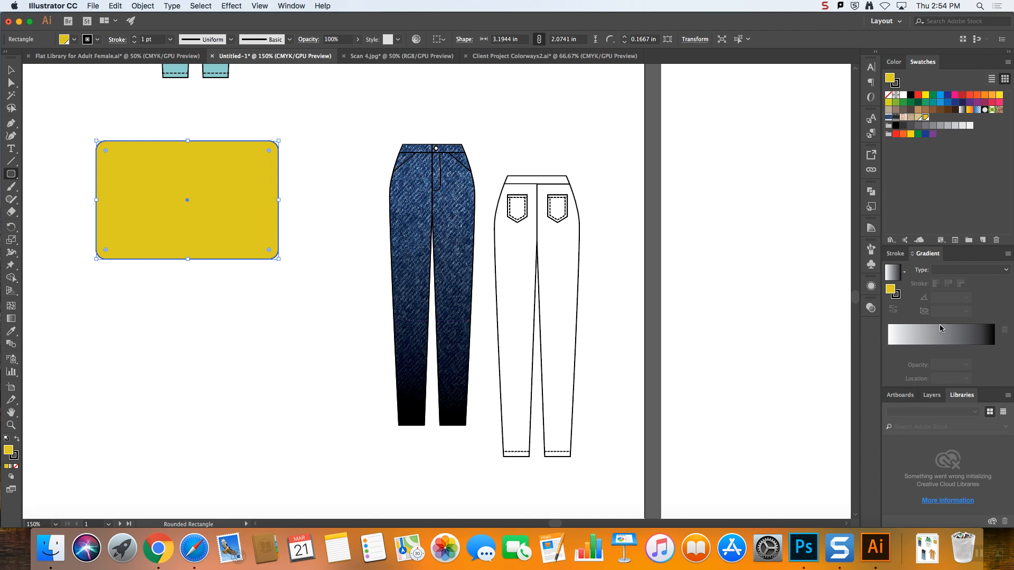
- Apply the white-to-black linear gradient horizontally across the rounded rectangle
click(11, 318)
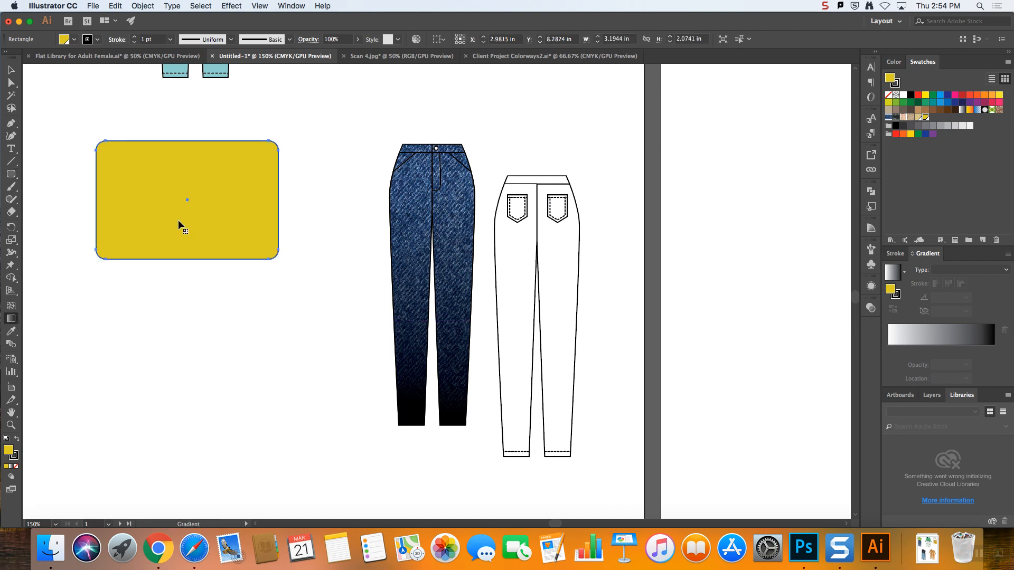
drag(117, 199, 268, 201)
click(248, 144)
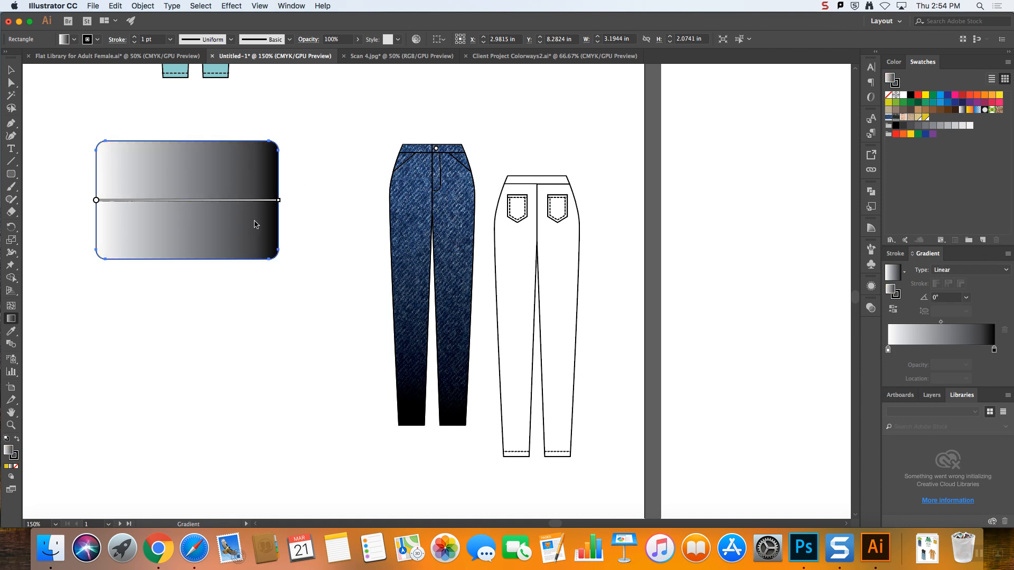
- Move the gradient's white stop to about 56% and add another stop at about 3% near the start
drag(891, 351, 954, 351)
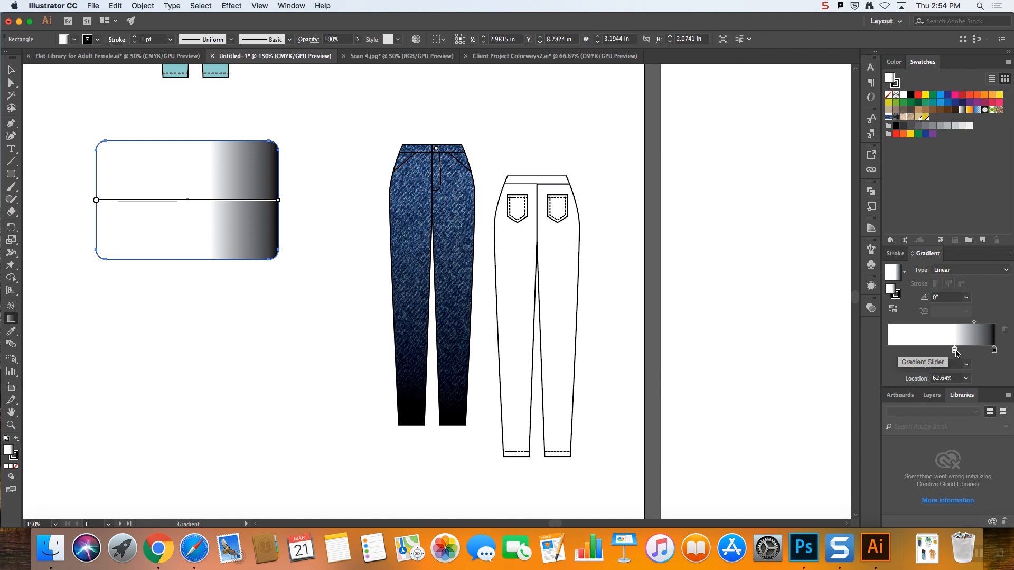
drag(956, 353, 947, 353)
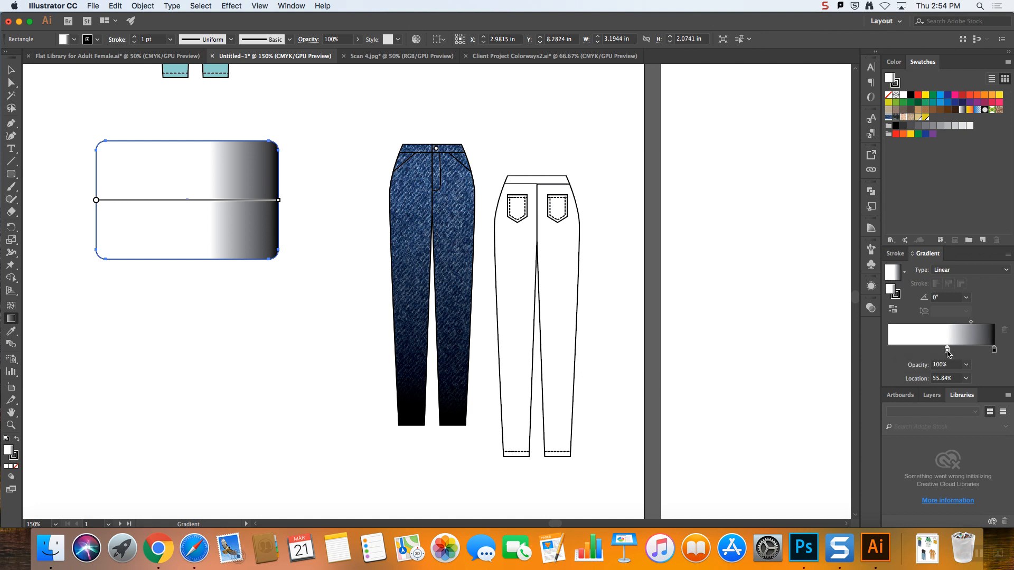
click(892, 350)
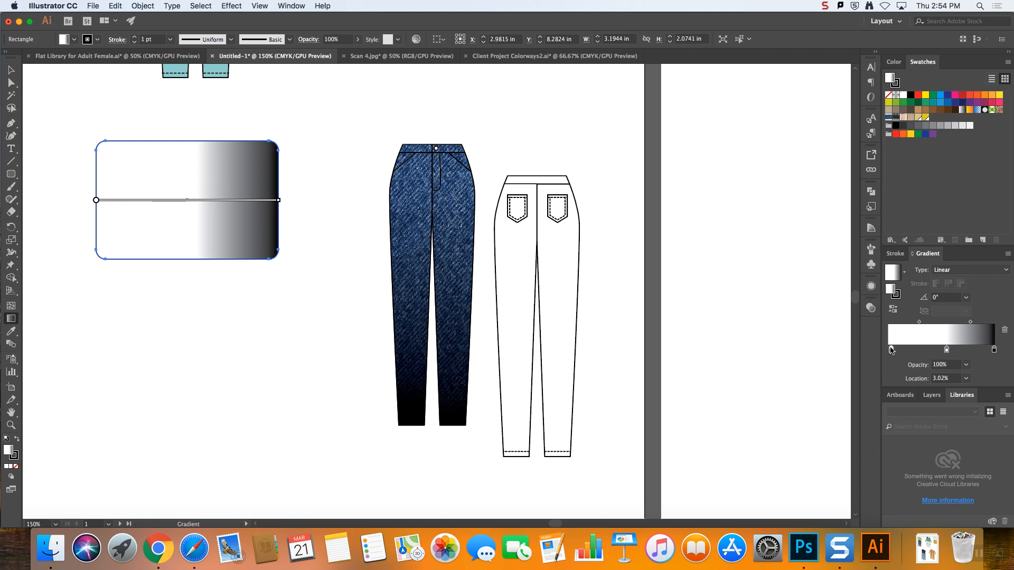
- Colour the gradient's first and last stops with the saved gold swatch C=15 M=9 Y=97 K=0, keeping the middle stop white
double_click(891, 350)
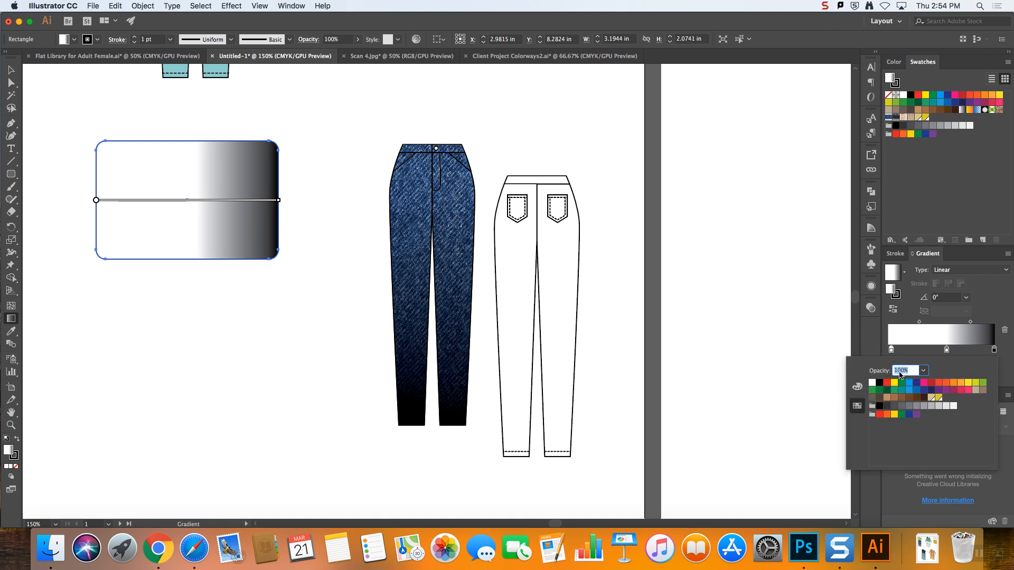
click(939, 400)
click(994, 350)
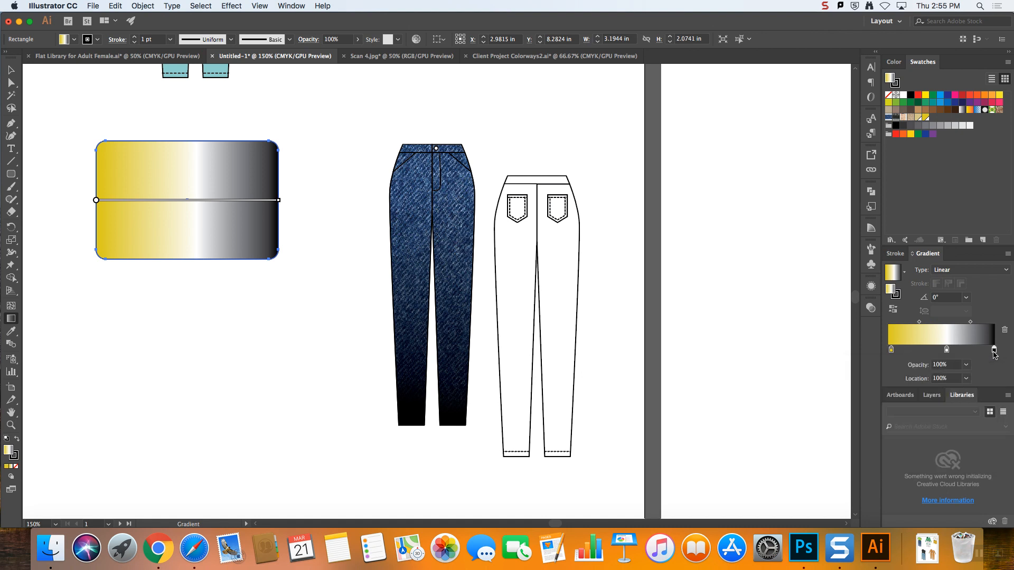
double_click(994, 351)
click(939, 398)
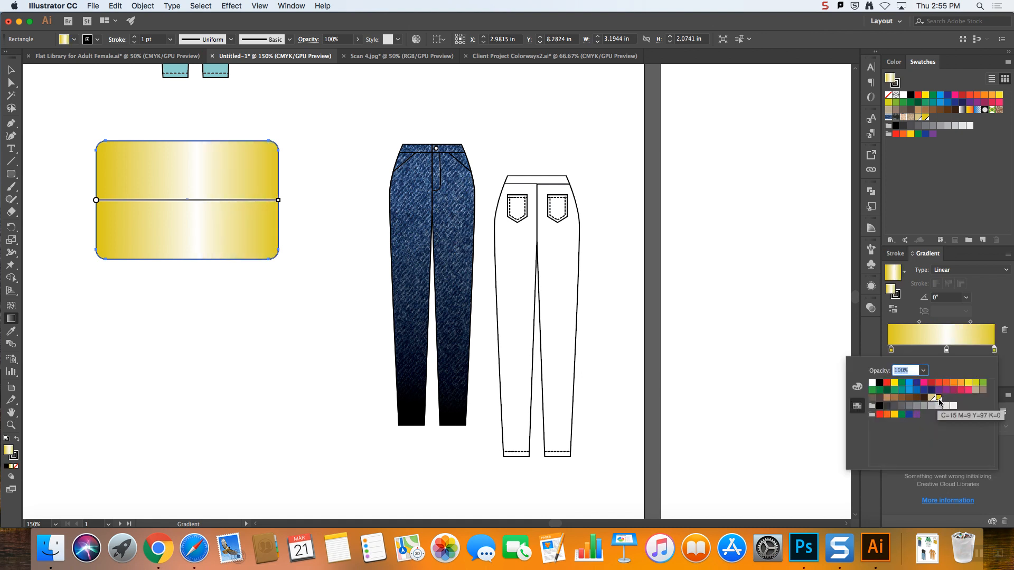
click(269, 125)
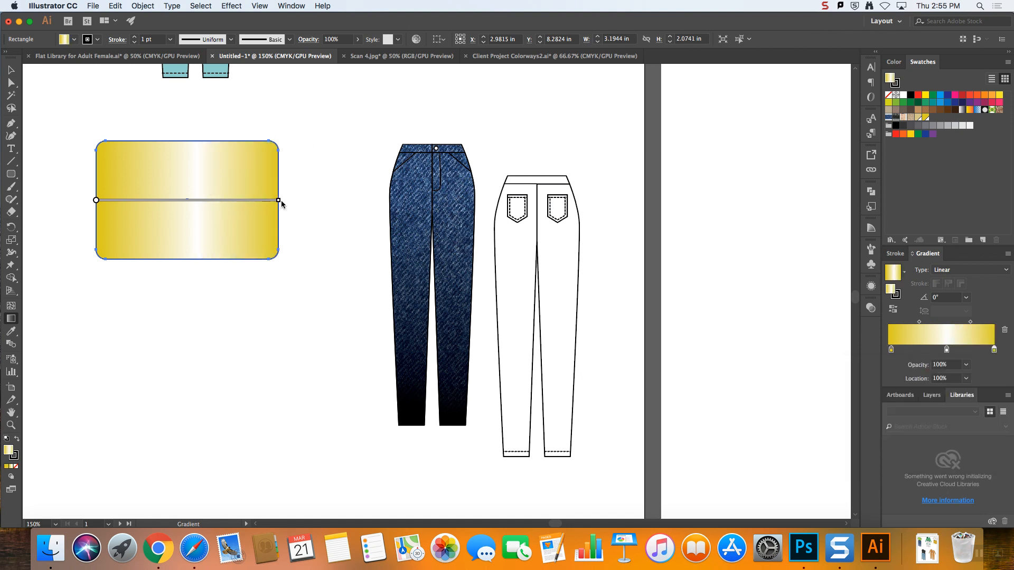
- Redraw the gold gradient diagonally across the rectangle at an angle of about -32° and deselect it
drag(159, 176, 175, 189)
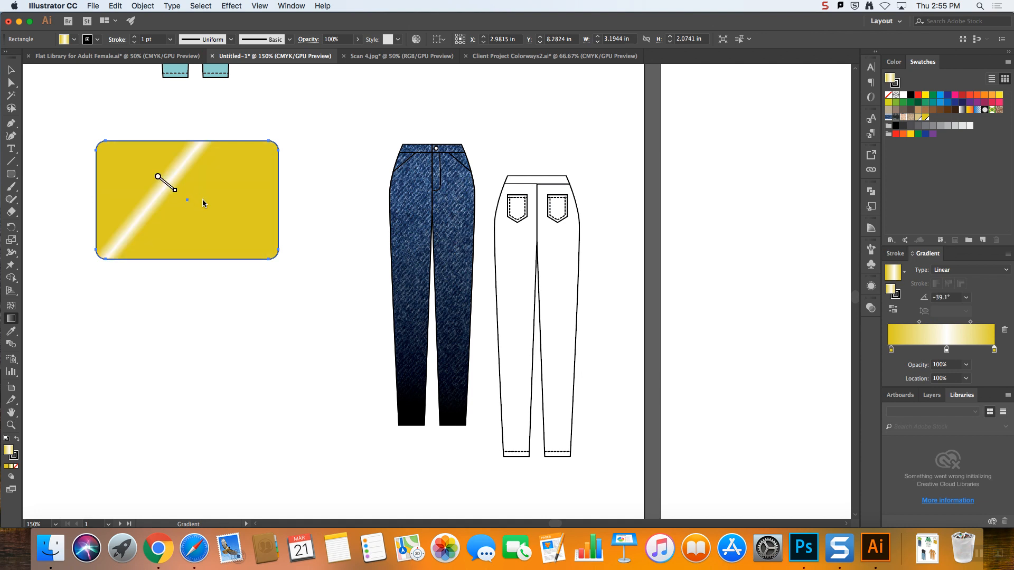
drag(199, 177, 260, 226)
mouse_move(130, 164)
mouse_down()
mouse_move(136, 203)
mouse_move(271, 244)
mouse_move(262, 247)
mouse_up()
click(11, 69)
click(315, 141)
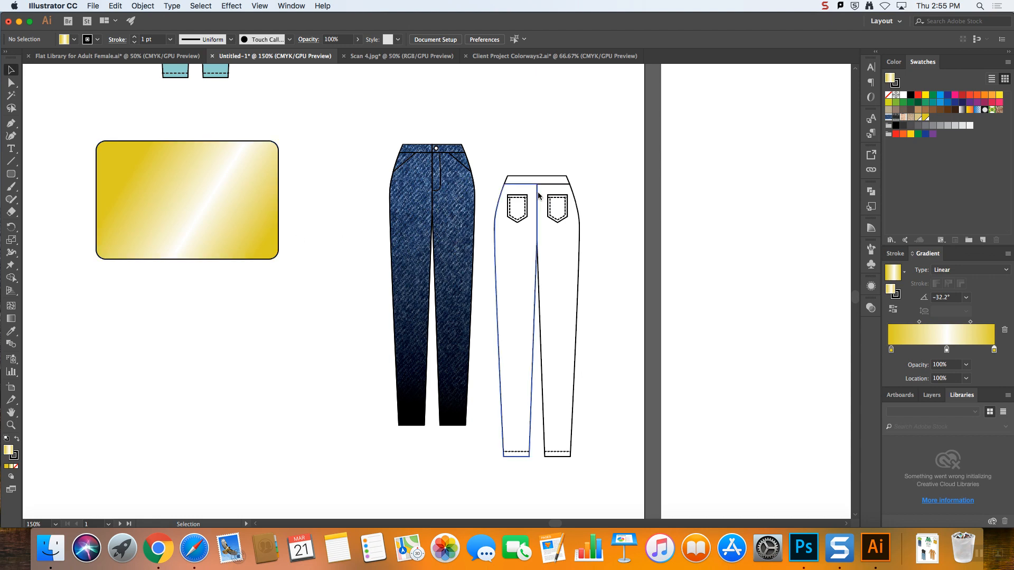
key(super+minus)
key(super+minus)
key(super+equal)
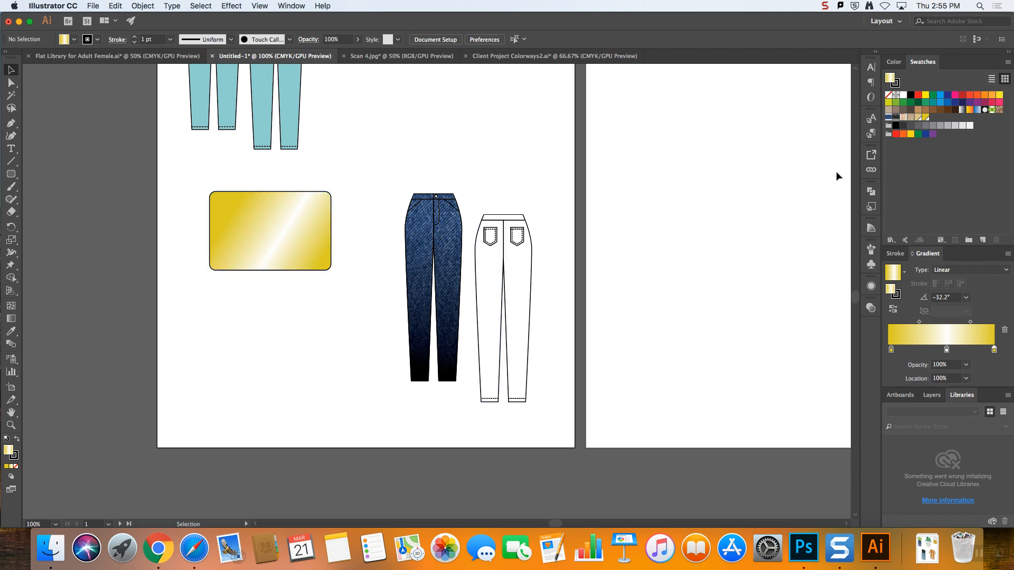
key(super+minus)
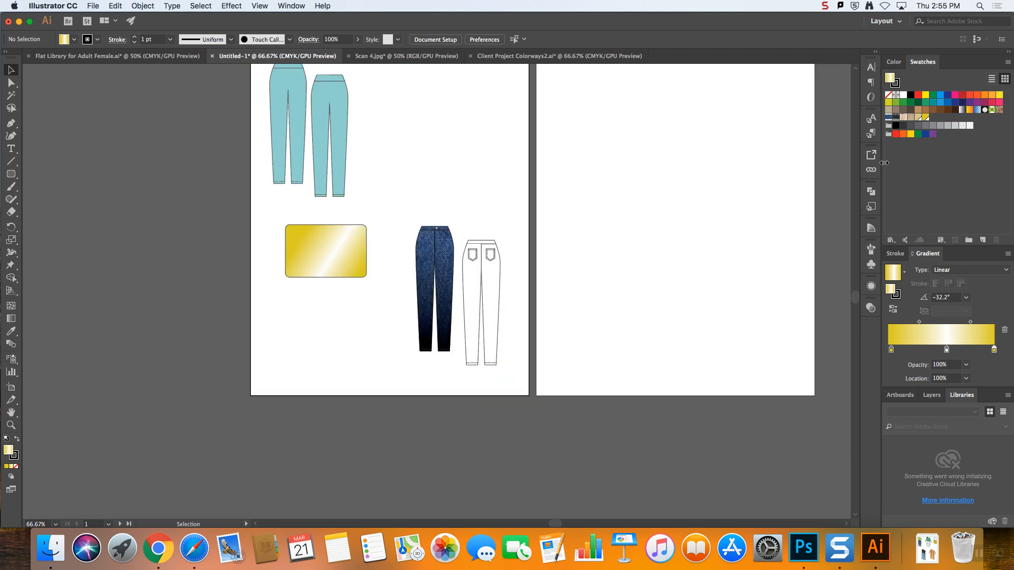
scroll(859, 290, up, 2)
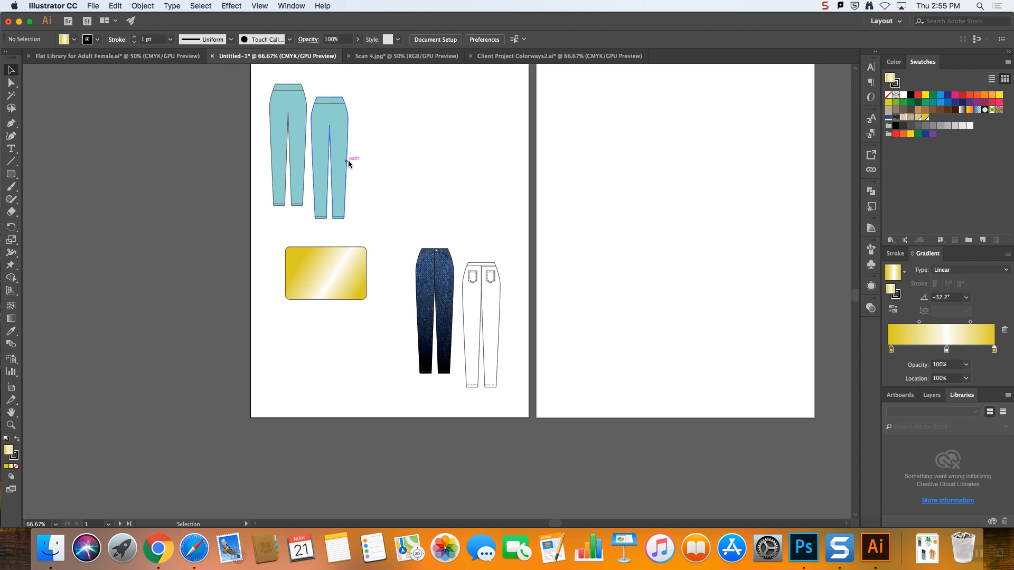
click(92, 57)
click(243, 56)
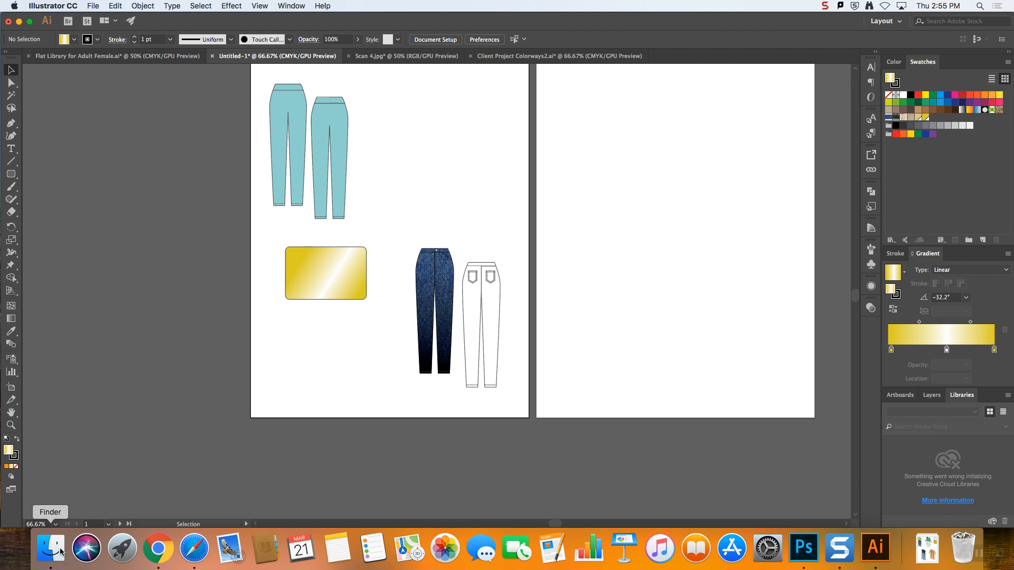
- Switch to Chrome, highlight "Gradient Mesh" in the March 21, Class 8 topics, and return to Illustrator
click(157, 550)
drag(408, 217, 464, 218)
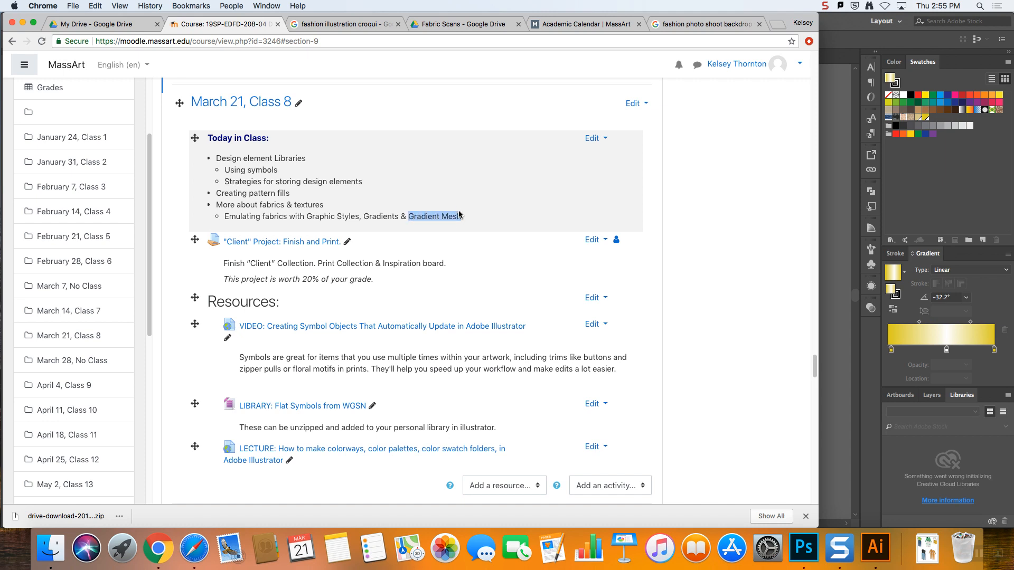
click(837, 29)
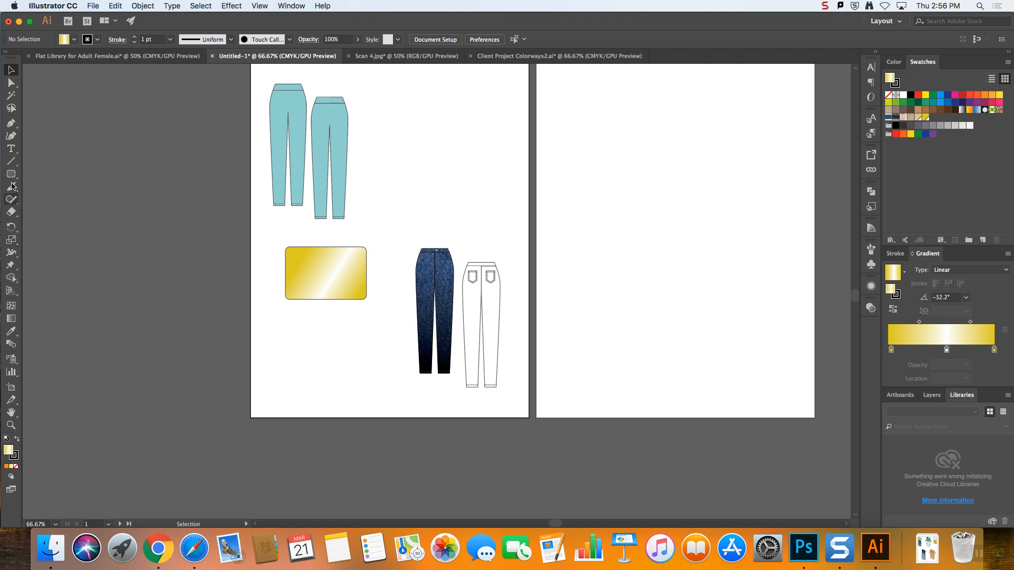
- Draw a closed, curvy shape with a narrow waist and flared base using the Pen tool, above the denim pants
click(11, 125)
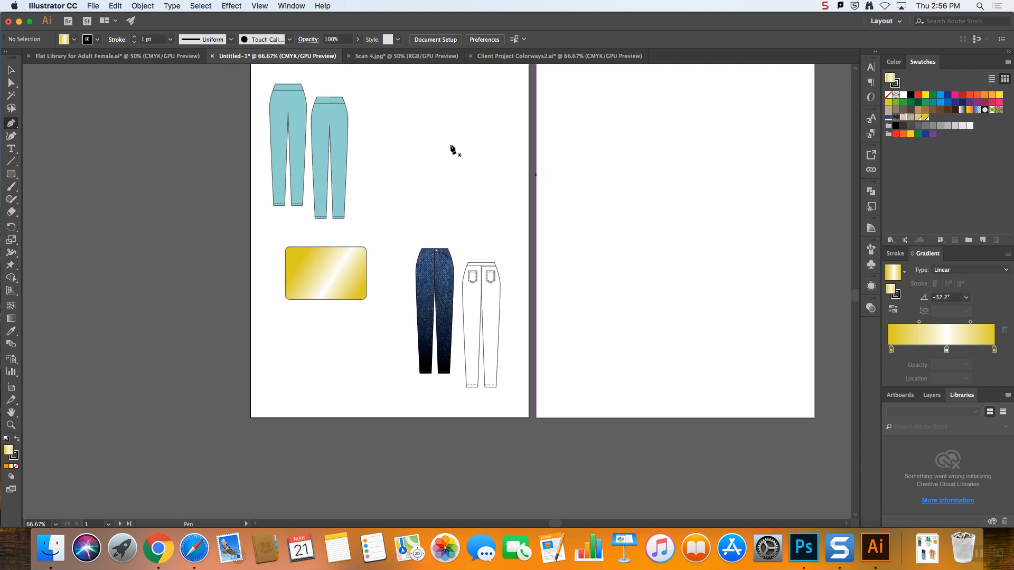
drag(455, 145, 415, 148)
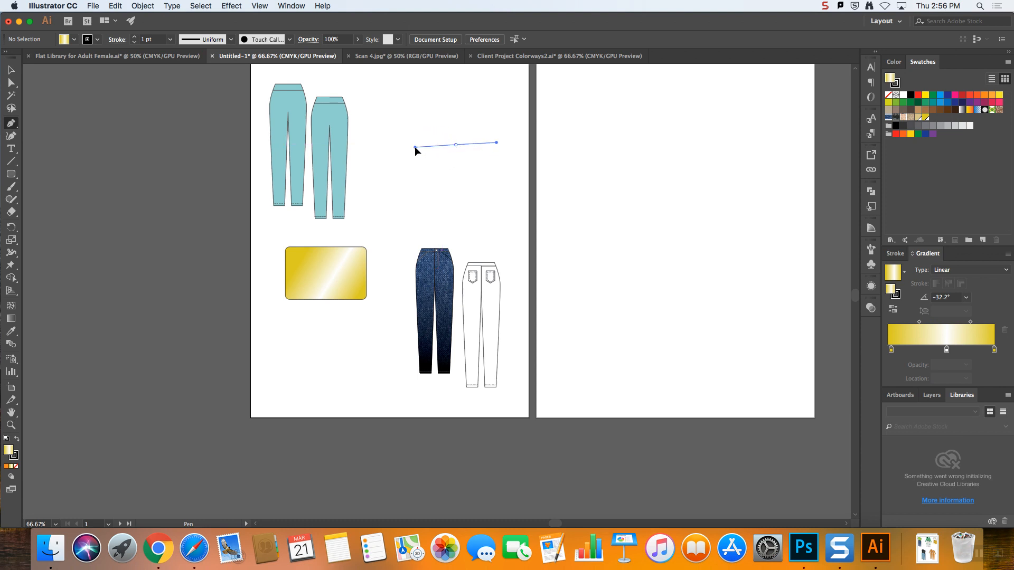
drag(432, 189, 569, 228)
drag(471, 186, 416, 147)
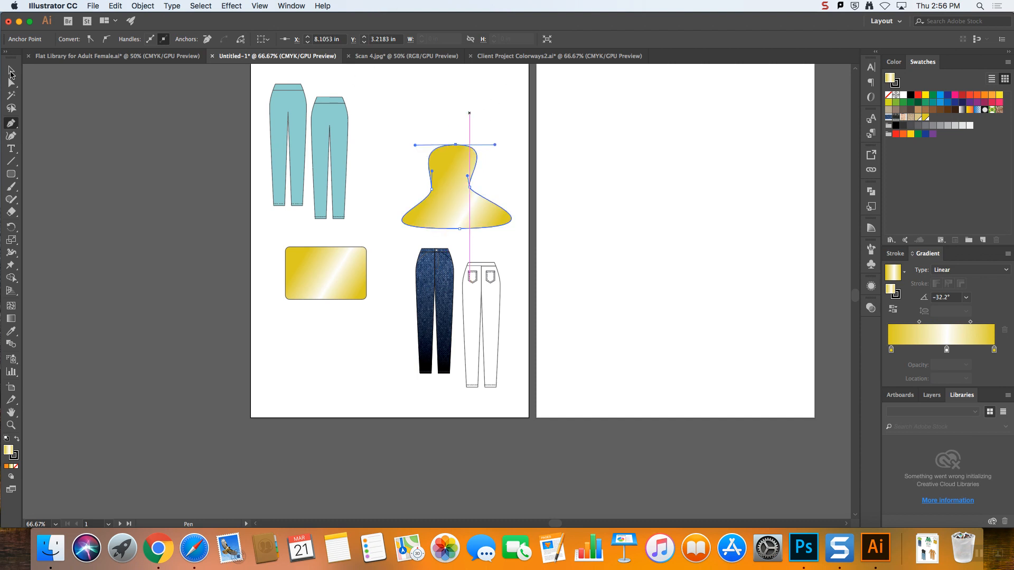
- Lengthen the gold shape by moving its bottom anchor down and top anchor up, and shorten both bottom anchor handles to narrow the base
key(v)
key(super+equal)
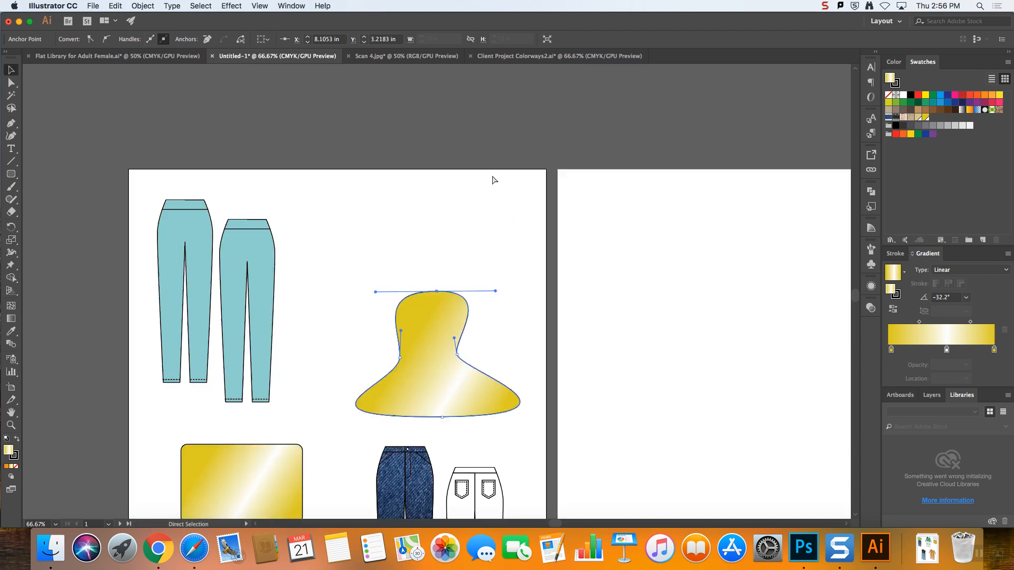
key(a)
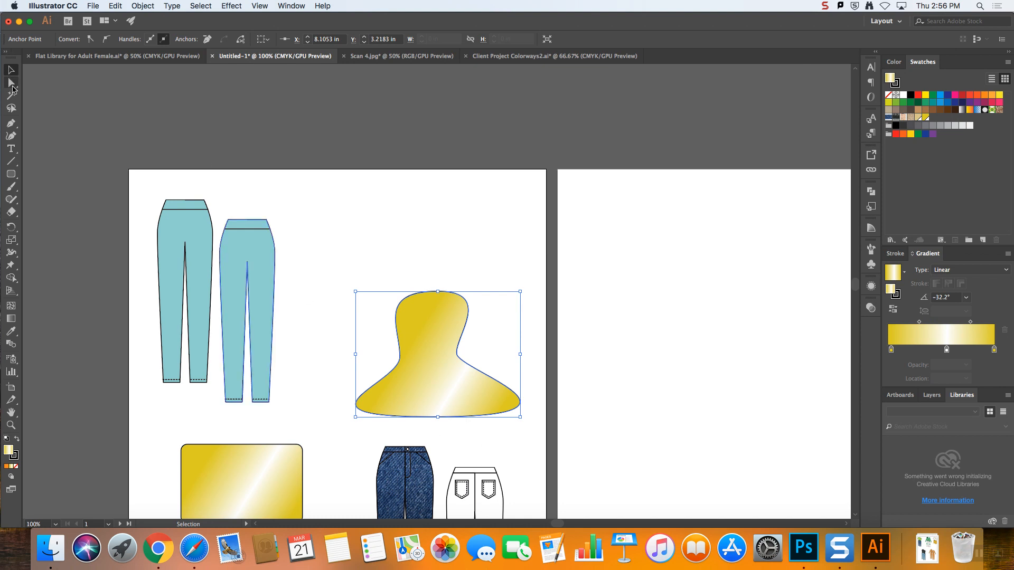
drag(443, 417, 442, 435)
drag(435, 293, 438, 279)
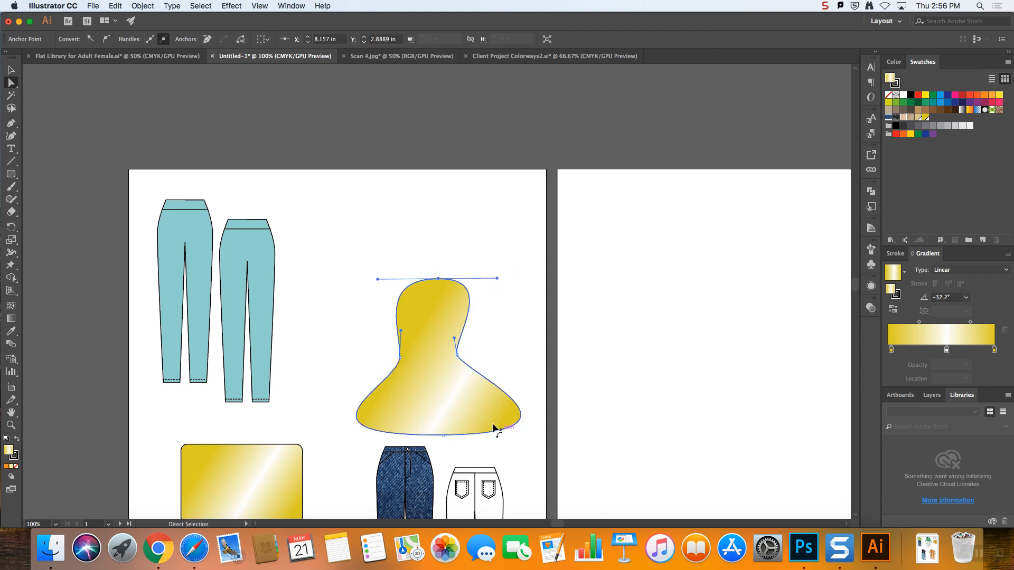
click(434, 435)
drag(611, 434, 547, 436)
drag(278, 435, 339, 435)
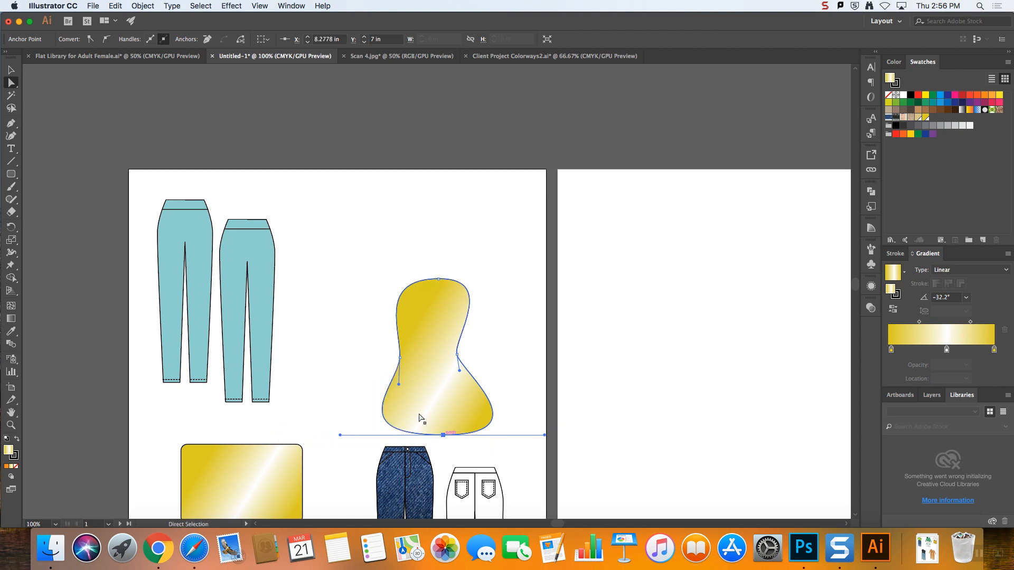
- Move the whole gold shape up to just below the artboard's upper edge
click(11, 70)
click(368, 178)
click(457, 316)
drag(465, 296, 446, 188)
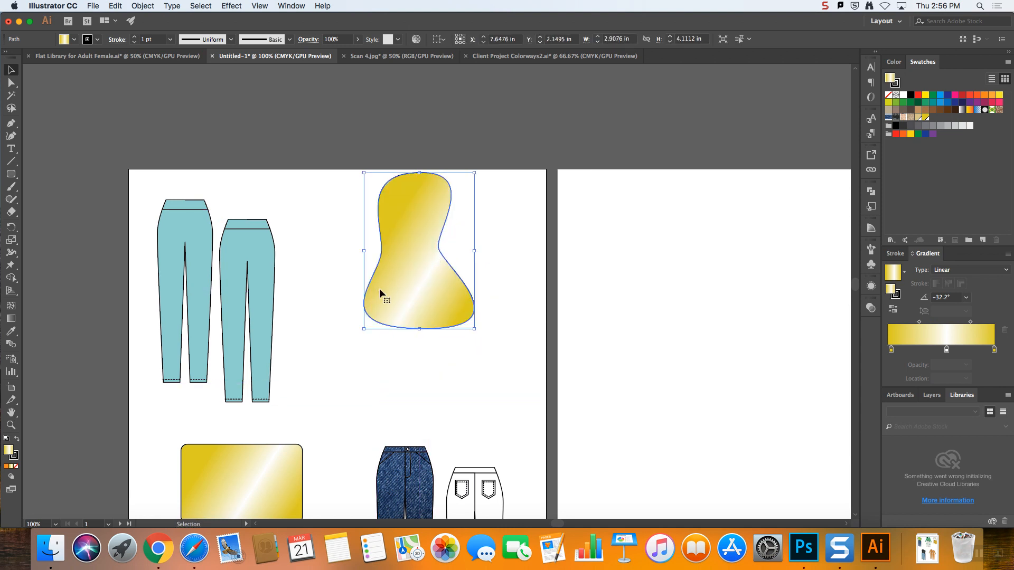
- Fill the curvy shape with a solid medium-blue swatch and deselect it
click(509, 224)
click(437, 301)
click(946, 104)
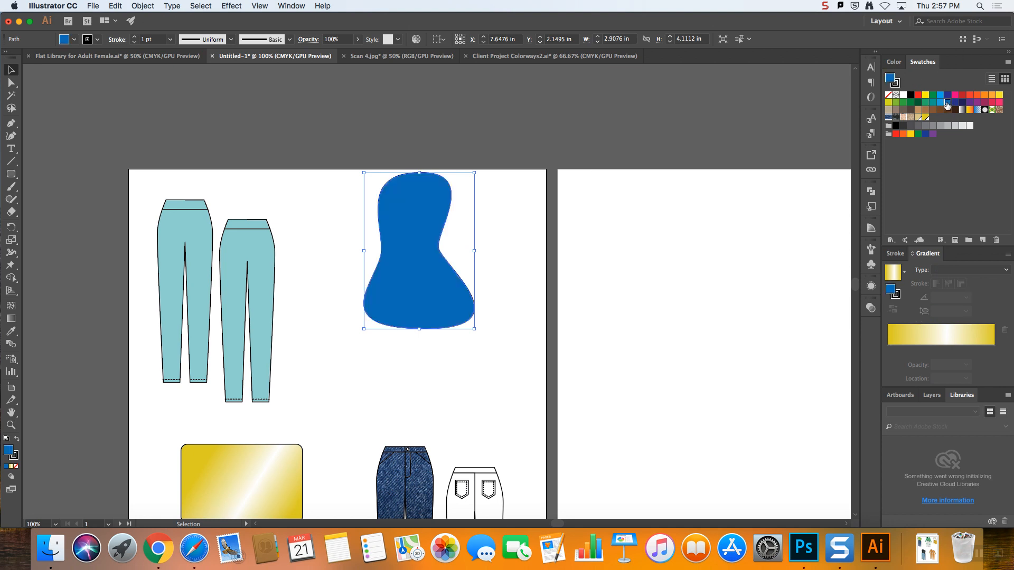
click(528, 206)
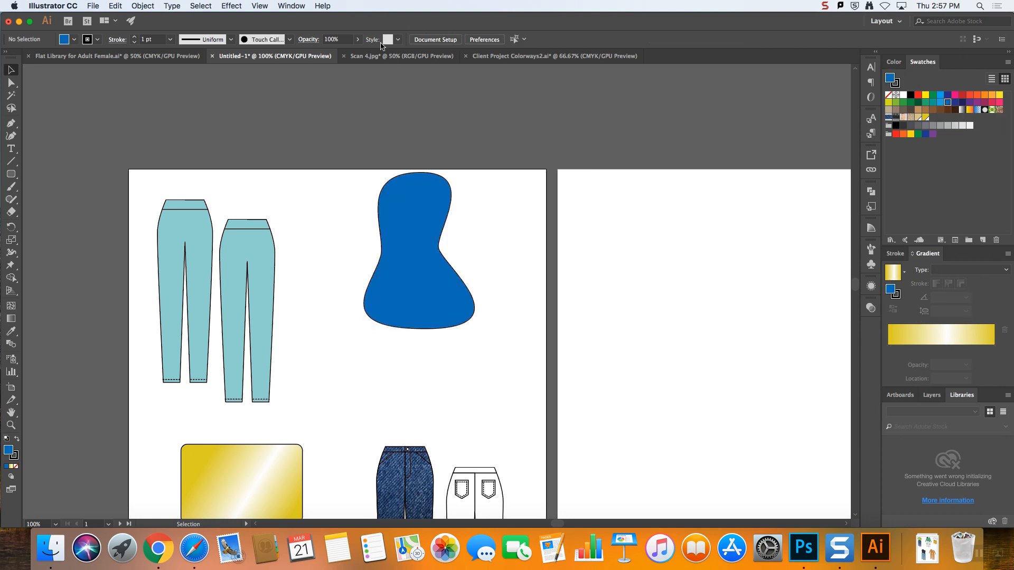
- Try a white fill on the curvy shape and undo it
click(413, 292)
click(905, 97)
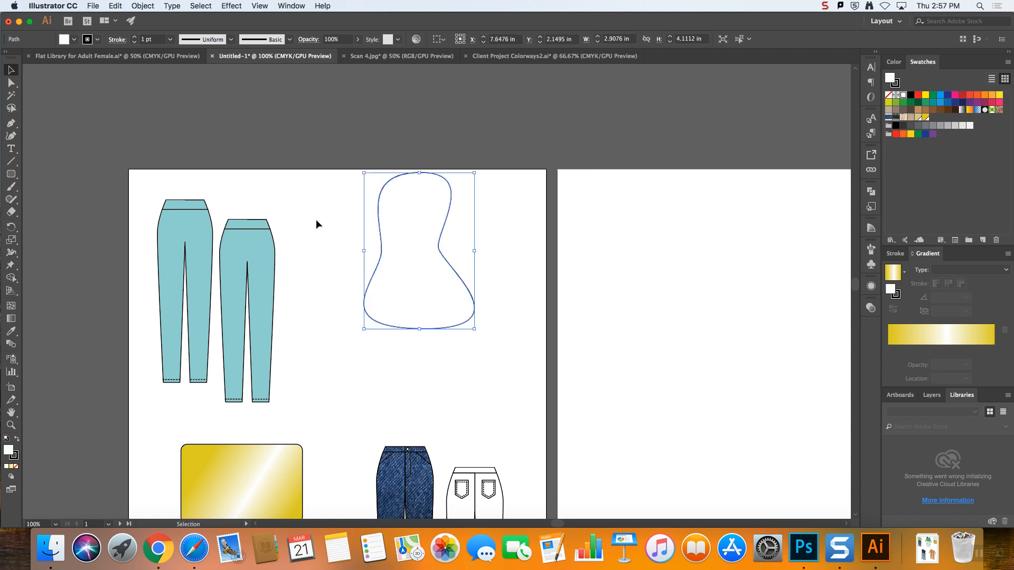
key(a)
key(super+z)
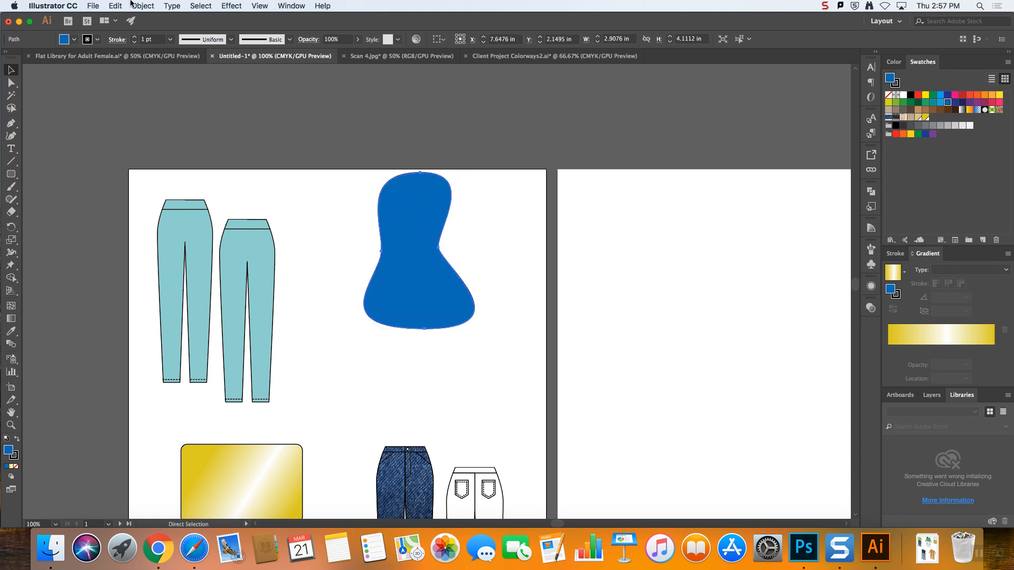
- Start Create Gradient Mesh on the blue shape and set the rows to 3 with the preview visible beside the dialog
click(115, 6)
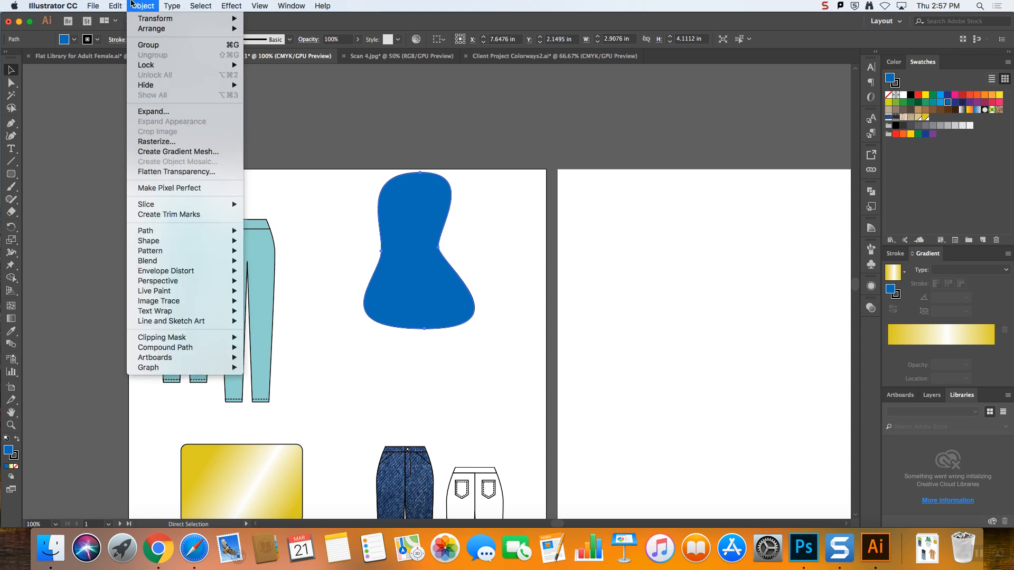
click(502, 236)
click(502, 237)
click(432, 218)
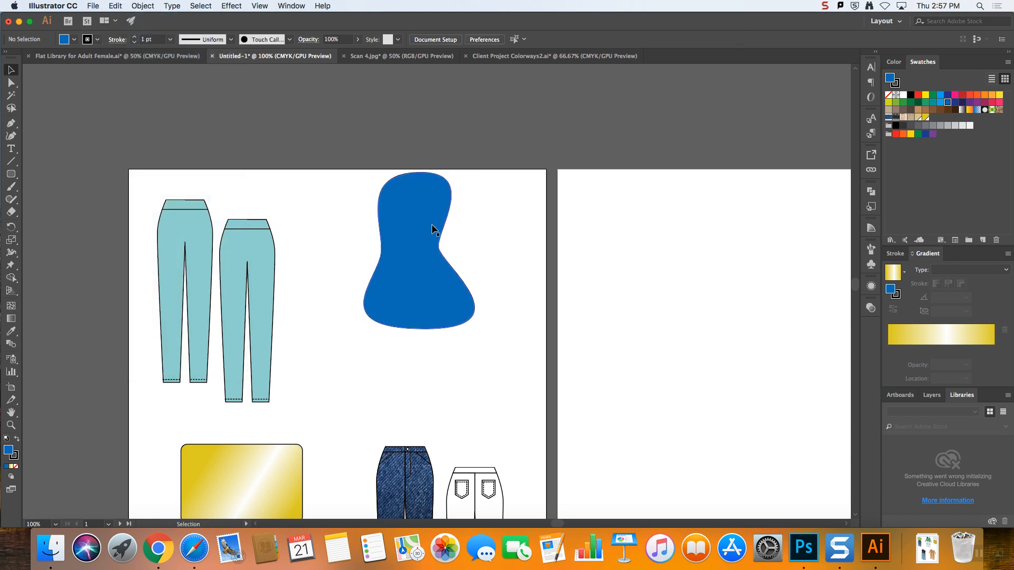
click(152, 5)
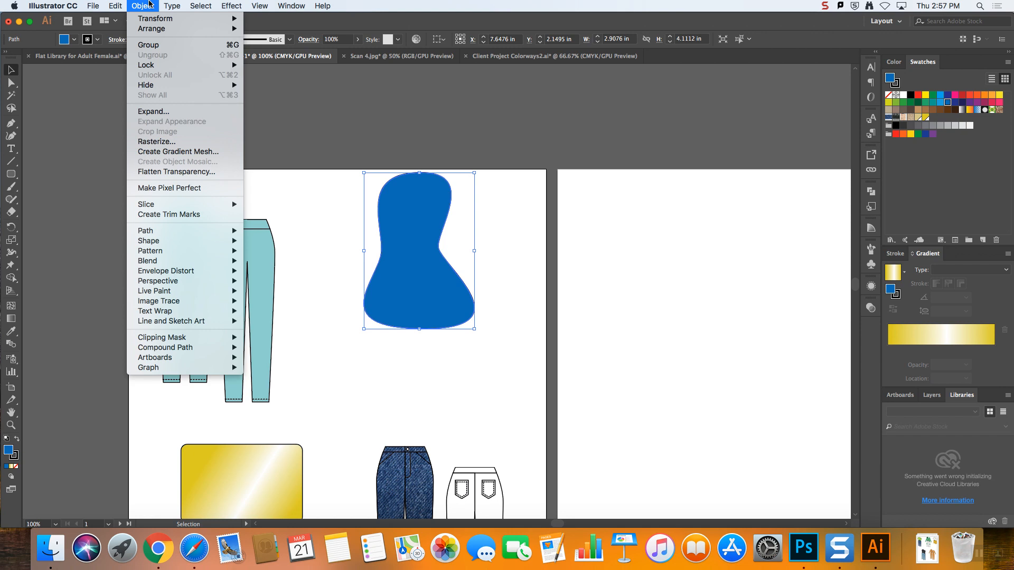
click(181, 152)
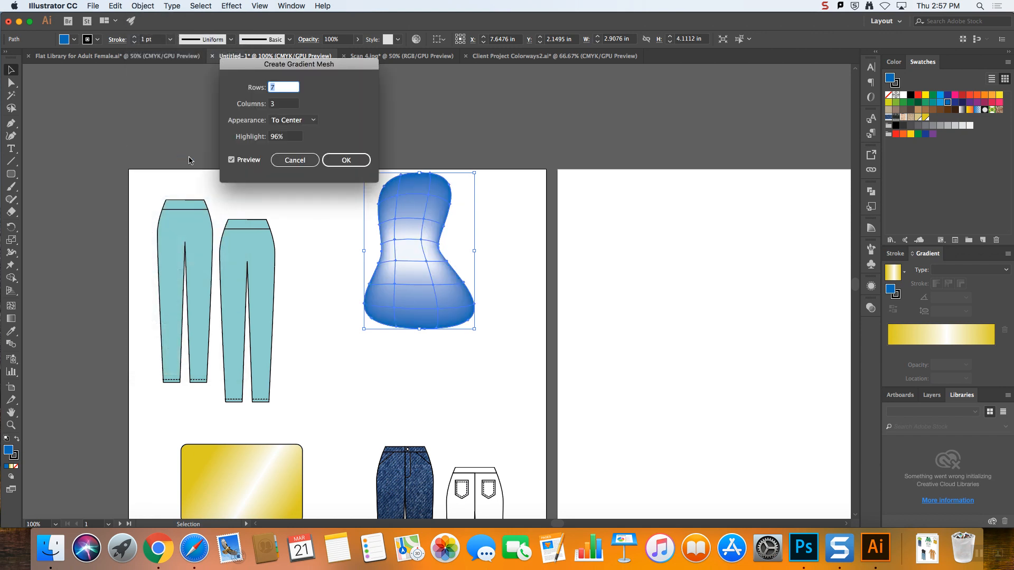
drag(297, 65, 225, 104)
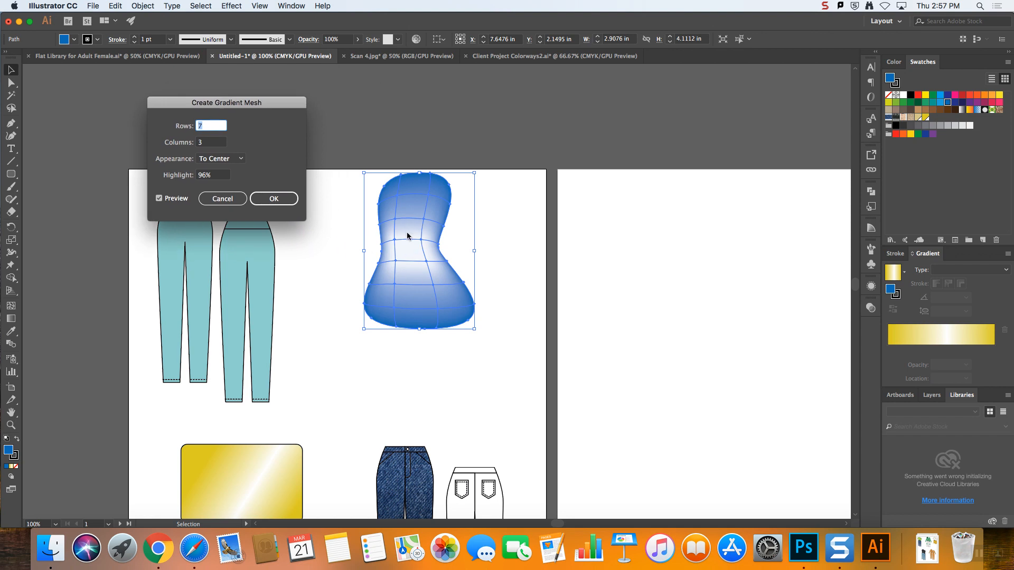
double_click(204, 128)
text(3)
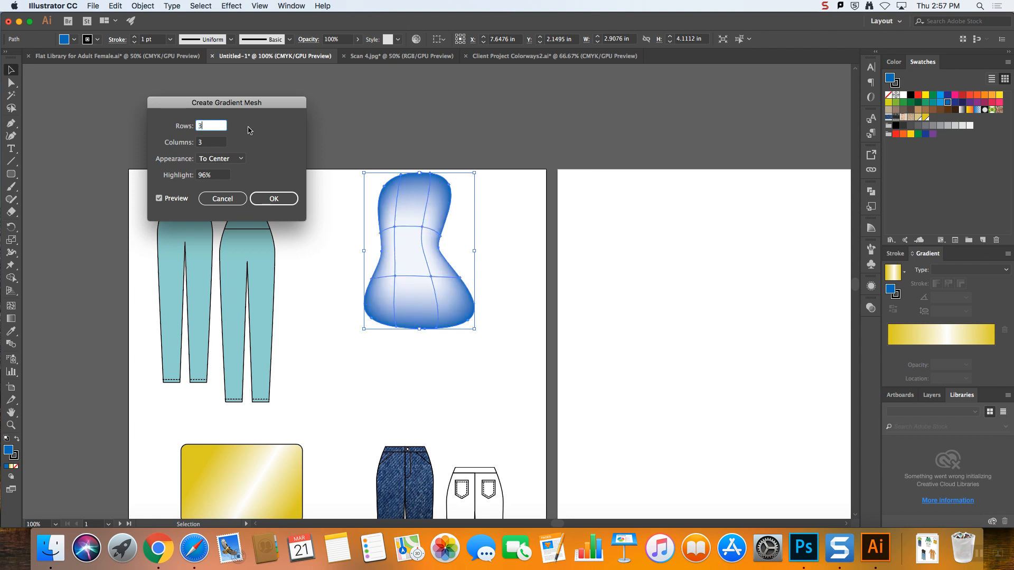
- Set the gradient mesh to 4 columns
click(210, 143)
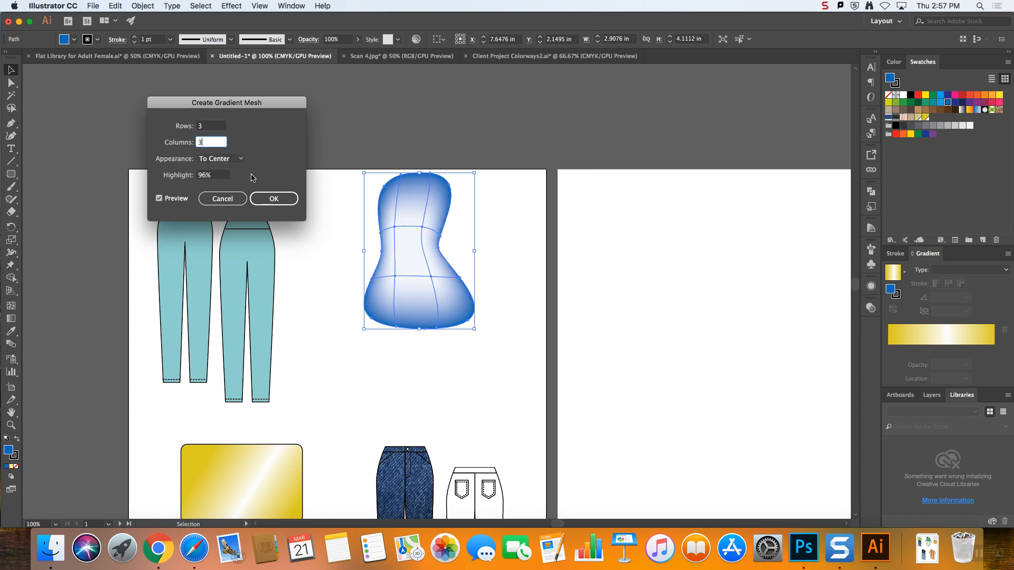
drag(205, 145, 196, 144)
text(4)
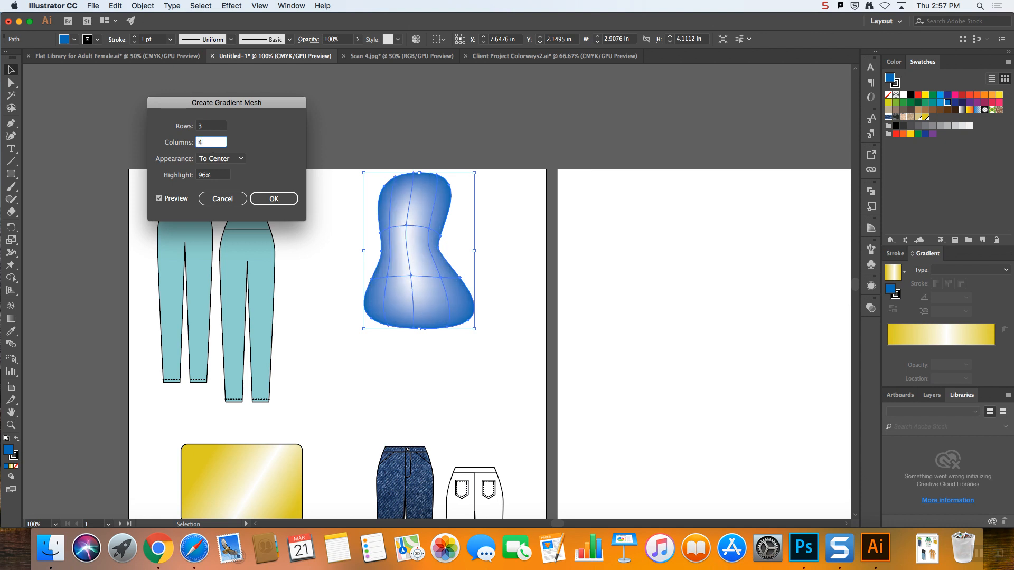
click(217, 127)
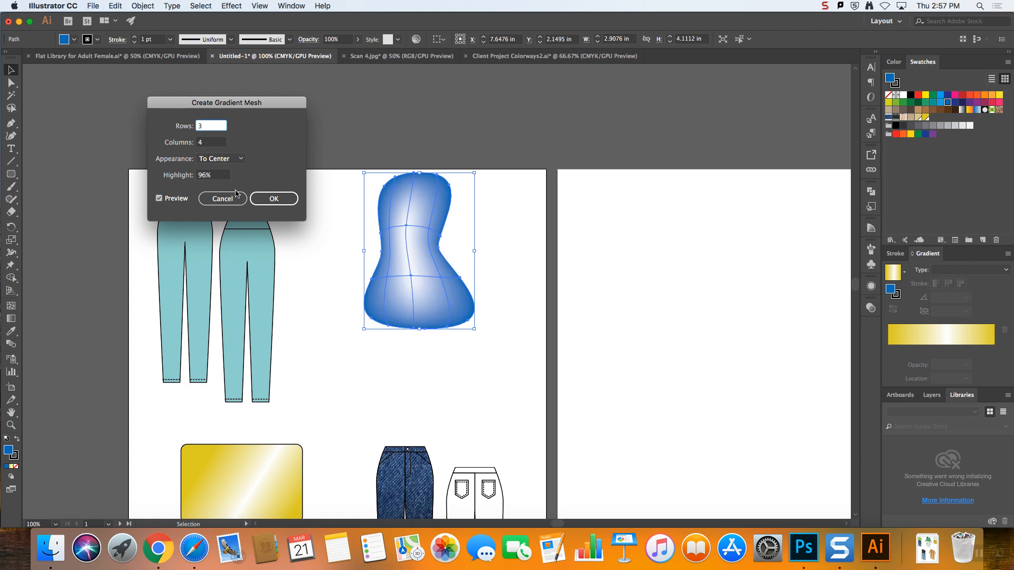
- Compare the Flat, To Center and To Edge mesh appearances in the preview, and return to To Center
click(236, 160)
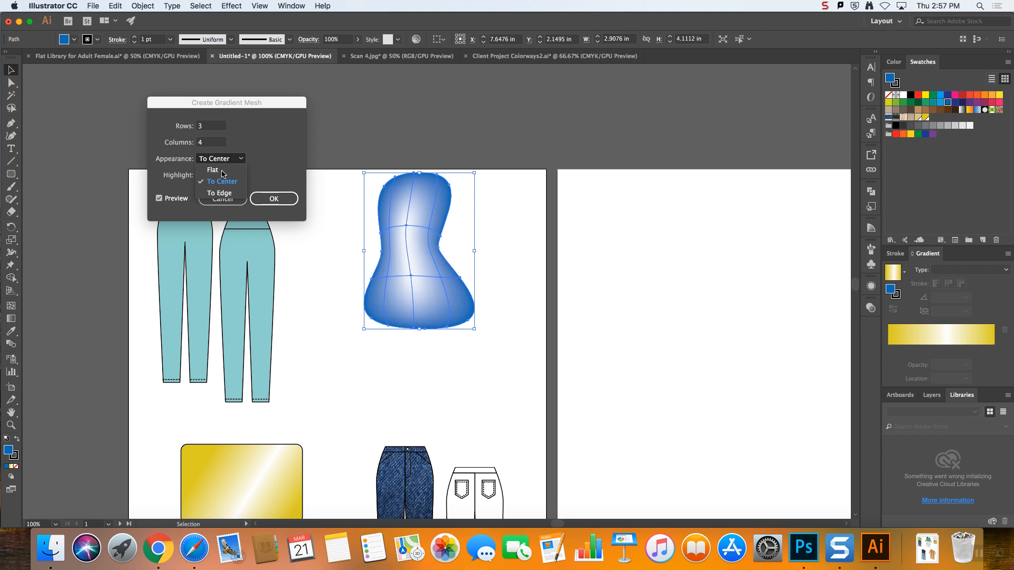
click(211, 170)
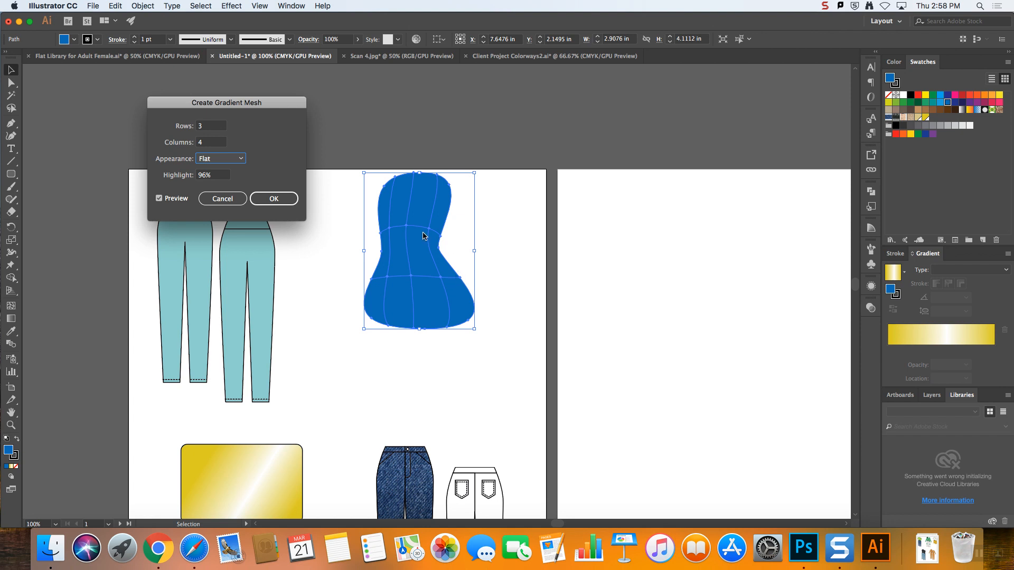
click(241, 159)
click(237, 182)
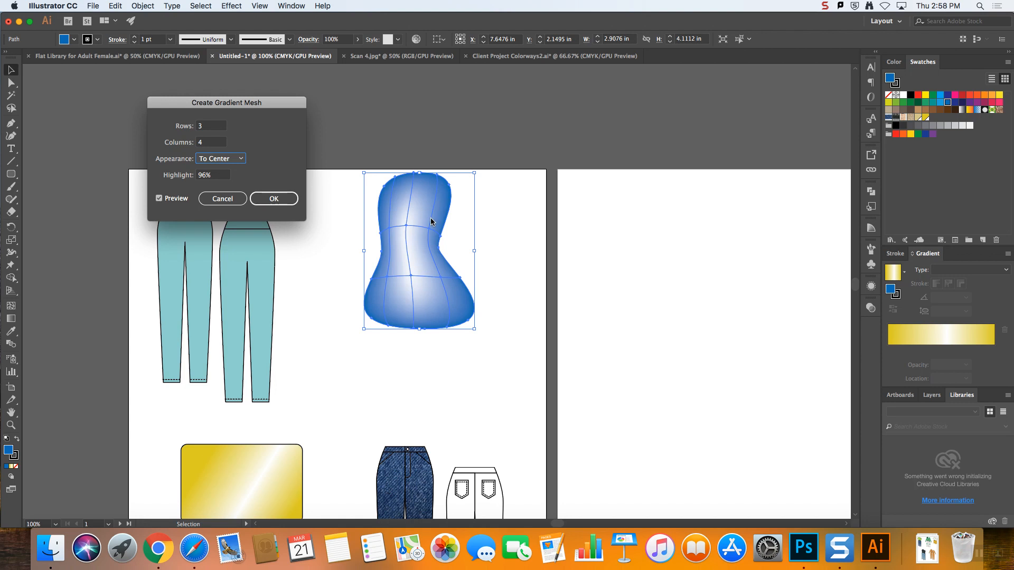
click(228, 158)
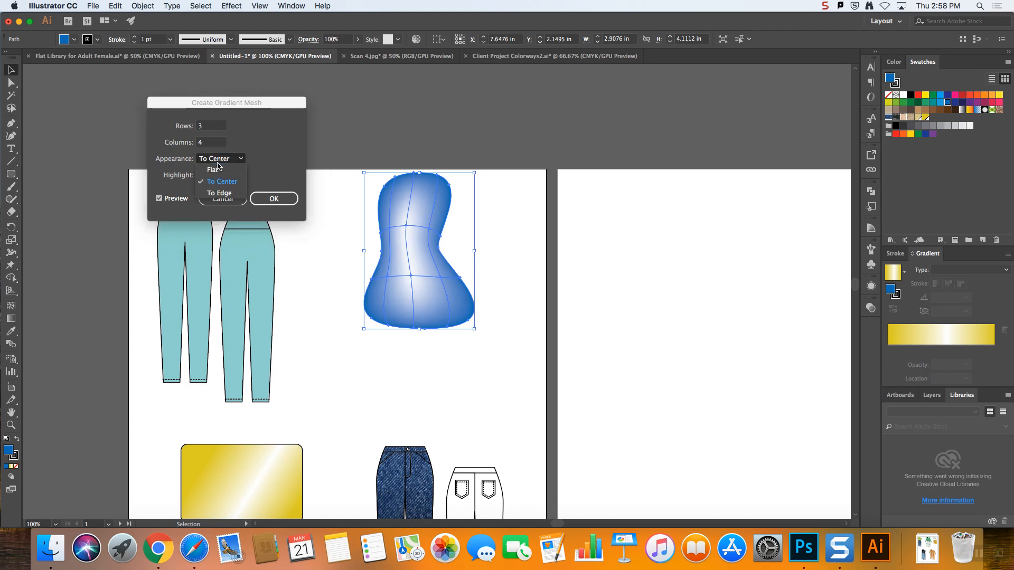
click(220, 196)
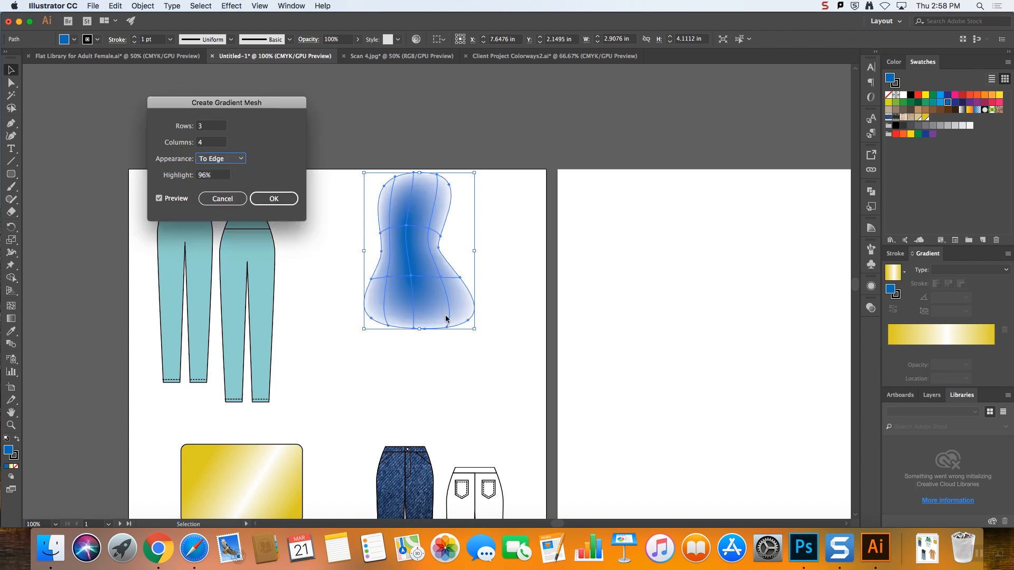
click(211, 160)
click(213, 169)
click(217, 176)
click(226, 159)
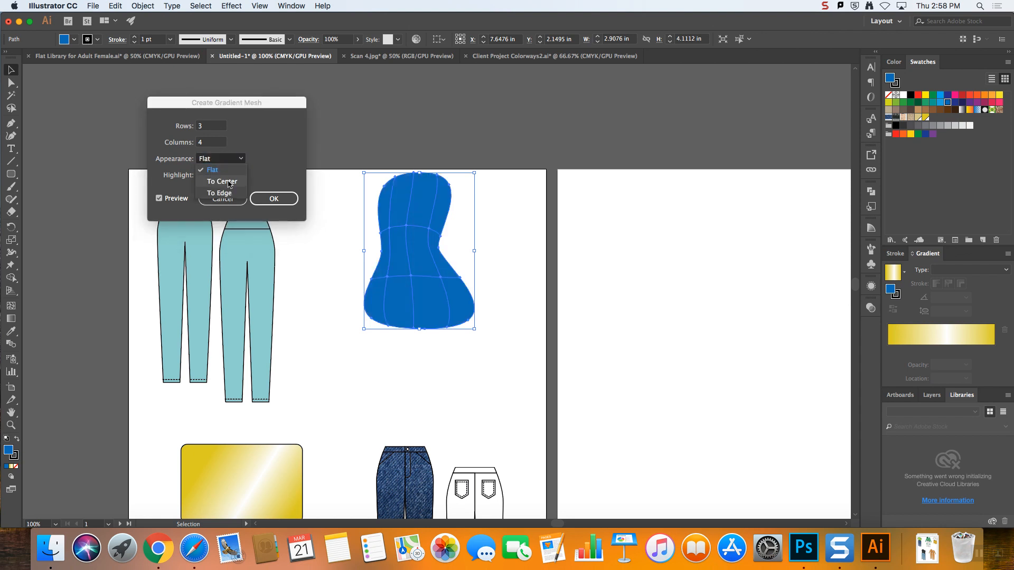
click(219, 179)
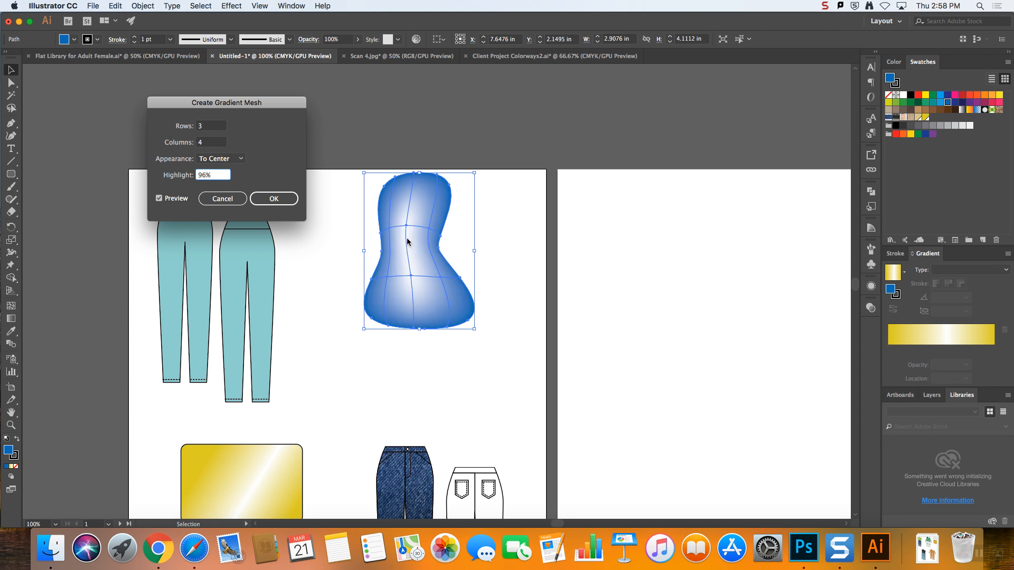
- Compare highlight strengths down to 50%, set the mesh highlight to 100% and create the mesh
scroll(218, 177, down, 5)
scroll(220, 177, up, 10)
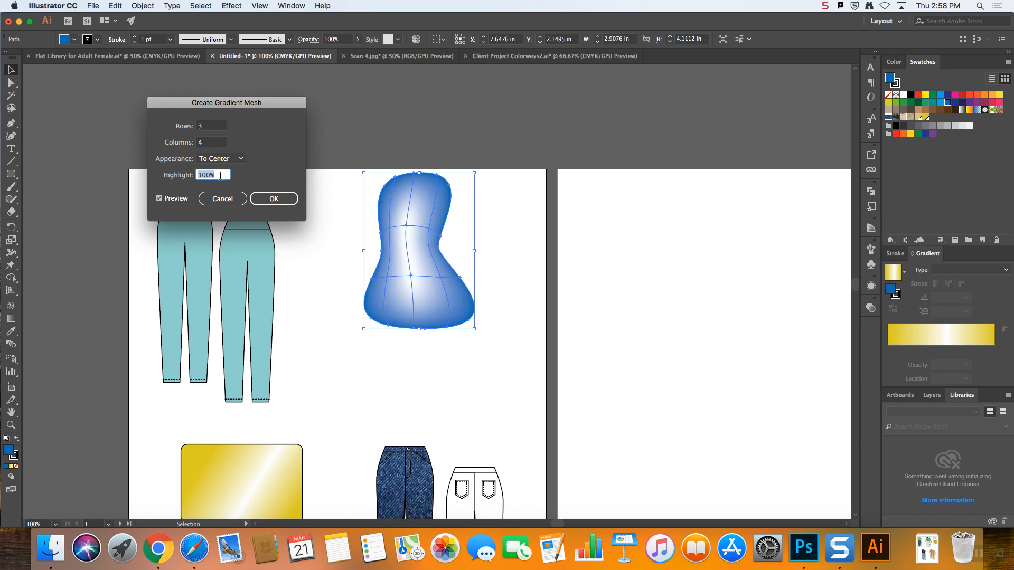
scroll(219, 177, down, 10)
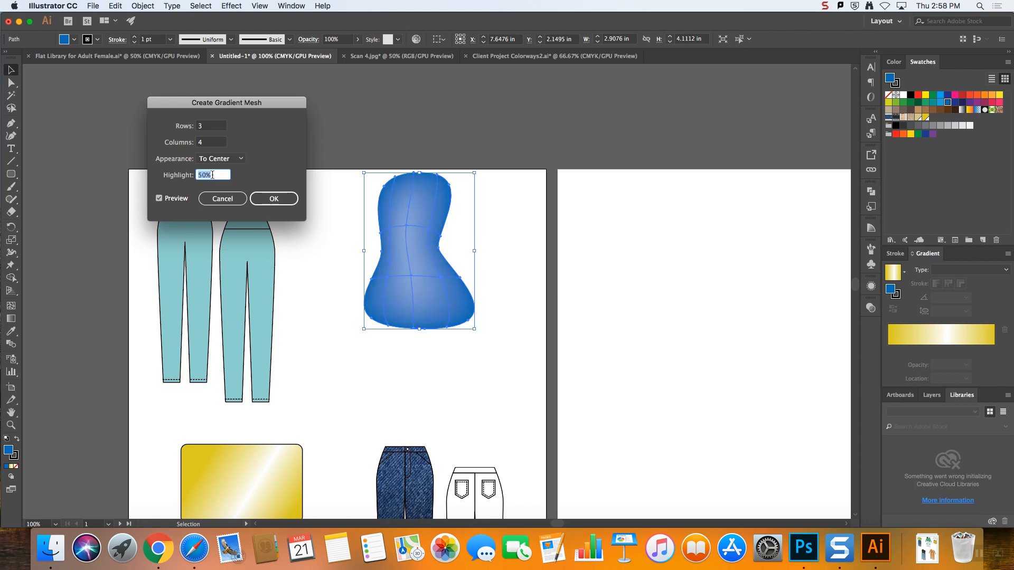
scroll(215, 176, up, 10)
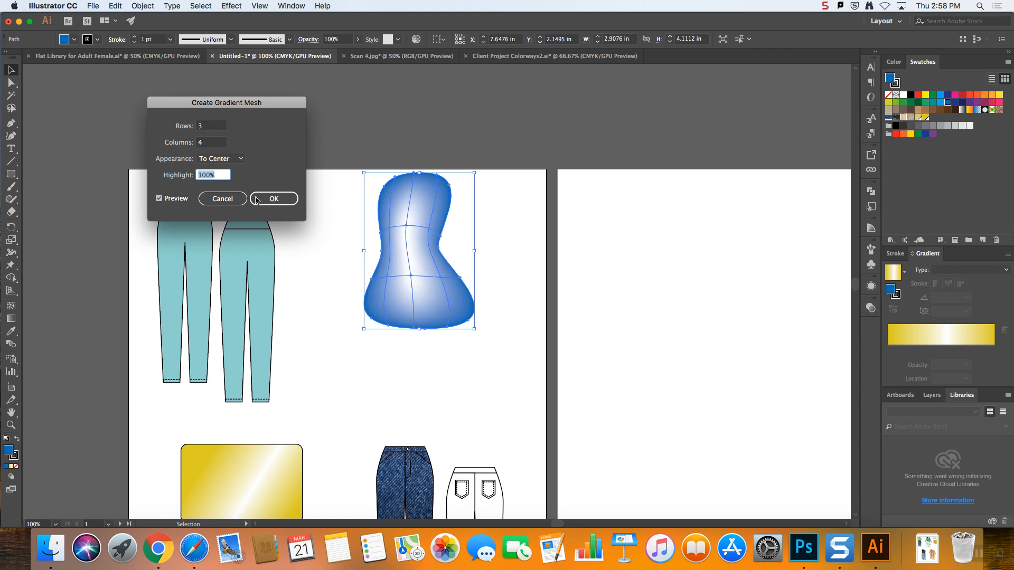
click(285, 202)
- Move the upper mesh row's centre and right inner points upward with Direct Selection, pushing the right one toward the shape's edge
click(11, 83)
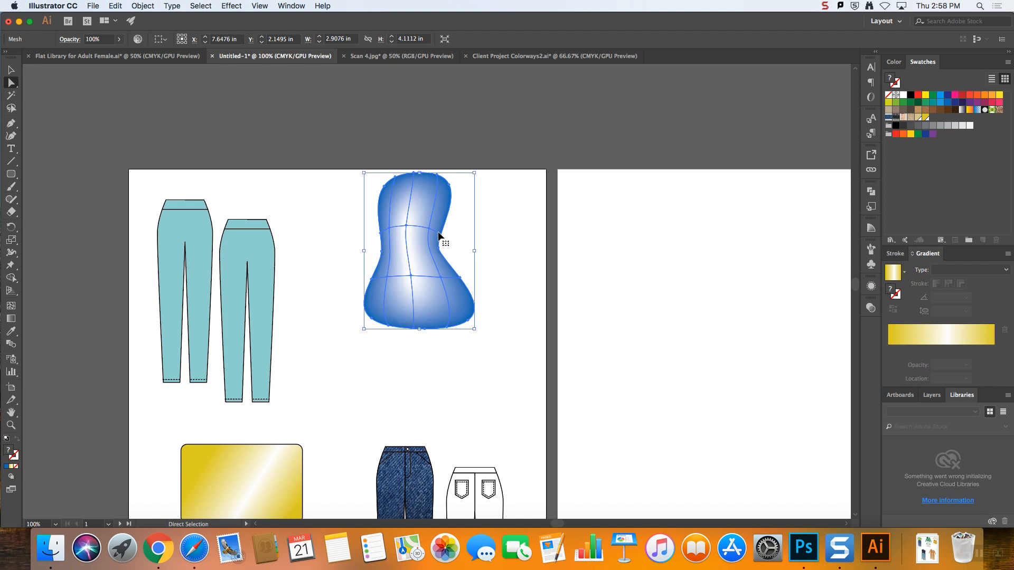
key(super+equal)
key(super+equal)
drag(456, 249, 462, 225)
drag(410, 244, 405, 215)
drag(463, 225, 486, 205)
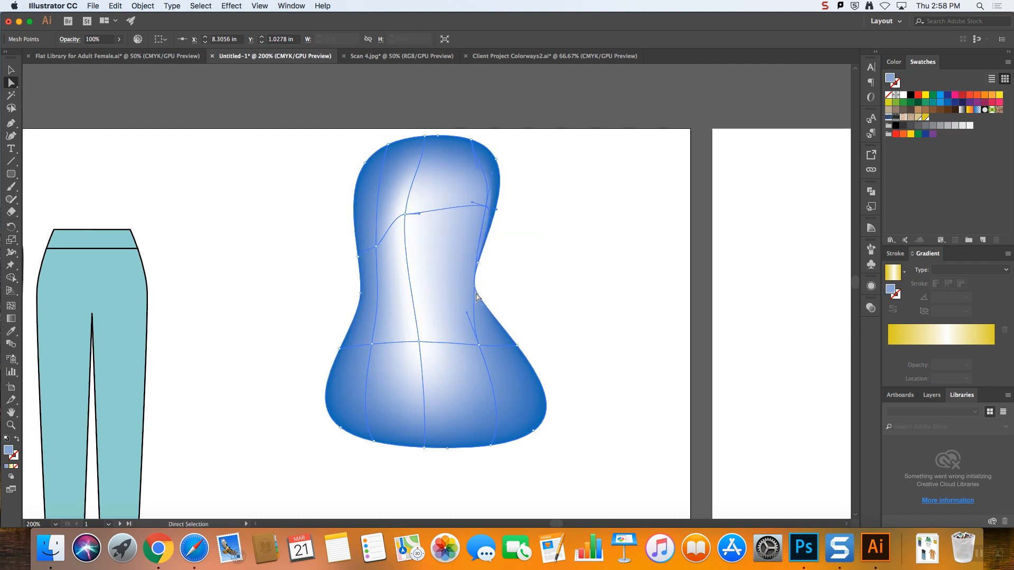
- Bend the left and right inner vertical mesh lines inward at the shape's waist using their direction handles
drag(468, 316, 441, 299)
click(378, 317)
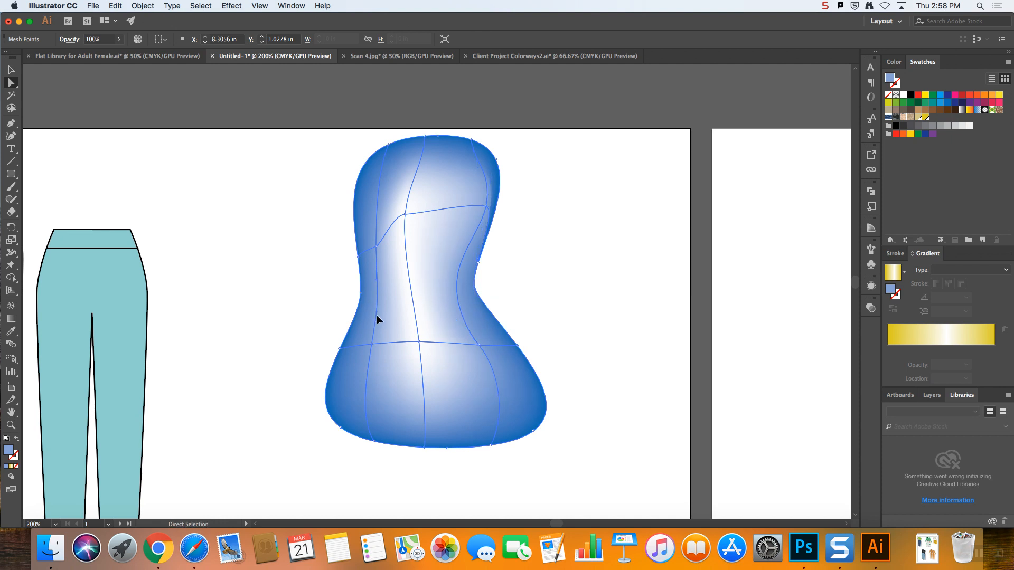
drag(378, 316, 412, 287)
- Shift the white centre mesh points to the right and curve the central mesh line by adjusting its handles
drag(404, 214, 451, 199)
drag(419, 342, 501, 348)
drag(447, 394, 464, 419)
drag(449, 346, 456, 340)
drag(447, 232, 423, 299)
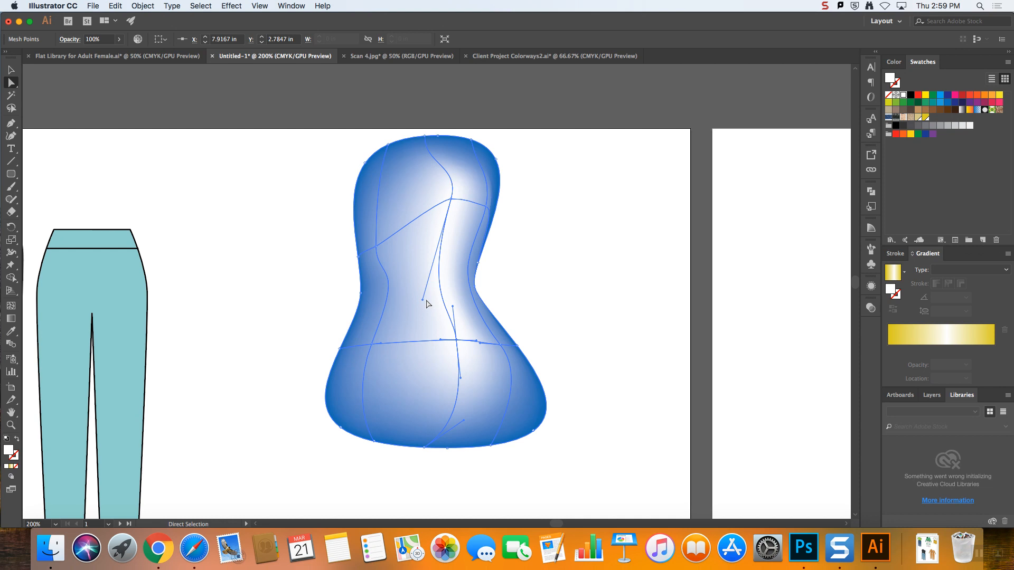
- Move the left inner point of the blue shape's upper mesh row up and inward, bend its vertical mesh line, and deselect the shape
drag(373, 247, 387, 214)
drag(388, 270, 417, 284)
key(super+1)
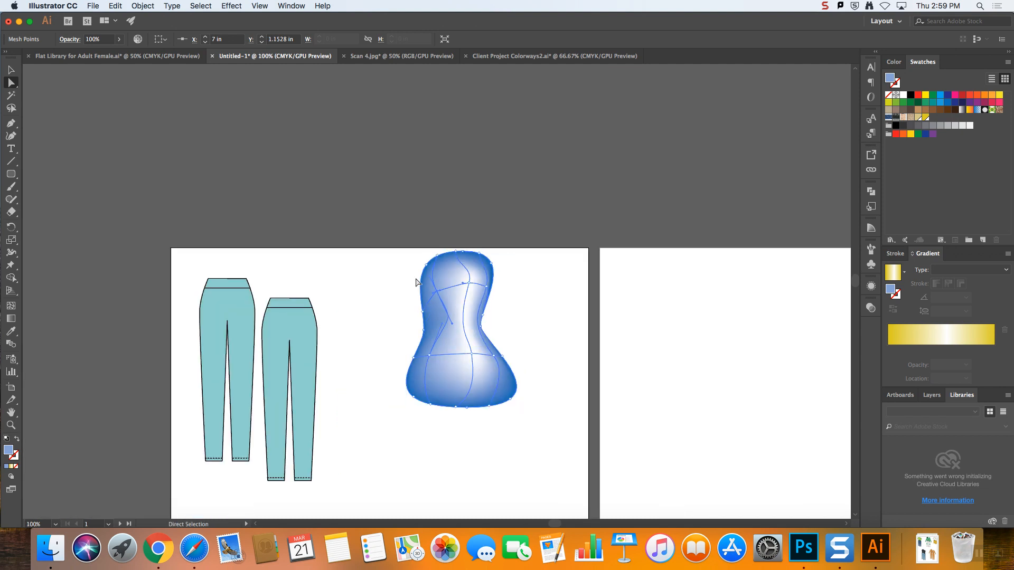
click(11, 70)
click(498, 283)
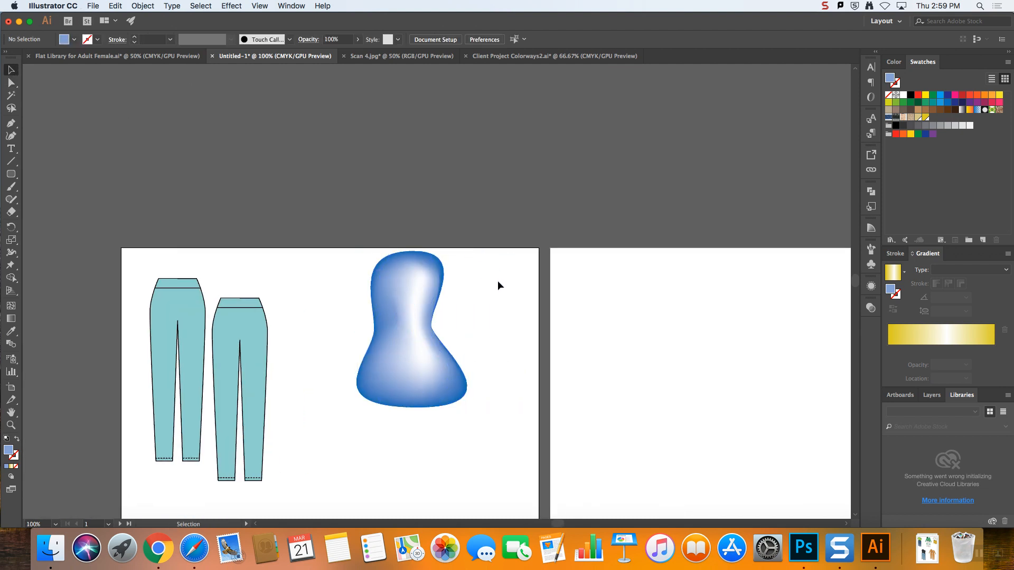
- Fill the second teal pants flat with black
click(257, 352)
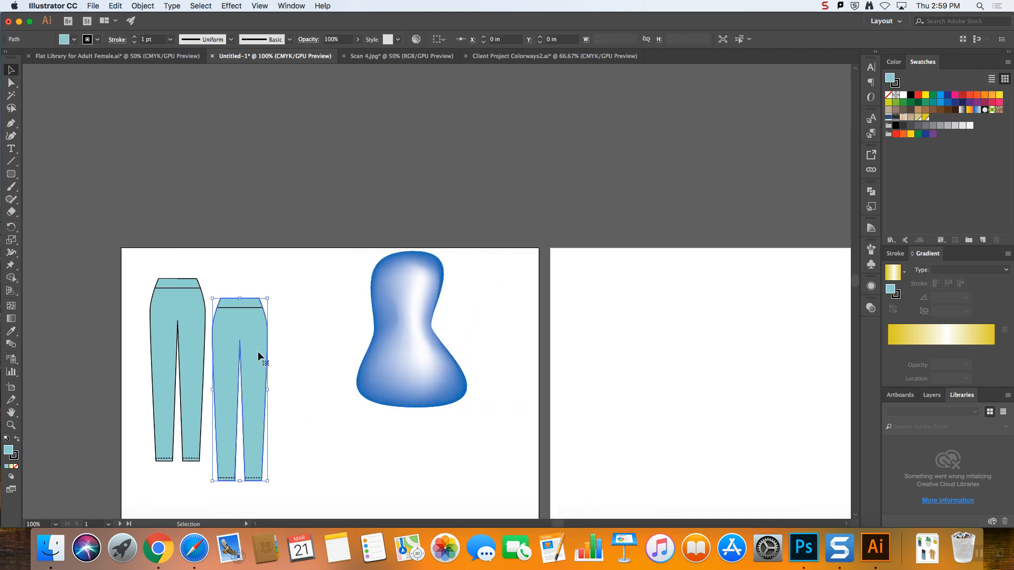
key(a)
key(super+equal)
key(v)
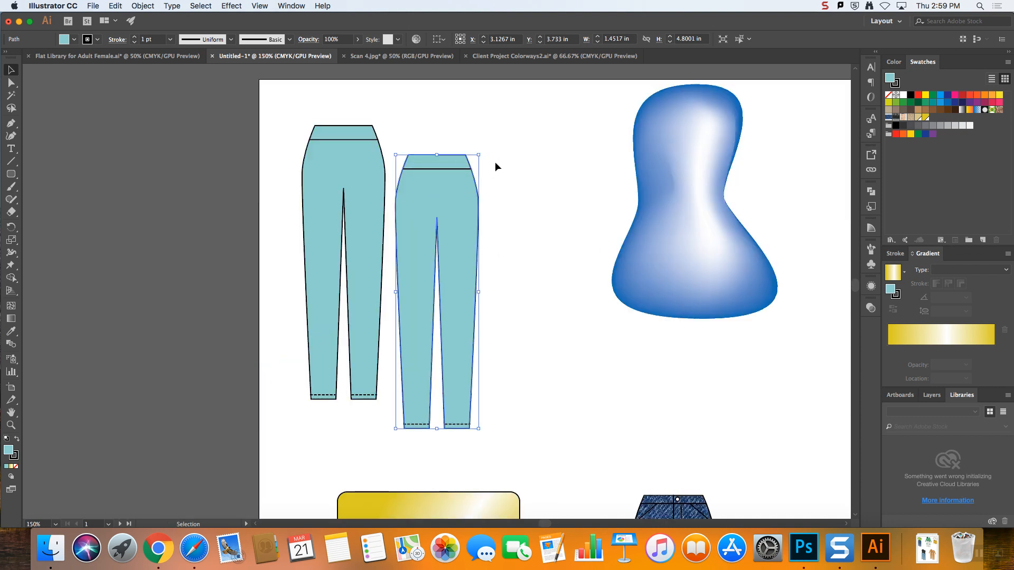
click(910, 95)
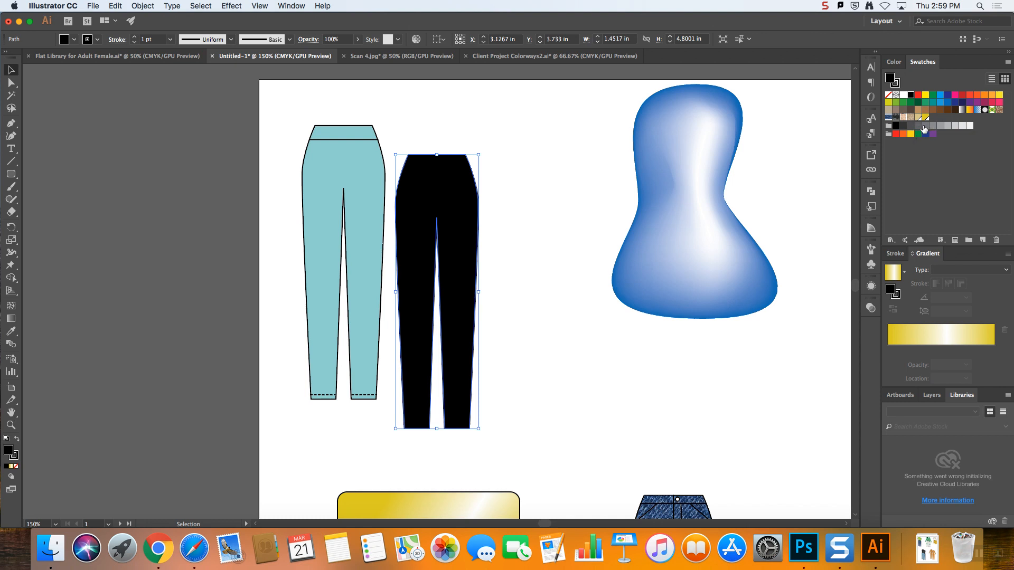
- Preview a gradient mesh with 4 columns, To Center appearance and 100% highlight on the black pants, without applying it
click(540, 141)
click(439, 199)
click(143, 6)
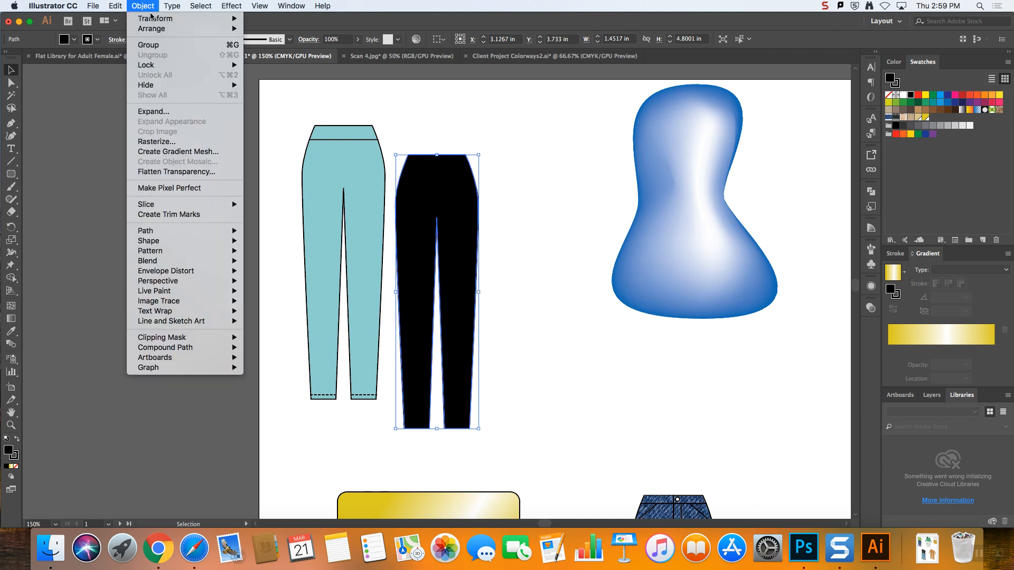
click(195, 152)
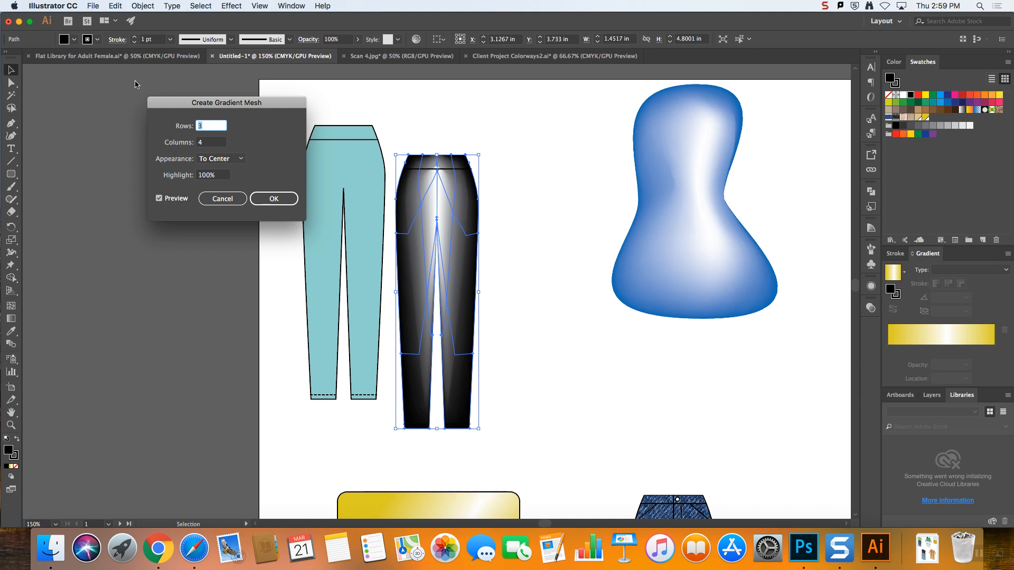
click(222, 198)
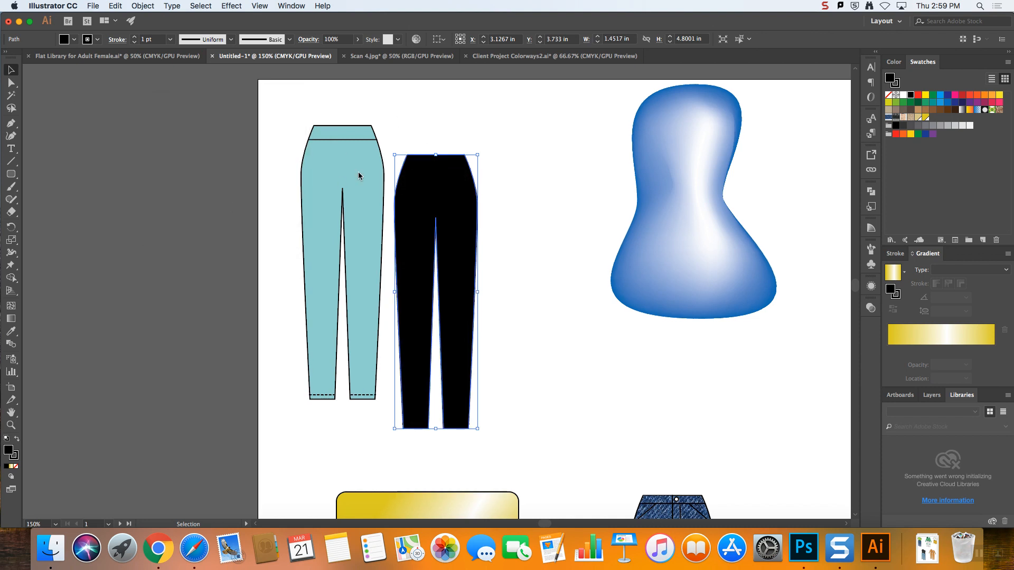
- Undo the black fill on the second pants flat
scroll(433, 171, right, 1)
key(a)
key(super+z)
key(v)
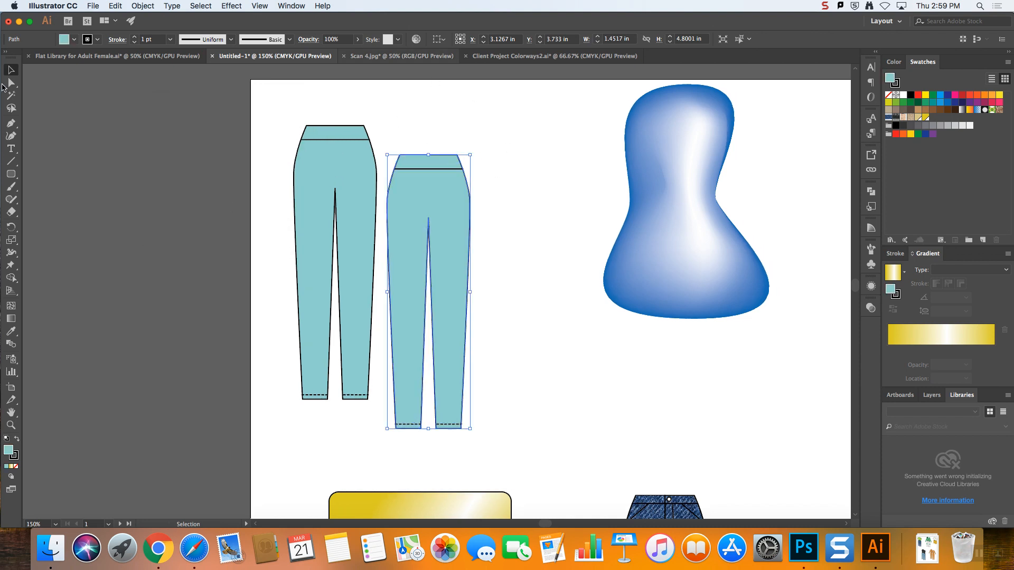
- Open the Pathfinder options, deselect the pants flat, and set the fill for new paths to none
click(11, 125)
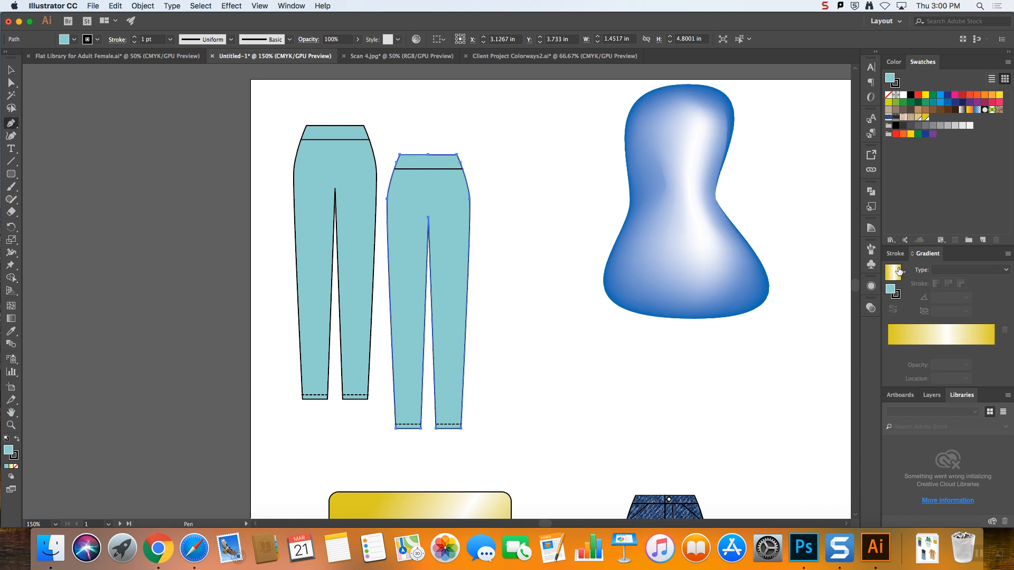
click(872, 191)
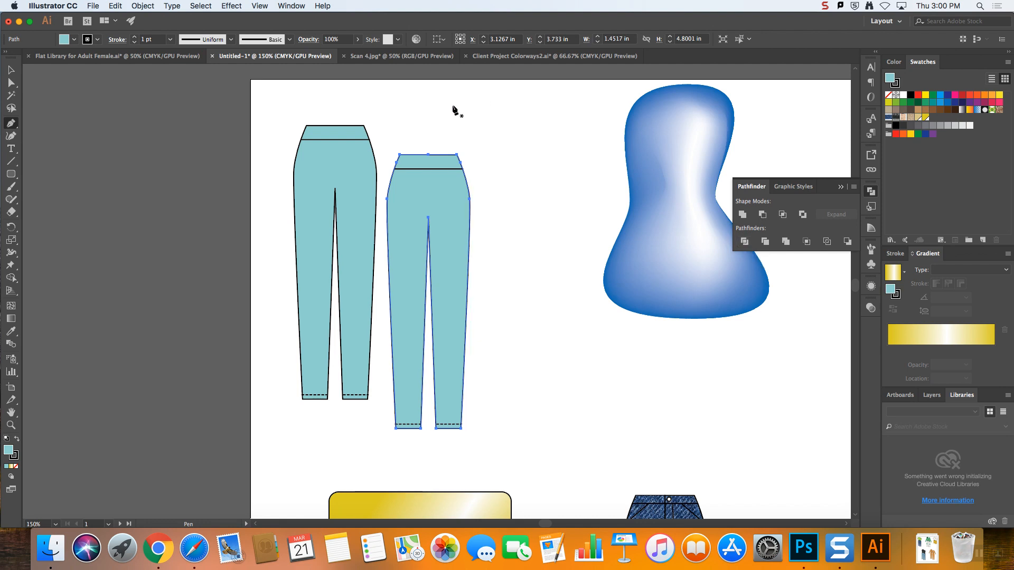
click(16, 468)
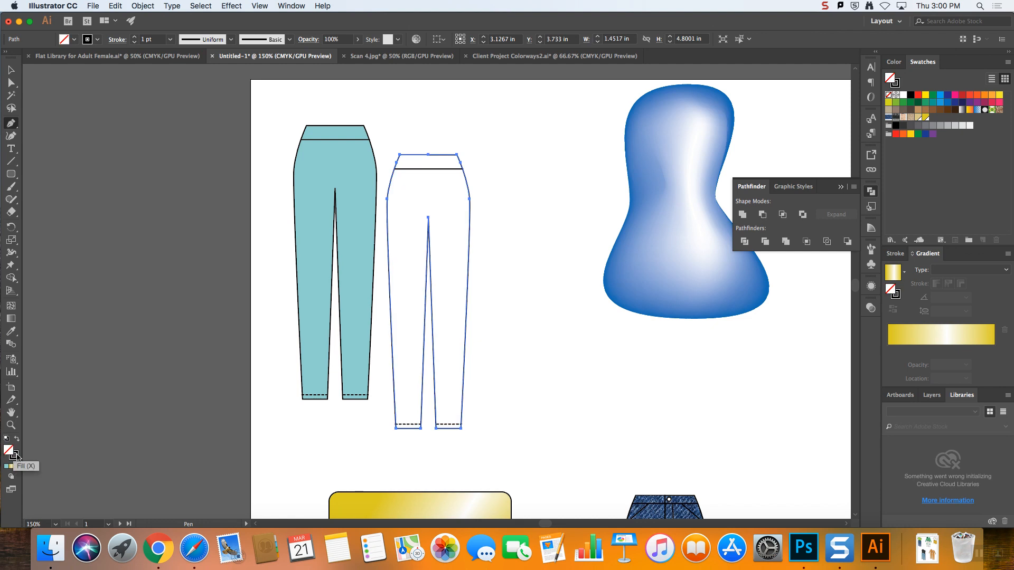
click(6, 467)
key(v)
click(102, 114)
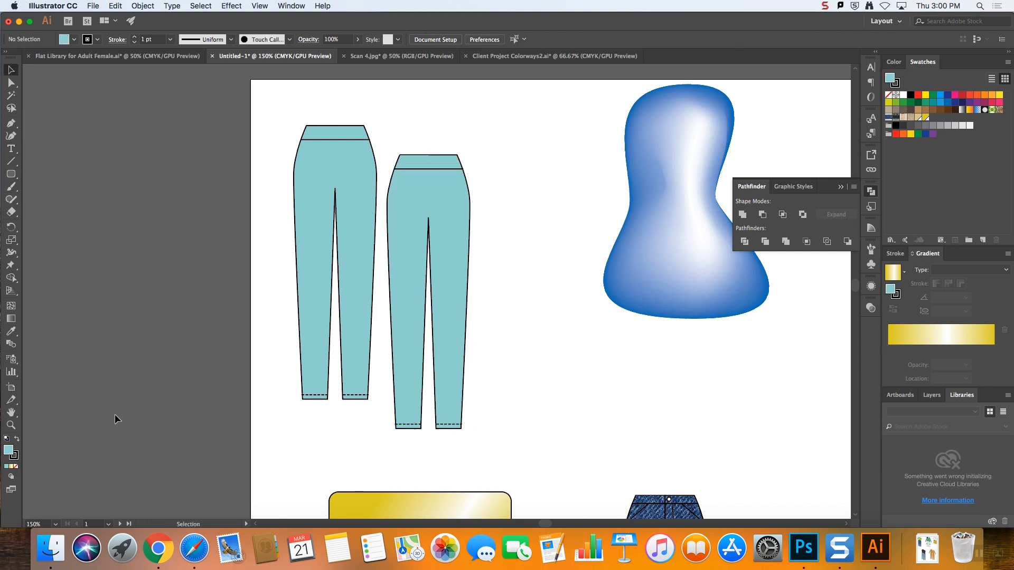
click(15, 467)
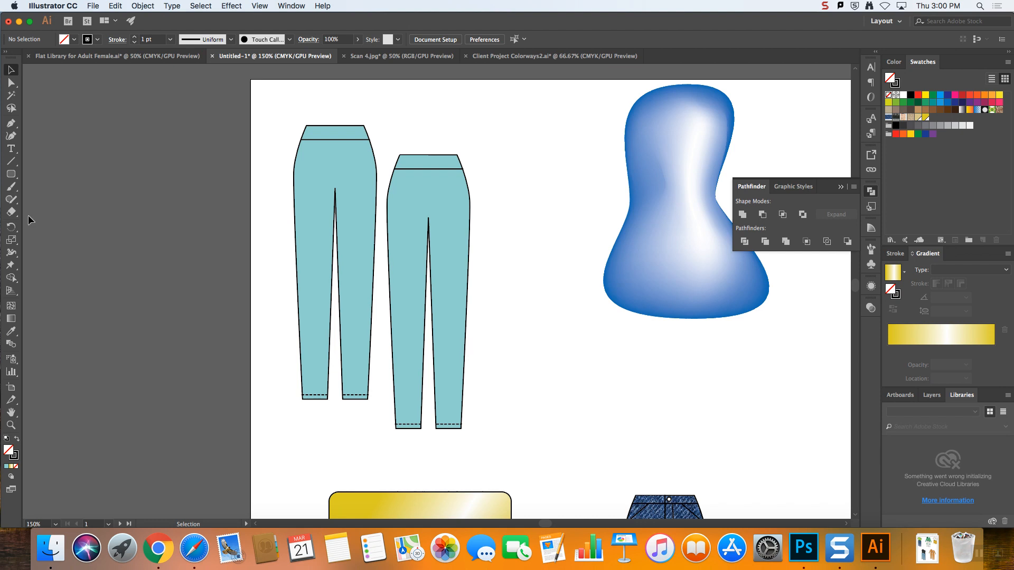
- Draw an open Pen path from above the second pants through the waist centre and crotch point to below the hems
click(11, 123)
click(502, 93)
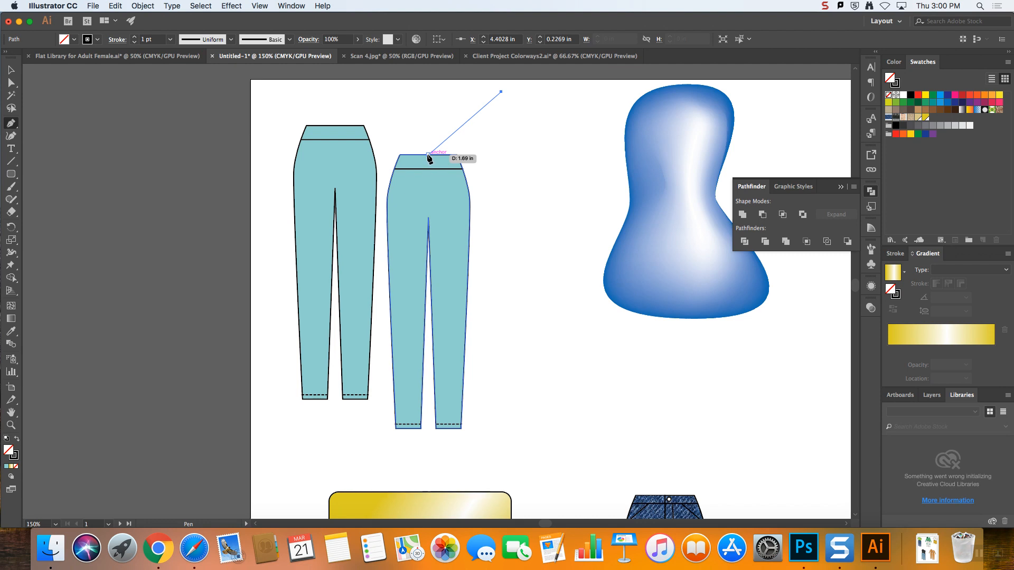
click(428, 156)
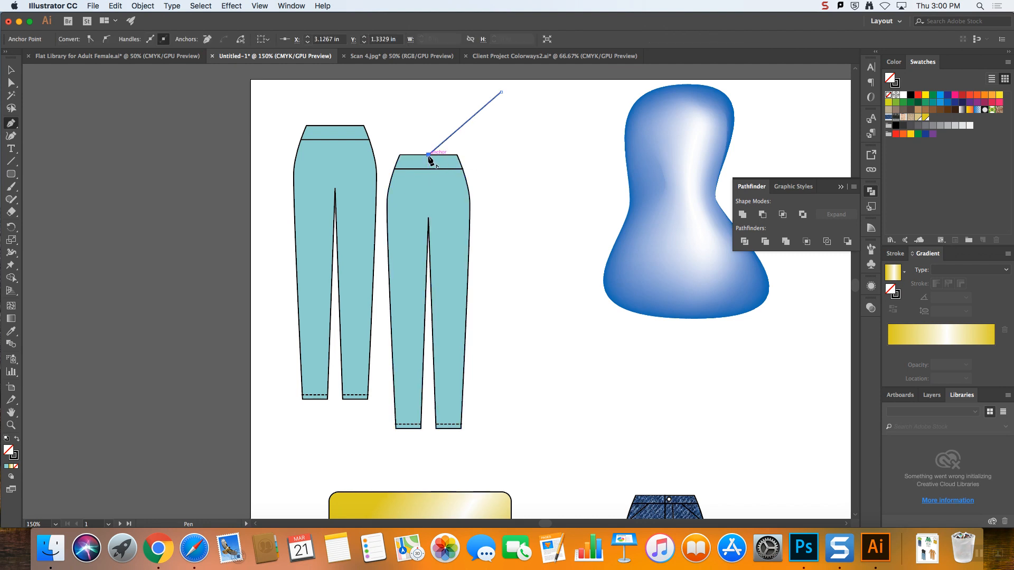
click(429, 217)
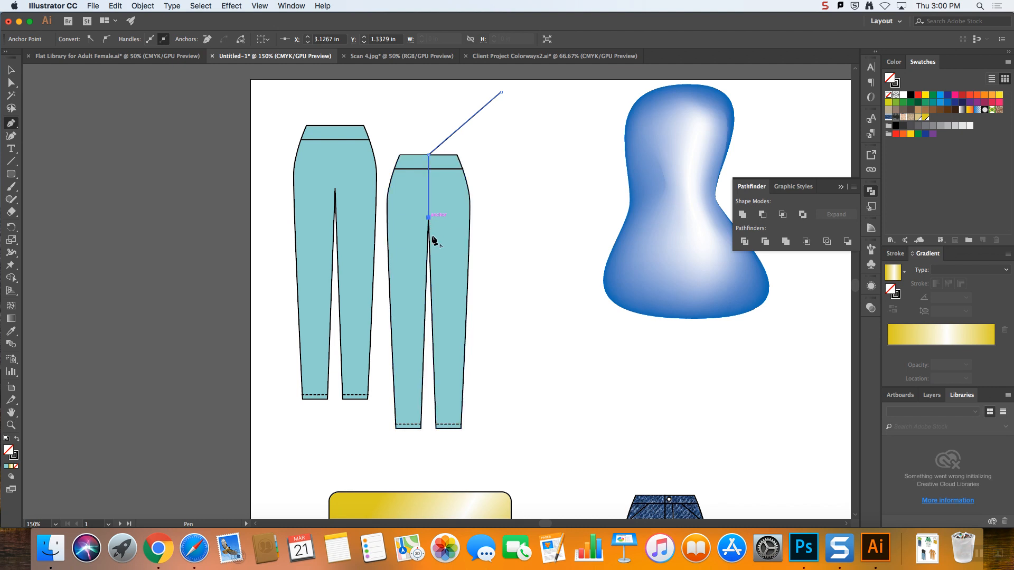
click(428, 459)
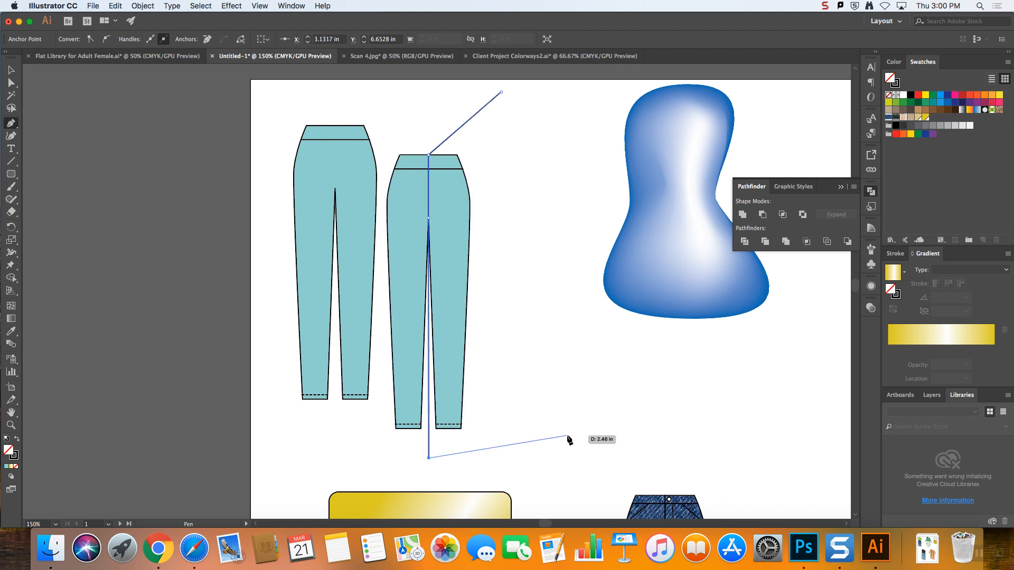
key(Escape)
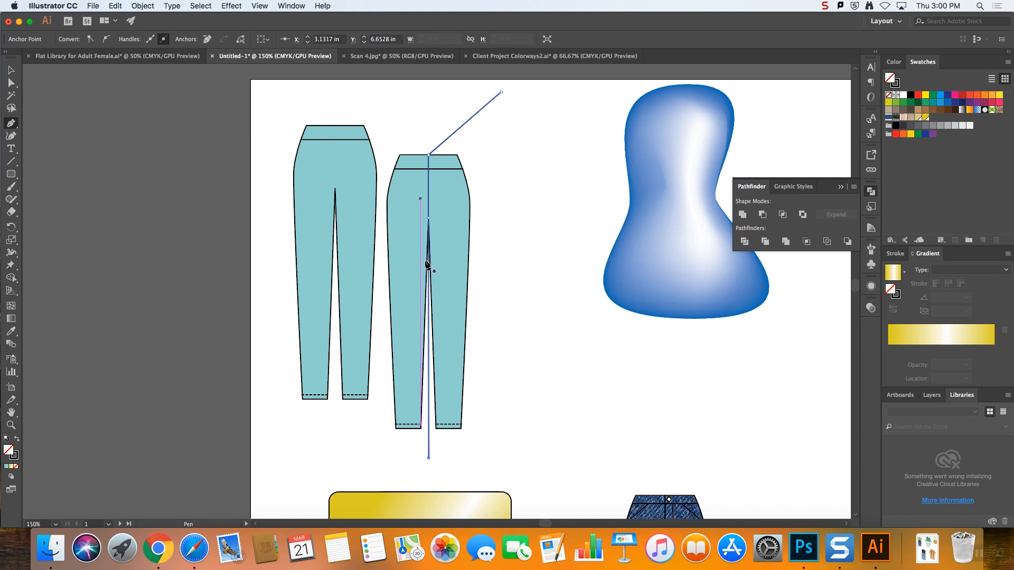
- Select the second pants together with the cutting path and split them into two leg pieces using Pathfinder Divide
click(11, 69)
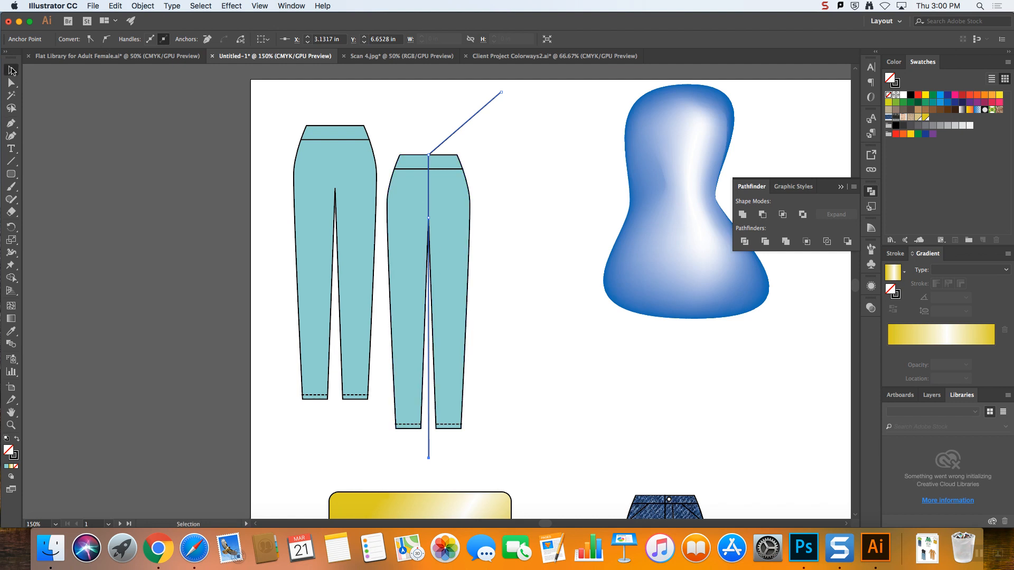
shift+click(447, 250)
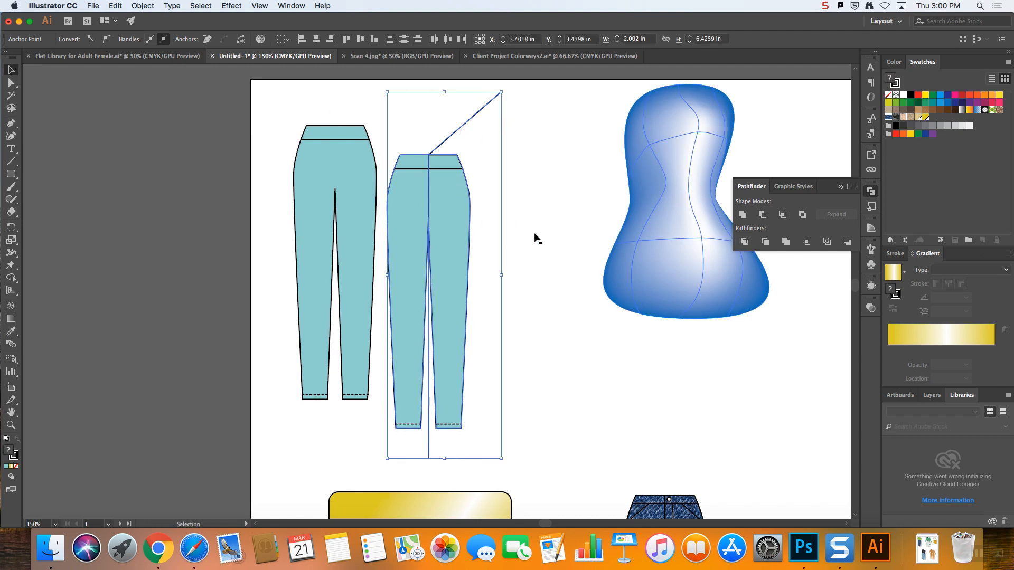
click(745, 243)
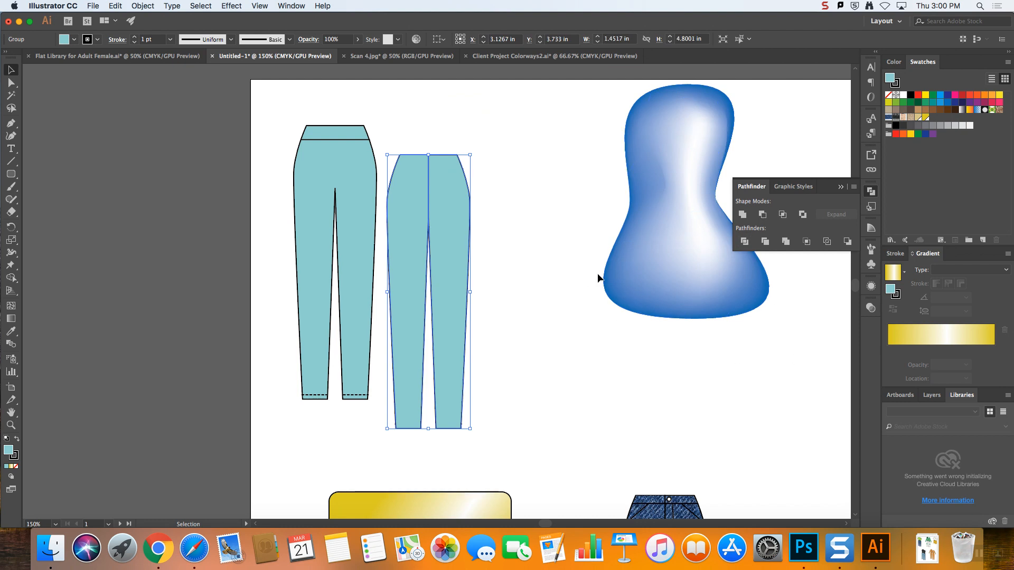
- Close the Pathfinder options and ungroup the divided pants pieces
click(505, 211)
click(464, 204)
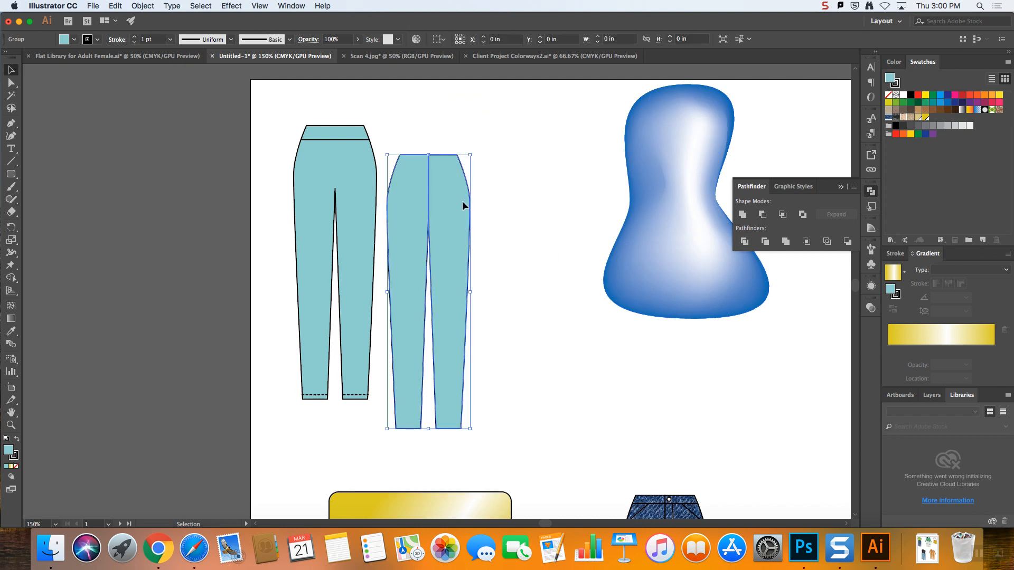
right_click(448, 344)
key(Escape)
click(871, 192)
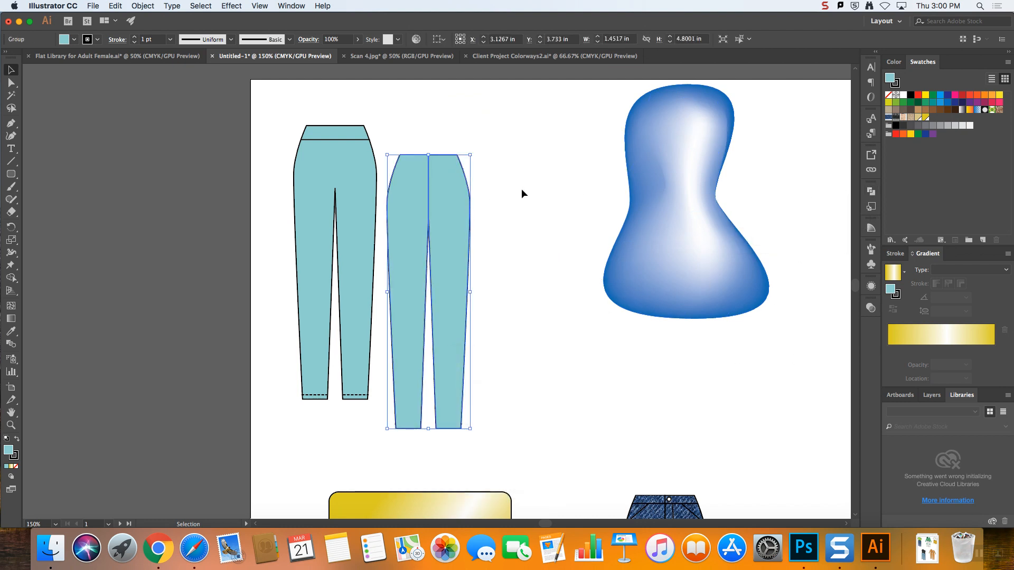
right_click(464, 213)
click(486, 301)
- Send both divided leg pieces to the back, behind the waistband seam and hem stitching
click(528, 180)
click(445, 207)
shift+click(410, 209)
right_click(410, 209)
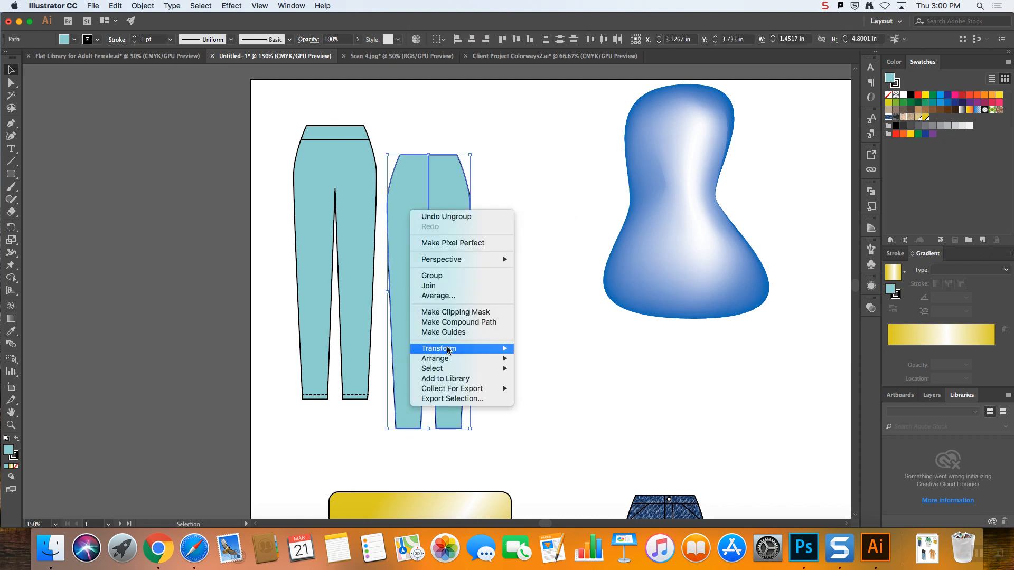
mouse_move(435, 358)
click(570, 391)
click(545, 177)
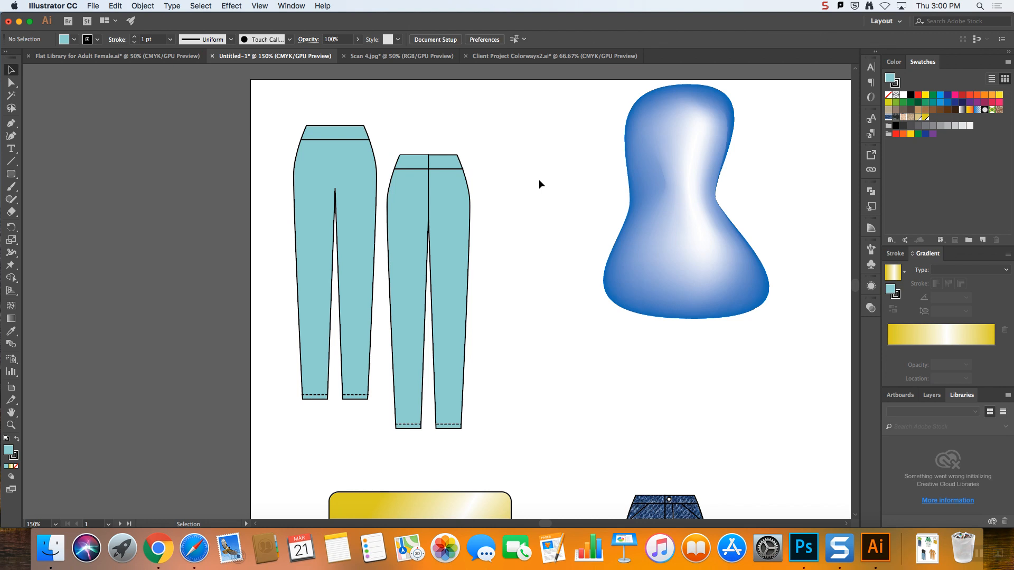
- Create a gradient mesh on the second pants' right leg piece with 3 rows, 2 columns, To Center appearance and 100% highlight
click(454, 228)
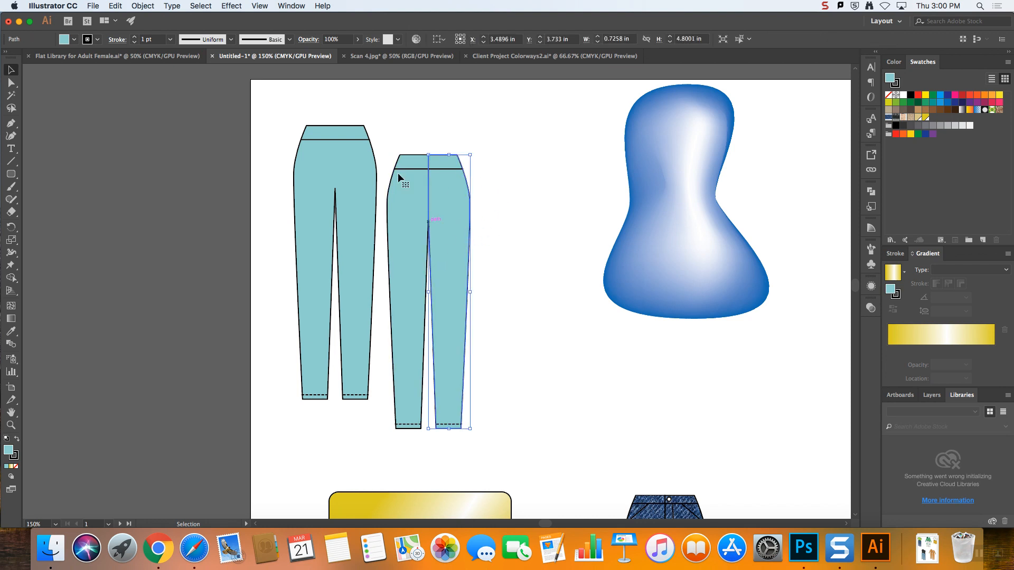
click(140, 6)
click(140, 7)
click(139, 7)
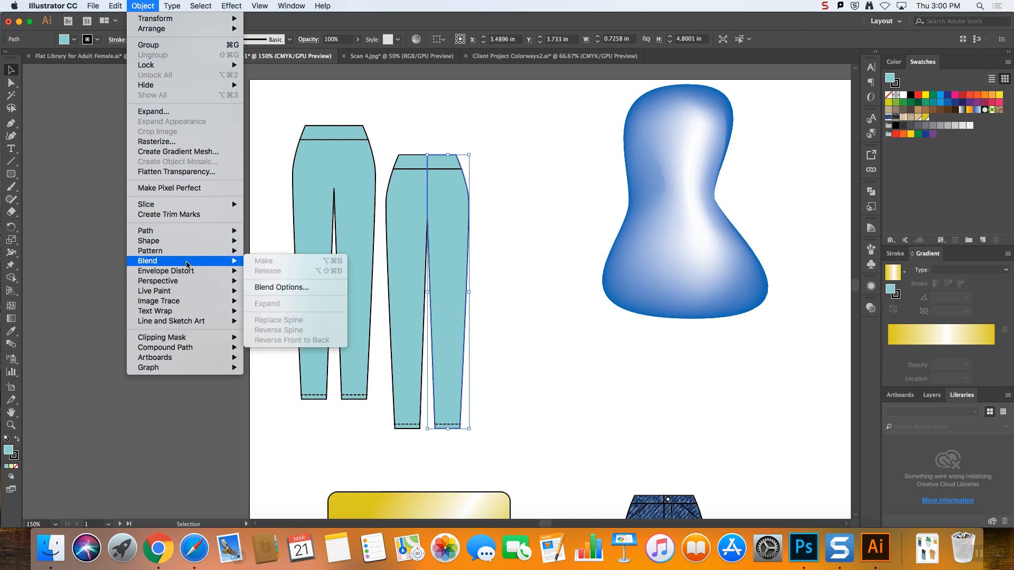
click(175, 153)
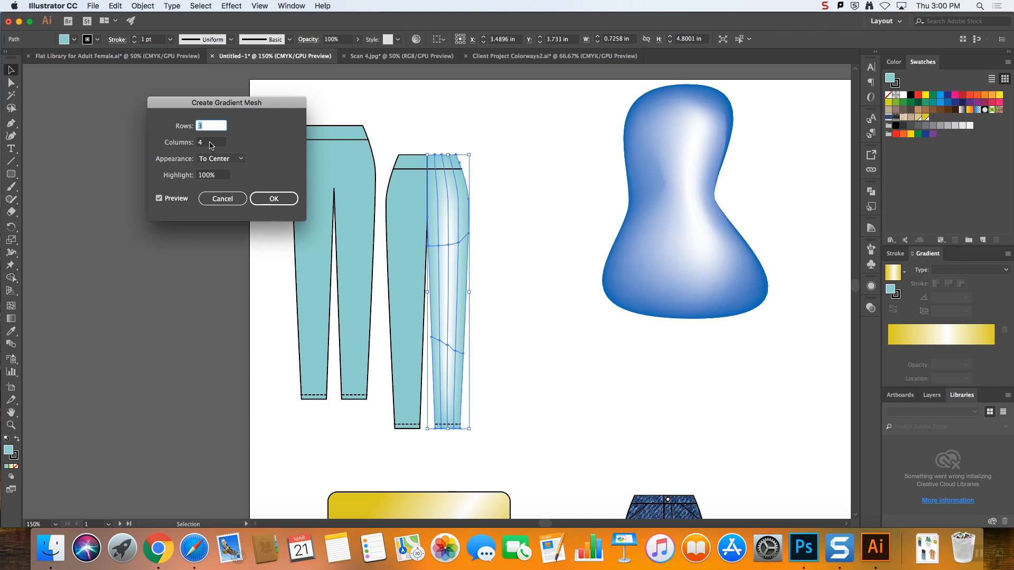
key(Tab)
text(2)
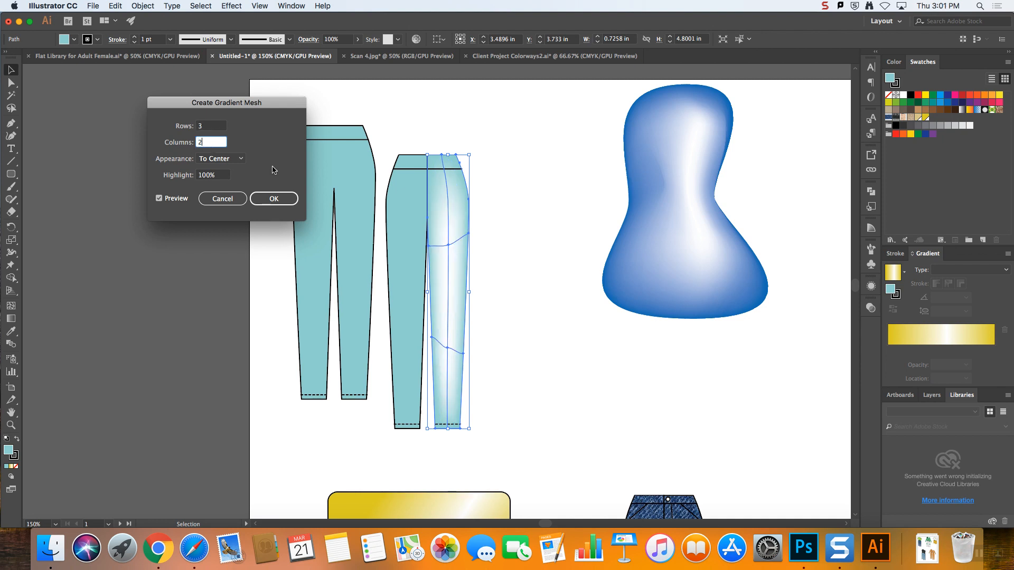
click(213, 127)
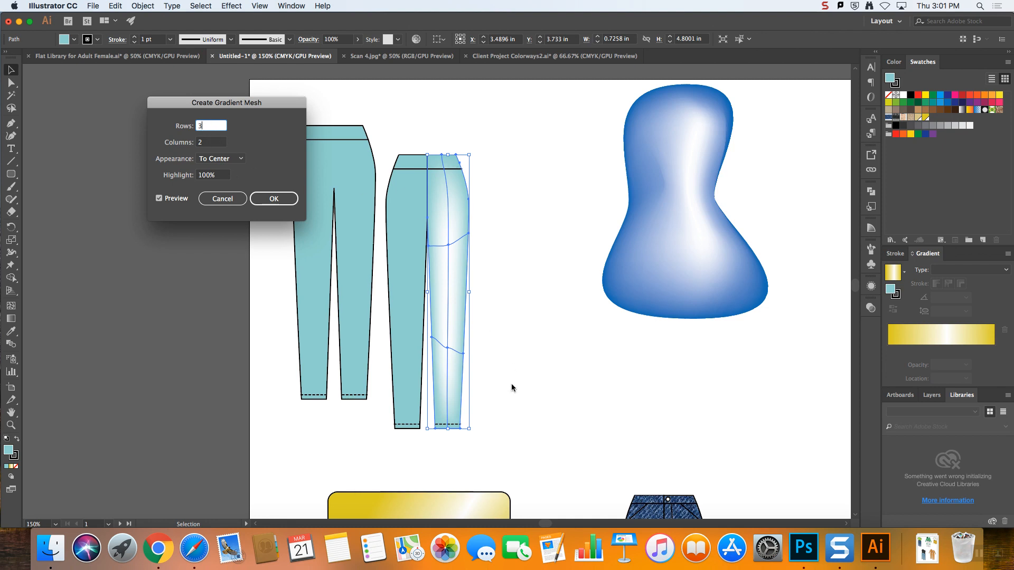
click(265, 199)
click(492, 201)
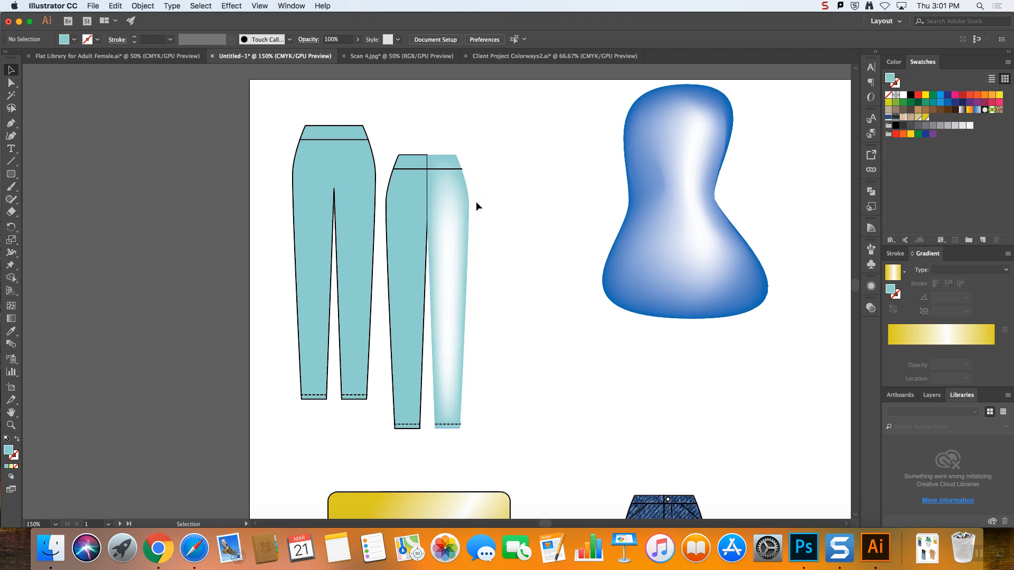
- Pull one denim leg piece away from the denim pants flat as a demonstration and undo the move
scroll(475, 201, right, 3)
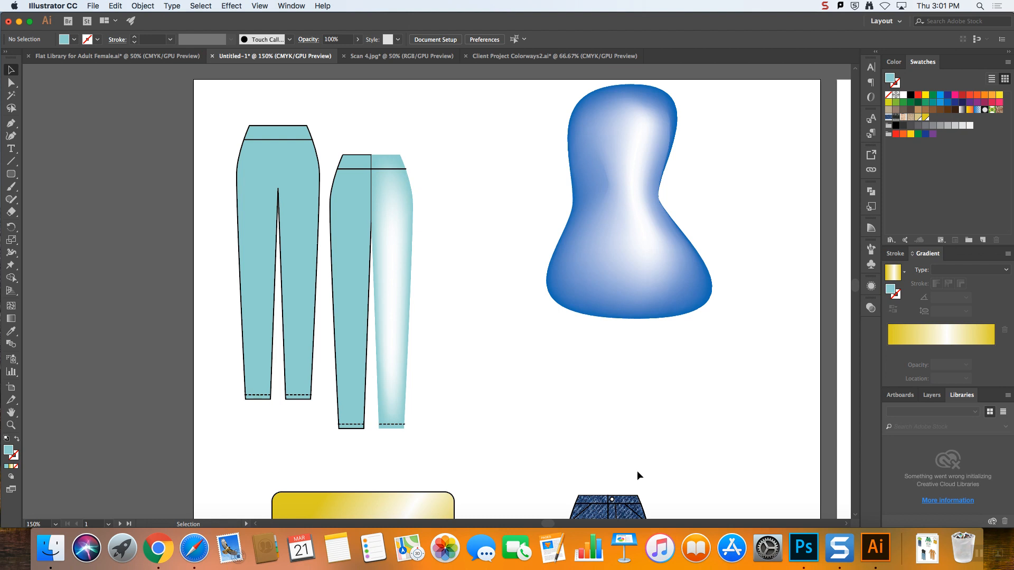
drag(595, 515, 495, 334)
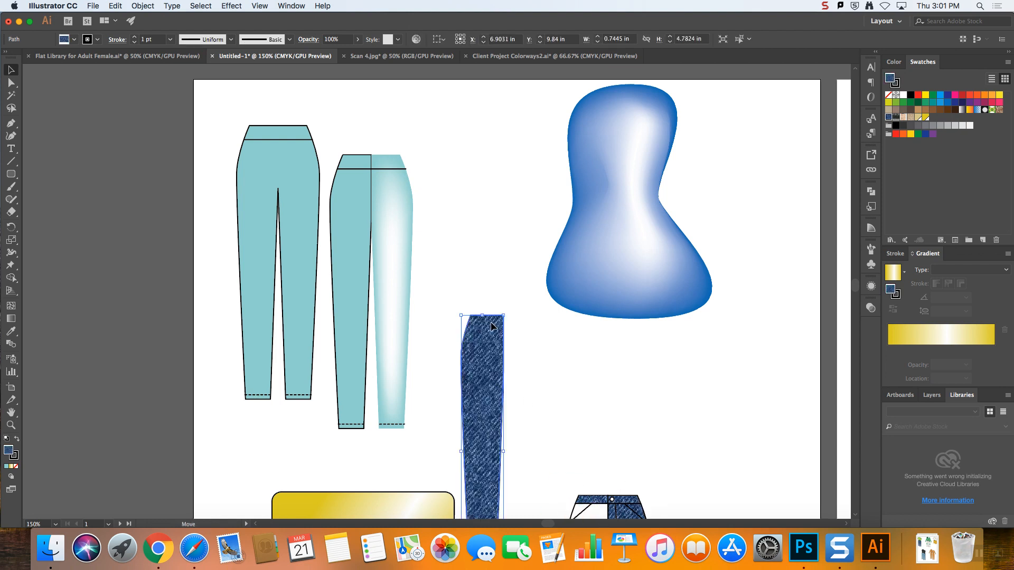
key(super+z)
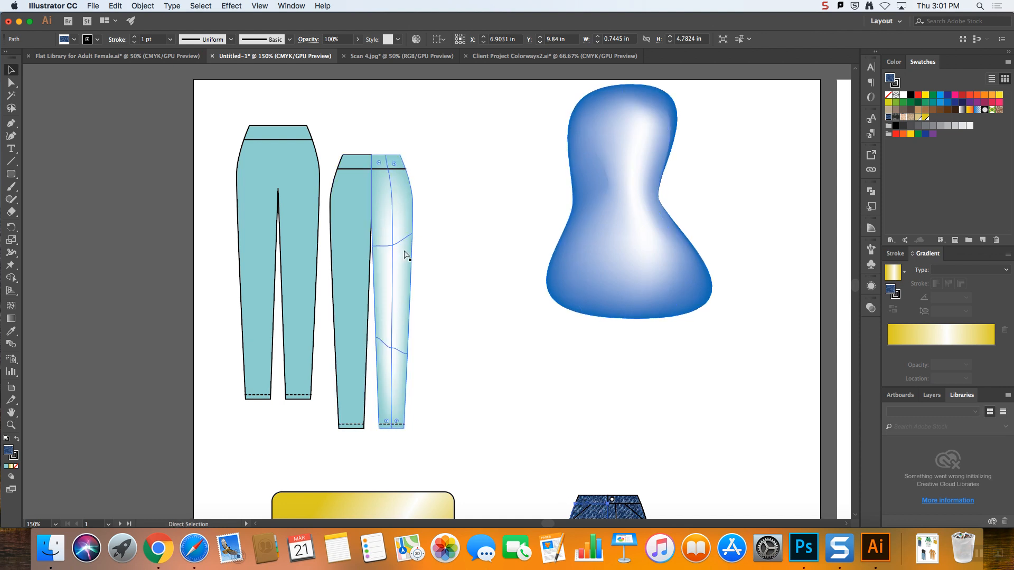
- Undo the right leg's mesh, copy the plain leg piece, and redo the gradient mesh
key(super+z)
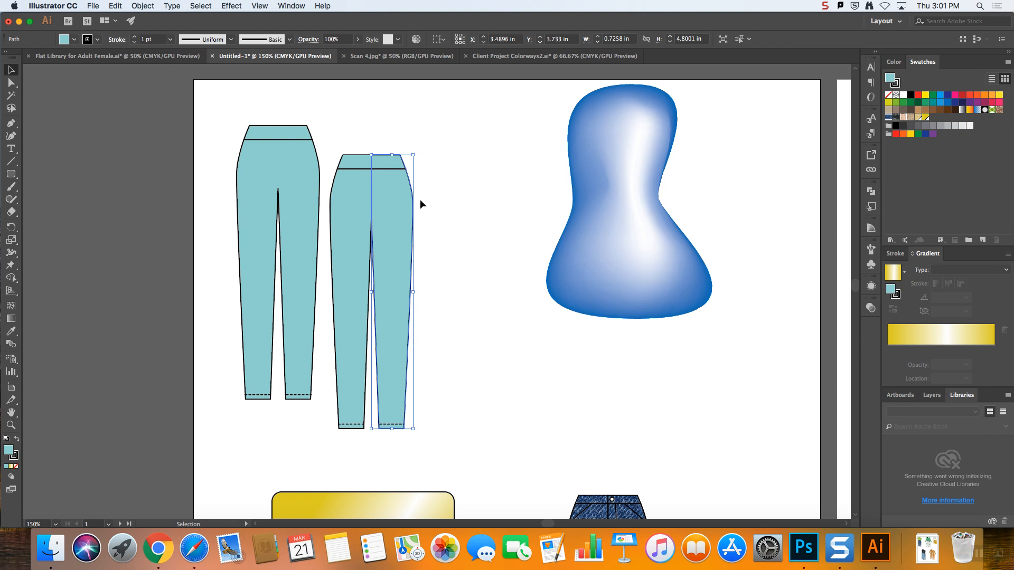
click(115, 6)
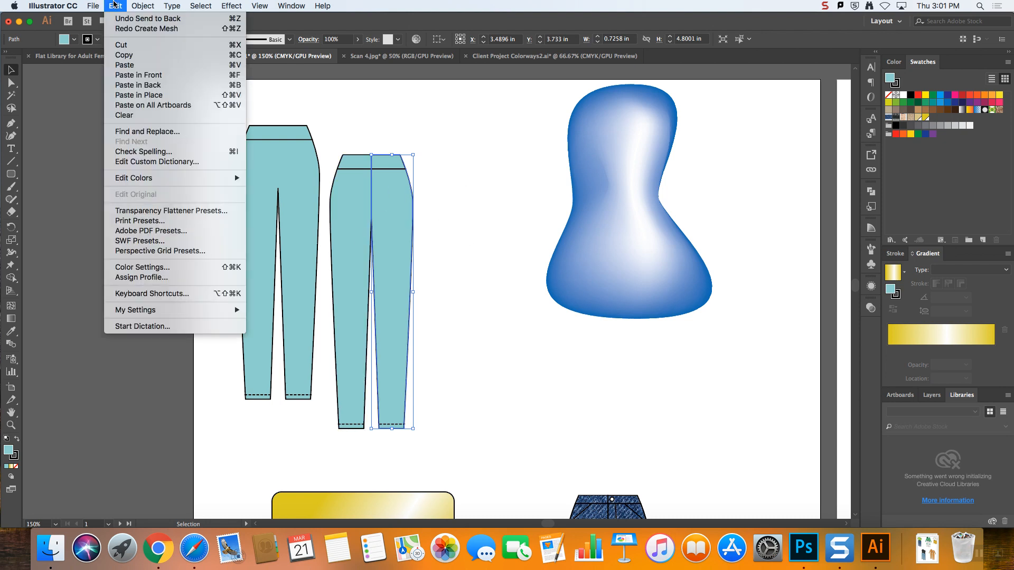
click(125, 55)
click(120, 7)
click(136, 28)
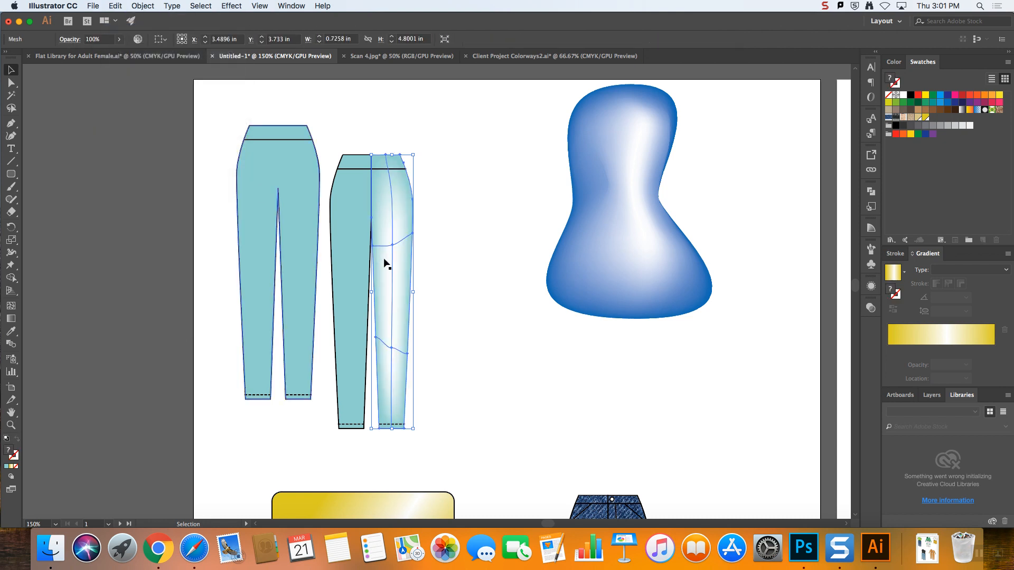
- Place a duplicate of the mesh leg beside the pants and fill it with dark blue
key(a)
key(super+shift+z)
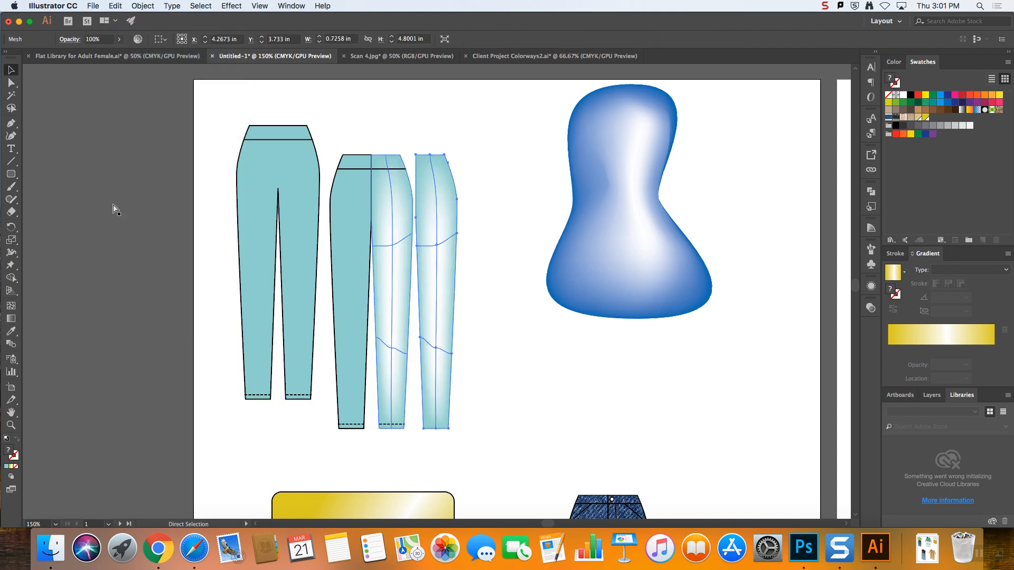
click(949, 97)
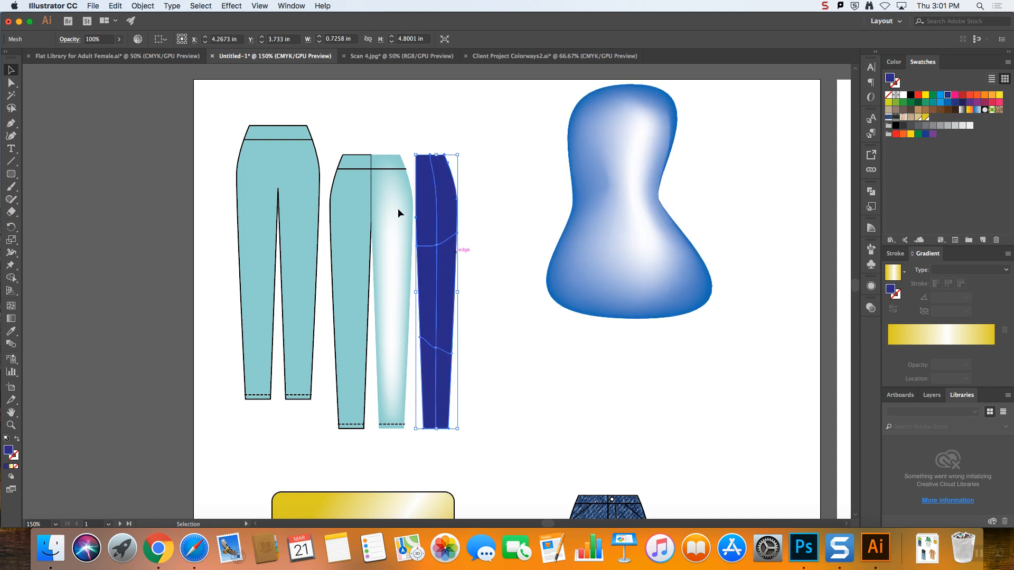
scroll(148, 131, right, 2)
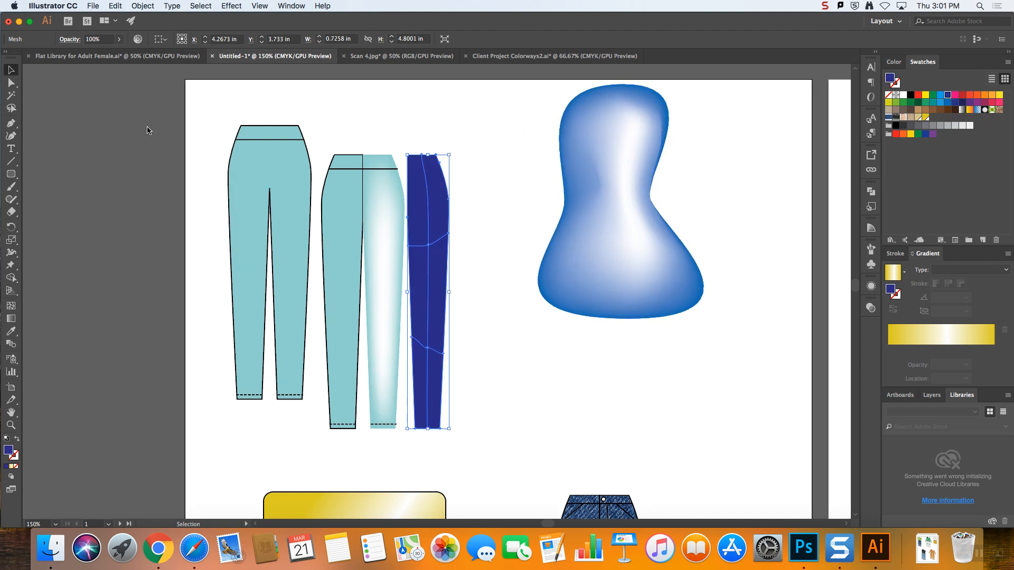
click(16, 456)
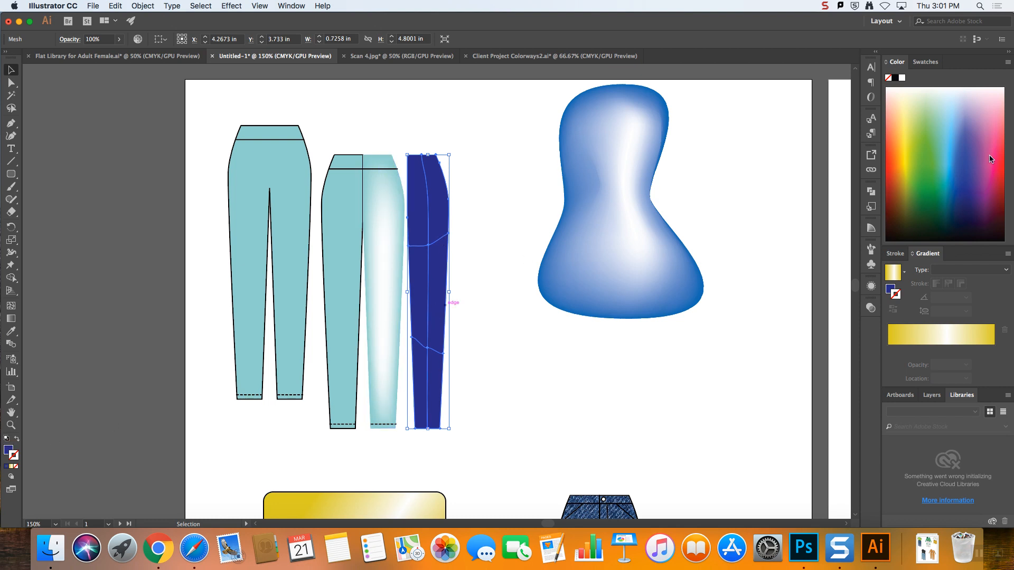
click(900, 77)
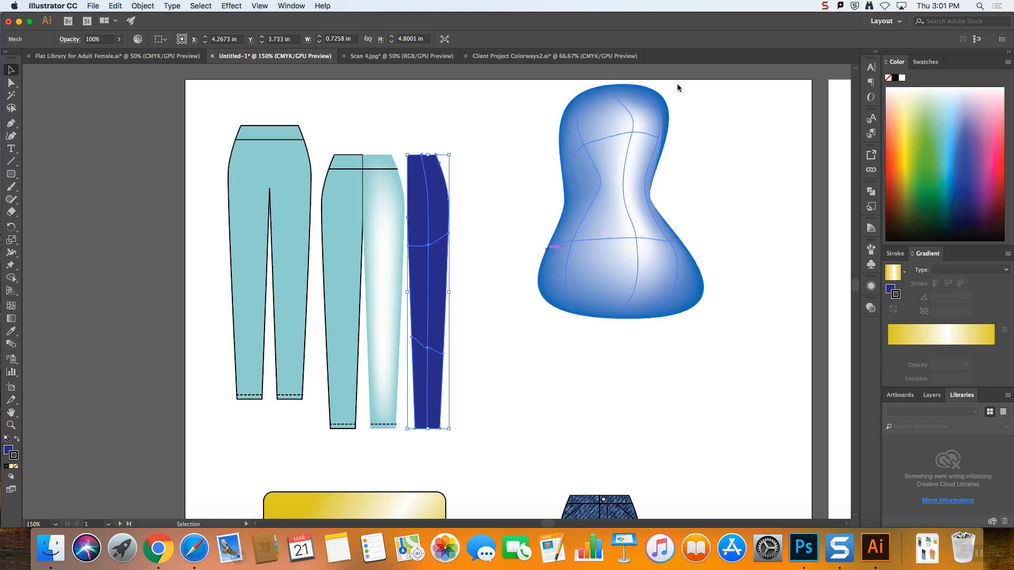
click(342, 105)
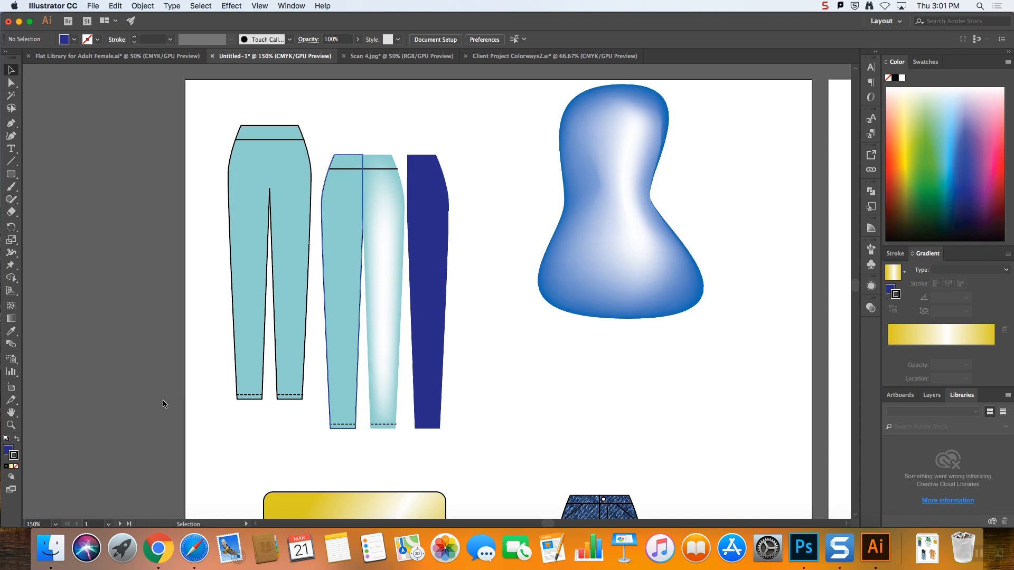
- Select the dark blue duplicate's mesh points, then undo the recolour, the duplicate and the right leg's gradient mesh
click(443, 208)
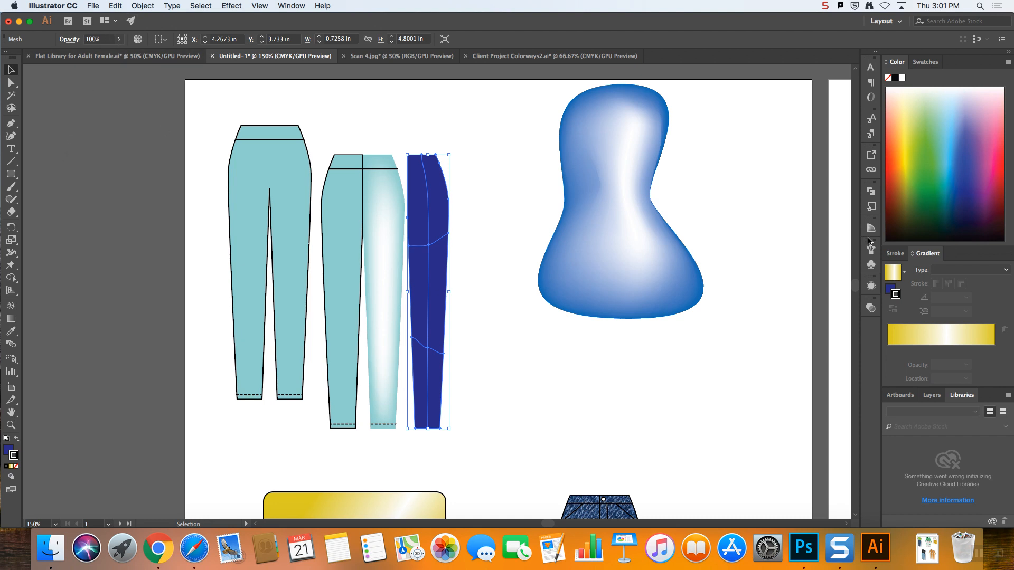
click(451, 135)
key(a)
click(451, 243)
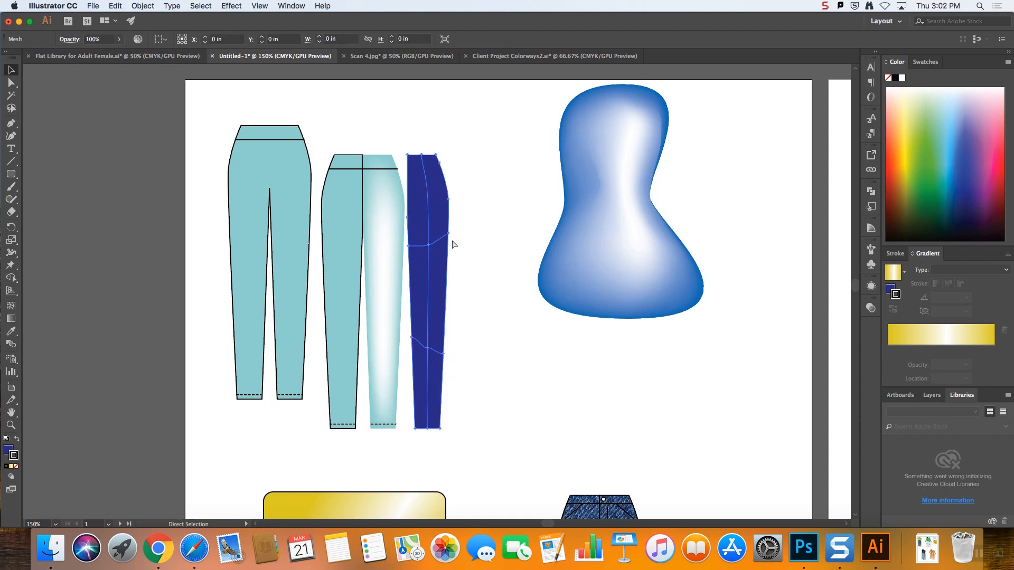
key(super+z)
key(super+z)
key(super+z)
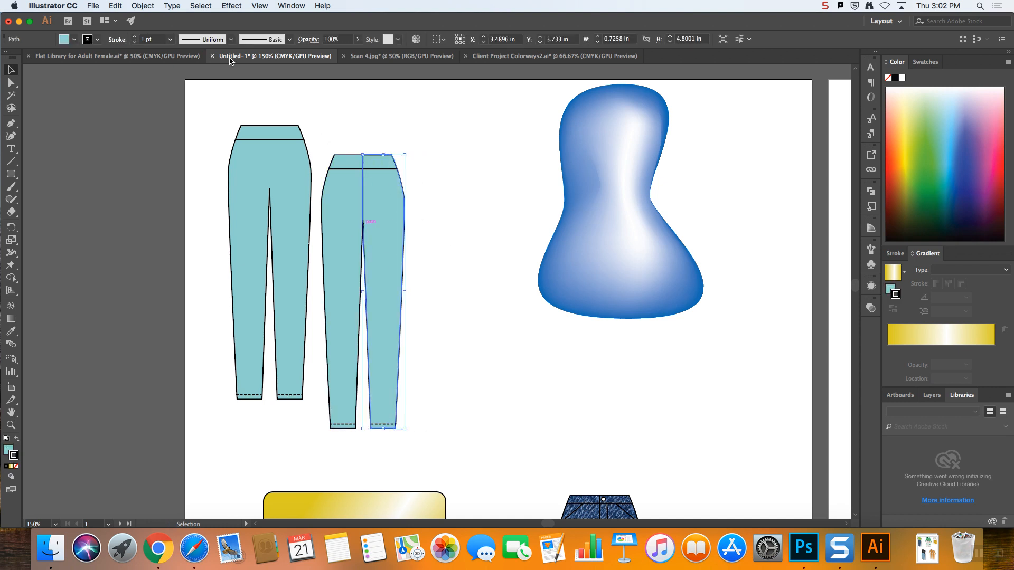
- Copy the second pants' plain right leg piece
click(132, 4)
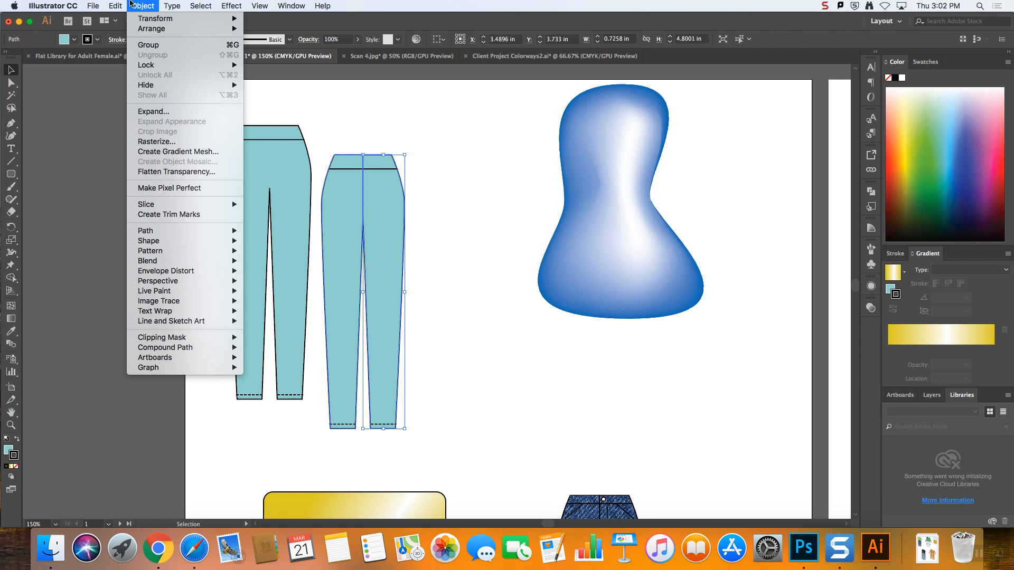
mouse_move(172, 5)
click(129, 55)
click(116, 6)
click(132, 75)
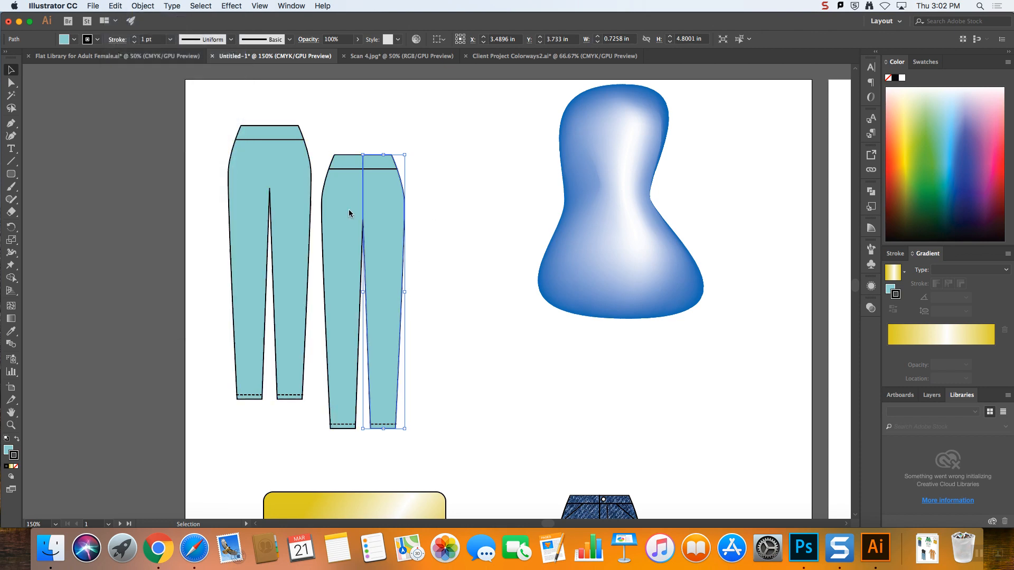
click(434, 224)
scroll(443, 229, right, 3)
click(322, 229)
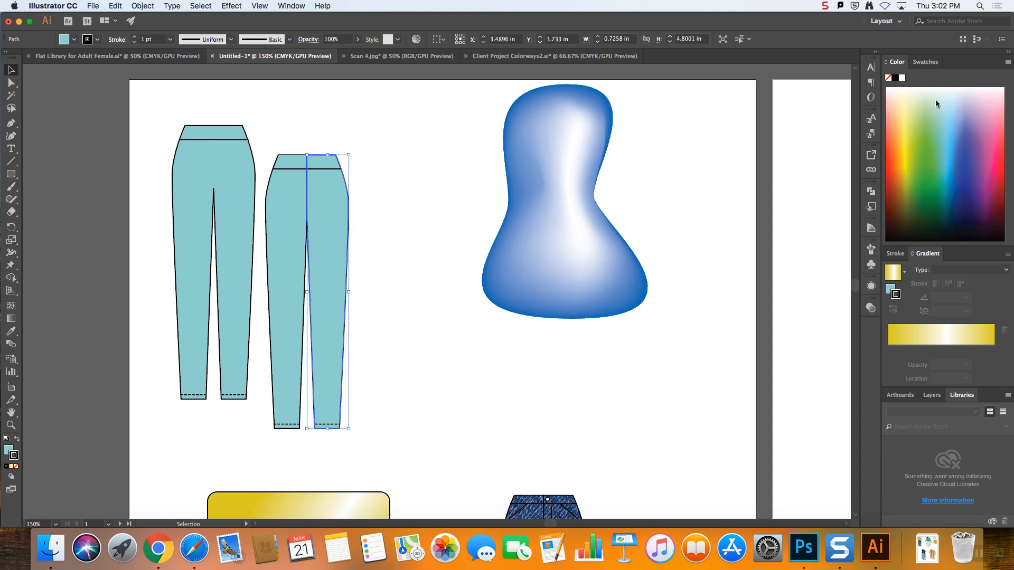
- Fill the second pants' right leg piece with black and convert it into a gradient mesh
scroll(891, 98, right, 1)
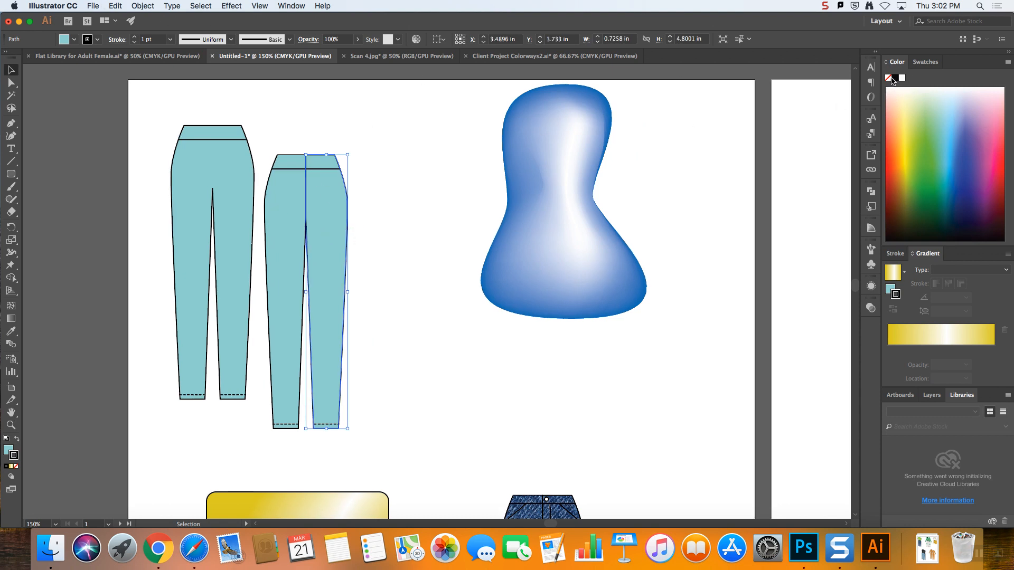
click(9, 449)
click(895, 79)
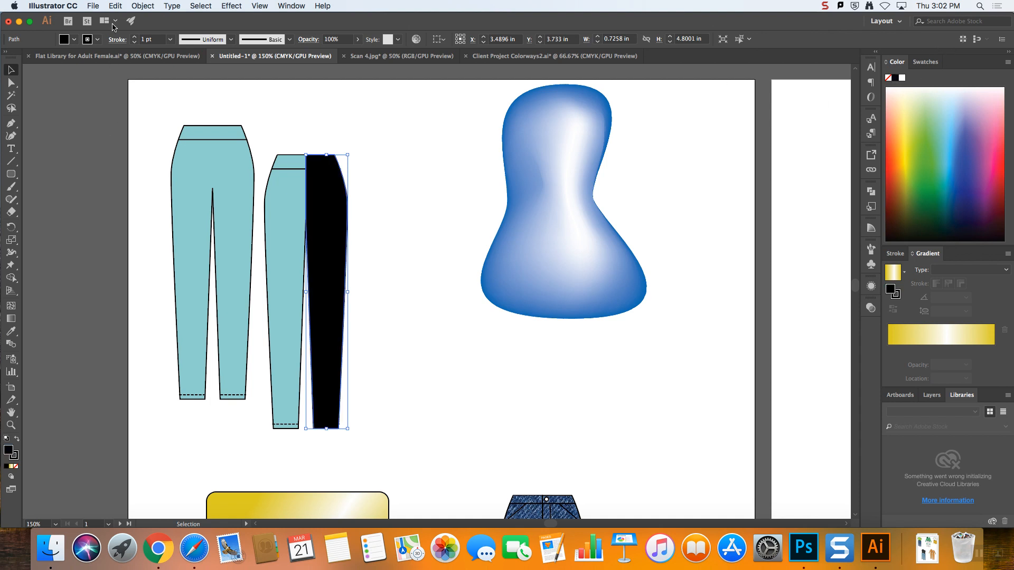
click(142, 5)
click(179, 151)
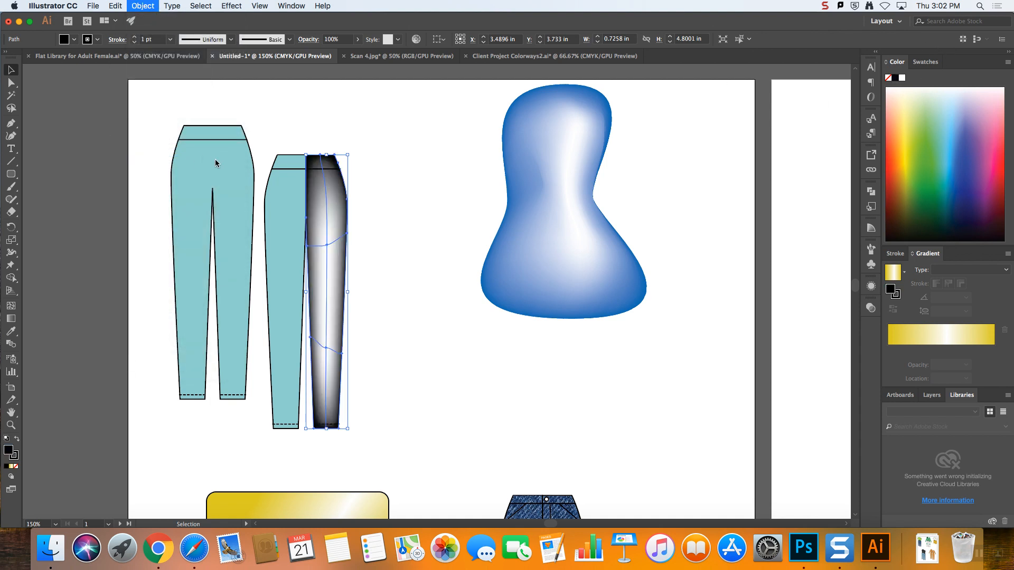
click(258, 200)
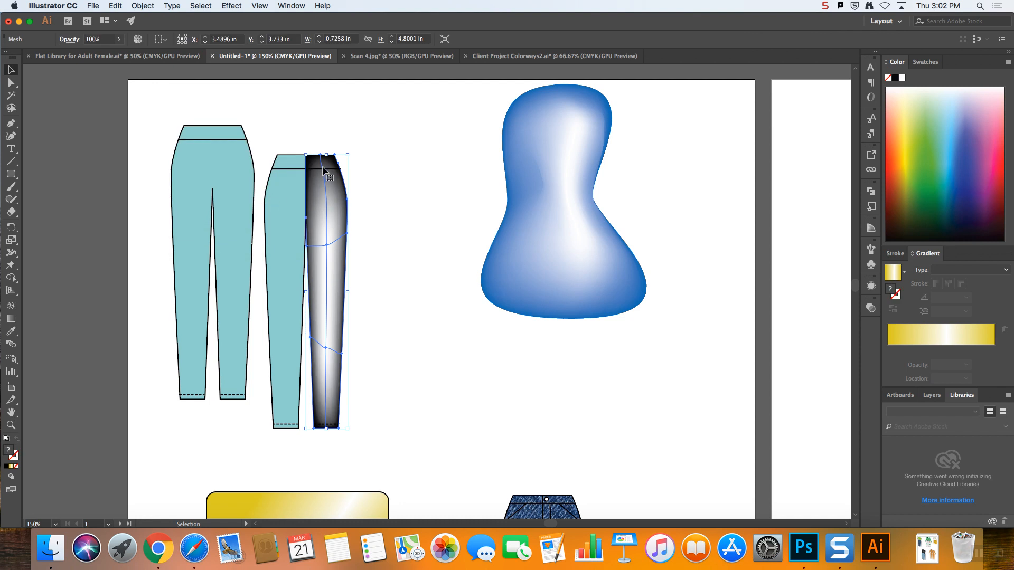
click(387, 324)
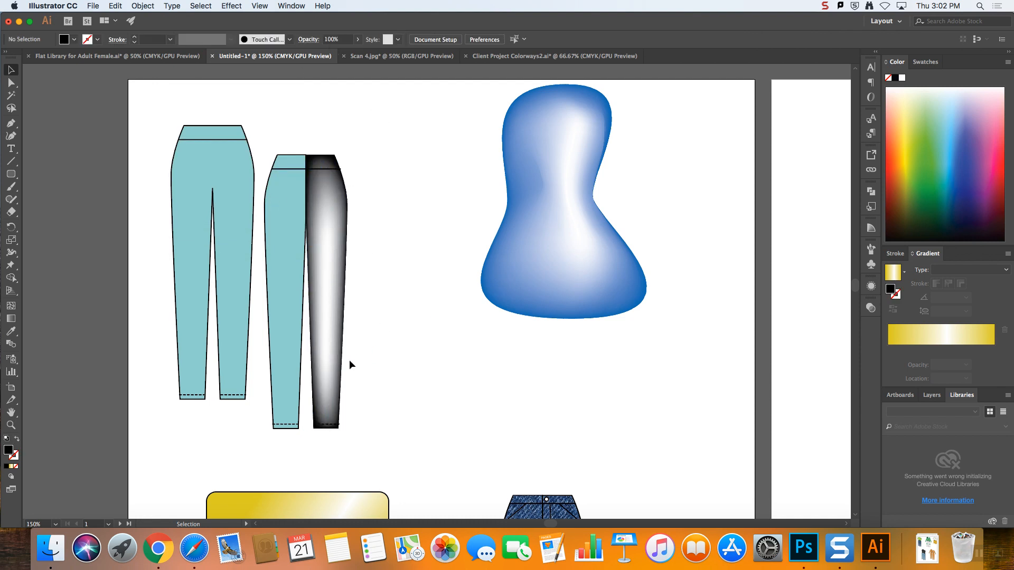
- Paste the copied leg piece in front of the black mesh and fill it with the blue denim pattern swatch
click(115, 5)
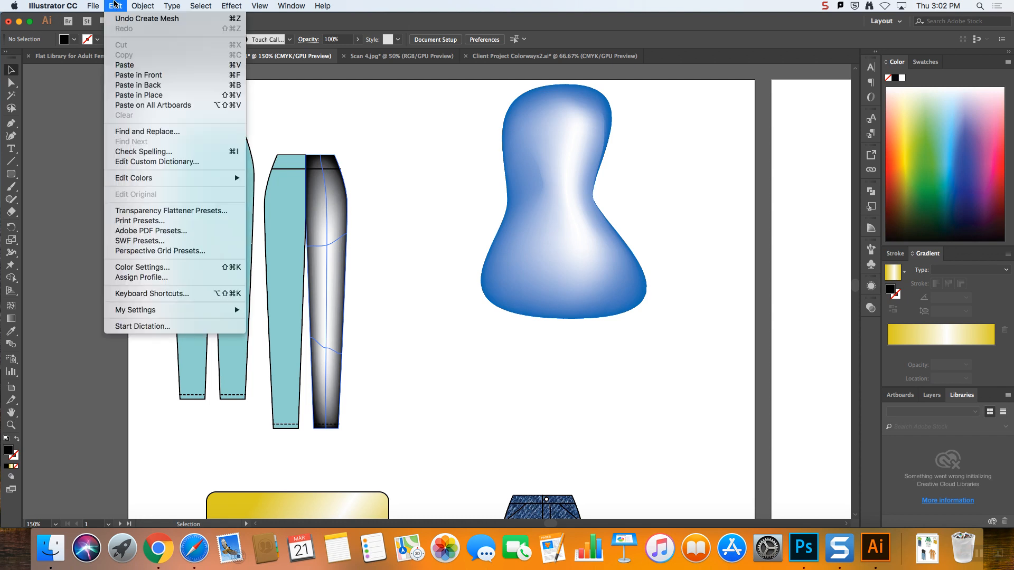
mouse_move(143, 4)
click(141, 75)
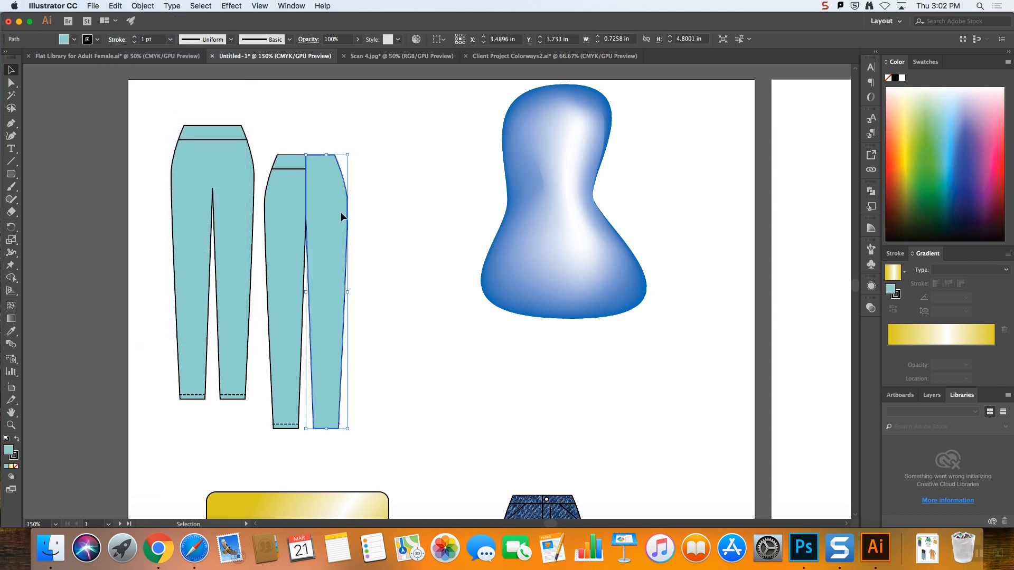
click(933, 62)
click(889, 117)
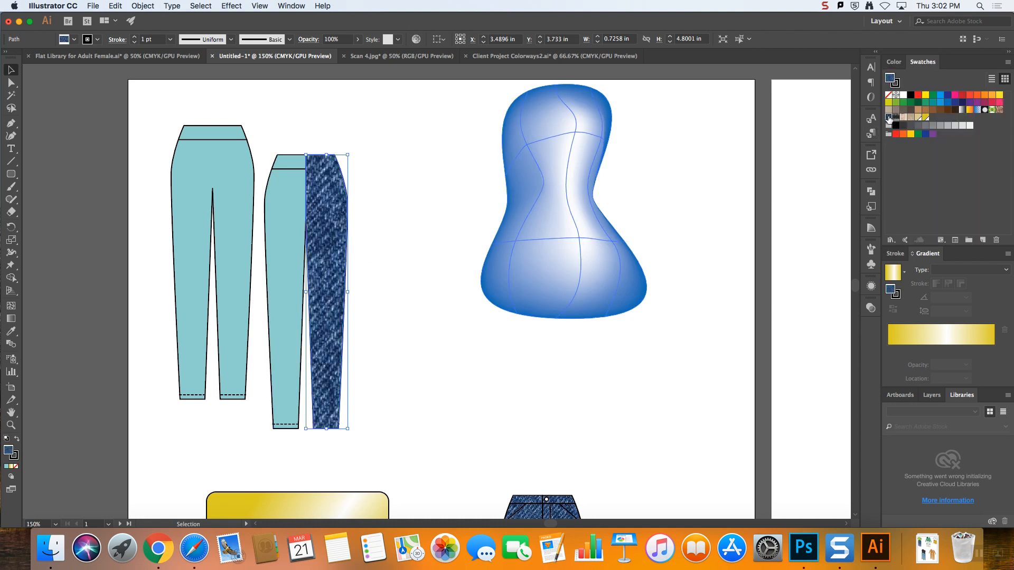
- Scale the leg's denim pattern uniformly to 50%, transforming patterns only and not the object
right_click(323, 209)
mouse_move(400, 367)
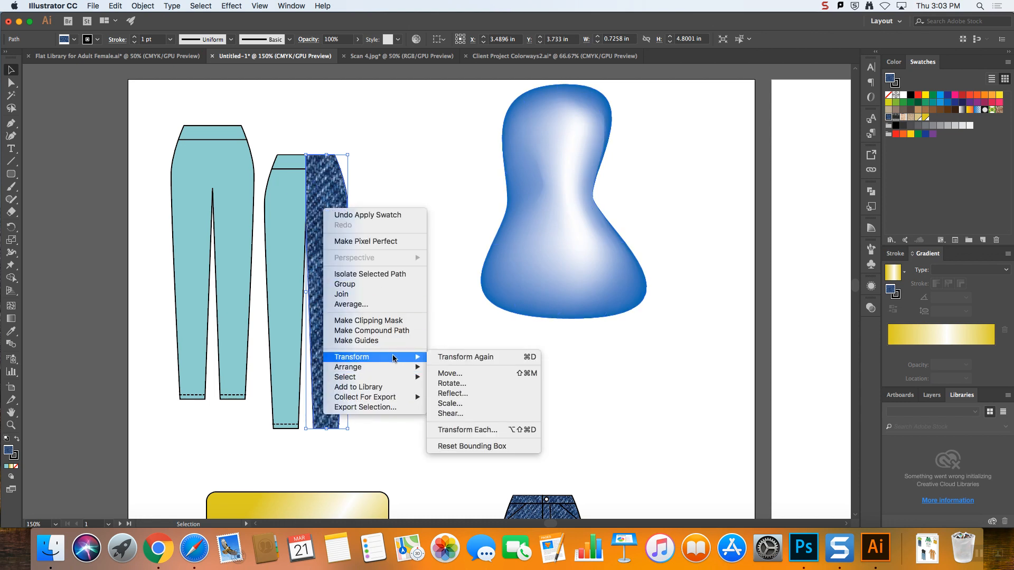
click(472, 404)
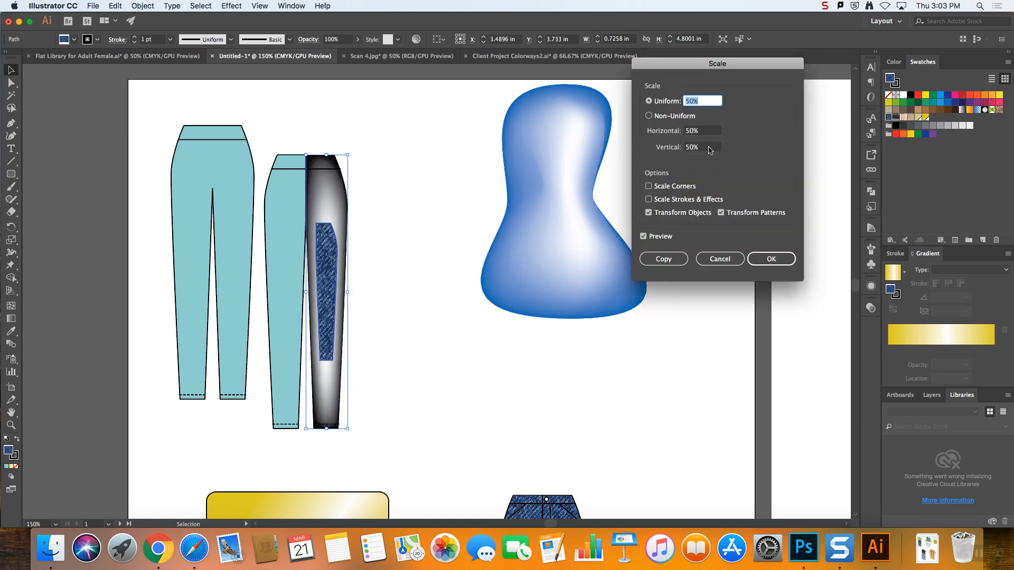
click(660, 214)
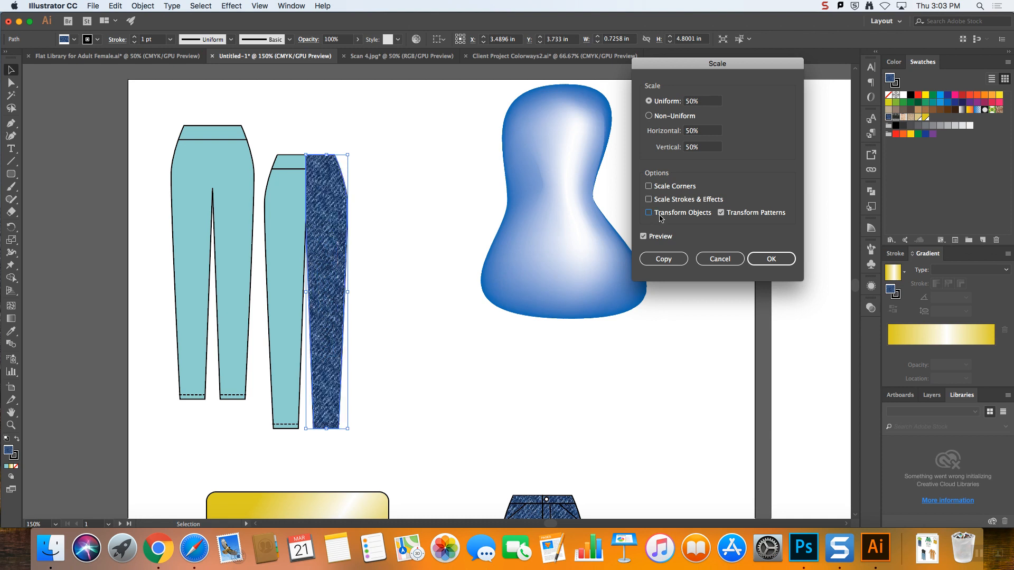
click(774, 259)
- Set the denim leg piece's blending mode to Multiply over the black mesh
scroll(796, 262, right, 1)
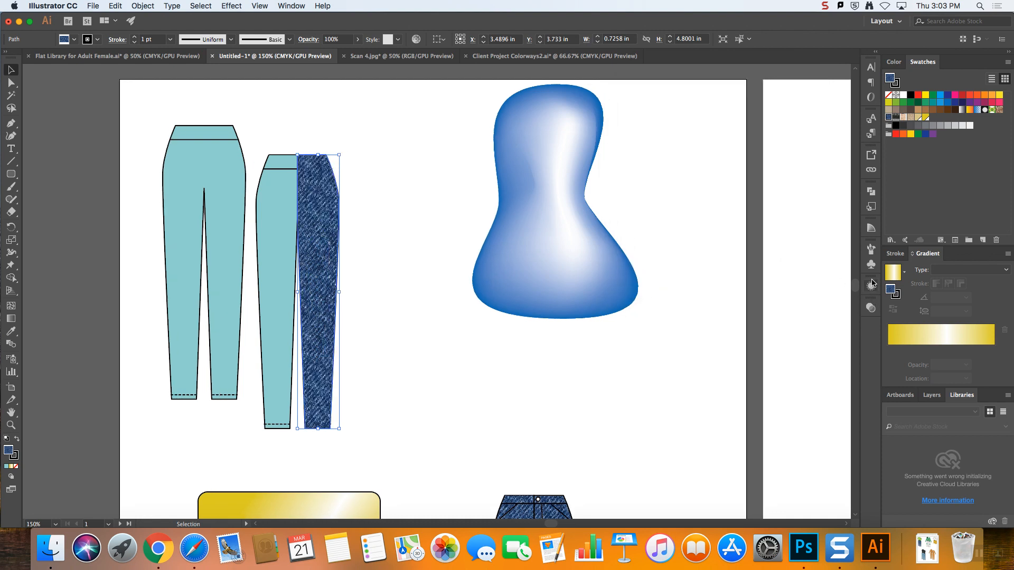
click(871, 309)
click(783, 319)
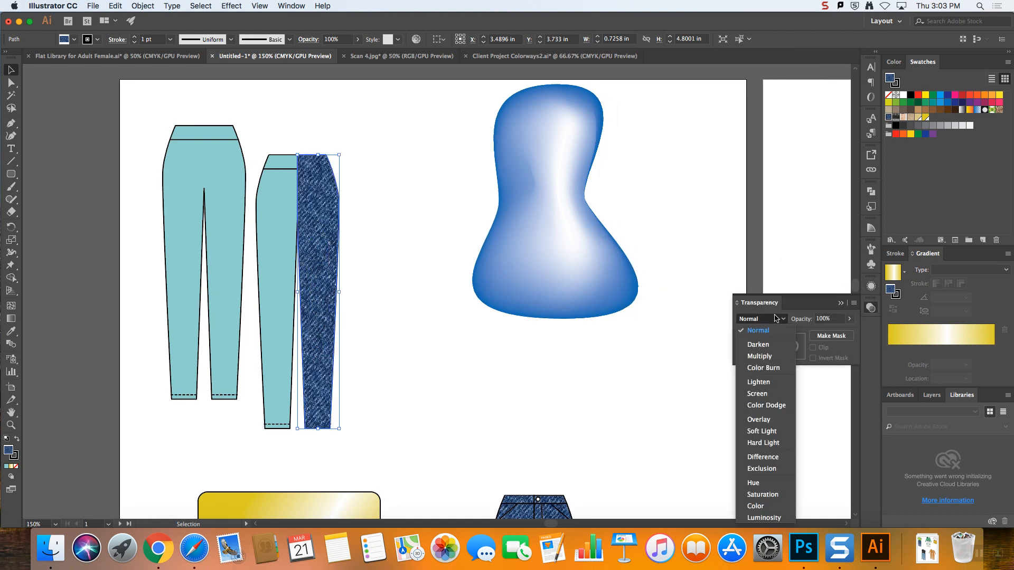
click(760, 346)
click(433, 213)
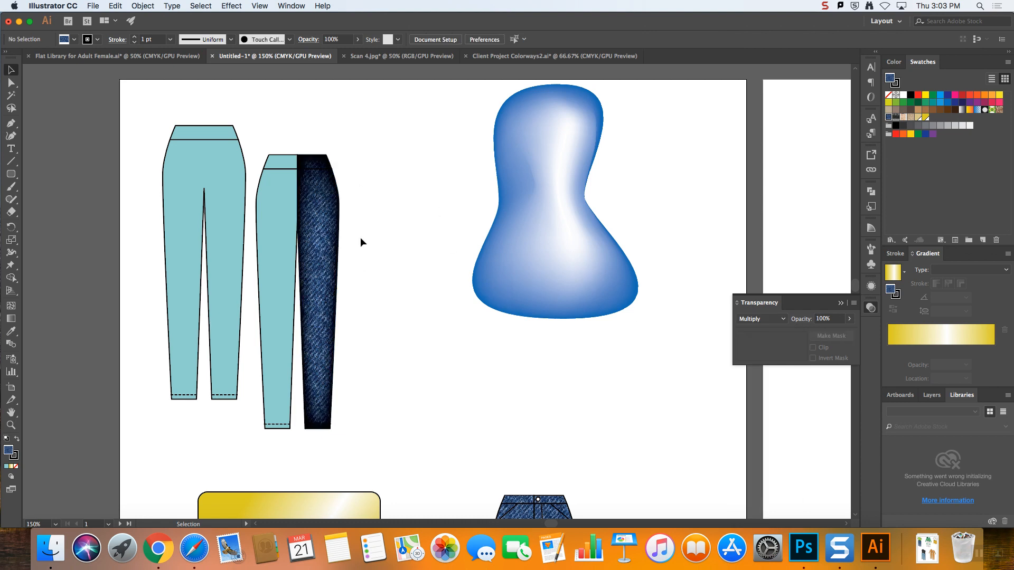
- Fill the second pants' left leg piece with dark gray
click(284, 229)
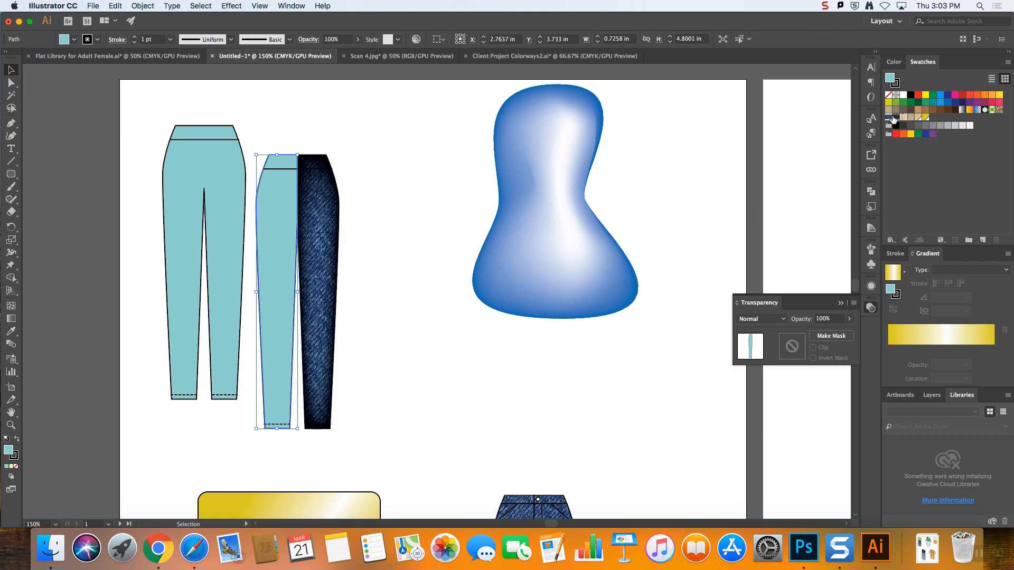
click(925, 126)
click(918, 125)
click(387, 207)
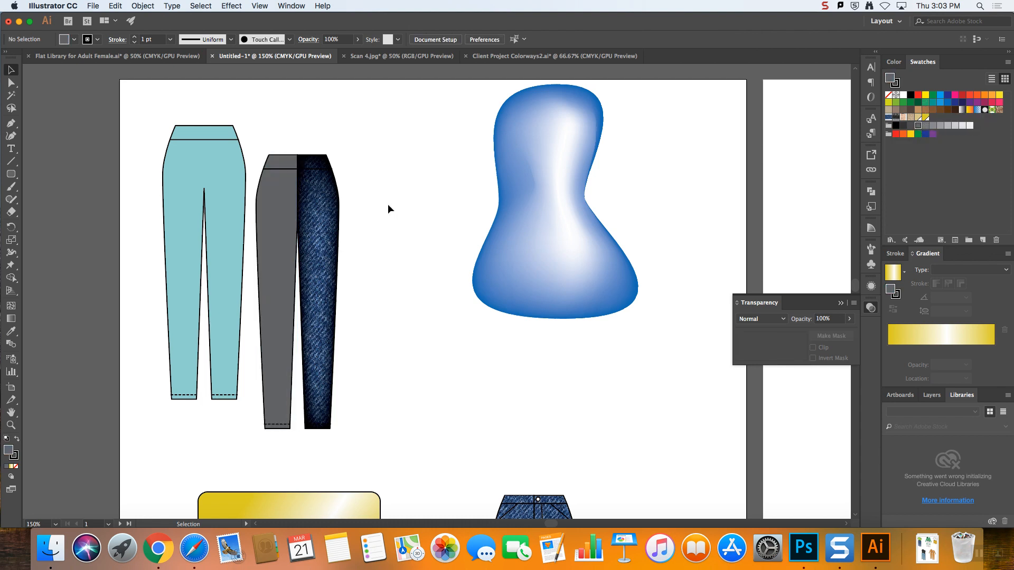
- Create a gradient mesh on the dark gray left leg with 3 rows, 2 columns, To Center appearance and 100% highlight
click(278, 219)
scroll(283, 221, right, 1)
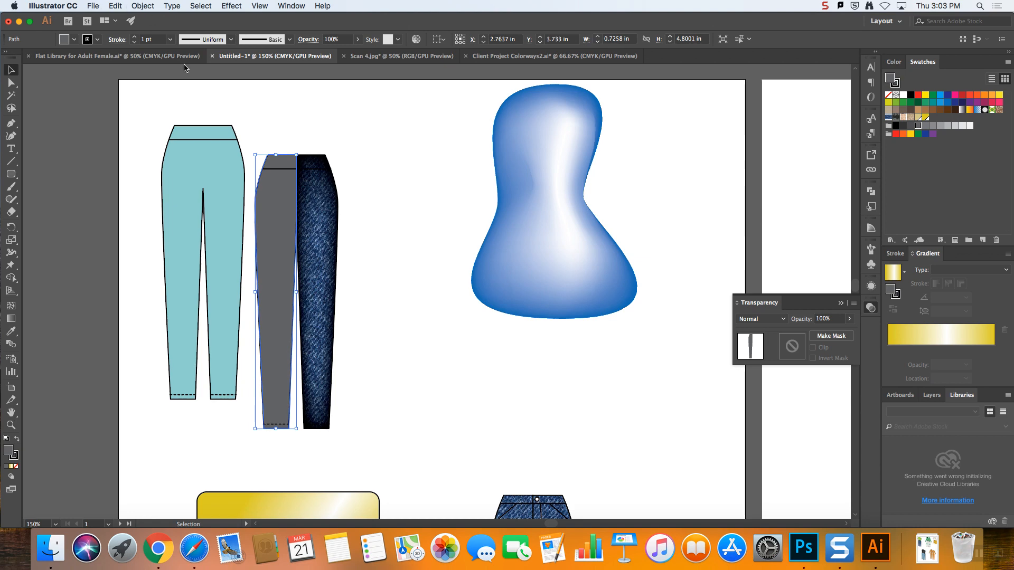
click(113, 6)
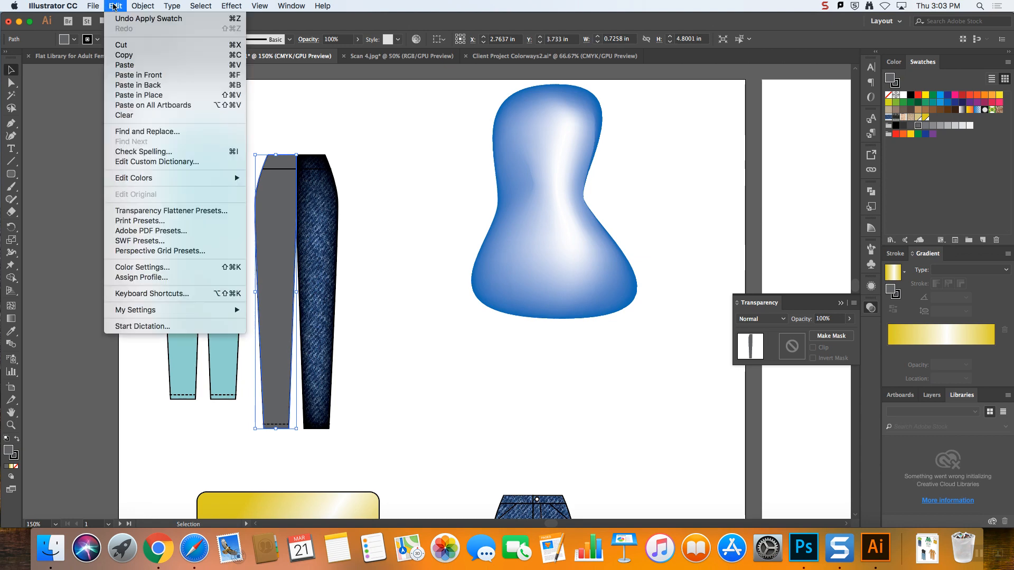
mouse_move(139, 5)
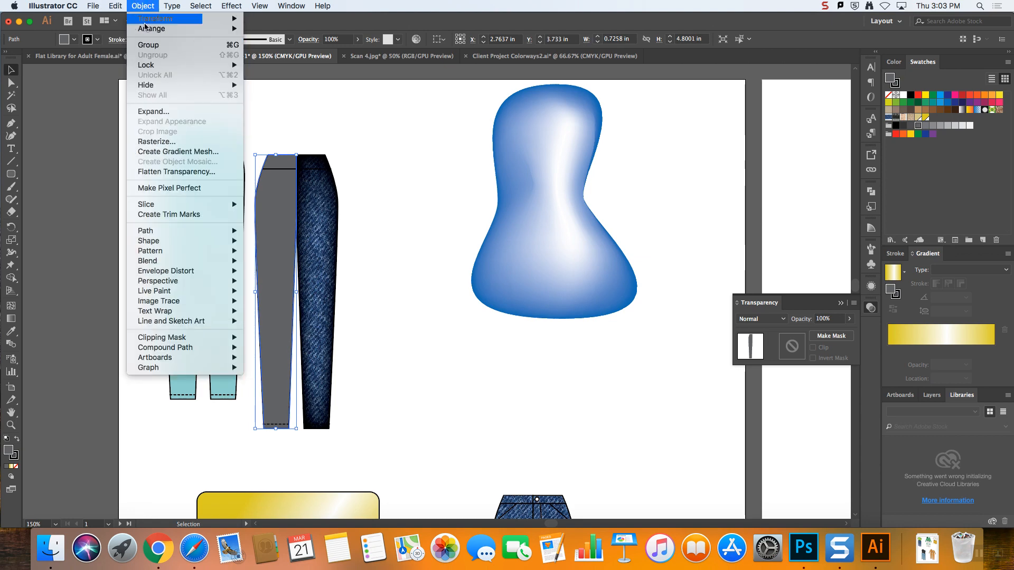
click(176, 152)
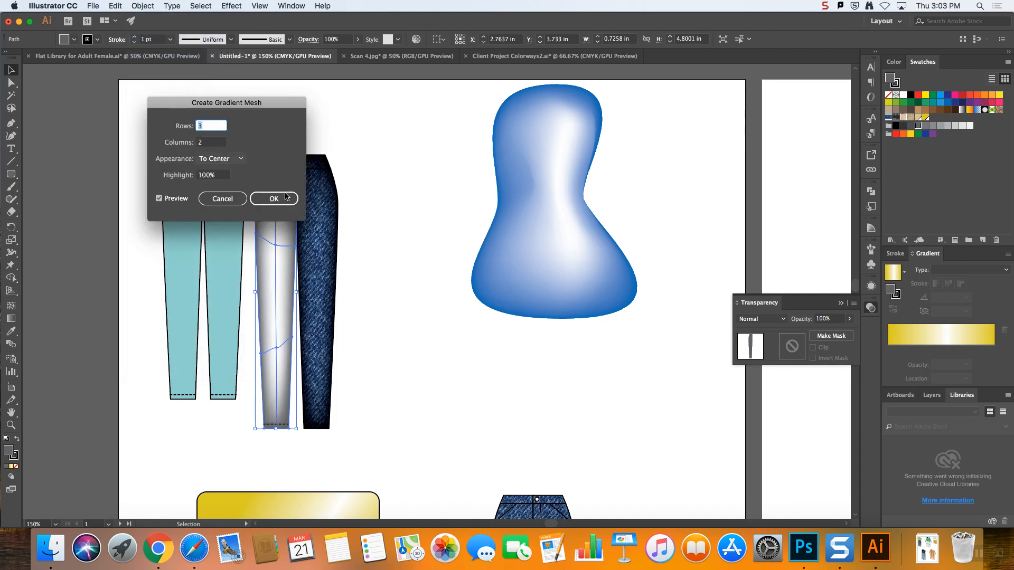
click(270, 198)
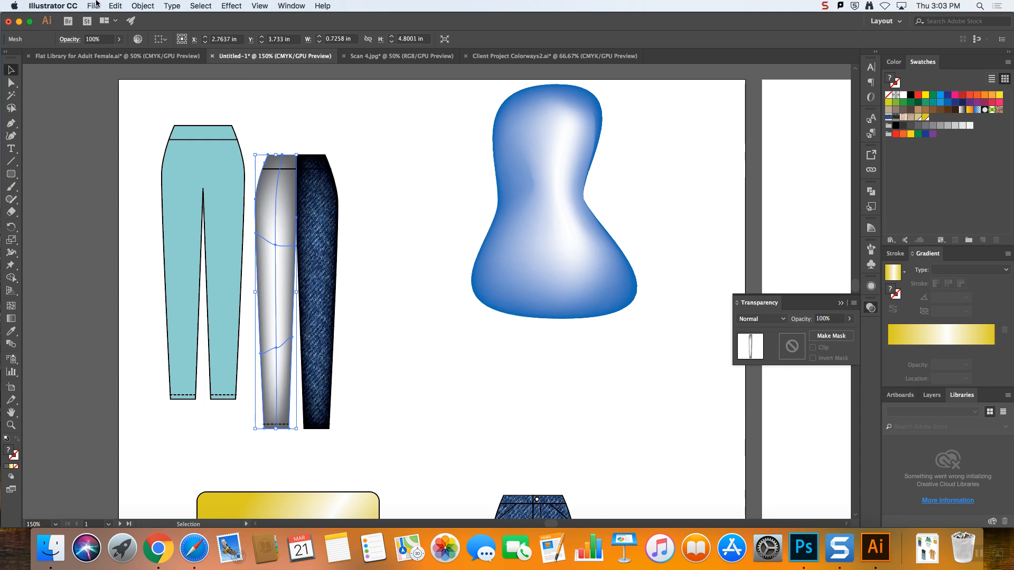
- Paste the leg copy in front of the mesh, fill it with the blue denim pattern and set its blending mode to Multiply
click(115, 6)
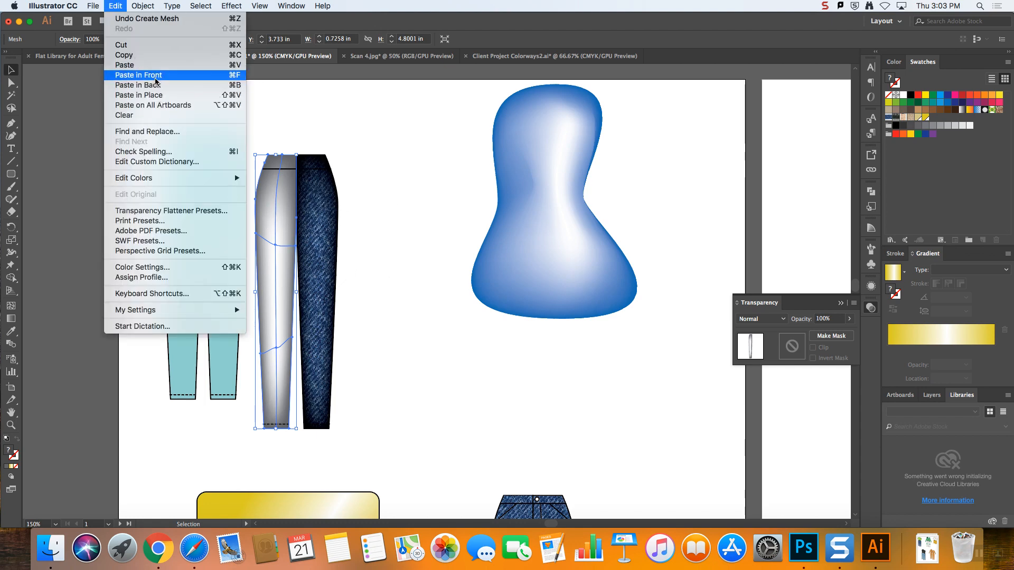
click(138, 75)
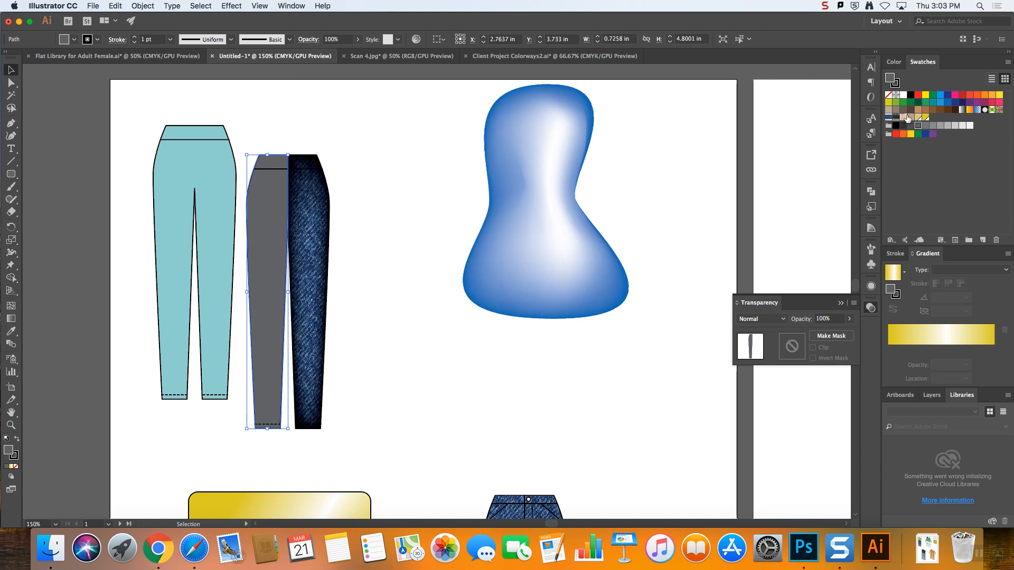
click(889, 118)
click(767, 319)
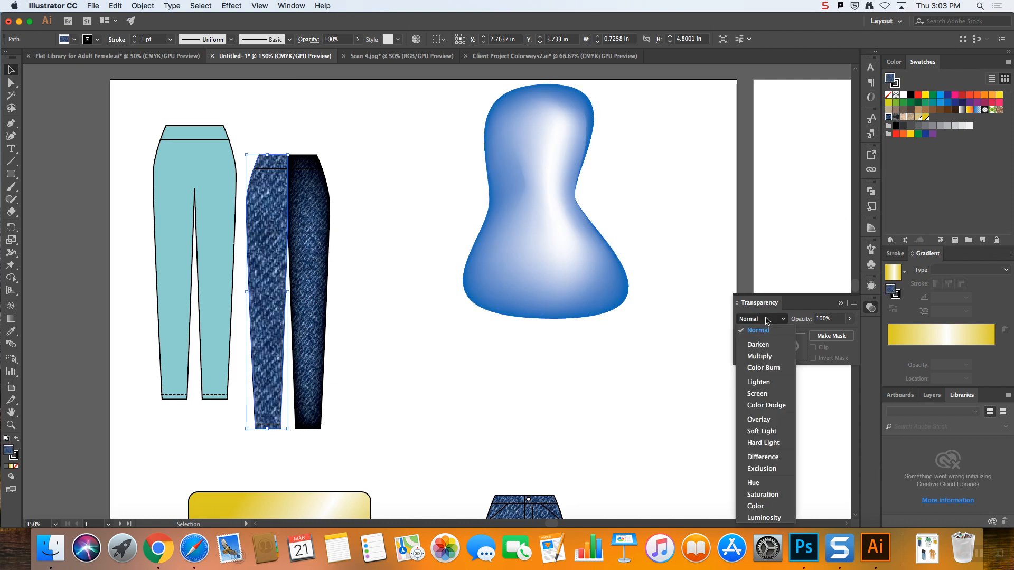
click(767, 360)
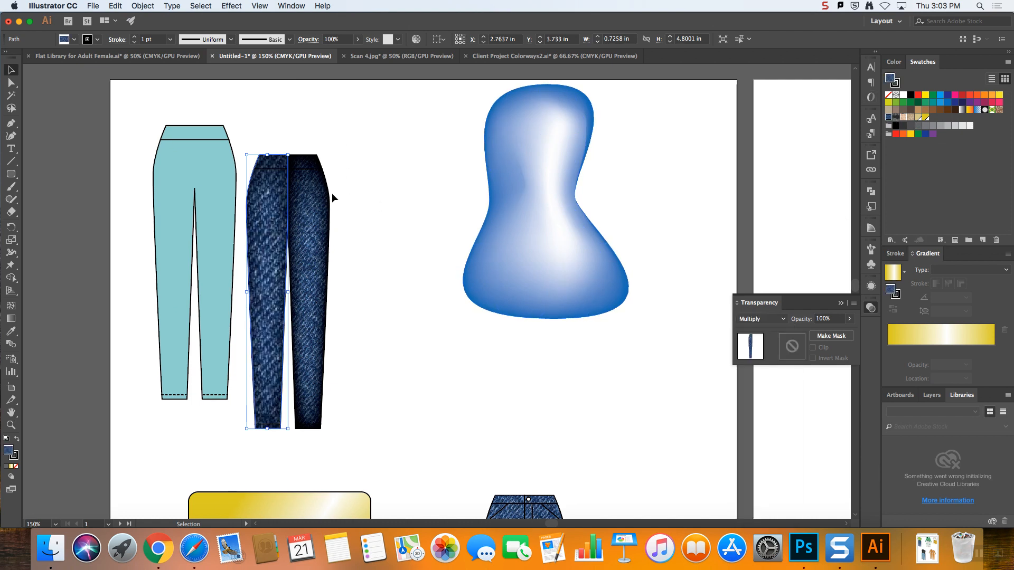
- Scale the left leg's denim pattern uniformly to 50%, transforming patterns only and not the object
right_click(285, 209)
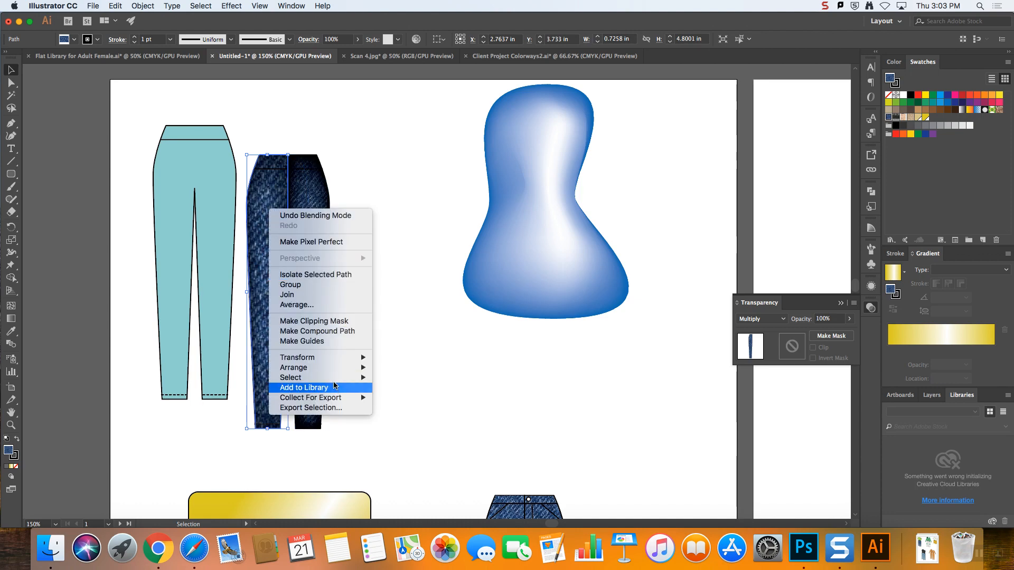
mouse_move(333, 369)
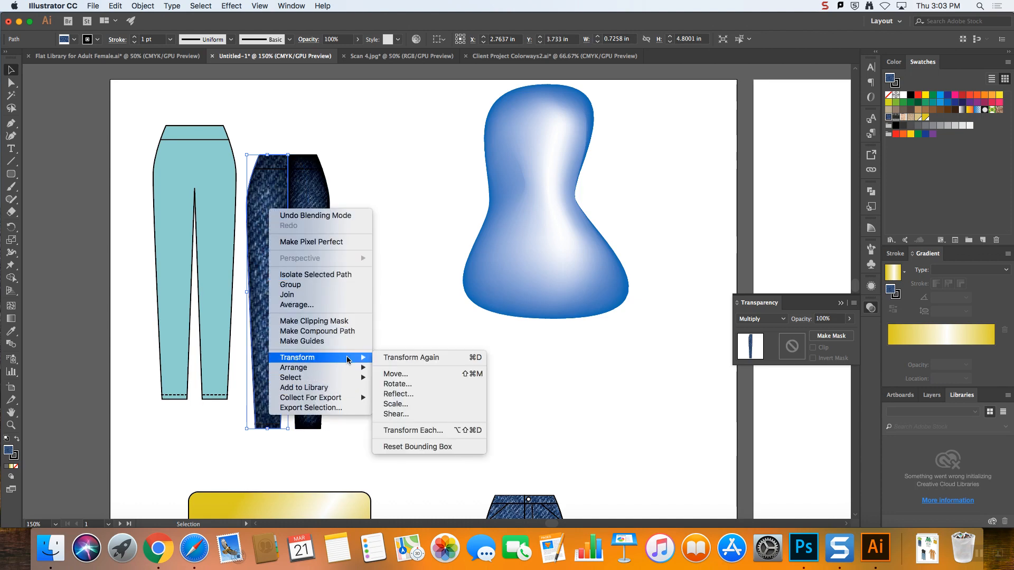
click(423, 405)
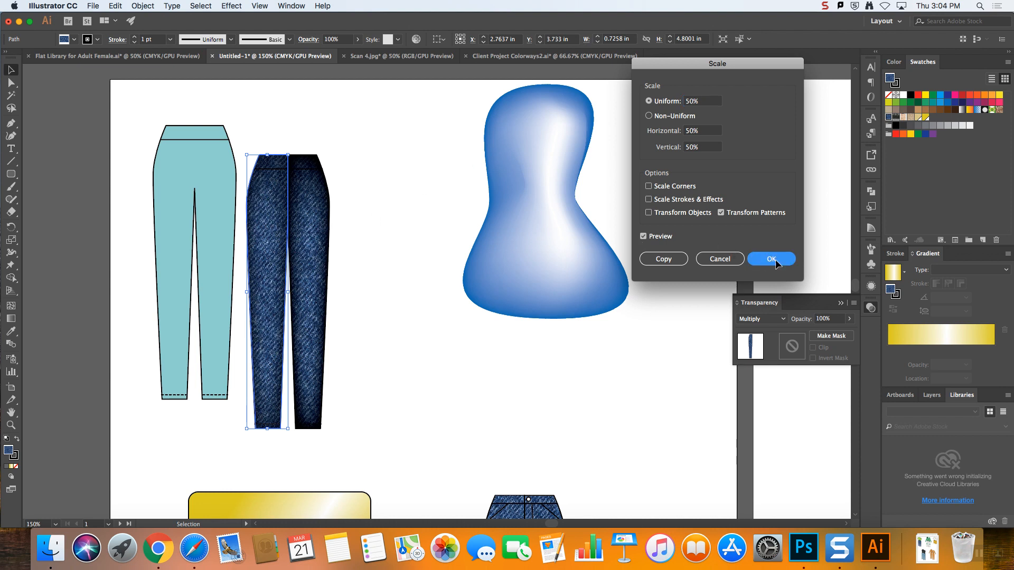
click(771, 259)
click(382, 207)
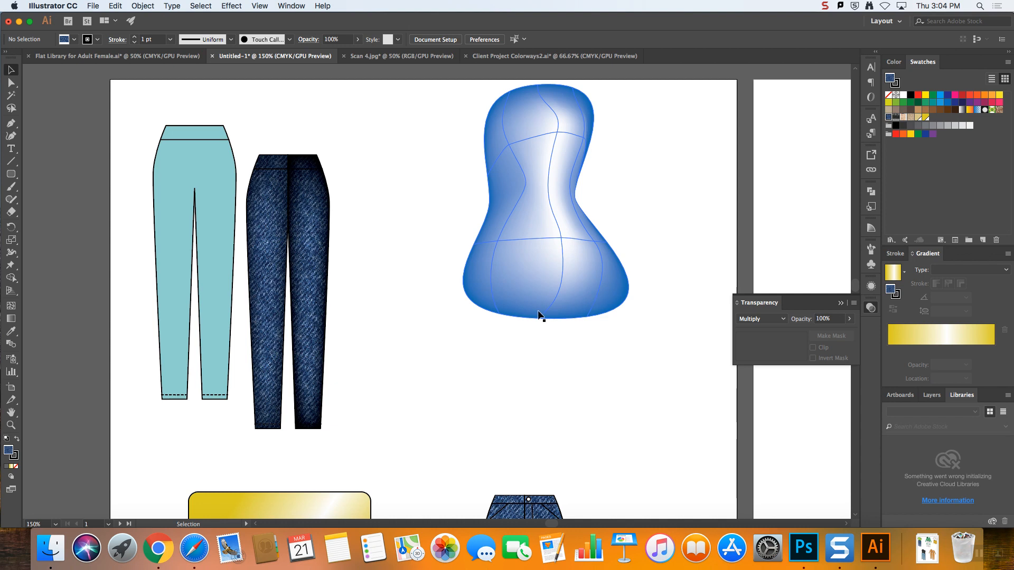
- Close the Transparency settings and show the hidden Croqui layer and Layer 3 on the second artboard
key(a)
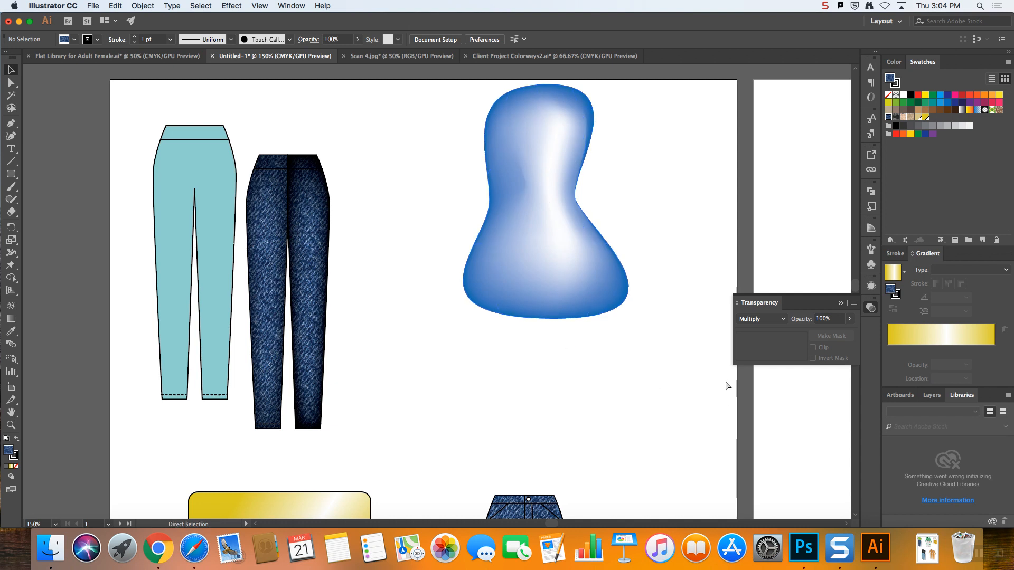
key(super+minus)
key(super+minus)
key(v)
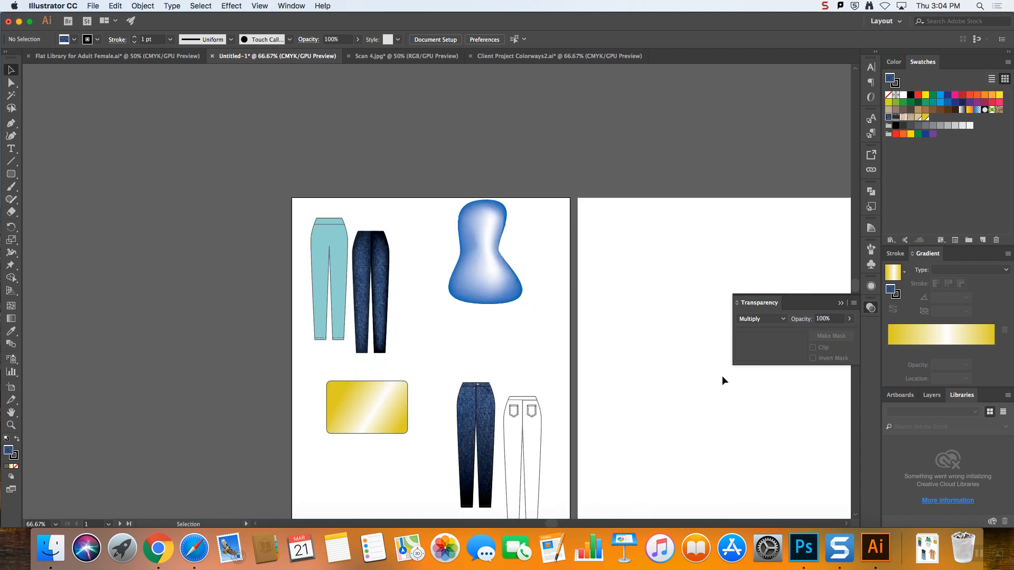
click(840, 305)
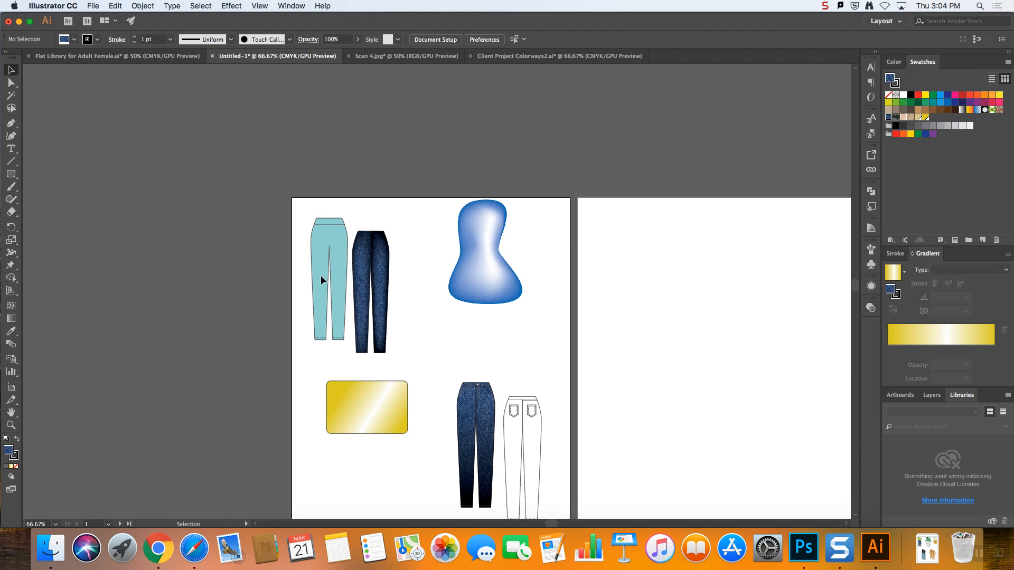
drag(553, 523, 563, 524)
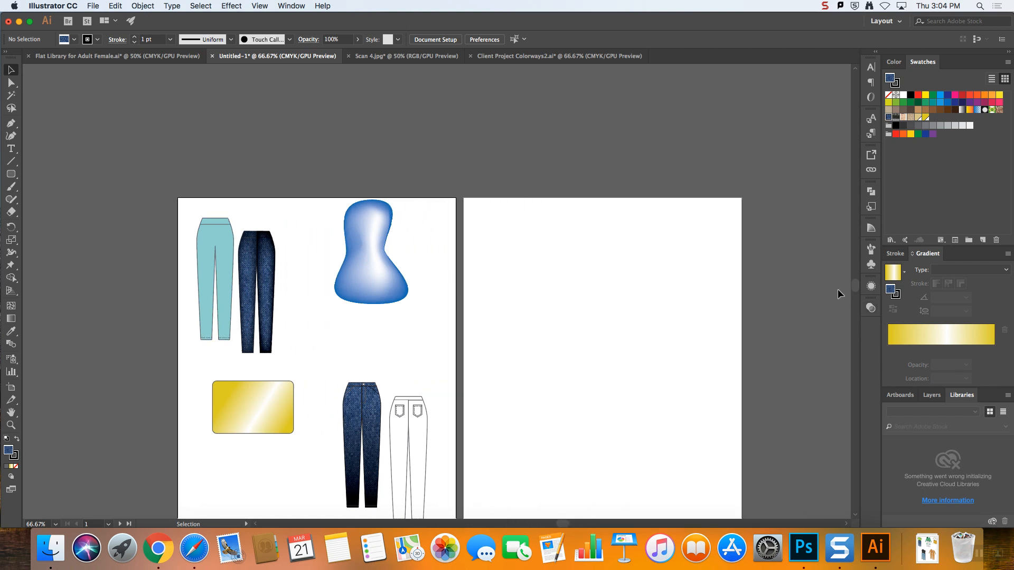
scroll(848, 285, right, 2)
scroll(851, 290, down, 3)
scroll(854, 295, down, 1)
scroll(866, 317, up, 1)
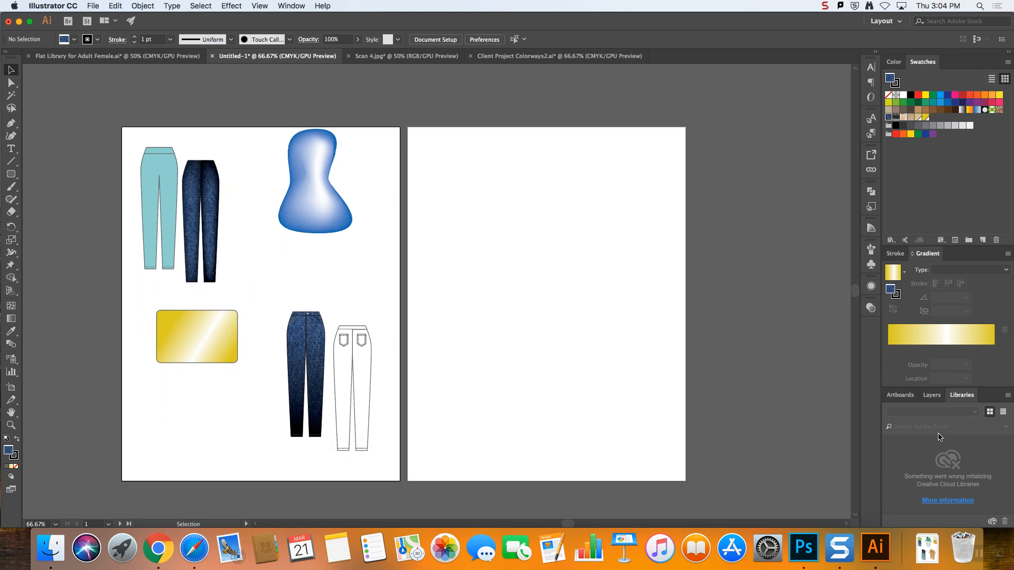
click(932, 395)
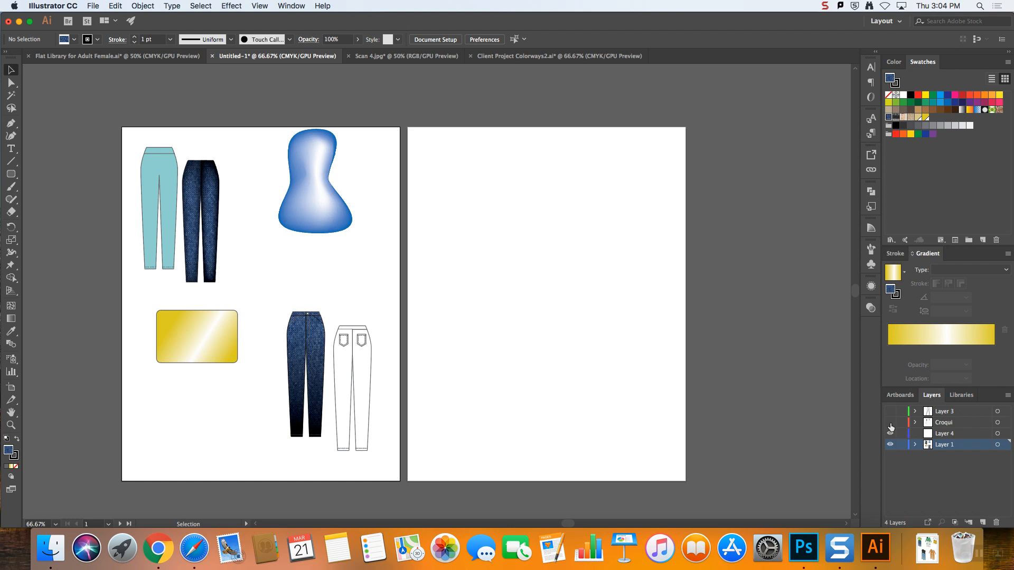
click(890, 422)
click(890, 412)
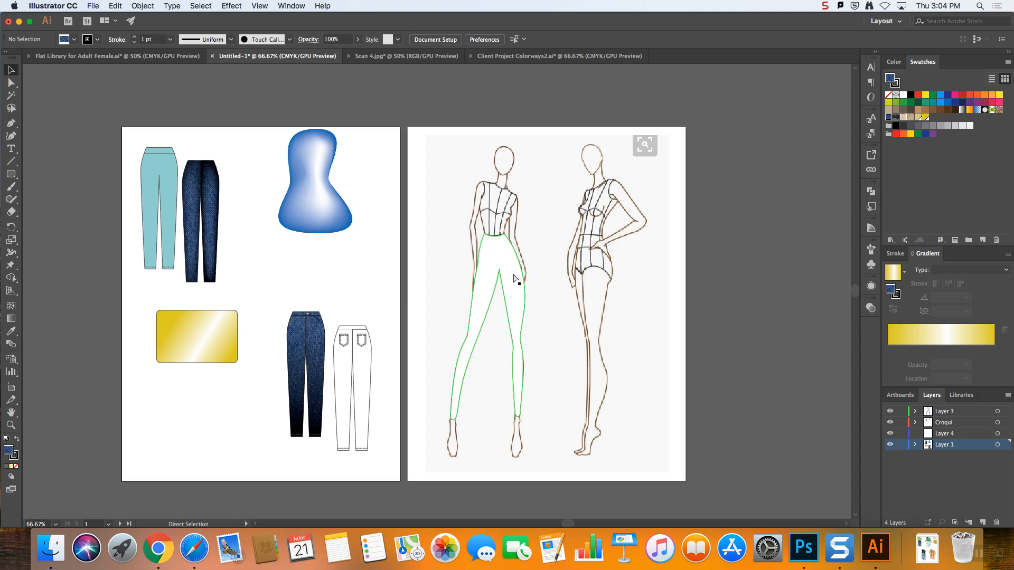
- Lock the Croqui layer and select the pants shape on the front-view figure, with the Pathfinder options open
key(super+equal)
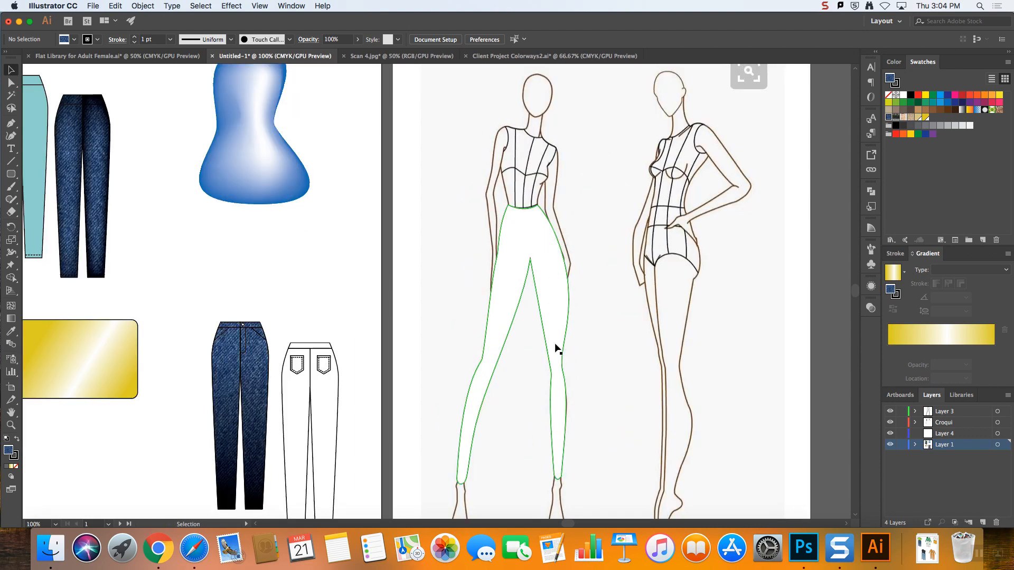
click(557, 287)
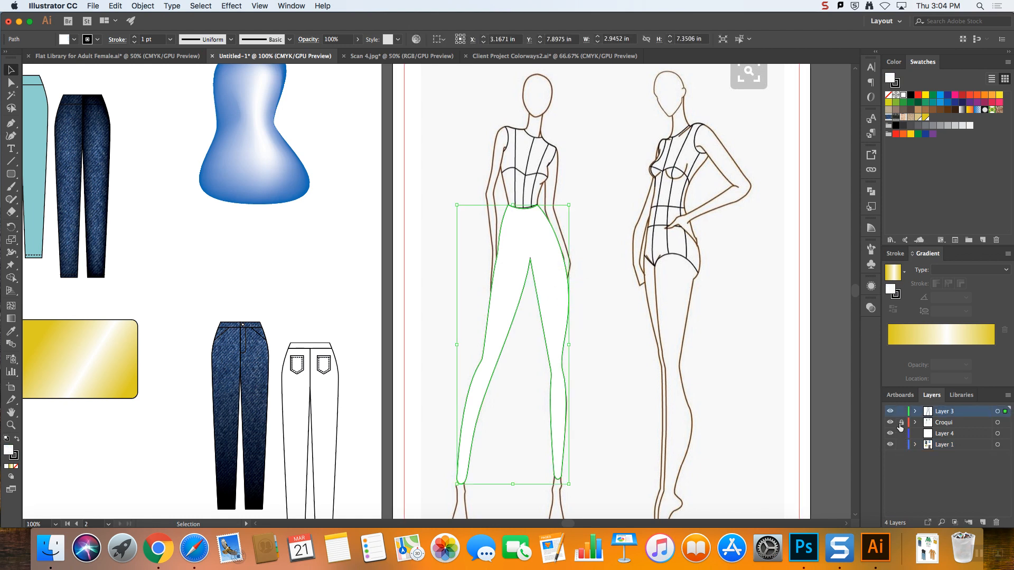
click(536, 148)
click(524, 224)
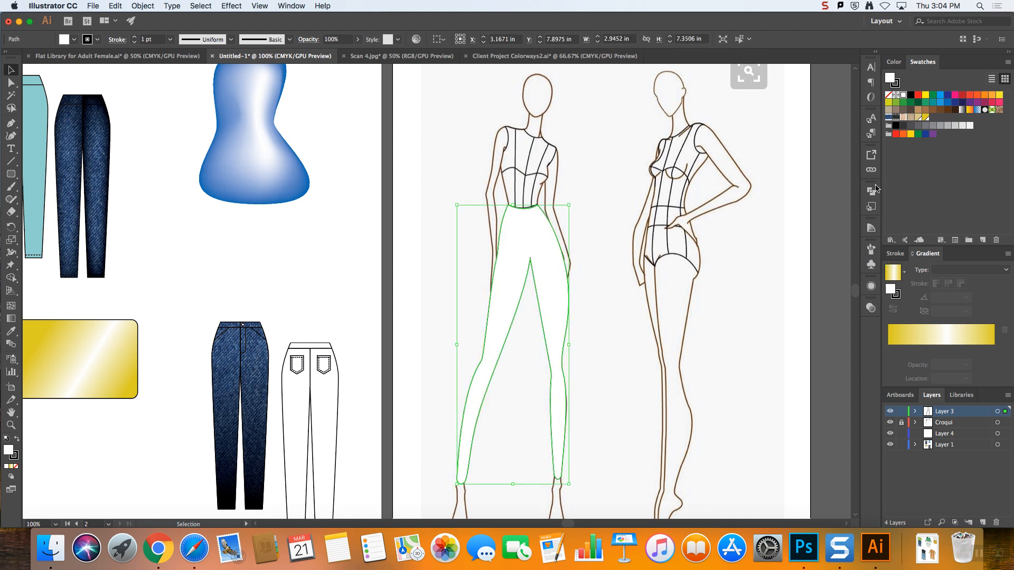
key(p)
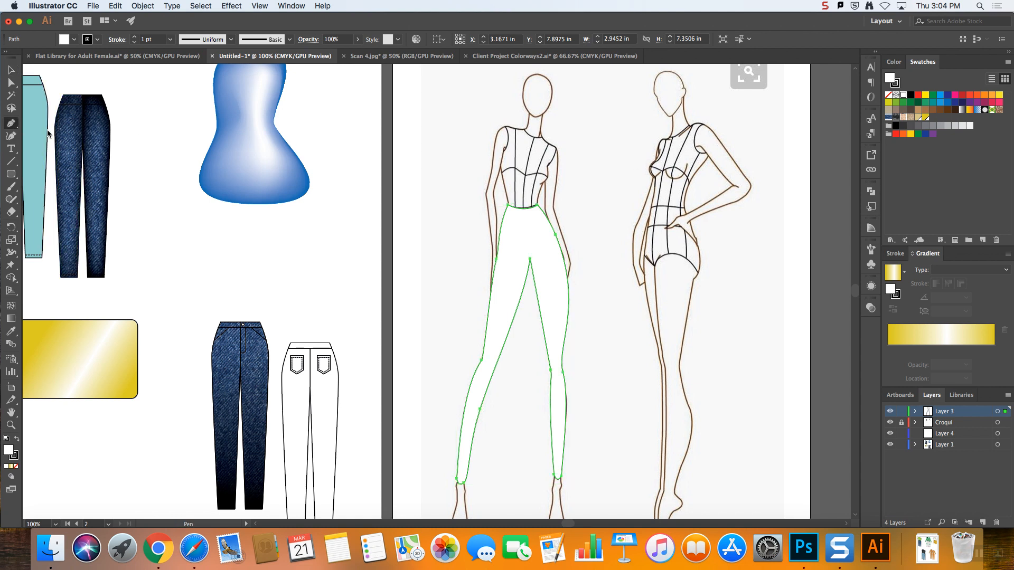
scroll(715, 153, right, 1)
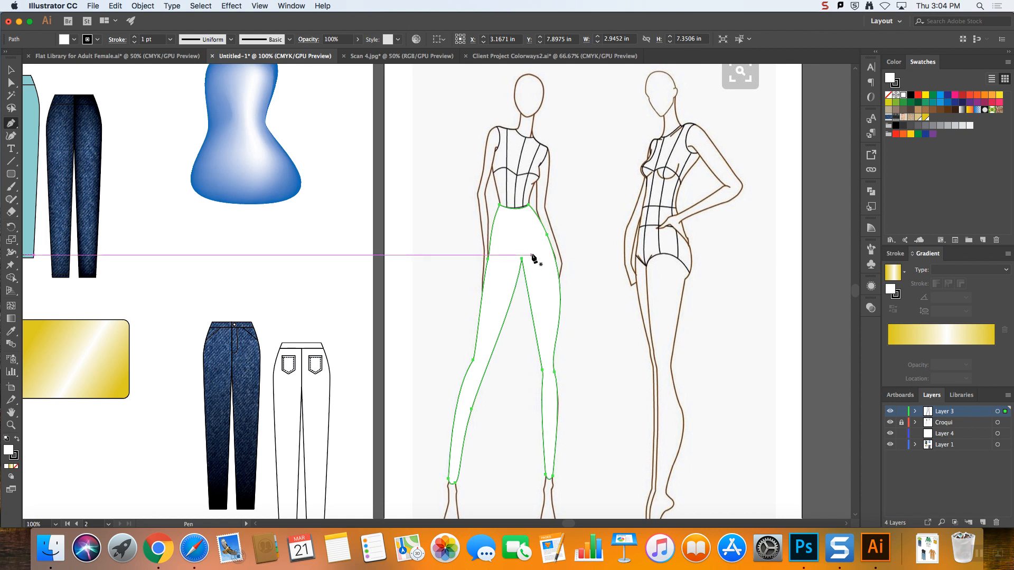
click(871, 194)
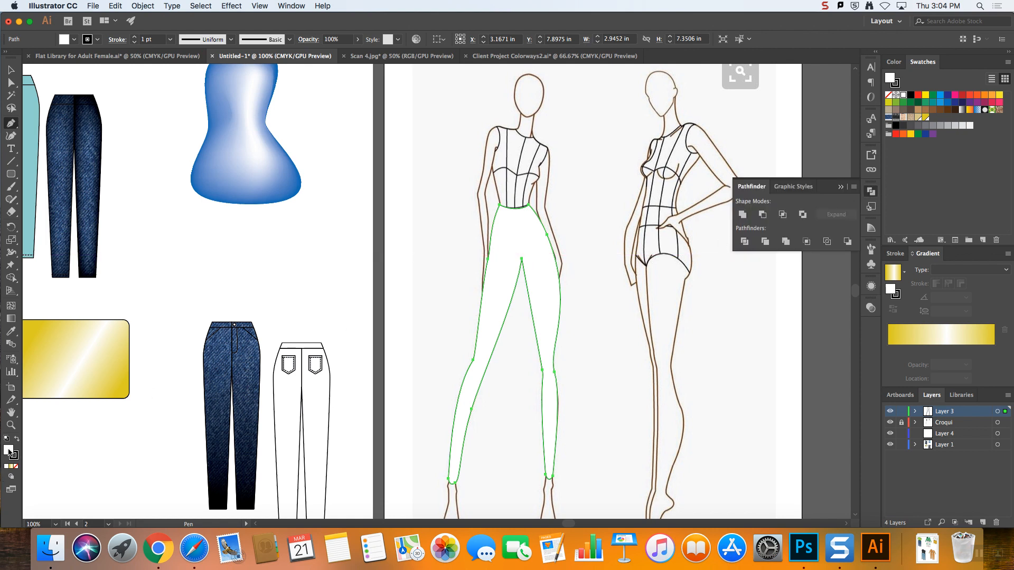
click(15, 467)
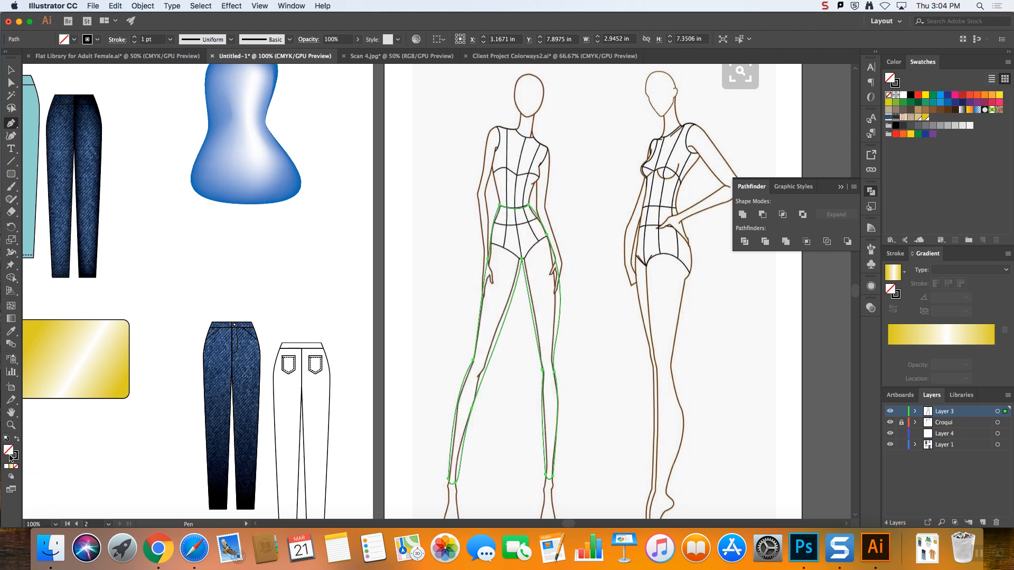
key(super+z)
click(11, 71)
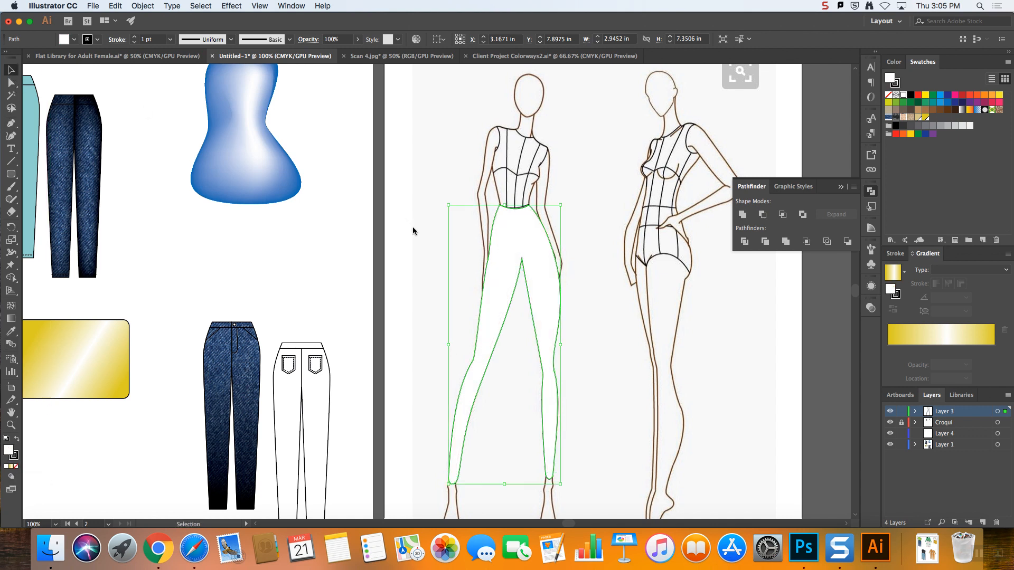
- Draw an unfilled Pen path from beside the figure's head to the center waist, curving to the crotch and ending between the legs
click(413, 227)
click(17, 466)
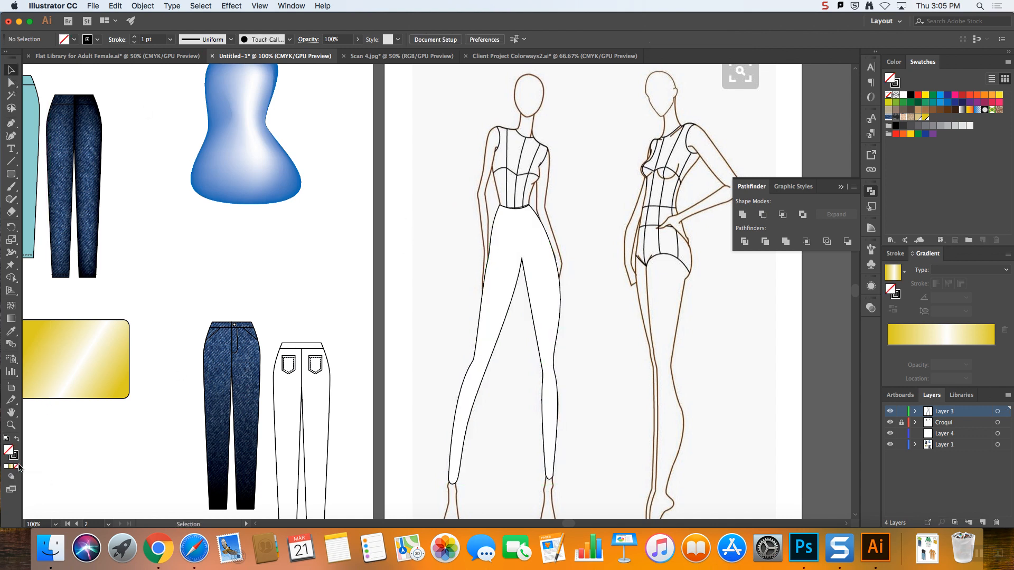
click(10, 124)
drag(611, 90, 614, 103)
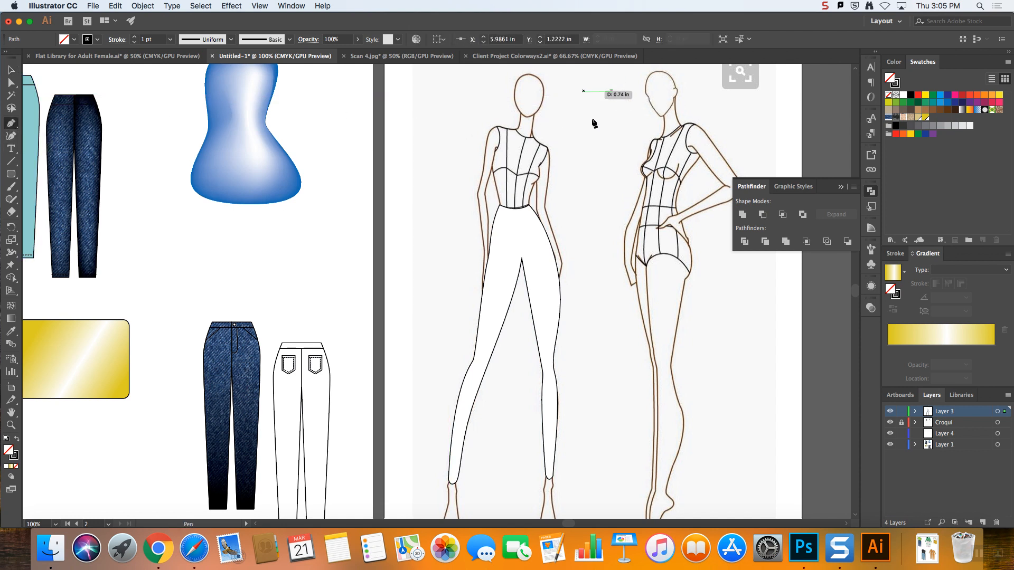
click(517, 209)
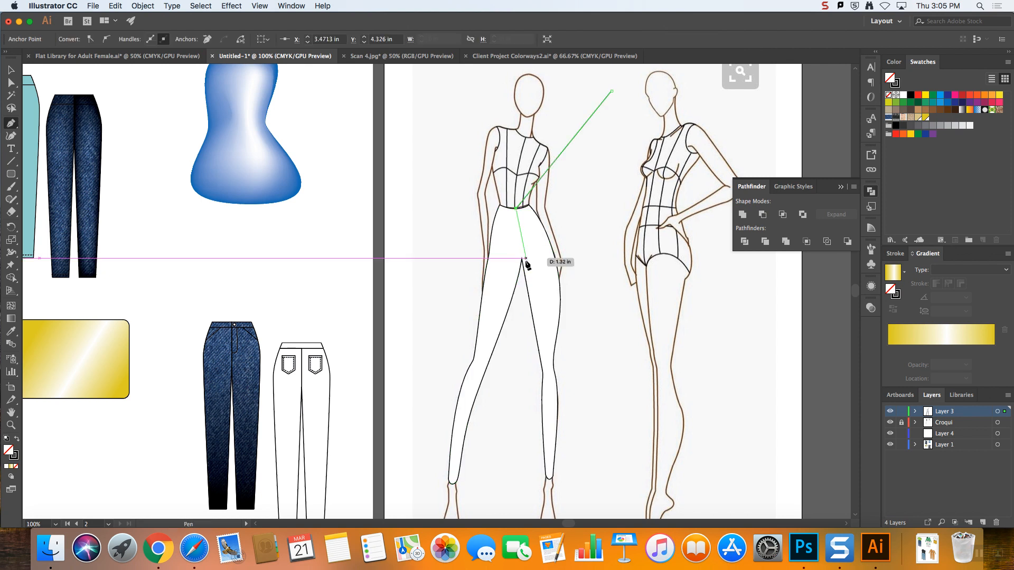
mouse_move(522, 259)
mouse_down()
mouse_move(508, 271)
mouse_move(510, 264)
mouse_up()
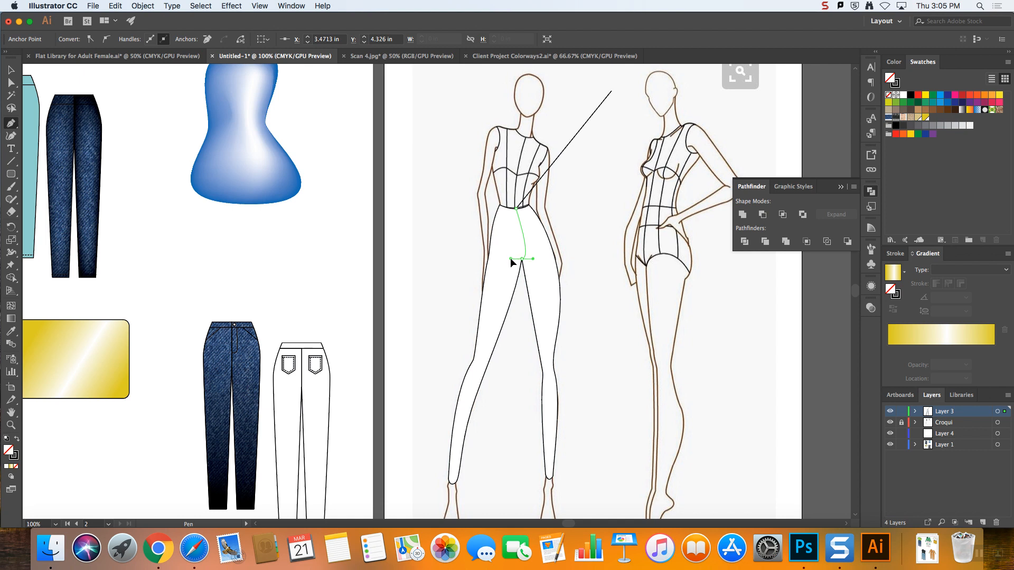
drag(522, 302, 523, 311)
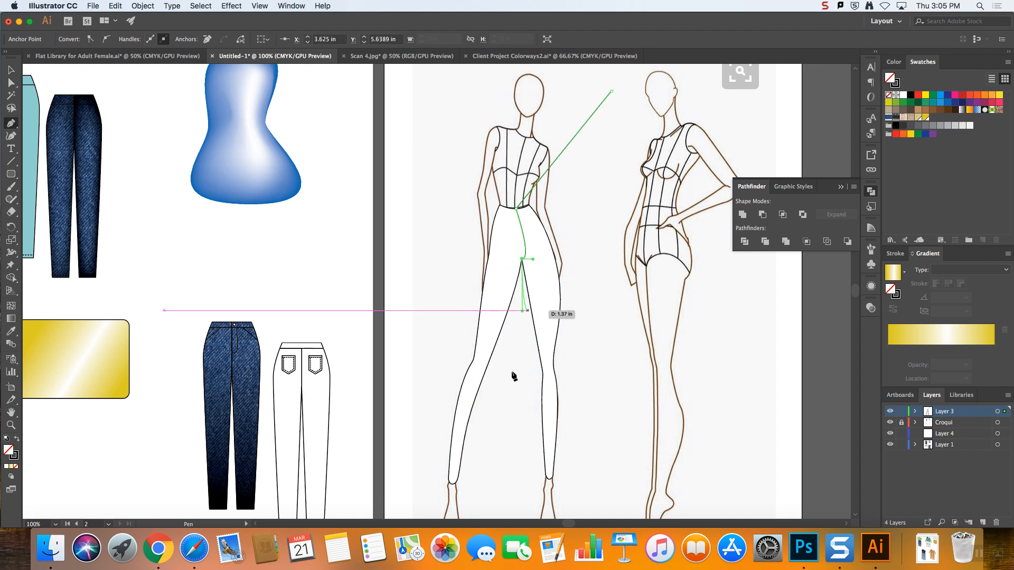
click(501, 472)
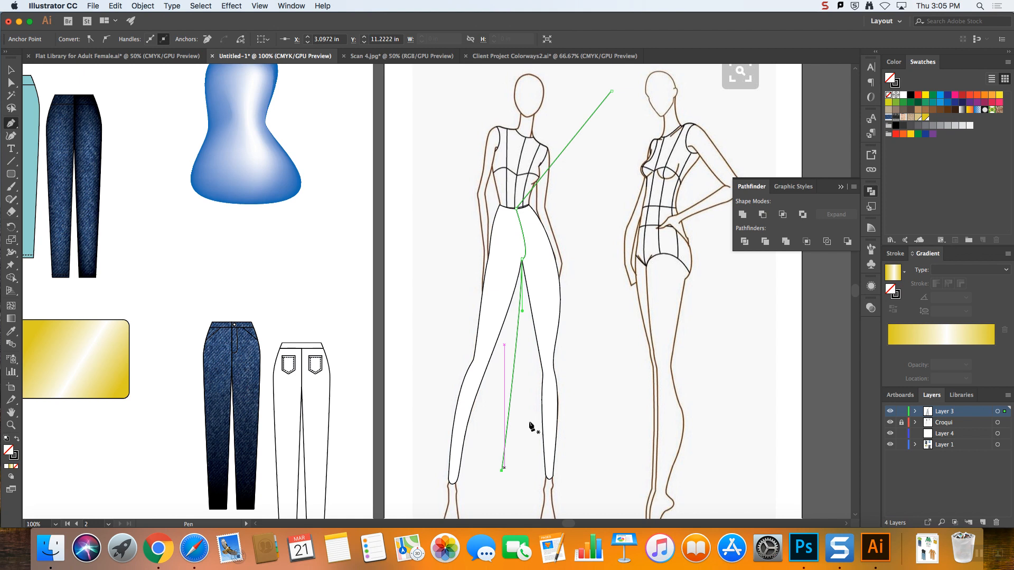
click(12, 71)
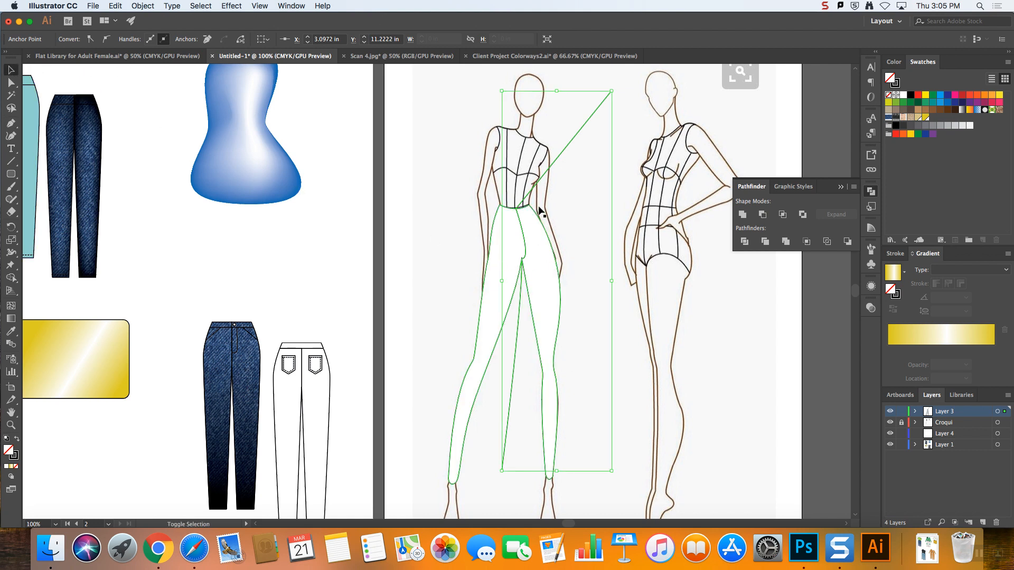
- Divide the front-view figure's pants along the drawn center path and ungroup the resulting pieces
shift+click(532, 287)
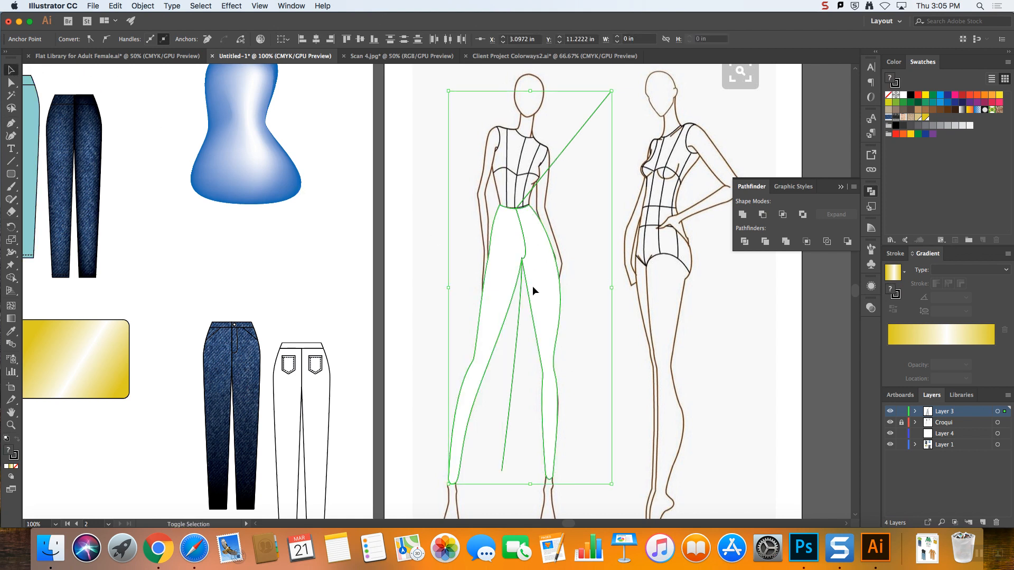
click(745, 243)
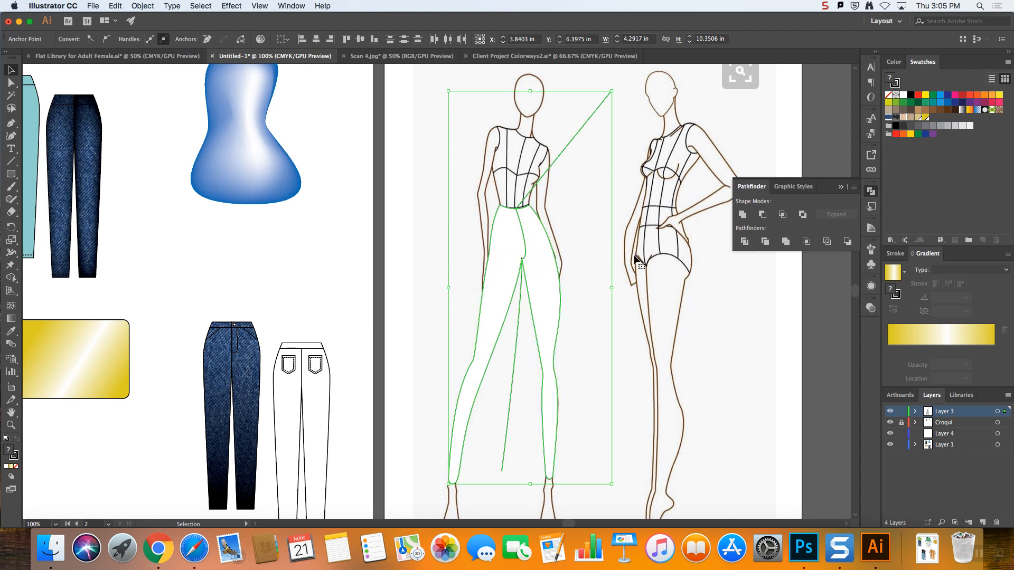
click(575, 219)
click(532, 258)
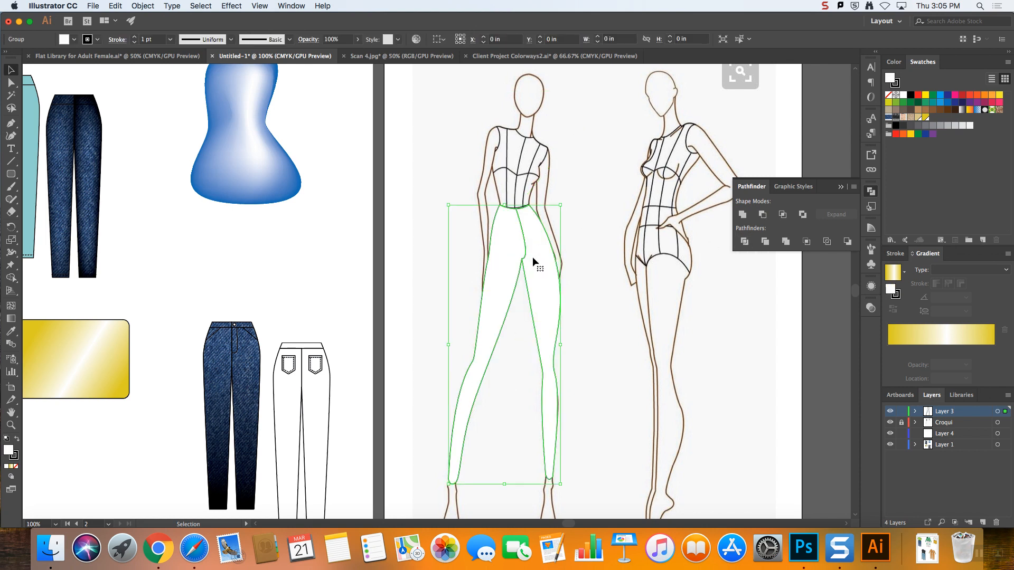
right_click(533, 259)
click(585, 347)
click(614, 216)
- Fill both separated pant legs on the front-view figure with the same medium gray swatch
click(549, 268)
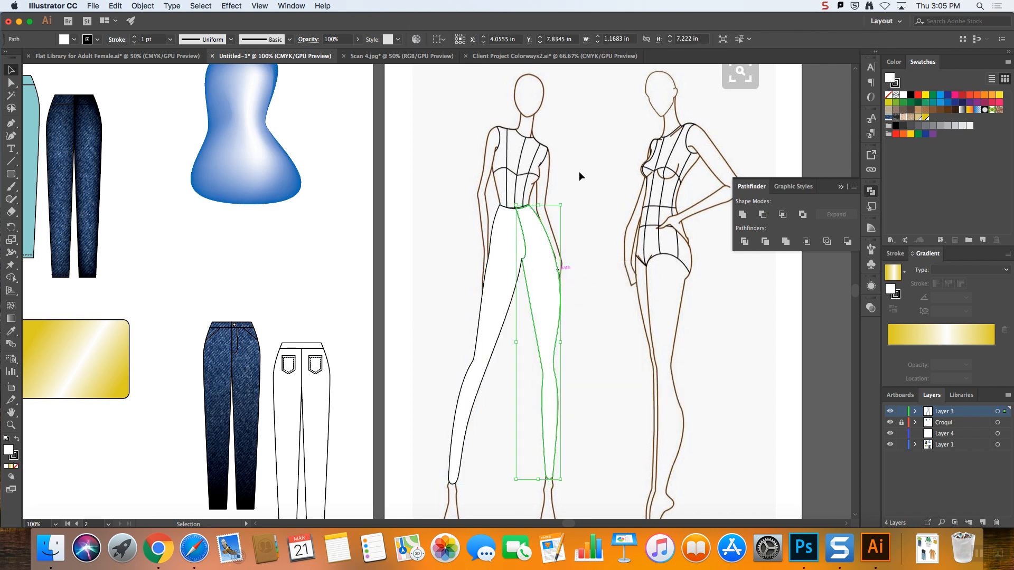
click(136, 6)
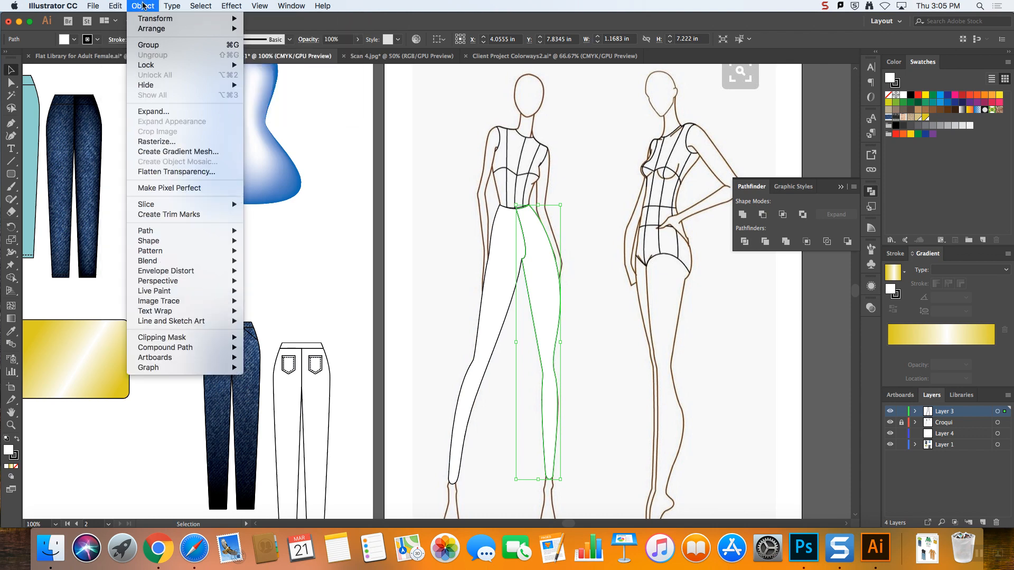
click(609, 285)
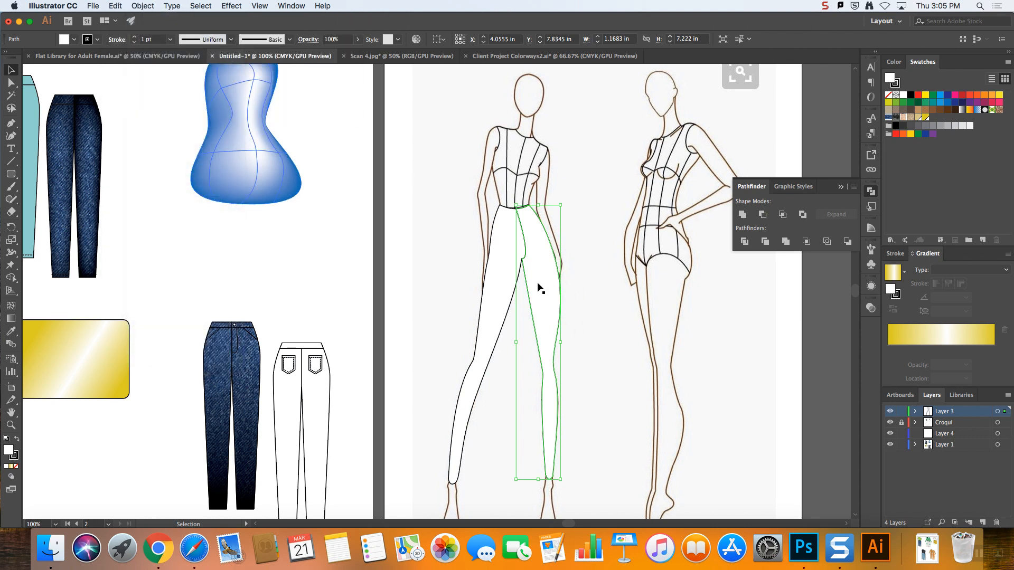
click(932, 126)
click(502, 256)
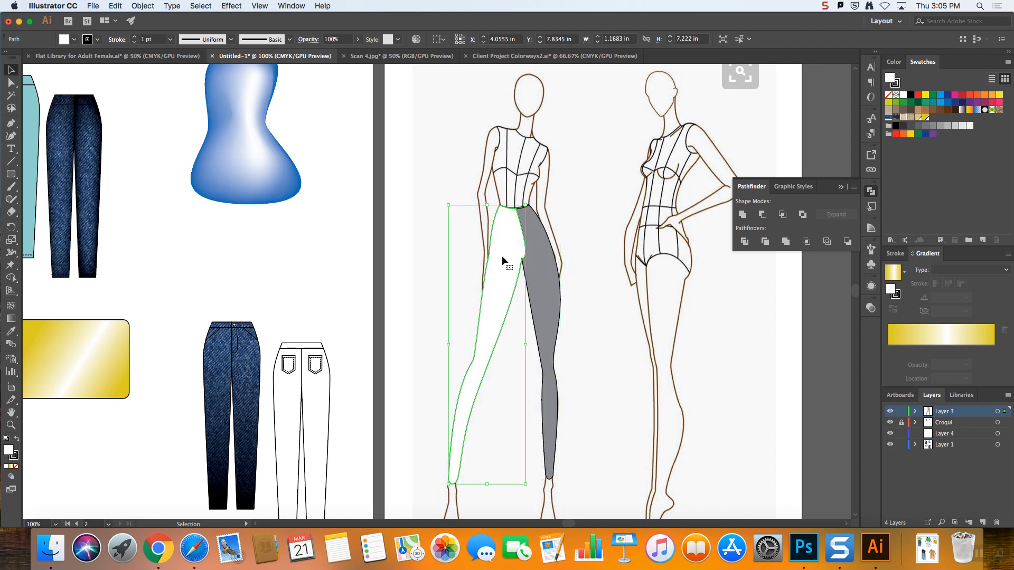
click(932, 126)
click(626, 178)
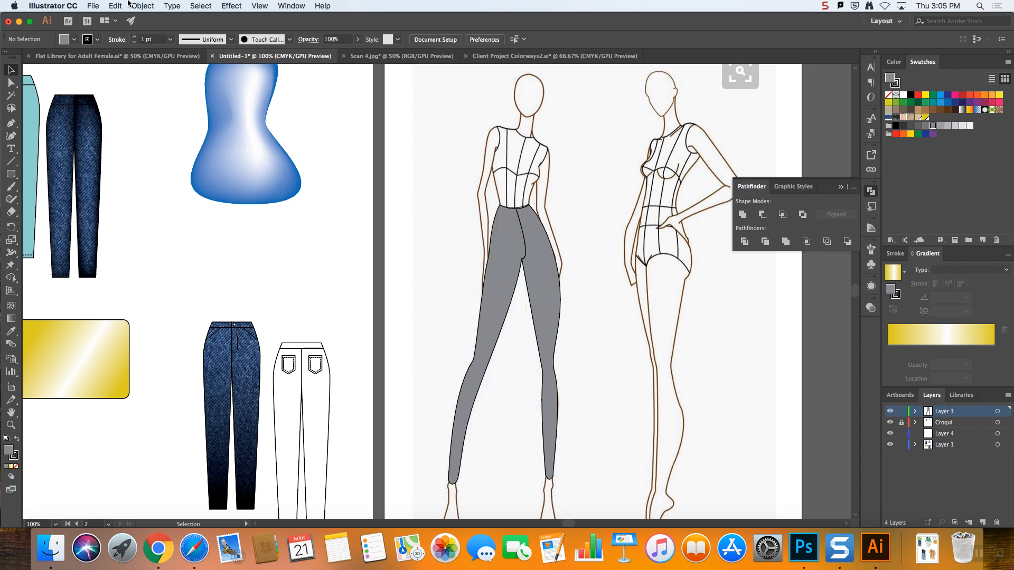
click(525, 232)
click(150, 6)
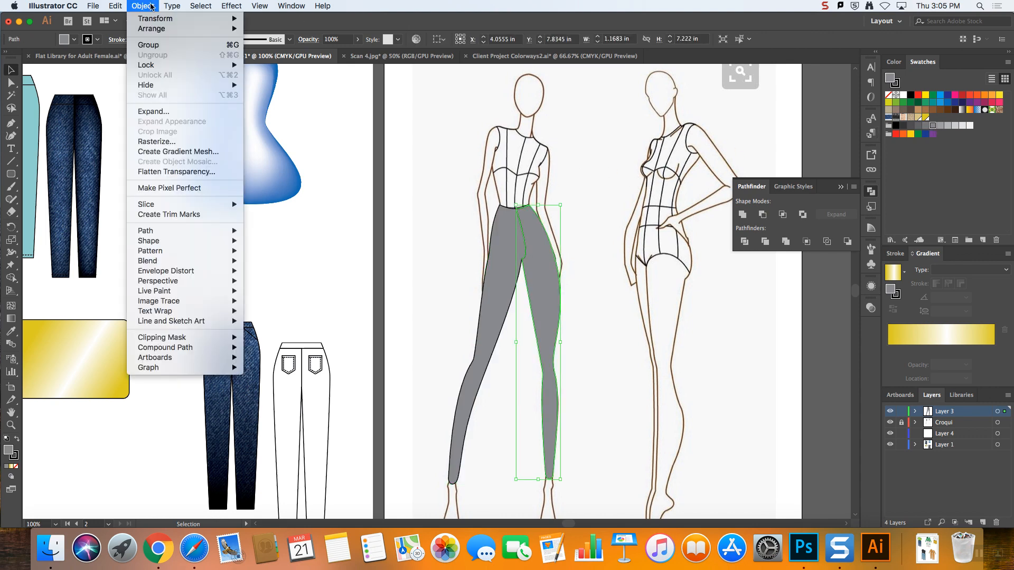
click(178, 152)
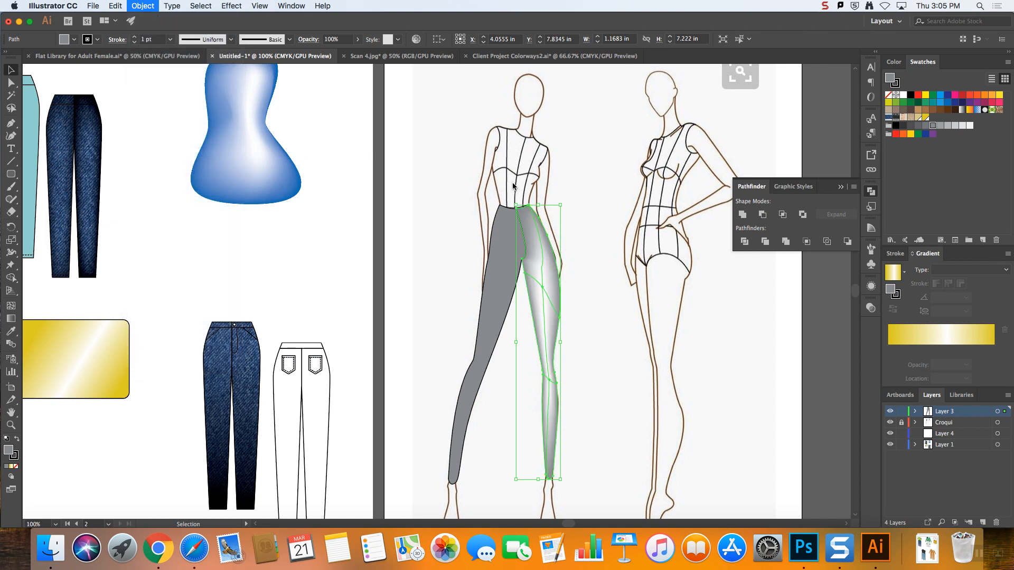
click(224, 199)
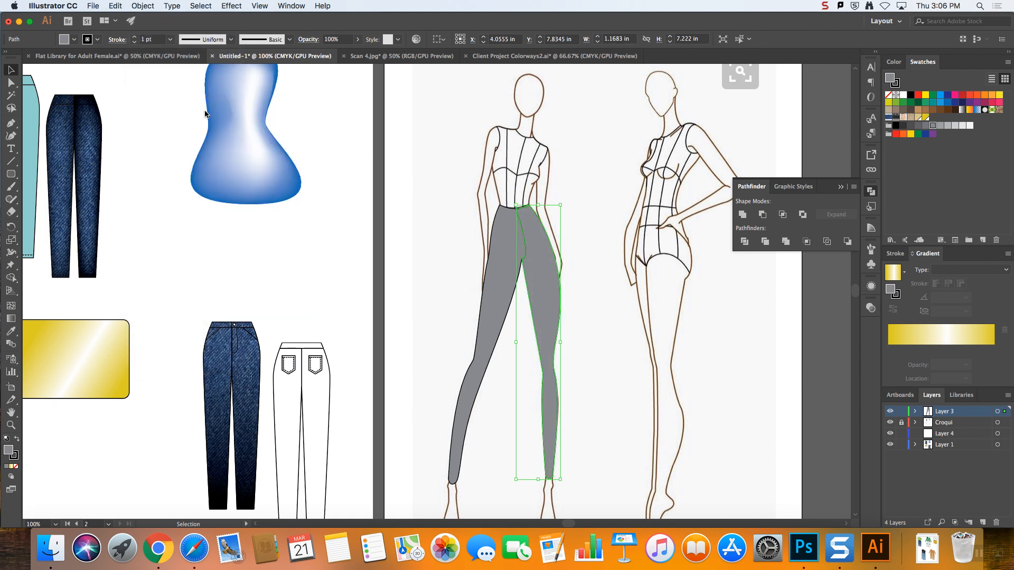
- Copy both gray pant leg shapes together before converting them to gradient meshes
shift+click(499, 276)
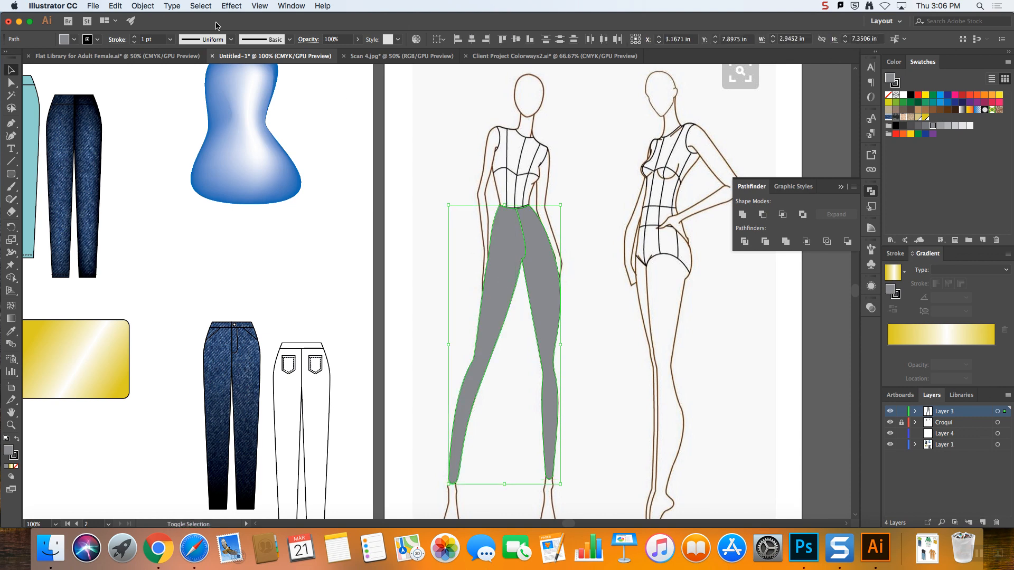
click(116, 6)
click(119, 54)
click(578, 292)
- Begin a gradient mesh on the figure's right-hand pant leg, trying 6 rows with 3 columns and the To Center appearance
click(544, 276)
scroll(544, 276, right, 2)
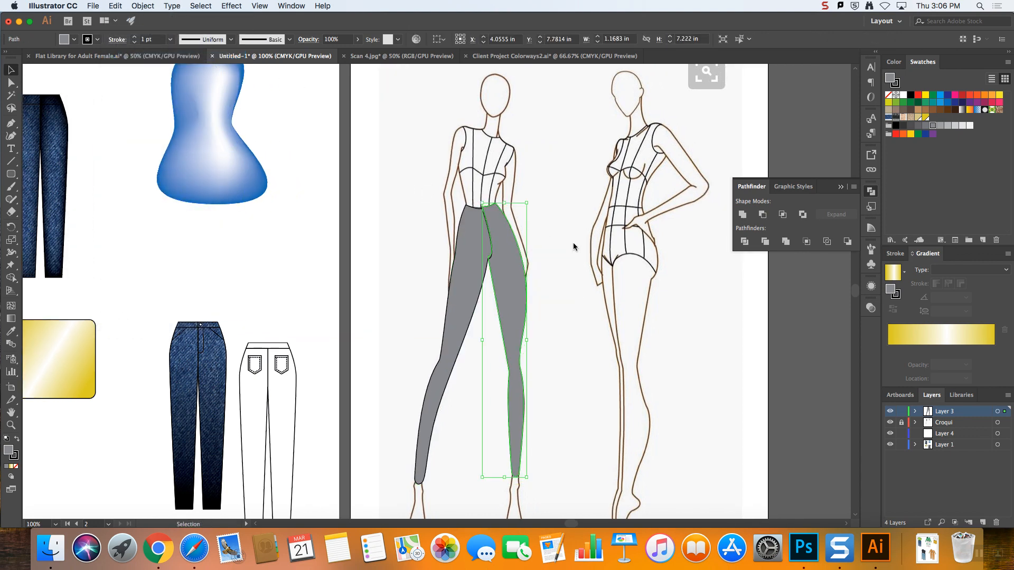
click(551, 245)
drag(495, 263, 496, 265)
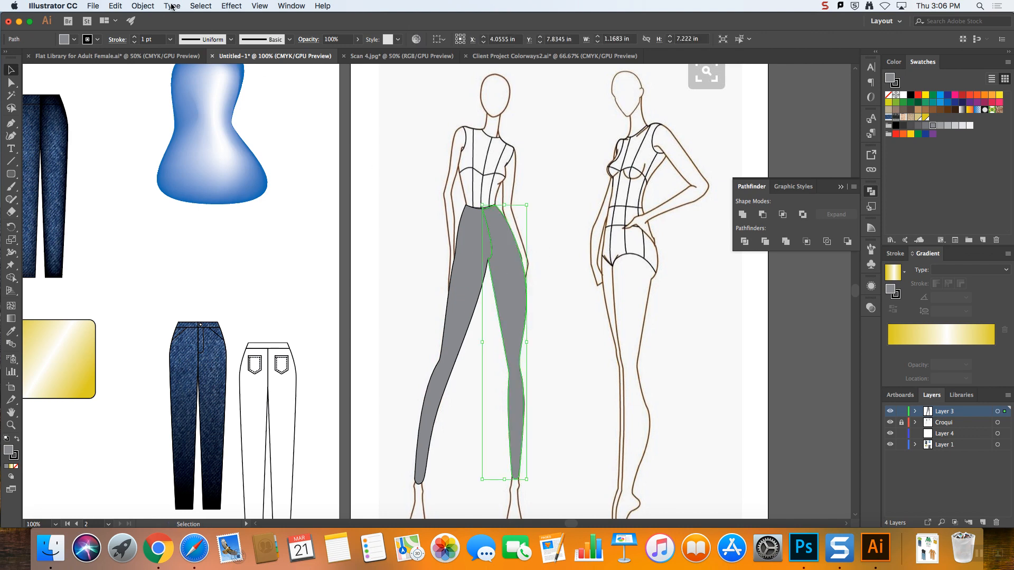
click(143, 5)
click(182, 152)
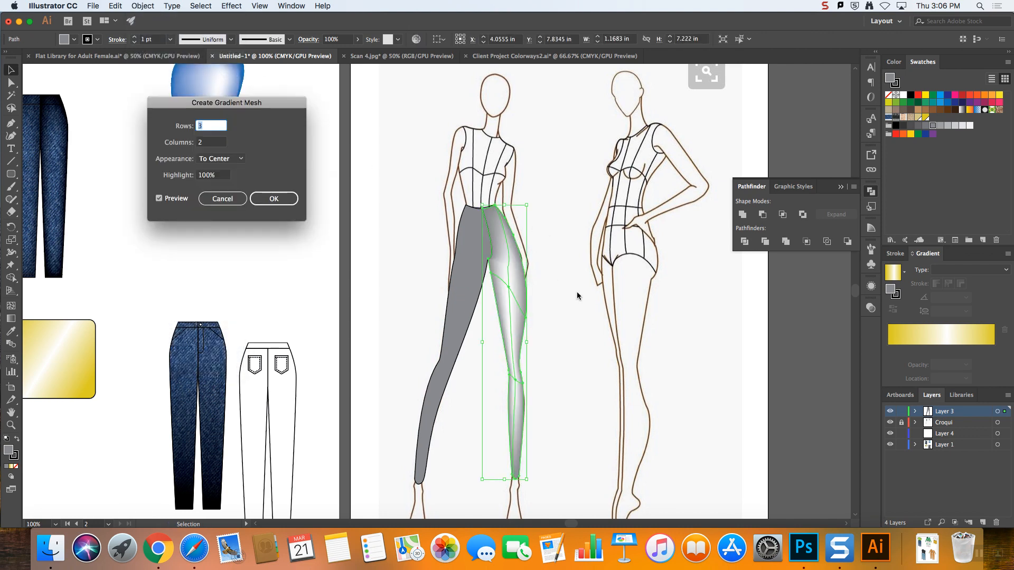
key(Down)
key(Up)
key(Up)
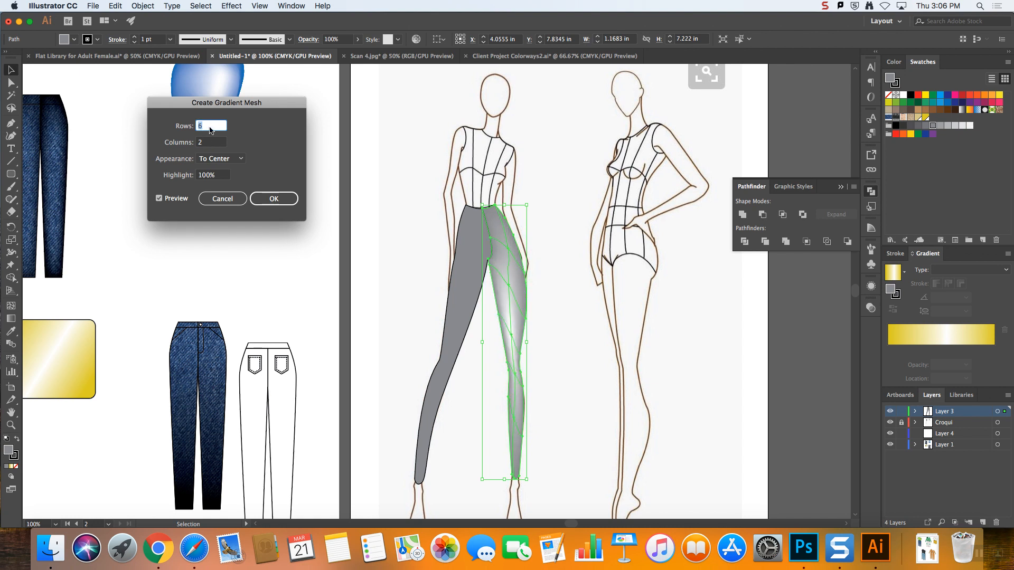
key(Tab)
key(Up)
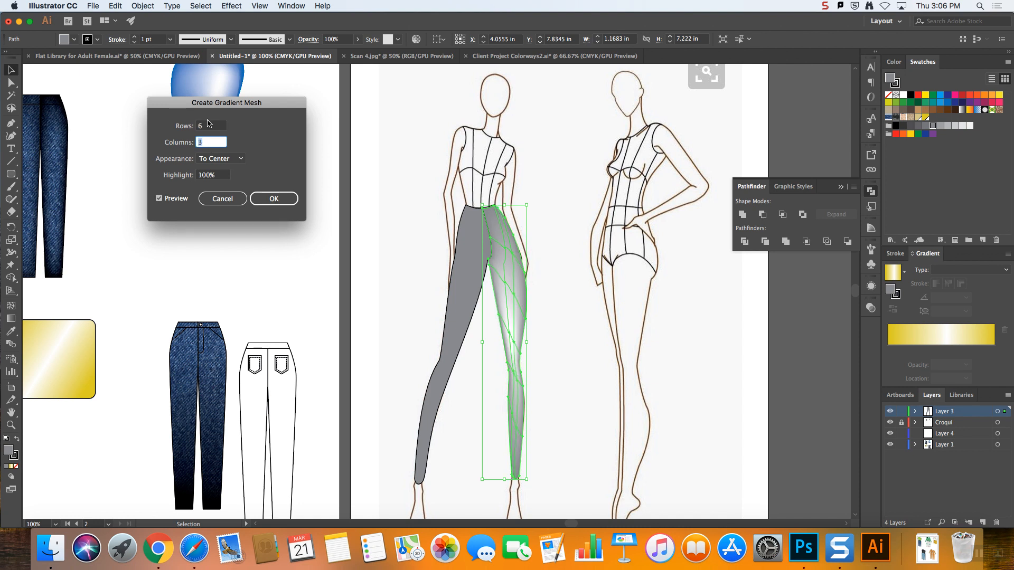
- Compare lower row counts, set the leg's mesh to 4 rows with 3 columns, and create it
click(213, 126)
key(Down)
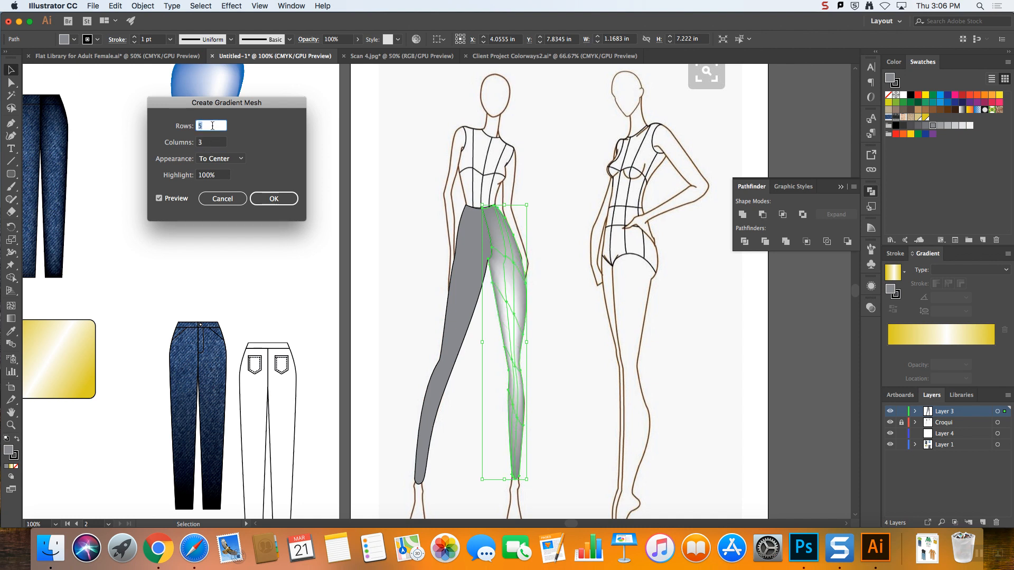
key(Down)
key(Down)
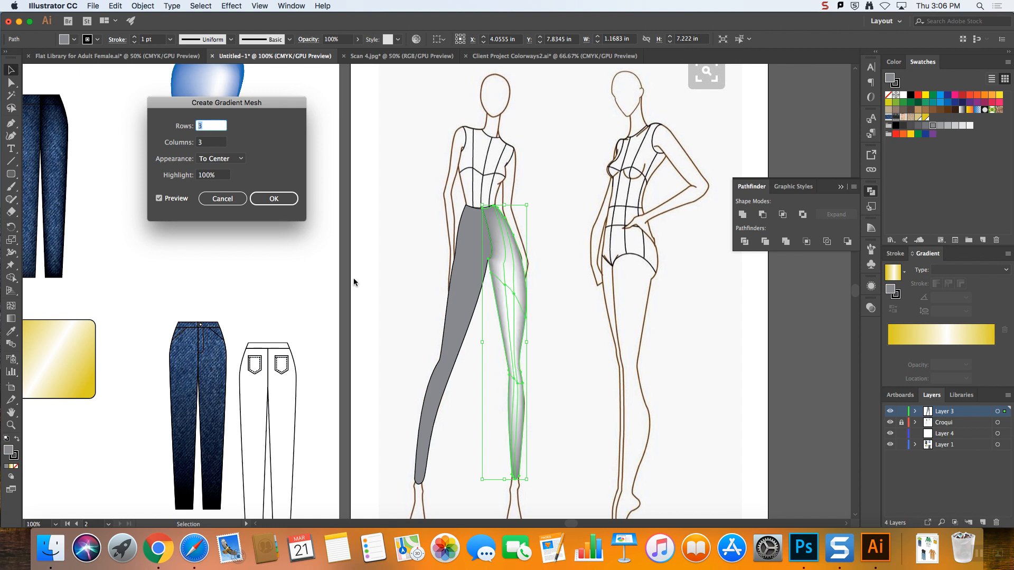
click(210, 130)
key(Up)
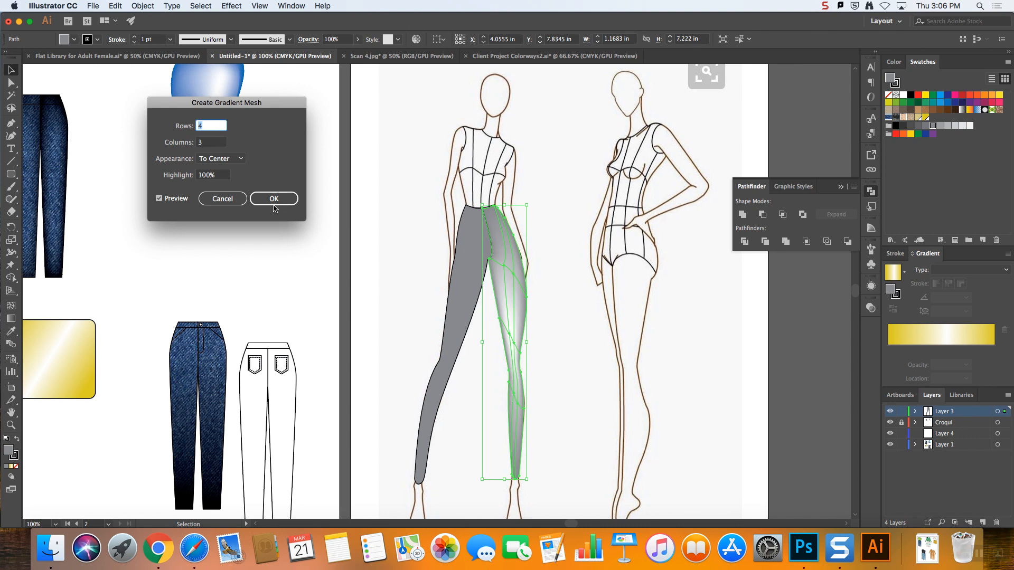
click(273, 199)
click(563, 310)
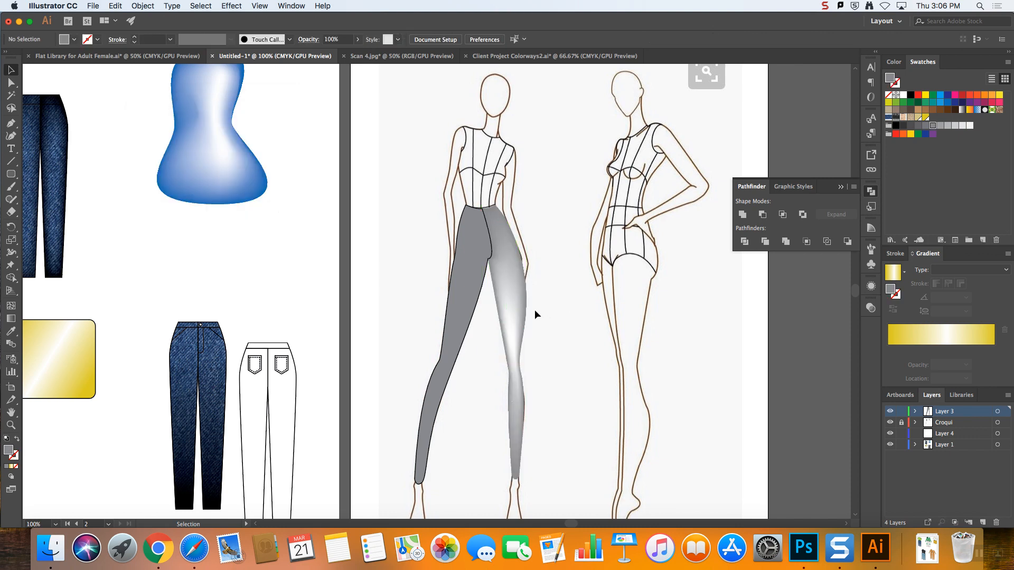
- Create a To Center gradient mesh with 4 rows and 3 columns on the left-hand pant leg
click(467, 273)
scroll(467, 273, right, 1)
click(116, 5)
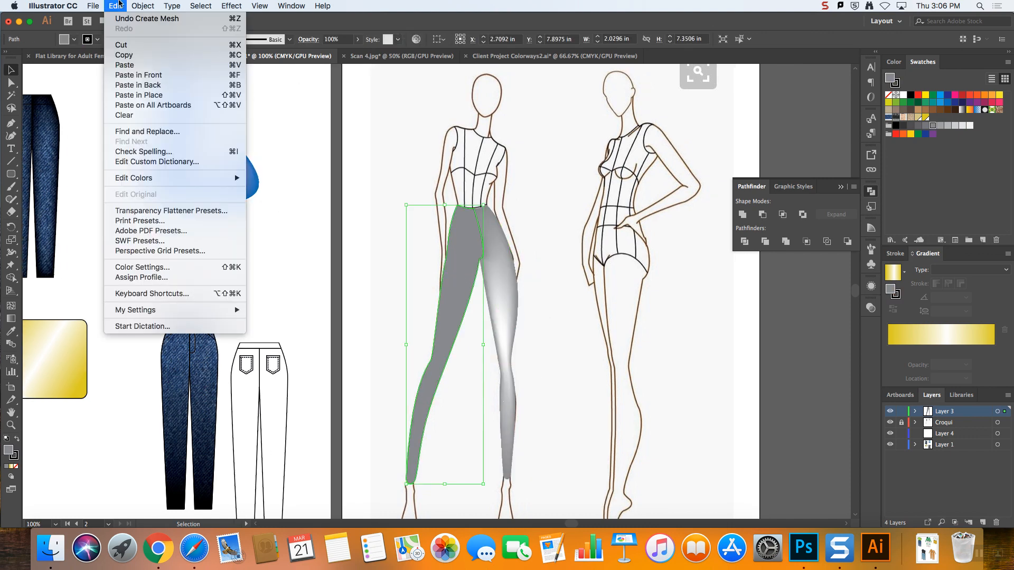
click(206, 153)
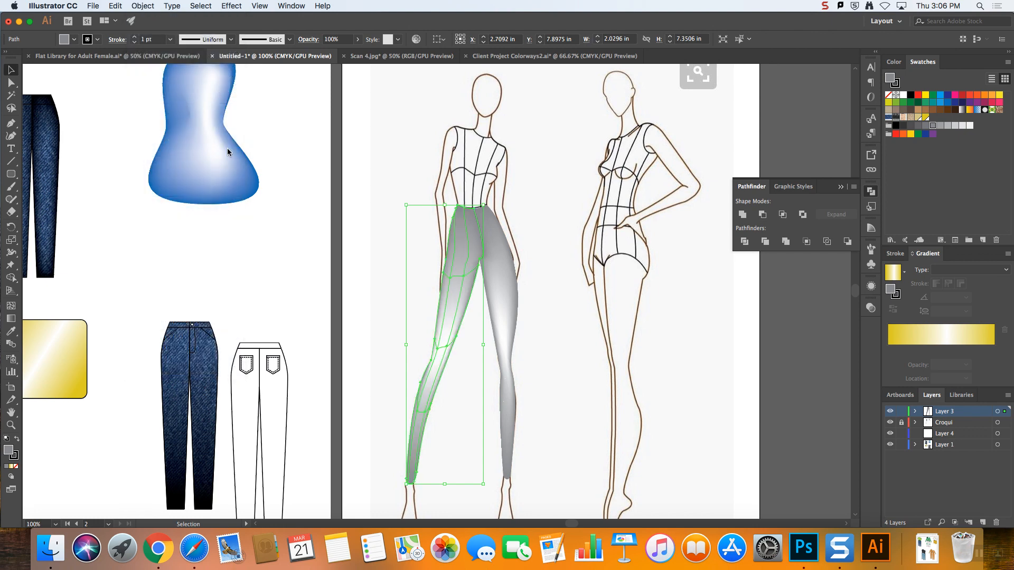
click(273, 199)
- Move the right-hand leg's inner mesh points up from above the knee to mid-thigh, and the row above to crotch level
key(super+equal)
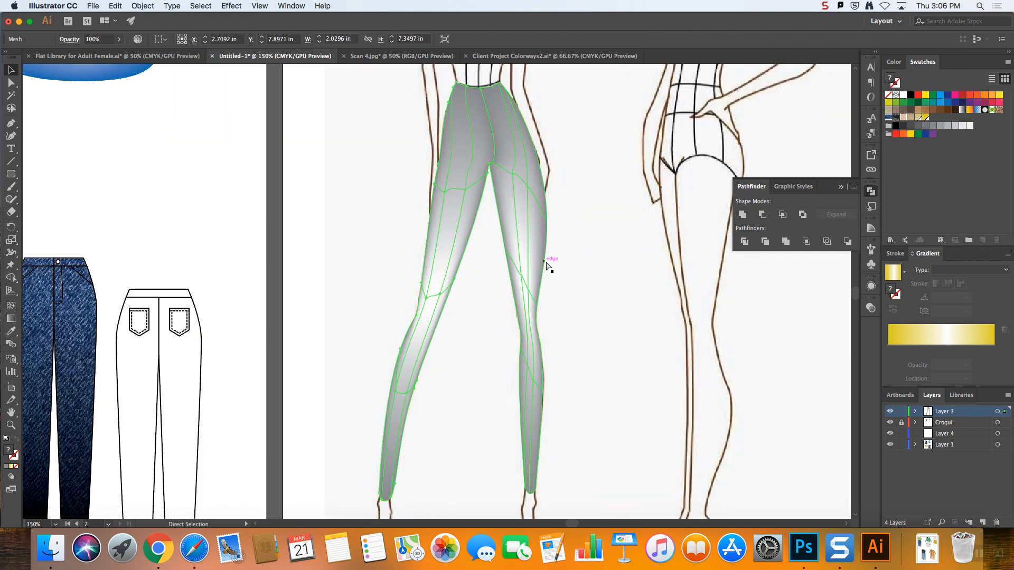
click(11, 83)
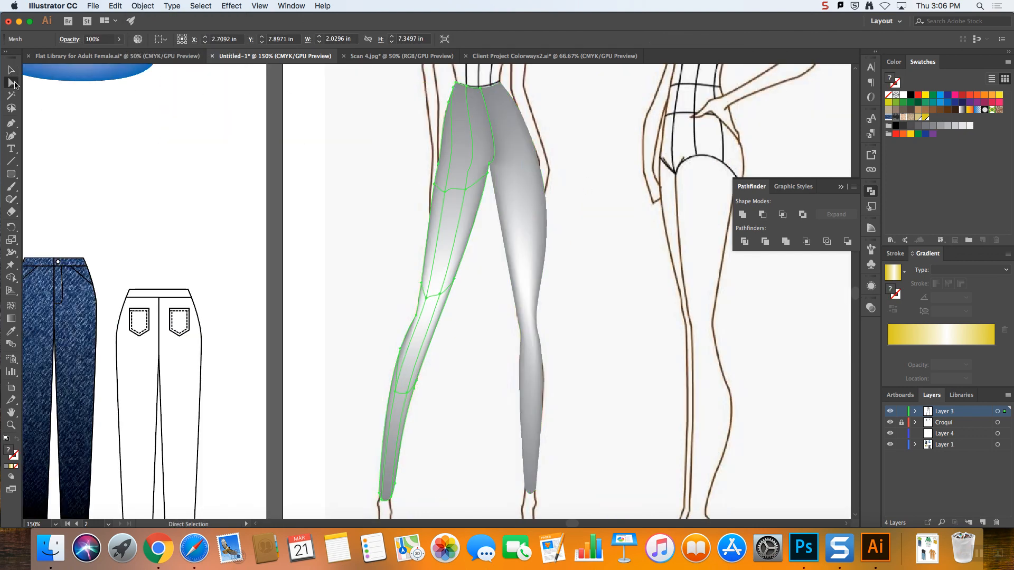
click(534, 180)
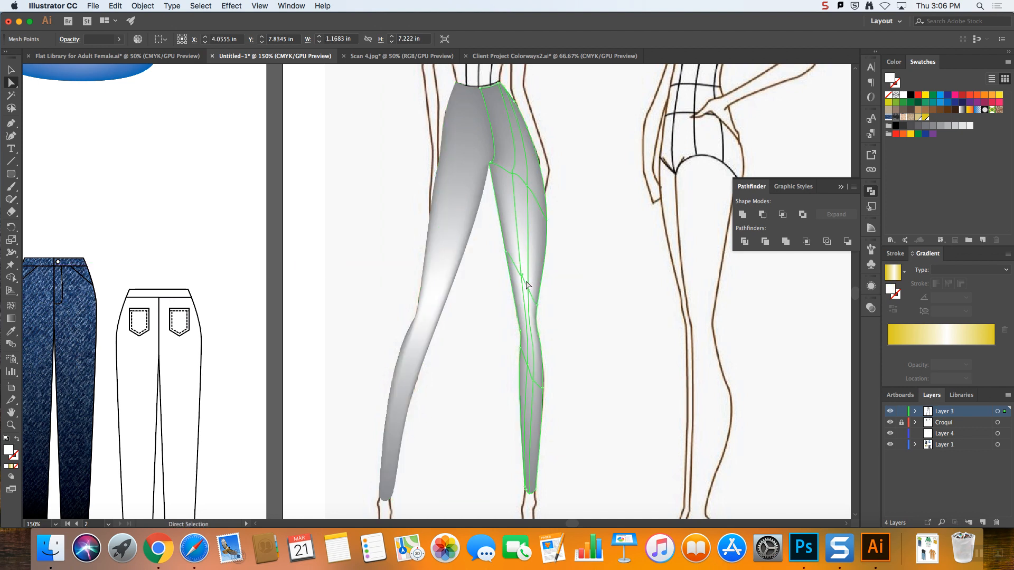
drag(528, 288, 532, 260)
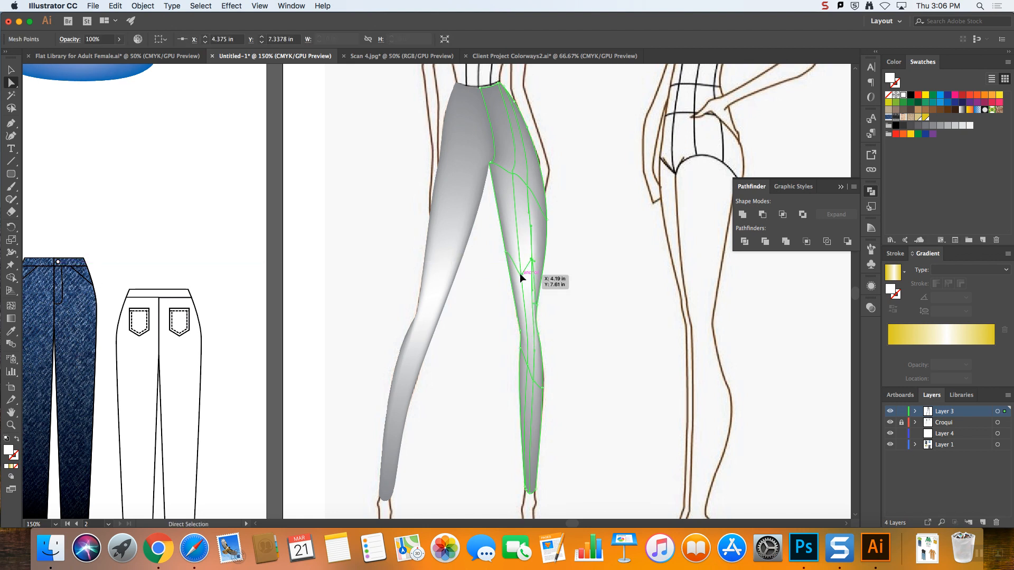
key(v)
key(a)
drag(519, 274, 513, 215)
drag(532, 260, 510, 154)
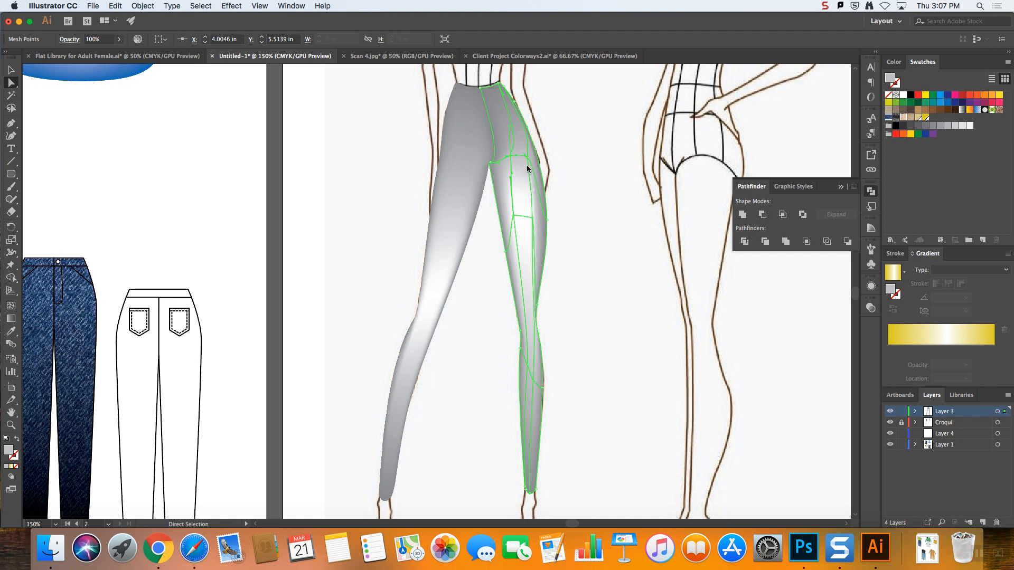
- Reposition the right-hand leg's inner lower mesh points up toward the knee
drag(544, 382, 535, 365)
click(542, 388)
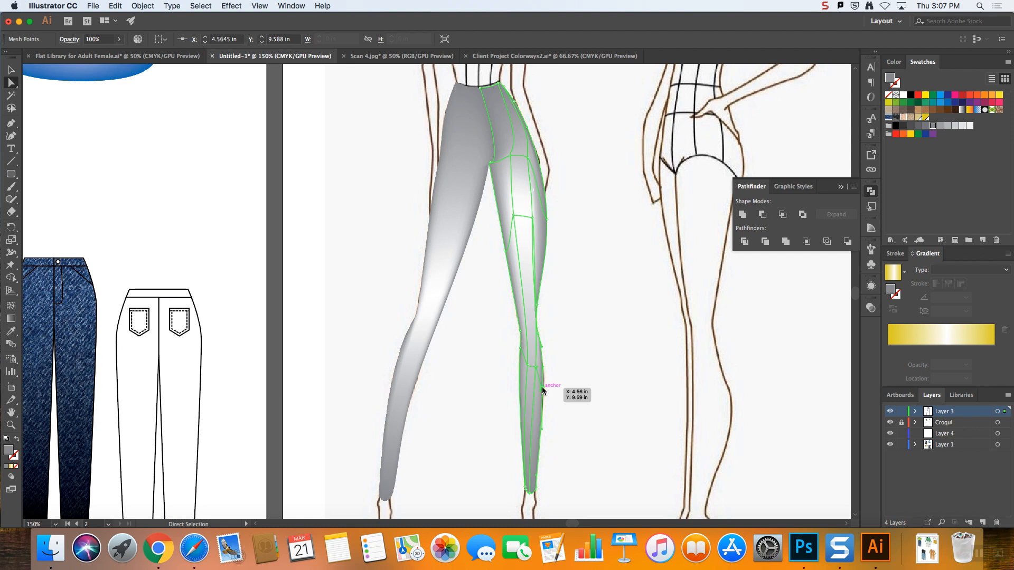
click(526, 365)
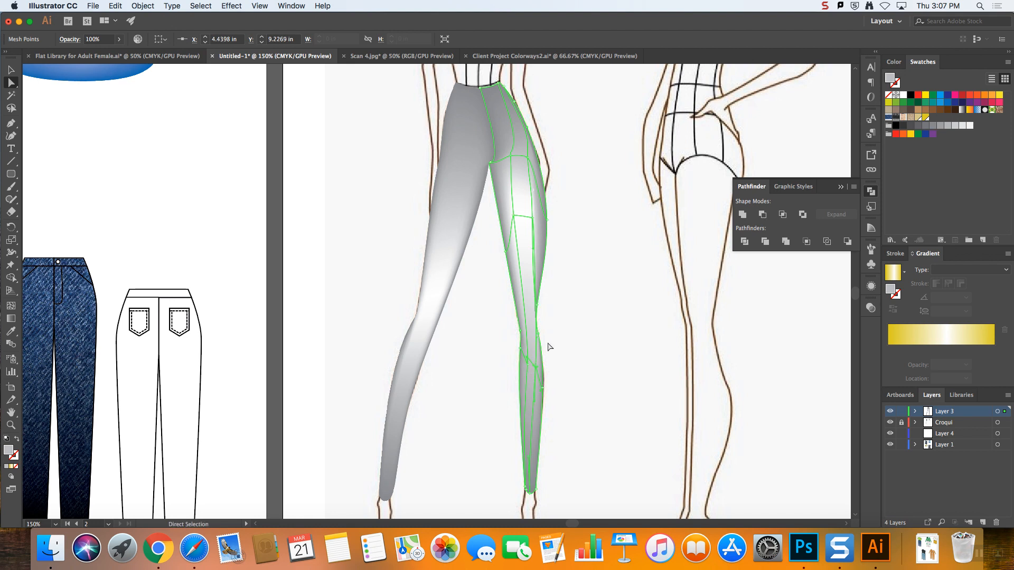
- Raise the right-hand leg's outer mid-thigh mesh point to the upper thigh and adjust its direction handles to reshape the highlight
scroll(537, 228, right, 2)
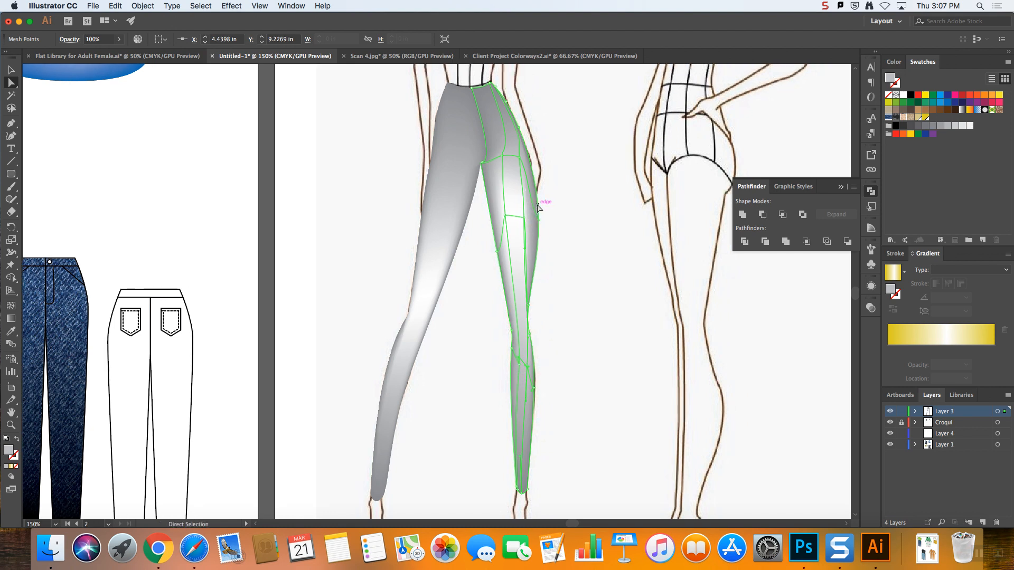
click(523, 218)
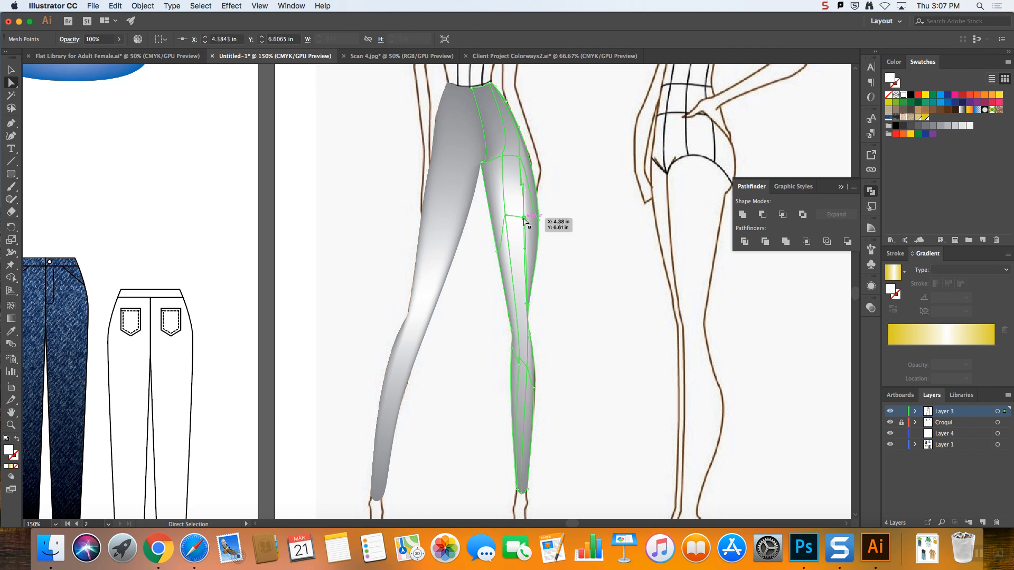
key(super+equal)
key(super+equal)
key(super+equal)
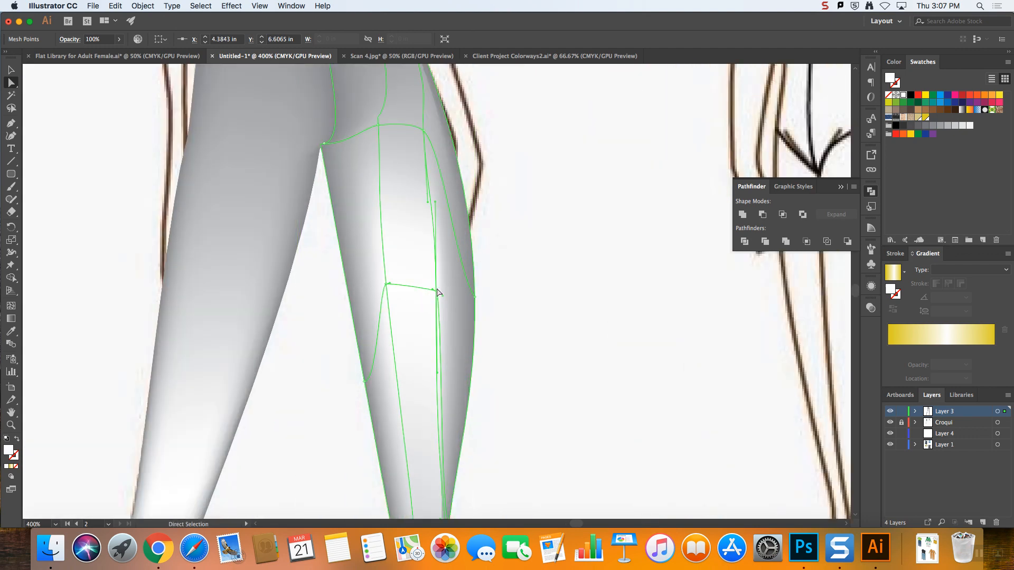
drag(436, 290, 438, 301)
mouse_move(436, 207)
mouse_down()
mouse_move(455, 229)
mouse_move(409, 199)
mouse_move(426, 217)
mouse_move(425, 266)
mouse_move(426, 182)
mouse_up()
drag(437, 297, 432, 190)
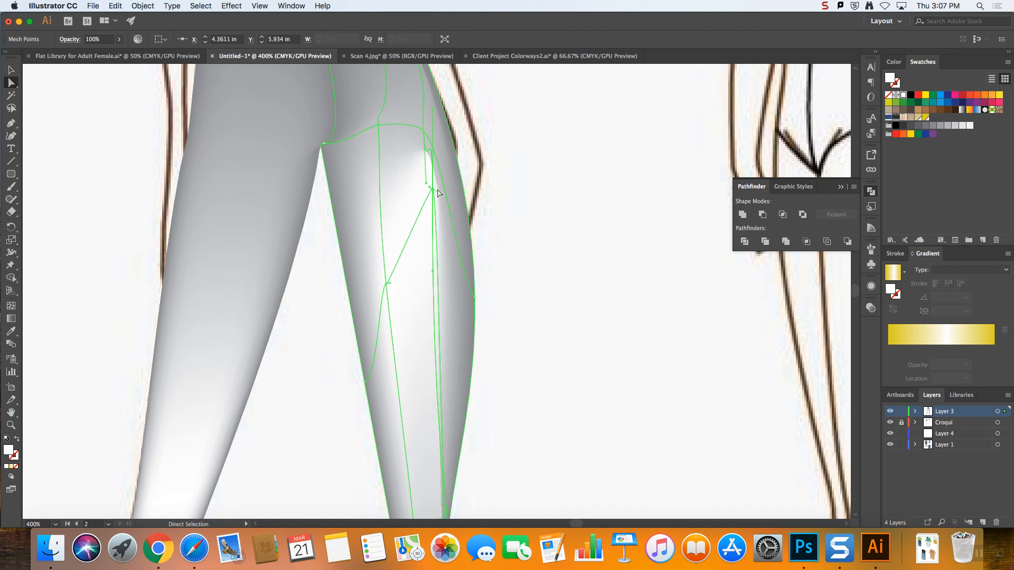
drag(433, 111, 423, 141)
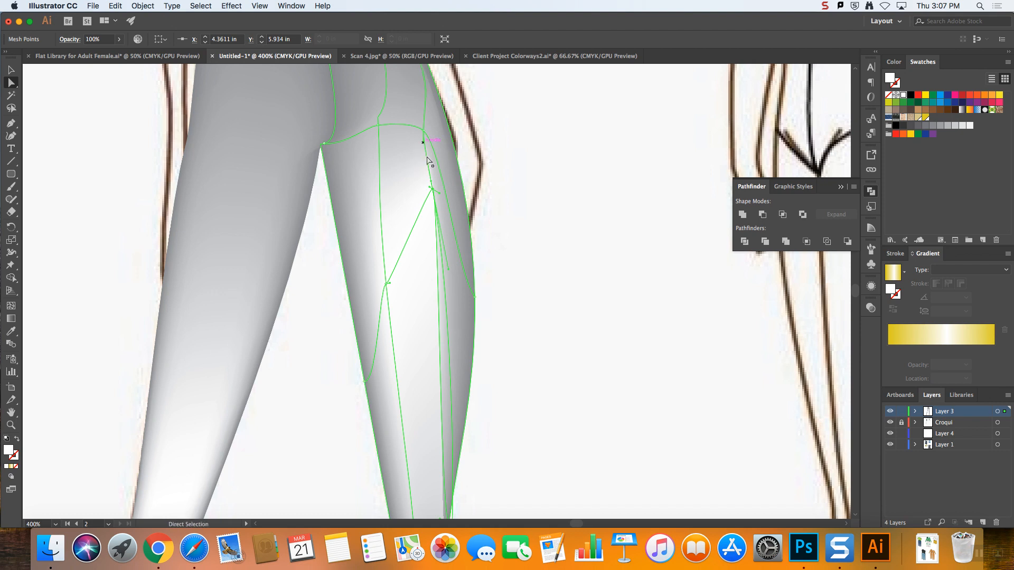
- Undo the last move of the right-hand leg's outer mid-thigh mesh point and pull its direction handle slightly downward
key(super)
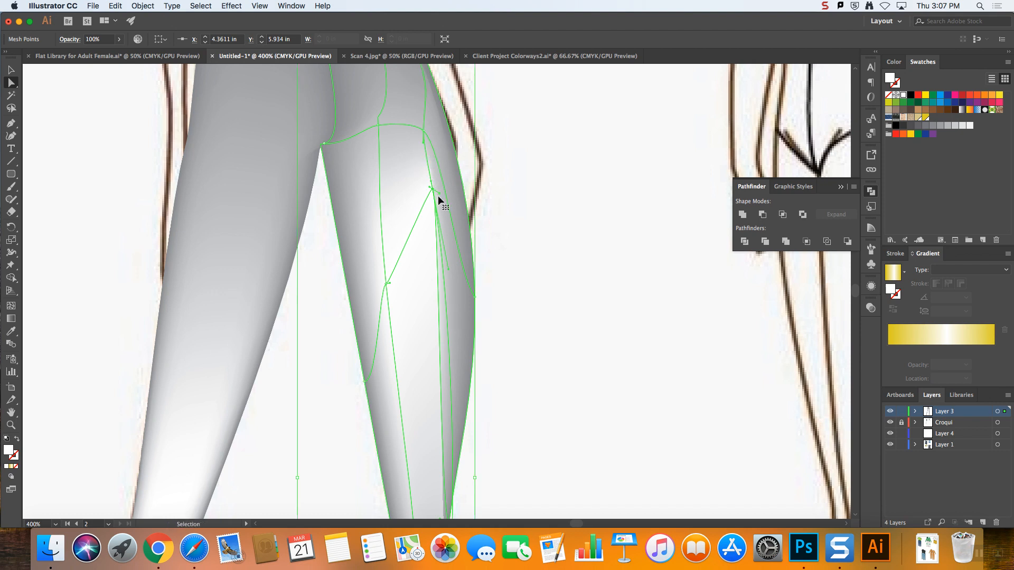
key(super+z)
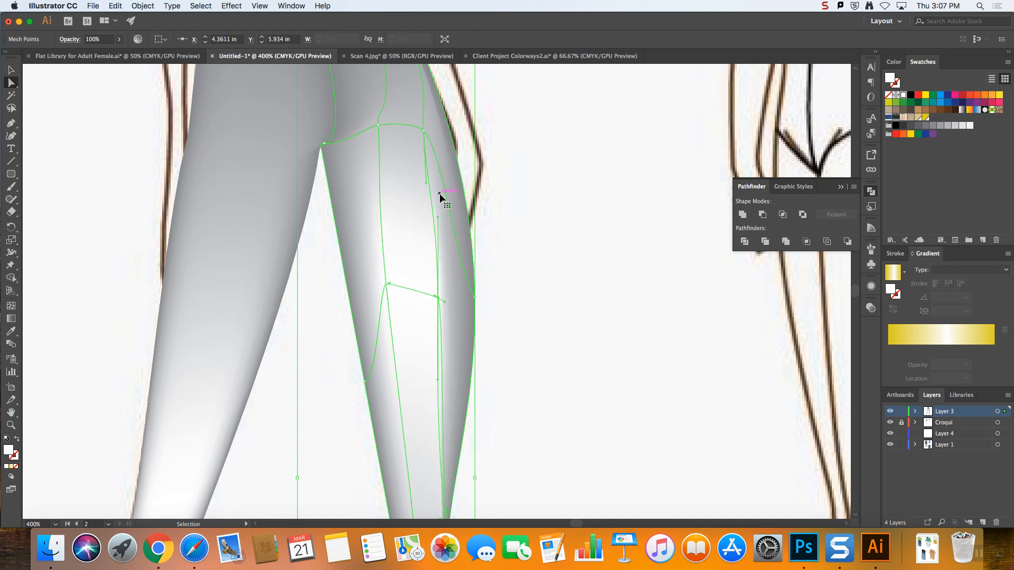
mouse_move(444, 302)
mouse_down()
mouse_move(468, 303)
mouse_move(453, 302)
mouse_move(449, 313)
mouse_up()
key(super+minus)
key(super+minus)
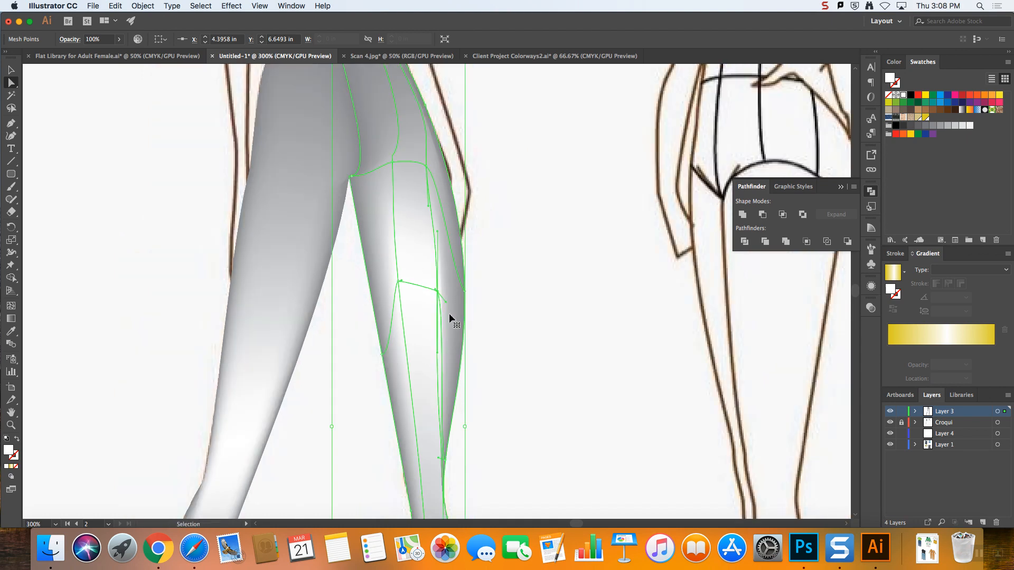
click(240, 282)
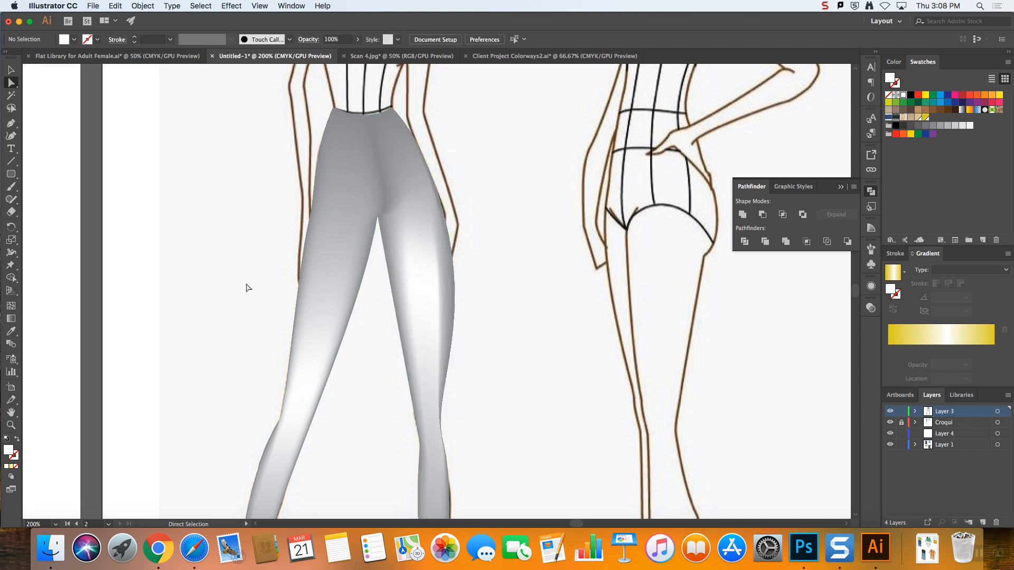
- Move the left-hand leg's mesh point above the knee up to mid-thigh and the upper-thigh mesh point up to hip level
click(350, 249)
drag(293, 395, 328, 310)
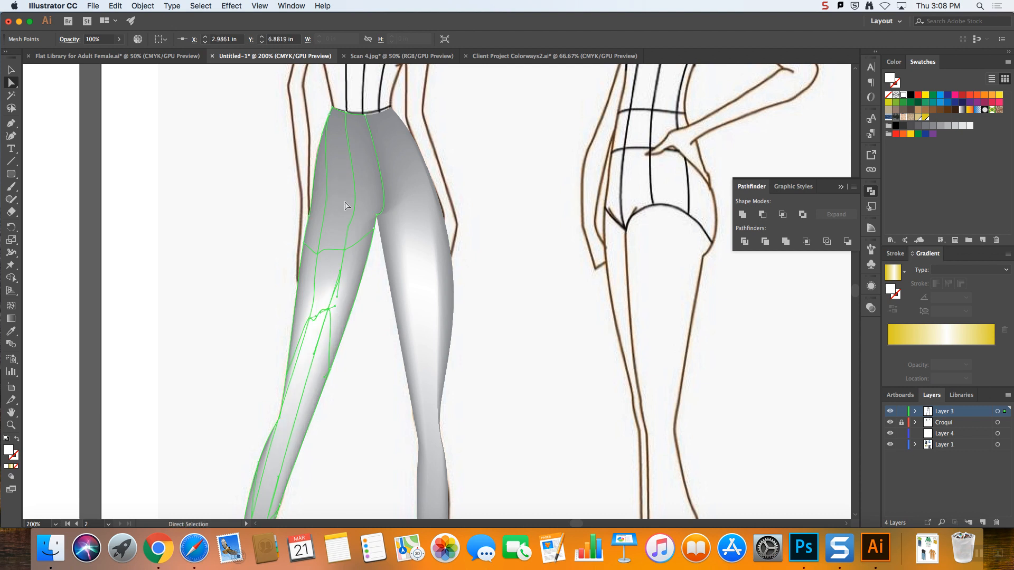
drag(319, 260, 349, 188)
click(276, 217)
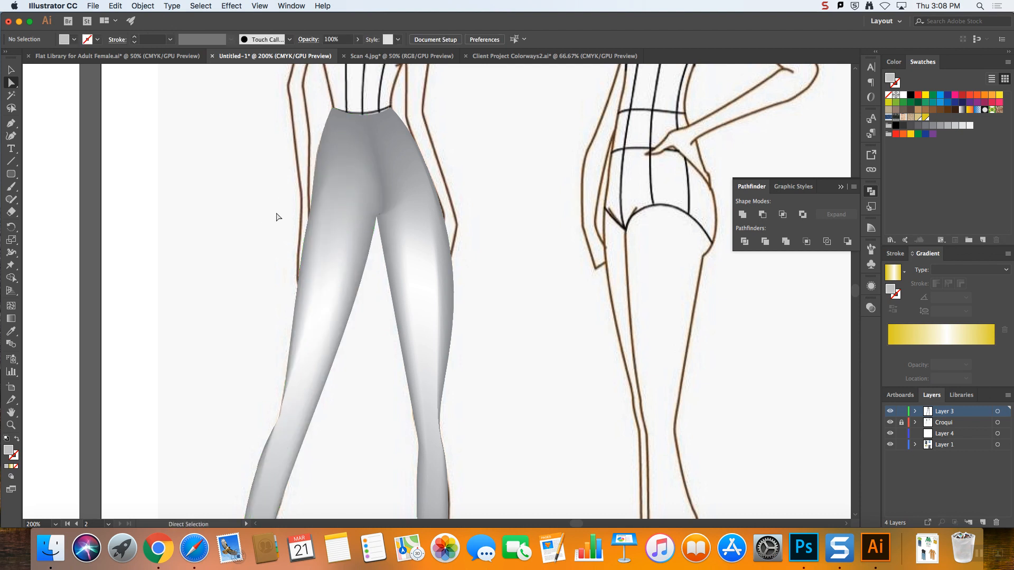
click(91, 5)
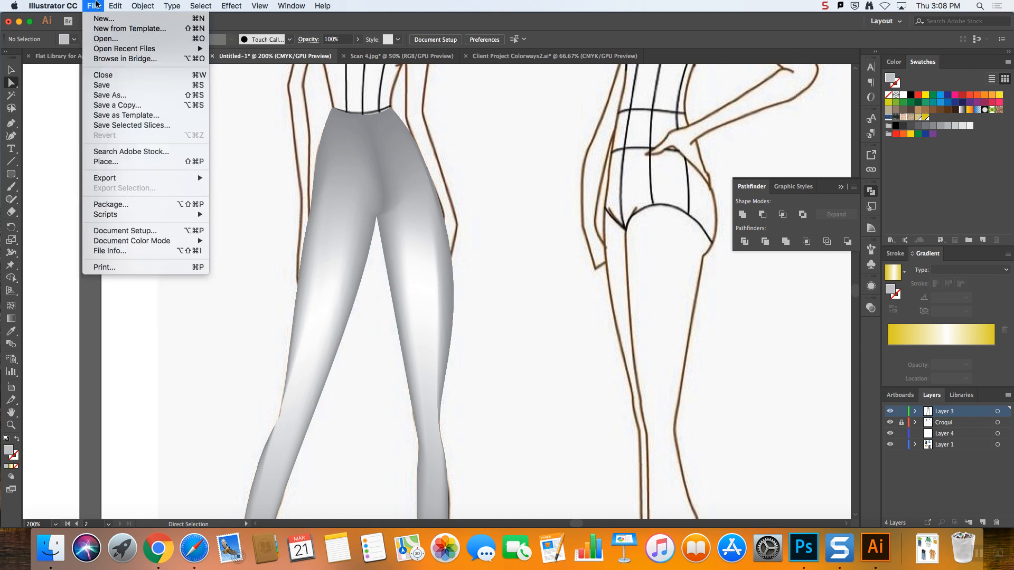
mouse_move(115, 5)
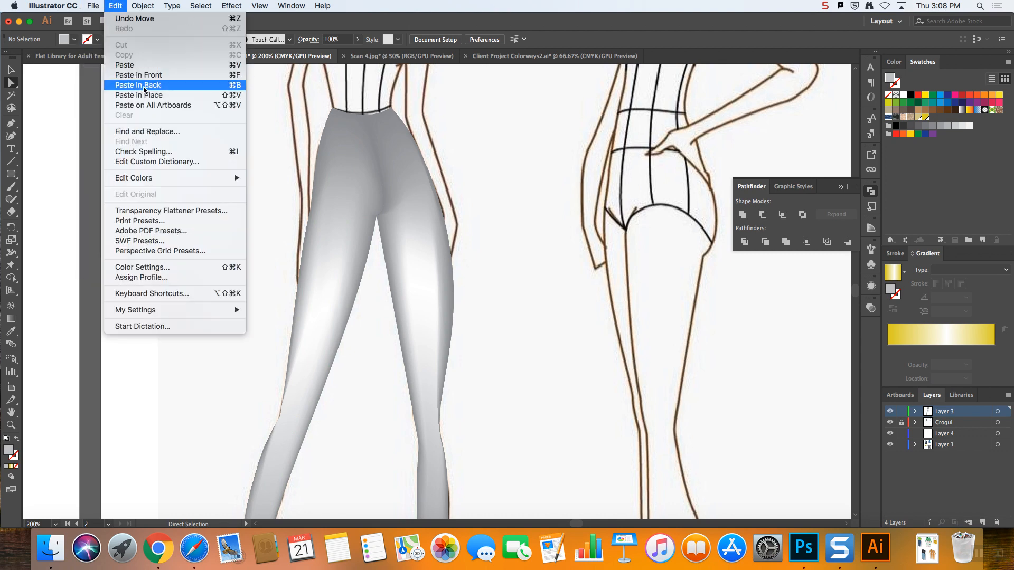
click(144, 65)
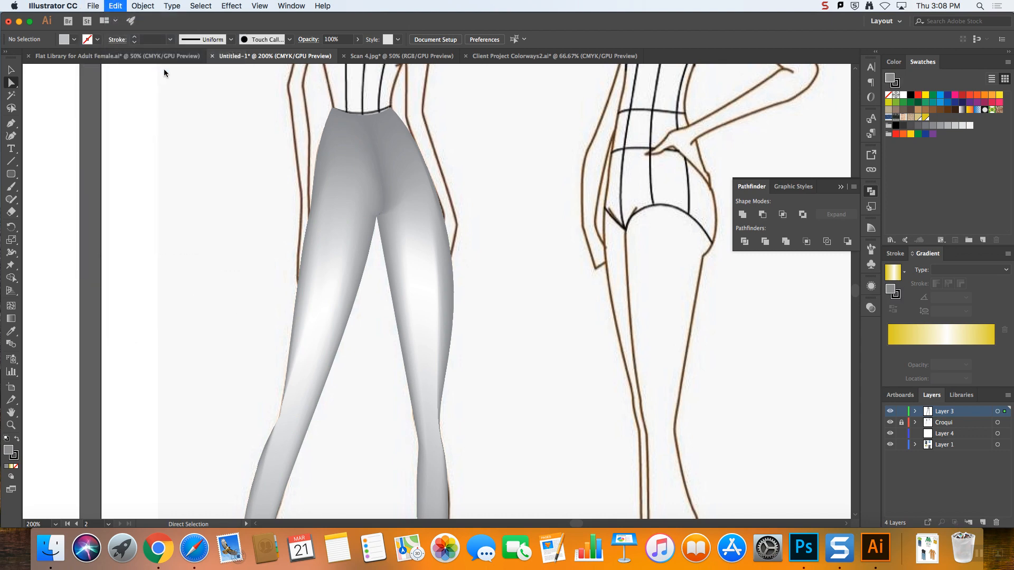
key(super+z)
- Paste the copied gray leg shapes in front of the mesh legs and fill them with the blue denim pattern swatch
click(119, 6)
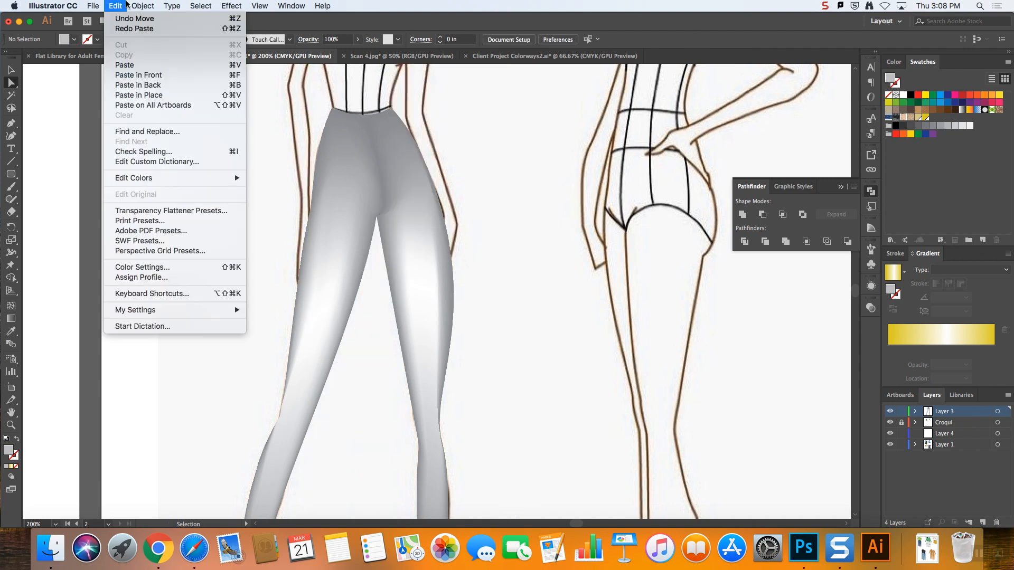
click(132, 75)
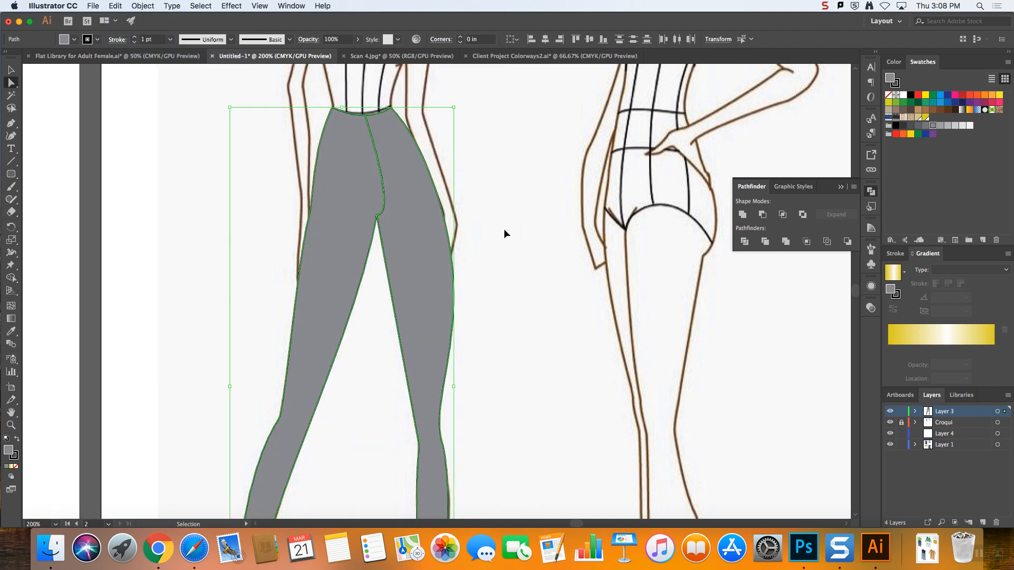
key(super+minus)
key(super+minus)
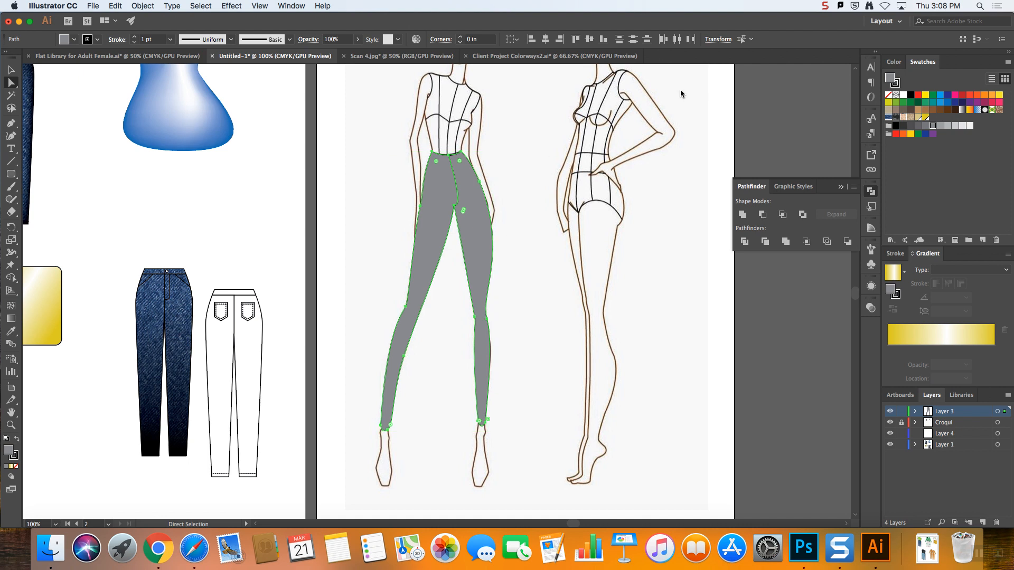
click(890, 117)
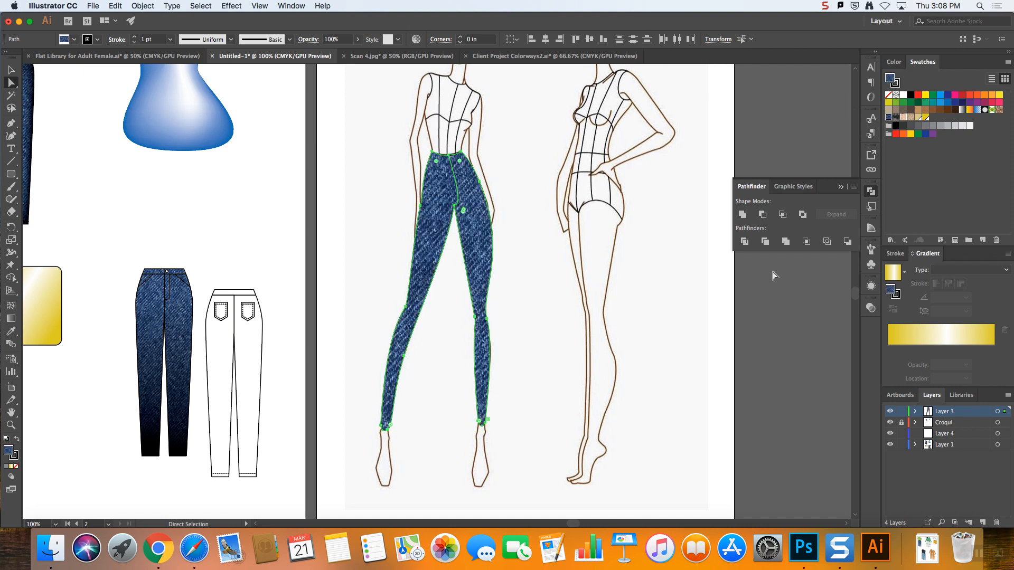
- Set the blending mode of the denim leg shapes to Multiply over the gradient mesh
click(871, 286)
click(871, 308)
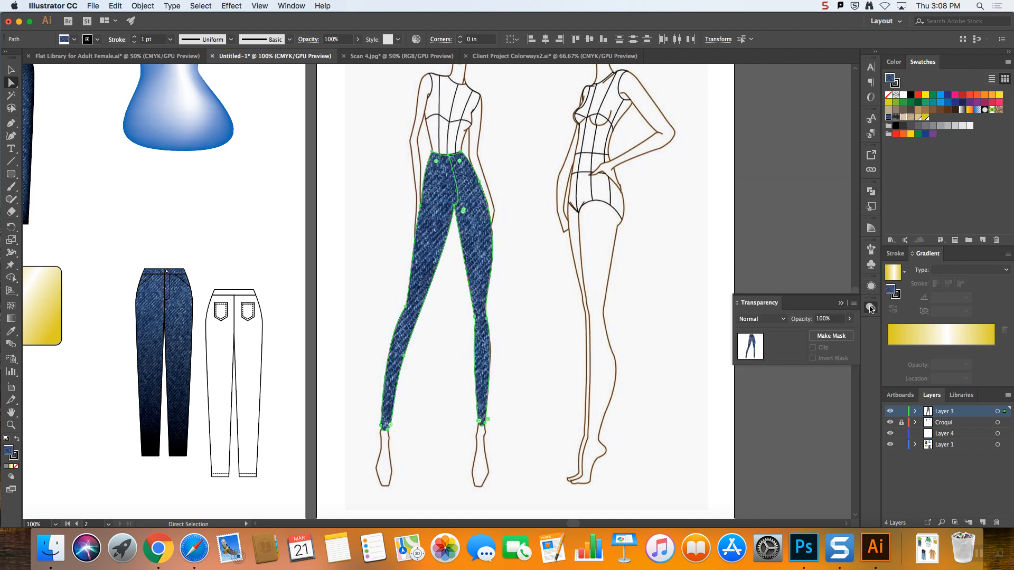
click(760, 319)
click(767, 357)
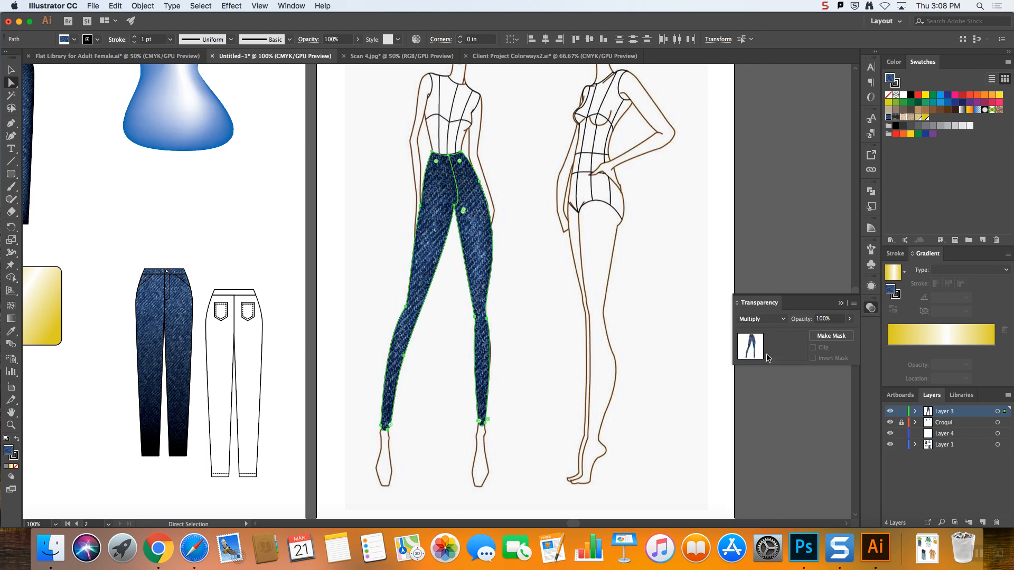
click(532, 248)
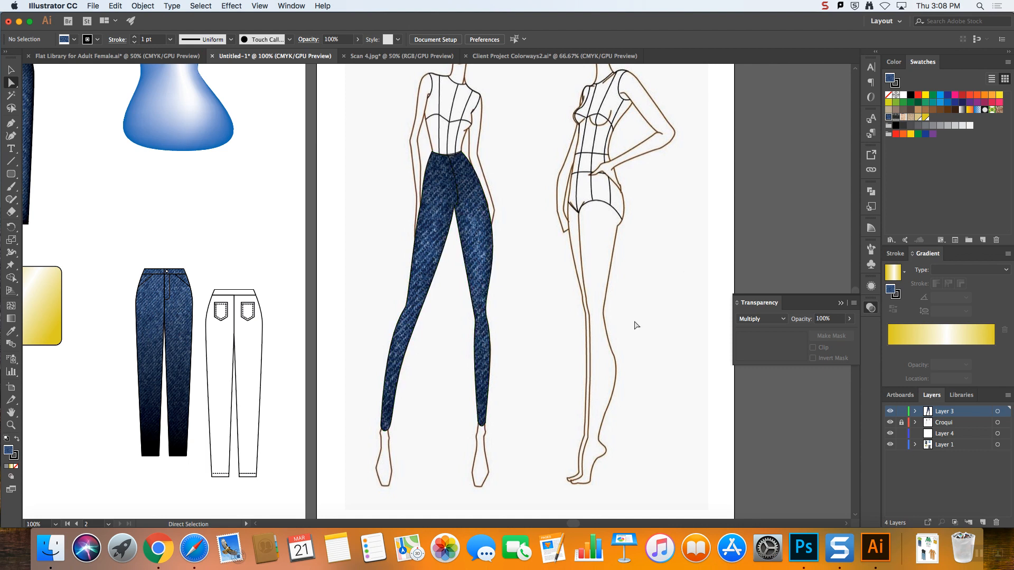
click(841, 304)
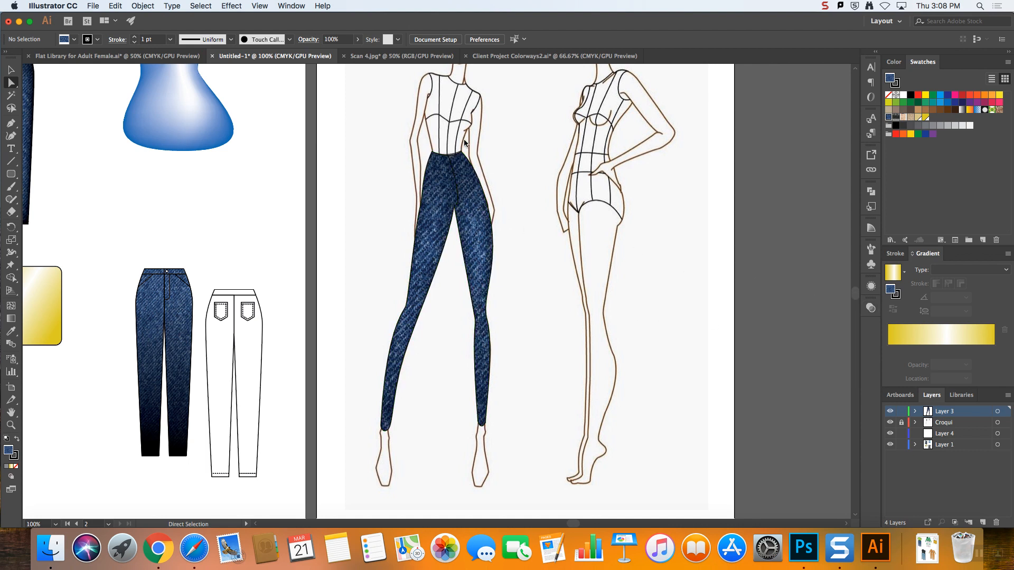
- Scale only the denim pattern of both legs uniformly to 50%, with Transform Objects turned off
click(473, 230)
shift+click(423, 230)
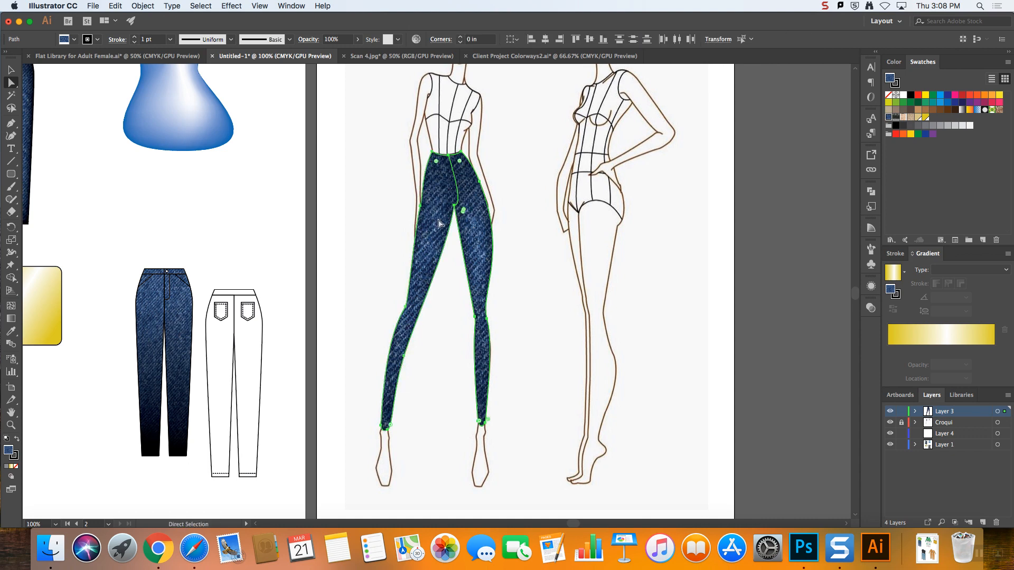
right_click(439, 222)
mouse_move(467, 361)
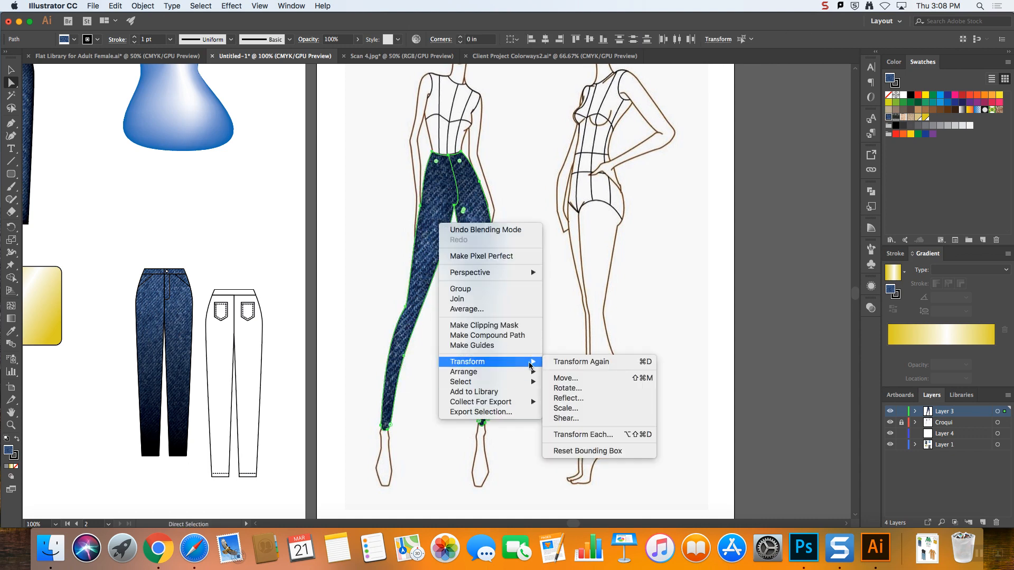
click(612, 410)
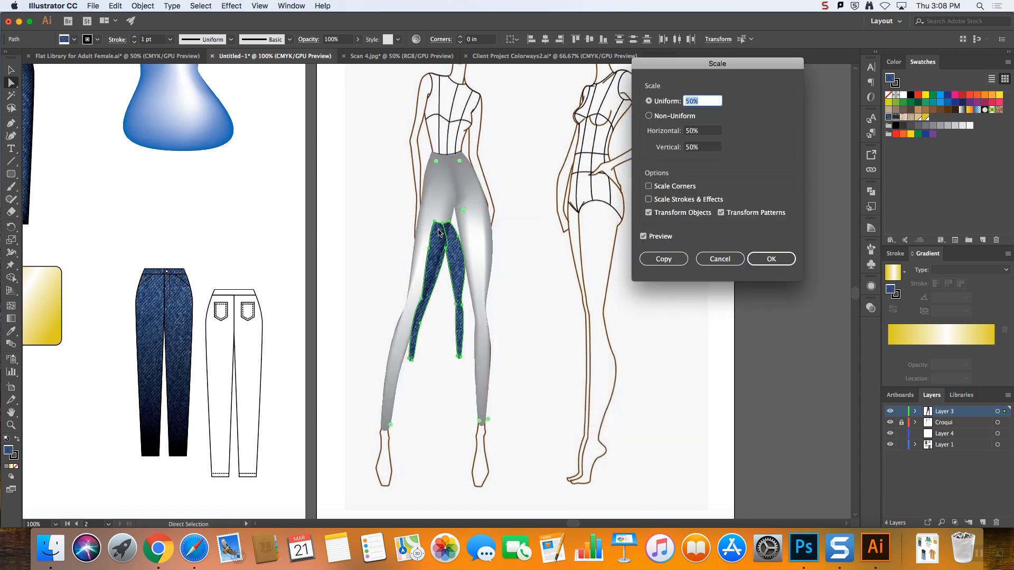
click(648, 212)
click(762, 260)
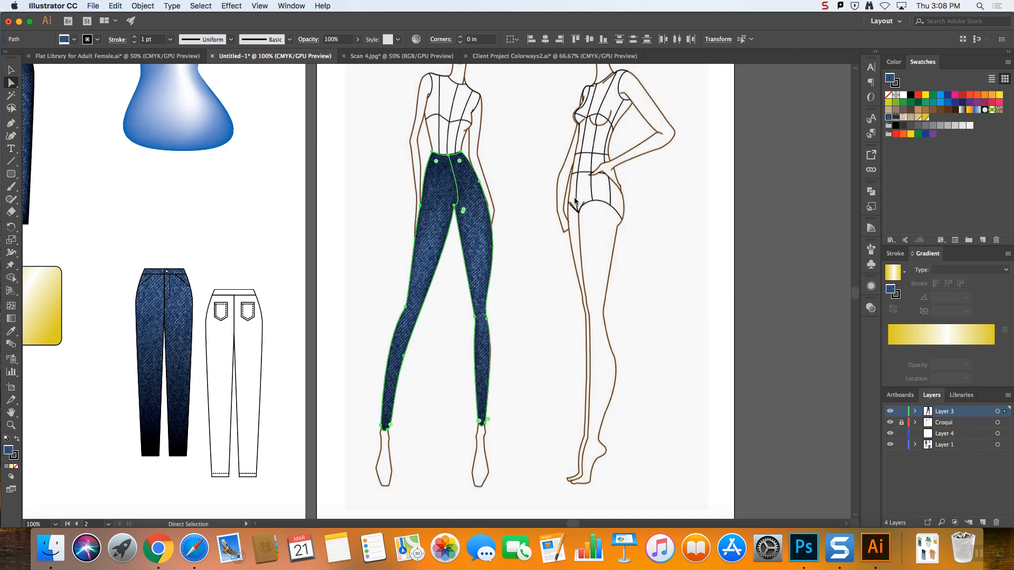
click(533, 190)
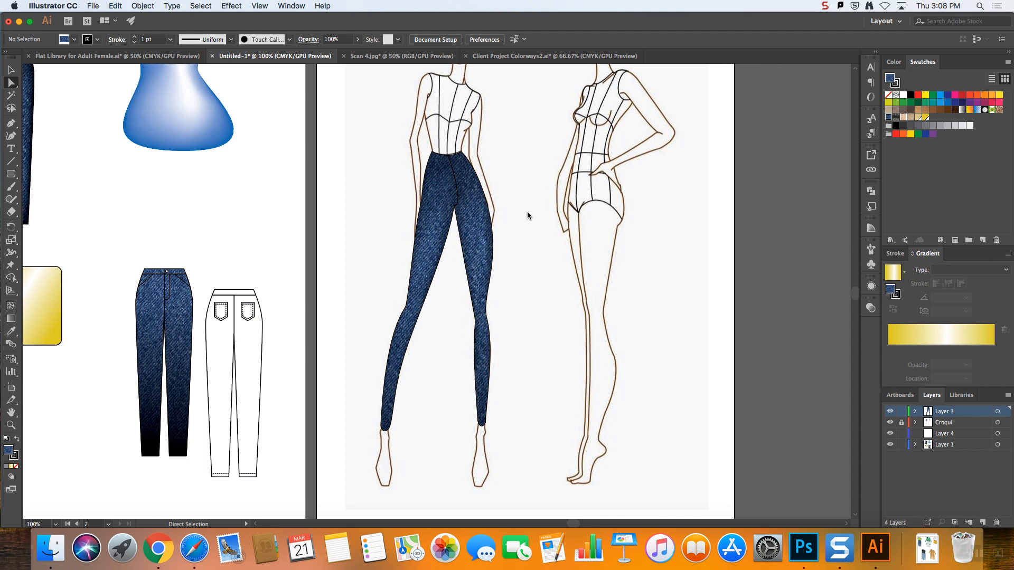
scroll(527, 212, right, 1)
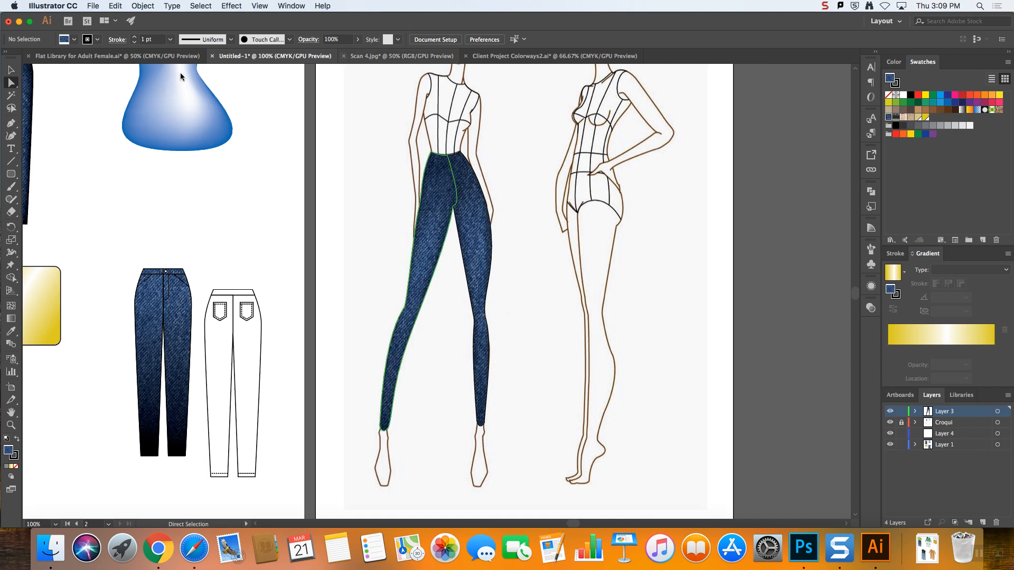
click(177, 57)
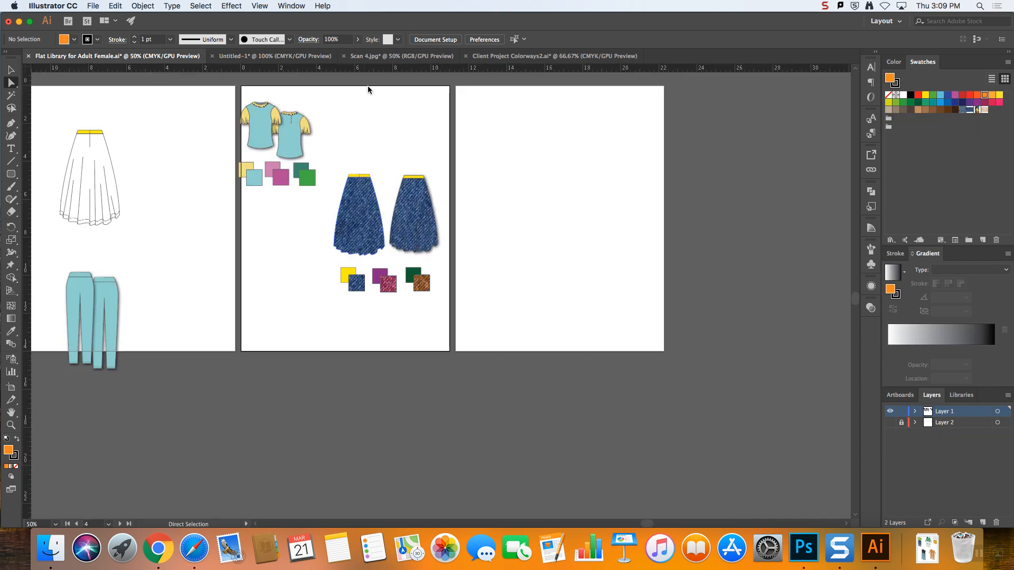
click(520, 56)
click(384, 55)
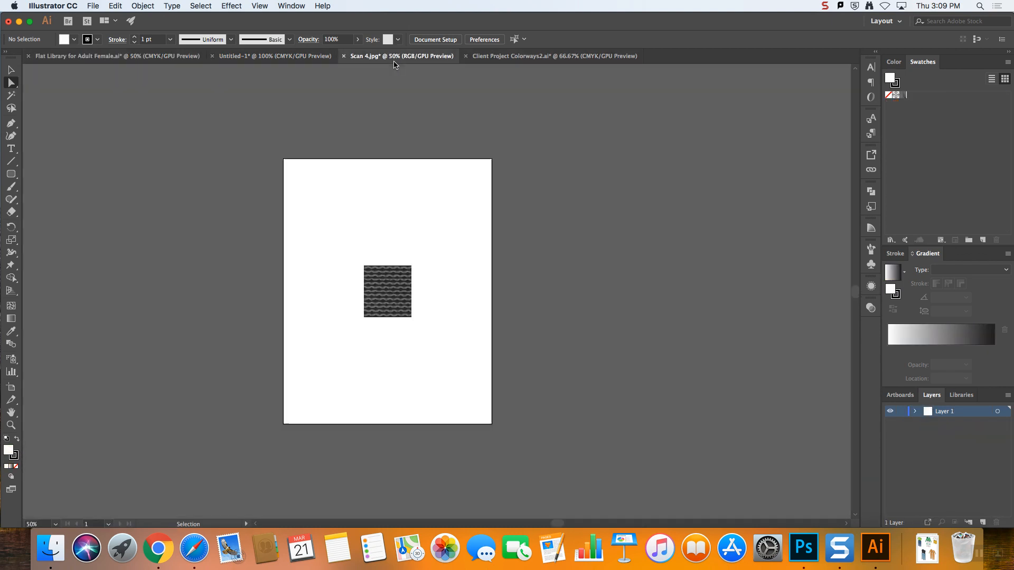
click(298, 56)
click(477, 223)
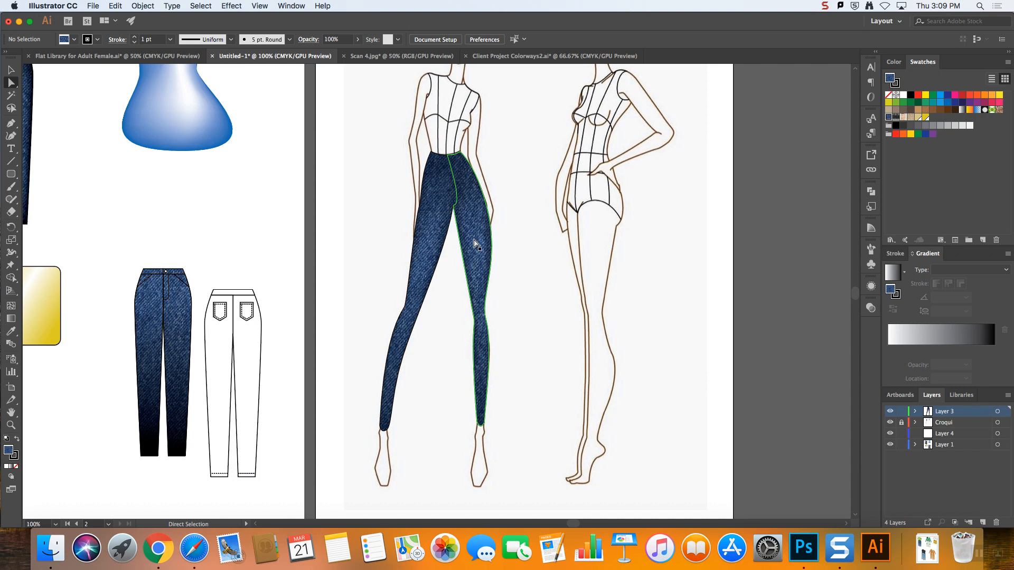
click(129, 4)
mouse_move(102, 2)
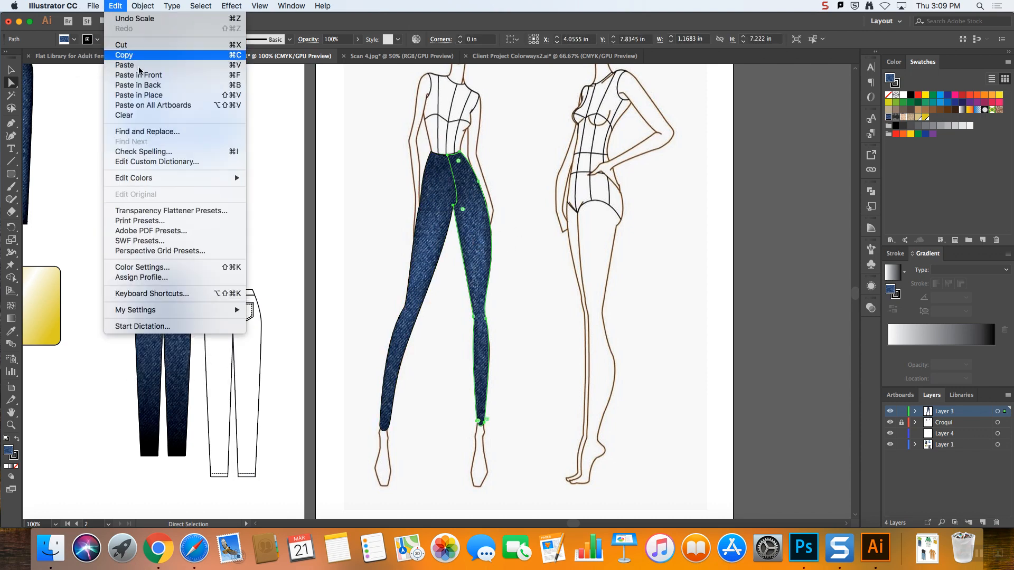
click(148, 80)
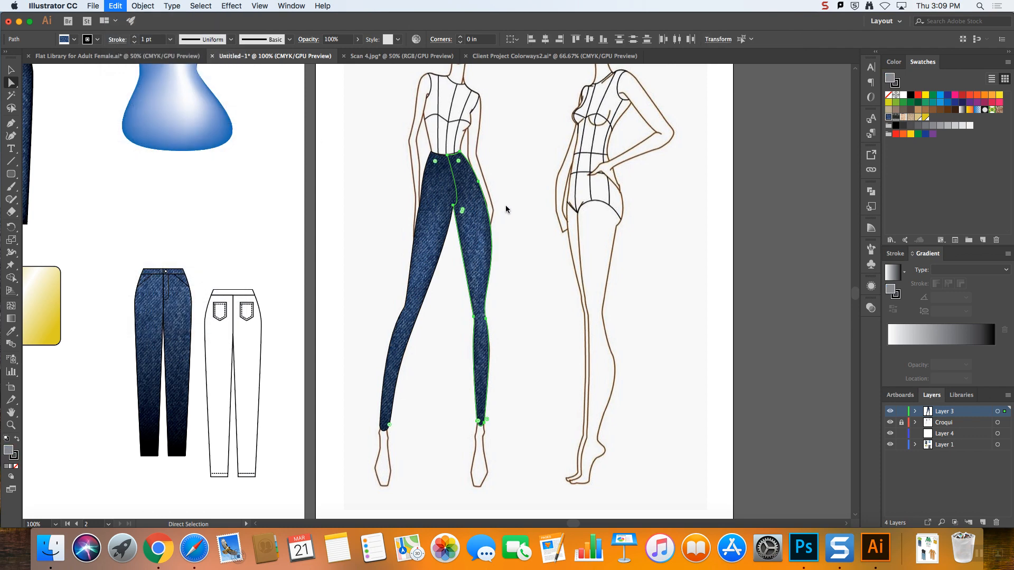
click(537, 200)
key(super+z)
key(super+z)
key(super+z)
click(547, 222)
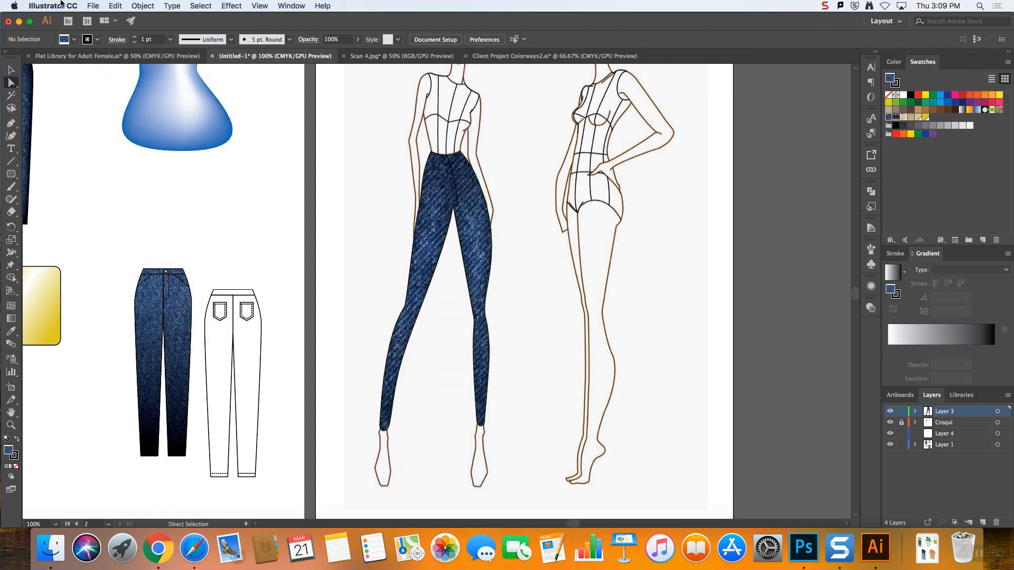
click(115, 5)
click(124, 30)
- Paste the gray leg shapes in front of the denim legs and fill both with an orange-red swatch
click(116, 6)
click(148, 77)
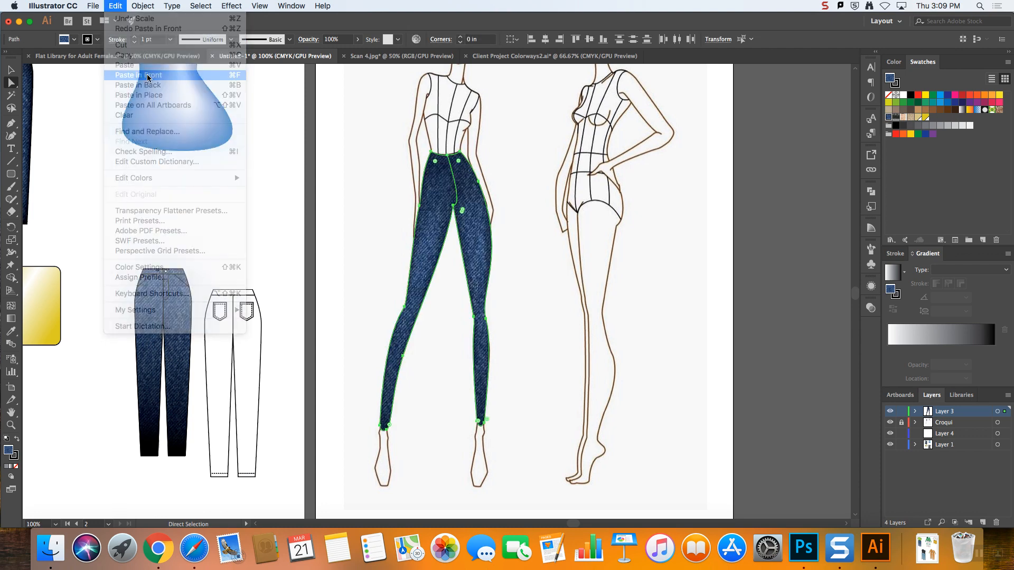
click(532, 197)
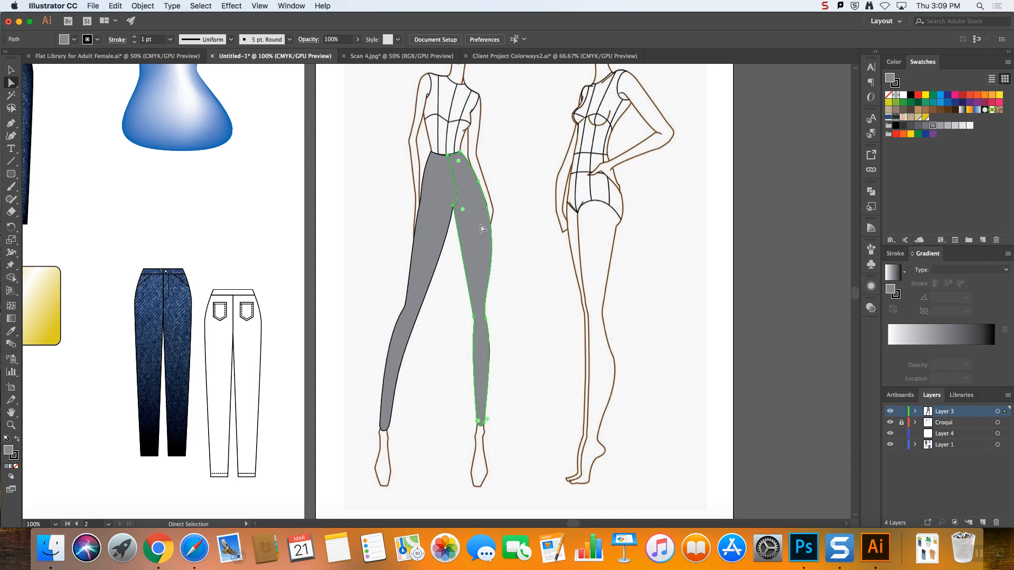
click(481, 228)
shift+click(429, 226)
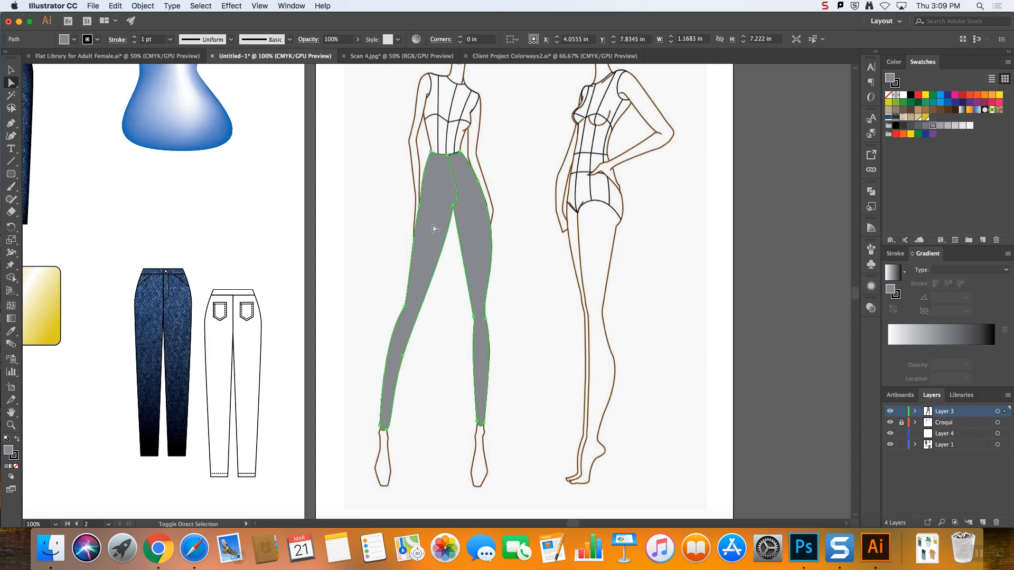
click(985, 95)
click(977, 95)
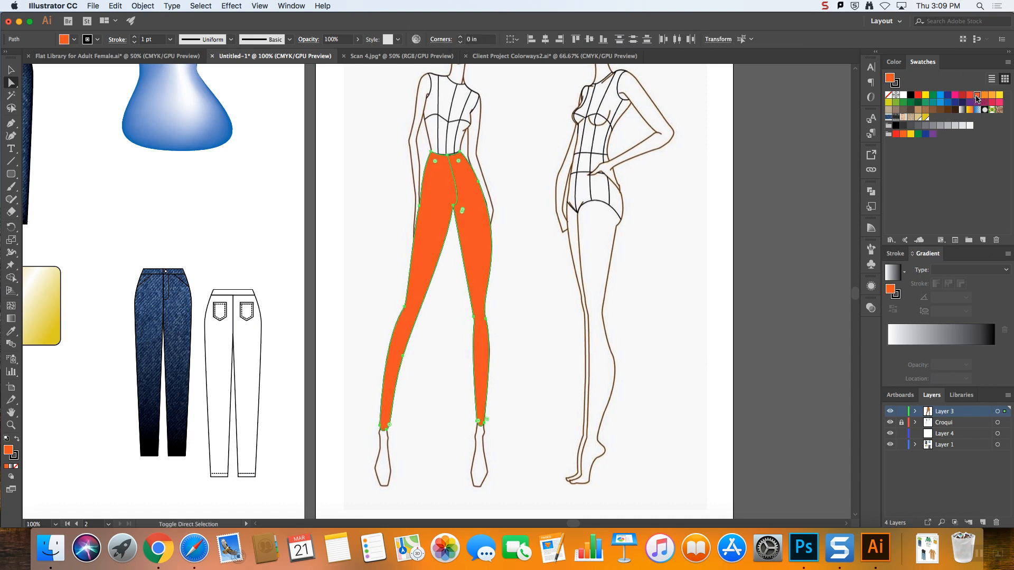
- Set the blending mode of the orange-red leg shapes to Hue over the denim legs
scroll(808, 192, up, 1)
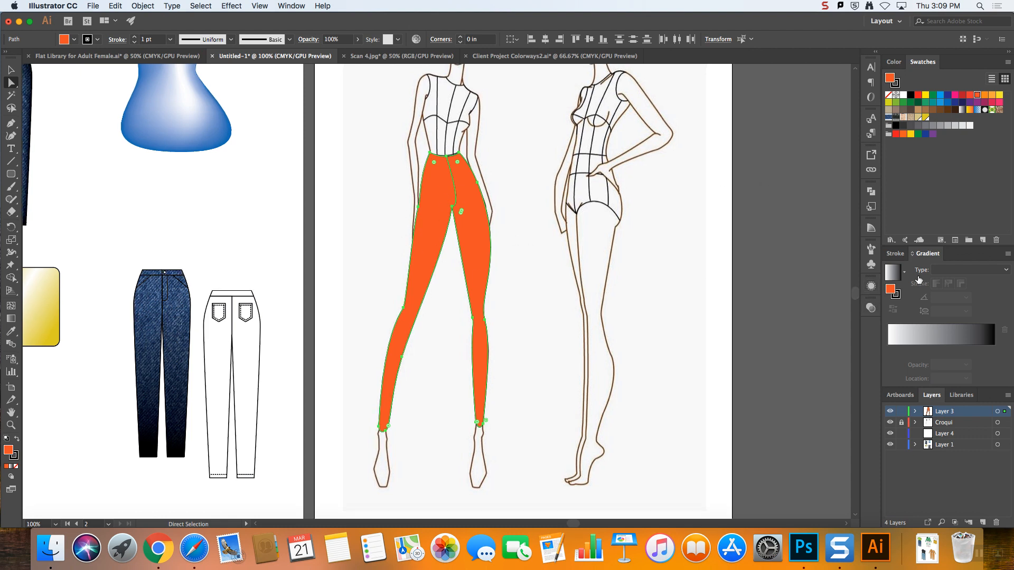
click(871, 287)
click(871, 306)
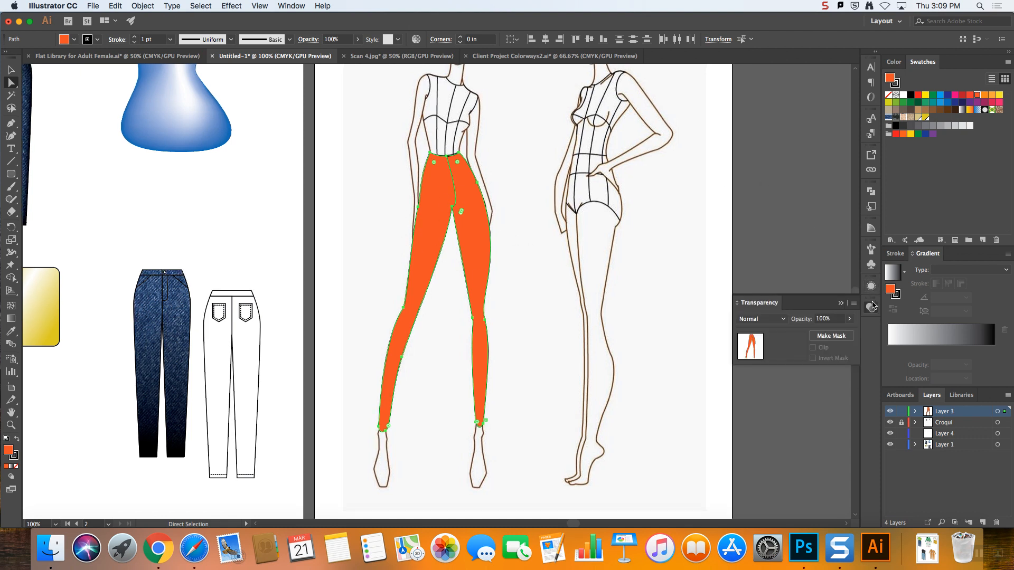
click(770, 319)
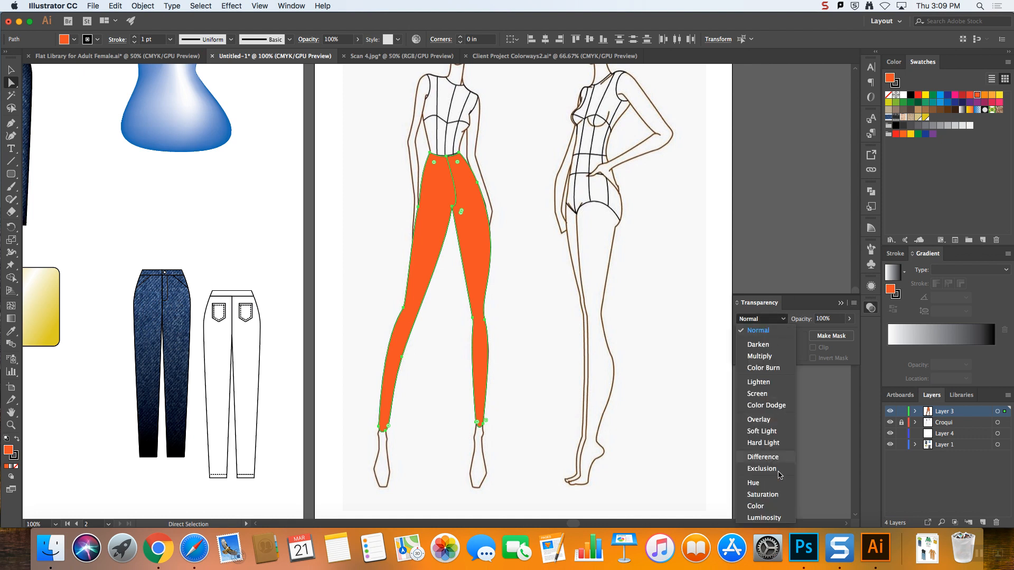
click(769, 483)
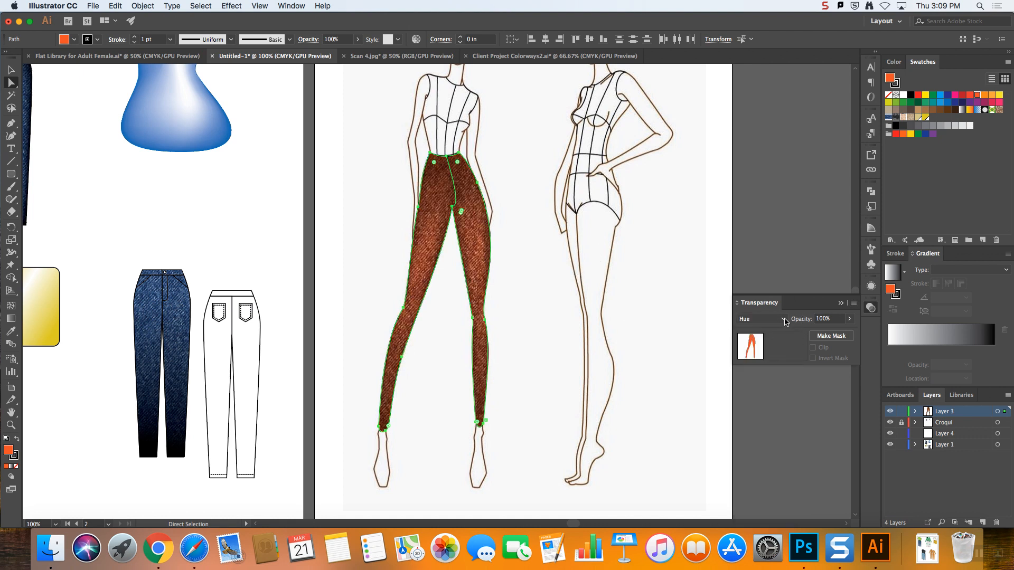
- Try the Multiply and Color Burn blending modes on the orange-red leg shapes and restore Hue
click(787, 319)
click(772, 353)
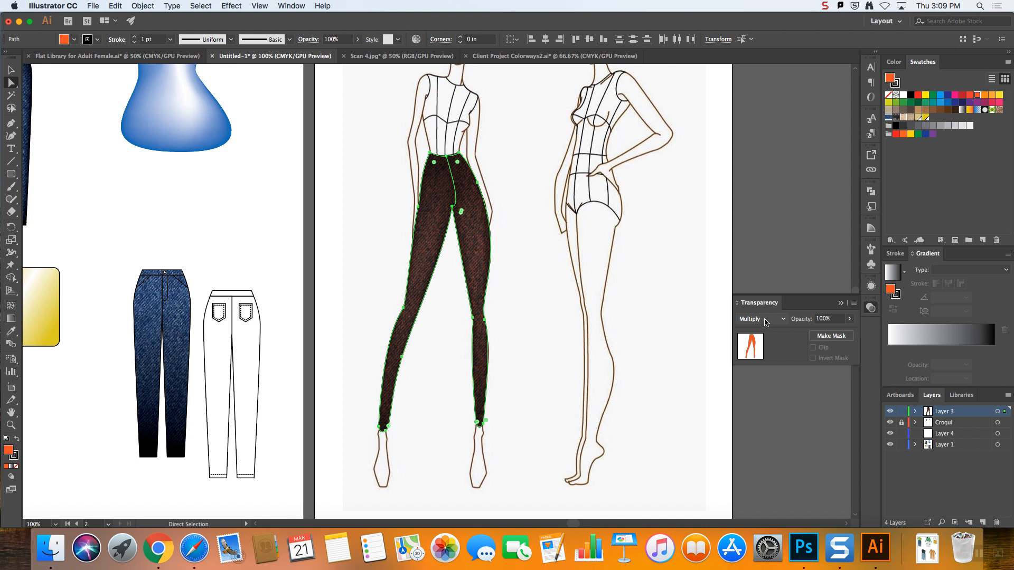
click(766, 320)
click(764, 331)
click(765, 320)
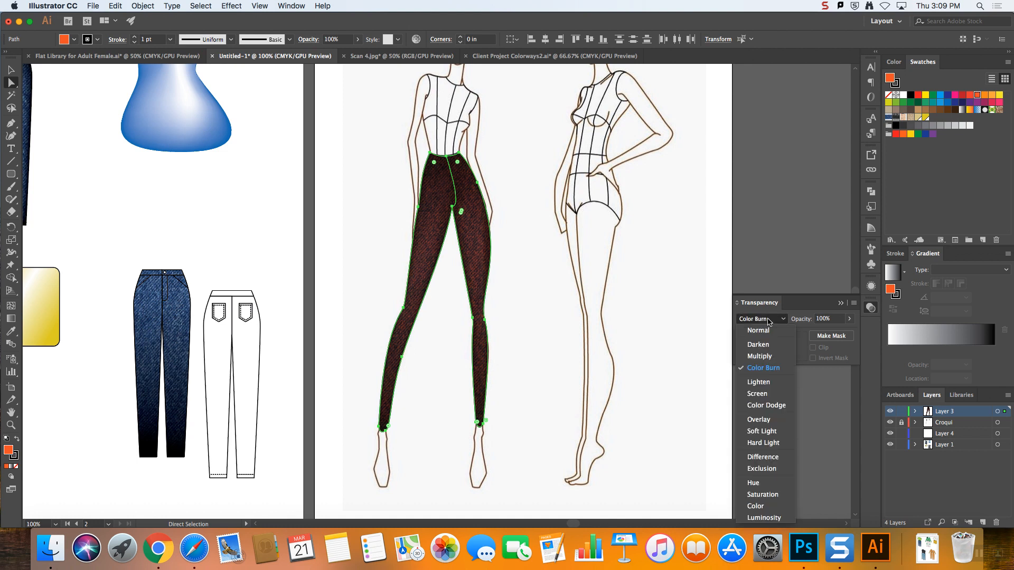
click(773, 485)
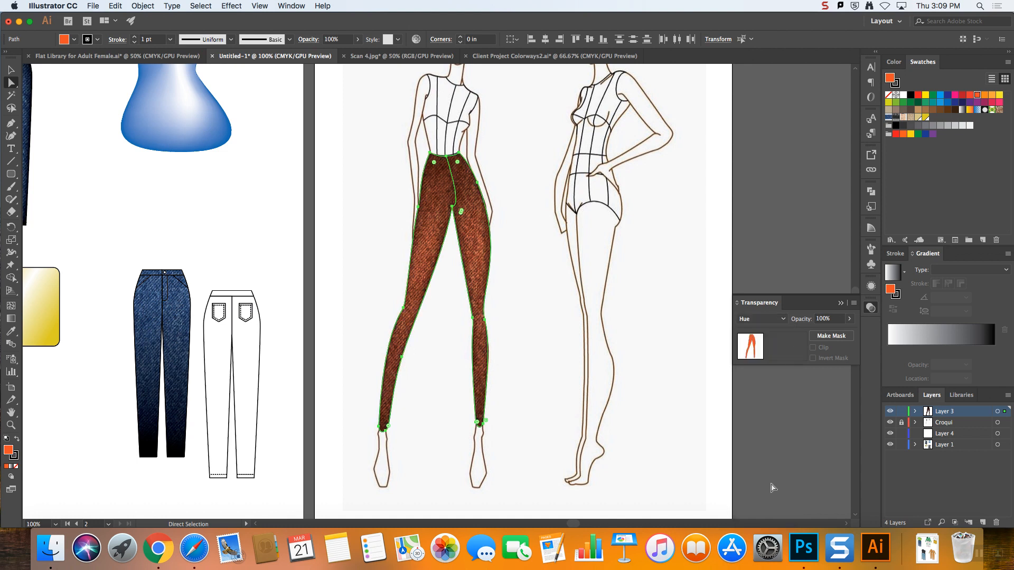
- Deselect the leg shapes and inspect the recolored denim pants alongside the artwork on both artboards
click(625, 252)
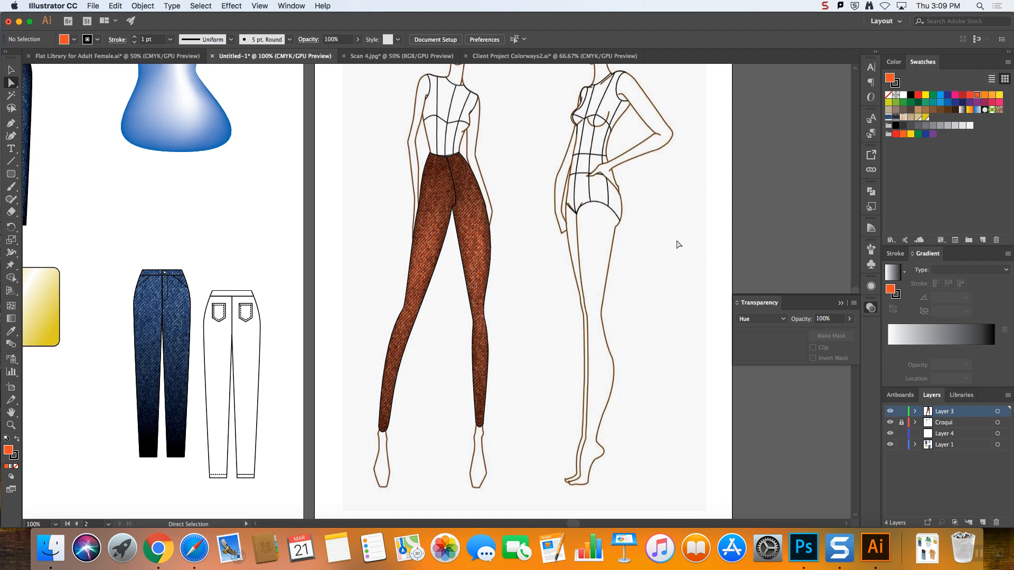
key(super)
key(super+minus)
key(super+minus)
key(super+equal)
key(super+equal)
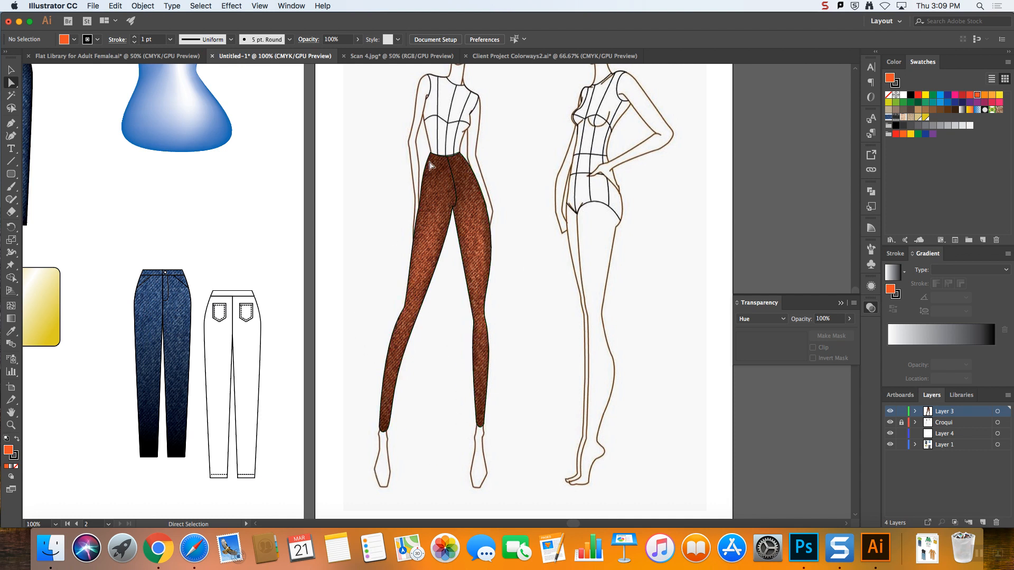
click(11, 69)
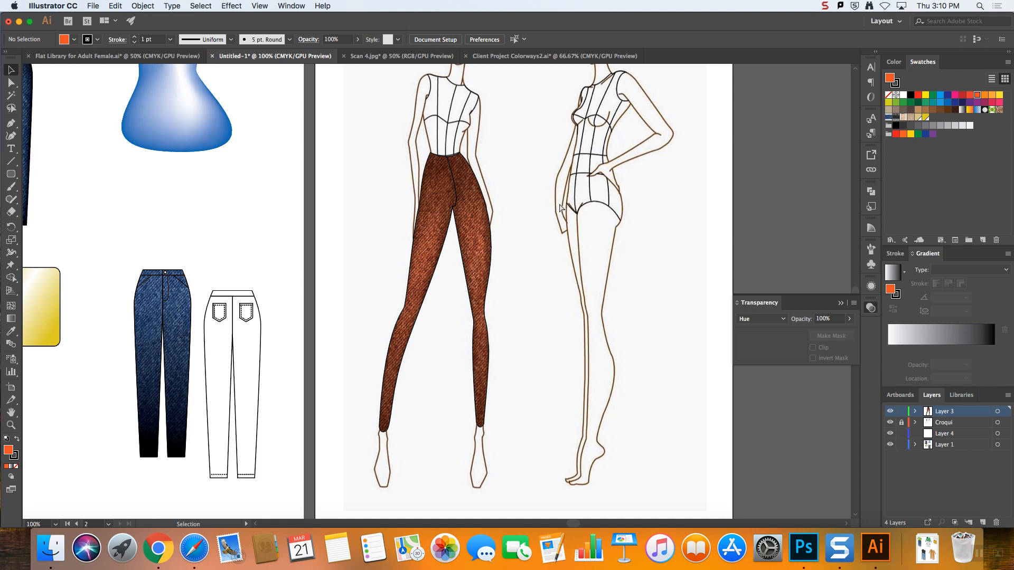
key(super+minus)
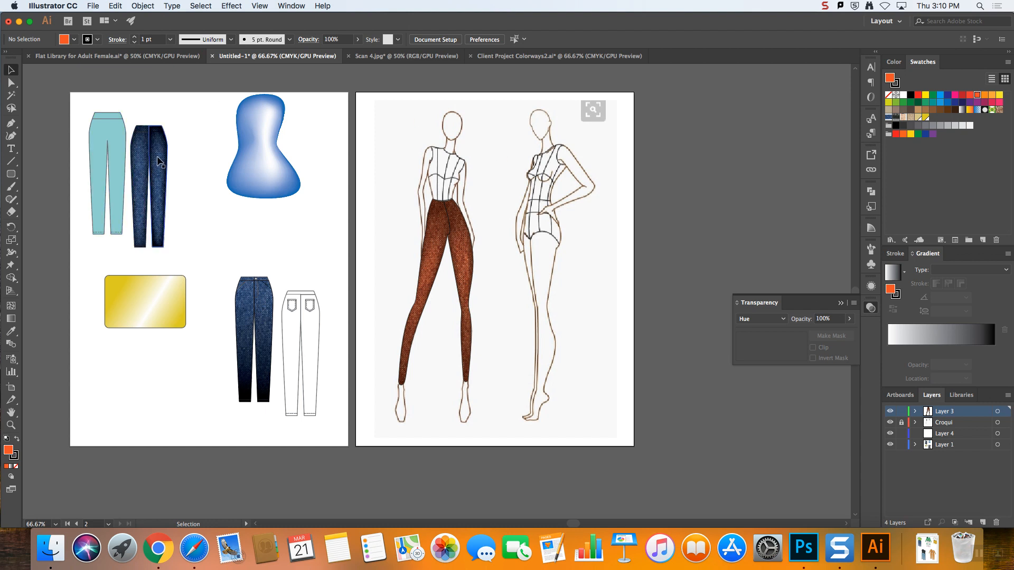
- Switch to the Chrome course page and review the Class 8 topics on pattern fills, fabrics and textures, and gradient mesh
drag(167, 20, 243, 20)
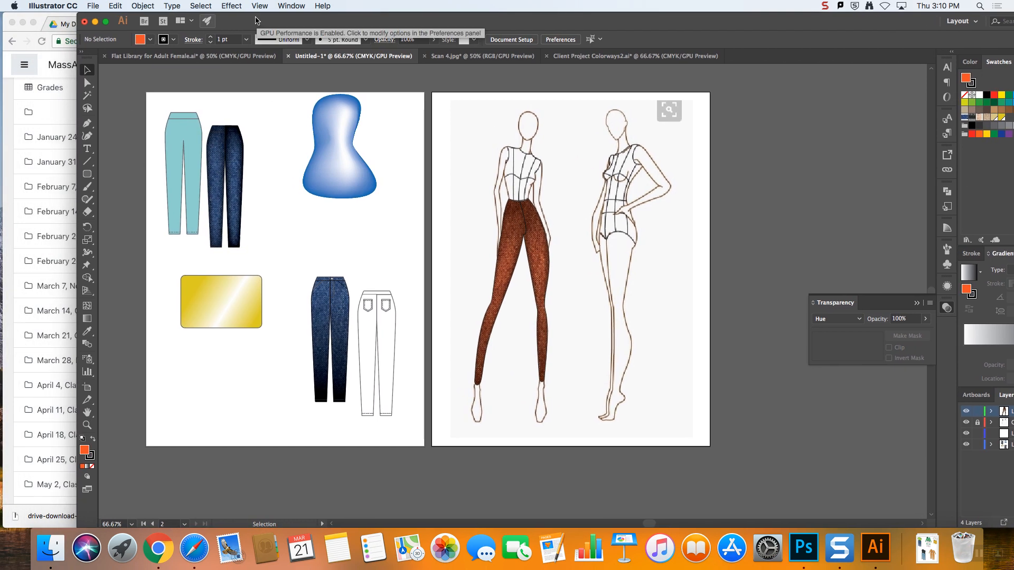
click(11, 260)
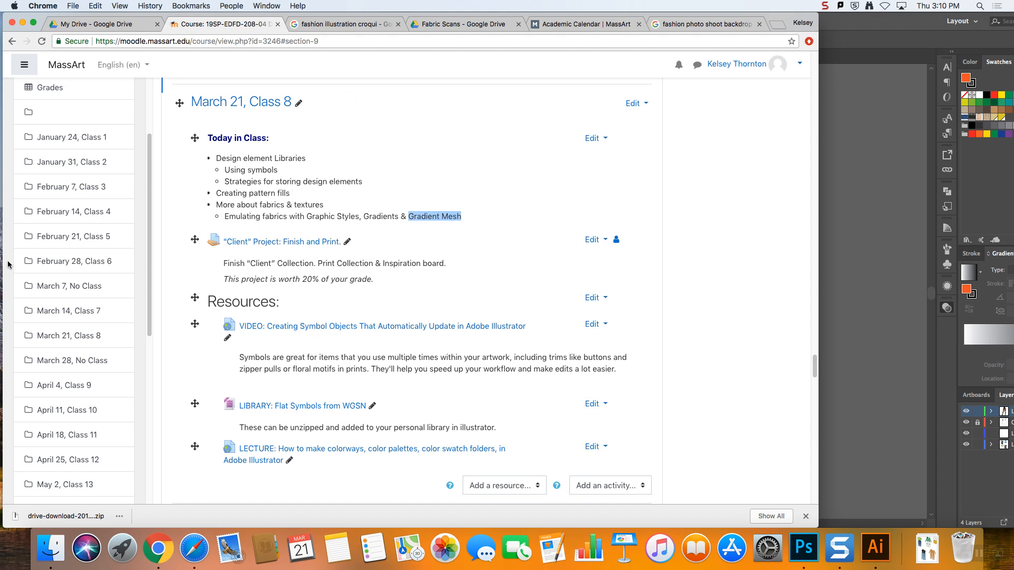
drag(290, 194, 215, 198)
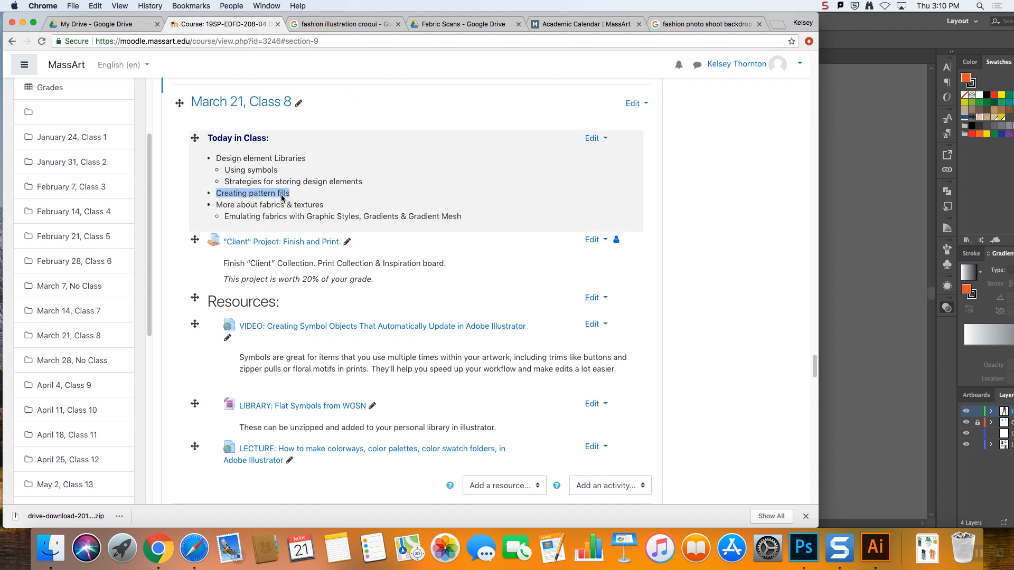
drag(216, 205, 365, 220)
click(380, 221)
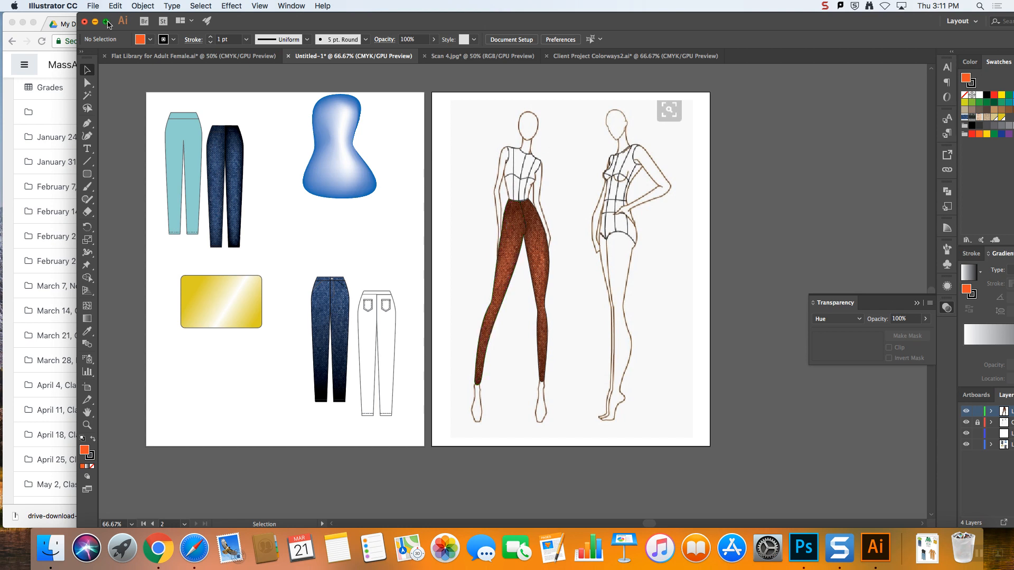
click(826, 6)
click(832, 21)
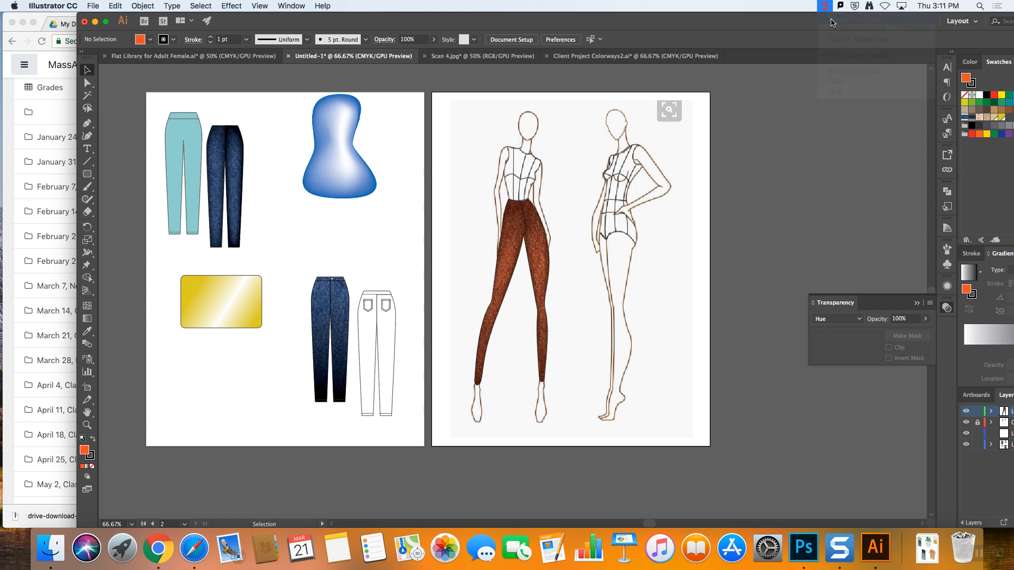